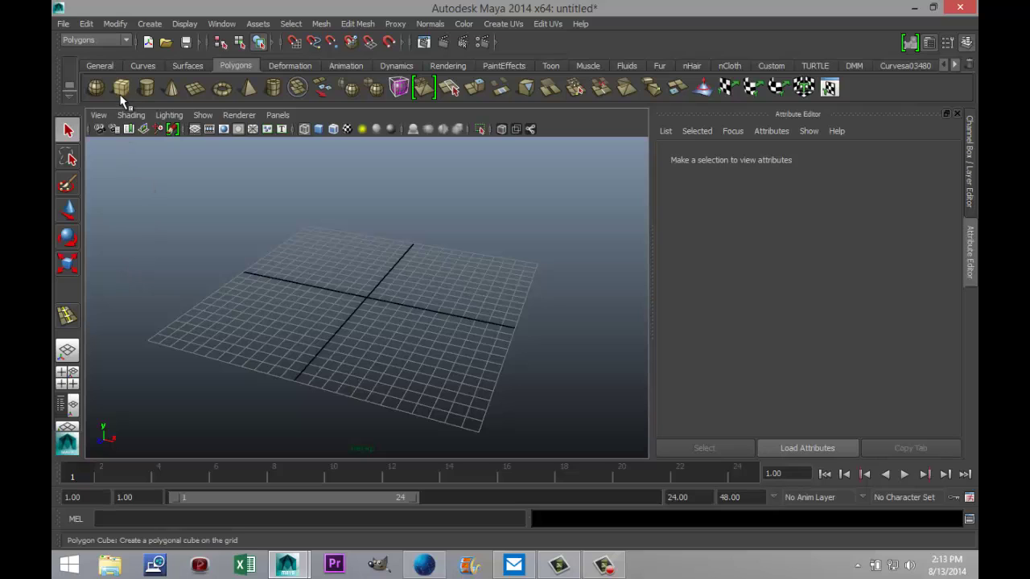
Create a long rectangular polygon box about 3.7 units high on the grid and display it shaded.
{"action": "left_click", "coordinate": [121, 88]}
{"action": "left_click_drag", "start_coordinate": [291, 327], "coordinate": [507, 306]}
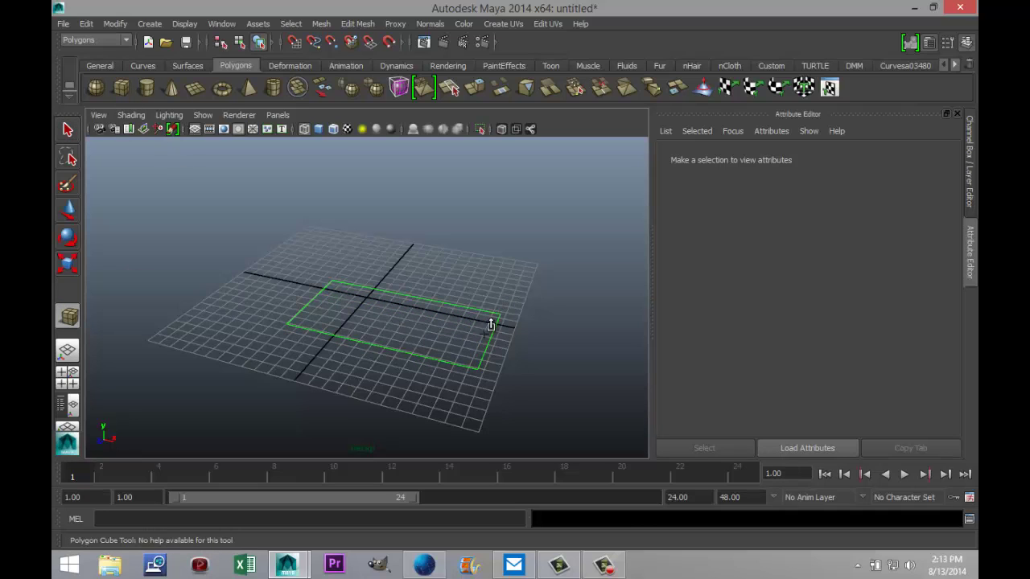
{"action": "left_click_drag", "start_coordinate": [483, 361], "coordinate": [484, 284]}
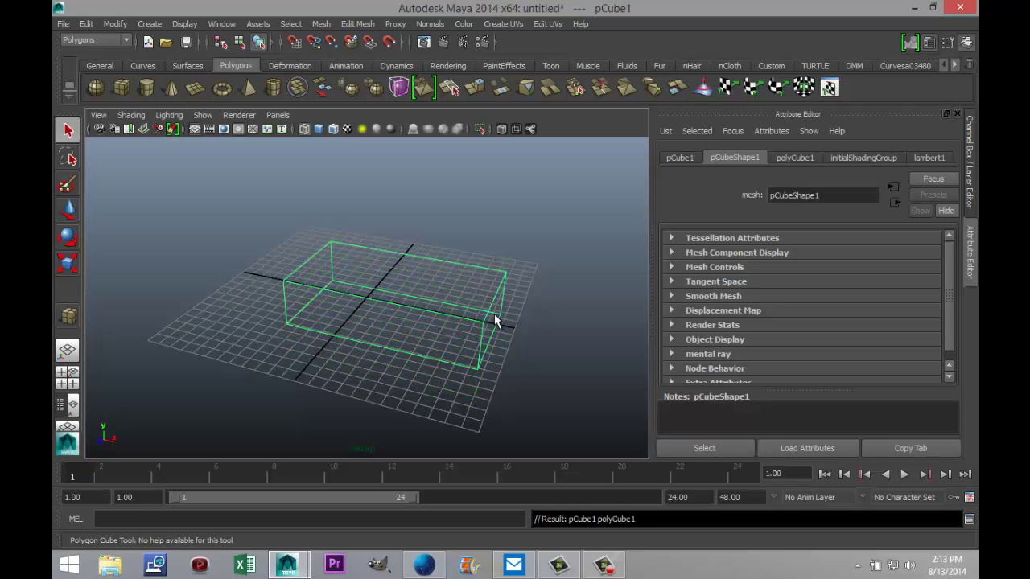
{"action": "key", "text": "5"}
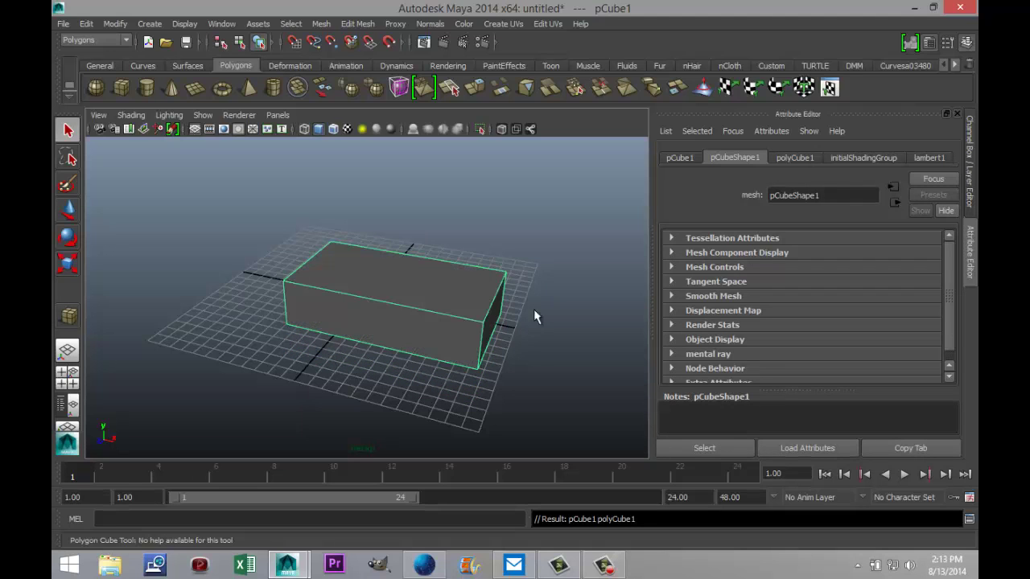
Extrude the box's top face and scale it uniformly inward to form a narrow rim.
{"action": "right_click", "coordinate": [439, 297]}
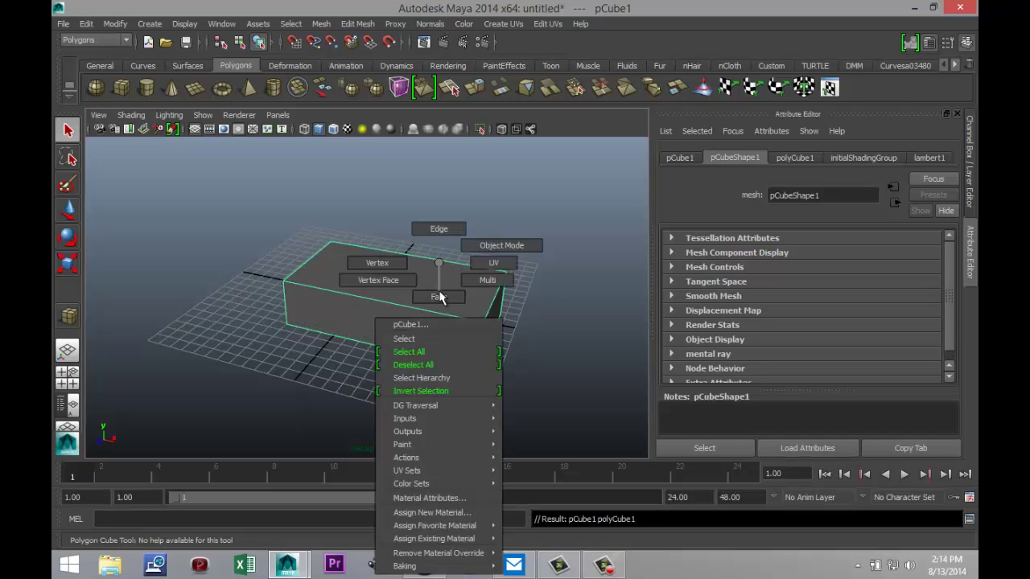
{"action": "left_click", "coordinate": [436, 297]}
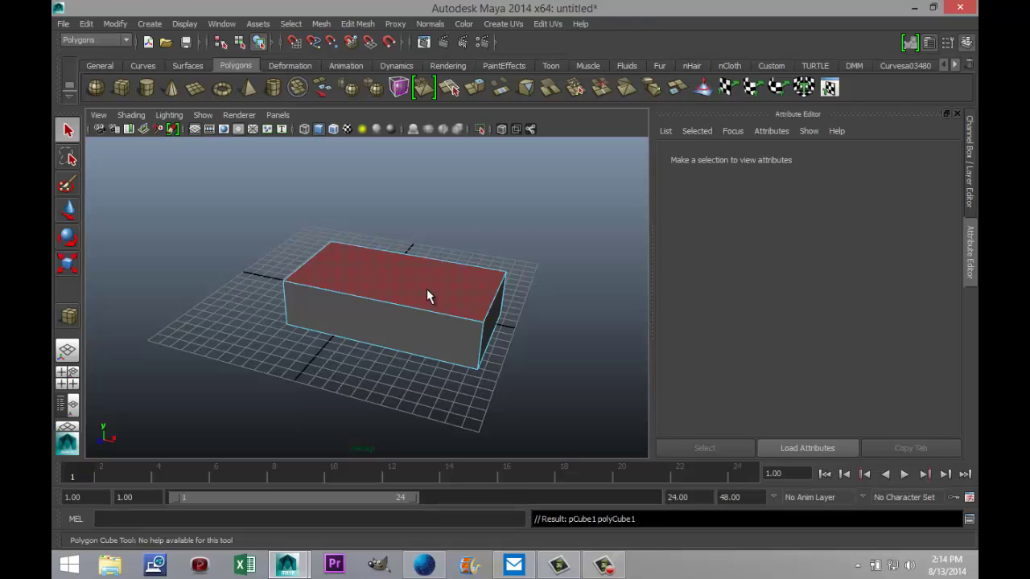
{"action": "left_click", "coordinate": [427, 289]}
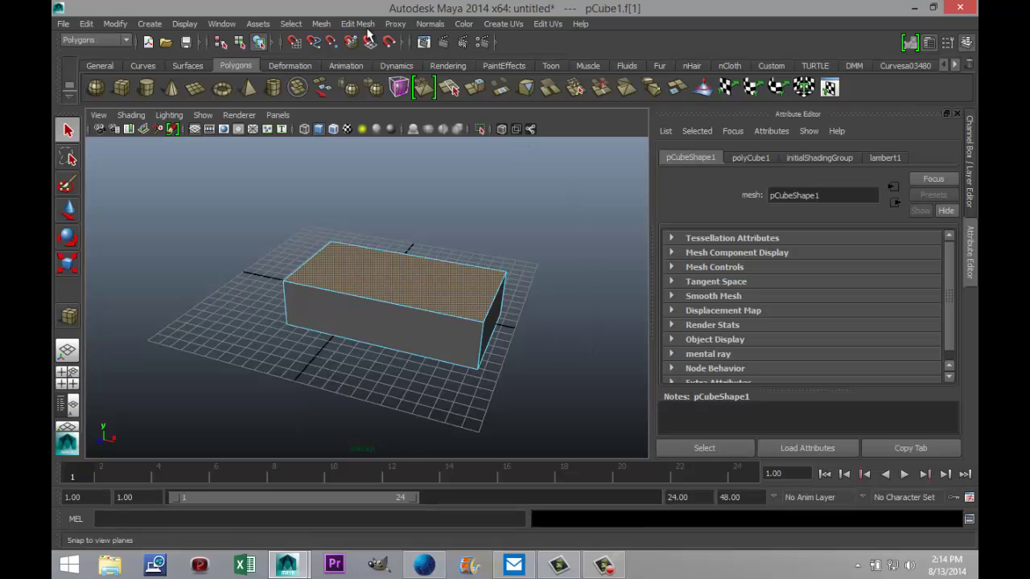
{"action": "left_click", "coordinate": [357, 23]}
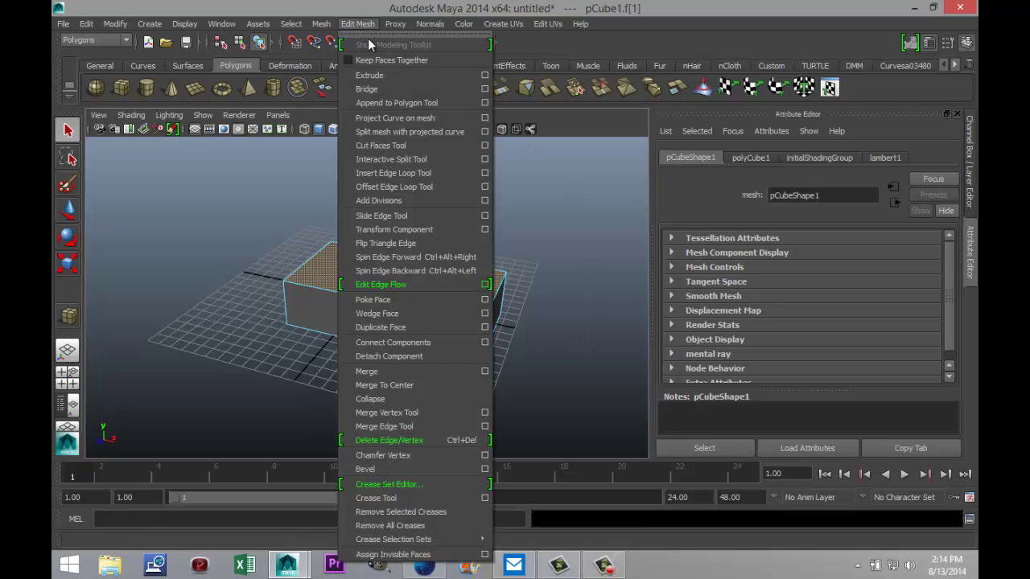
{"action": "left_click", "coordinate": [387, 76]}
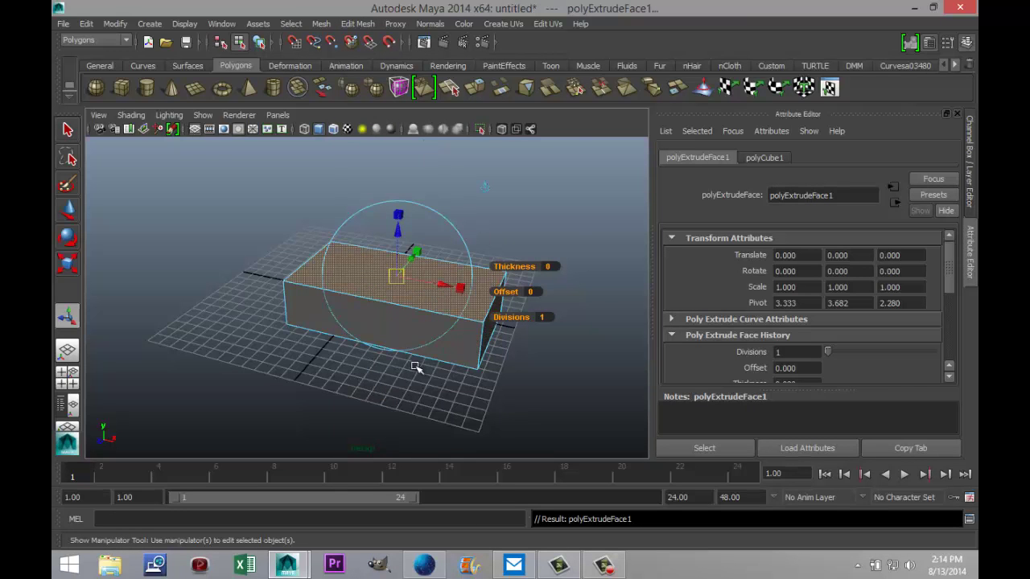
{"action": "left_click_drag", "start_coordinate": [395, 271], "coordinate": [387, 276]}
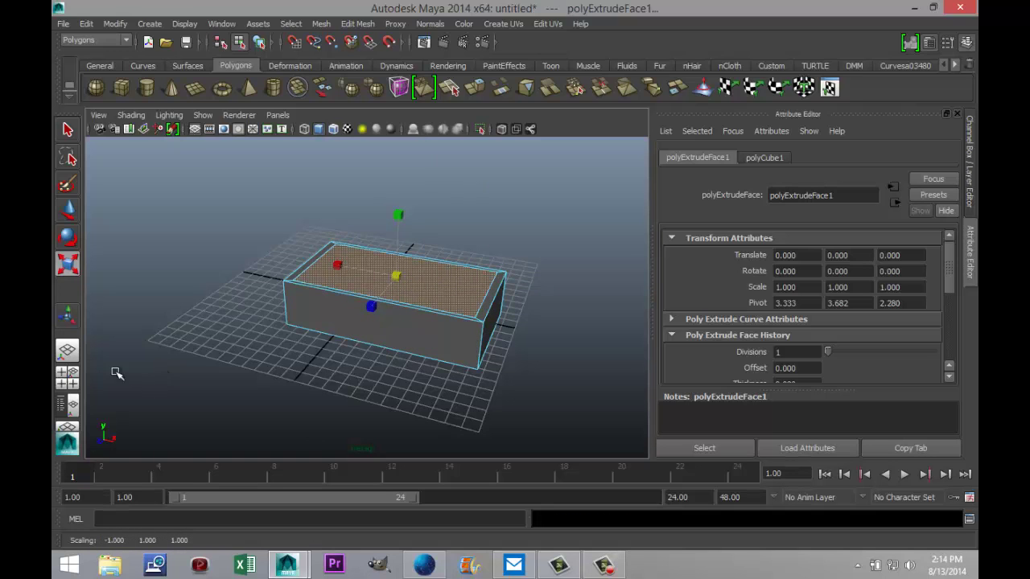
In the top view, stretch the inset face along X by about 1.03 to even out the rim's width.
{"action": "left_click", "coordinate": [67, 373]}
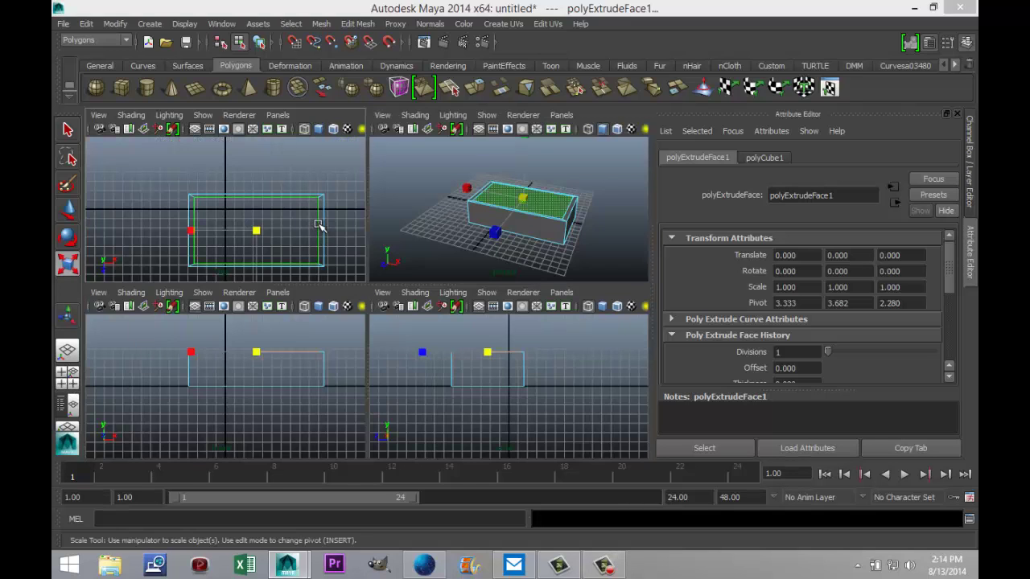
{"action": "key", "text": "space"}
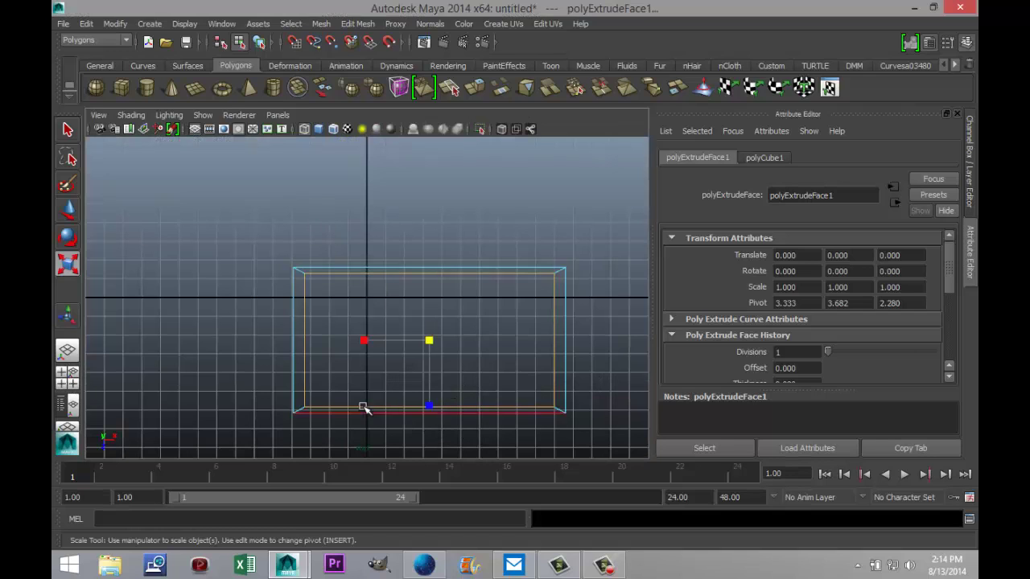
{"action": "left_click_drag", "start_coordinate": [363, 343], "coordinate": [362, 343]}
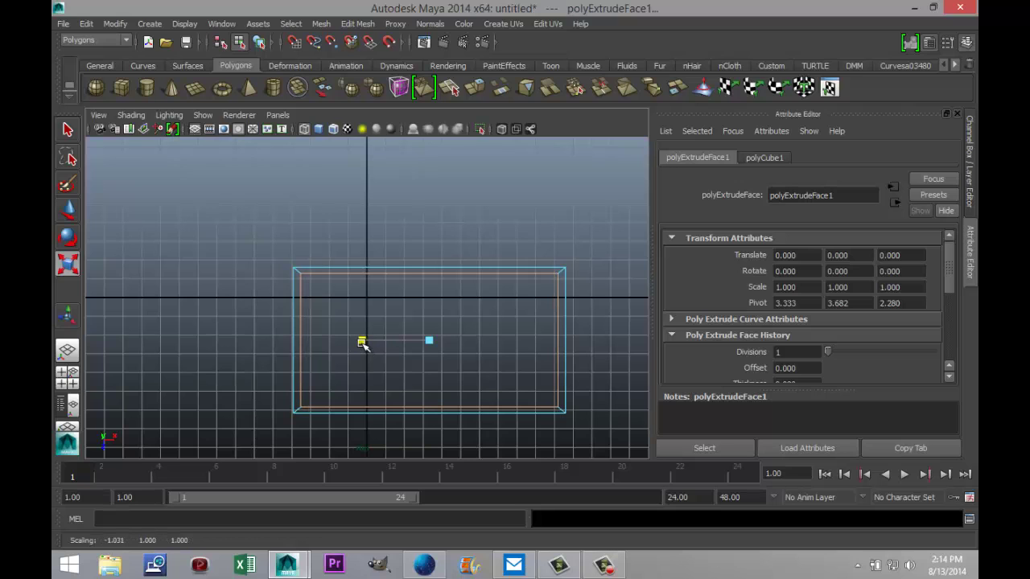
{"action": "key", "text": "space"}
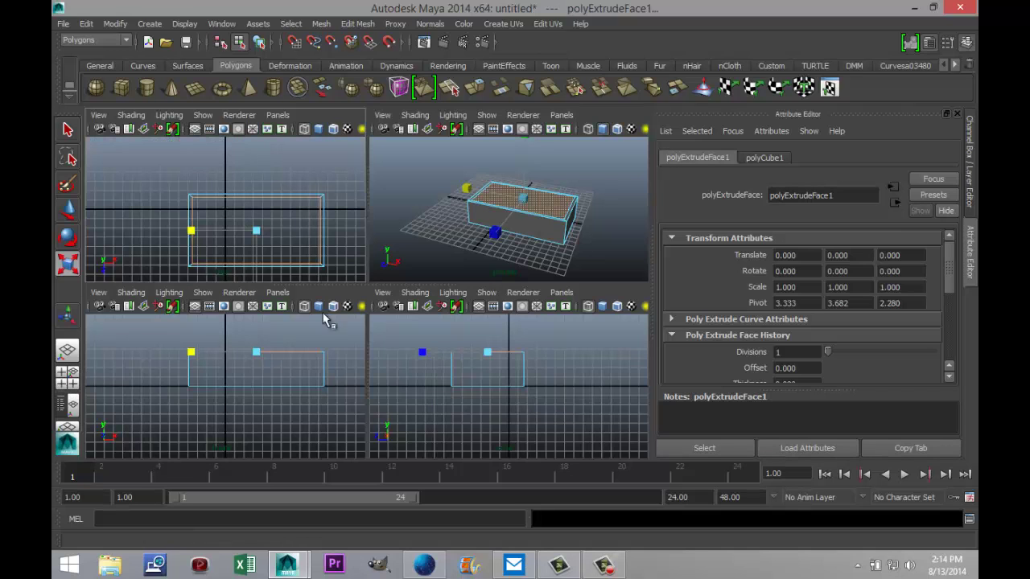
{"action": "key", "text": "space"}
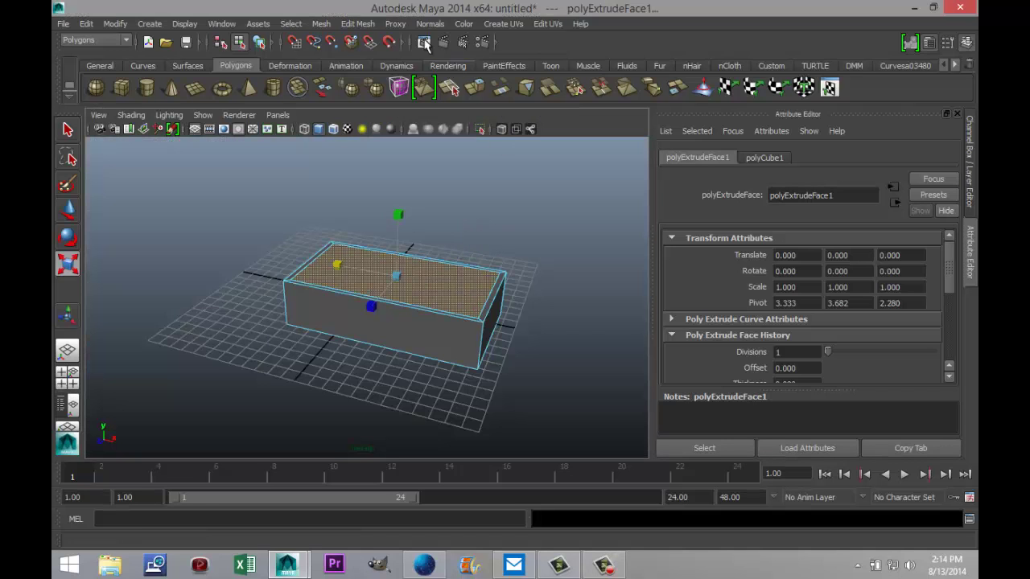
Extrude the inset top face again and move it straight down into the box to hollow it out.
{"action": "left_click", "coordinate": [364, 24]}
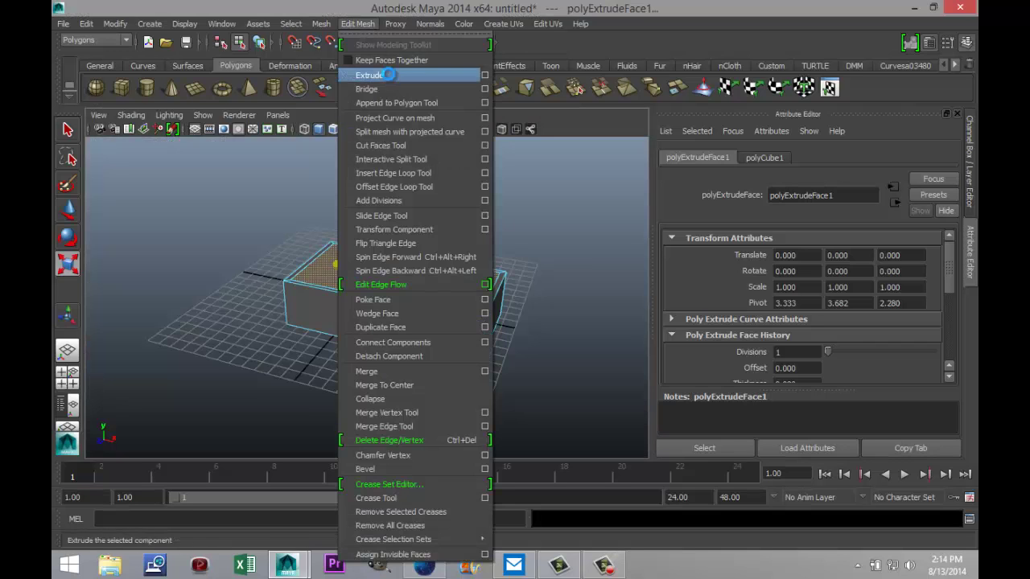
{"action": "left_click", "coordinate": [389, 73]}
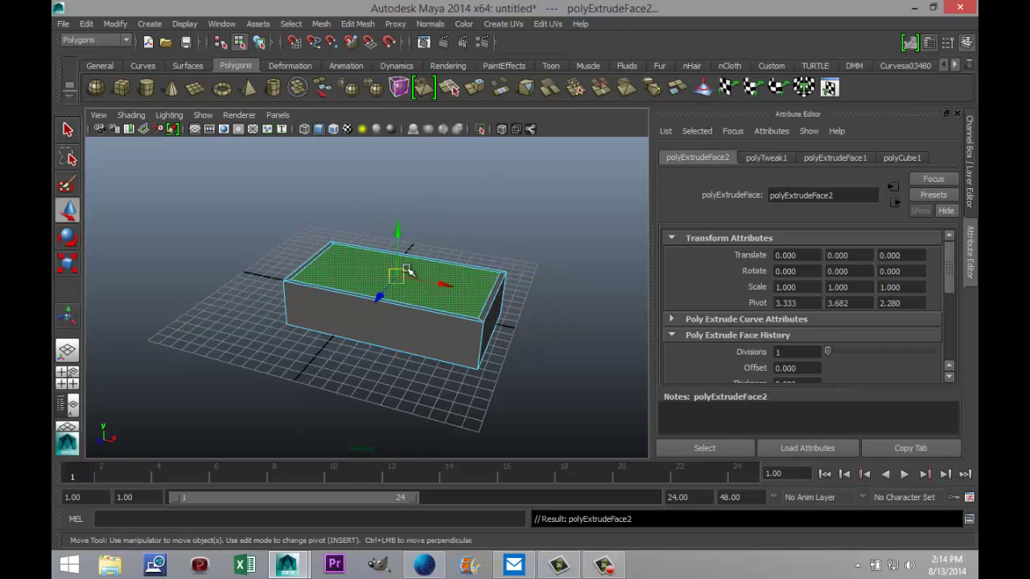
{"action": "left_click_drag", "start_coordinate": [399, 233], "coordinate": [403, 270]}
In the side view, lower the cavity floor to a height of about 0.28 to leave a thin base.
{"action": "left_click", "coordinate": [68, 378]}
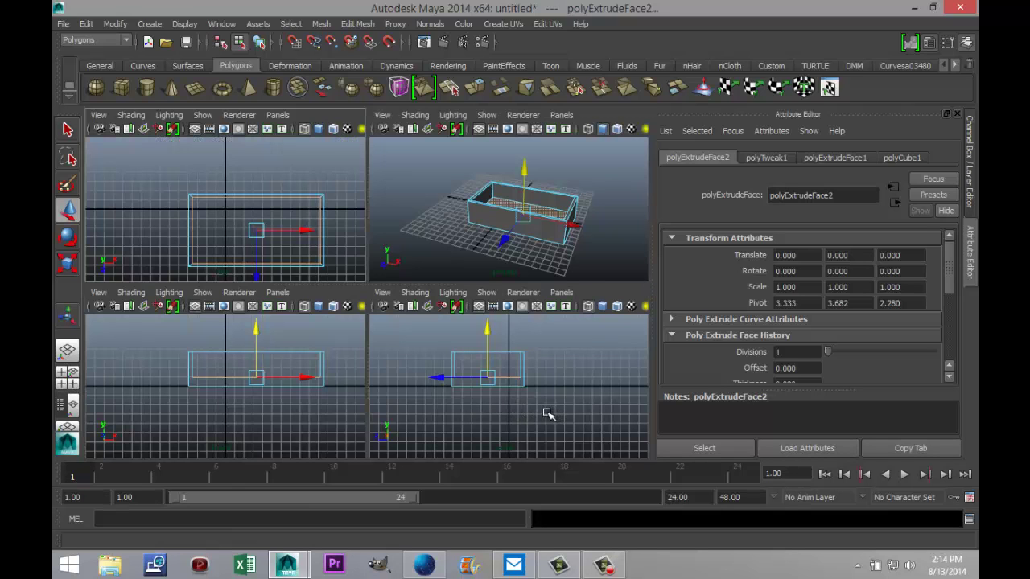
{"action": "key", "text": "space"}
{"action": "left_click", "coordinate": [324, 234]}
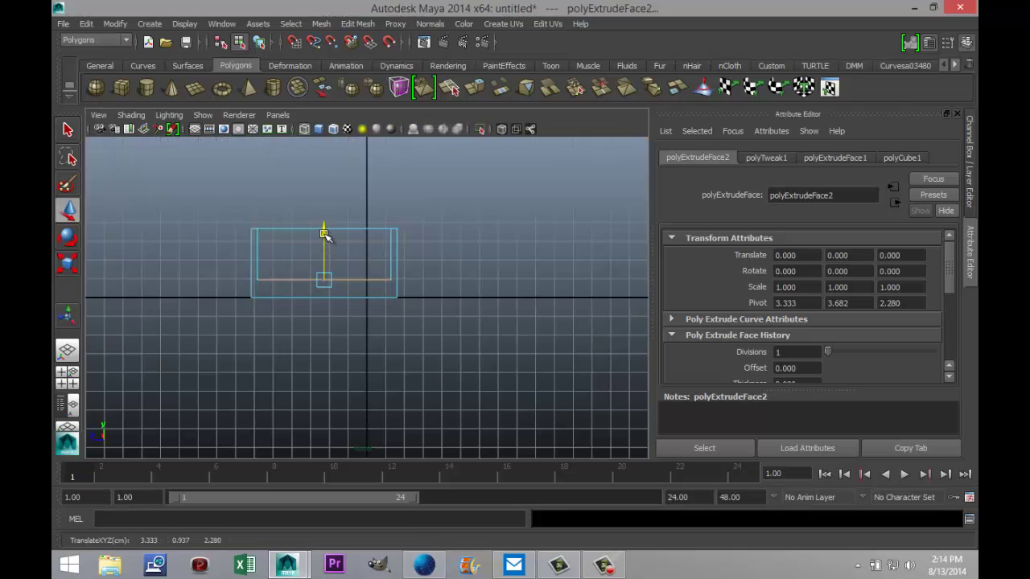
{"action": "left_click_drag", "start_coordinate": [324, 233], "coordinate": [326, 245]}
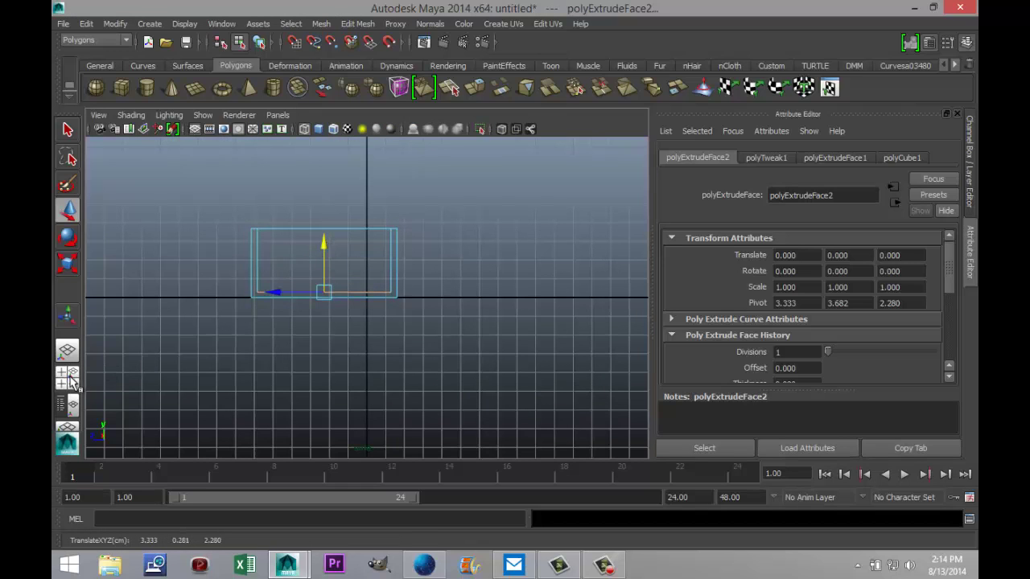
{"action": "left_click", "coordinate": [67, 378]}
{"action": "key", "text": "space"}
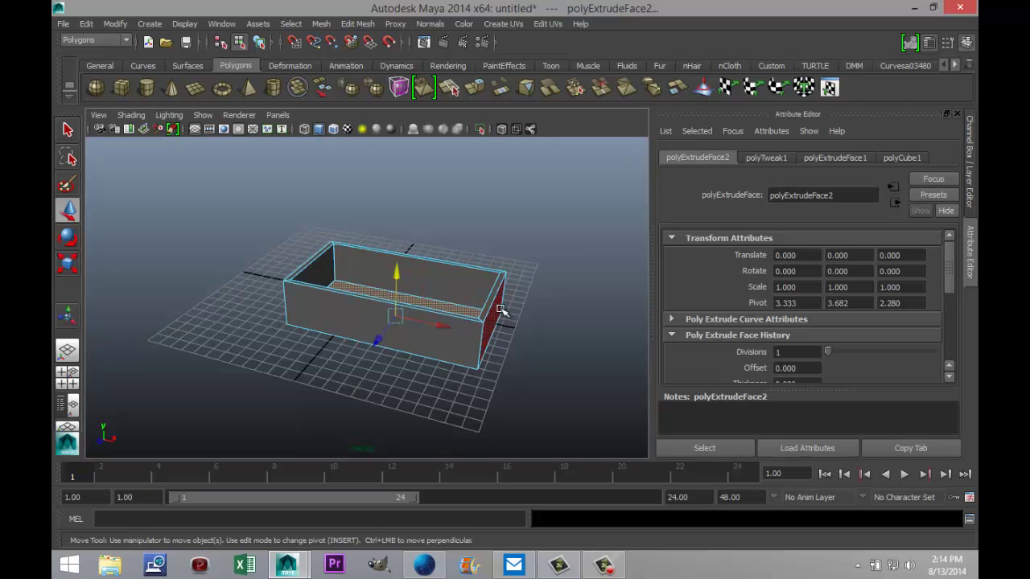
Switch to edge selection and select all twelve outer edges of the box, including the outer rim edges.
{"action": "left_click_drag", "start_coordinate": [499, 310], "coordinate": [523, 341], "text": "alt"}
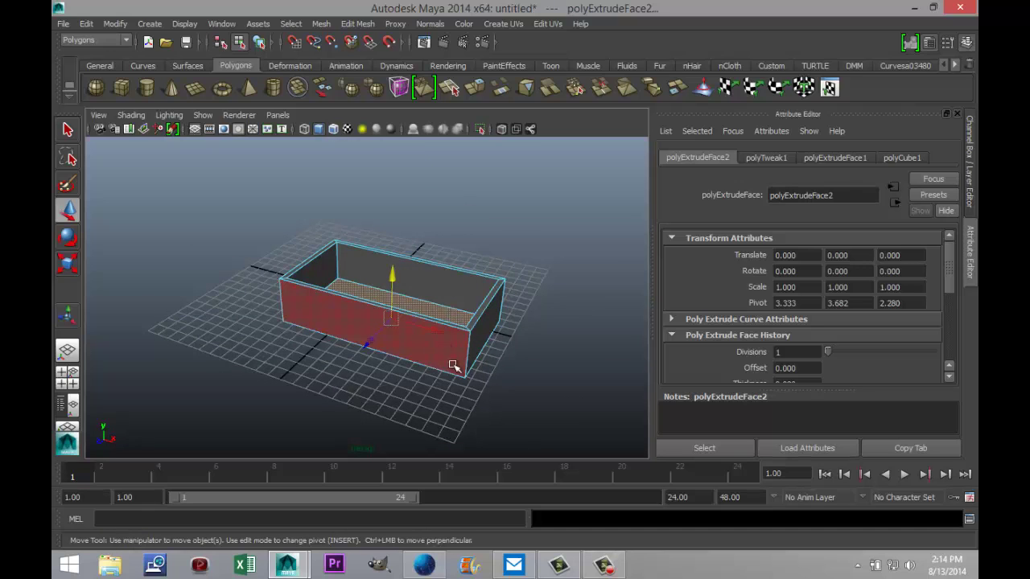
{"action": "left_click_drag", "start_coordinate": [494, 375], "coordinate": [481, 338], "text": "alt"}
{"action": "right_click_drag", "start_coordinate": [472, 263], "coordinate": [473, 231]}
{"action": "left_click", "coordinate": [486, 301]}
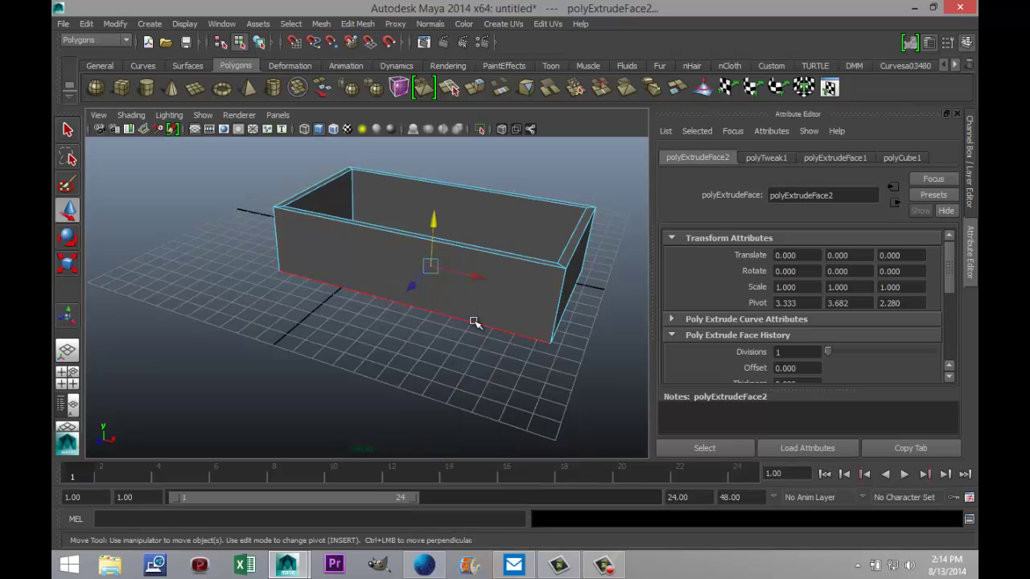
{"action": "left_click", "coordinate": [510, 261], "text": "shift"}
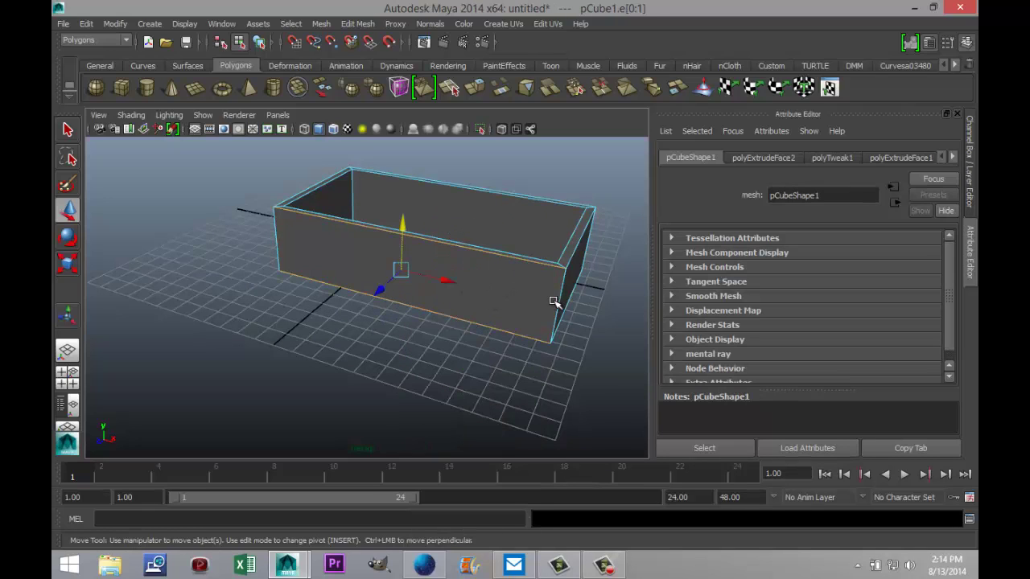
{"action": "left_click_drag", "start_coordinate": [278, 255], "coordinate": [363, 279], "text": "alt"}
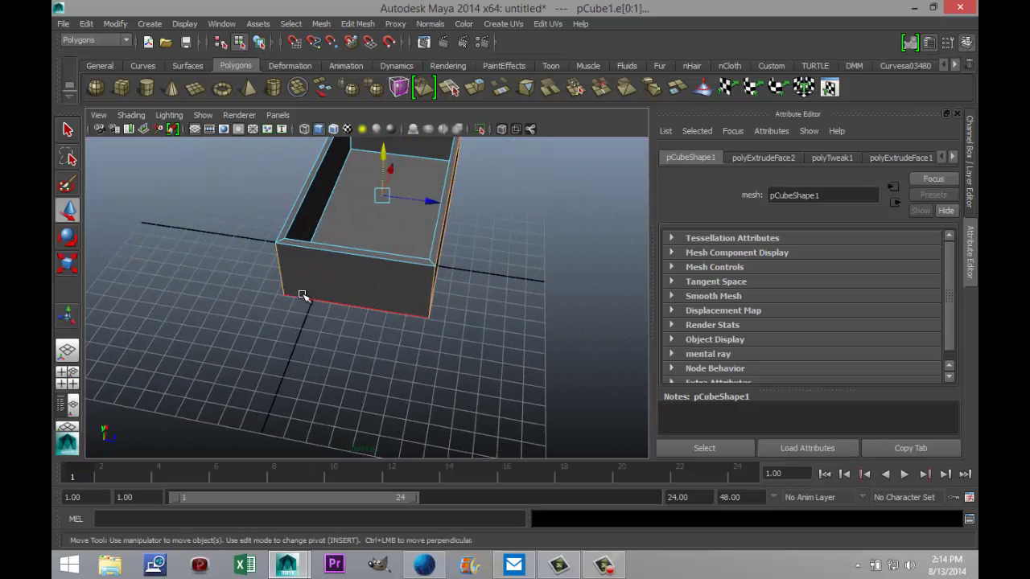
{"action": "left_click_drag", "start_coordinate": [233, 300], "coordinate": [328, 356], "text": "alt"}
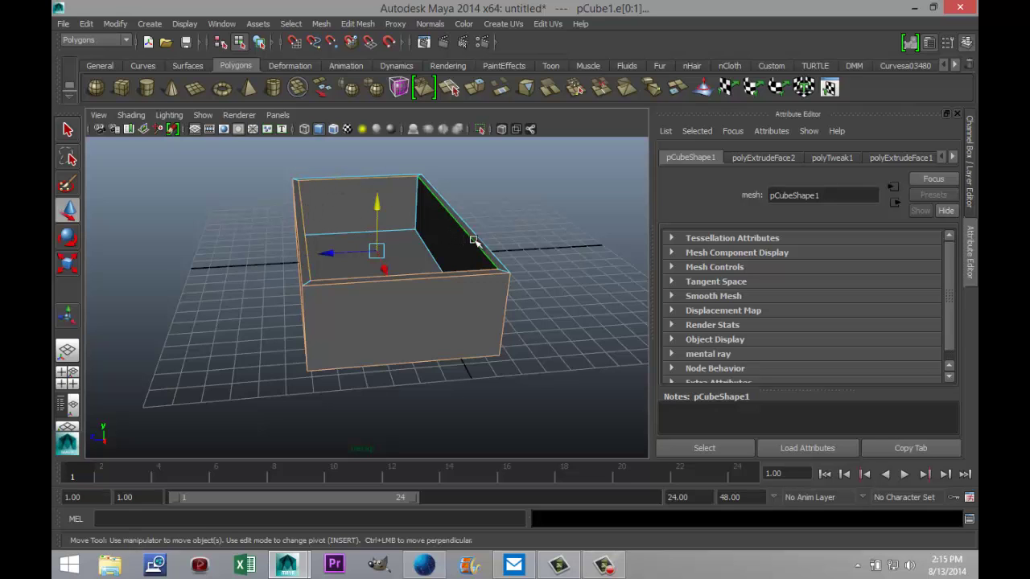
{"action": "left_click_drag", "start_coordinate": [552, 278], "coordinate": [264, 304], "text": "alt"}
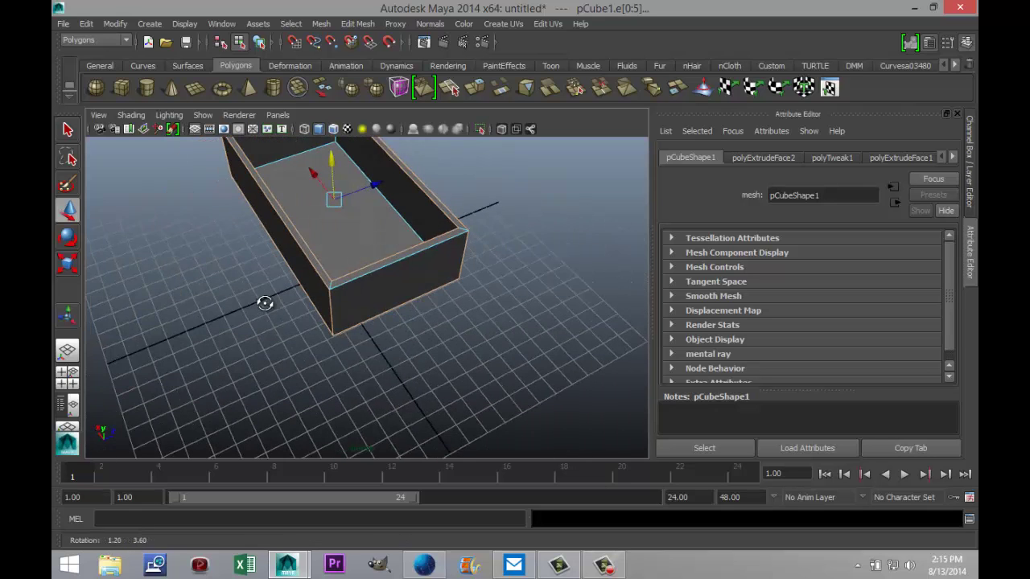
{"action": "double_click", "coordinate": [384, 265], "text": "shift"}
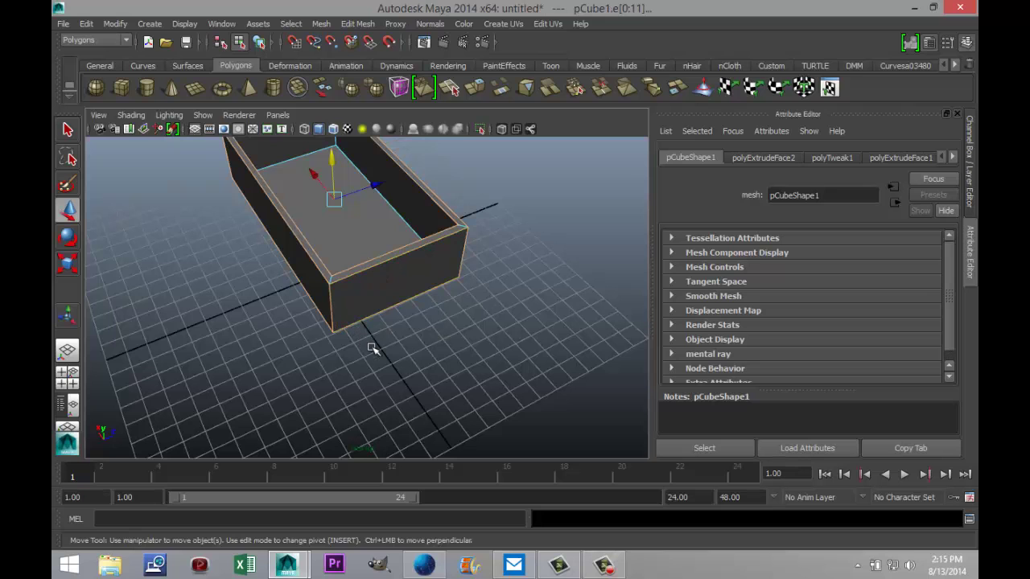
Bevel the selected outer edges of the box and increase the bevel's number of segments.
{"action": "left_click", "coordinate": [357, 23]}
{"action": "left_click", "coordinate": [384, 469]}
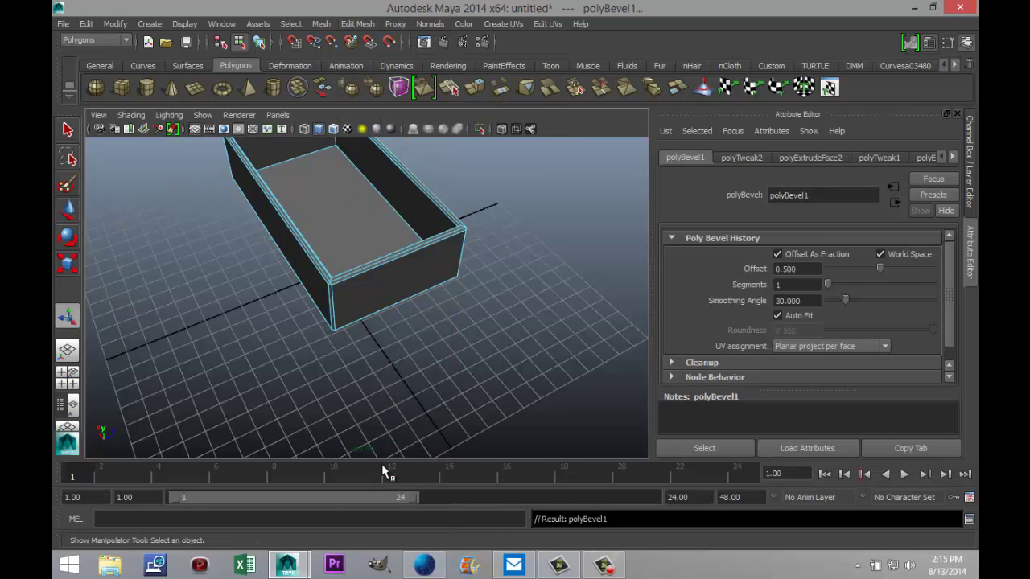
{"action": "scroll", "coordinate": [433, 380], "scroll_direction": "up", "scroll_amount": 8}
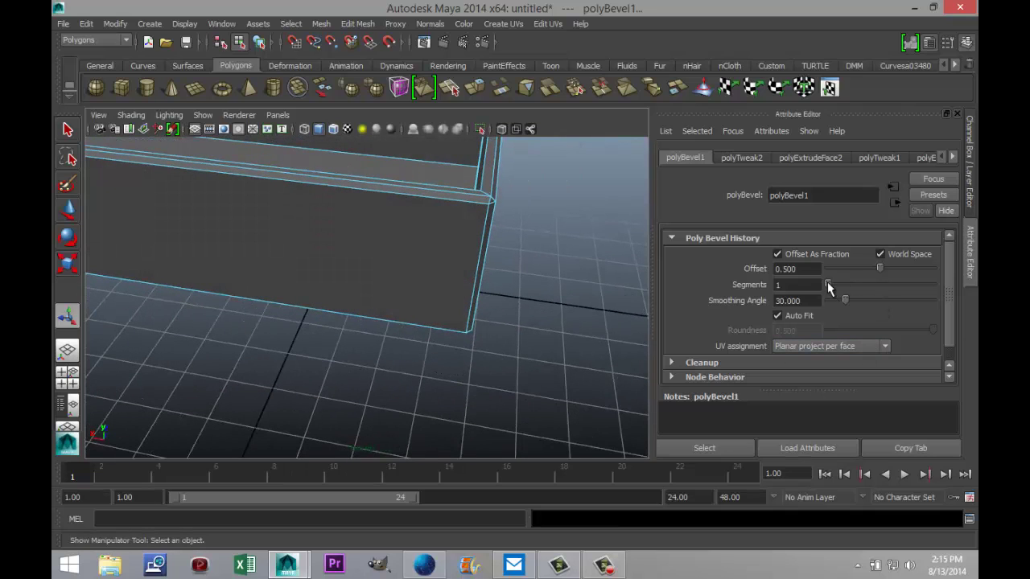
{"action": "left_click_drag", "start_coordinate": [827, 282], "coordinate": [891, 276]}
{"action": "left_click_drag", "start_coordinate": [509, 378], "coordinate": [455, 356], "text": "alt"}
{"action": "key", "text": "f"}
{"action": "left_click", "coordinate": [470, 332]}
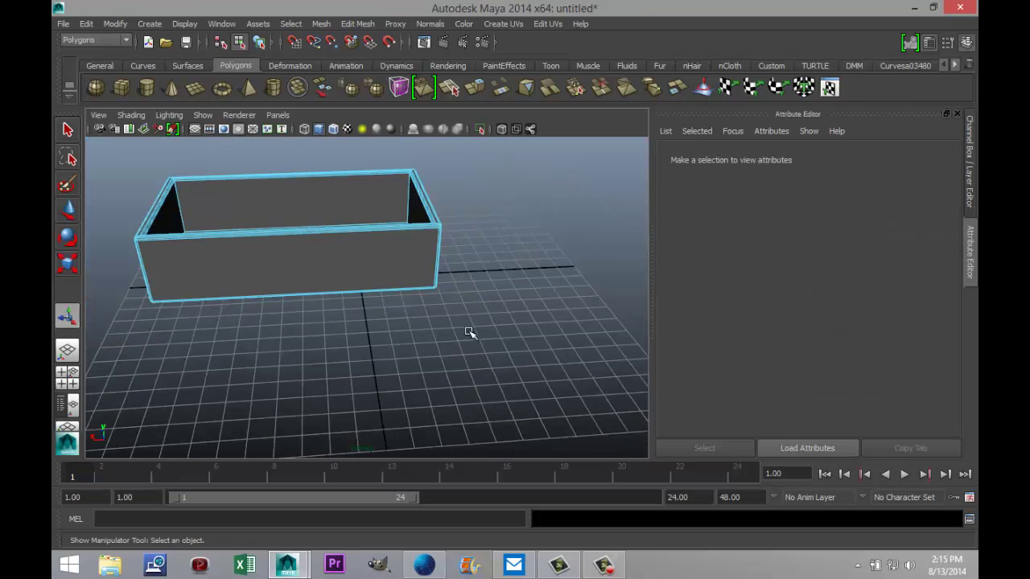
Select the hollow box as a whole object, duplicate it and move the copy straight up above the original.
{"action": "left_click_drag", "start_coordinate": [475, 307], "coordinate": [418, 347], "text": "alt"}
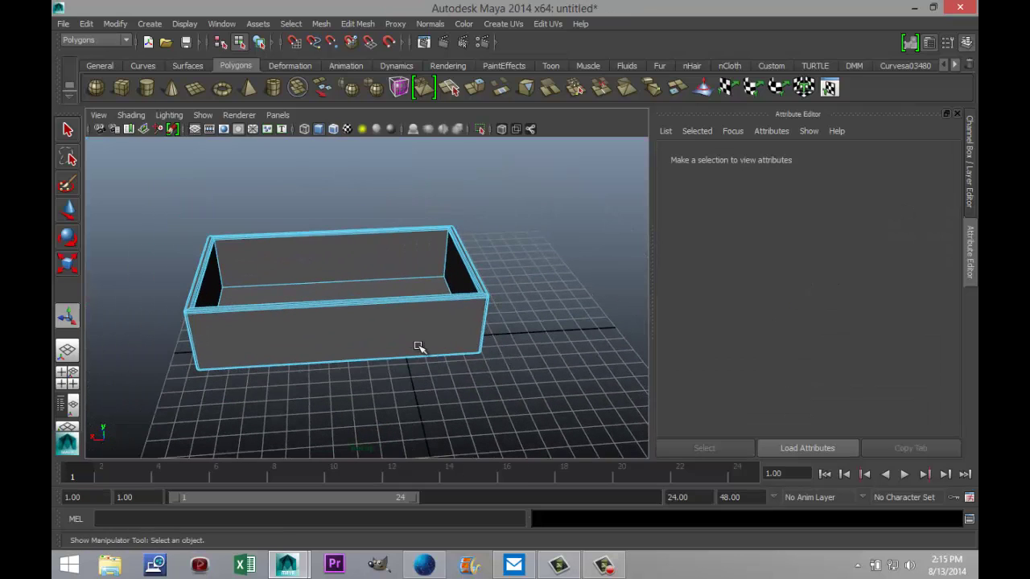
{"action": "right_click", "coordinate": [412, 338]}
{"action": "right_click_drag", "start_coordinate": [418, 336], "coordinate": [500, 247]}
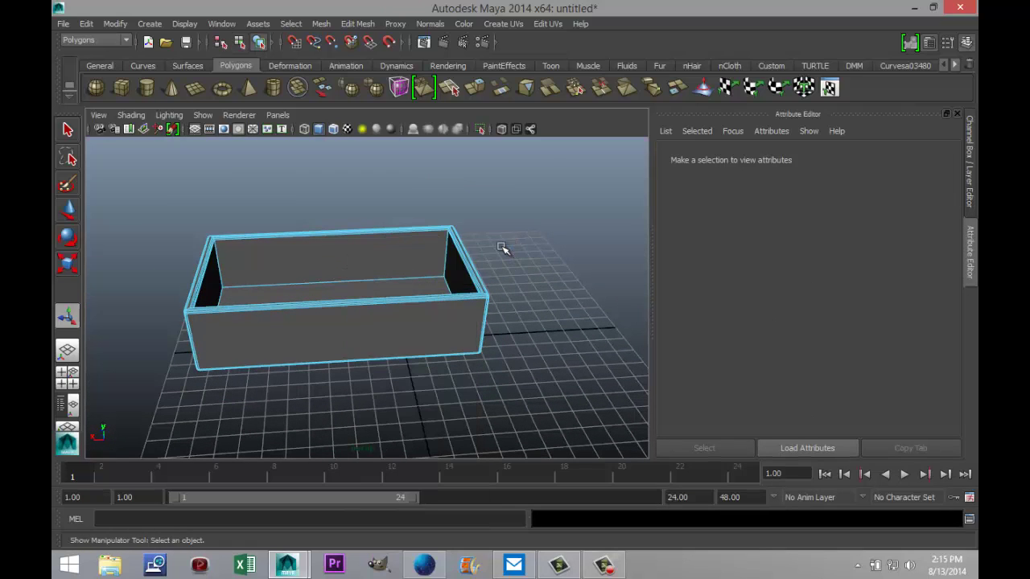
{"action": "left_click", "coordinate": [431, 334]}
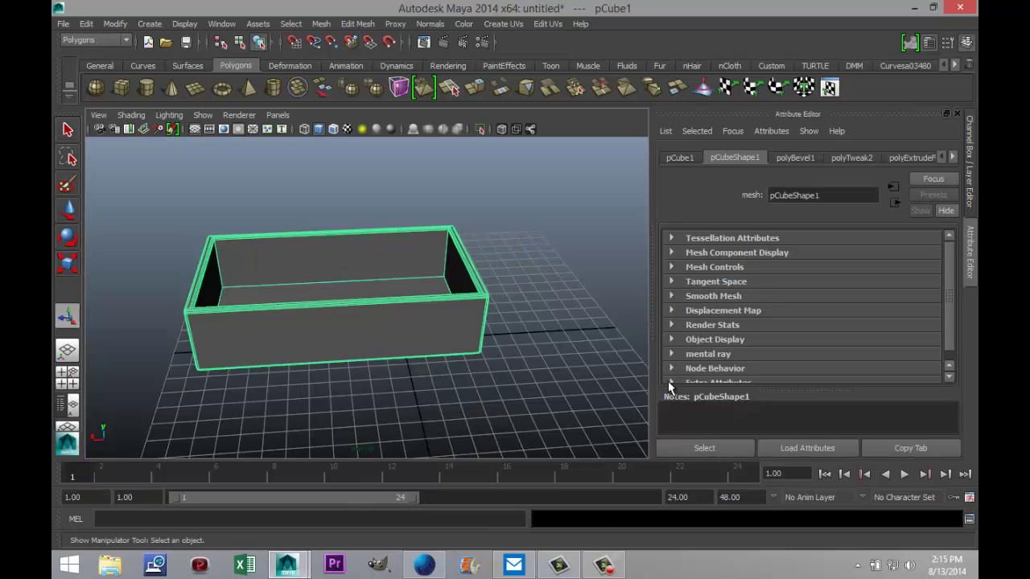
{"action": "key", "text": "ctrl+d"}
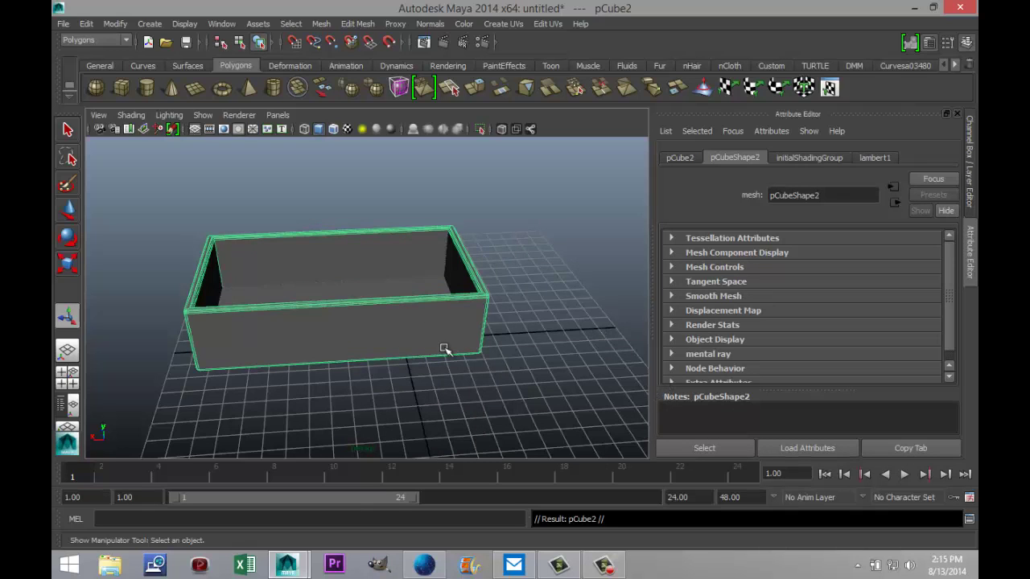
{"action": "key", "text": "w"}
{"action": "left_click_drag", "start_coordinate": [335, 252], "coordinate": [333, 138]}
{"action": "scroll", "coordinate": [449, 304], "scroll_direction": "down", "scroll_amount": 5}
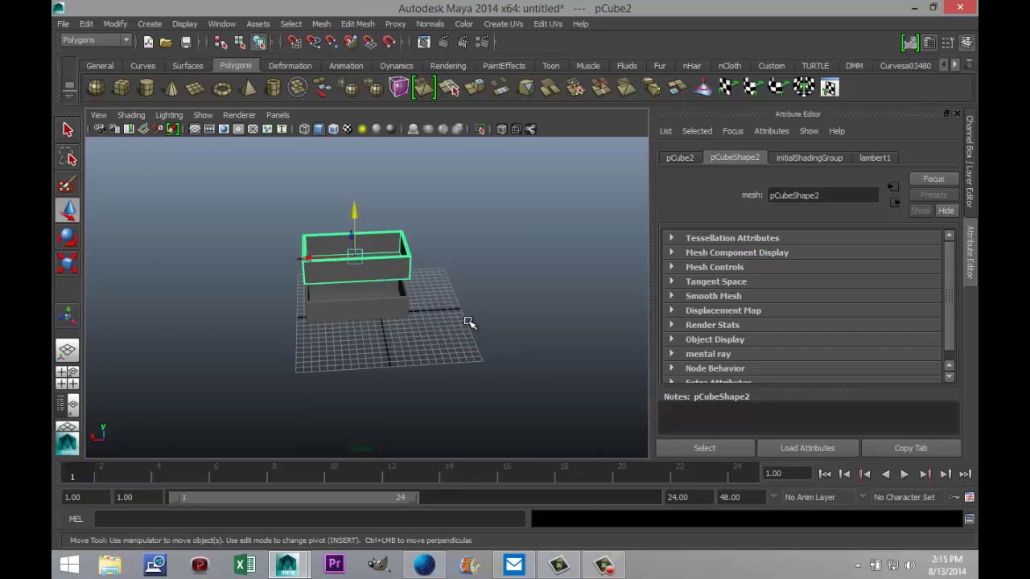
Flip the upper box upside down by setting its X rotation to -180 degrees.
{"action": "key", "text": "e"}
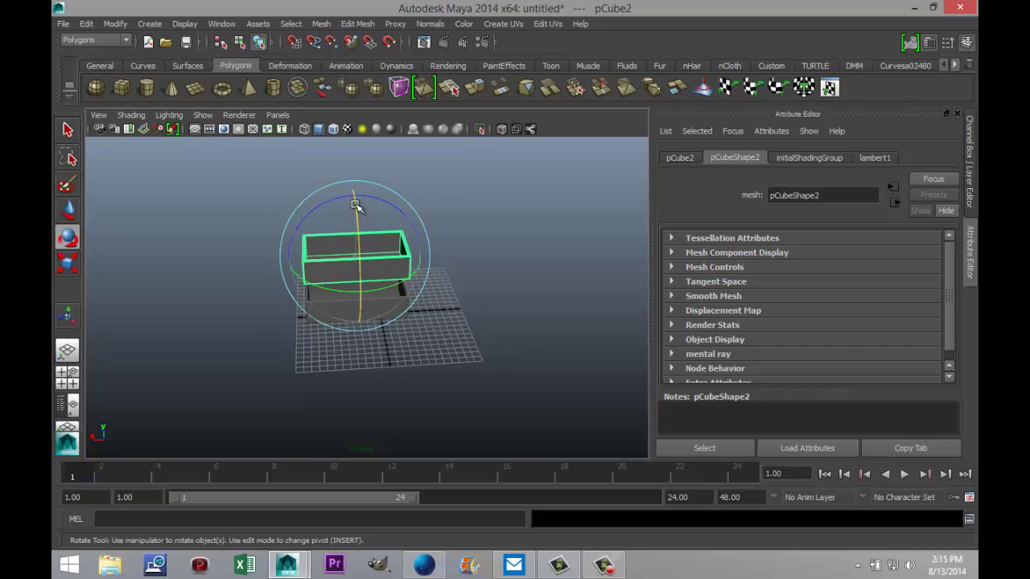
{"action": "left_click_drag", "start_coordinate": [357, 209], "coordinate": [363, 257]}
{"action": "left_click_drag", "start_coordinate": [356, 209], "coordinate": [370, 312]}
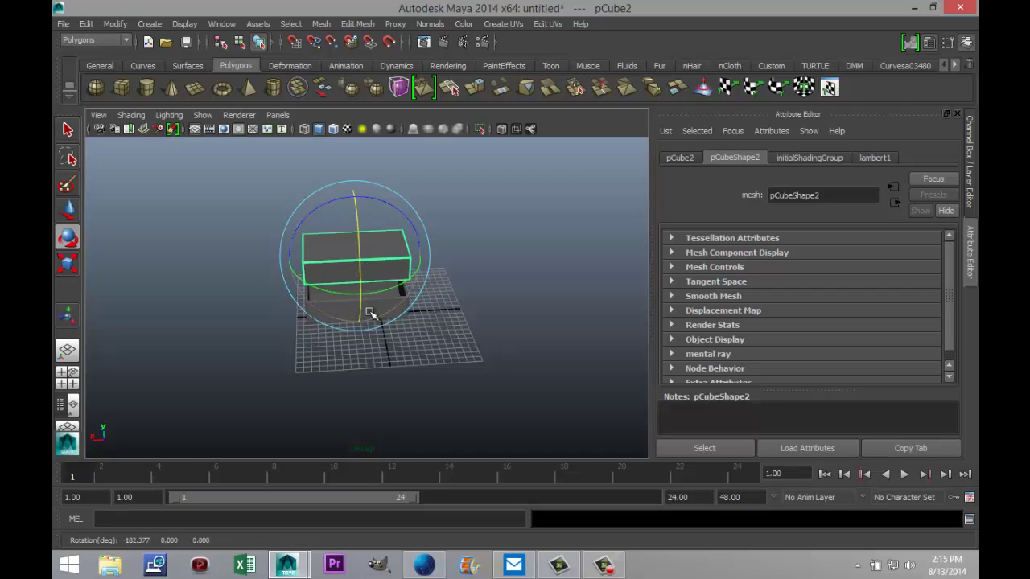
{"action": "left_click", "coordinate": [679, 157]}
{"action": "left_click", "coordinate": [819, 271]}
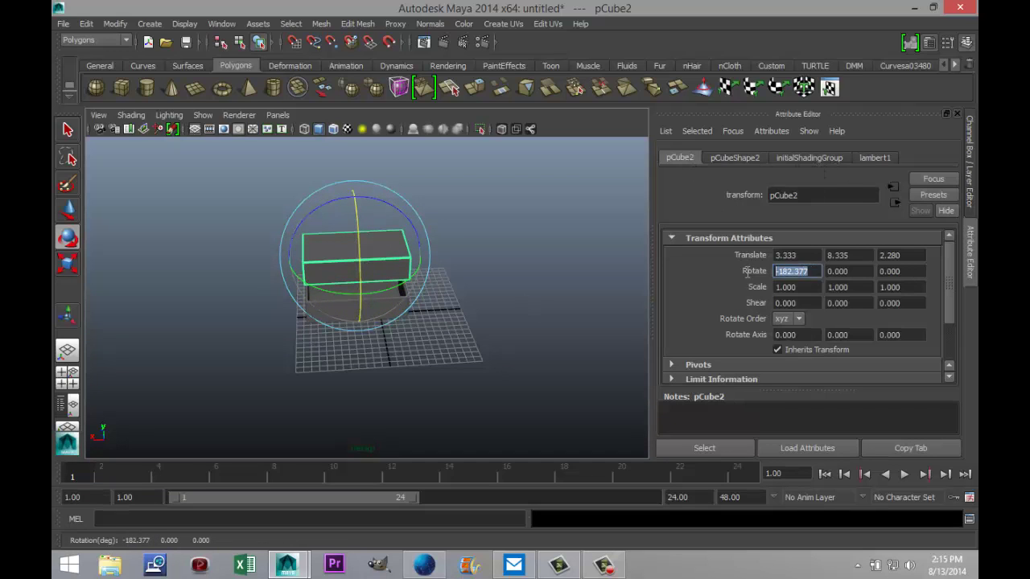
{"action": "type", "text": "-180"}
{"action": "key", "text": "Return"}
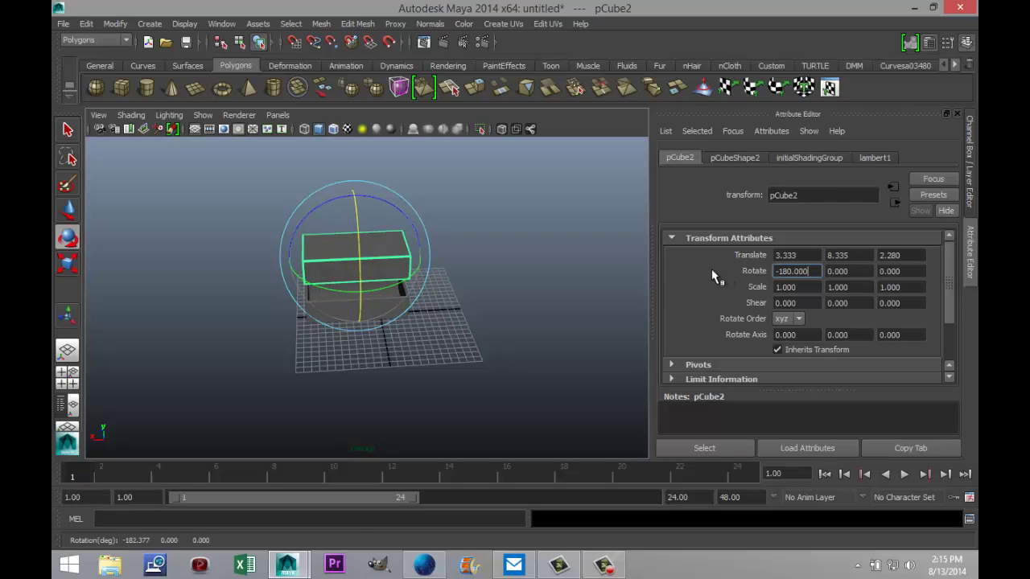
In the side view, scale the flipped upper box vertically to about 0.514 to make a shallower lid.
{"action": "left_click", "coordinate": [74, 385]}
{"action": "key", "text": "space"}
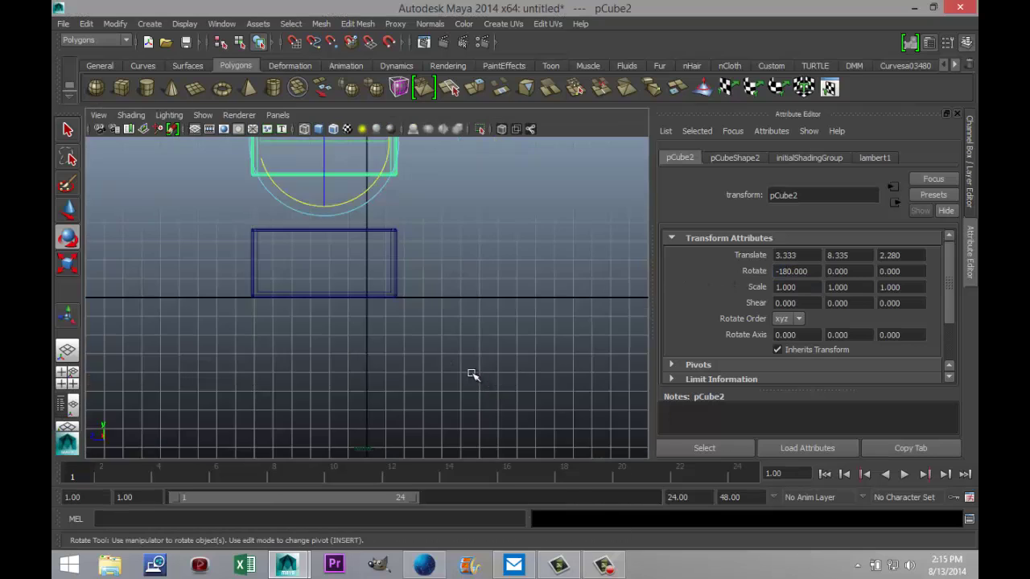
{"action": "scroll", "coordinate": [449, 349], "scroll_direction": "down", "scroll_amount": 3}
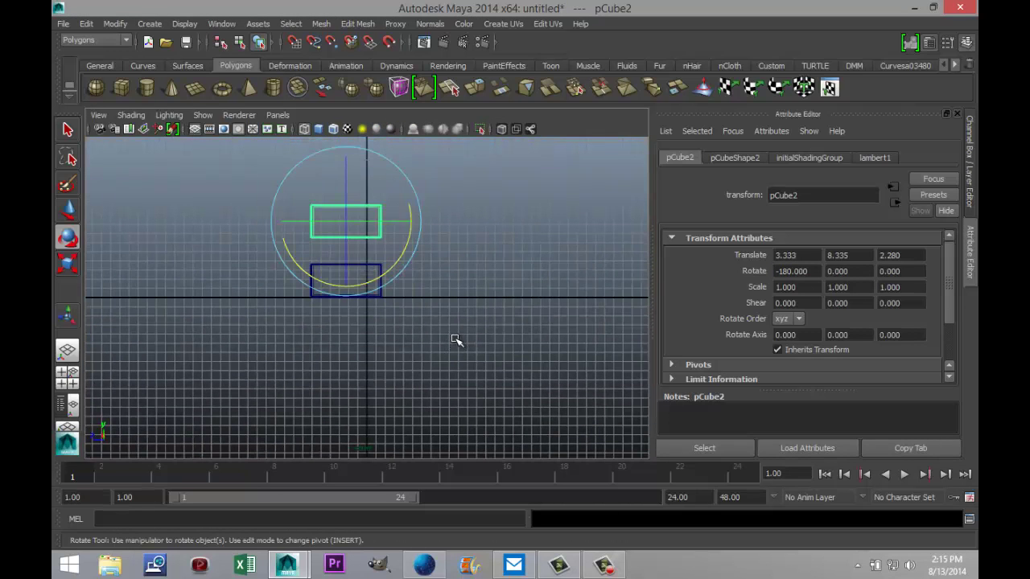
{"action": "key", "text": "r"}
{"action": "left_click_drag", "start_coordinate": [348, 288], "coordinate": [359, 252]}
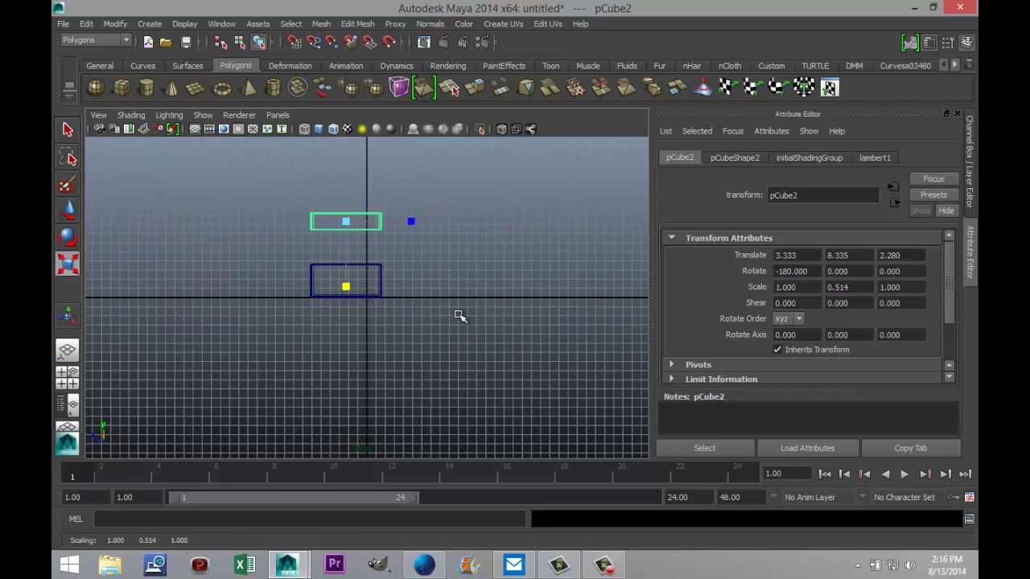
Lower the lid onto the bottom box, to a Y translation of about 4.65.
{"action": "scroll", "coordinate": [459, 316], "scroll_direction": "up", "scroll_amount": 5}
{"action": "scroll", "coordinate": [510, 342], "scroll_direction": "down", "scroll_amount": 3}
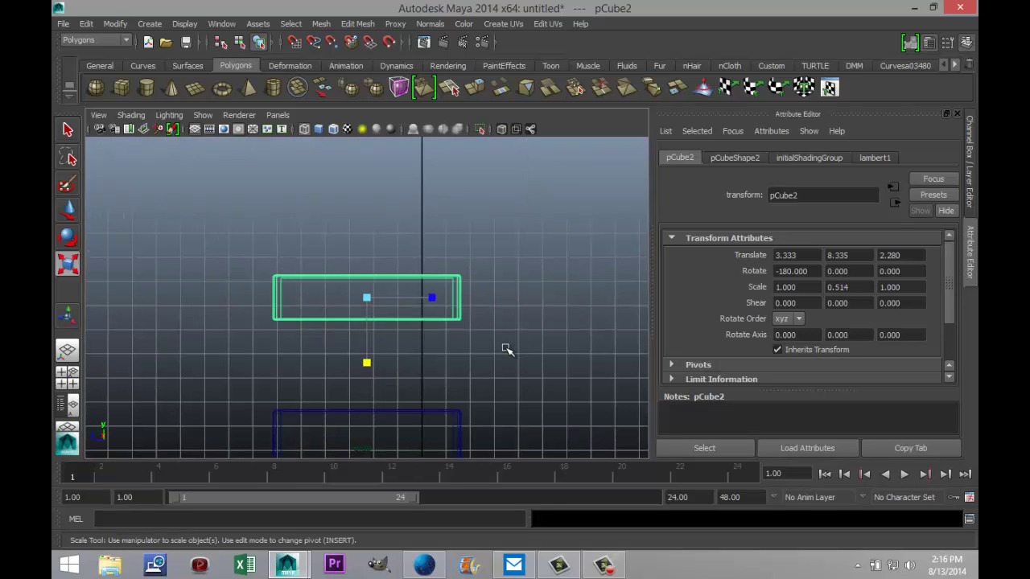
{"action": "key", "text": "w"}
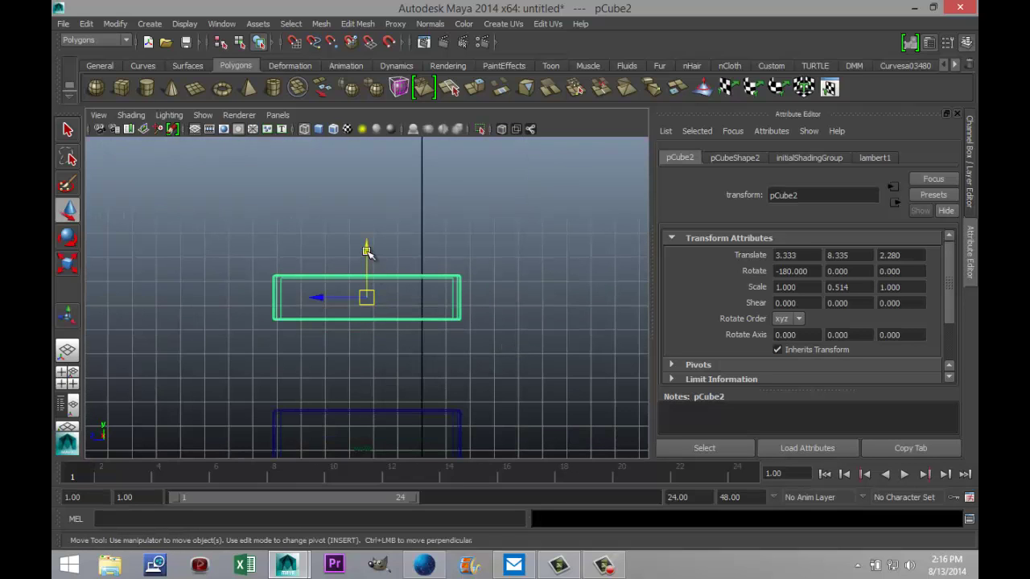
{"action": "left_click_drag", "start_coordinate": [367, 249], "coordinate": [373, 339]}
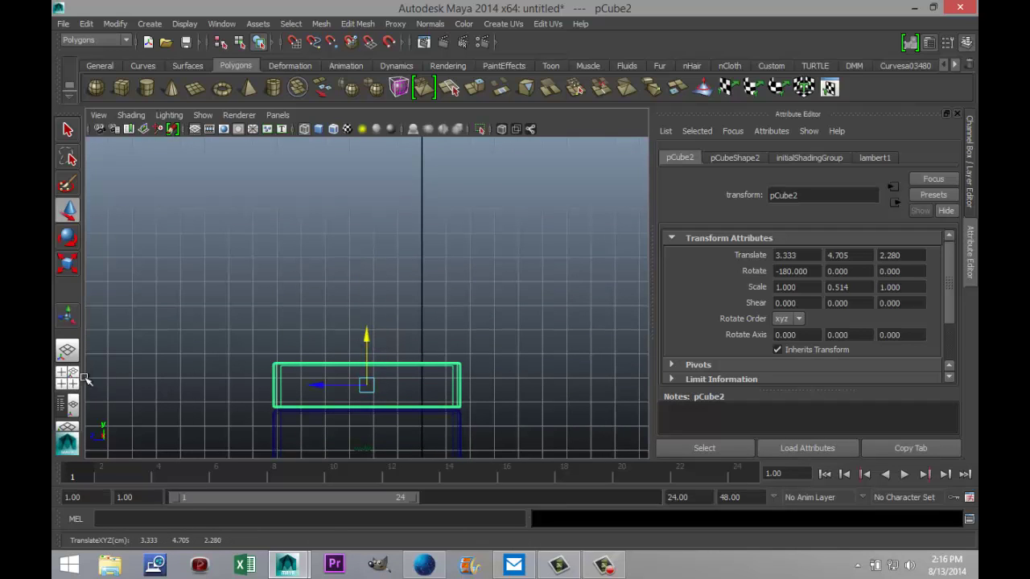
{"action": "key", "text": "f"}
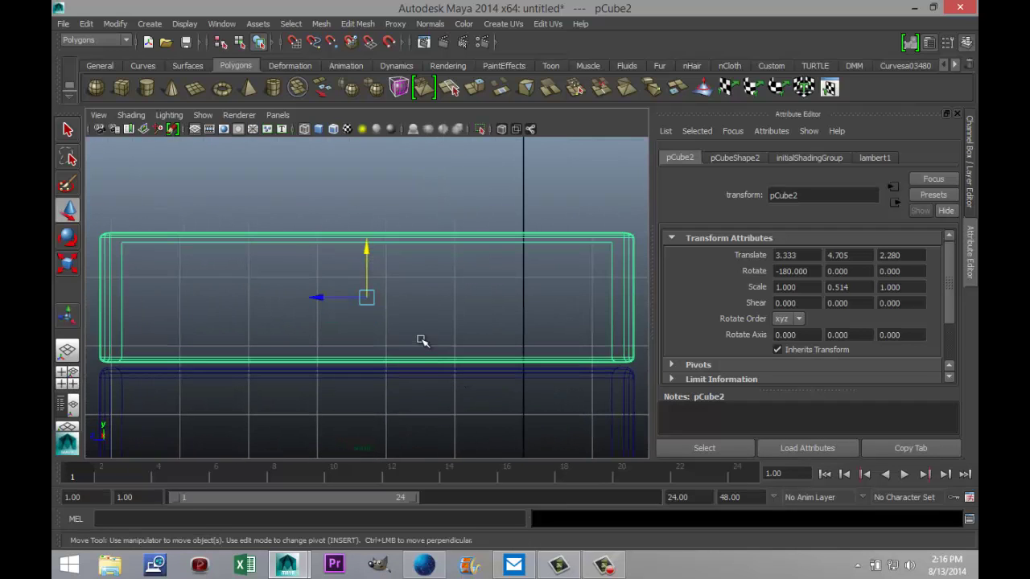
{"action": "left_click_drag", "start_coordinate": [367, 251], "coordinate": [367, 254]}
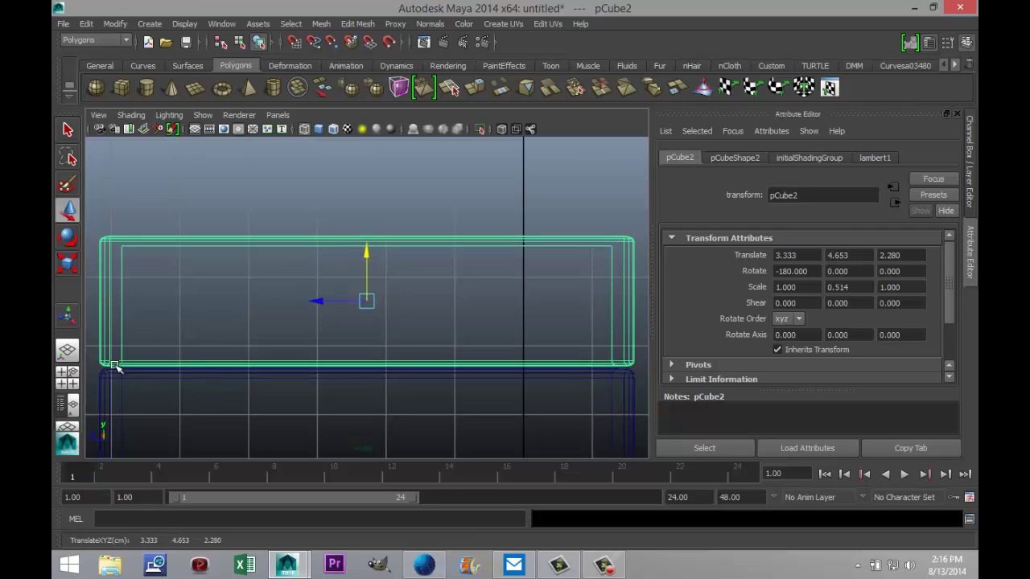
Examine the seam between the lid and the bottom box in the perspective view, up close and from above.
{"action": "left_click", "coordinate": [67, 376]}
{"action": "key", "text": "space"}
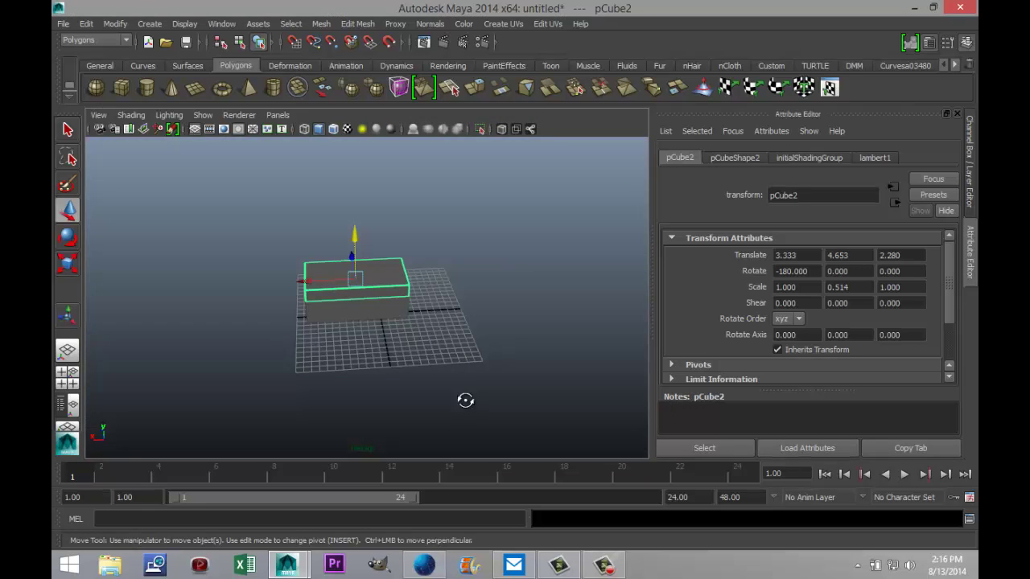
{"action": "left_click_drag", "start_coordinate": [465, 400], "coordinate": [423, 359], "text": "alt"}
{"action": "right_click_drag", "start_coordinate": [423, 359], "coordinate": [560, 384], "text": "alt"}
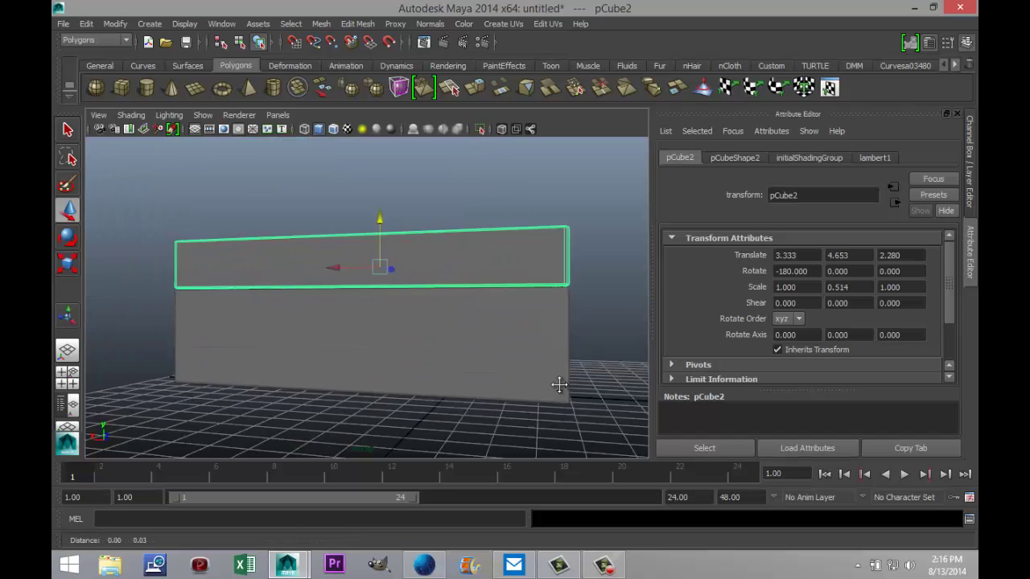
{"action": "left_click", "coordinate": [154, 281]}
{"action": "scroll", "coordinate": [287, 323], "scroll_direction": "up", "scroll_amount": 5}
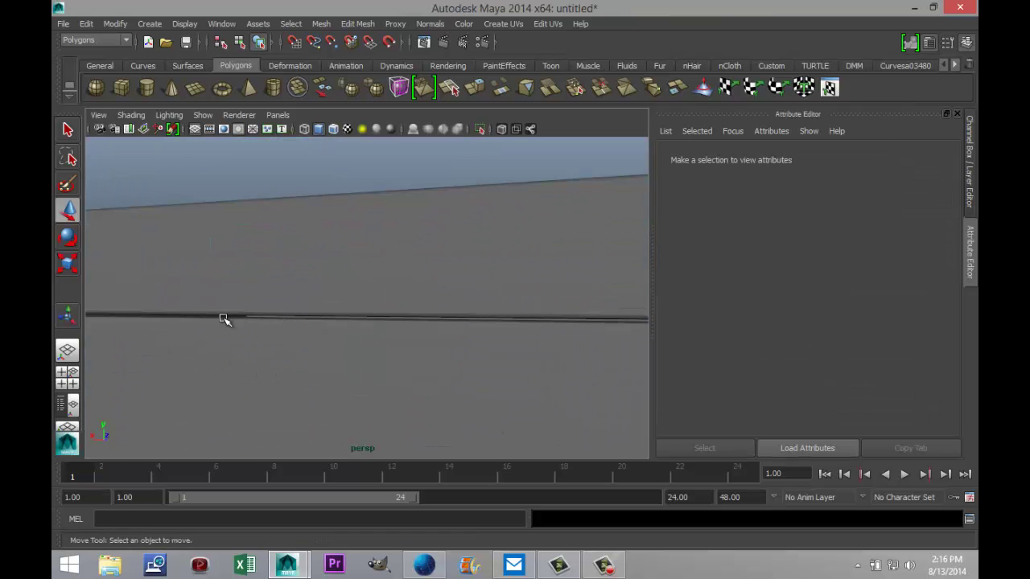
{"action": "scroll", "coordinate": [224, 325], "scroll_direction": "down", "scroll_amount": 8}
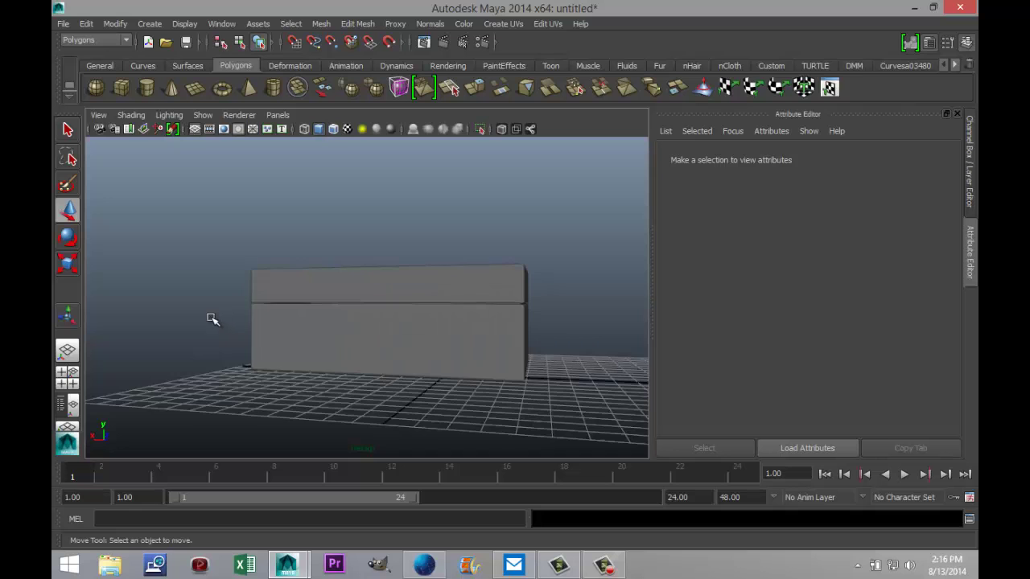
{"action": "mouse_move", "coordinate": [210, 319]}
{"action": "left_mouse_down", "text": "alt"}
{"action": "mouse_move", "coordinate": [185, 311]}
{"action": "mouse_move", "coordinate": [230, 329]}
{"action": "mouse_move", "coordinate": [213, 331]}
{"action": "left_mouse_up", "text": "alt"}
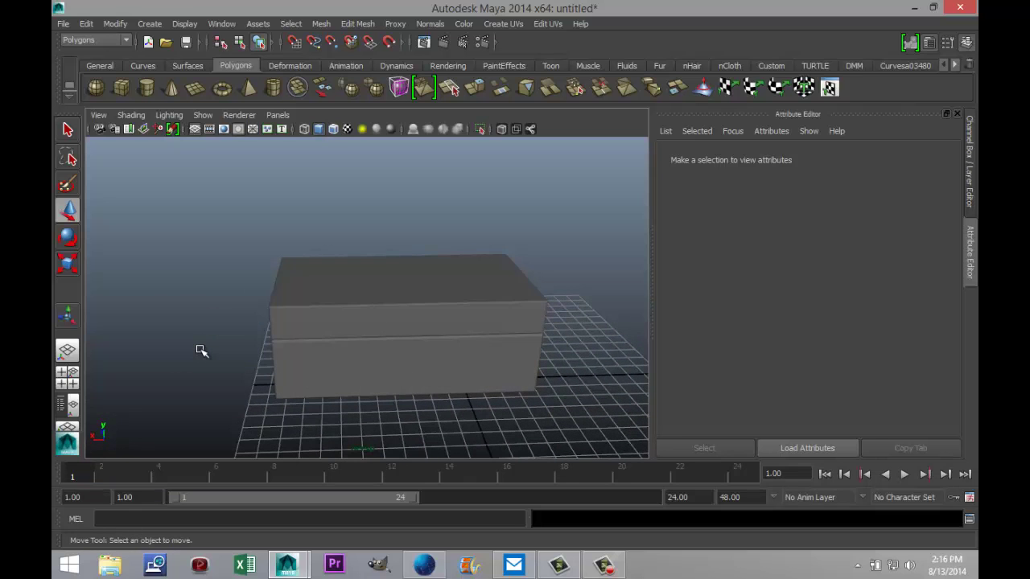
In the front view, select both boxes and set the lid's translation to 0 on all three axes.
{"action": "left_click", "coordinate": [372, 390]}
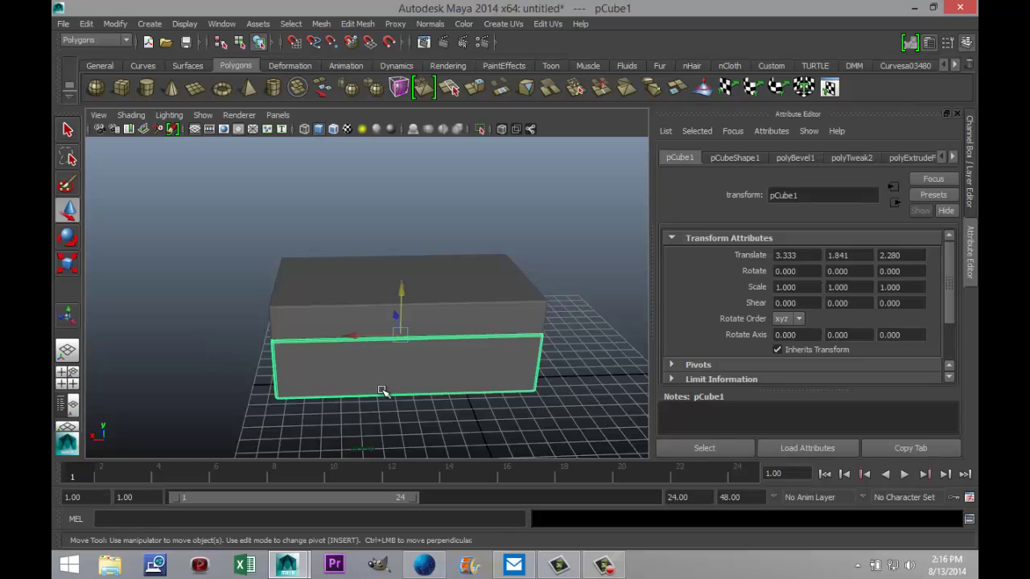
{"action": "left_click", "coordinate": [337, 319]}
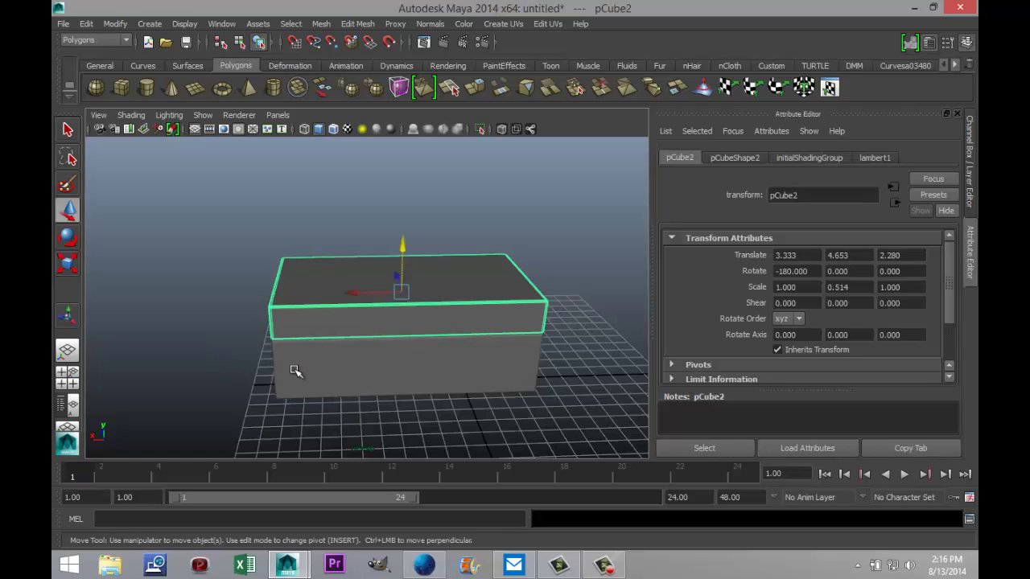
{"action": "left_click", "coordinate": [68, 374]}
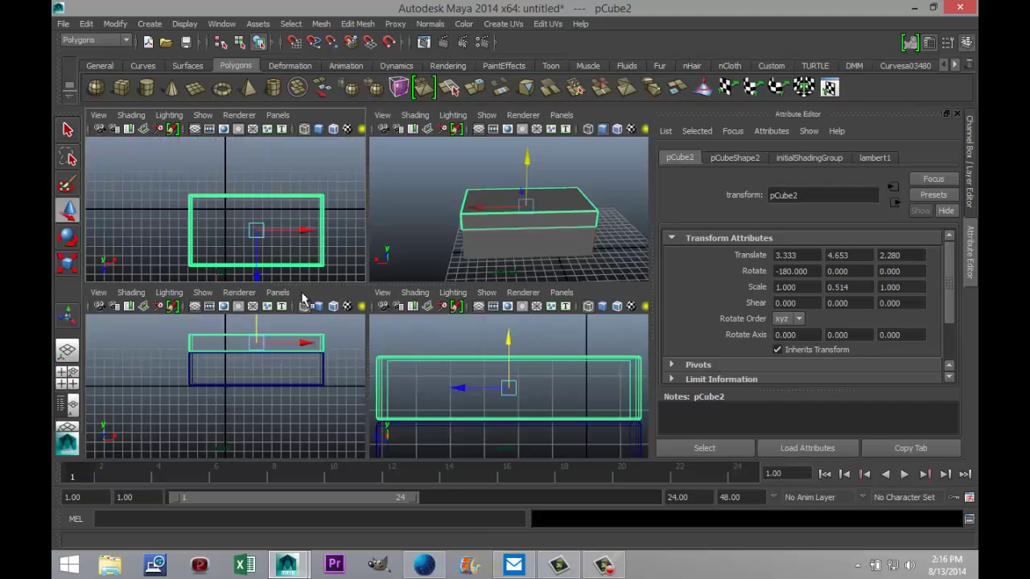
{"action": "key", "text": "space"}
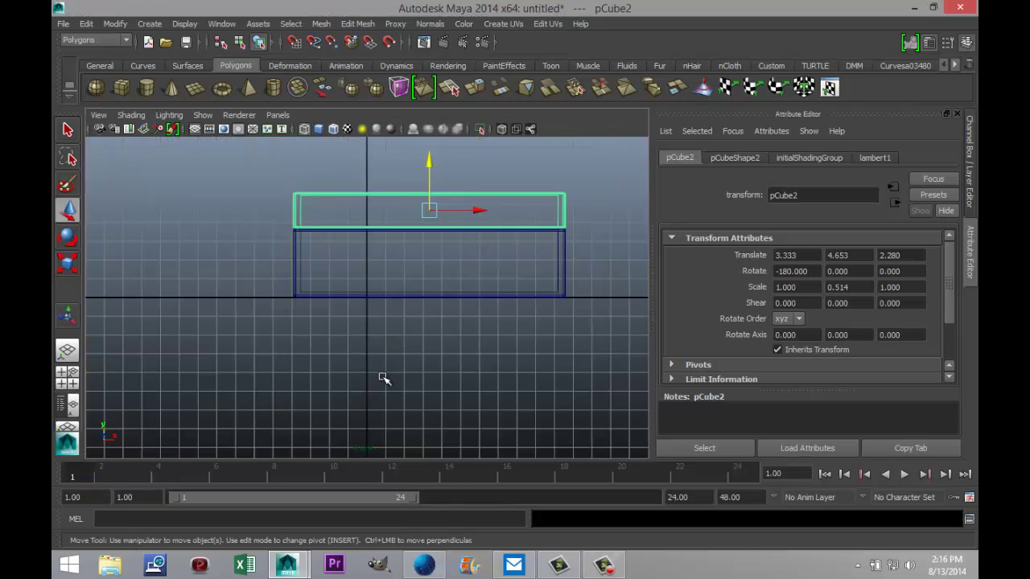
{"action": "left_click_drag", "start_coordinate": [358, 291], "coordinate": [386, 400], "text": "shift"}
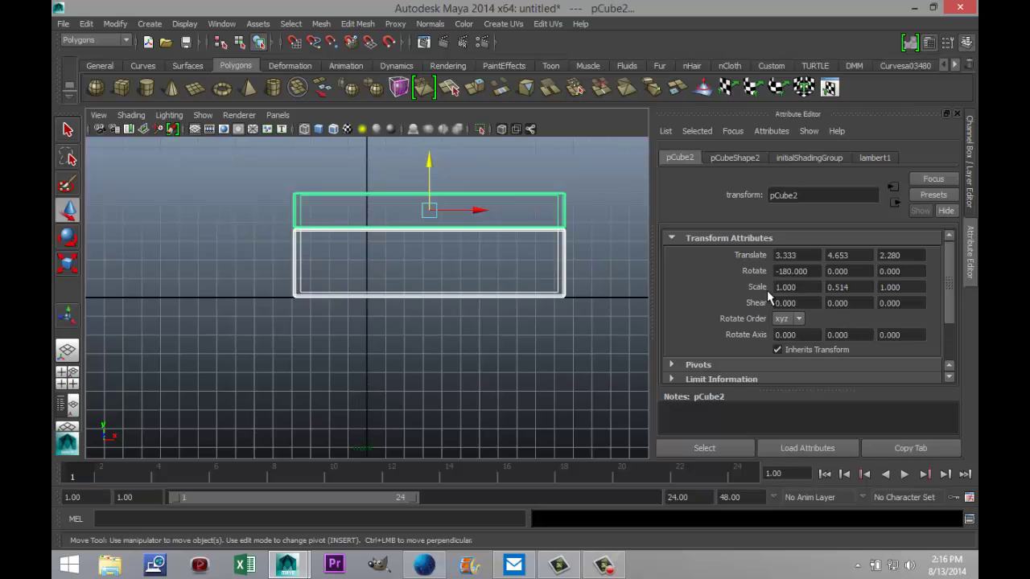
{"action": "left_click", "coordinate": [803, 254]}
{"action": "type", "text": "0"}
{"action": "key", "text": "Tab"}
{"action": "type", "text": "0"}
{"action": "key", "text": "Tab"}
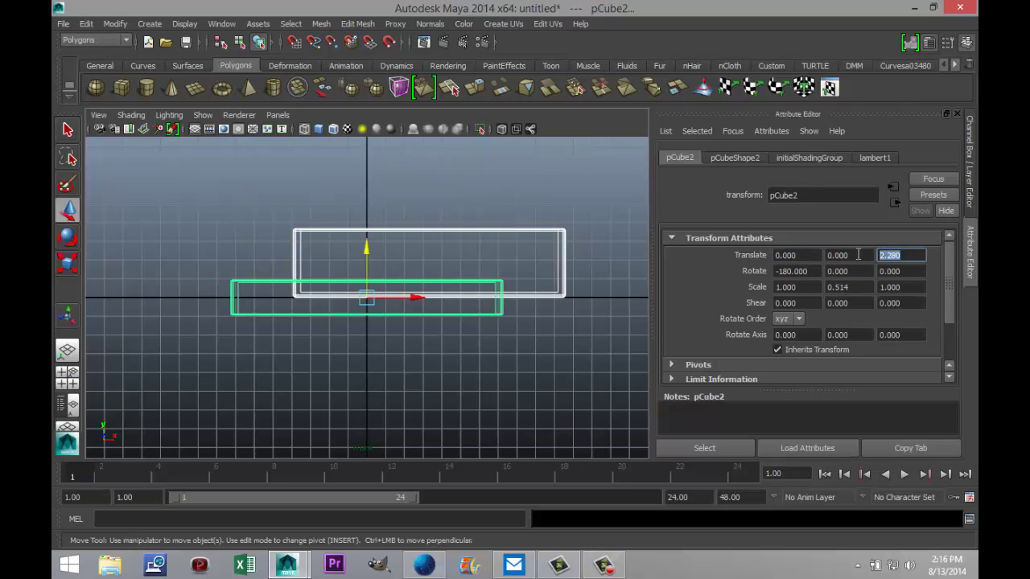
{"action": "left_click", "coordinate": [512, 388]}
Select the bottom box and set its translation to 0 on X, Y and Z.
{"action": "left_click", "coordinate": [538, 297]}
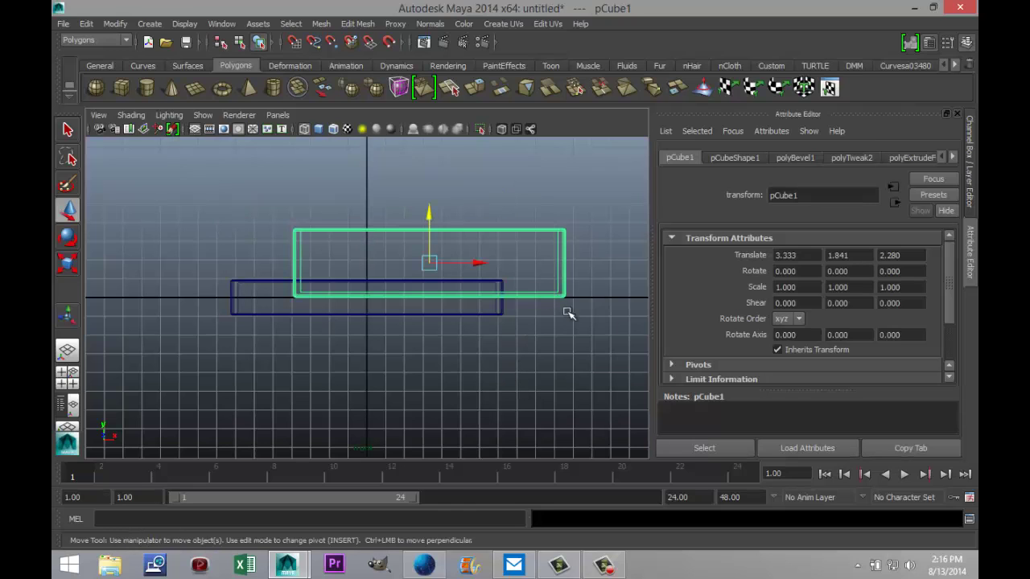
{"action": "double_click", "coordinate": [807, 255]}
{"action": "type", "text": "0"}
{"action": "key", "text": "Tab"}
{"action": "type", "text": "0"}
{"action": "key", "text": "Tab"}
{"action": "type", "text": "0"}
{"action": "key", "text": "Return"}
{"action": "left_click", "coordinate": [477, 399]}
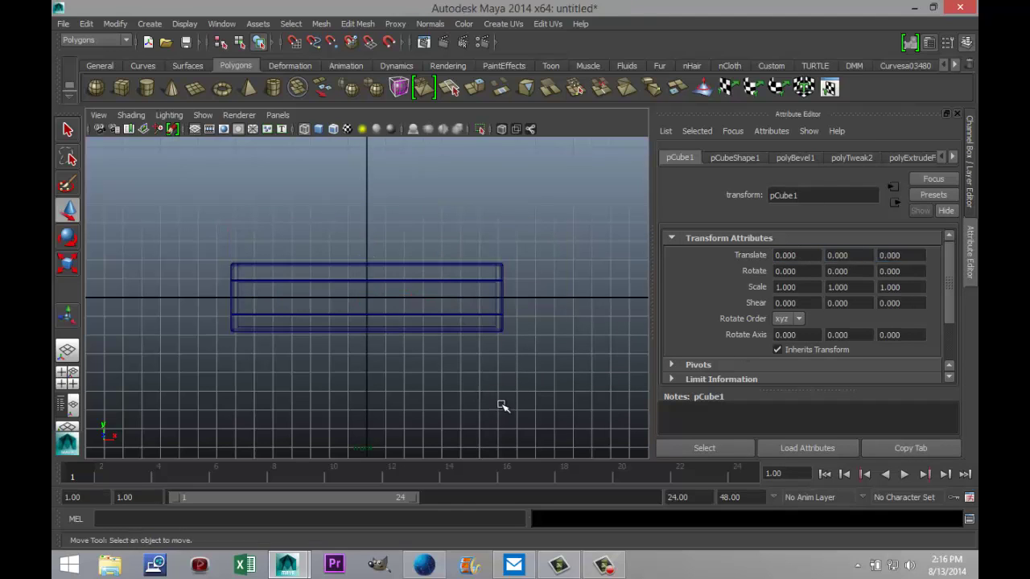
Raise the lid to a Y translation of about 2.86 so it sits on the bottom box, and check it in perspective.
{"action": "left_click", "coordinate": [461, 283]}
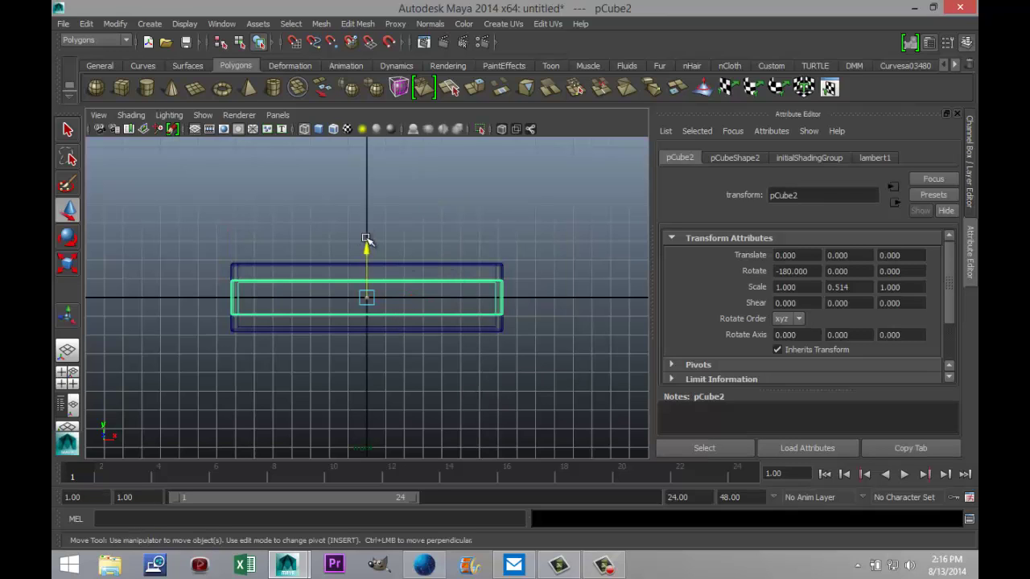
{"action": "left_click_drag", "start_coordinate": [367, 241], "coordinate": [375, 194]}
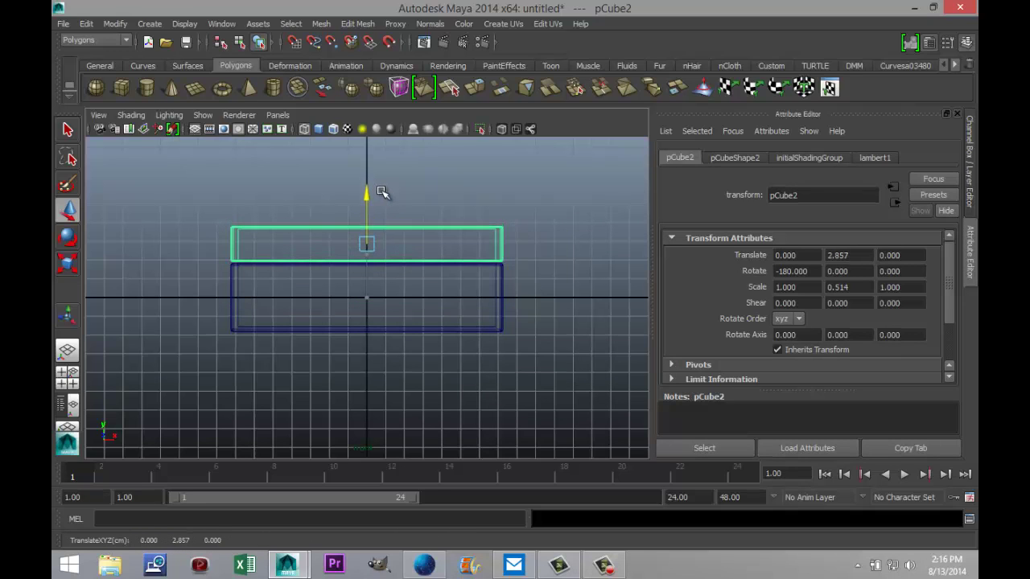
{"action": "left_click", "coordinate": [70, 386]}
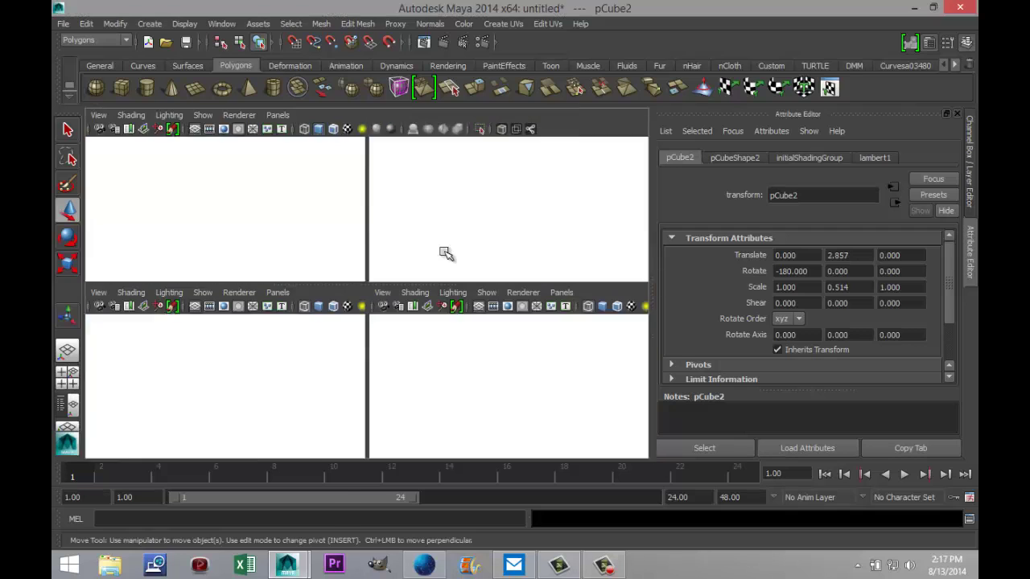
{"action": "key", "text": "space"}
{"action": "left_click_drag", "start_coordinate": [308, 395], "coordinate": [265, 368], "text": "alt"}
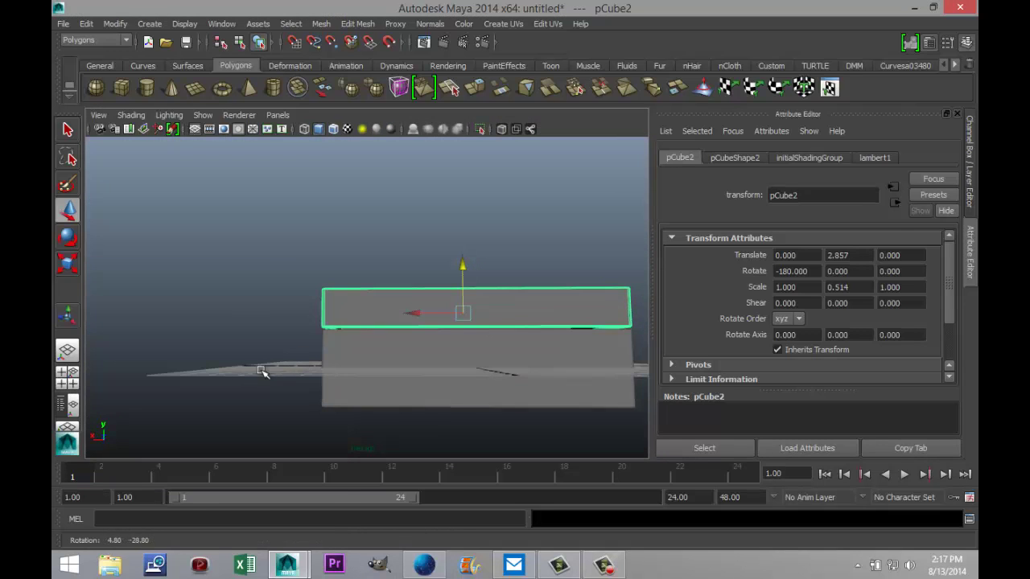
In the front view, insert four vertical edge loops in the lid, forming a narrow band near each end.
{"action": "key", "text": "space"}
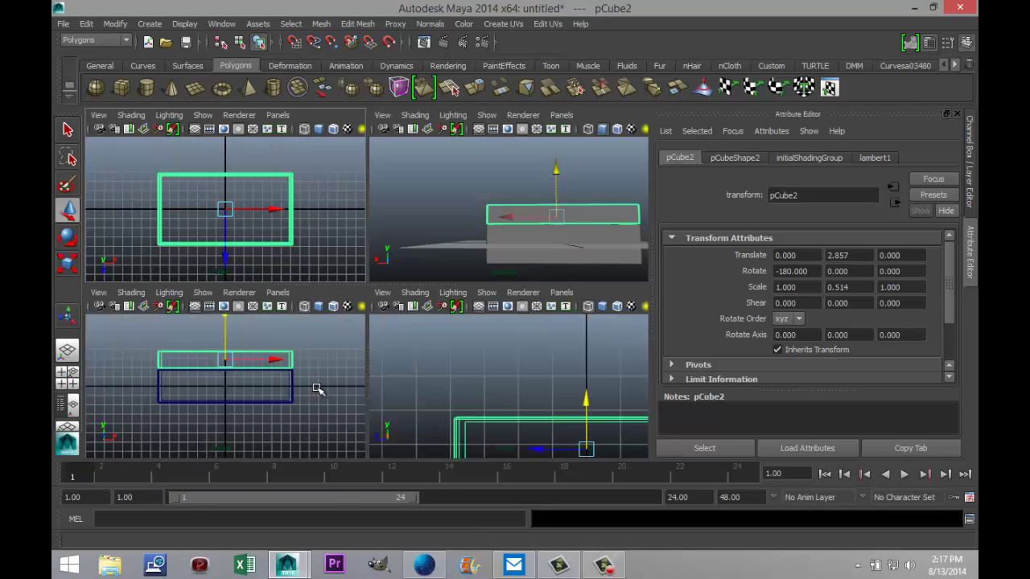
{"action": "key", "text": "space"}
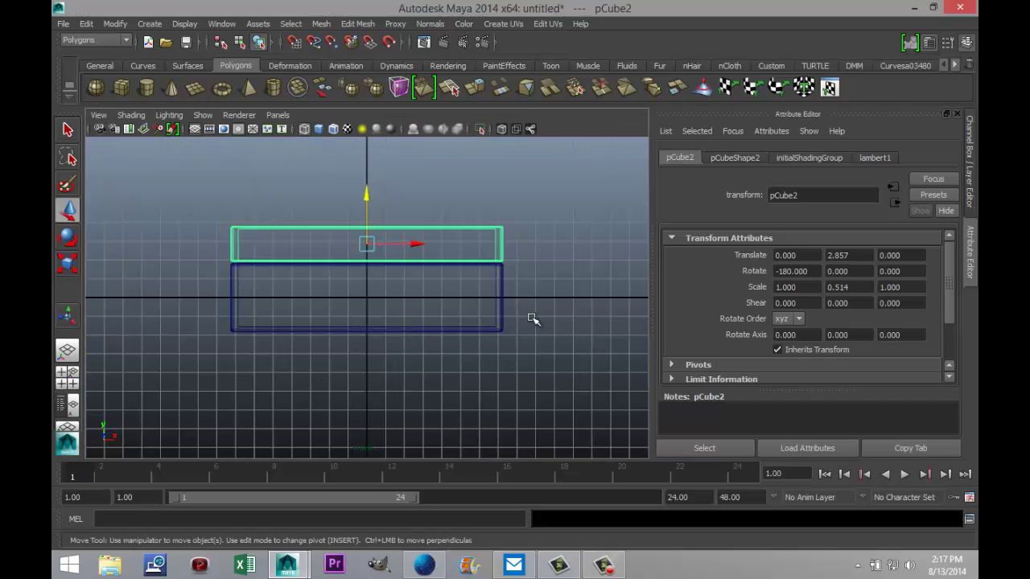
{"action": "left_click", "coordinate": [358, 24]}
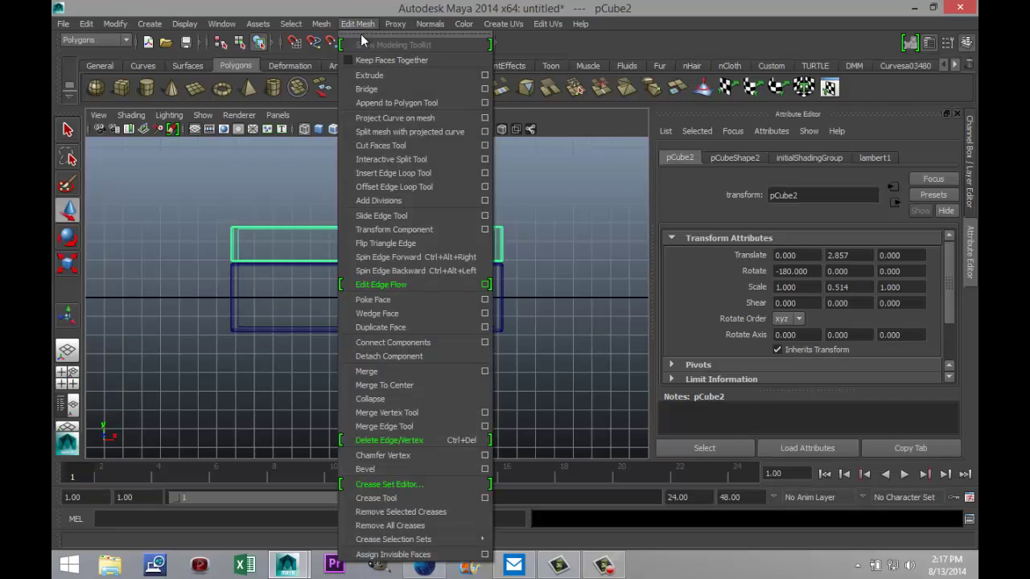
{"action": "left_click", "coordinate": [404, 175]}
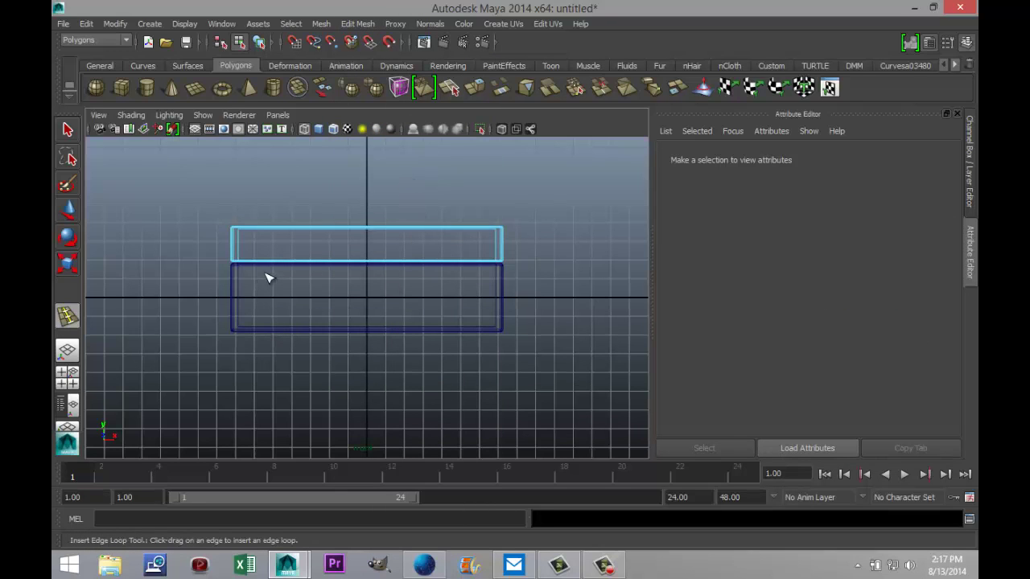
{"action": "left_click", "coordinate": [274, 233]}
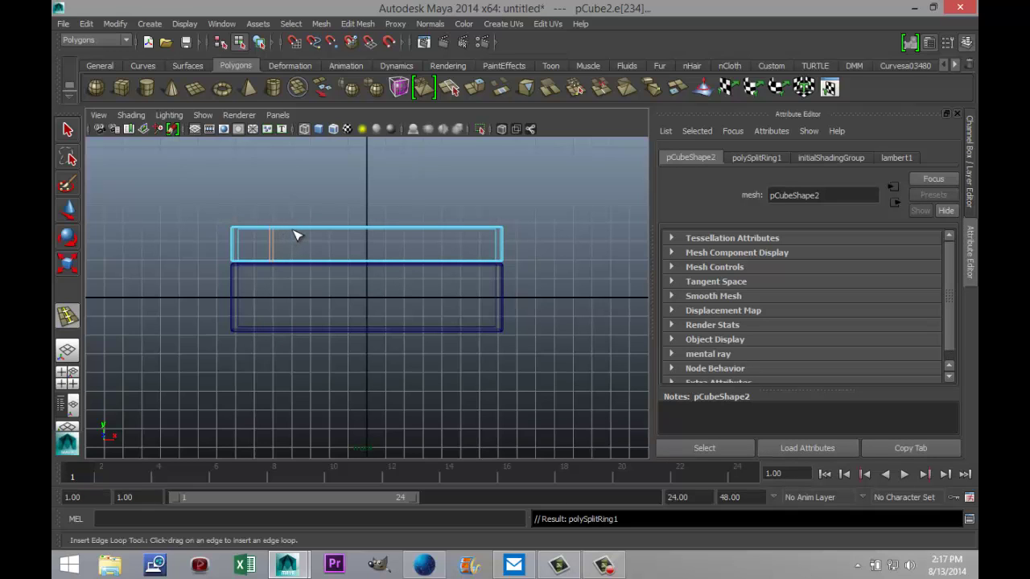
{"action": "left_click", "coordinate": [291, 233]}
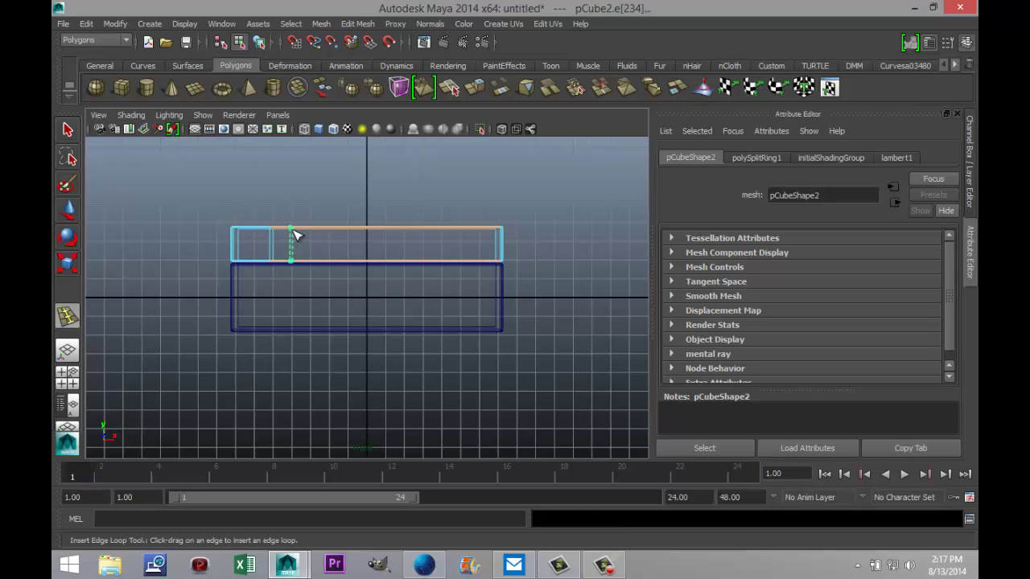
{"action": "left_click", "coordinate": [462, 233]}
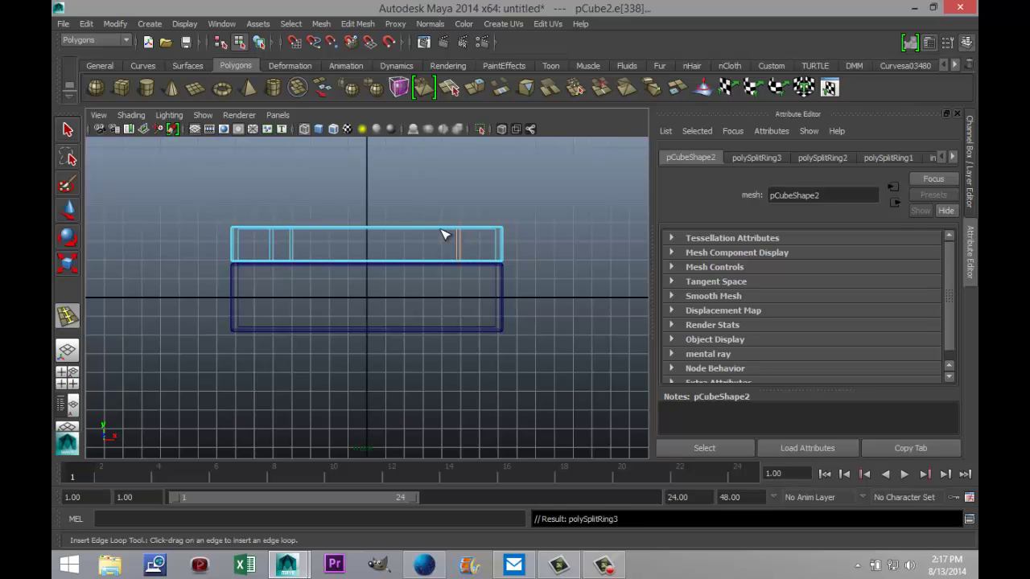
{"action": "left_click", "coordinate": [443, 234]}
Insert four vertical edge loops in the bottom box, aligned with the lid's two bands.
{"action": "left_click", "coordinate": [294, 330]}
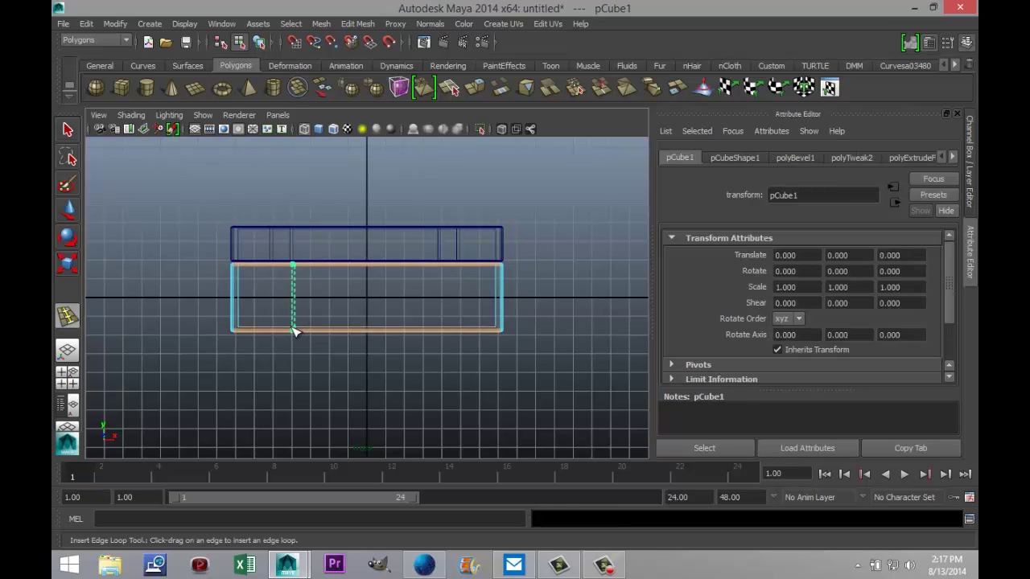
{"action": "left_click_drag", "start_coordinate": [294, 330], "coordinate": [275, 333]}
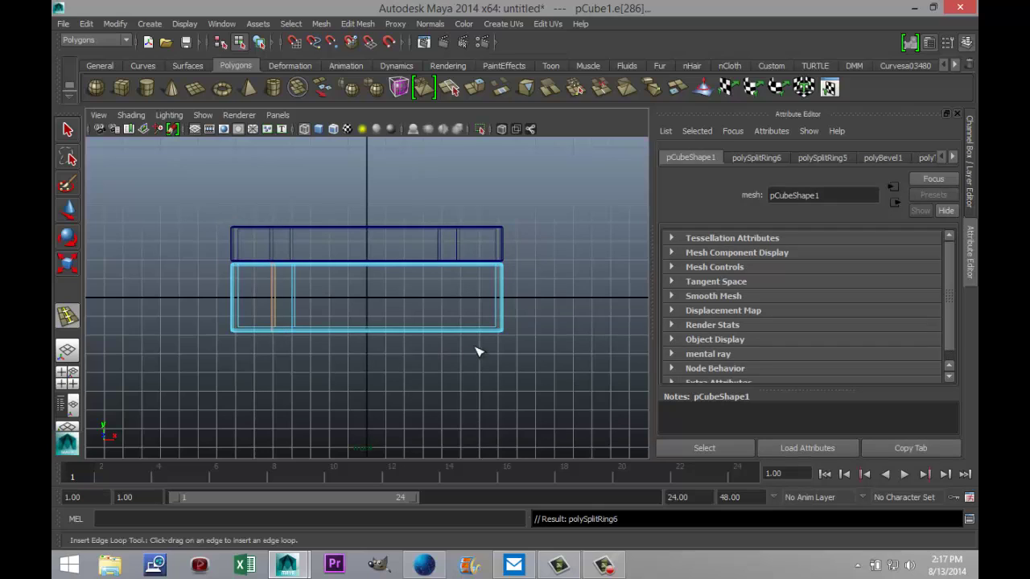
{"action": "left_click_drag", "start_coordinate": [464, 330], "coordinate": [442, 330]}
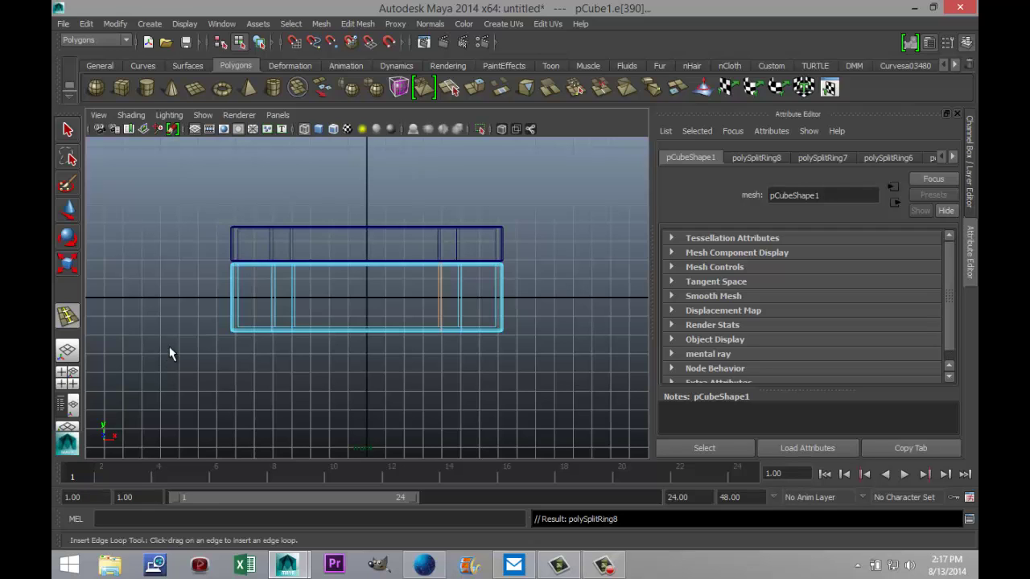
{"action": "key", "text": "q"}
Check the alignment of the lid's and bottom box's new edge loops in the perspective view.
{"action": "left_click", "coordinate": [67, 374]}
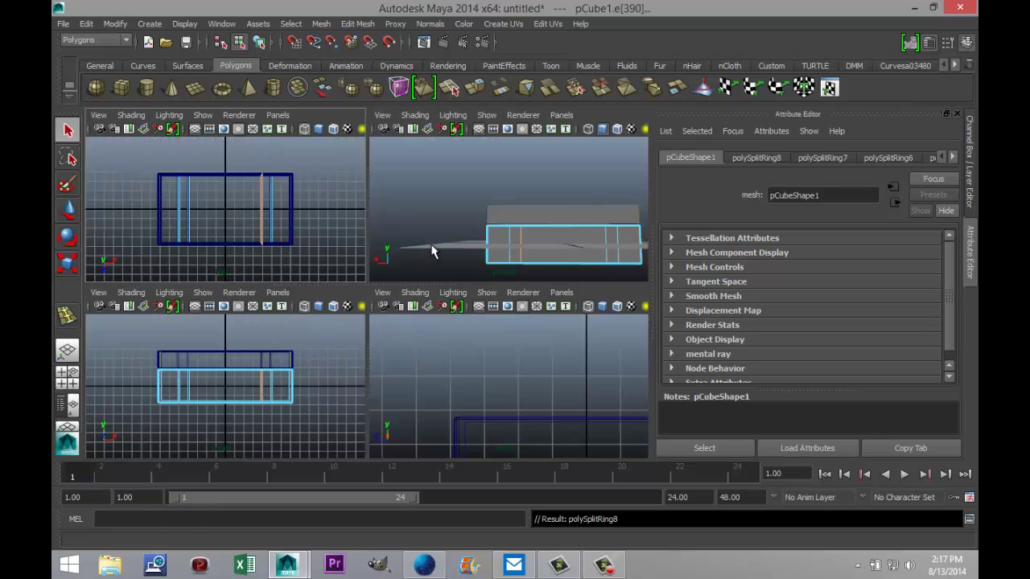
{"action": "key", "text": "space"}
{"action": "scroll", "coordinate": [447, 316], "scroll_direction": "up", "scroll_amount": 2}
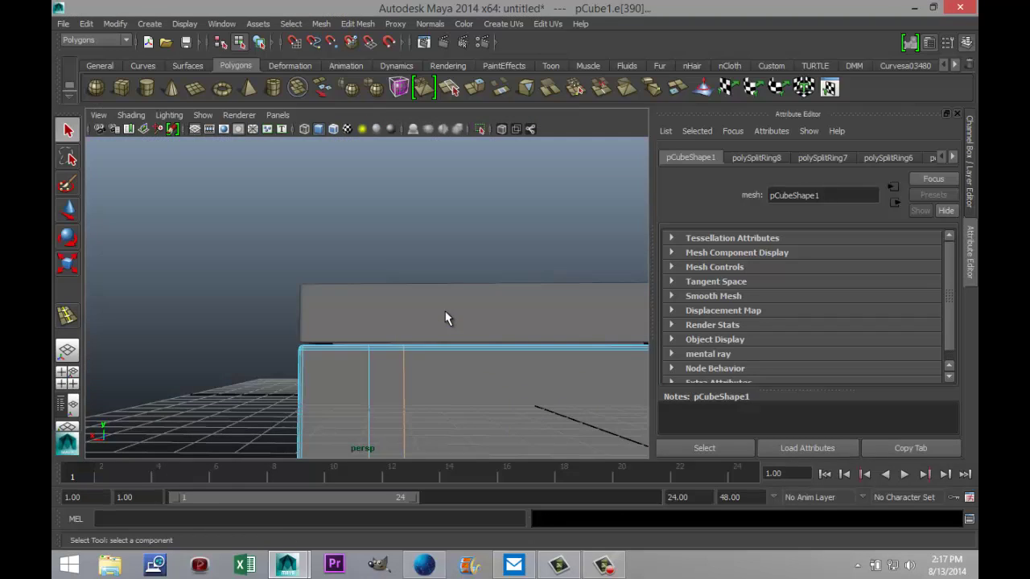
{"action": "left_click", "coordinate": [448, 354]}
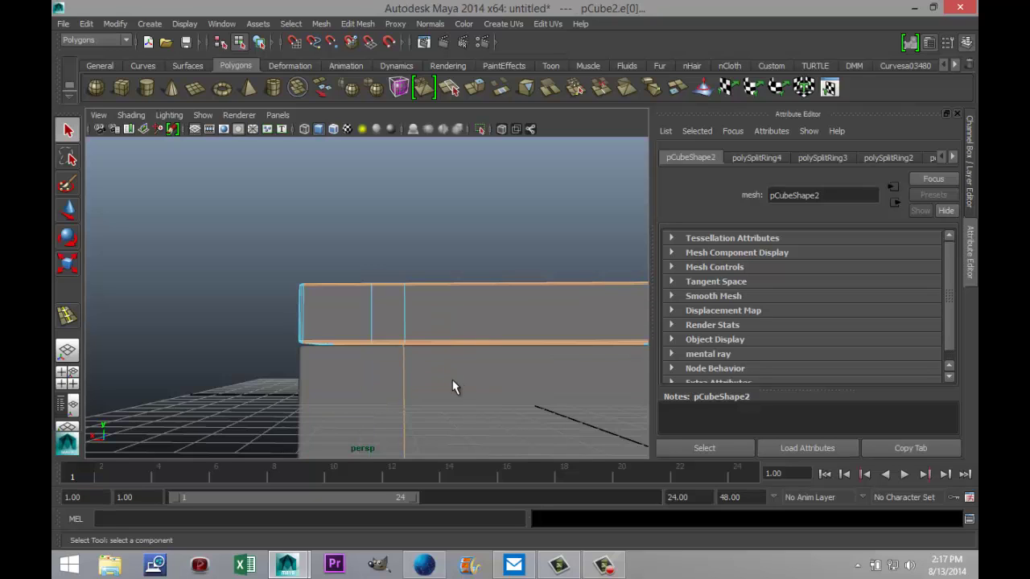
{"action": "scroll", "coordinate": [461, 380], "scroll_direction": "down", "scroll_amount": 3}
{"action": "left_click", "coordinate": [532, 354]}
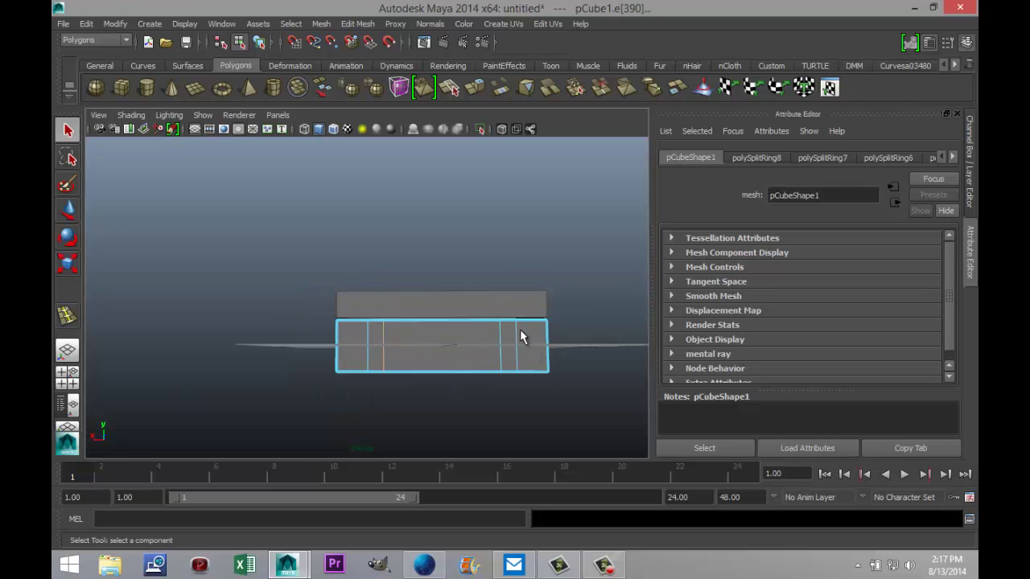
{"action": "key", "text": "ctrl+z"}
{"action": "scroll", "coordinate": [333, 374], "scroll_direction": "up", "scroll_amount": 2}
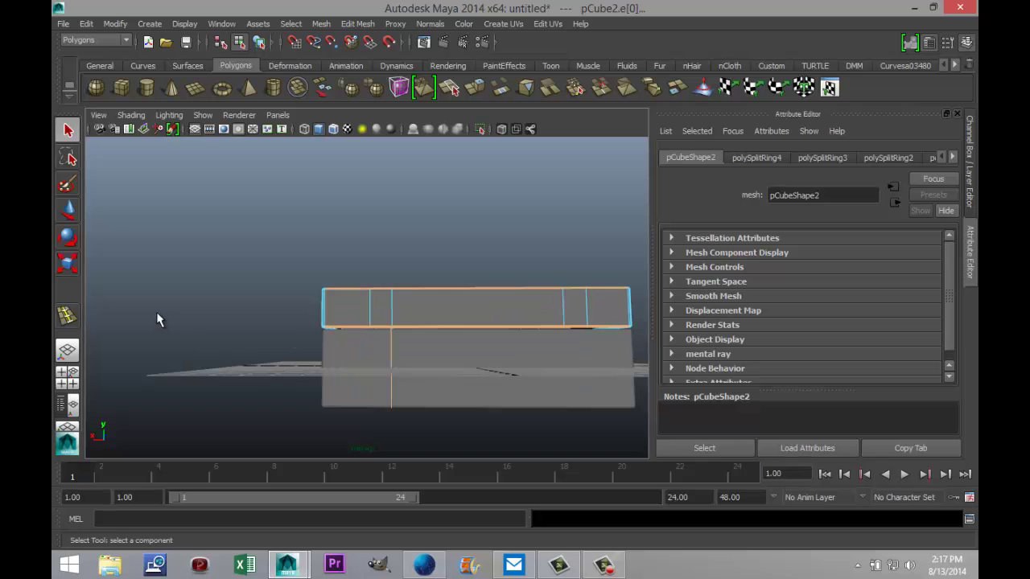
Switch the lid to face mode and select the full face loops of both narrow bands.
{"action": "left_click_drag", "start_coordinate": [158, 315], "coordinate": [293, 362], "text": "alt"}
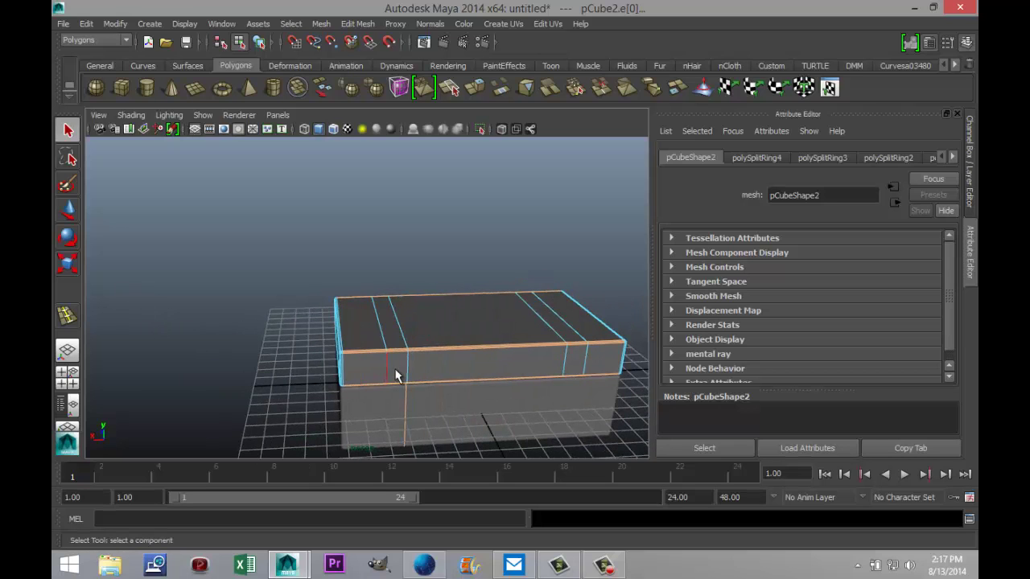
{"action": "right_click_drag", "start_coordinate": [396, 376], "coordinate": [392, 341]}
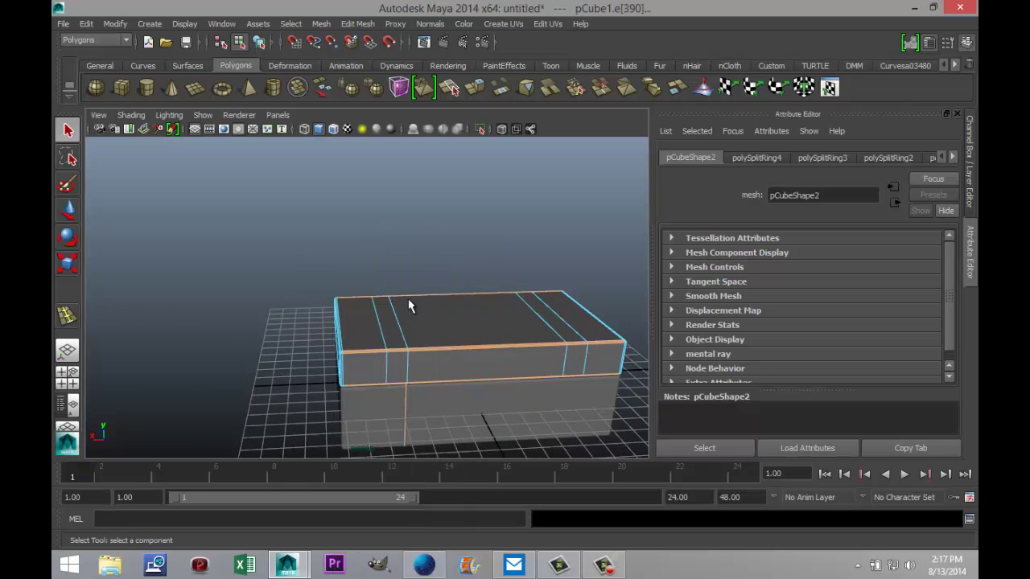
{"action": "left_click", "coordinate": [399, 362]}
{"action": "double_click", "coordinate": [396, 366], "text": "shift"}
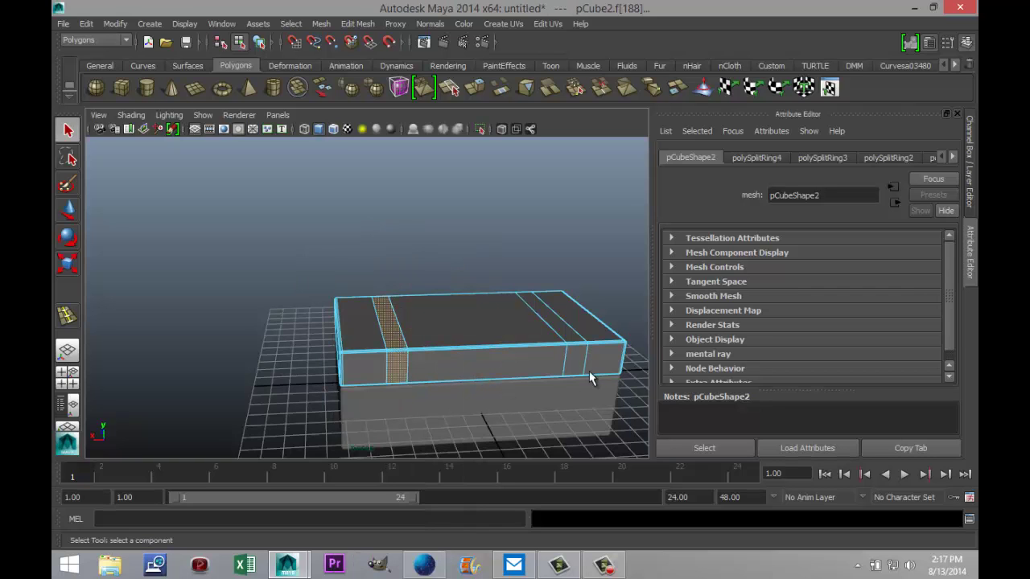
{"action": "double_click", "coordinate": [576, 366], "text": "shift"}
{"action": "left_click_drag", "start_coordinate": [265, 349], "coordinate": [332, 327], "text": "alt"}
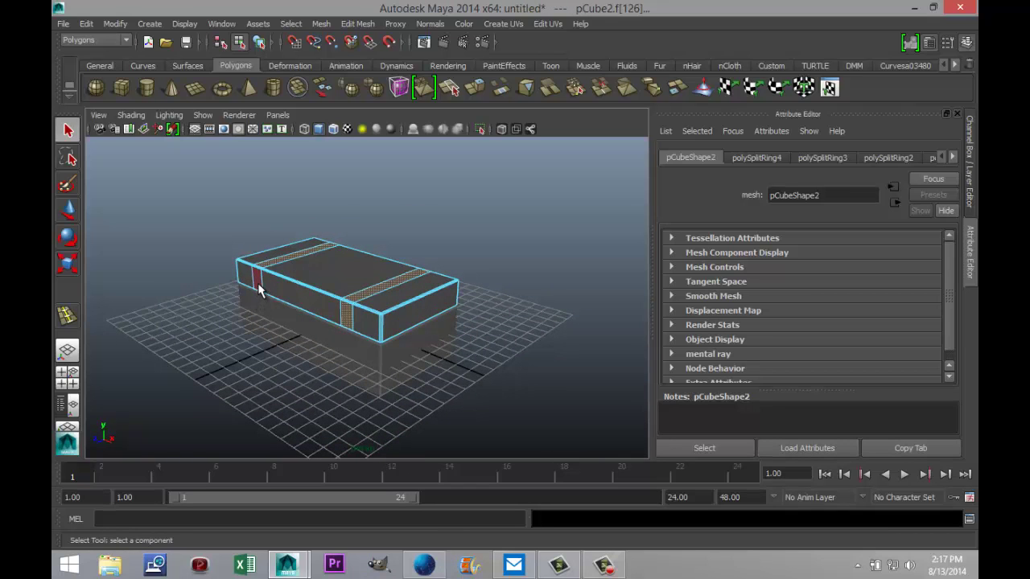
{"action": "left_click_drag", "start_coordinate": [480, 403], "coordinate": [262, 377], "text": "alt"}
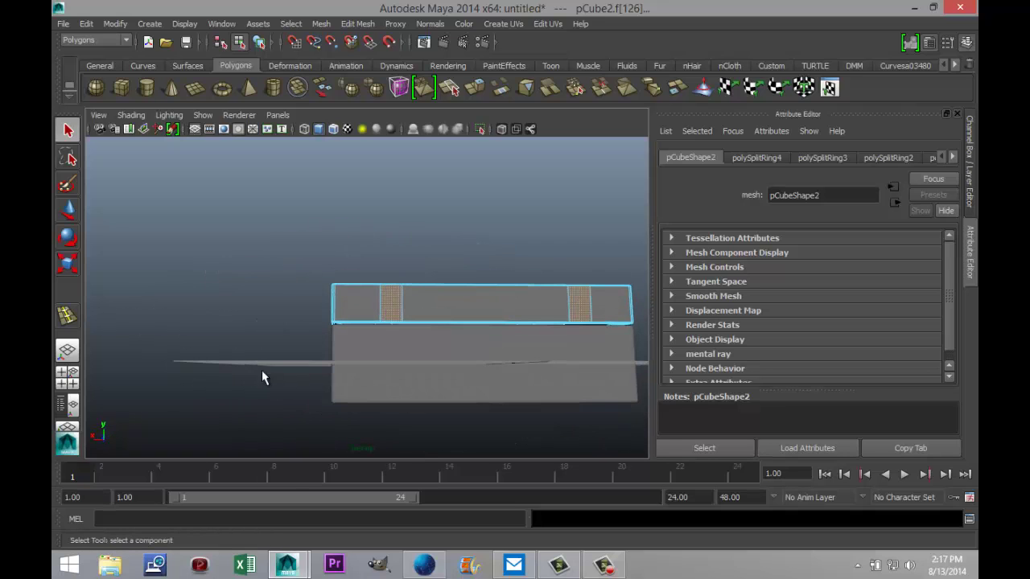
Add the faces of the bottom box's two narrow bands to the selection, on both the front and back.
{"action": "double_click", "coordinate": [395, 357], "text": "shift"}
{"action": "double_click", "coordinate": [584, 352], "text": "shift"}
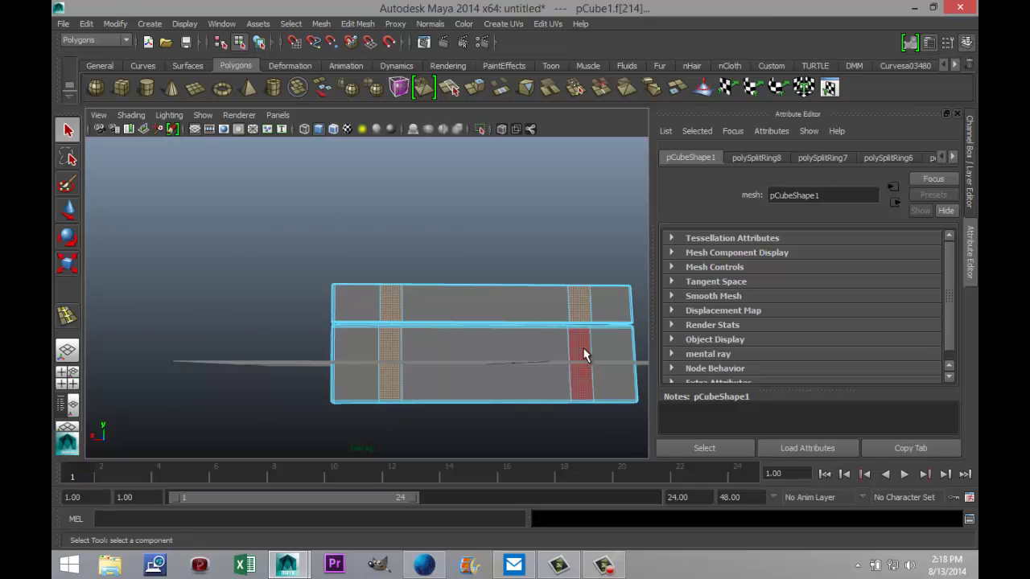
{"action": "left_click_drag", "start_coordinate": [350, 390], "coordinate": [472, 384], "text": "alt"}
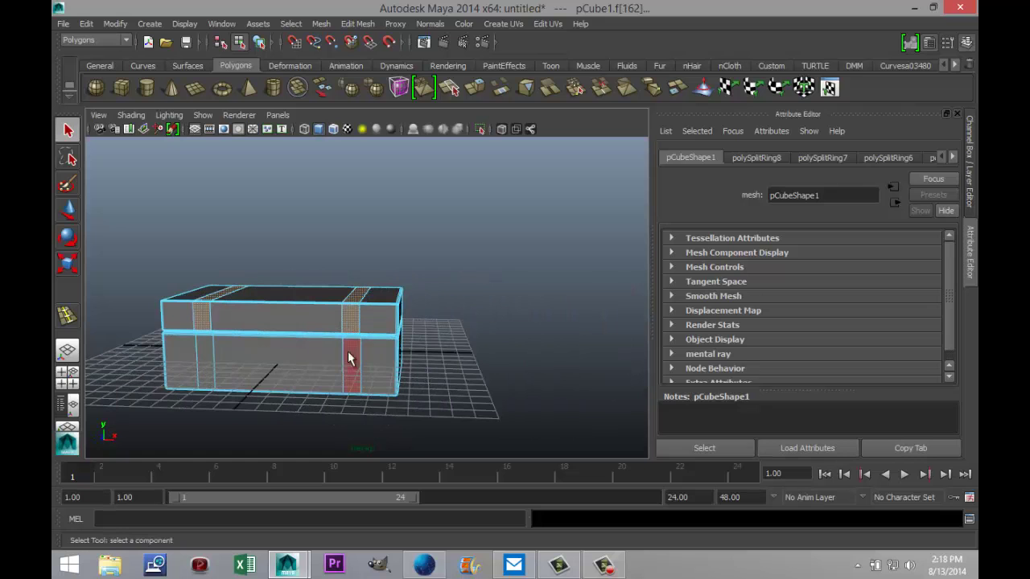
{"action": "left_click", "coordinate": [202, 356], "text": "shift"}
{"action": "left_click_drag", "start_coordinate": [239, 402], "coordinate": [186, 400], "text": "alt"}
{"action": "left_click_drag", "start_coordinate": [354, 413], "coordinate": [511, 183], "text": "alt"}
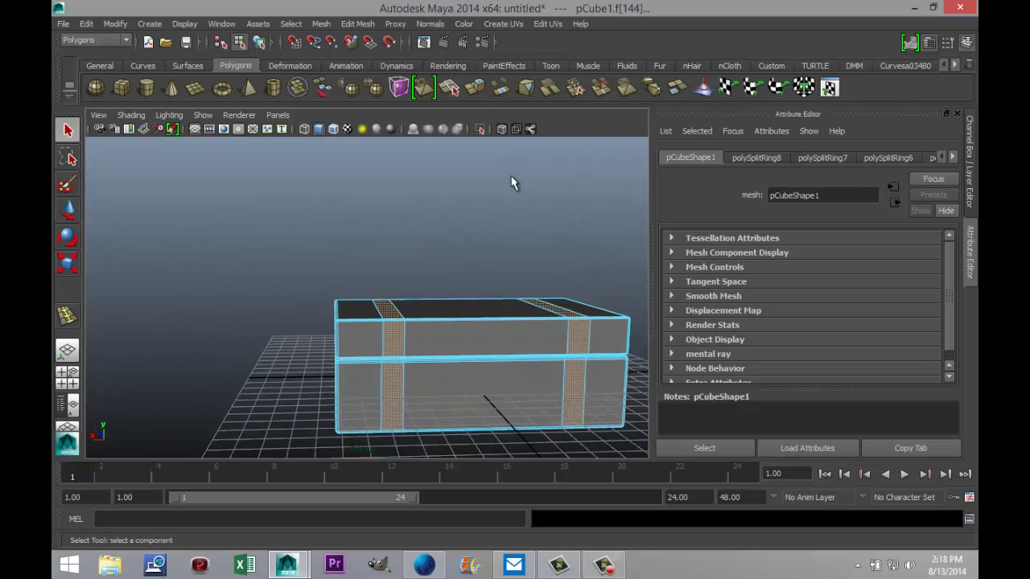
Try to extrude the selected bands and scale them outward into raised straps, inspecting their corners up close.
{"action": "left_click", "coordinate": [358, 24]}
{"action": "left_click", "coordinate": [382, 75]}
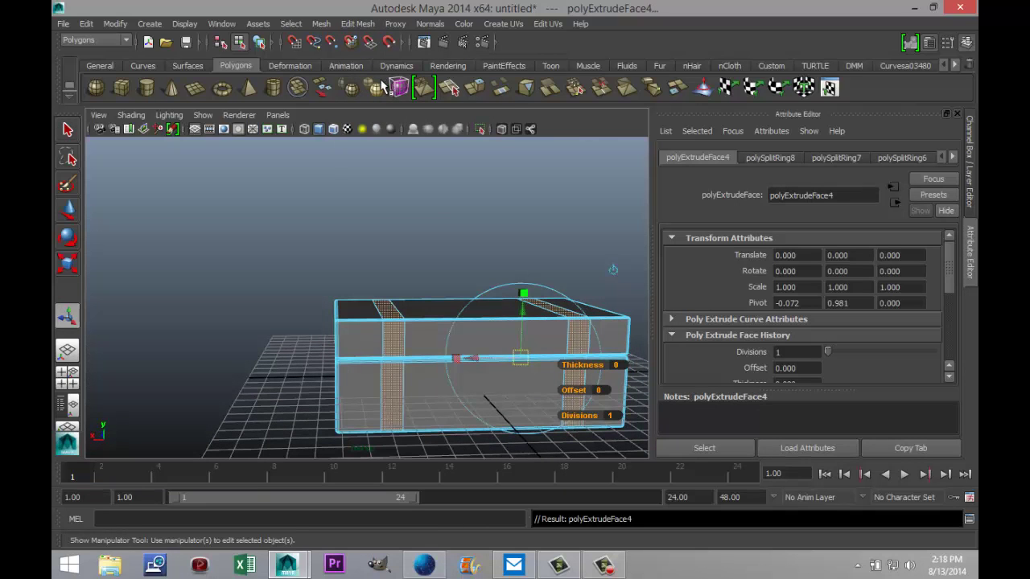
{"action": "key", "text": "r"}
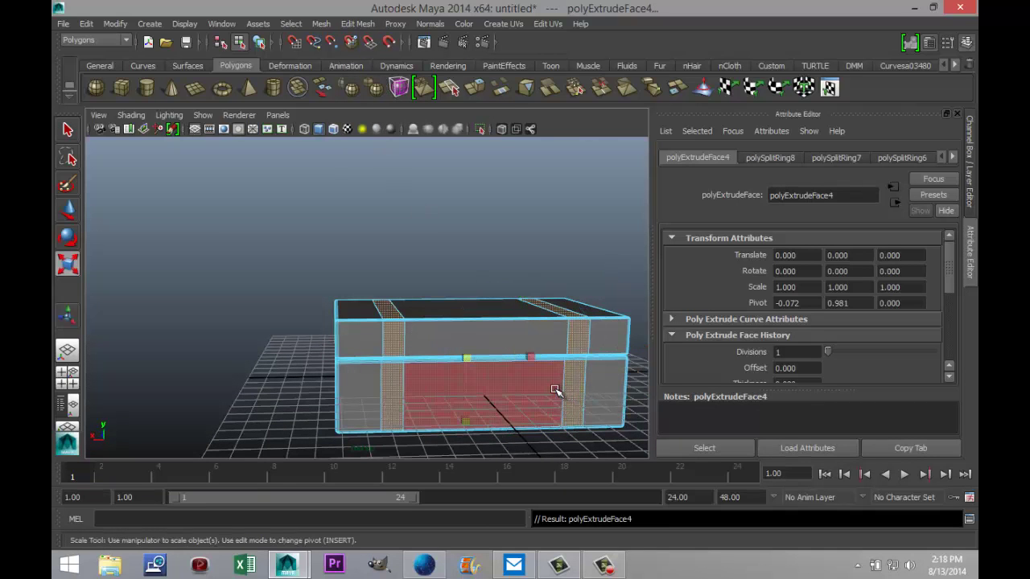
{"action": "left_click_drag", "start_coordinate": [469, 360], "coordinate": [524, 359]}
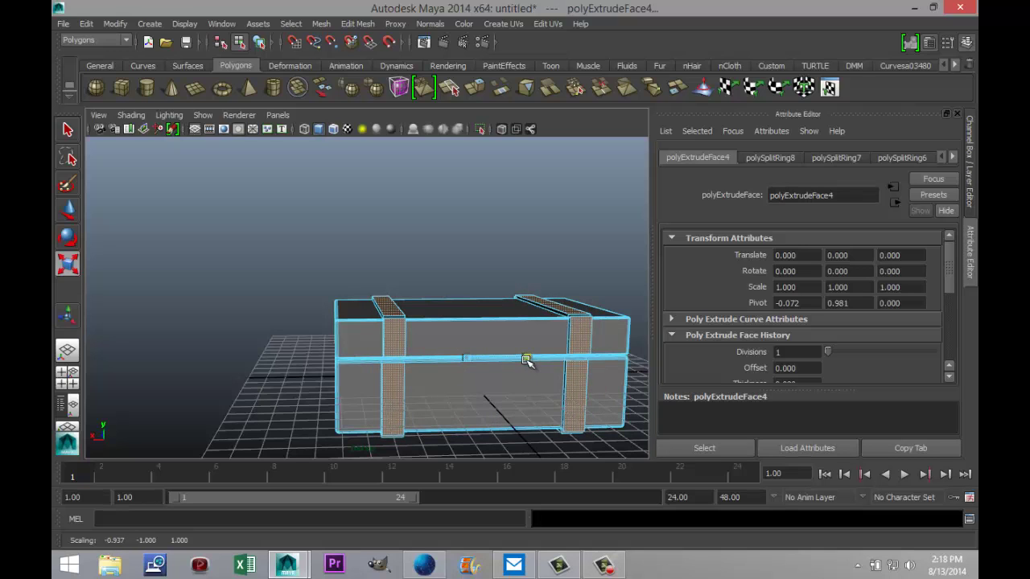
{"action": "scroll", "coordinate": [416, 368], "scroll_direction": "up", "scroll_amount": 6}
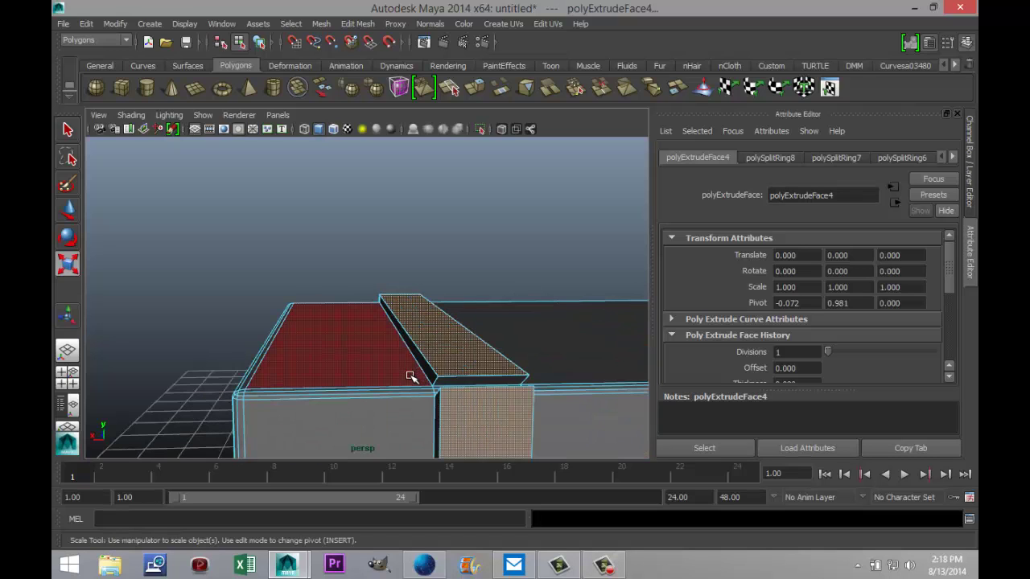
{"action": "scroll", "coordinate": [410, 376], "scroll_direction": "down", "scroll_amount": 5}
{"action": "left_click_drag", "start_coordinate": [338, 392], "coordinate": [378, 400], "text": "alt"}
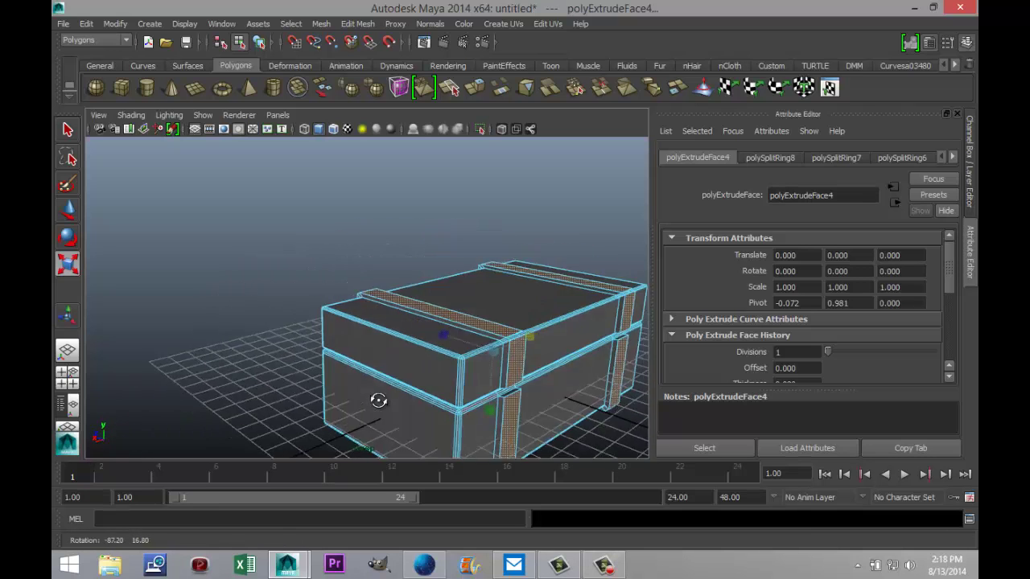
{"action": "scroll", "coordinate": [378, 400], "scroll_direction": "up", "scroll_amount": 5}
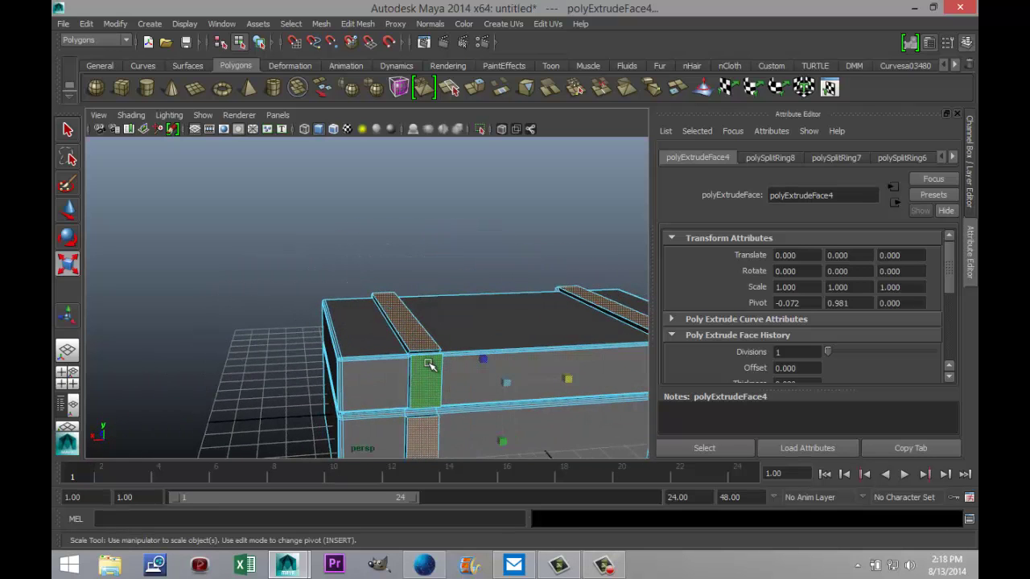
{"action": "scroll", "coordinate": [430, 365], "scroll_direction": "up", "scroll_amount": 2}
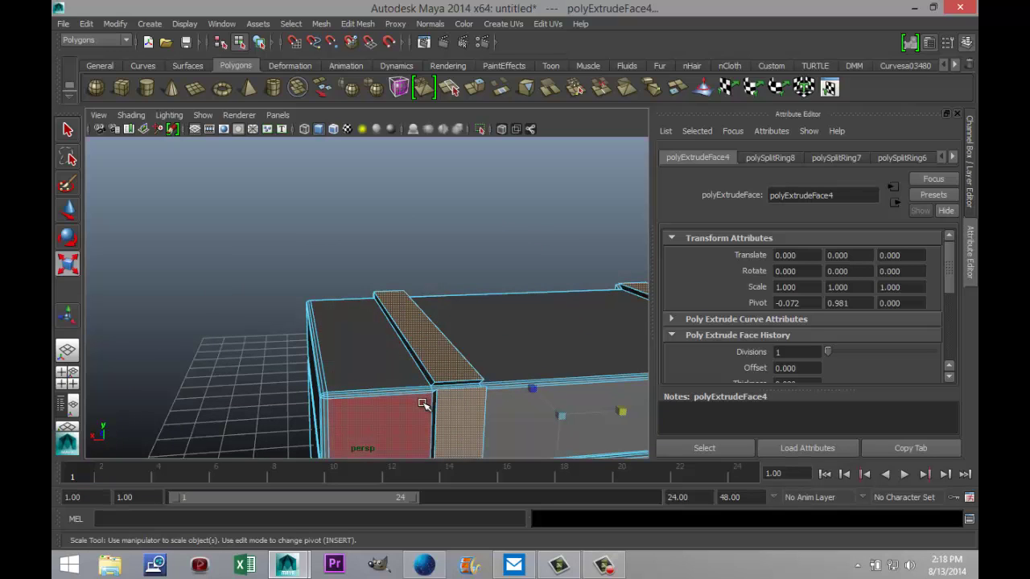
Undo the strap scaling, the extrusion and the bottom box's face selection.
{"action": "key", "text": "ctrl+z"}
{"action": "key", "text": "ctrl+z"}
{"action": "key", "text": "ctrl+z"}
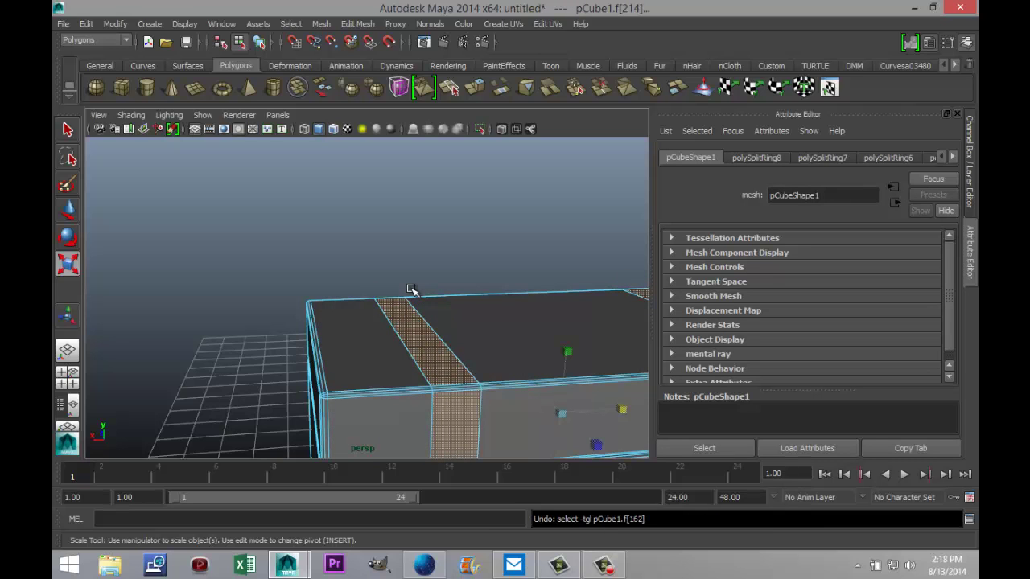
{"action": "key", "text": "ctrl+z"}
{"action": "key", "text": "ctrl+z"}
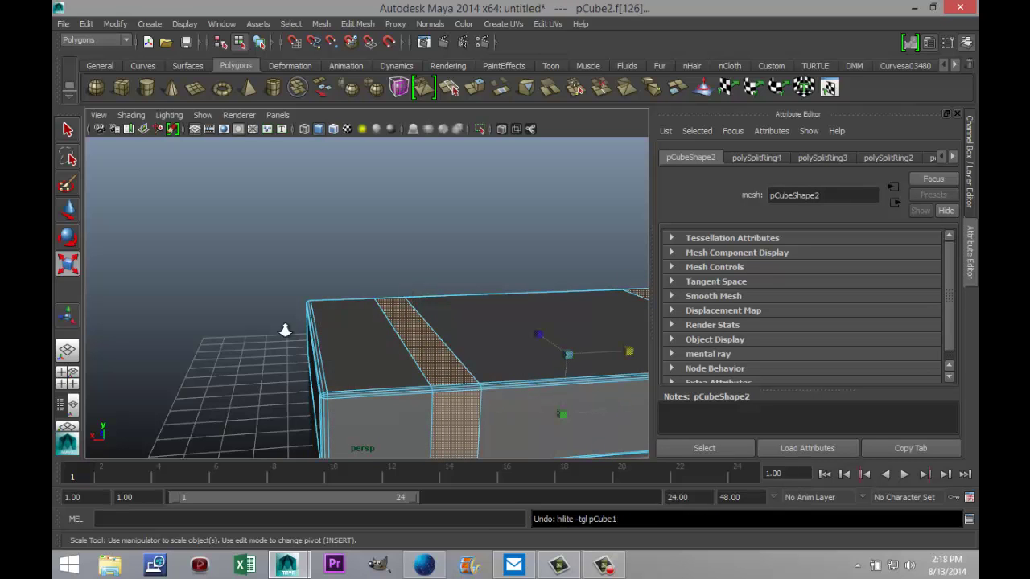
Return the lid to object mode and lift it clear of the bottom box to a Y translation of about 6.73.
{"action": "scroll", "coordinate": [287, 333], "scroll_direction": "down", "scroll_amount": 3}
{"action": "scroll", "coordinate": [276, 334], "scroll_direction": "up", "scroll_amount": 2}
{"action": "left_click_drag", "start_coordinate": [276, 333], "coordinate": [269, 299], "text": "alt"}
{"action": "scroll", "coordinate": [232, 294], "scroll_direction": "up", "scroll_amount": 3}
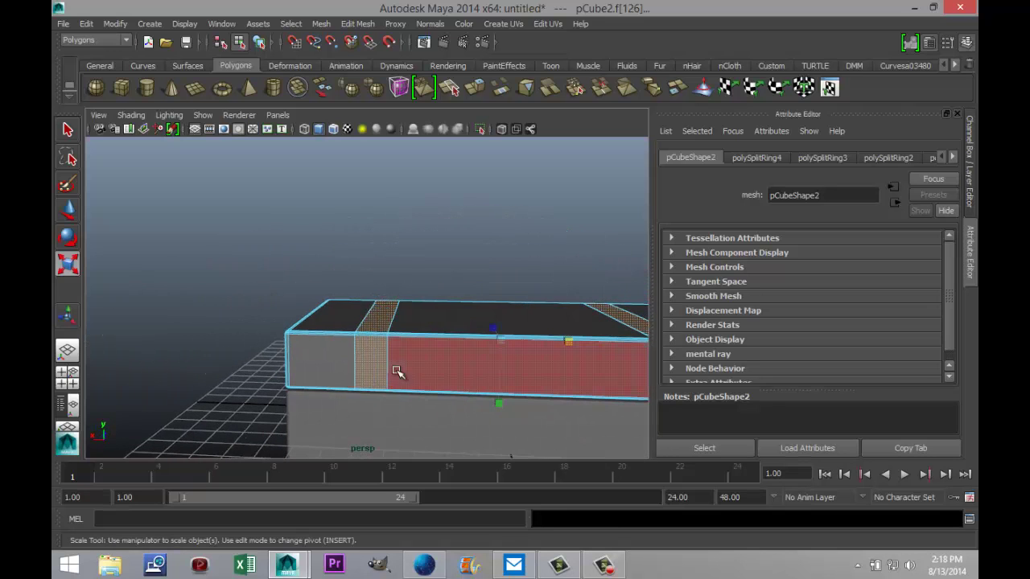
{"action": "right_click_drag", "start_coordinate": [419, 363], "coordinate": [480, 253]}
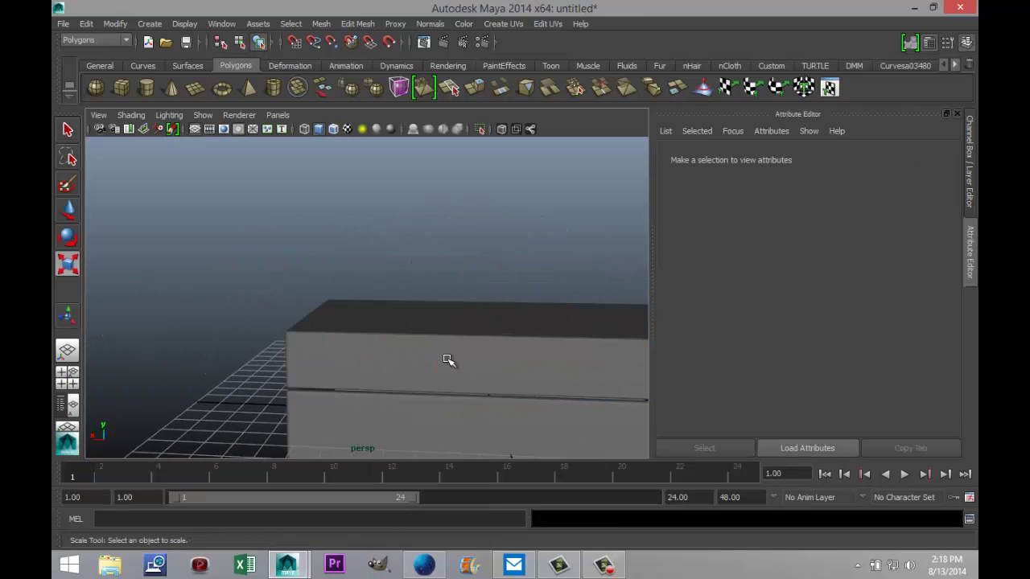
{"action": "left_click", "coordinate": [449, 362]}
{"action": "key", "text": "w"}
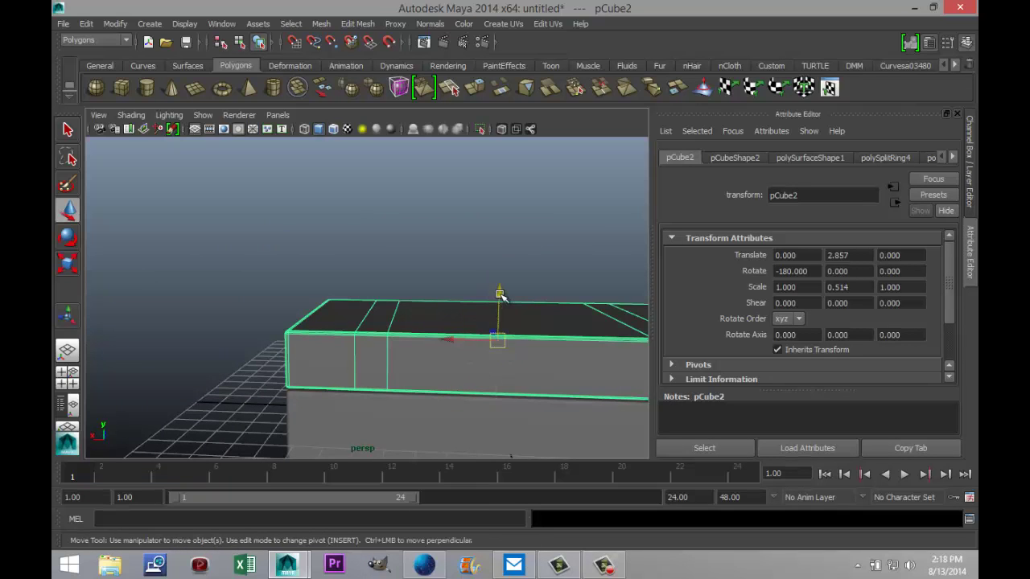
{"action": "left_click_drag", "start_coordinate": [499, 300], "coordinate": [491, 190]}
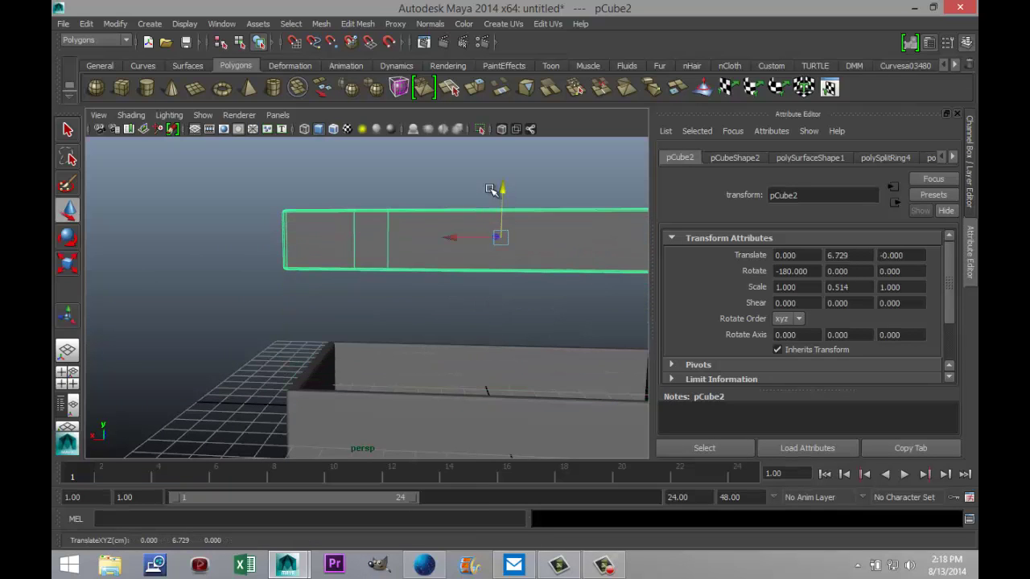
In the front view, switch the lid to face mode and select all faces of its two narrow bands.
{"action": "left_click", "coordinate": [67, 374]}
{"action": "key", "text": "space"}
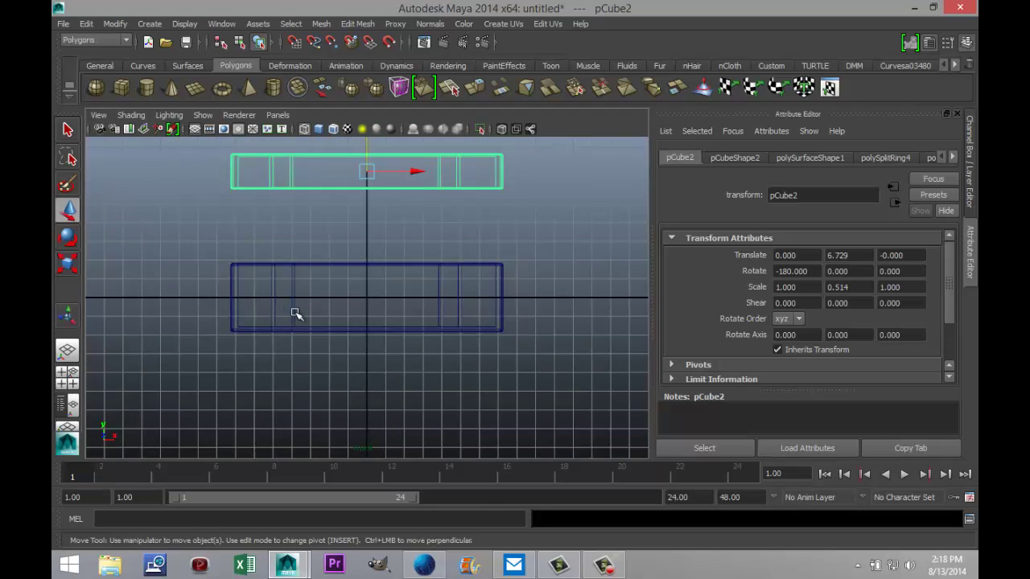
{"action": "scroll", "coordinate": [302, 297], "scroll_direction": "down", "scroll_amount": 2}
{"action": "right_click_drag", "start_coordinate": [307, 206], "coordinate": [316, 233]}
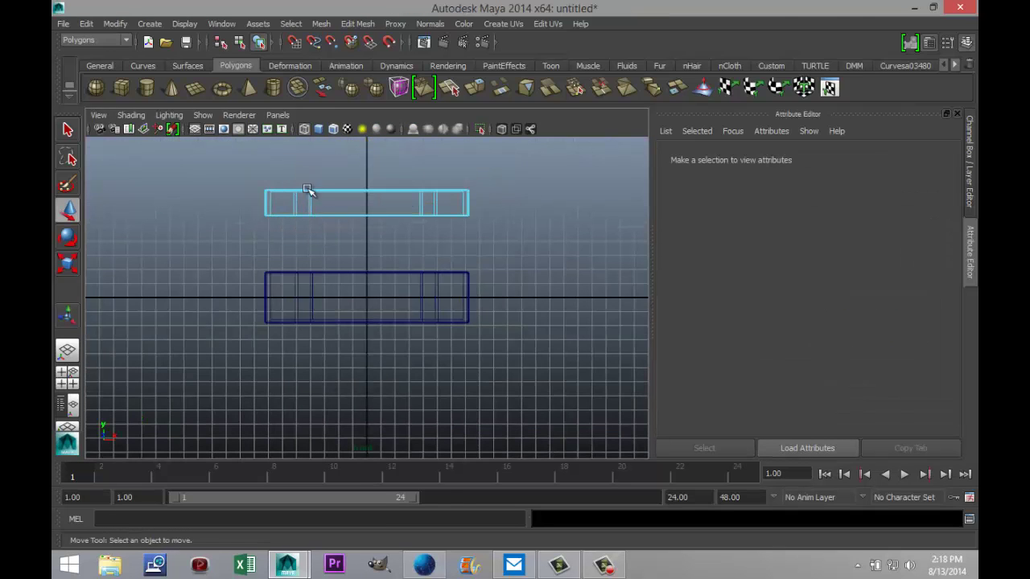
{"action": "left_click_drag", "start_coordinate": [296, 184], "coordinate": [309, 241]}
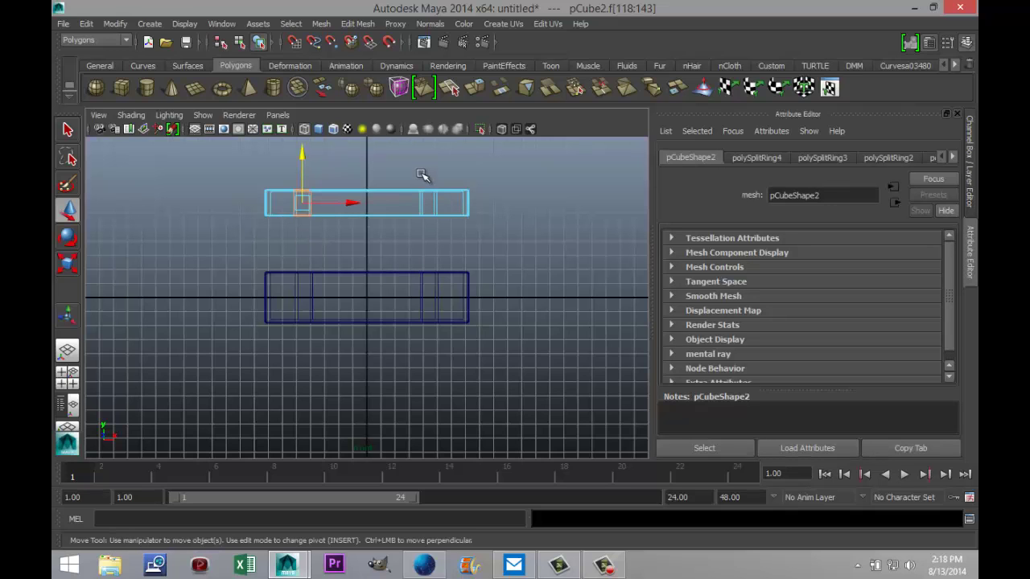
{"action": "left_click_drag", "start_coordinate": [430, 166], "coordinate": [433, 242], "text": "shift"}
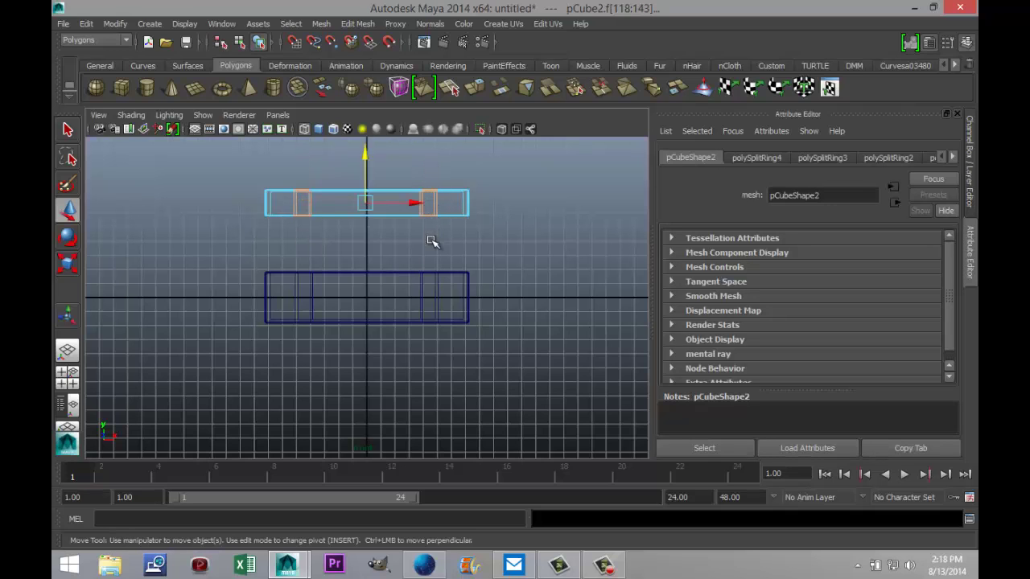
Extrude the lid's selected band faces and scale them uniformly outward into slightly raised straps.
{"action": "left_click", "coordinate": [67, 373]}
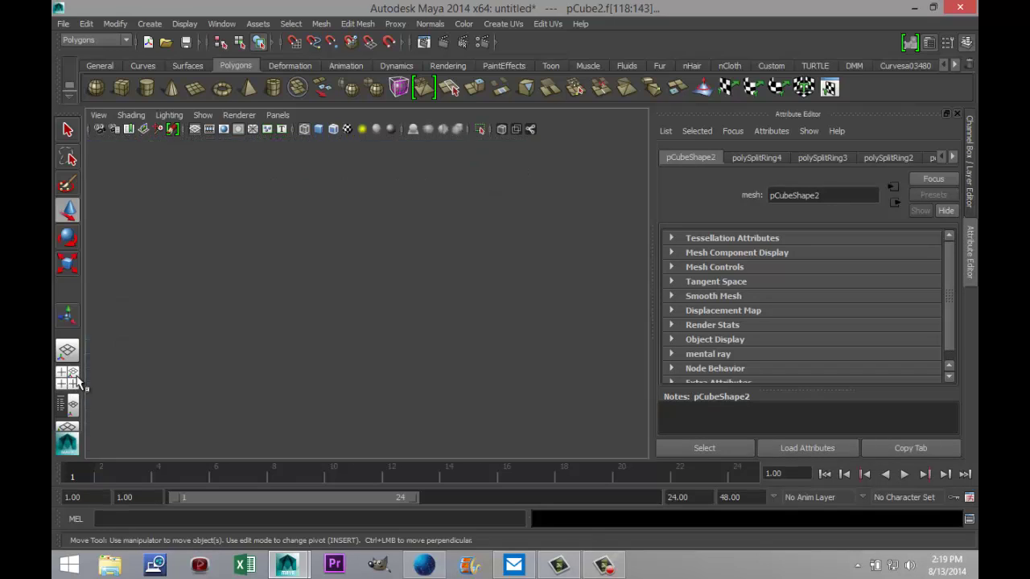
{"action": "key", "text": "space"}
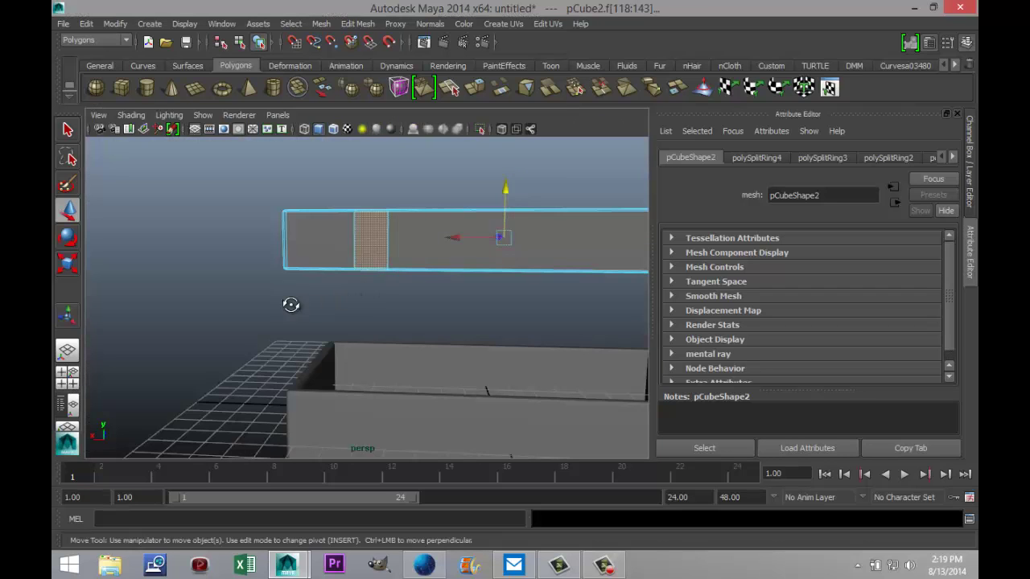
{"action": "left_click_drag", "start_coordinate": [289, 304], "coordinate": [374, 338], "text": "alt"}
{"action": "left_click", "coordinate": [358, 23]}
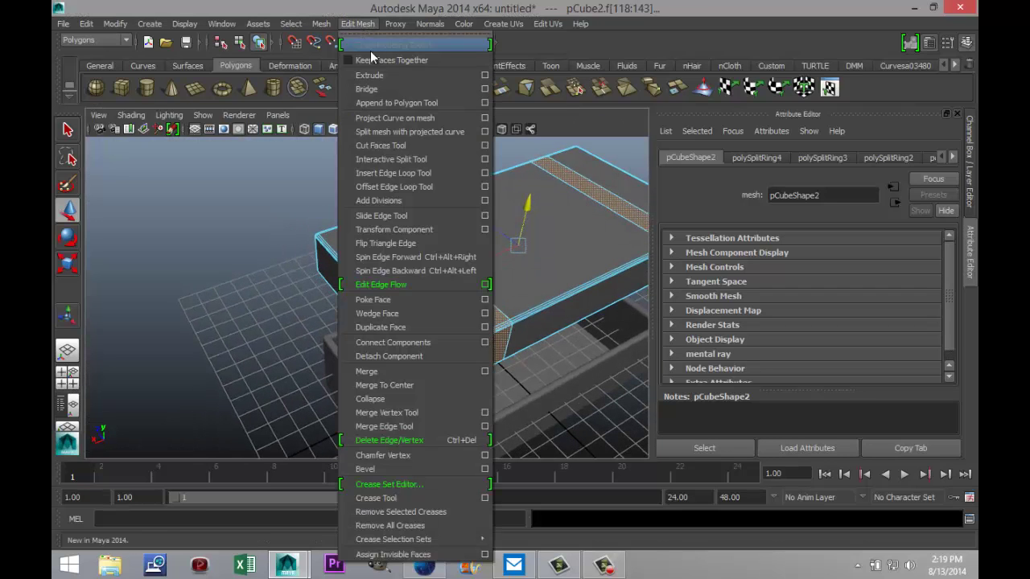
{"action": "left_click", "coordinate": [366, 74]}
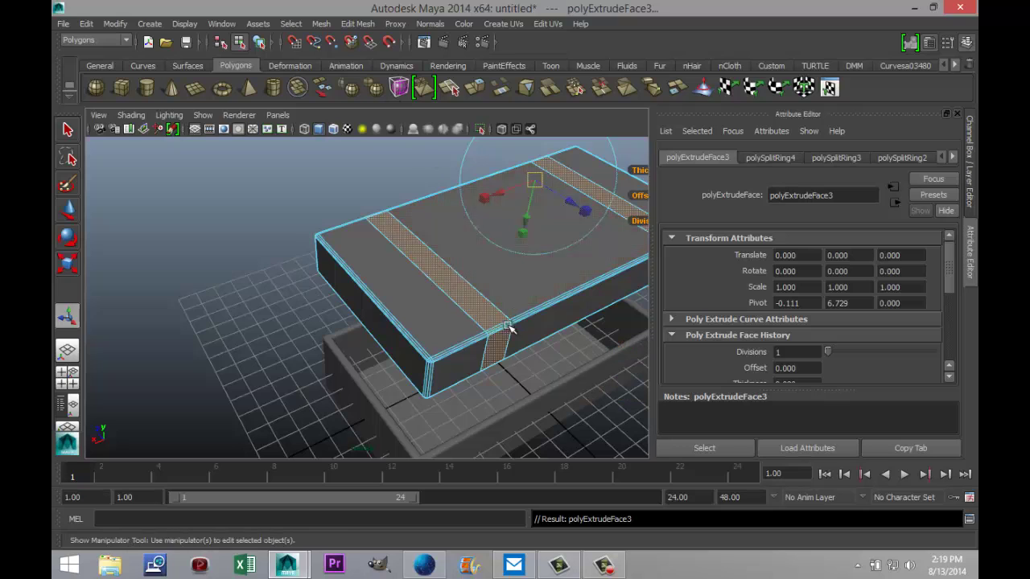
{"action": "key", "text": "r"}
{"action": "left_click_drag", "start_coordinate": [519, 246], "coordinate": [528, 248]}
{"action": "key", "text": "ctrl+z"}
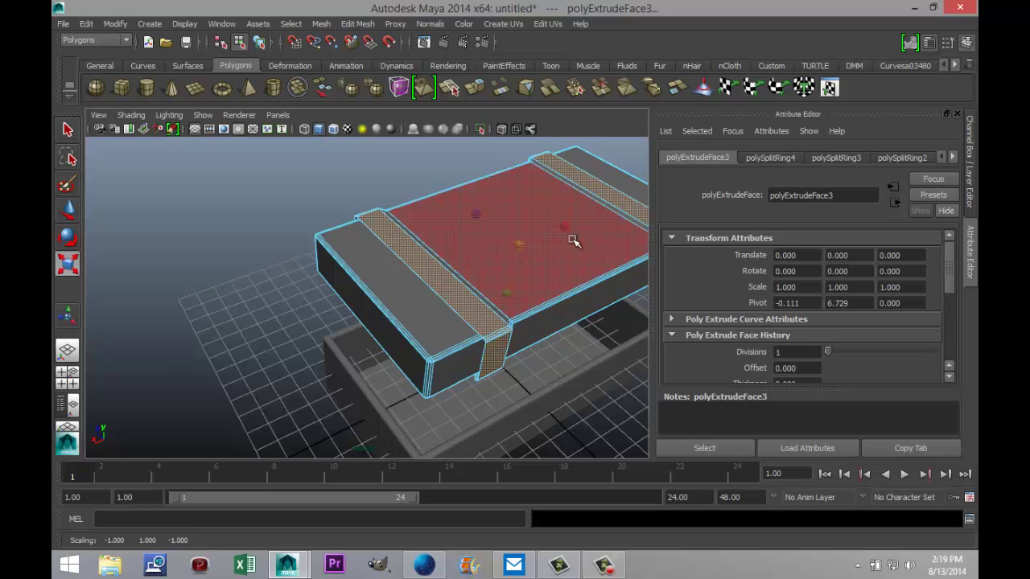
Scale the extruded strap faces slightly inward along the lid's length to straighten their sides, checking the alignment in the front view.
{"action": "left_click_drag", "start_coordinate": [521, 389], "coordinate": [460, 362], "text": "alt"}
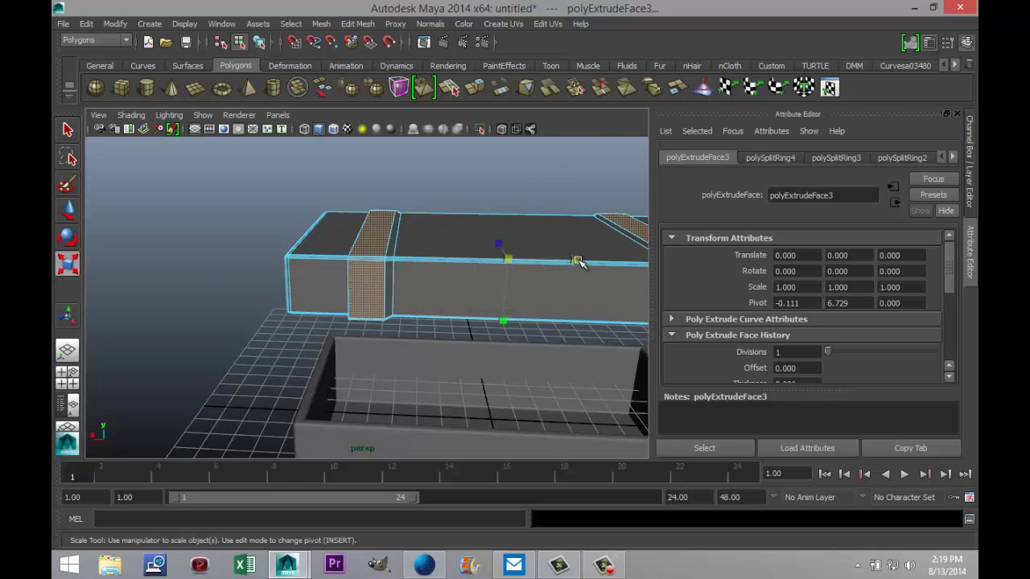
{"action": "left_click_drag", "start_coordinate": [578, 261], "coordinate": [574, 261]}
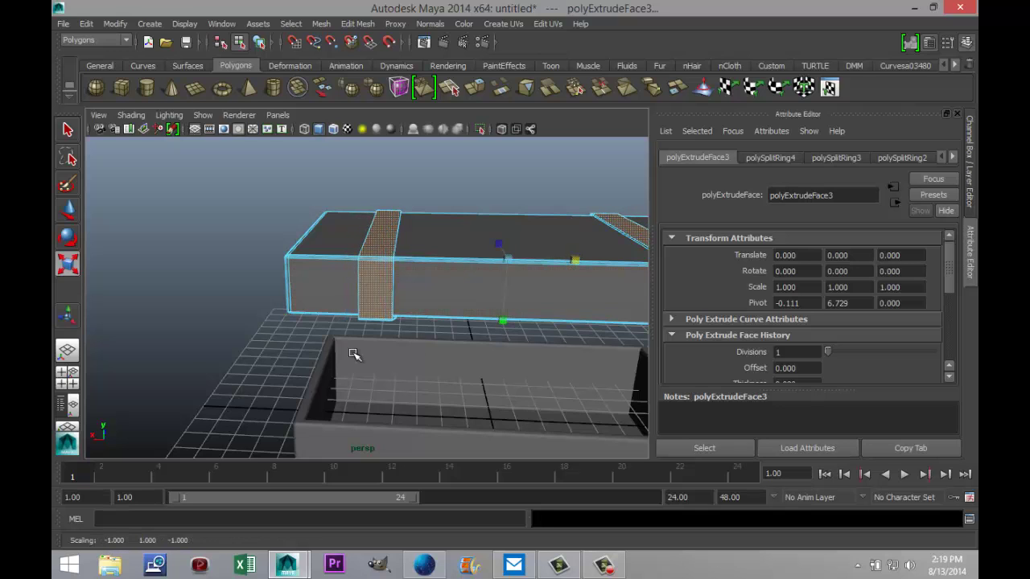
{"action": "left_click", "coordinate": [68, 376]}
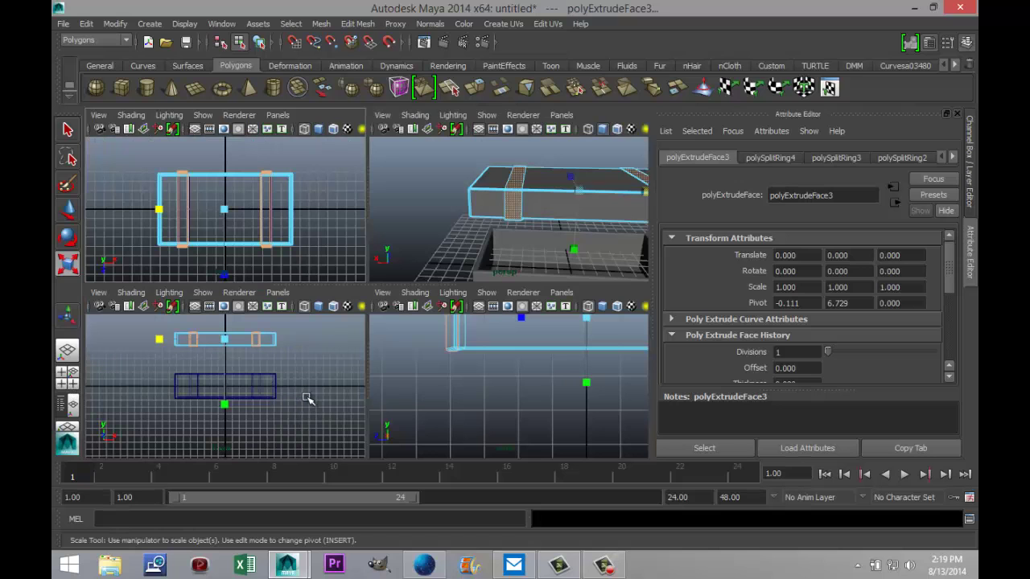
{"action": "key", "text": "space"}
{"action": "scroll", "coordinate": [441, 310], "scroll_direction": "up", "scroll_amount": 3}
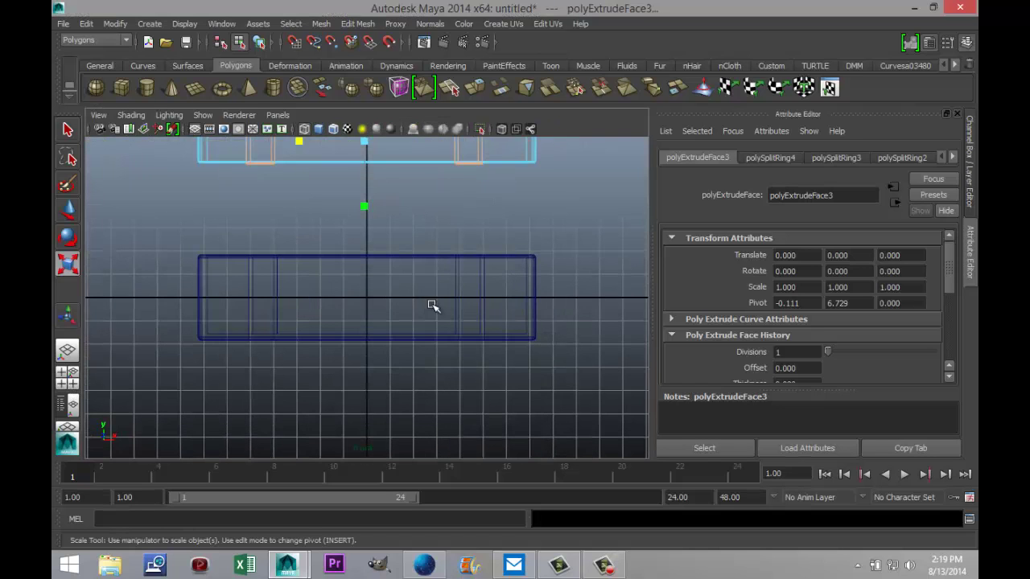
{"action": "middle_click_drag", "start_coordinate": [413, 281], "coordinate": [428, 419], "text": "alt"}
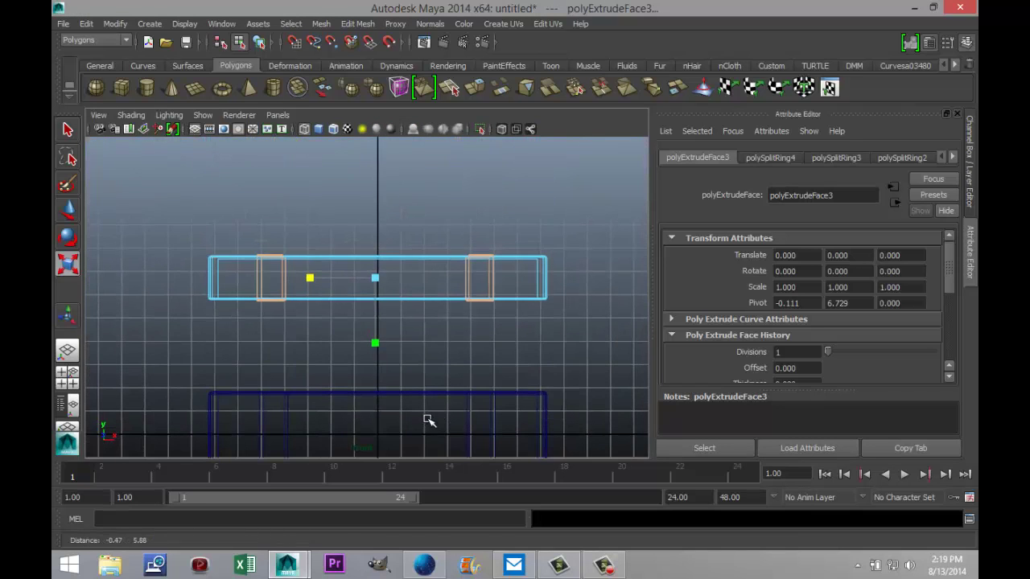
{"action": "scroll", "coordinate": [394, 319], "scroll_direction": "up", "scroll_amount": 3}
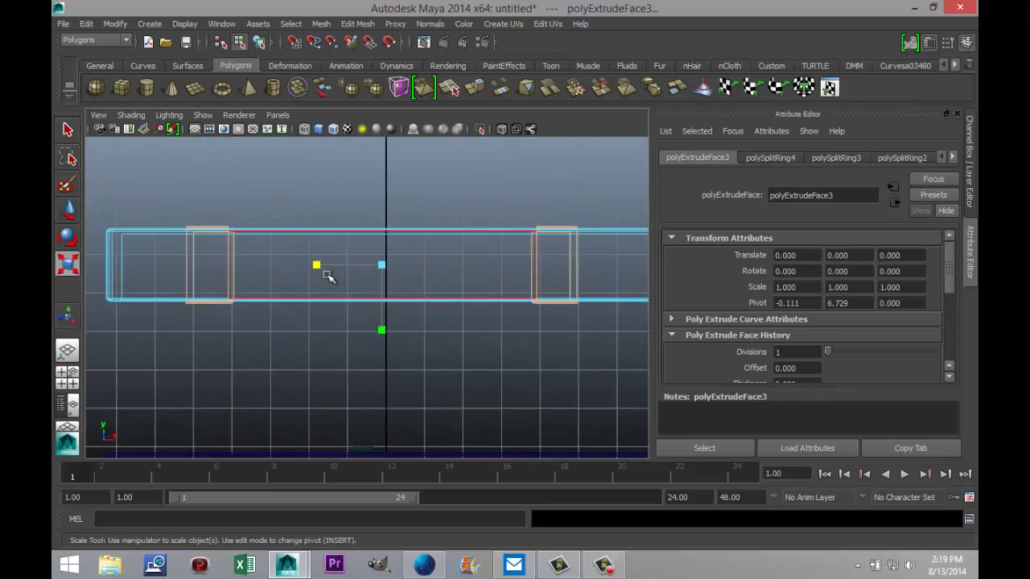
{"action": "left_click_drag", "start_coordinate": [318, 268], "coordinate": [318, 268]}
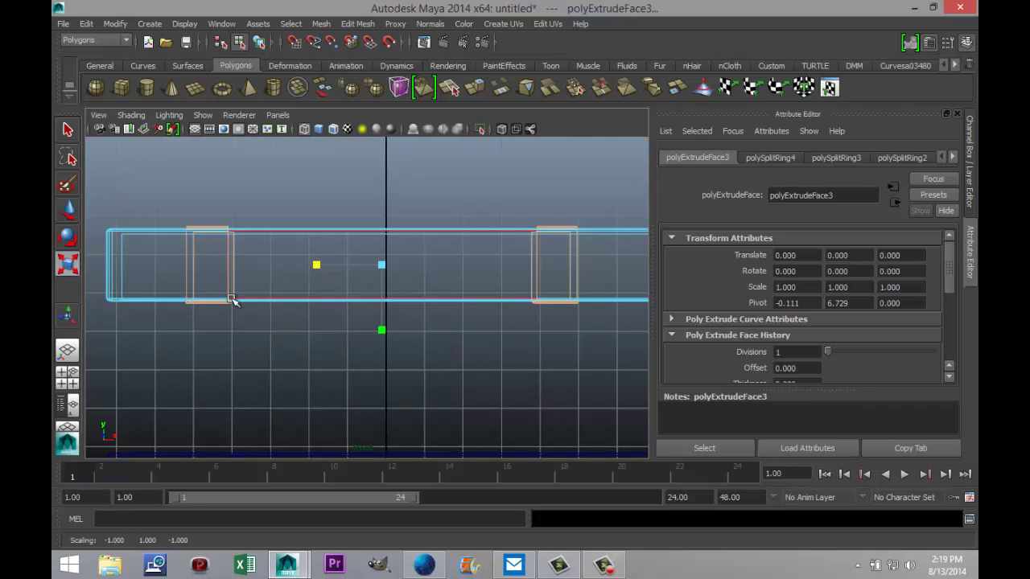
{"action": "left_click", "coordinate": [68, 379]}
{"action": "key", "text": "space"}
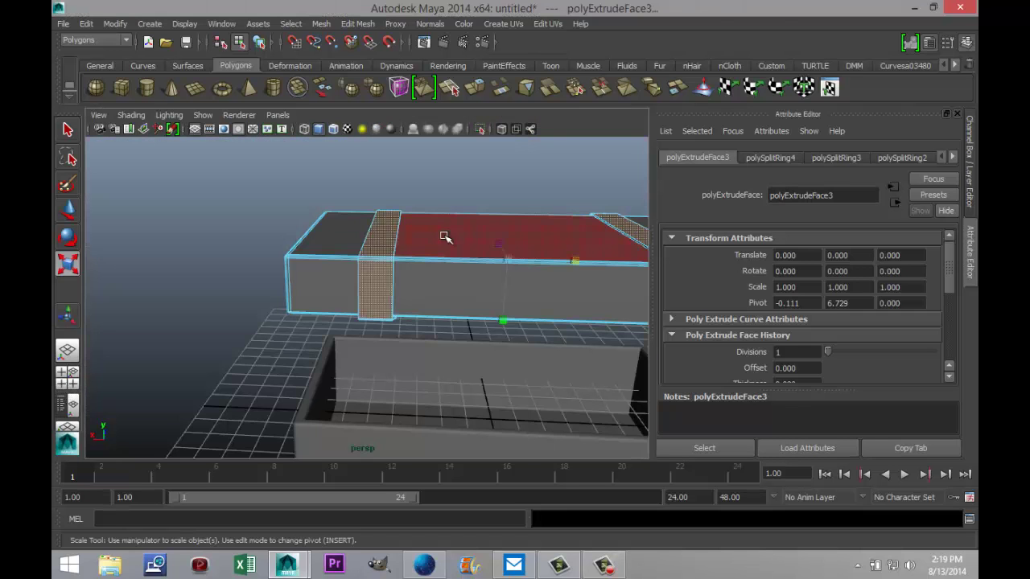
Return the lid to object mode and move it higher above the bottom box.
{"action": "left_click_drag", "start_coordinate": [285, 315], "coordinate": [317, 315], "text": "alt"}
{"action": "scroll", "coordinate": [326, 320], "scroll_direction": "down", "scroll_amount": 5}
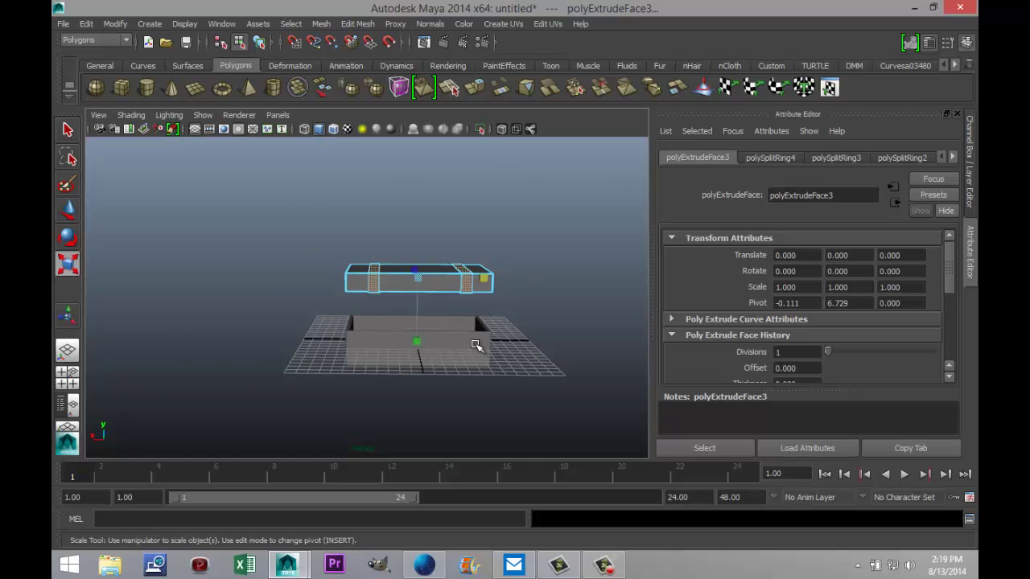
{"action": "left_click", "coordinate": [475, 345]}
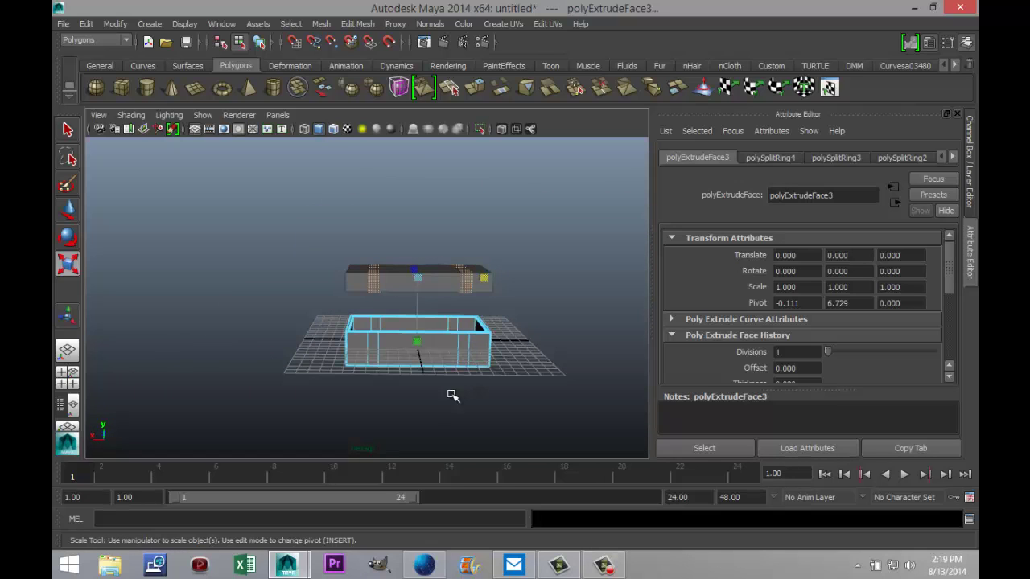
{"action": "right_click_drag", "start_coordinate": [437, 283], "coordinate": [464, 272]}
{"action": "left_click", "coordinate": [429, 285]}
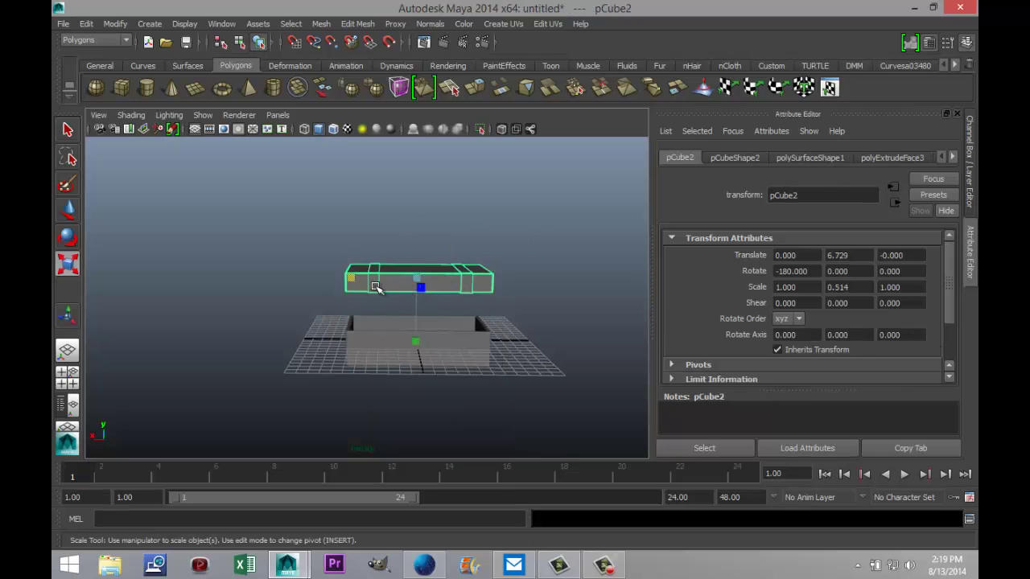
{"action": "key", "text": "w"}
{"action": "left_click_drag", "start_coordinate": [415, 230], "coordinate": [420, 144]}
Switch the bottom box to face mode and select all faces of its two narrow bands in the front view.
{"action": "left_click", "coordinate": [458, 340]}
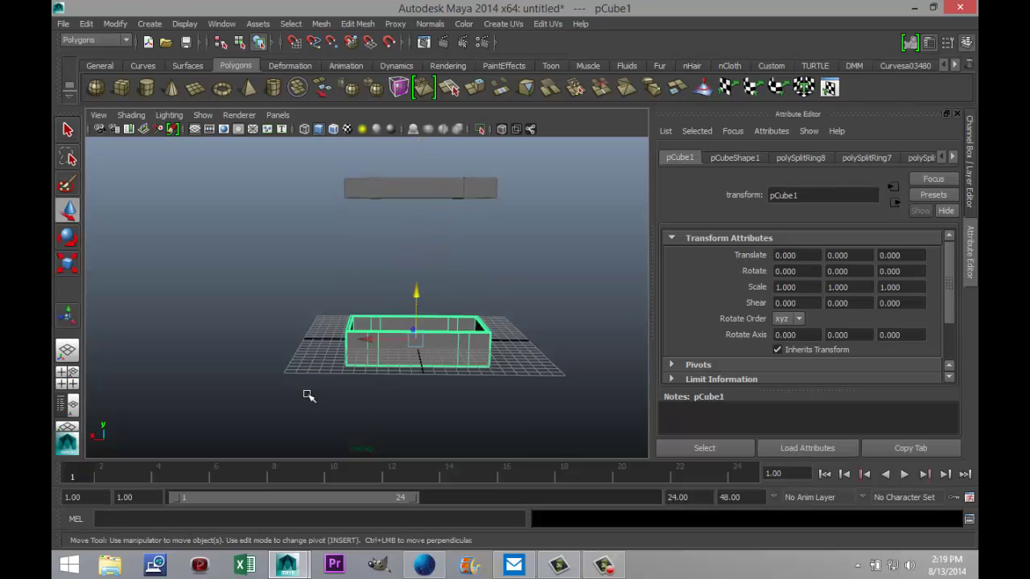
{"action": "left_click", "coordinate": [68, 373]}
{"action": "key", "text": "a"}
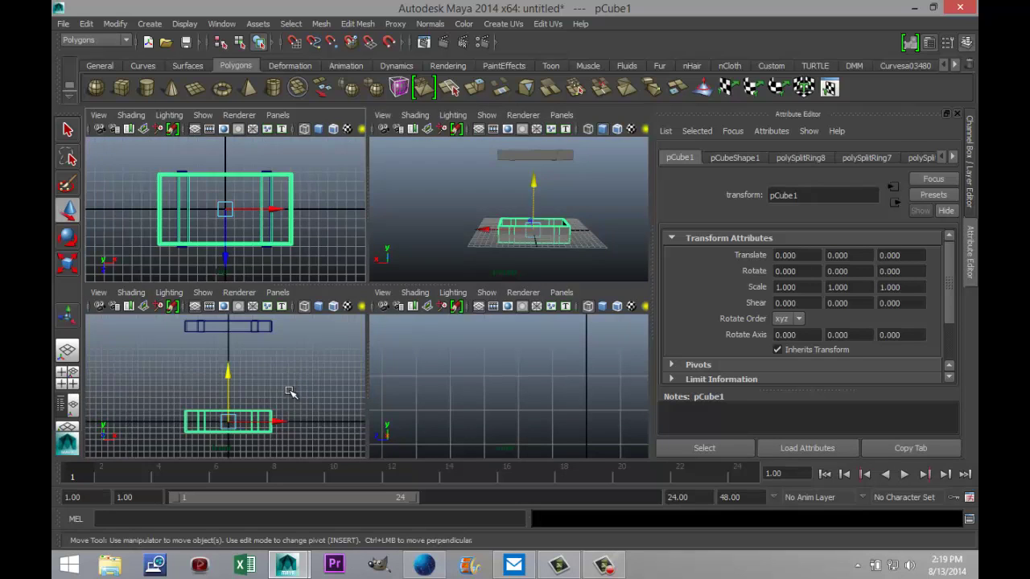
{"action": "key", "text": "space"}
{"action": "right_click_drag", "start_coordinate": [318, 373], "coordinate": [322, 294]}
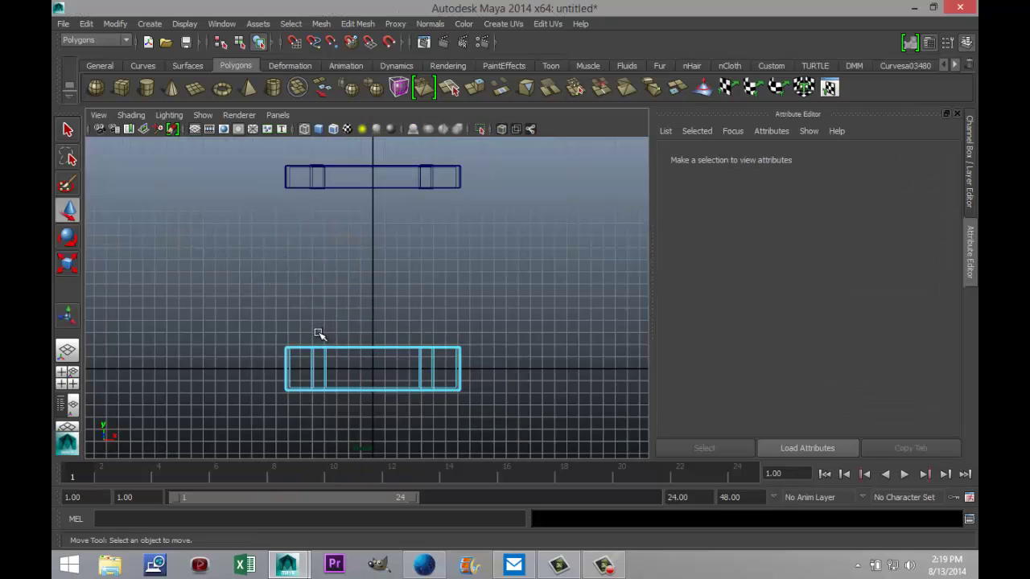
{"action": "left_click_drag", "start_coordinate": [317, 334], "coordinate": [318, 420]}
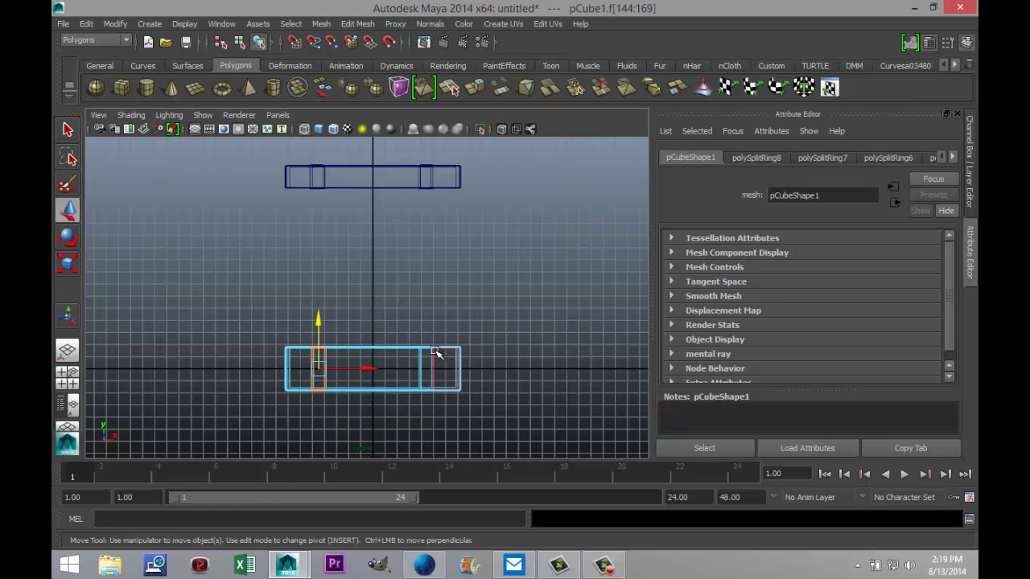
{"action": "left_click_drag", "start_coordinate": [426, 335], "coordinate": [427, 413], "text": "shift"}
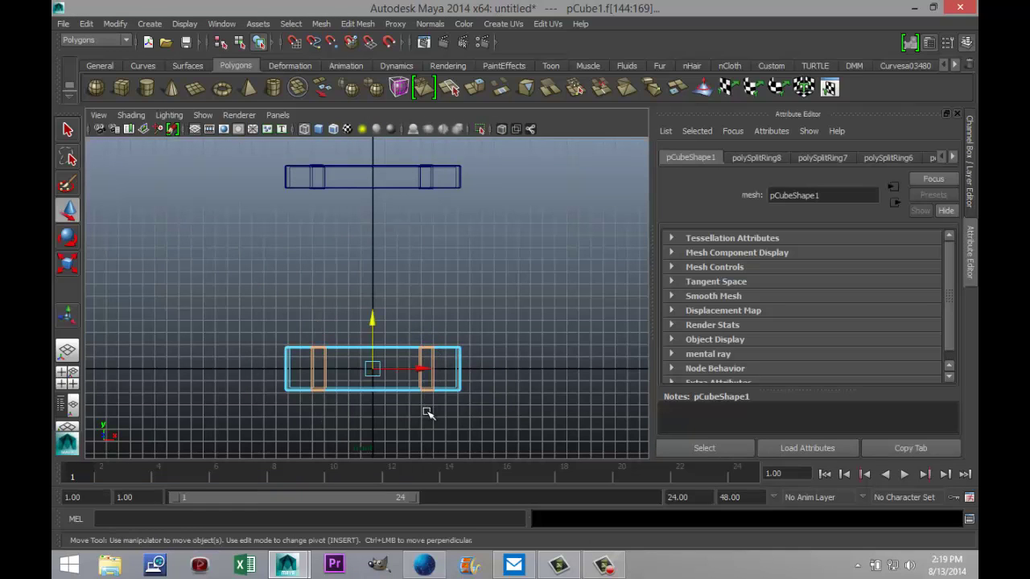
Extrude the bottom box's selected band faces and scale them uniformly outward into slightly raised straps.
{"action": "left_click", "coordinate": [68, 375]}
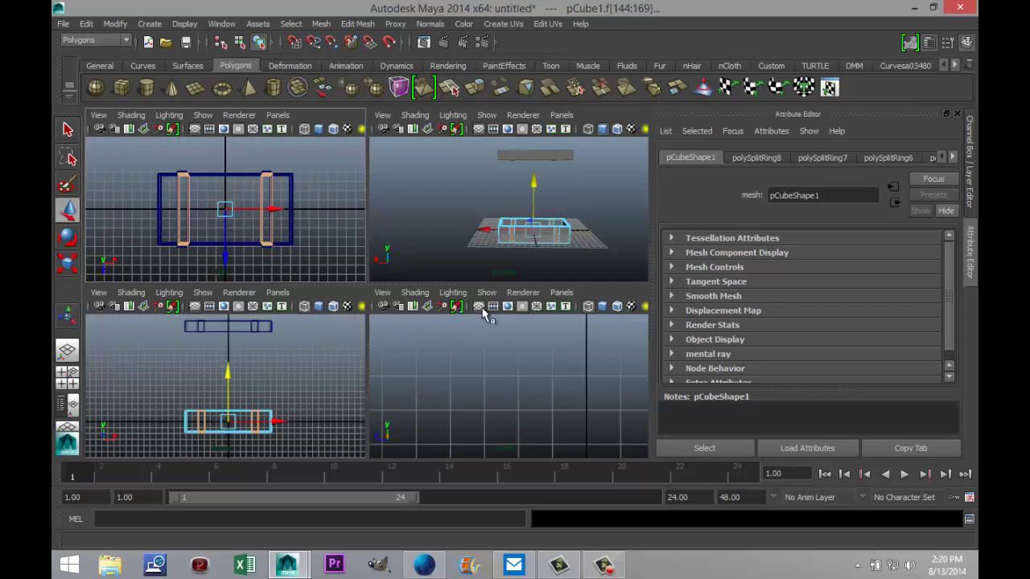
{"action": "left_click", "coordinate": [357, 23]}
{"action": "left_click", "coordinate": [383, 76]}
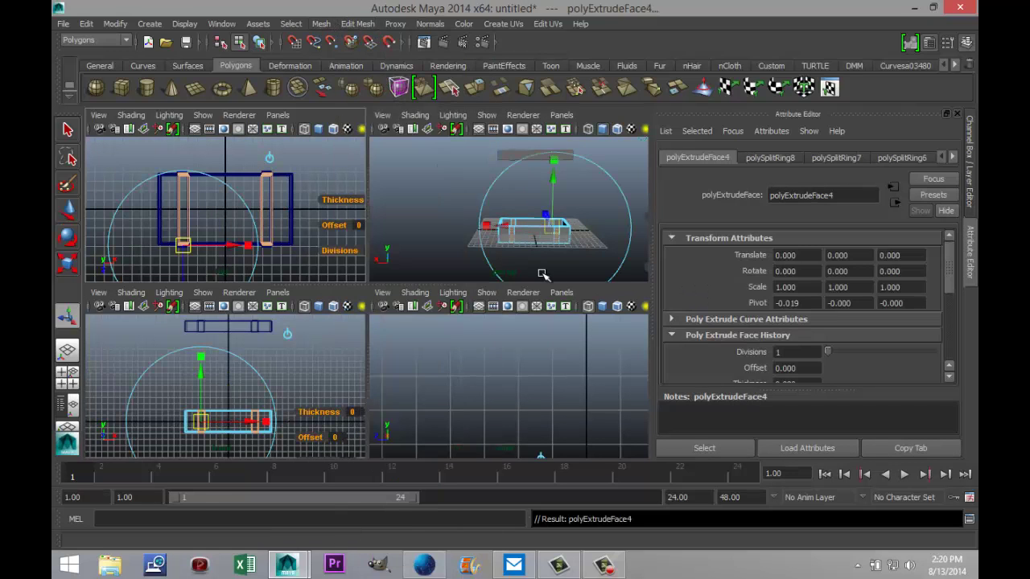
{"action": "key", "text": "r"}
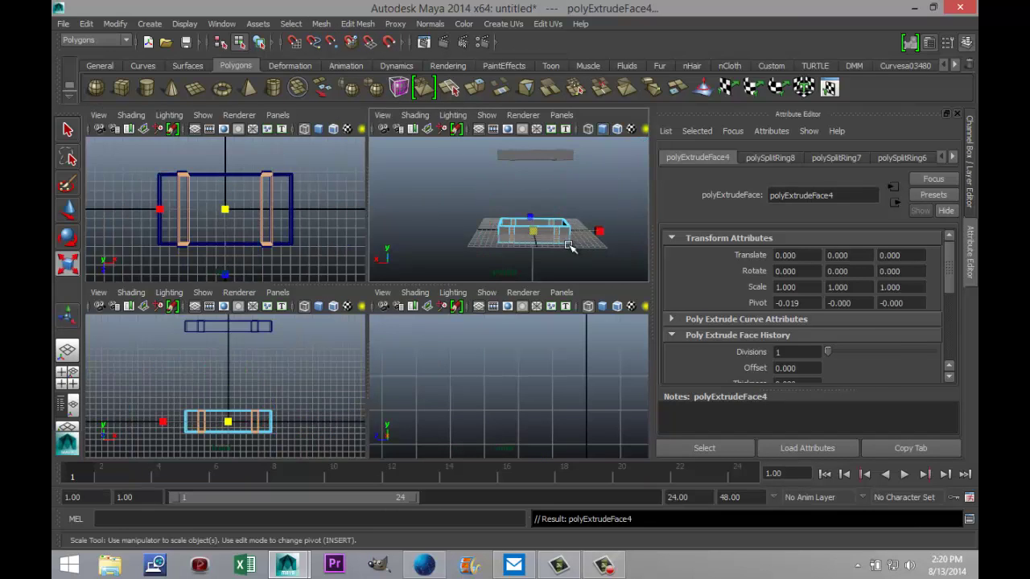
{"action": "key", "text": "space"}
{"action": "scroll", "coordinate": [498, 371], "scroll_direction": "up", "scroll_amount": 5}
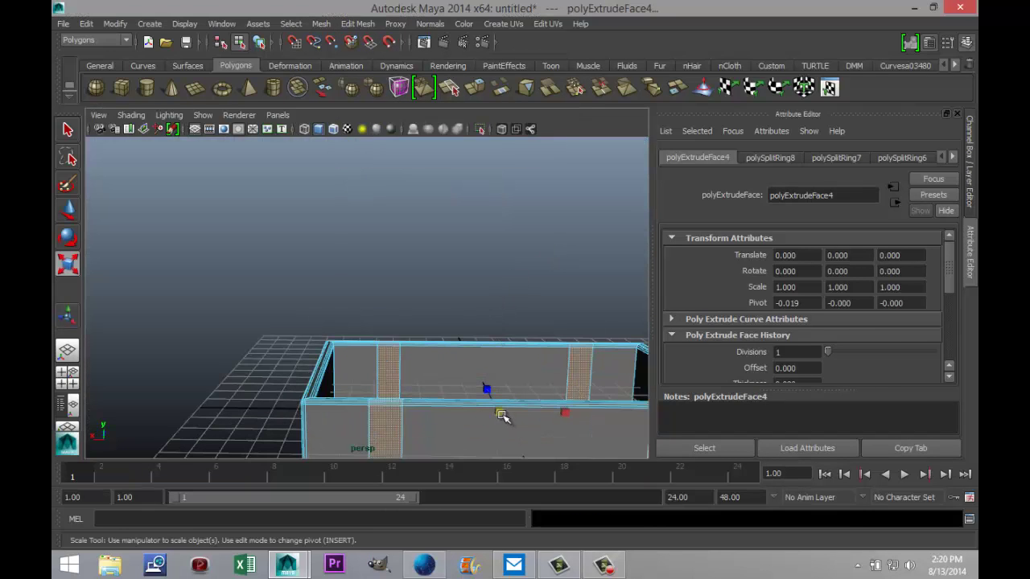
{"action": "left_click_drag", "start_coordinate": [501, 415], "coordinate": [506, 419]}
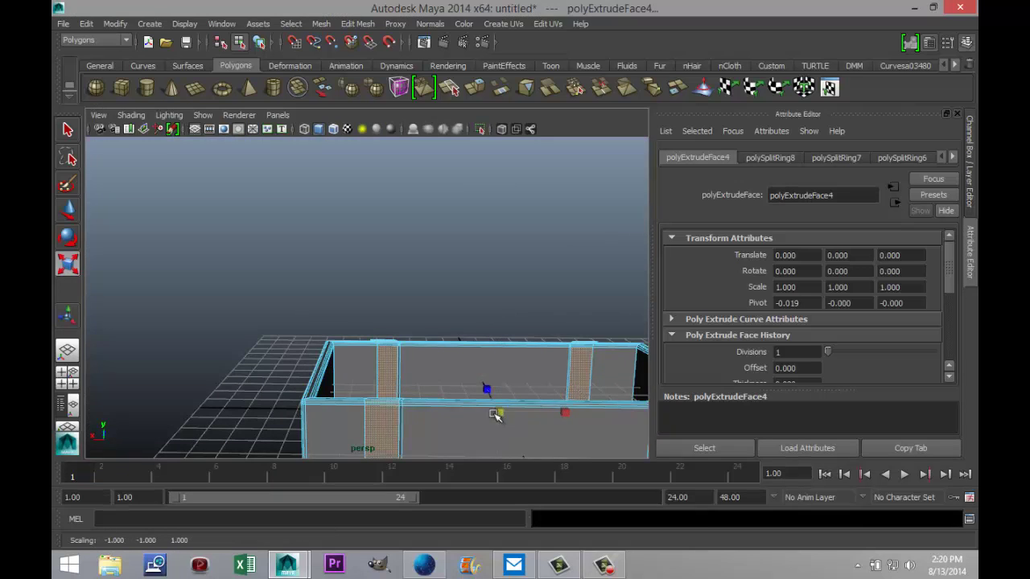
{"action": "middle_click_drag", "start_coordinate": [301, 340], "coordinate": [253, 241], "text": "alt"}
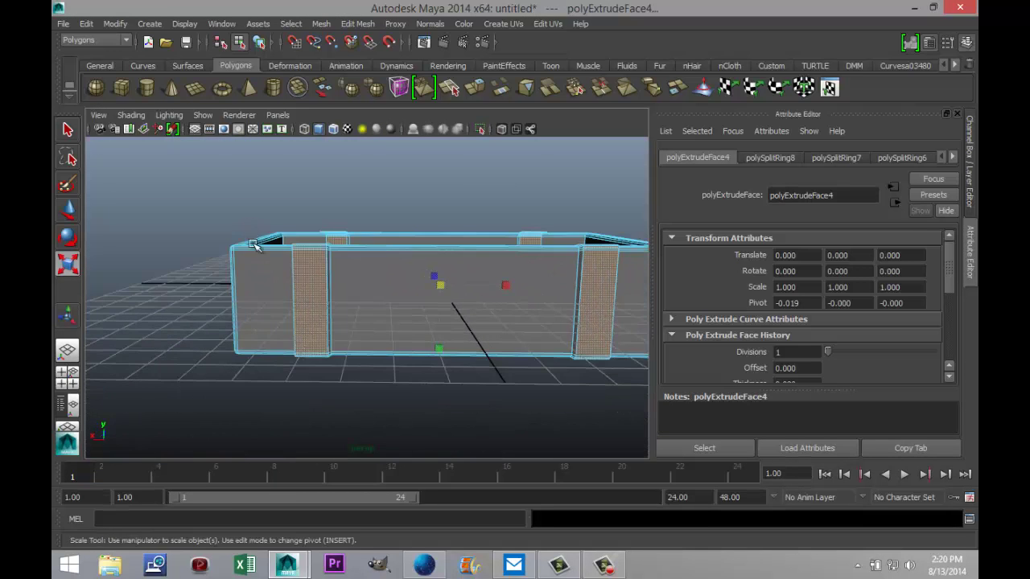
Scale the bottom box's extruded strap faces slightly inward along the box's length to straighten their sides.
{"action": "left_click_drag", "start_coordinate": [257, 304], "coordinate": [375, 317], "text": "alt"}
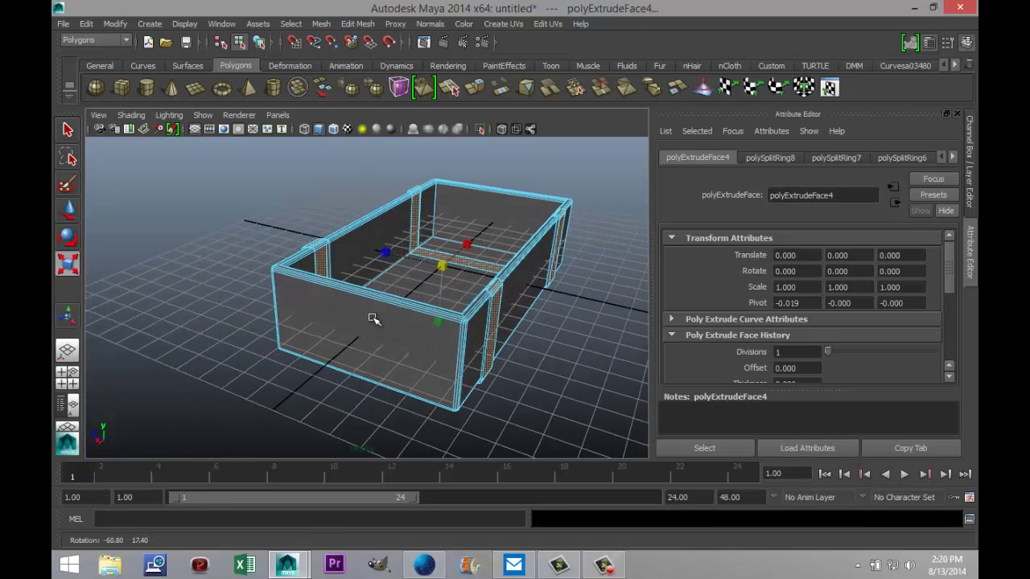
{"action": "left_click_drag", "start_coordinate": [439, 266], "coordinate": [455, 361]}
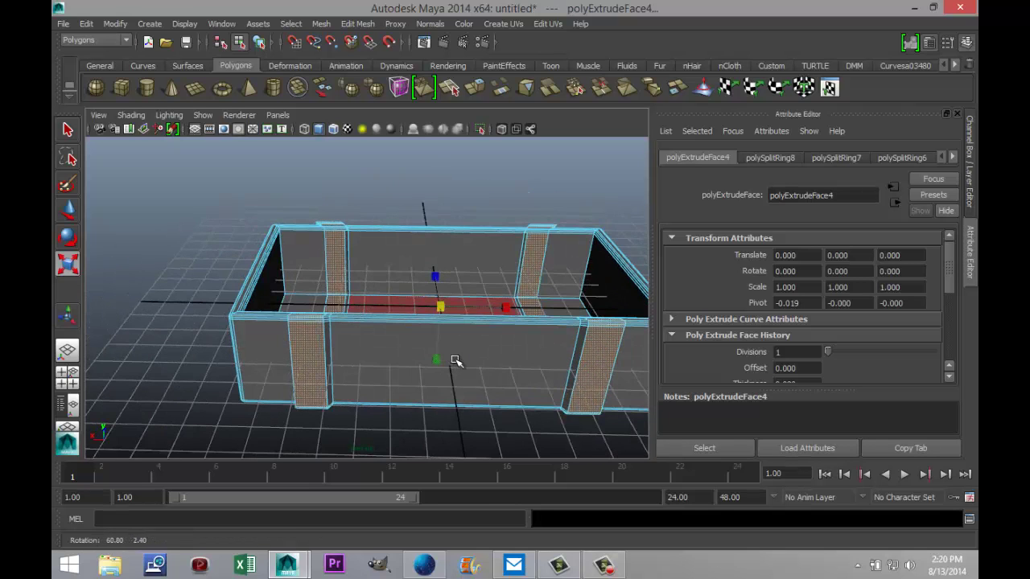
{"action": "left_click_drag", "start_coordinate": [506, 309], "coordinate": [503, 313]}
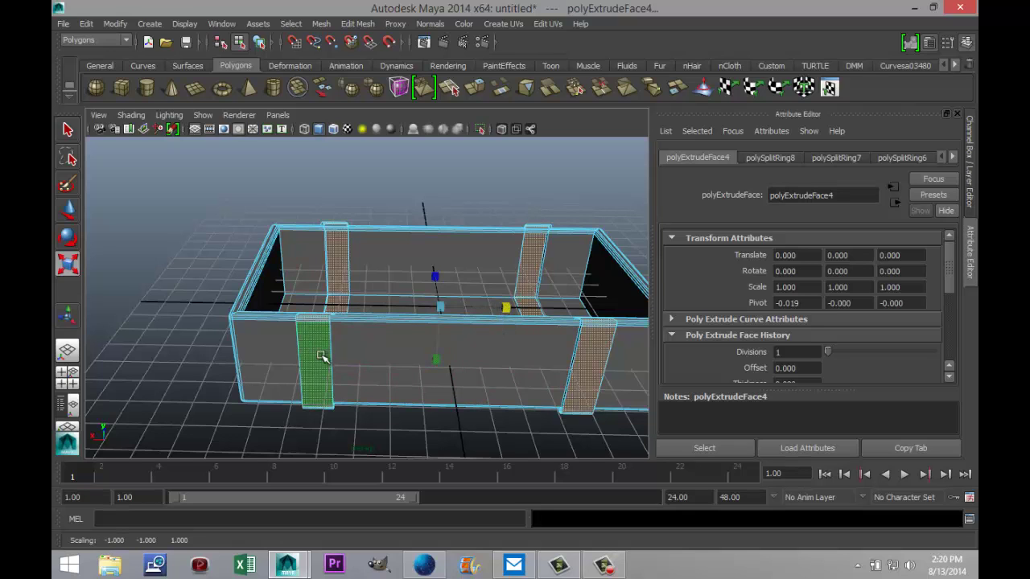
Return the lid to object mode and lower it onto the bottom box in the front view, to a Y translation of about 2.85.
{"action": "left_click", "coordinate": [67, 372]}
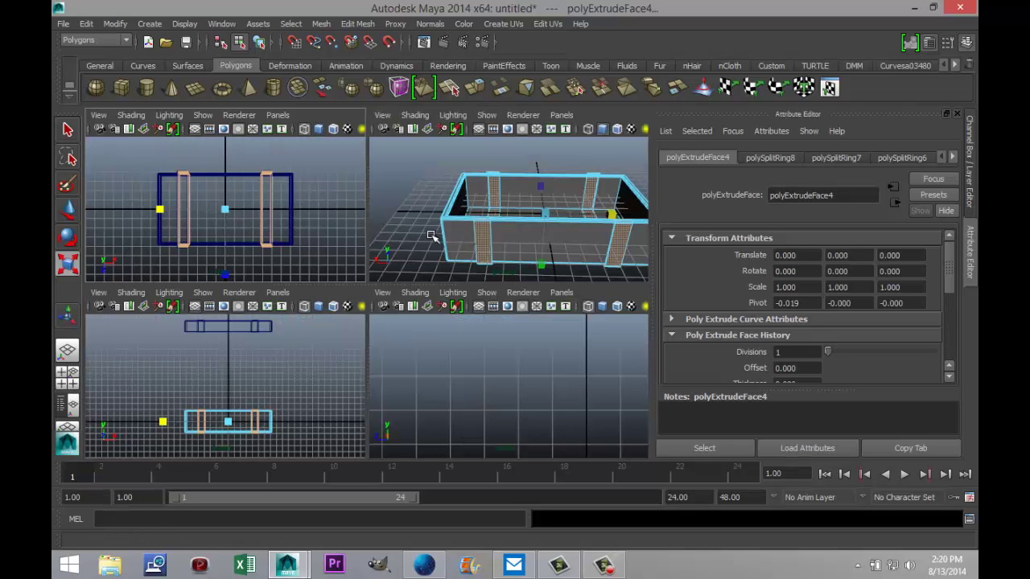
{"action": "scroll", "coordinate": [446, 254], "scroll_direction": "down", "scroll_amount": 5}
{"action": "left_click", "coordinate": [525, 183]}
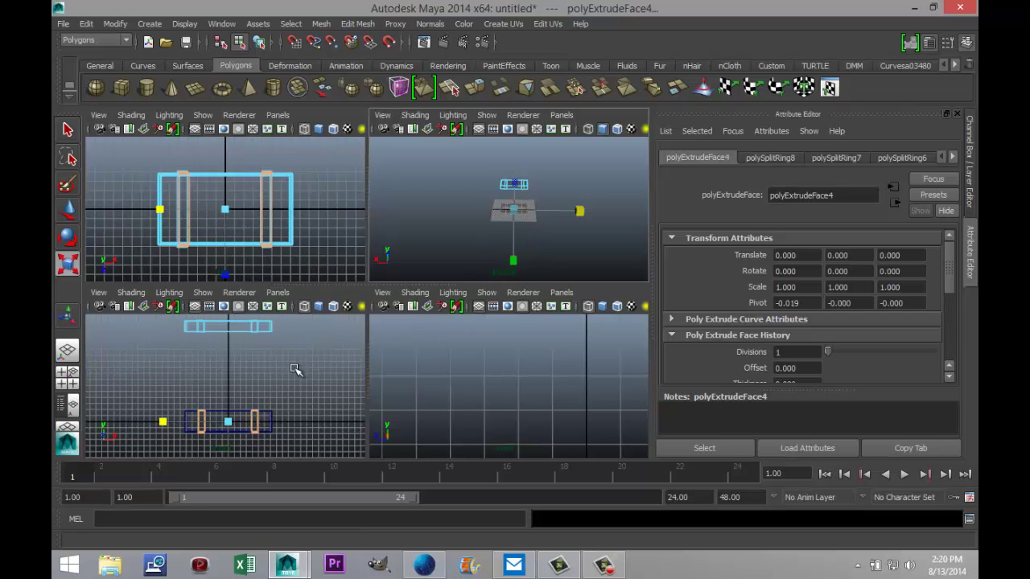
{"action": "key", "text": "space"}
{"action": "key", "text": "w"}
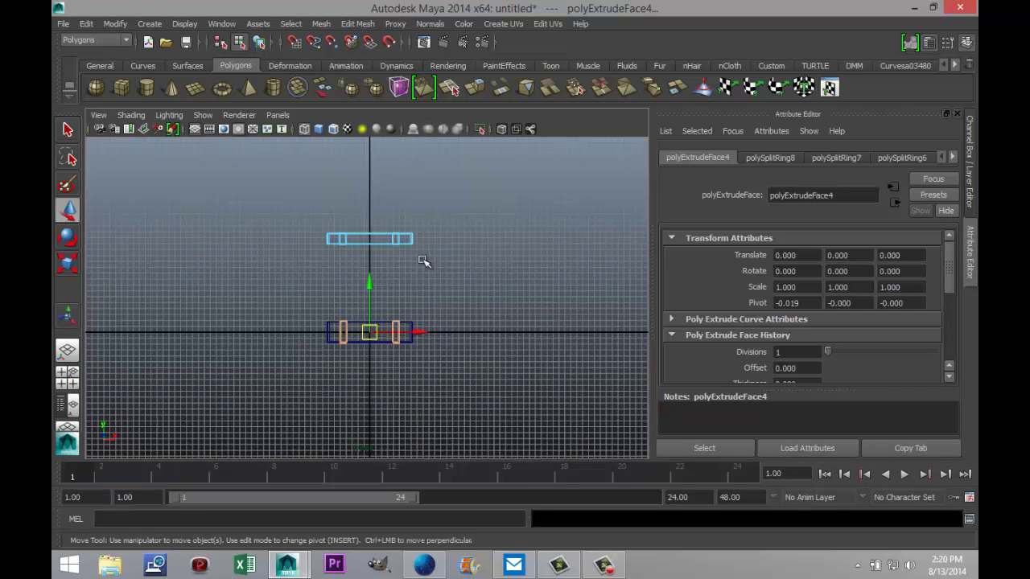
{"action": "left_click_drag", "start_coordinate": [369, 285], "coordinate": [374, 242]}
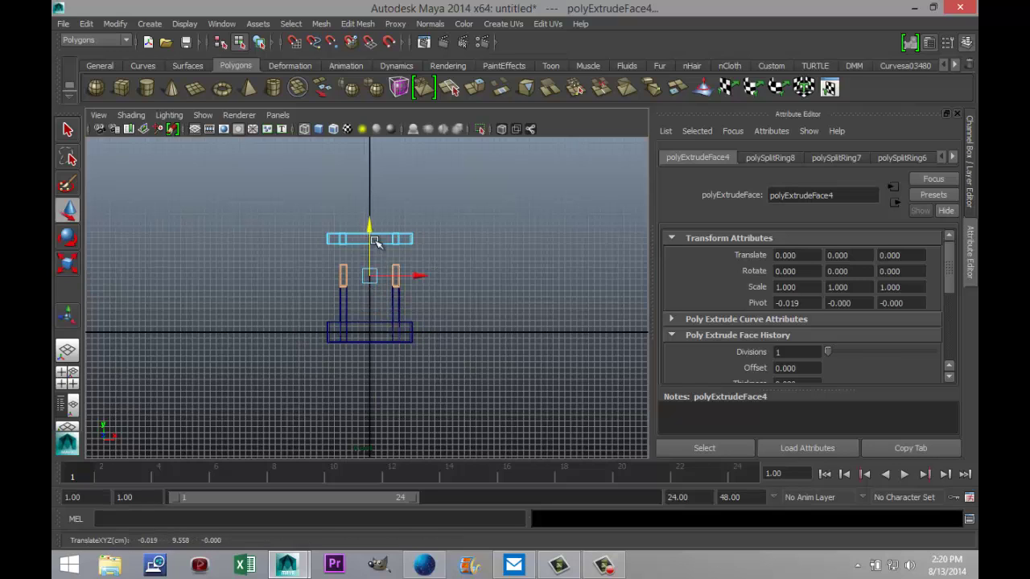
{"action": "key", "text": "ctrl+z"}
{"action": "left_click", "coordinate": [499, 283]}
{"action": "right_click_drag", "start_coordinate": [386, 239], "coordinate": [424, 229]}
{"action": "left_click", "coordinate": [403, 237]}
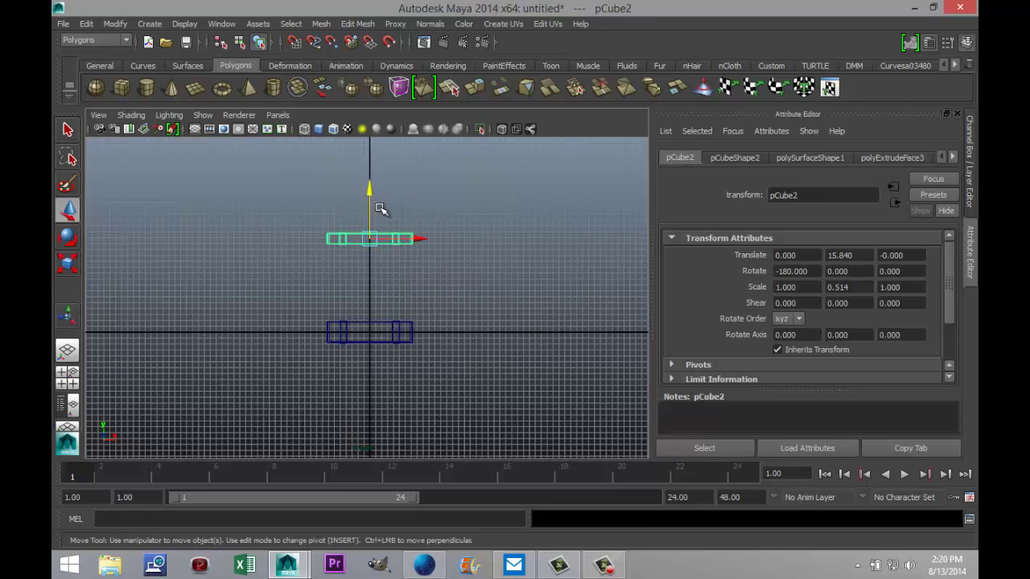
{"action": "left_click_drag", "start_coordinate": [366, 203], "coordinate": [371, 273]}
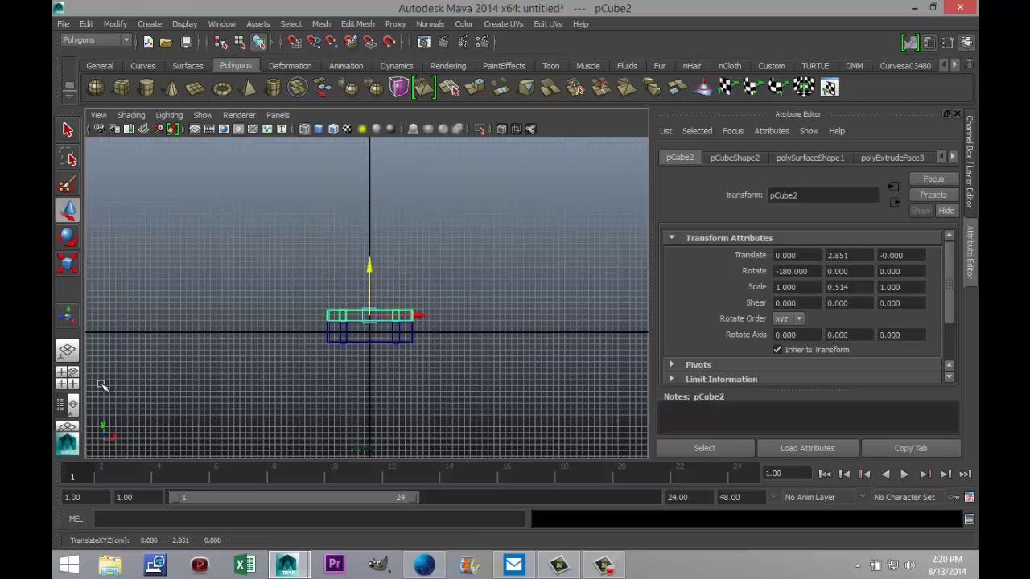
Examine the closed box from several sides in the perspective view, checking how the lid and straps fit the bottom box.
{"action": "left_click", "coordinate": [67, 378]}
{"action": "key", "text": "space"}
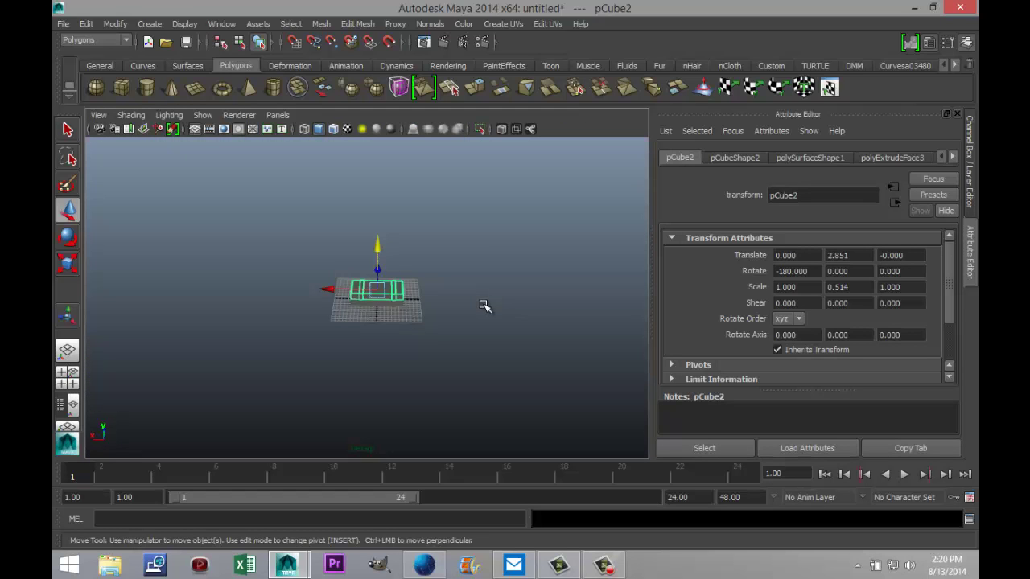
{"action": "key", "text": "f"}
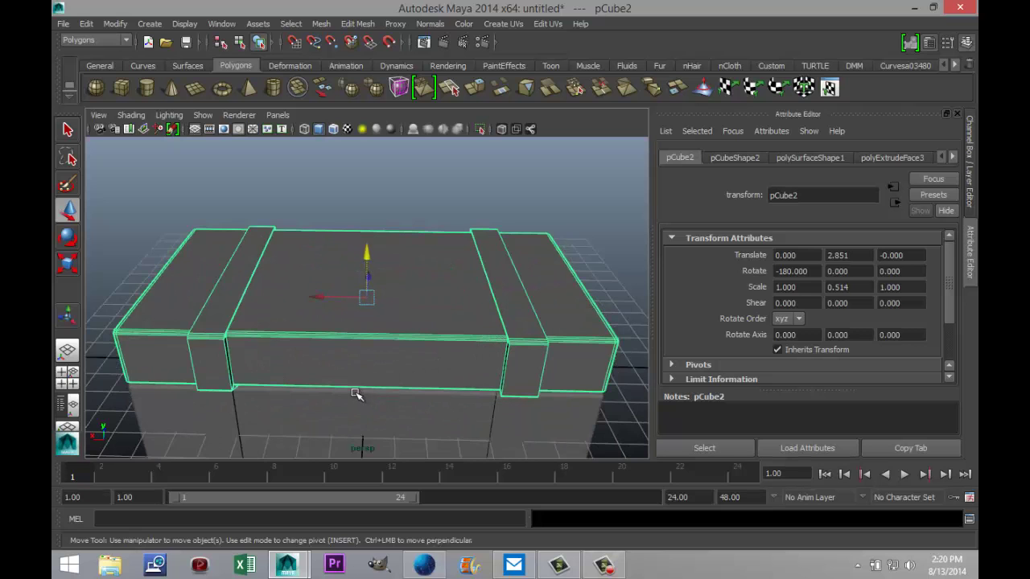
{"action": "left_click_drag", "start_coordinate": [357, 395], "coordinate": [381, 356], "text": "alt"}
{"action": "left_click", "coordinate": [419, 219]}
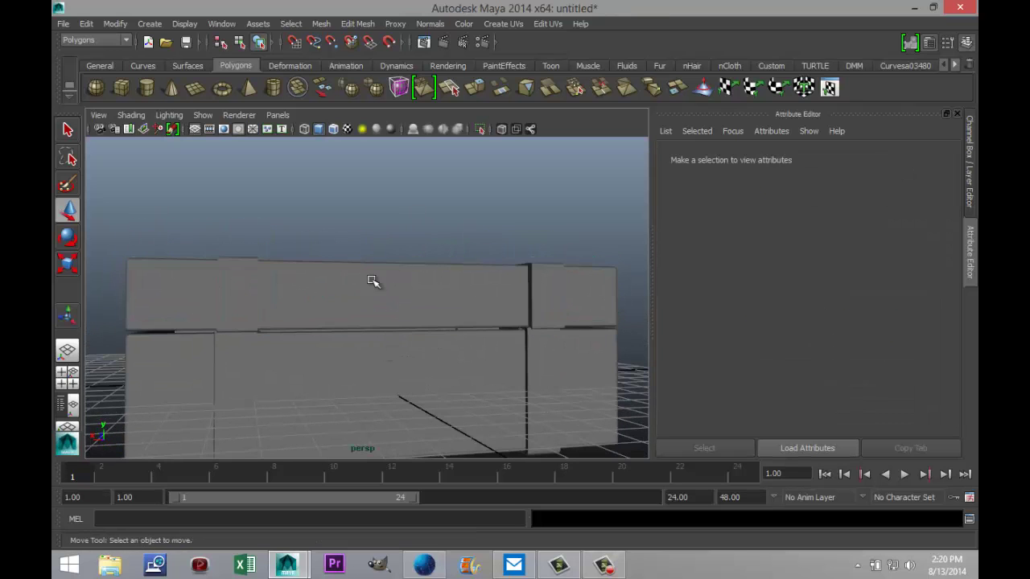
{"action": "left_click_drag", "start_coordinate": [372, 281], "coordinate": [417, 333], "text": "alt"}
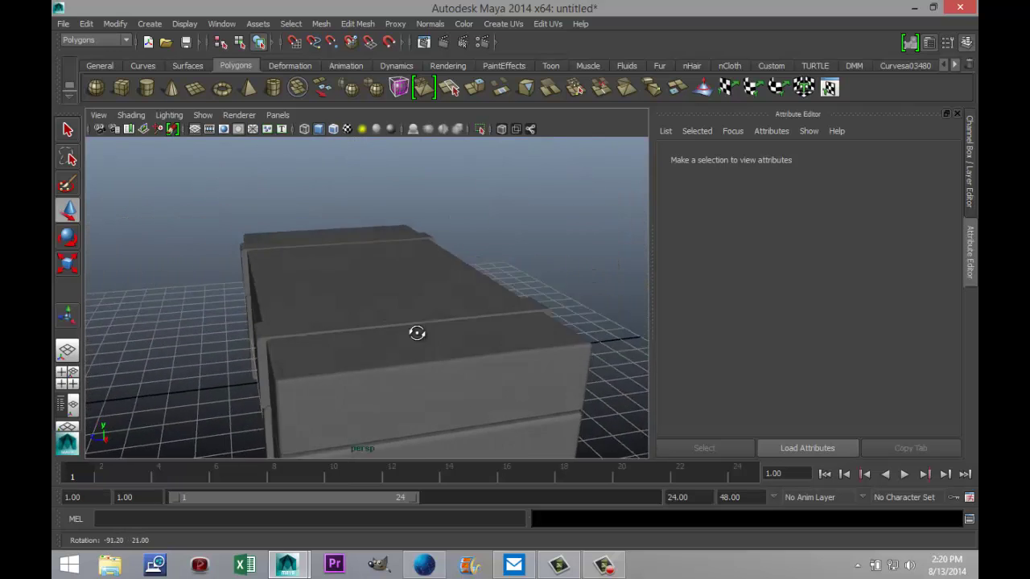
{"action": "scroll", "coordinate": [417, 333], "scroll_direction": "down", "scroll_amount": 5}
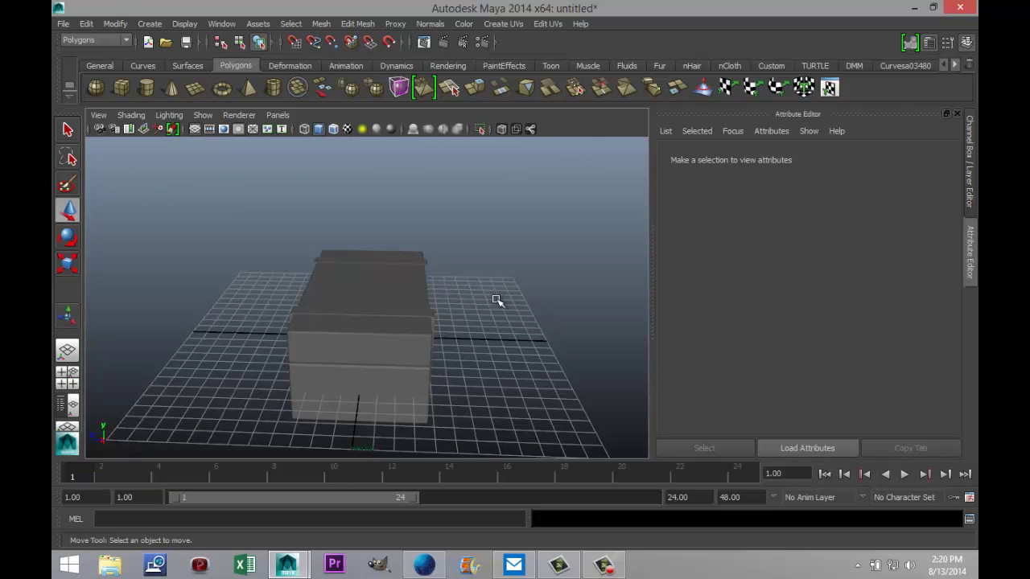
{"action": "left_click_drag", "start_coordinate": [469, 313], "coordinate": [425, 281], "text": "alt"}
{"action": "scroll", "coordinate": [410, 253], "scroll_direction": "down", "scroll_amount": 2}
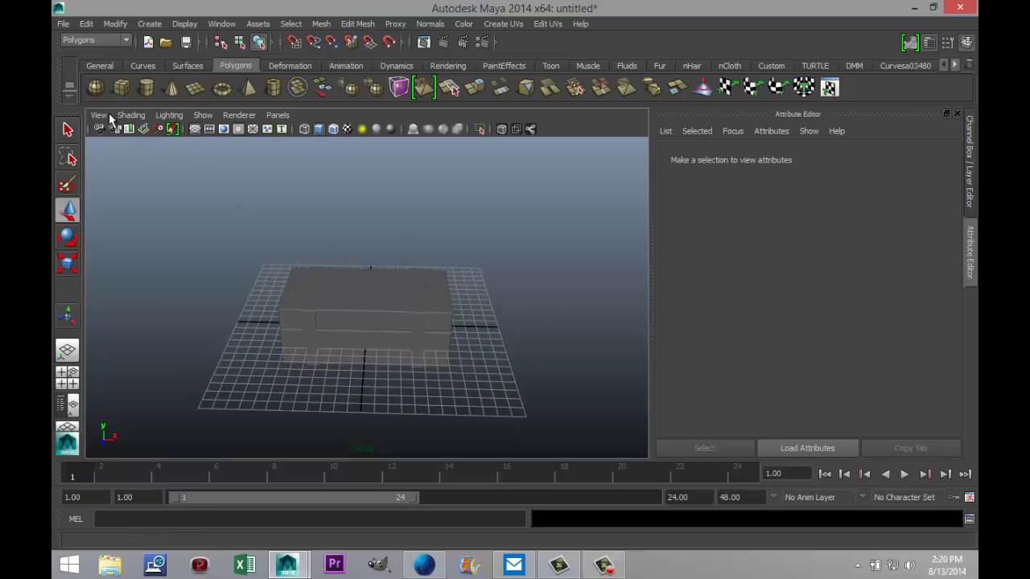
Create a polygon cube on the grid beside the box's front corner and set its width, height and depth to 2.
{"action": "left_click", "coordinate": [121, 87]}
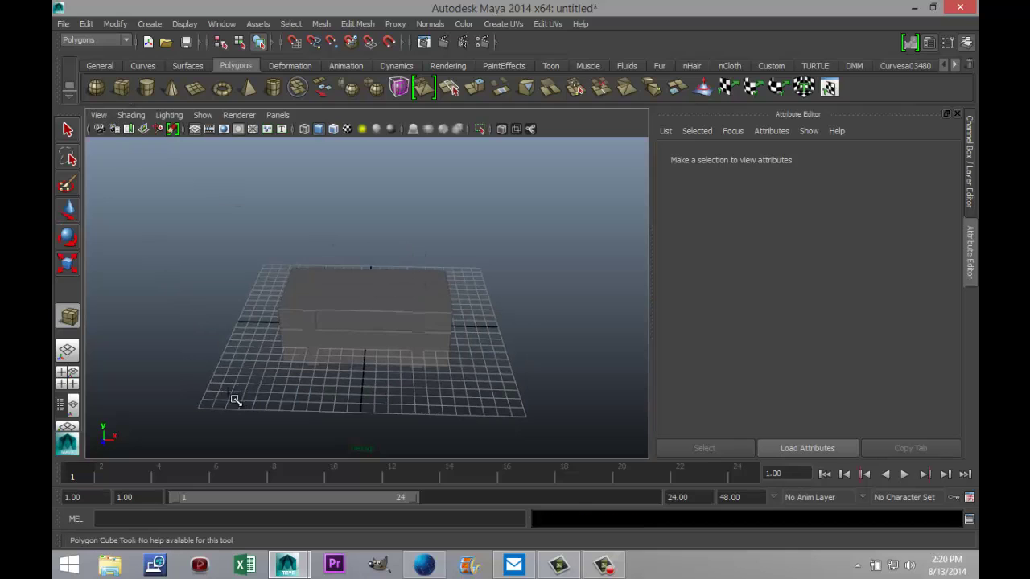
{"action": "mouse_move", "coordinate": [232, 403]}
{"action": "left_mouse_down"}
{"action": "mouse_move", "coordinate": [276, 386]}
{"action": "mouse_move", "coordinate": [260, 363]}
{"action": "left_mouse_up"}
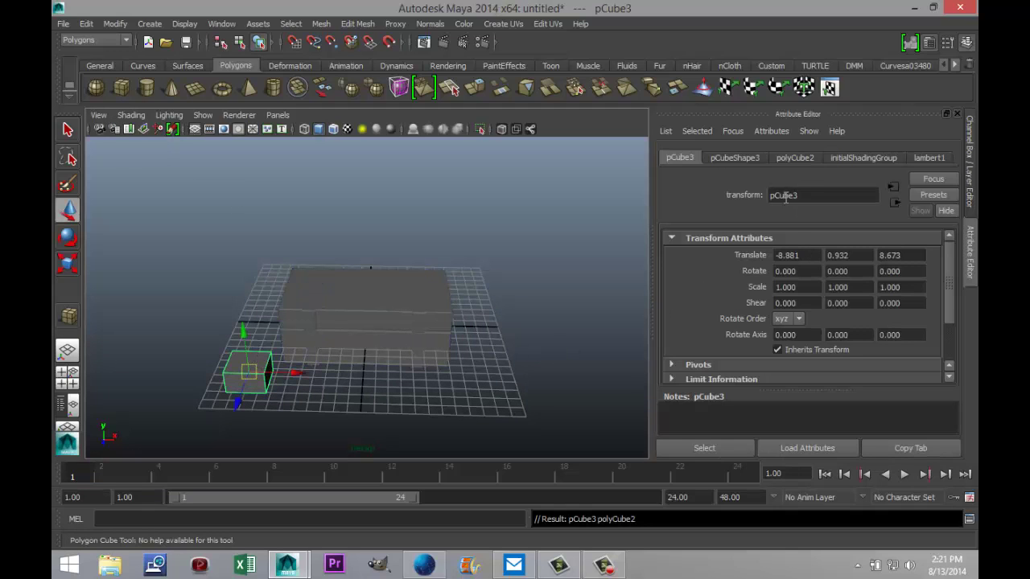
{"action": "left_click", "coordinate": [794, 159]}
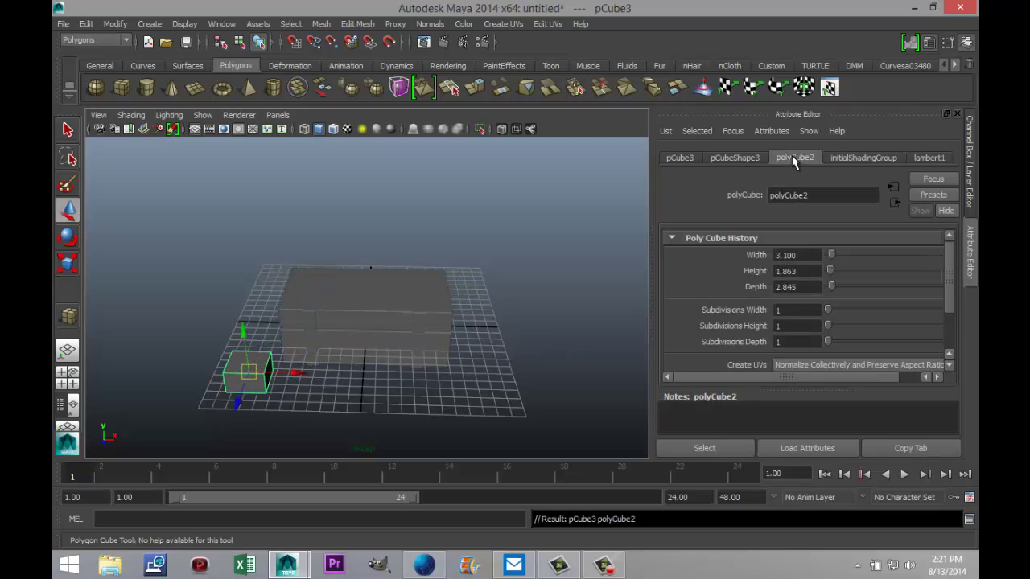
{"action": "left_click", "coordinate": [809, 256]}
{"action": "type", "text": "2"}
{"action": "key", "text": "Tab"}
{"action": "type", "text": "2"}
{"action": "key", "text": "Tab"}
{"action": "type", "text": "2"}
{"action": "left_click", "coordinate": [431, 400]}
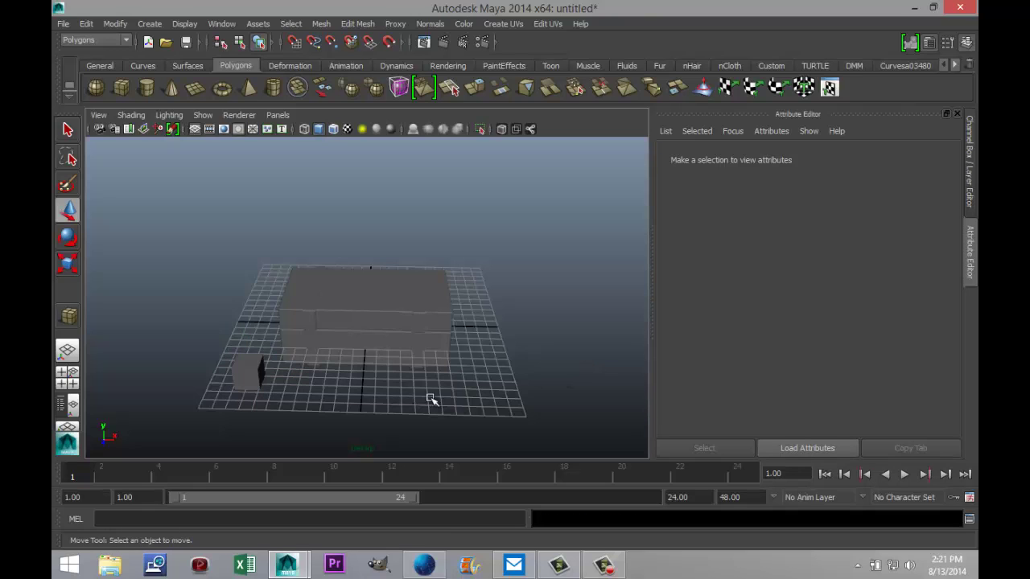
Delete the small cube's top face, front face and the side face towards the box, leaving three faces that form a corner.
{"action": "left_click", "coordinate": [254, 370]}
{"action": "scroll", "coordinate": [280, 400], "scroll_direction": "up", "scroll_amount": 2}
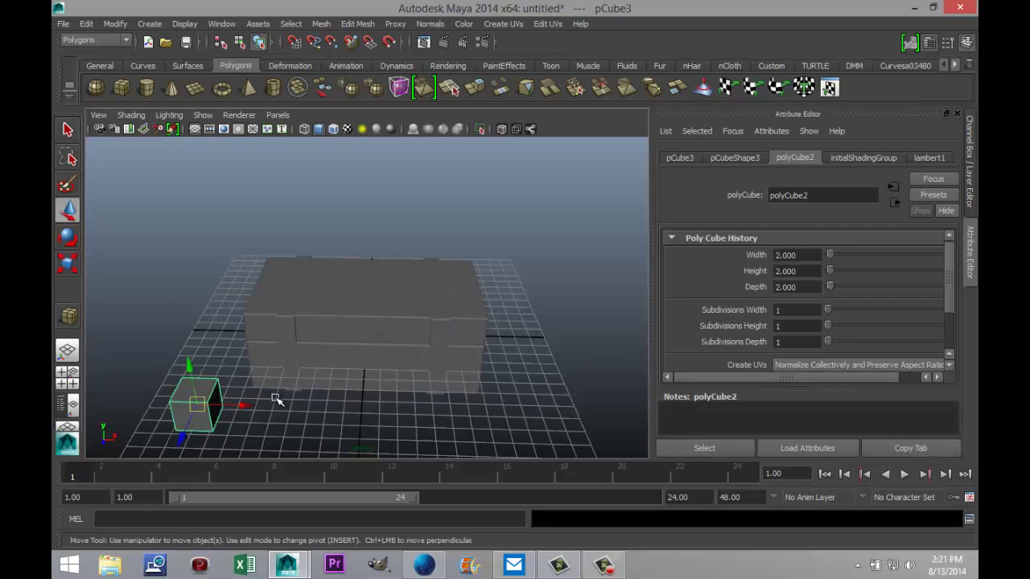
{"action": "right_click_drag", "start_coordinate": [190, 388], "coordinate": [185, 295]}
{"action": "left_click", "coordinate": [193, 393]}
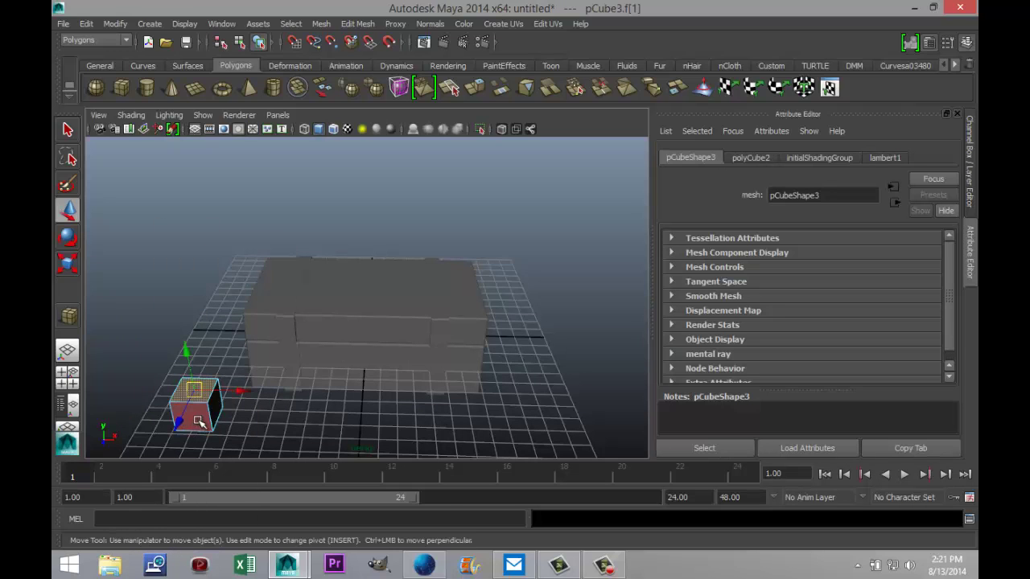
{"action": "left_click", "coordinate": [201, 413], "text": "shift"}
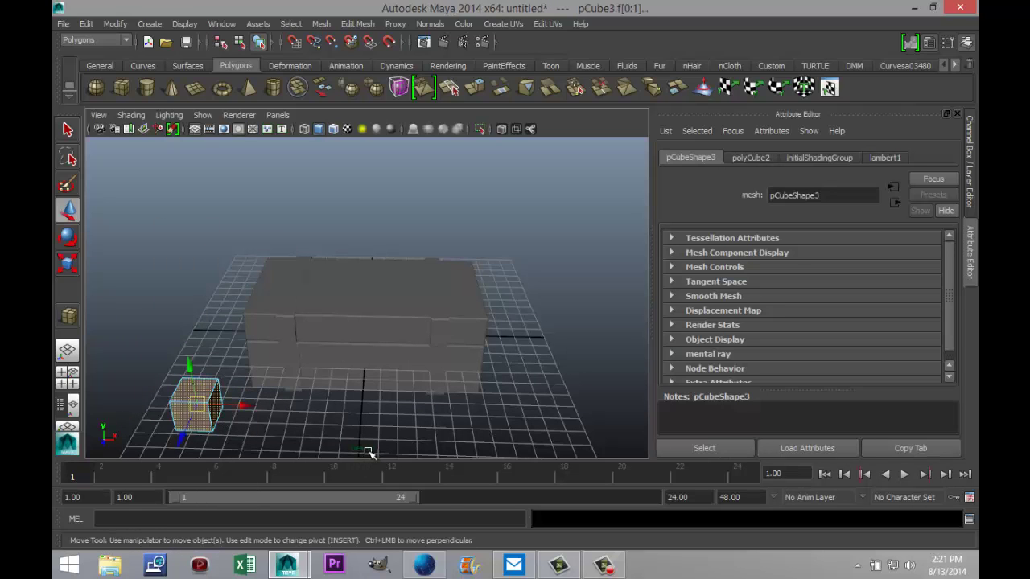
{"action": "left_click", "coordinate": [367, 453]}
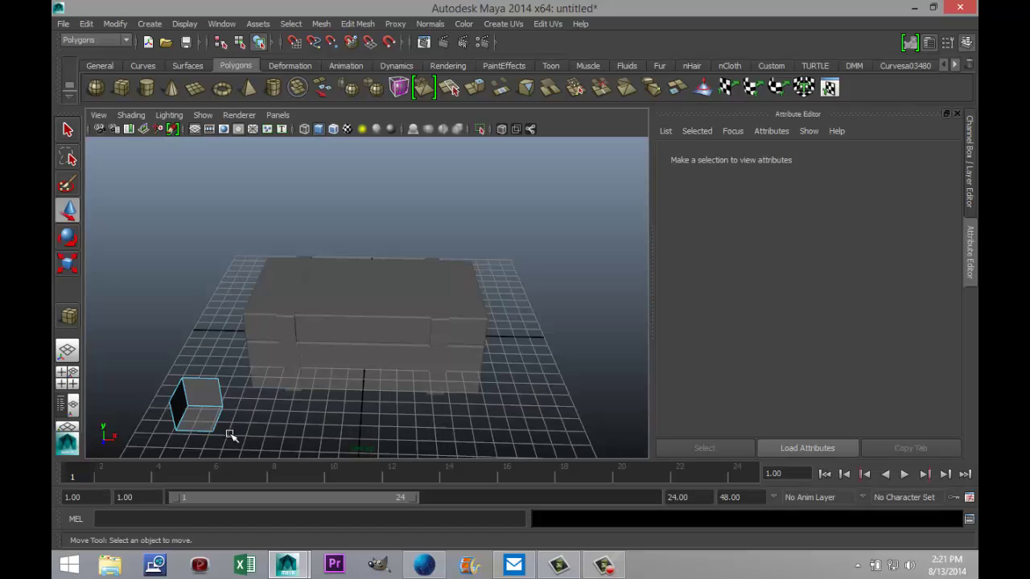
Extrude all faces of the three-sided corner piece and scale them uniformly slightly outward to give its walls thickness.
{"action": "left_click_drag", "start_coordinate": [227, 424], "coordinate": [361, 354], "text": "alt"}
{"action": "scroll", "coordinate": [362, 377], "scroll_direction": "up", "scroll_amount": 3}
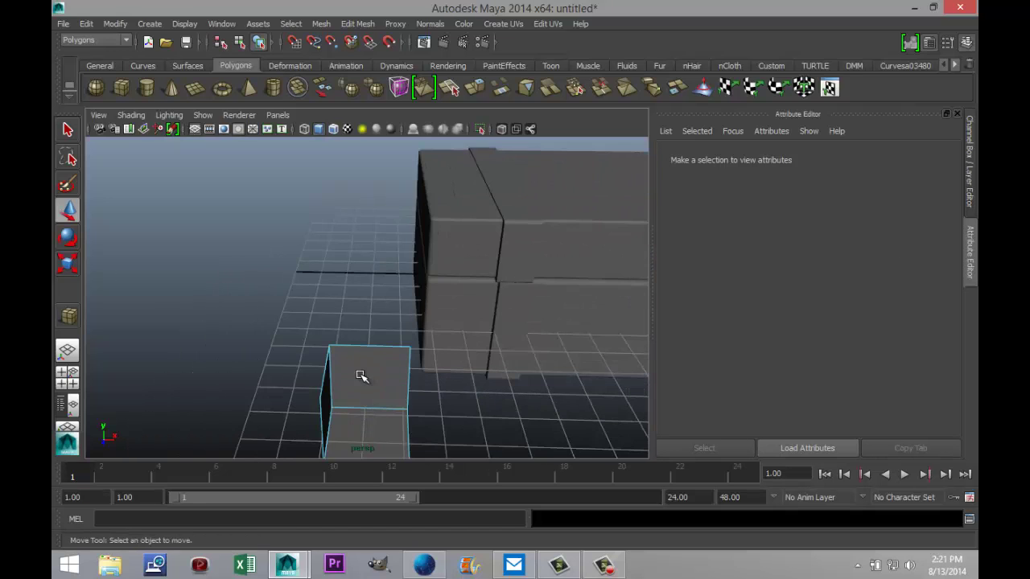
{"action": "right_click_drag", "start_coordinate": [342, 263], "coordinate": [410, 246]}
{"action": "left_click", "coordinate": [341, 407]}
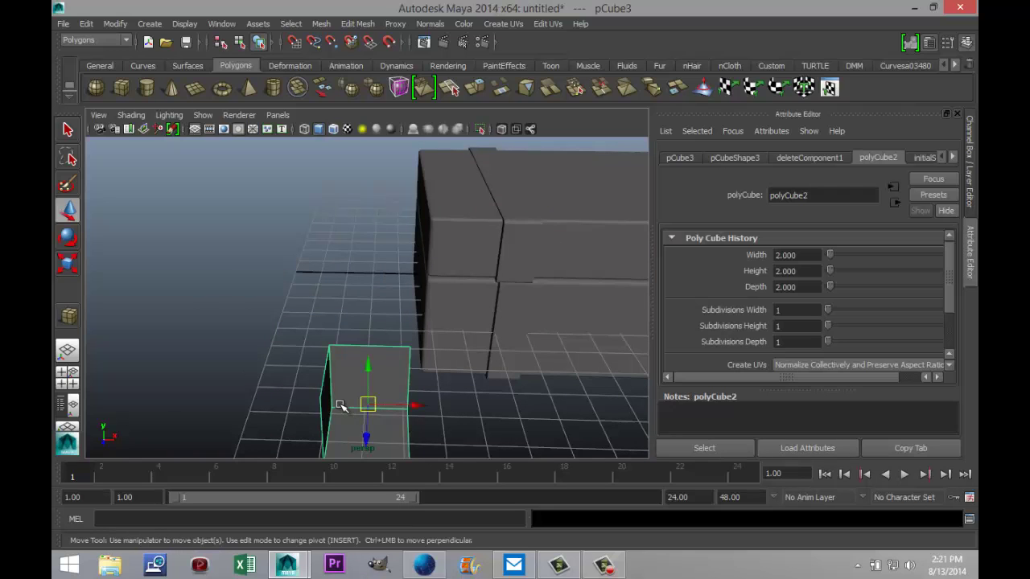
{"action": "left_click", "coordinate": [358, 24]}
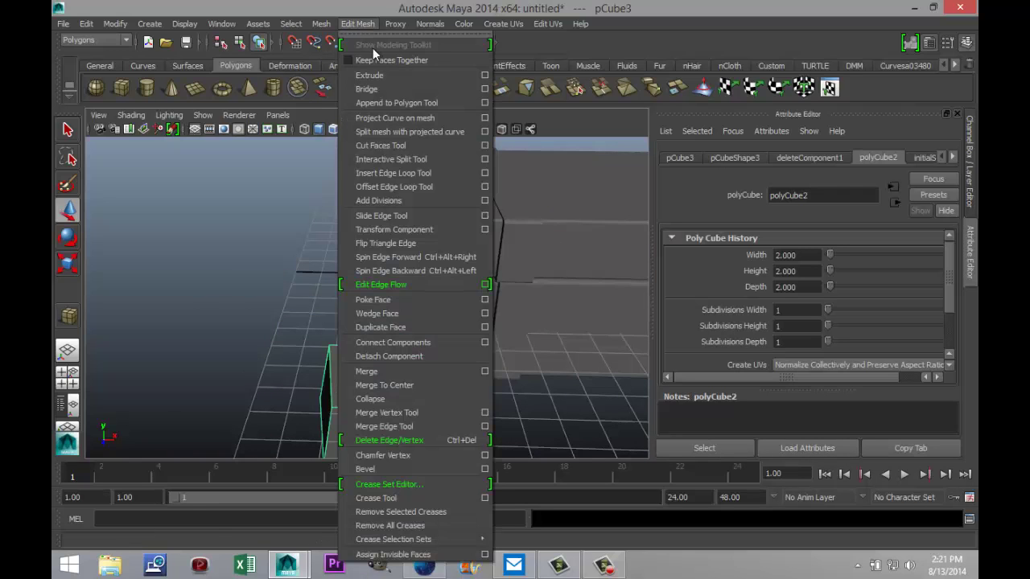
{"action": "left_click", "coordinate": [376, 78]}
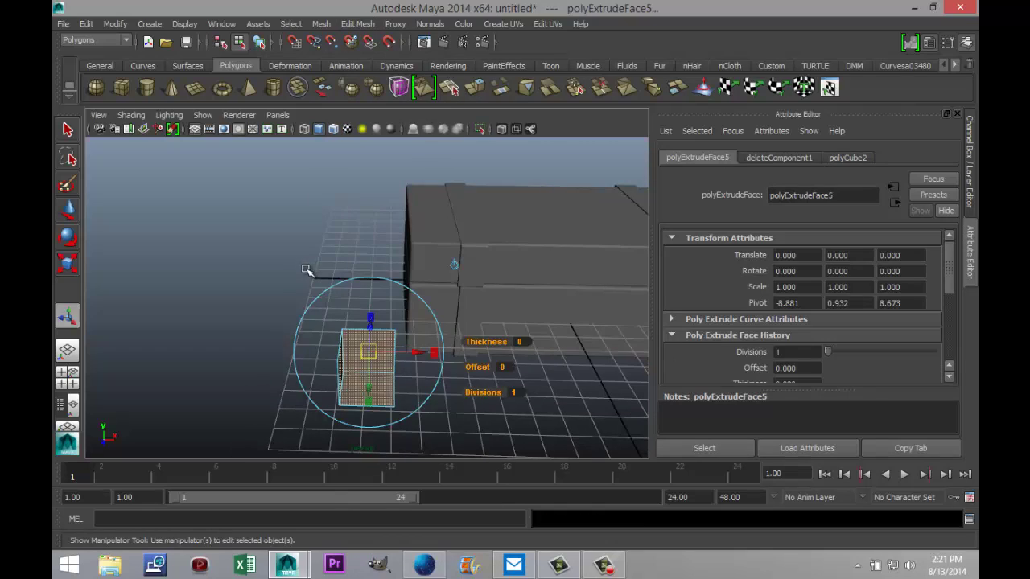
{"action": "left_click", "coordinate": [420, 407]}
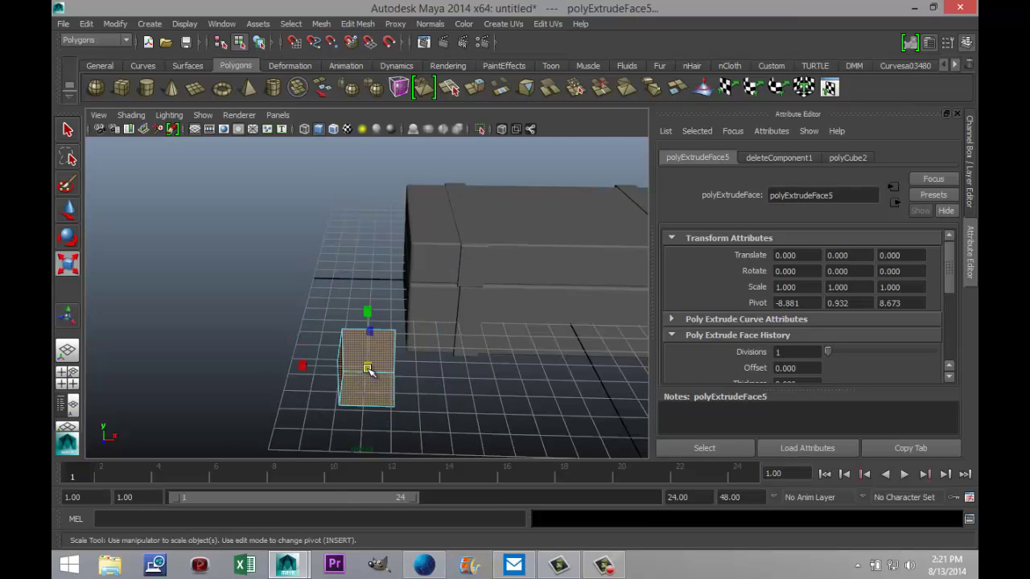
{"action": "left_click", "coordinate": [369, 369]}
{"action": "left_click_drag", "start_coordinate": [369, 368], "coordinate": [366, 376]}
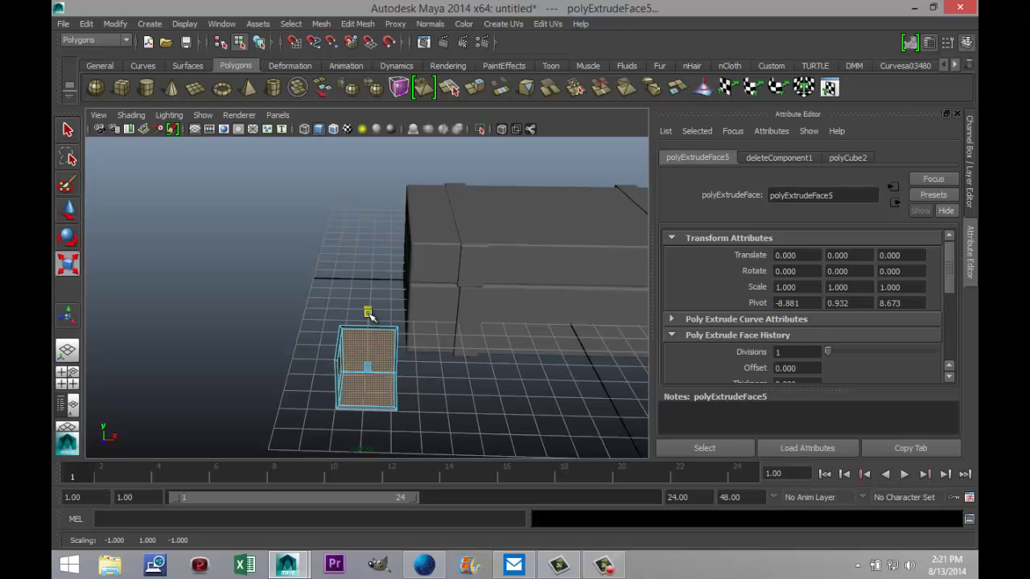
Scale the corner piece's extruded faces slightly outward vertically to thicken its bottom wall, checking the wall thickness in the front view.
{"action": "left_click_drag", "start_coordinate": [367, 314], "coordinate": [368, 317]}
{"action": "left_click_drag", "start_coordinate": [283, 391], "coordinate": [237, 349], "text": "alt"}
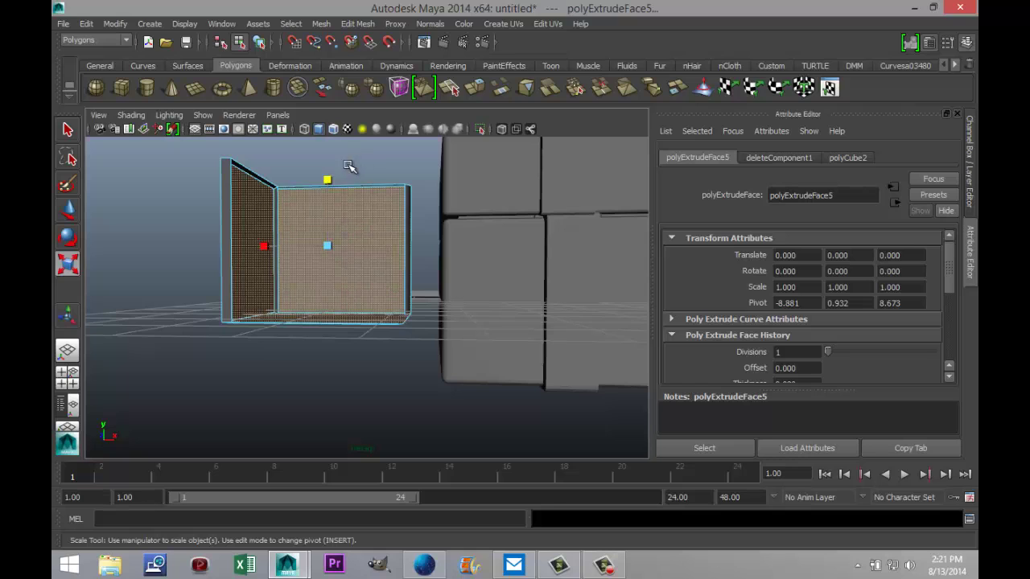
{"action": "left_click_drag", "start_coordinate": [329, 178], "coordinate": [329, 171]}
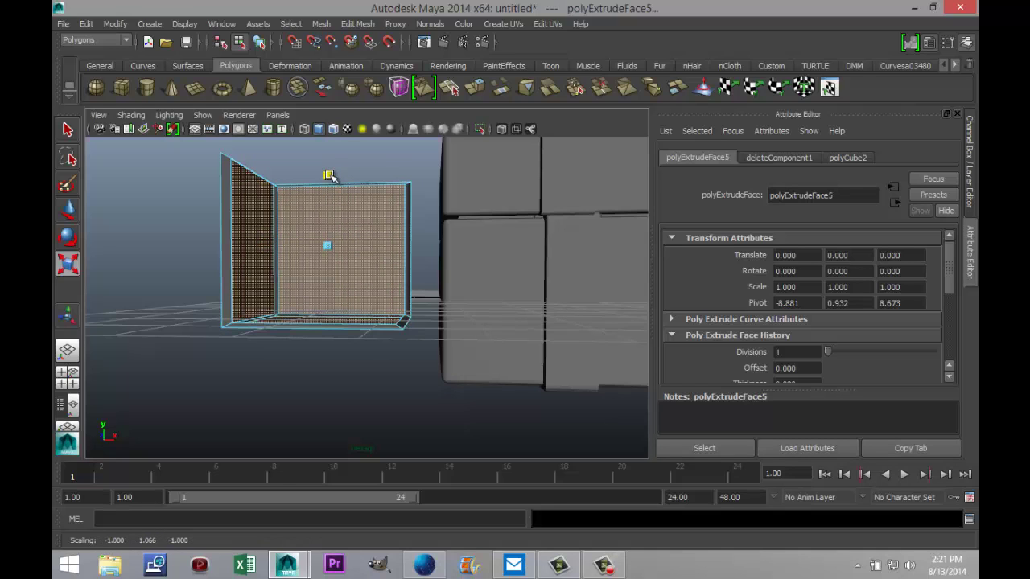
{"action": "mouse_move", "coordinate": [194, 329]}
{"action": "left_mouse_down", "text": "alt"}
{"action": "mouse_move", "coordinate": [209, 330]}
{"action": "mouse_move", "coordinate": [177, 345]}
{"action": "mouse_move", "coordinate": [201, 338]}
{"action": "left_mouse_up", "text": "alt"}
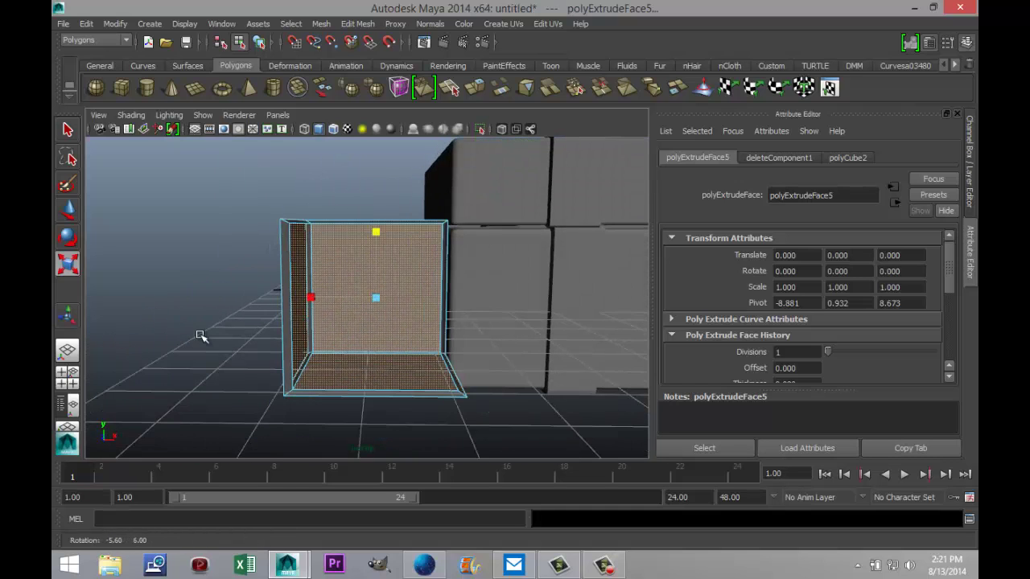
{"action": "left_click", "coordinate": [67, 378]}
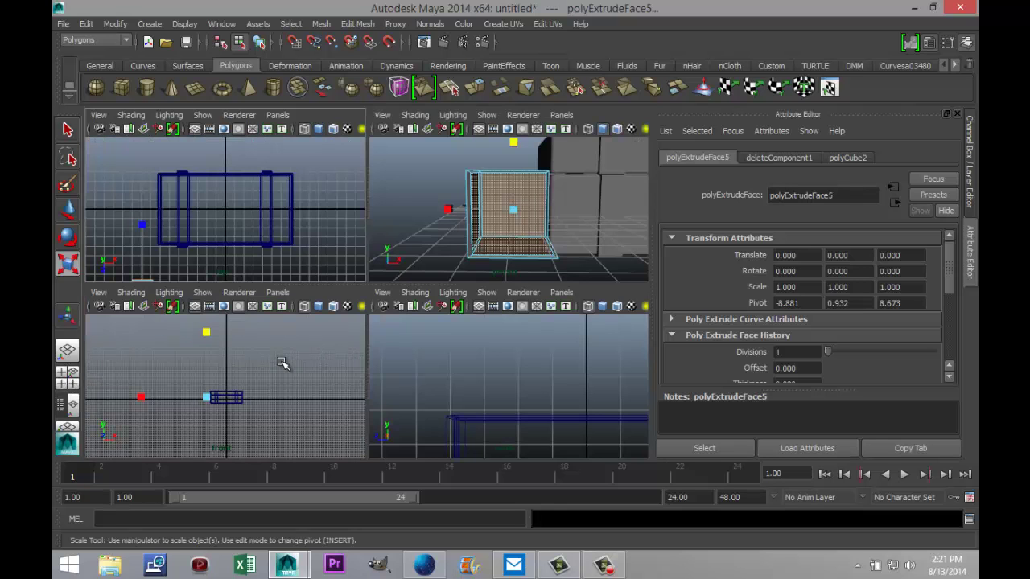
{"action": "key", "text": "space"}
{"action": "key", "text": "f"}
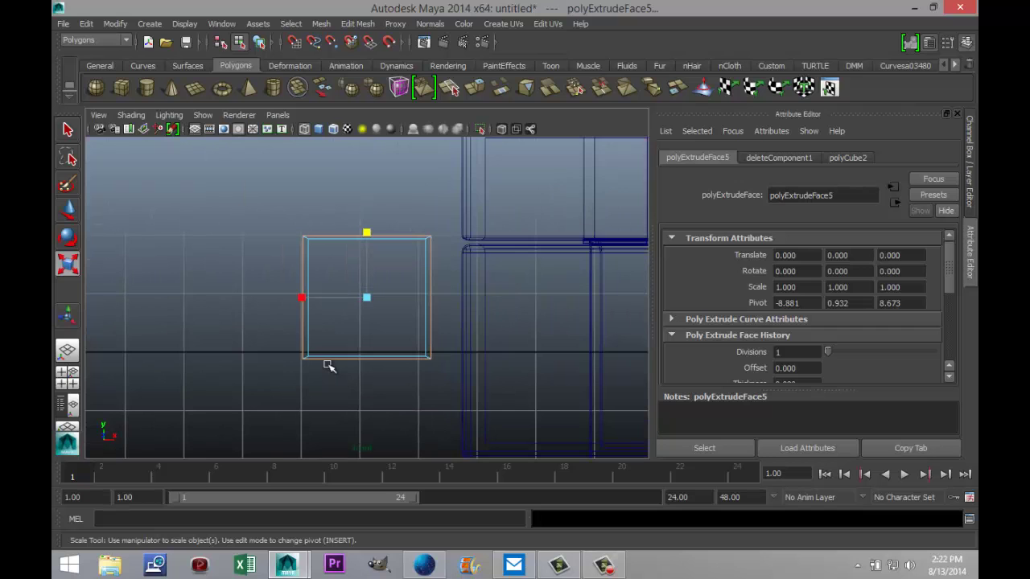
{"action": "left_click", "coordinate": [67, 378]}
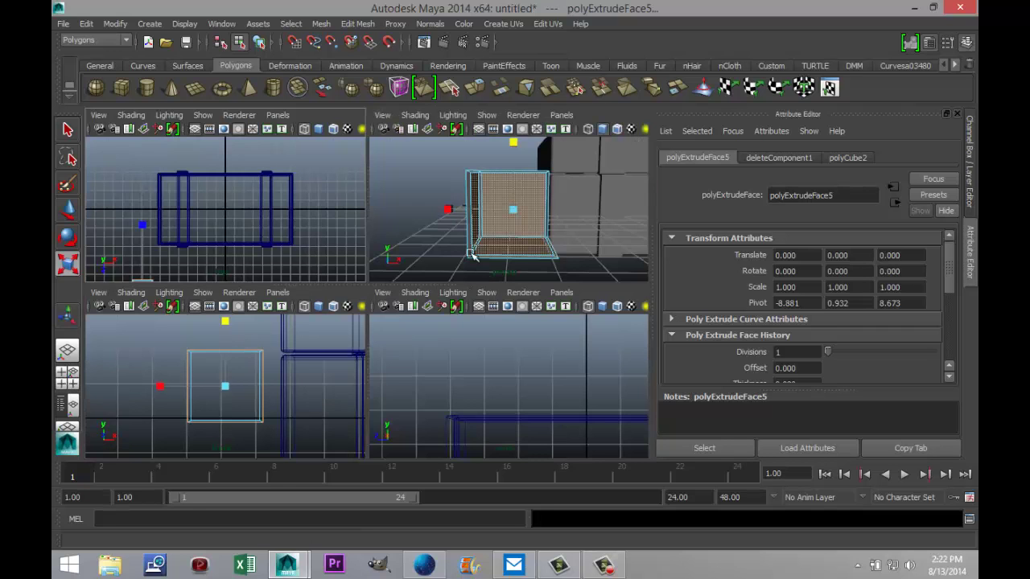
Return the three-sided corner piece to object mode, switch it to smooth mesh preview and deselect it to look at its rounded shape.
{"action": "key", "text": "space"}
{"action": "left_click_drag", "start_coordinate": [403, 331], "coordinate": [438, 372], "text": "alt"}
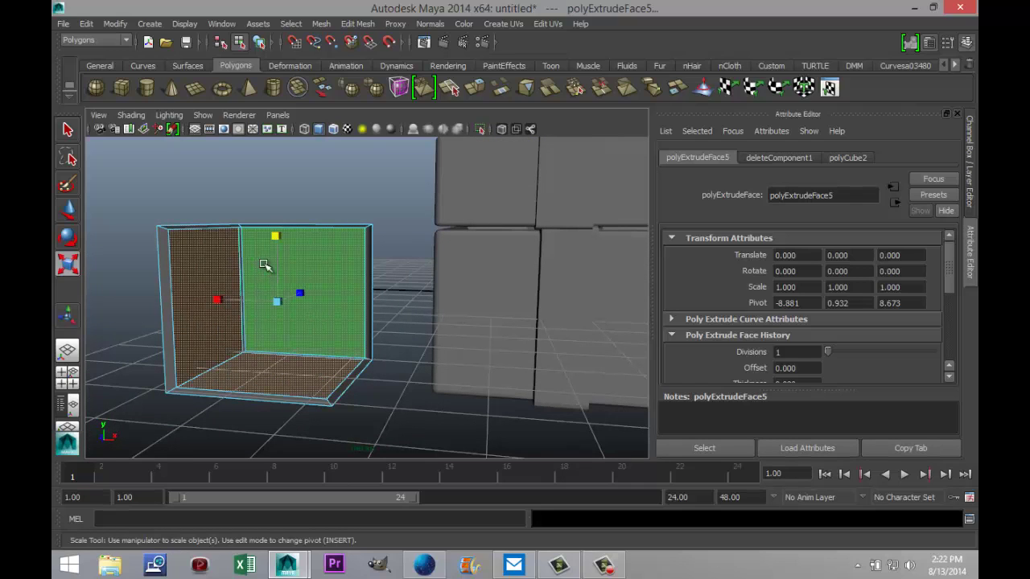
{"action": "key", "text": "1"}
{"action": "right_click_drag", "start_coordinate": [324, 250], "coordinate": [379, 230]}
{"action": "key", "text": "3"}
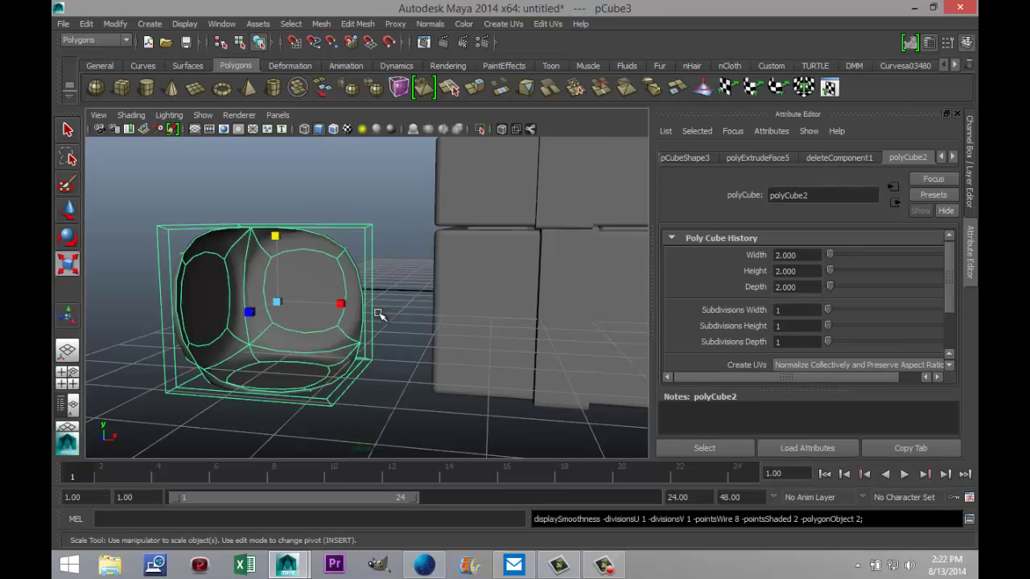
{"action": "left_click", "coordinate": [333, 209]}
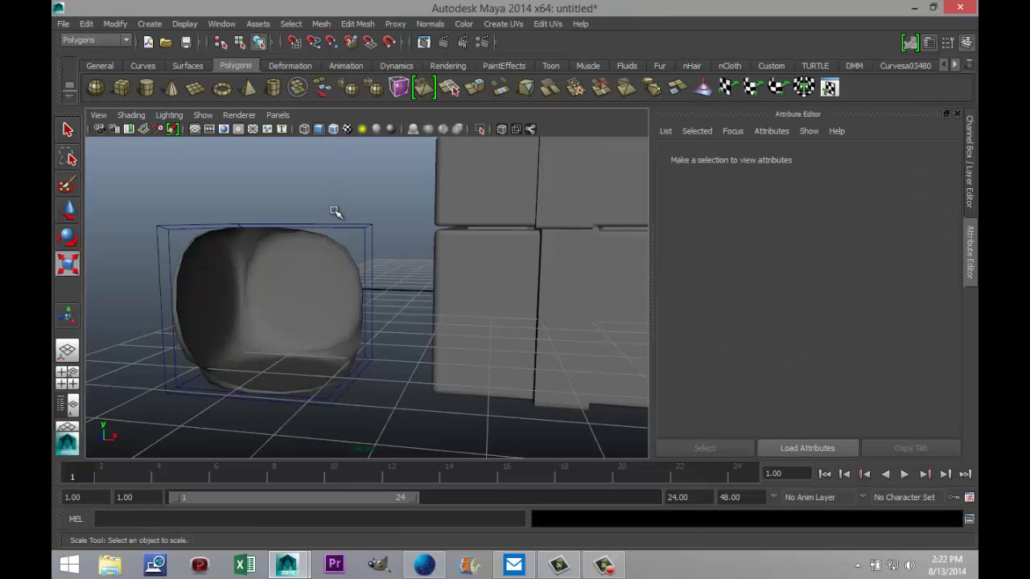
{"action": "mouse_move", "coordinate": [228, 427]}
{"action": "left_mouse_down", "text": "alt"}
{"action": "mouse_move", "coordinate": [200, 426]}
{"action": "mouse_move", "coordinate": [223, 437]}
{"action": "left_mouse_up", "text": "alt"}
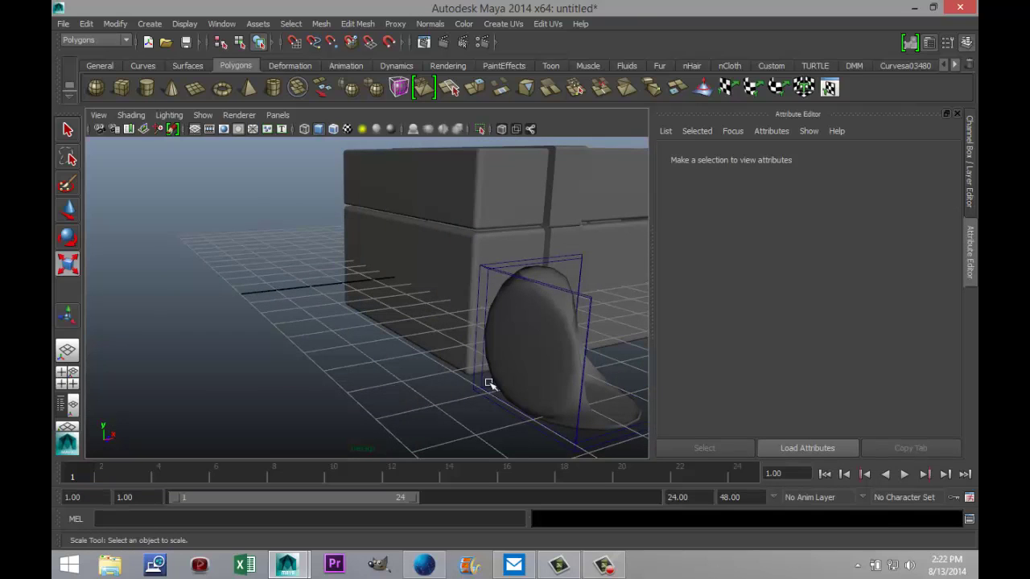
Move the corner piece along X away from the box to about -12.175, then deselect it.
{"action": "left_click", "coordinate": [510, 356]}
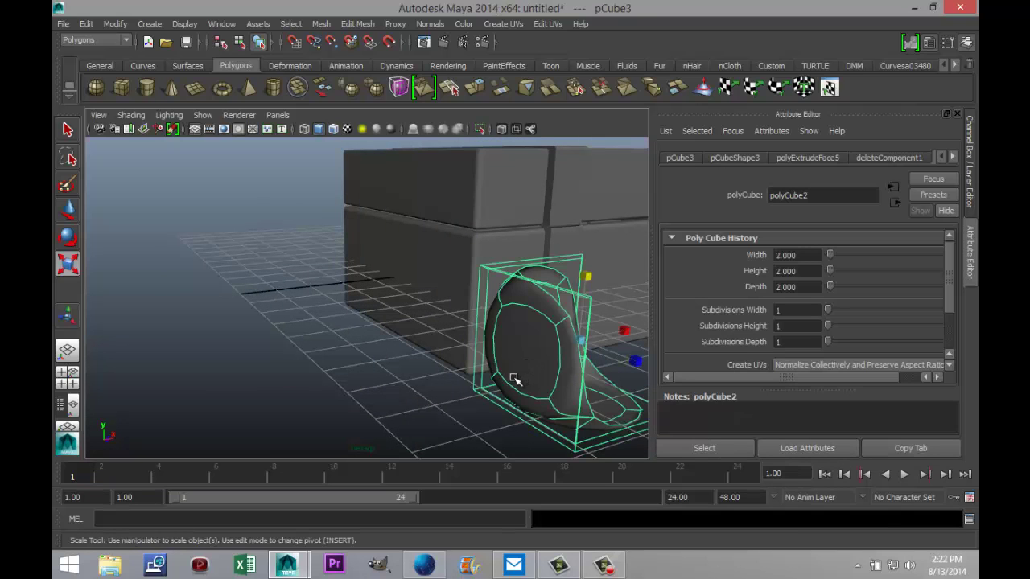
{"action": "key", "text": "w"}
{"action": "left_click_drag", "start_coordinate": [616, 333], "coordinate": [433, 338], "text": "alt"}
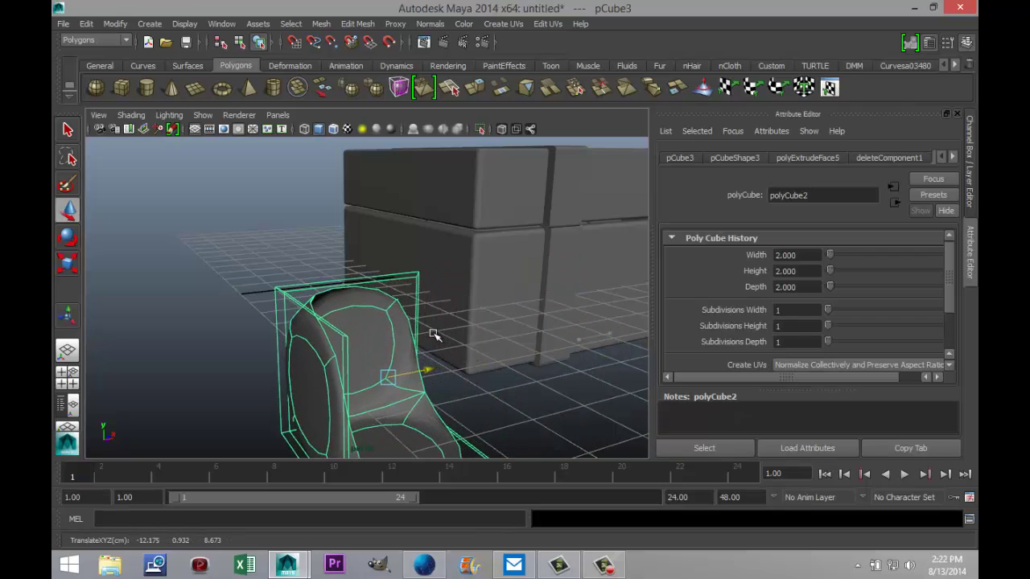
{"action": "left_click_drag", "start_coordinate": [188, 320], "coordinate": [507, 368], "text": "alt"}
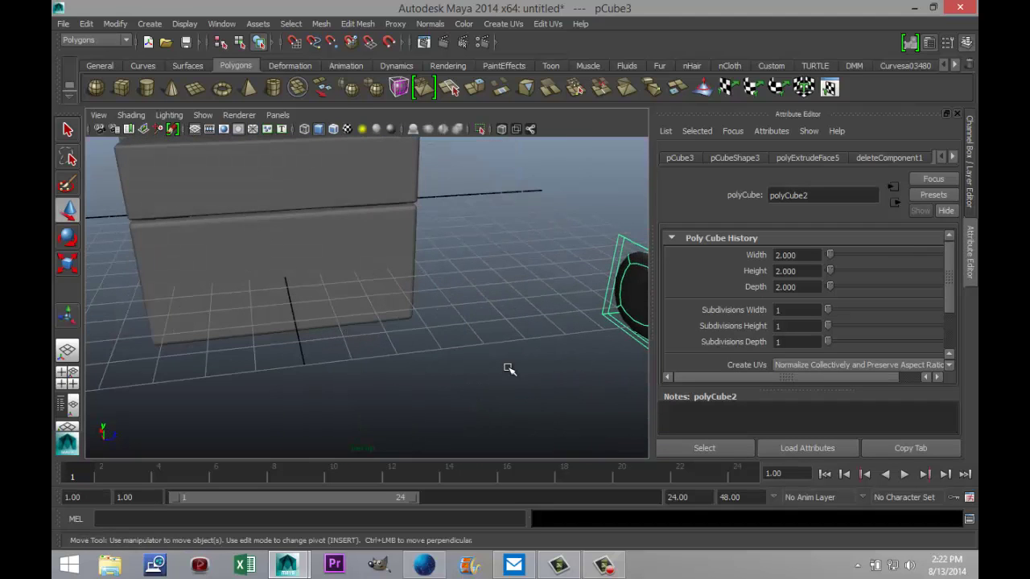
{"action": "left_click", "coordinate": [514, 380]}
{"action": "scroll", "coordinate": [497, 380], "scroll_direction": "down", "scroll_amount": 3}
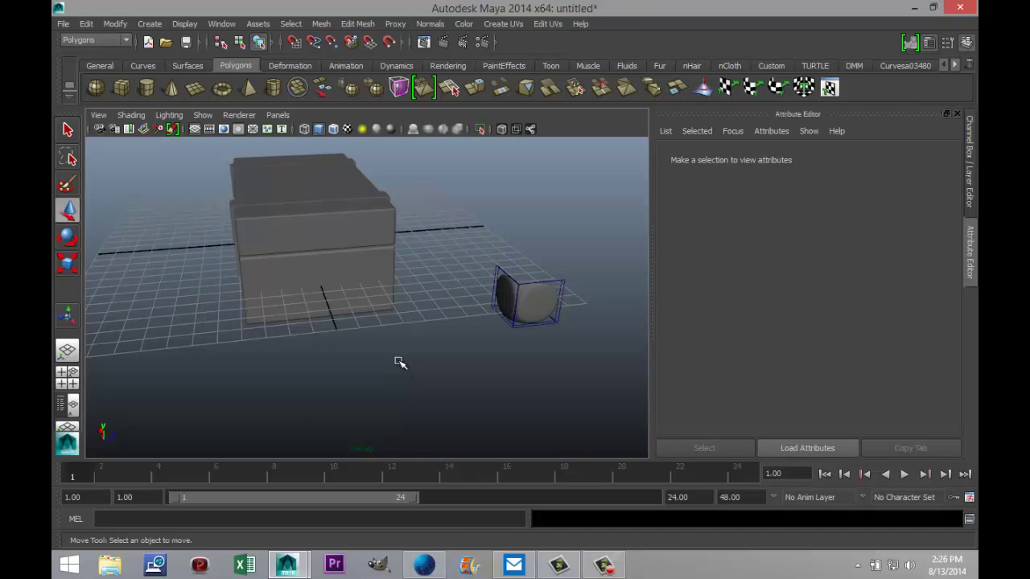
{"action": "left_click_drag", "start_coordinate": [433, 370], "coordinate": [502, 343], "text": "alt"}
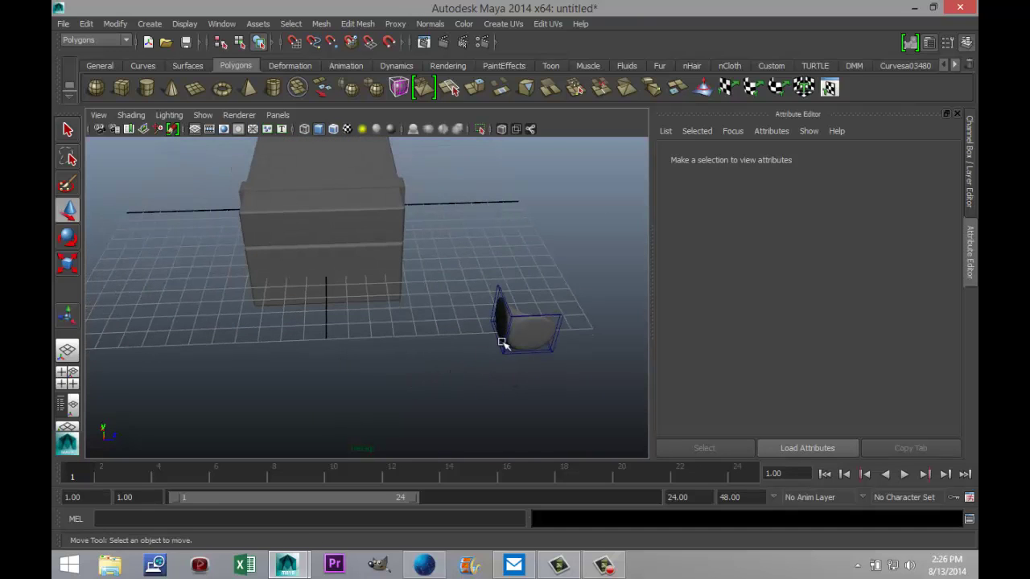
In the front view, move the corner piece over the box's lower corner at about X -6.508, Y -2.020.
{"action": "left_click", "coordinate": [517, 333]}
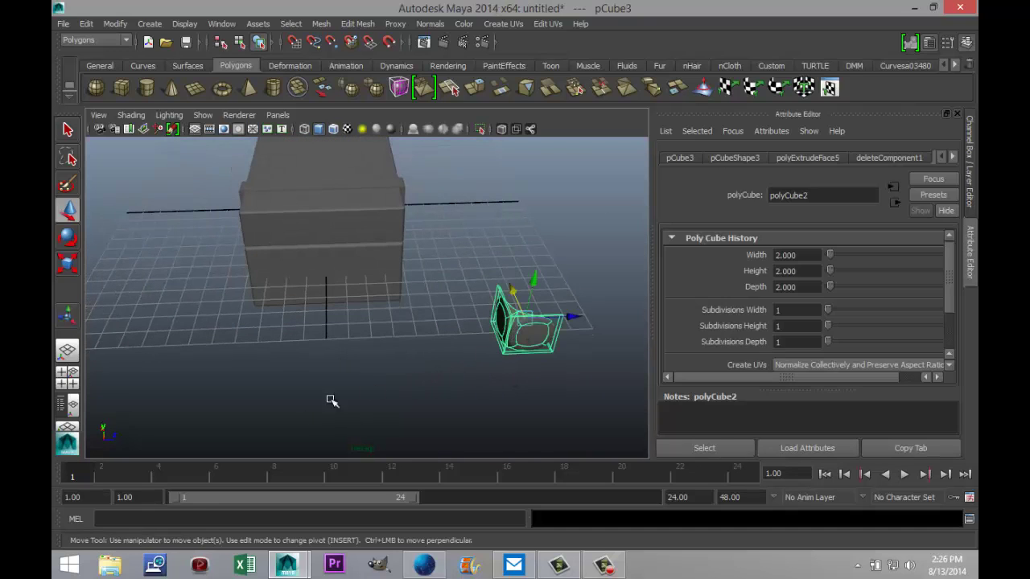
{"action": "left_click", "coordinate": [75, 383]}
{"action": "scroll", "coordinate": [228, 375], "scroll_direction": "down", "scroll_amount": 3}
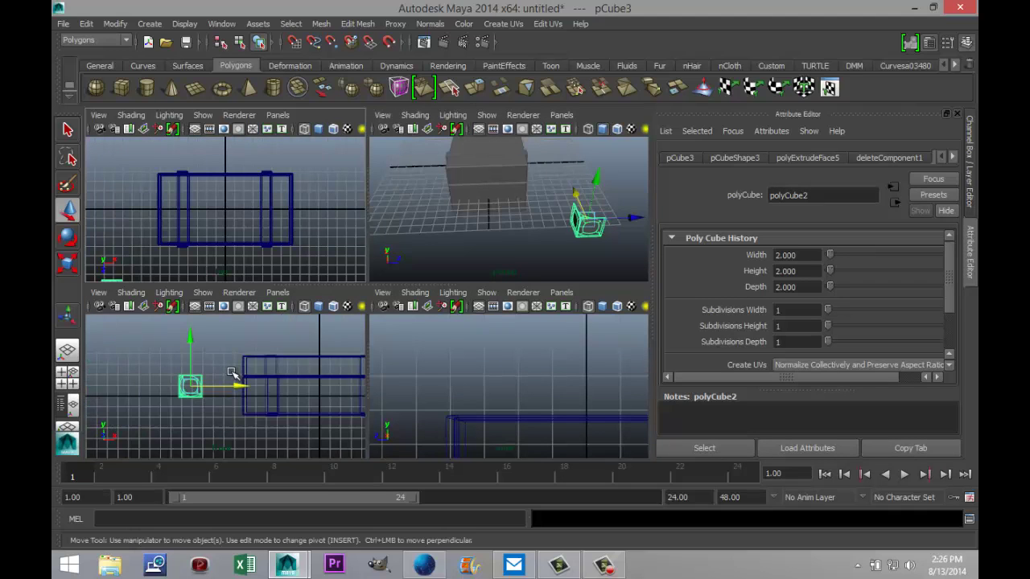
{"action": "key", "text": "space"}
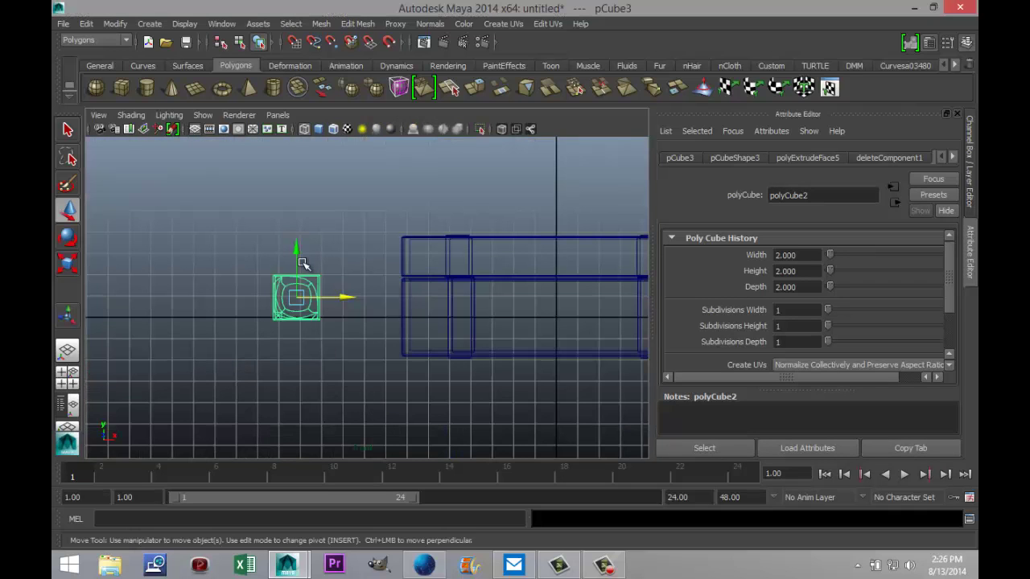
{"action": "left_click_drag", "start_coordinate": [302, 263], "coordinate": [306, 325]}
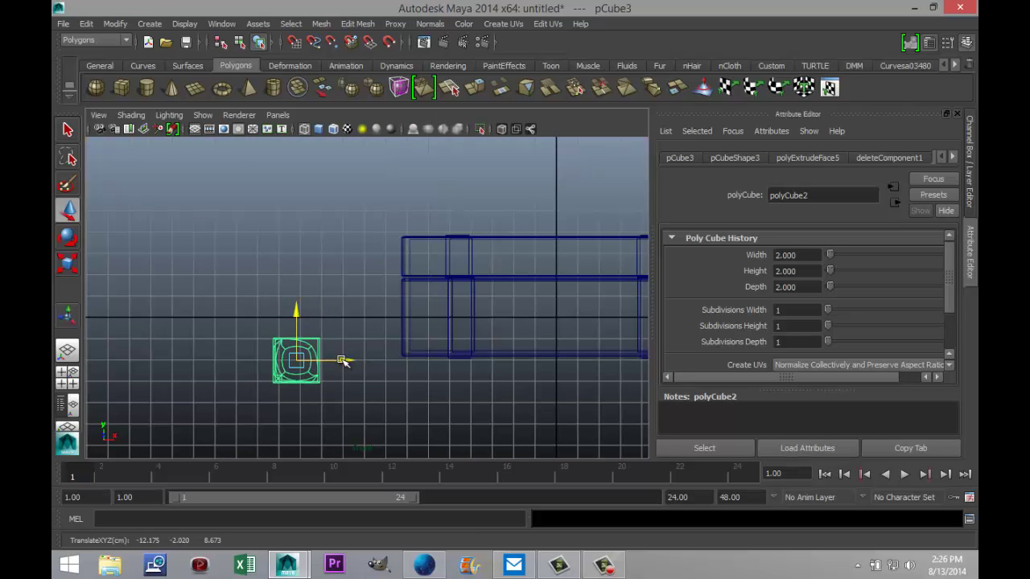
{"action": "left_click_drag", "start_coordinate": [342, 361], "coordinate": [466, 364]}
{"action": "key", "text": "f"}
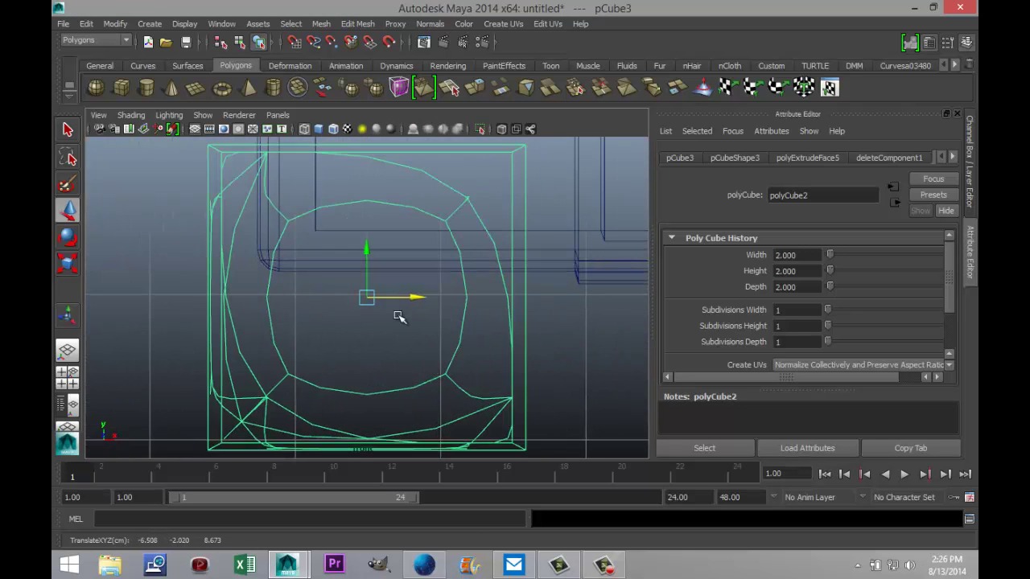
Raise the corner piece, scale it uniformly to about 0.628 and fit it over the box's lower corner at about X -6.712, Y -1.253.
{"action": "left_click_drag", "start_coordinate": [367, 241], "coordinate": [409, 86]}
{"action": "scroll", "coordinate": [395, 211], "scroll_direction": "down", "scroll_amount": 5}
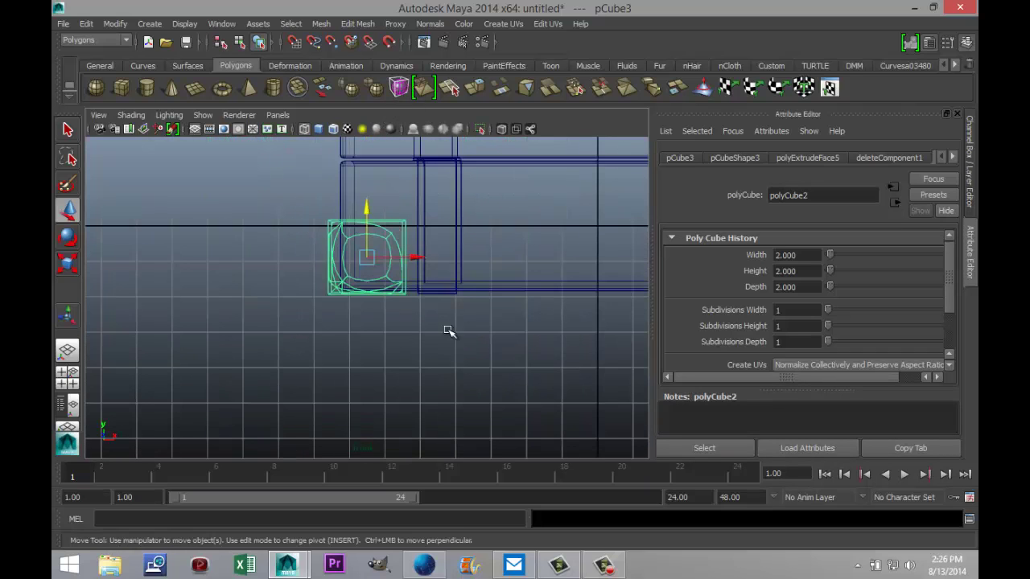
{"action": "key", "text": "r"}
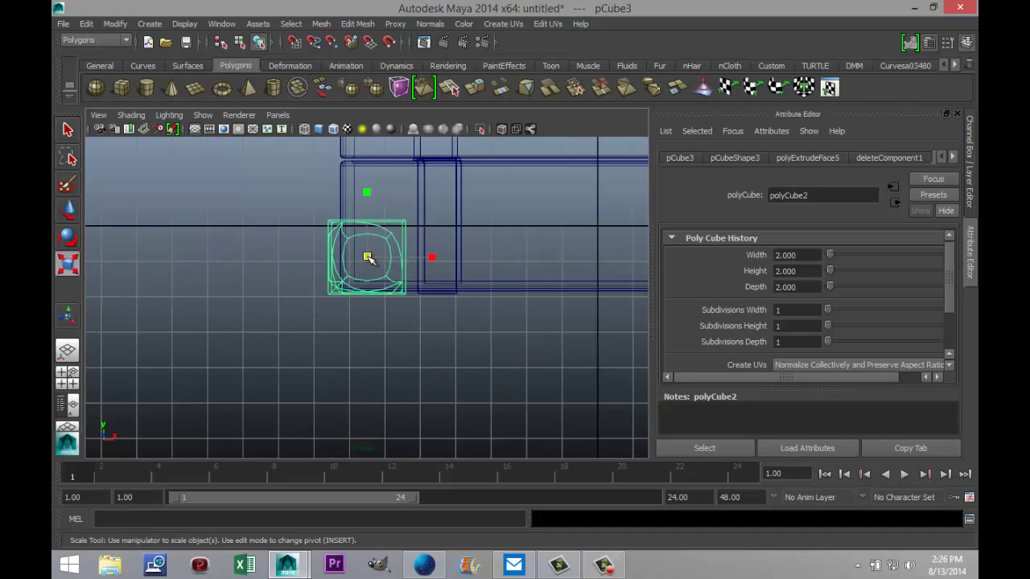
{"action": "mouse_move", "coordinate": [367, 257]}
{"action": "left_mouse_down"}
{"action": "mouse_move", "coordinate": [342, 264]}
{"action": "mouse_move", "coordinate": [359, 271]}
{"action": "left_mouse_up"}
{"action": "key", "text": "w"}
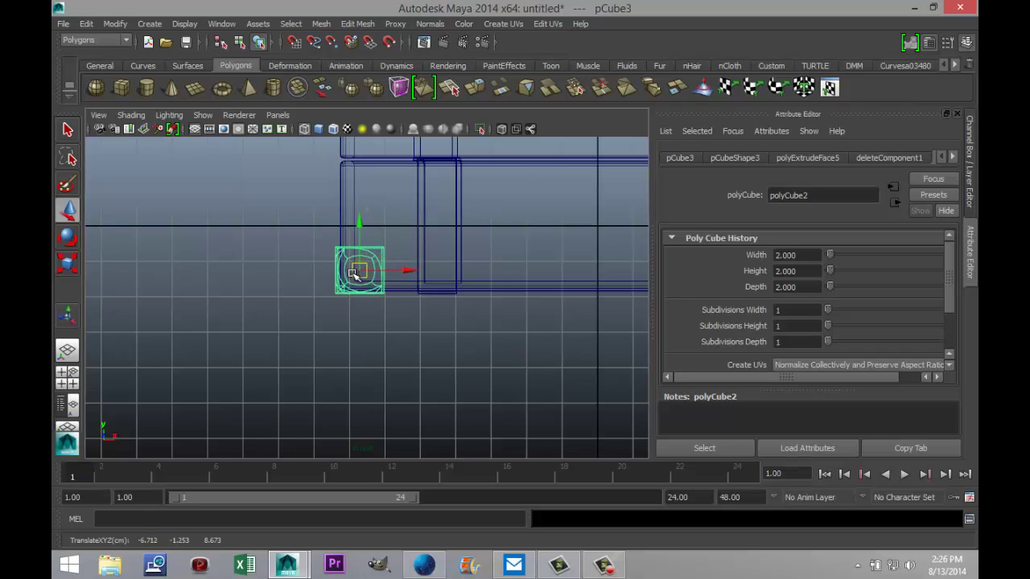
Move the corner piece along Z to about -3.284 so it wraps the box's bottom corner, and inspect the fit up close.
{"action": "left_click", "coordinate": [67, 377]}
{"action": "key", "text": "space"}
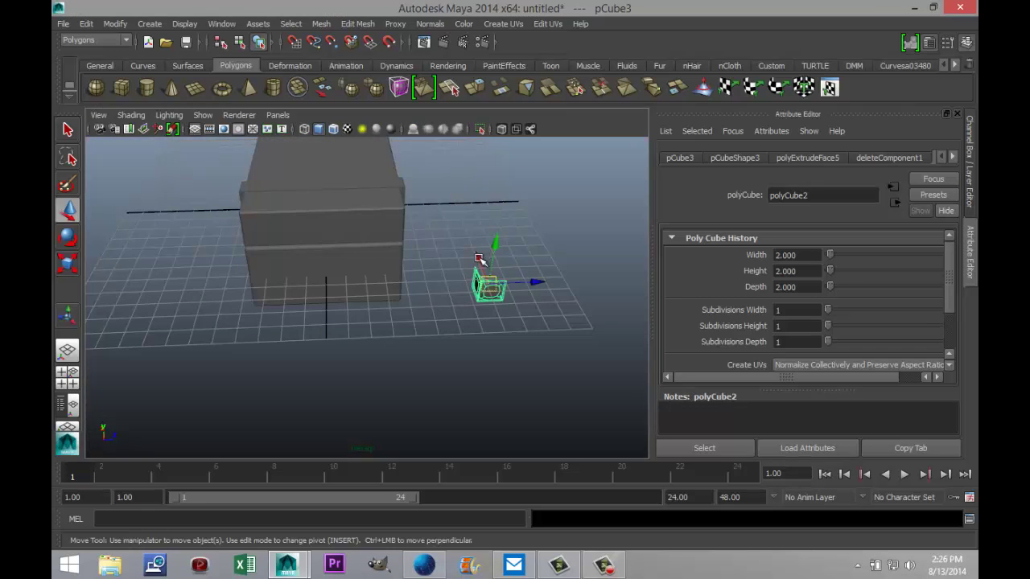
{"action": "left_click_drag", "start_coordinate": [226, 390], "coordinate": [322, 361], "text": "alt"}
{"action": "left_click_drag", "start_coordinate": [516, 274], "coordinate": [303, 308]}
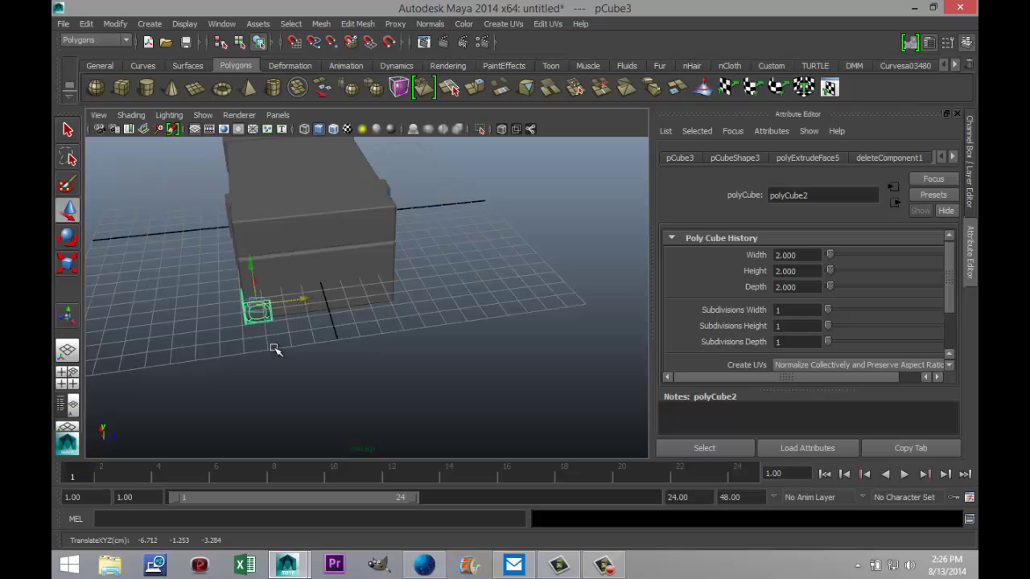
{"action": "key", "text": "f"}
{"action": "left_click", "coordinate": [495, 409]}
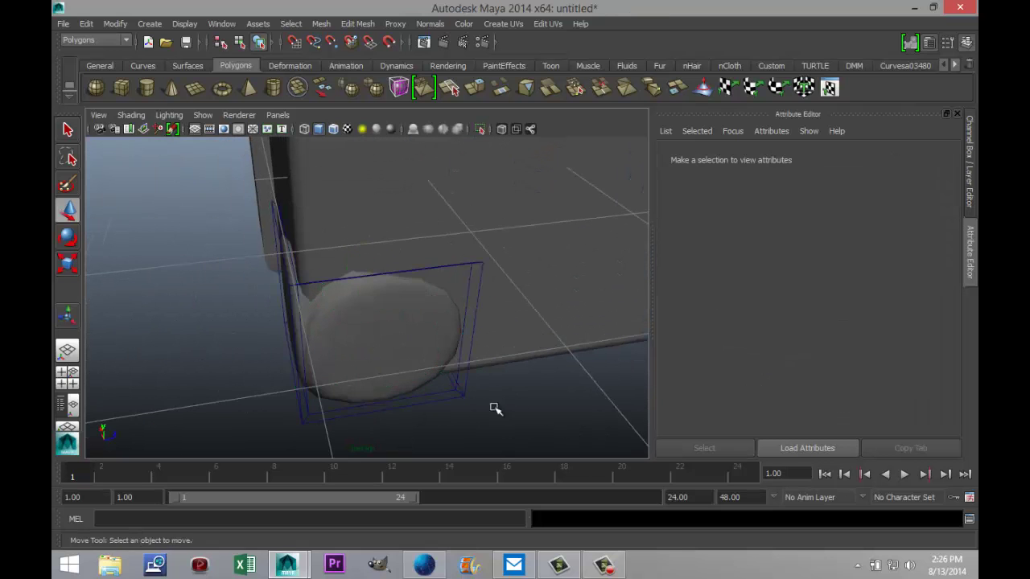
{"action": "left_click_drag", "start_coordinate": [429, 416], "coordinate": [460, 397], "text": "alt"}
{"action": "scroll", "coordinate": [460, 397], "scroll_direction": "down", "scroll_amount": 5}
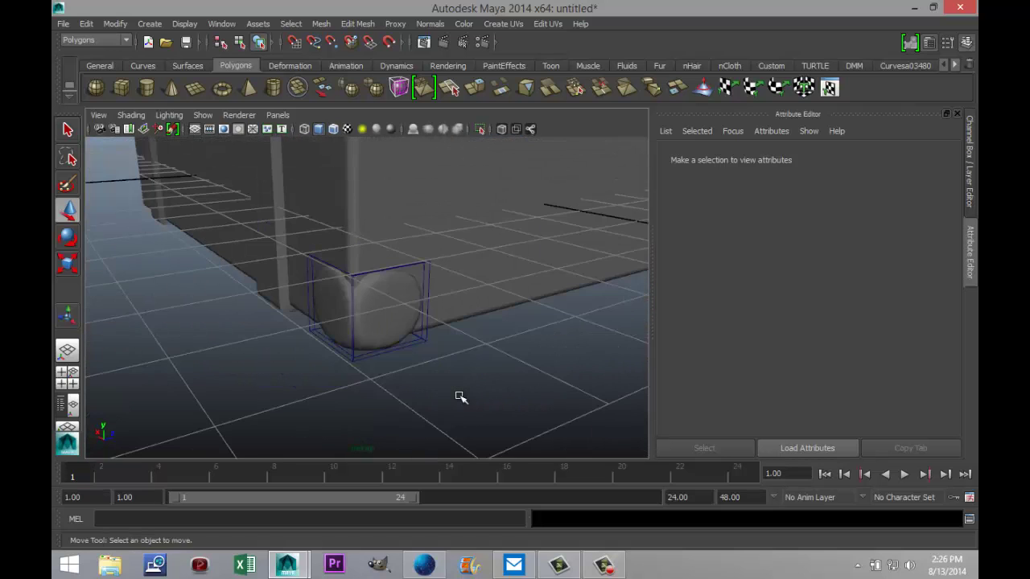
Select the corner piece fitted on the box's bottom corner and duplicate it in place.
{"action": "left_click", "coordinate": [69, 378]}
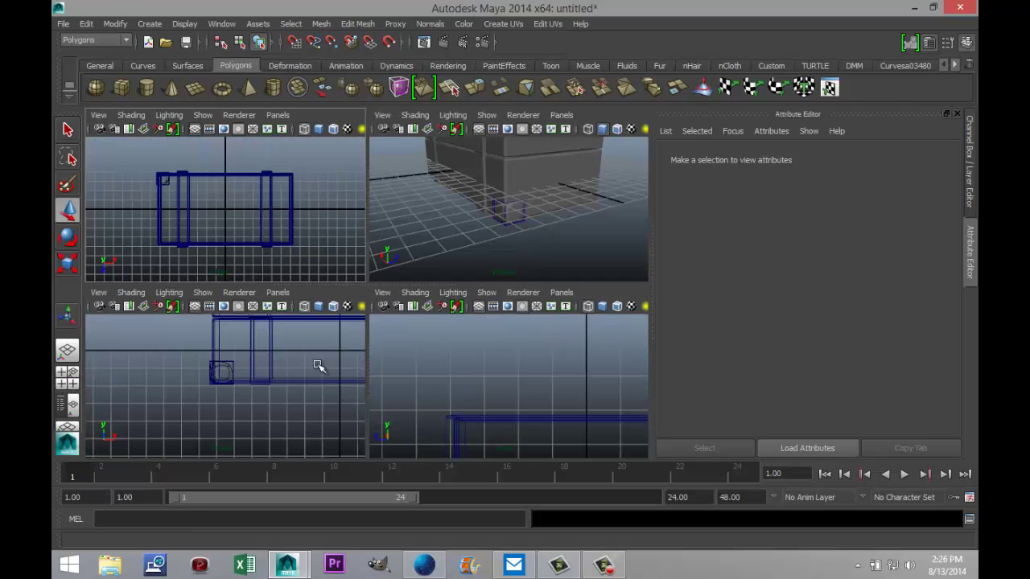
{"action": "key", "text": "space"}
{"action": "scroll", "coordinate": [385, 402], "scroll_direction": "down", "scroll_amount": 2}
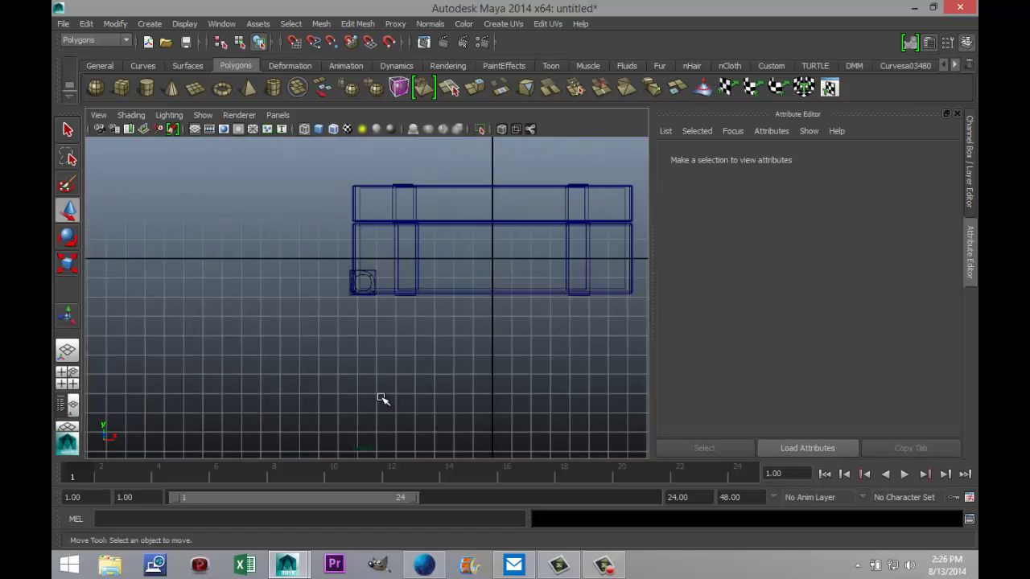
{"action": "left_click", "coordinate": [68, 379]}
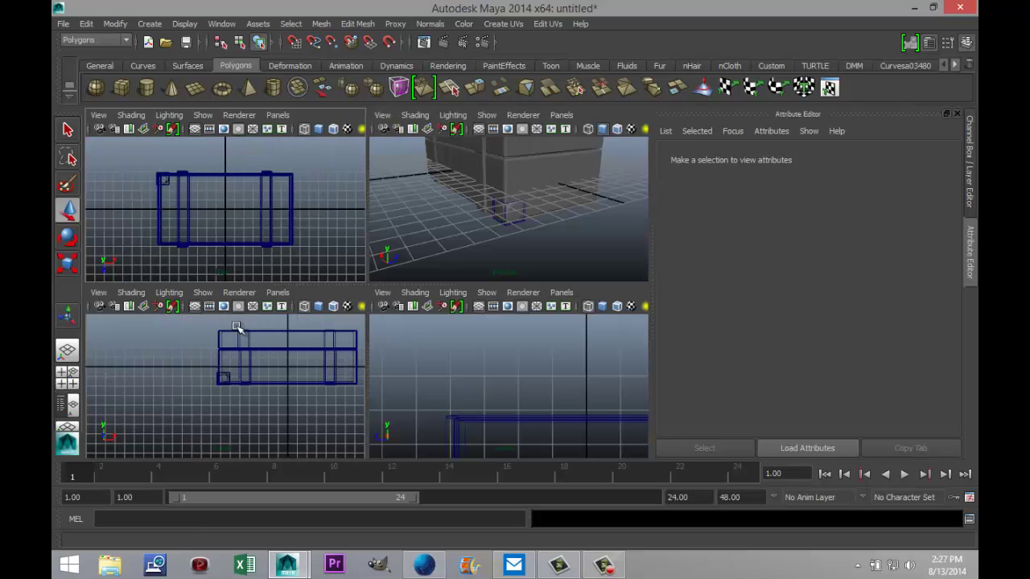
{"action": "key", "text": "space"}
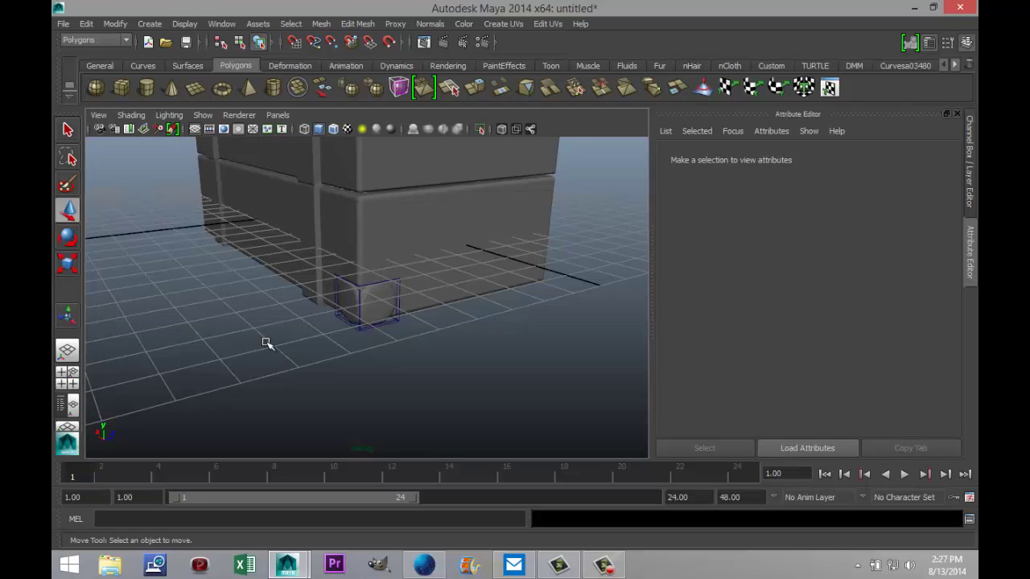
{"action": "left_click_drag", "start_coordinate": [267, 342], "coordinate": [334, 338], "text": "alt"}
{"action": "left_click", "coordinate": [354, 300]}
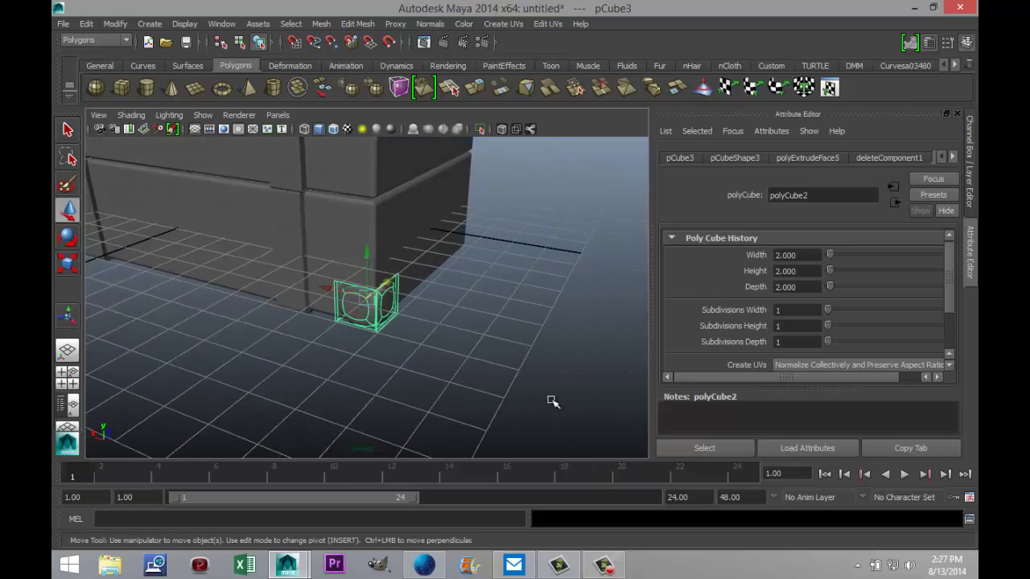
{"action": "key", "text": "ctrl+d"}
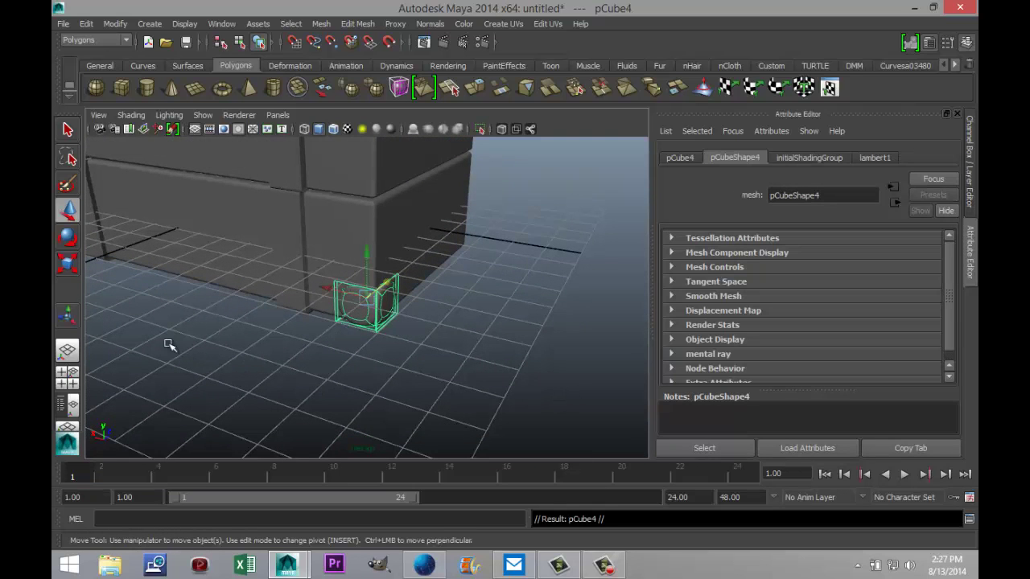
Move one of the two overlapping corner pieces along X to about 9.645, past the opposite end of the box.
{"action": "left_click_drag", "start_coordinate": [169, 344], "coordinate": [250, 364], "text": "alt"}
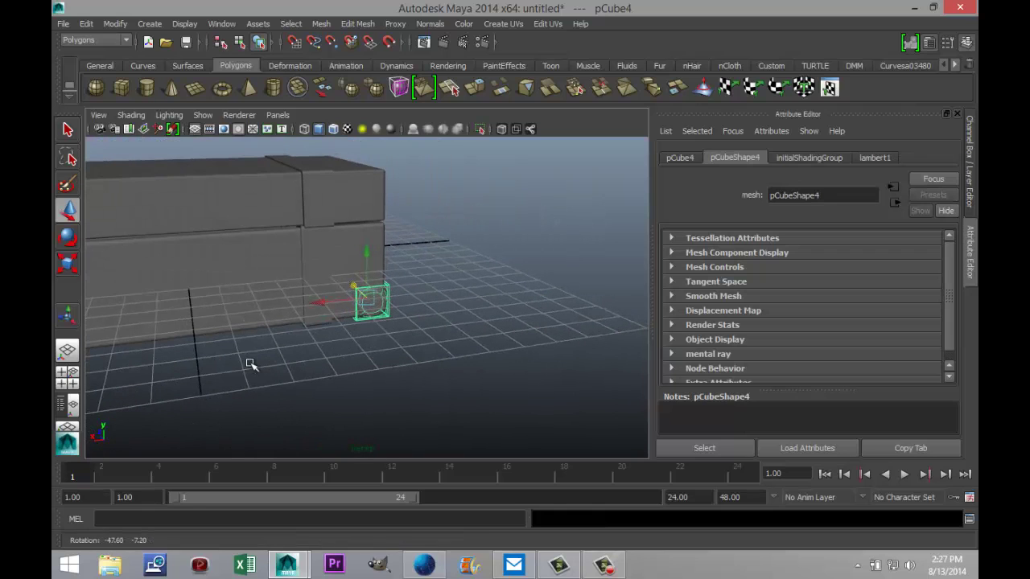
{"action": "left_click", "coordinate": [177, 321]}
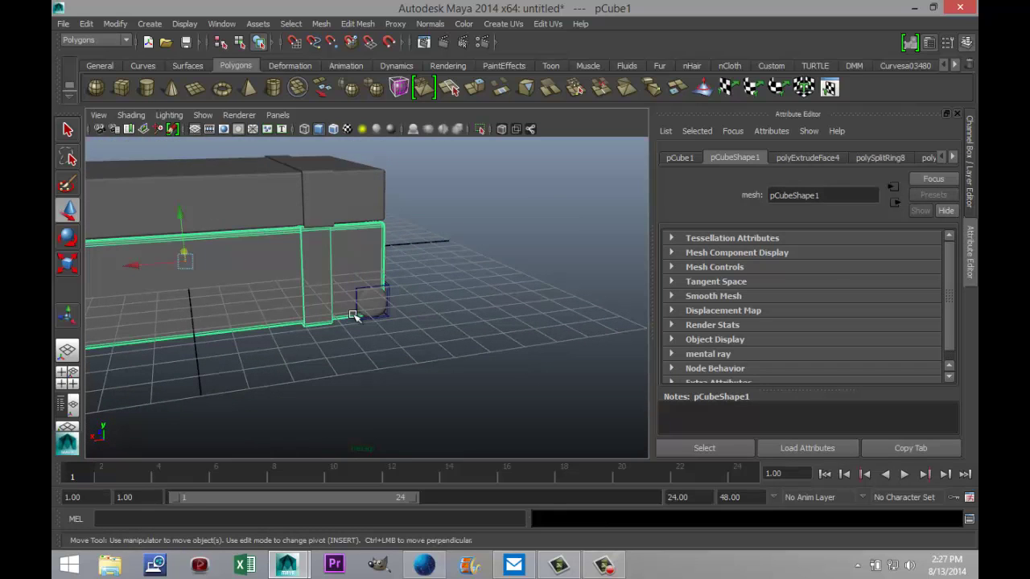
{"action": "left_click", "coordinate": [354, 316]}
{"action": "middle_click_drag", "start_coordinate": [354, 316], "coordinate": [125, 341]}
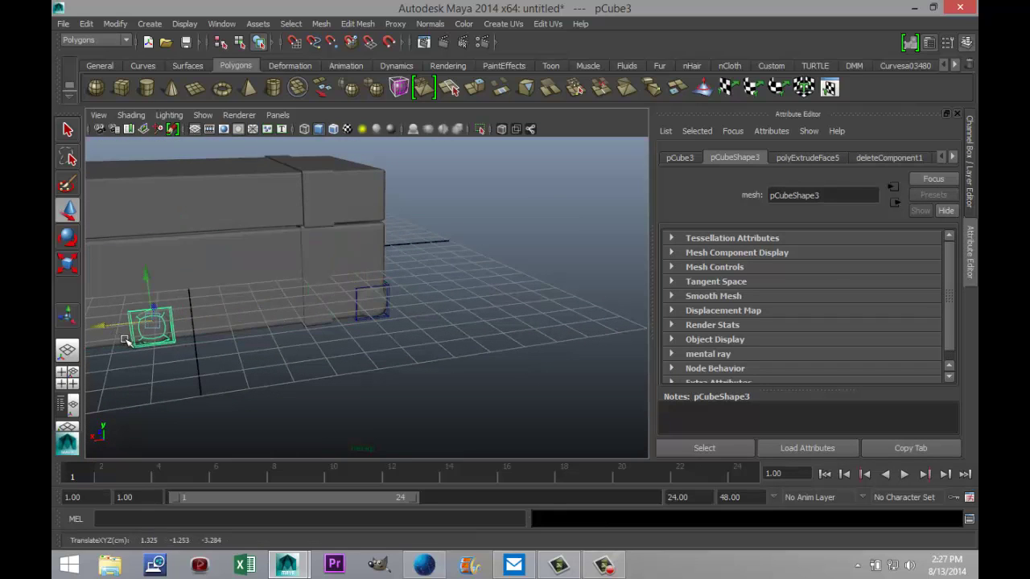
{"action": "scroll", "coordinate": [201, 347], "scroll_direction": "down", "scroll_amount": 5}
{"action": "left_click_drag", "start_coordinate": [217, 316], "coordinate": [90, 327]}
Rotate the moved corner piece about the vertical axis and set its Y rotation to exactly -90, then show all four views.
{"action": "key", "text": "e"}
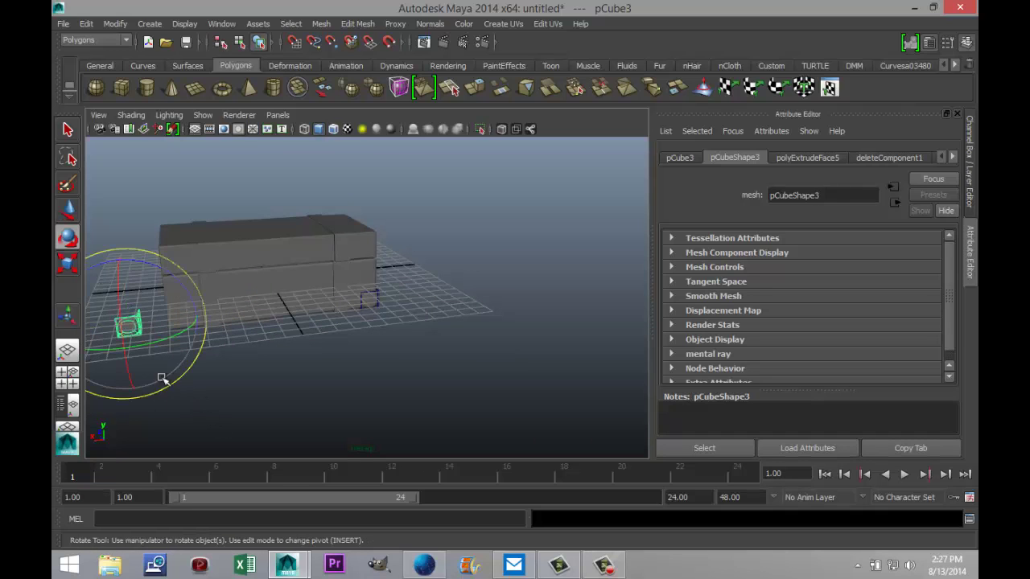
{"action": "mouse_move", "coordinate": [169, 342]}
{"action": "left_mouse_down"}
{"action": "mouse_move", "coordinate": [86, 361]}
{"action": "mouse_move", "coordinate": [174, 332]}
{"action": "mouse_move", "coordinate": [159, 350]}
{"action": "left_mouse_up"}
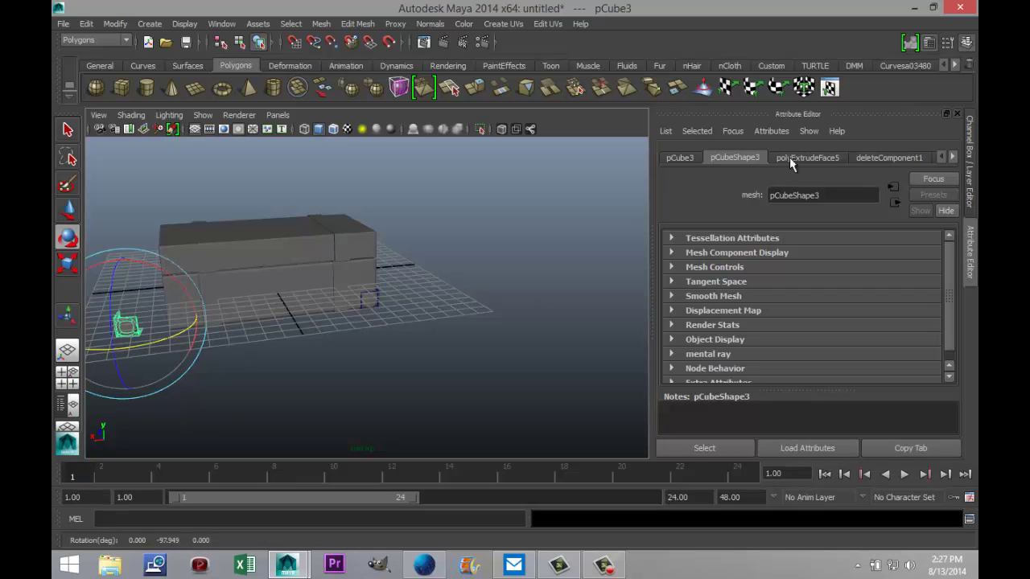
{"action": "left_click", "coordinate": [680, 158]}
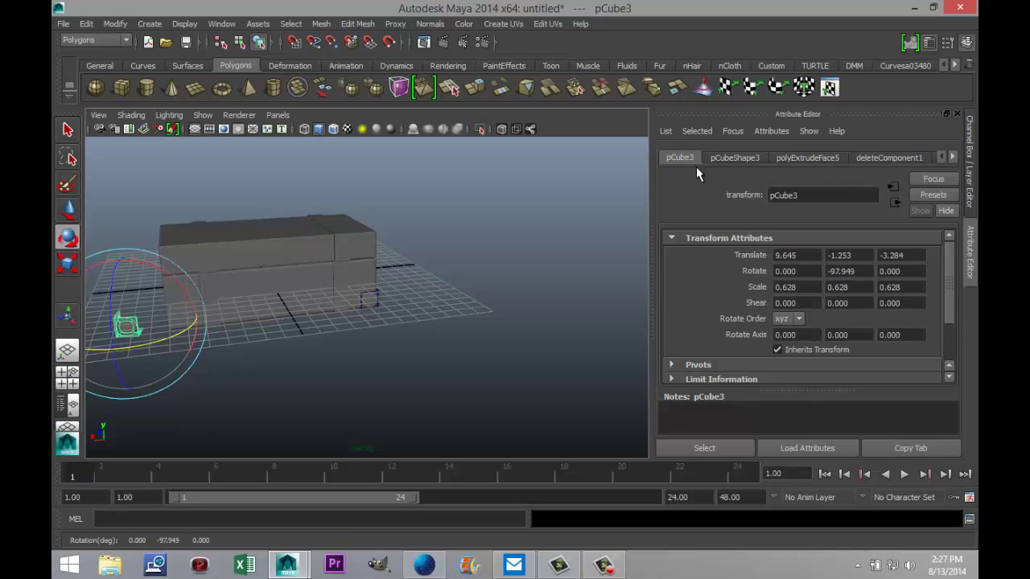
{"action": "left_click_drag", "start_coordinate": [866, 271], "coordinate": [761, 274]}
{"action": "type", "text": "-90"}
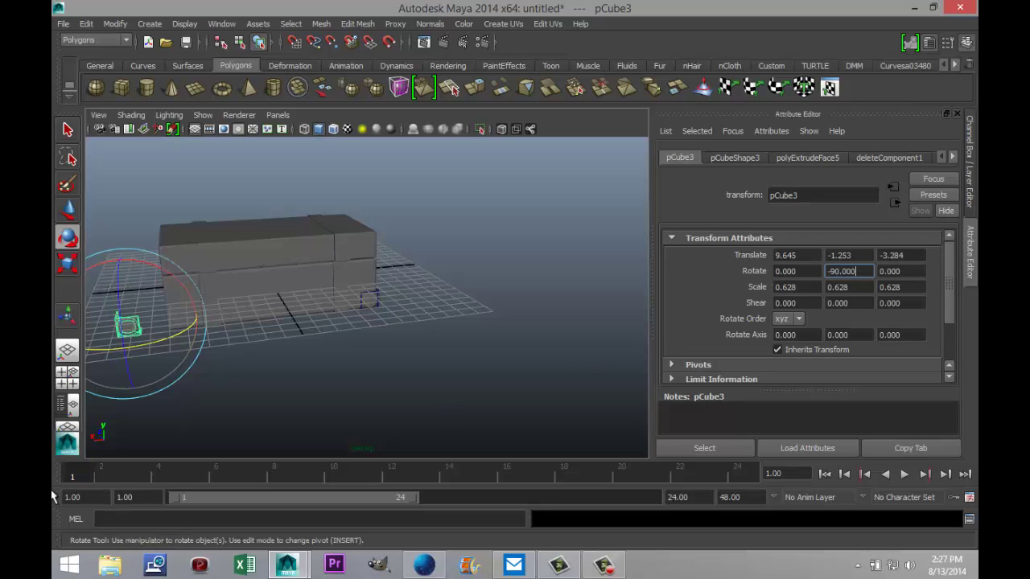
{"action": "left_click", "coordinate": [67, 377]}
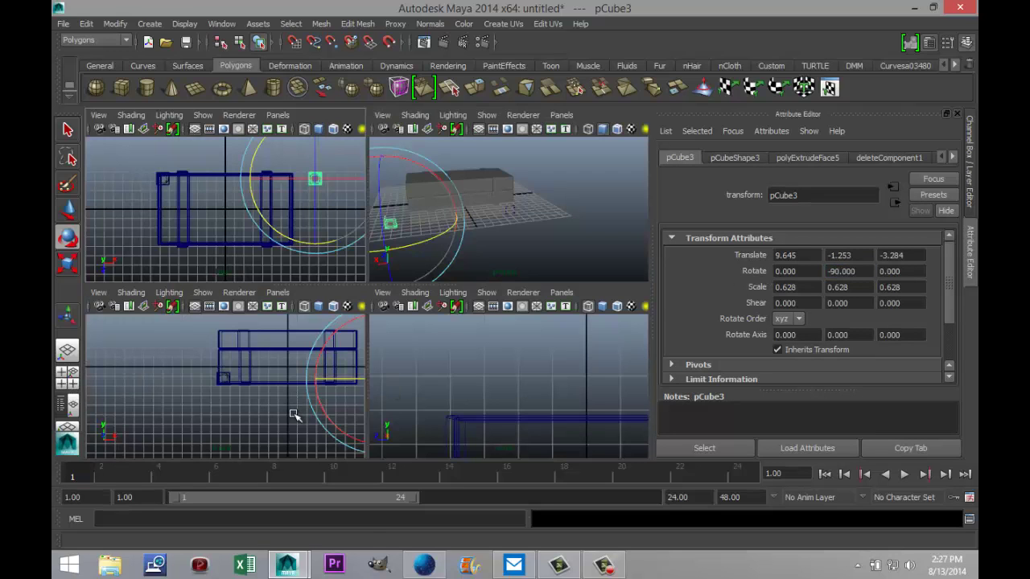
Move the rotated corner piece along X to about 6.666 so it wraps the opposite bottom corner of the box.
{"action": "key", "text": "space"}
{"action": "scroll", "coordinate": [356, 410], "scroll_direction": "down", "scroll_amount": 1}
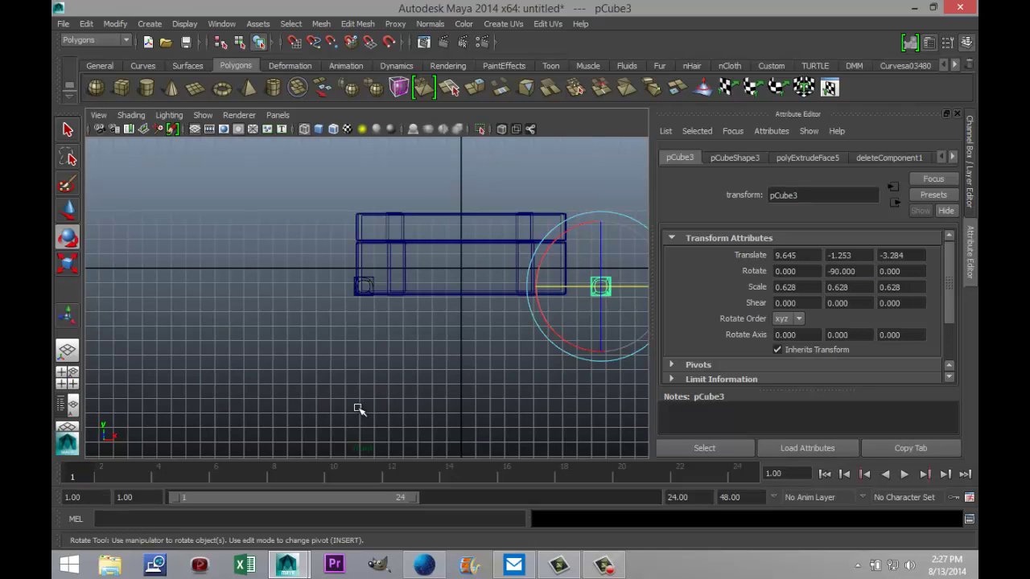
{"action": "scroll", "coordinate": [398, 405], "scroll_direction": "up", "scroll_amount": 1}
{"action": "key", "text": "f"}
{"action": "scroll", "coordinate": [483, 334], "scroll_direction": "down", "scroll_amount": 8}
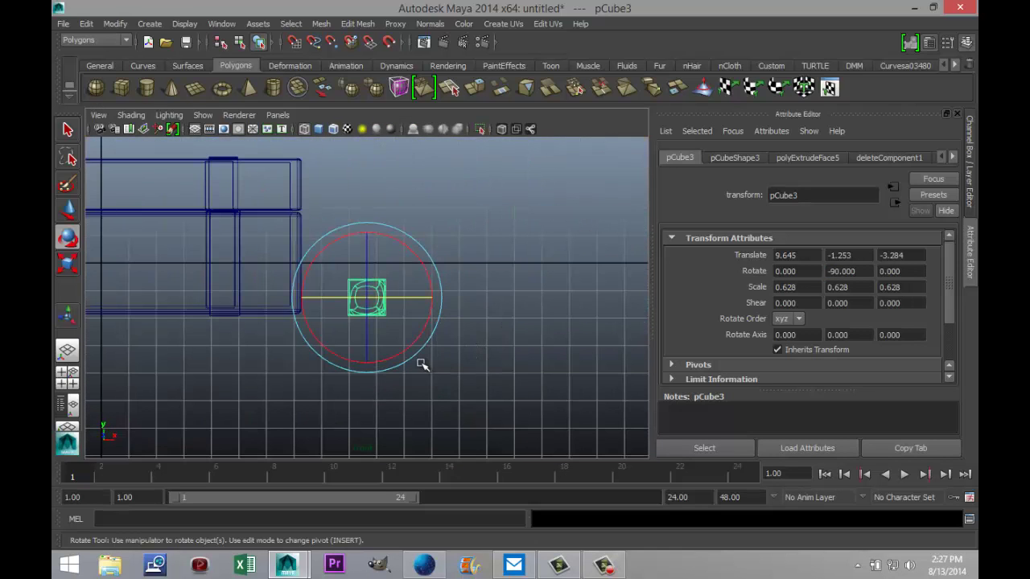
{"action": "key", "text": "w"}
{"action": "left_click_drag", "start_coordinate": [413, 297], "coordinate": [336, 312]}
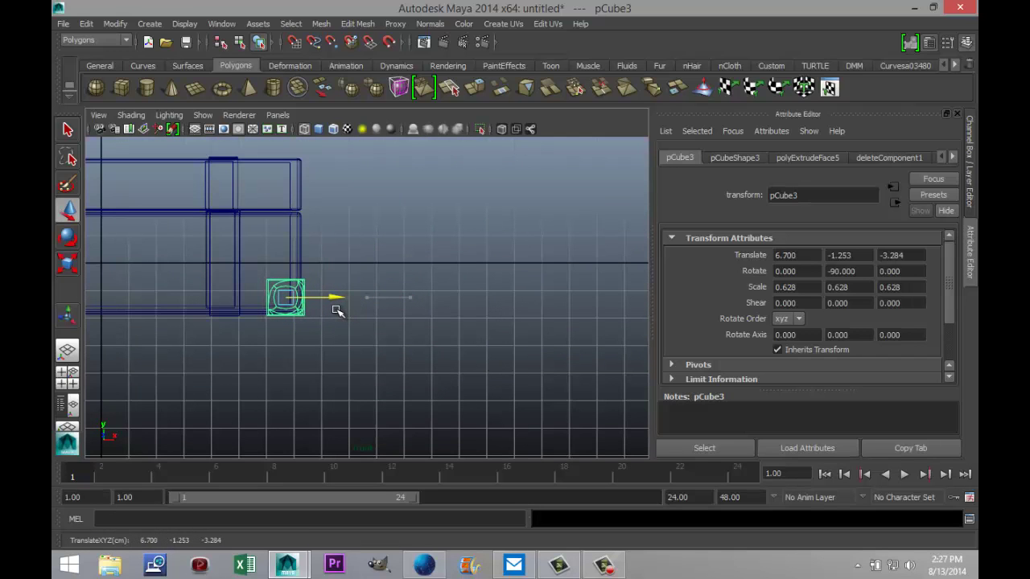
{"action": "scroll", "coordinate": [336, 311], "scroll_direction": "up", "scroll_amount": 5}
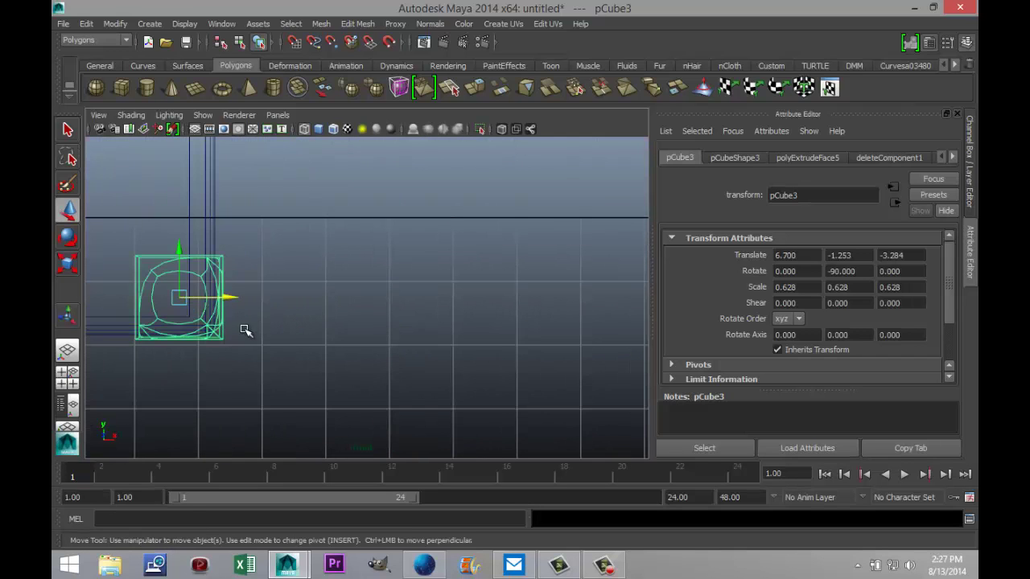
{"action": "middle_click_drag", "start_coordinate": [239, 336], "coordinate": [384, 369], "text": "alt"}
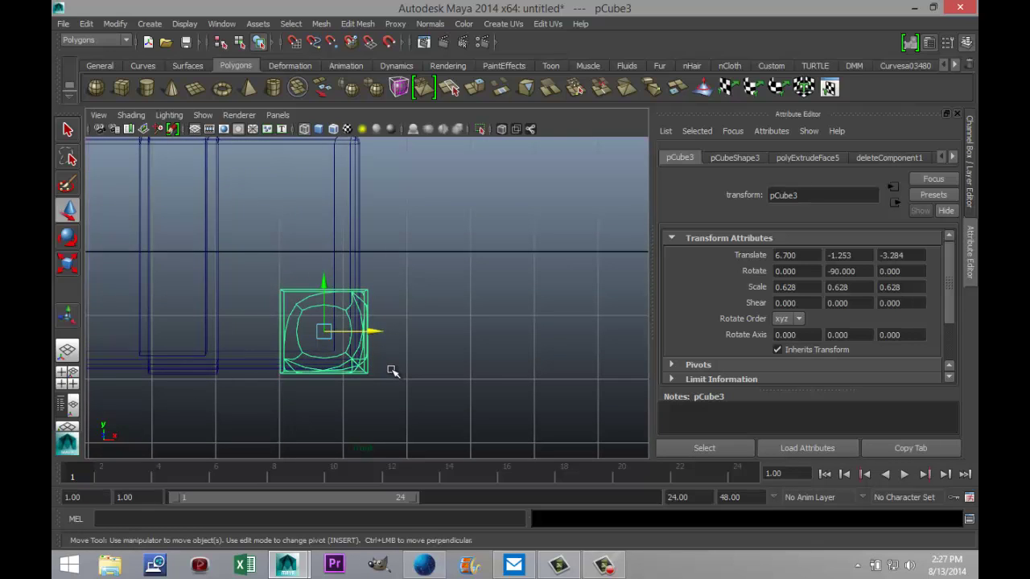
{"action": "key", "text": "5"}
{"action": "left_click_drag", "start_coordinate": [373, 332], "coordinate": [368, 332]}
{"action": "left_click", "coordinate": [69, 387]}
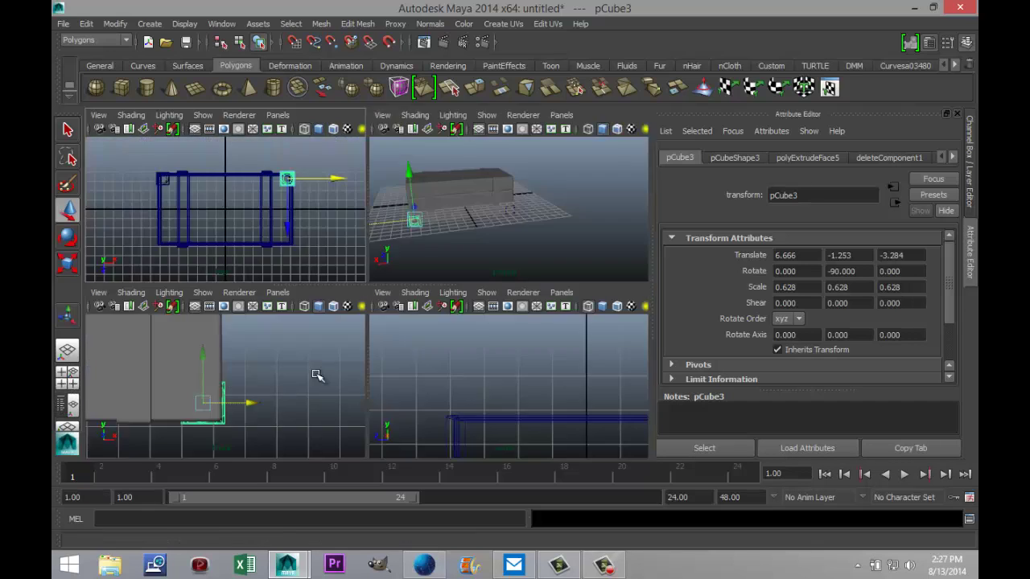
Duplicate the newly fitted bottom corner piece and move the copy along Z to about 5.318, past the box's other side.
{"action": "key", "text": "space"}
{"action": "left_click_drag", "start_coordinate": [283, 394], "coordinate": [329, 391], "text": "alt"}
{"action": "left_click", "coordinate": [375, 364]}
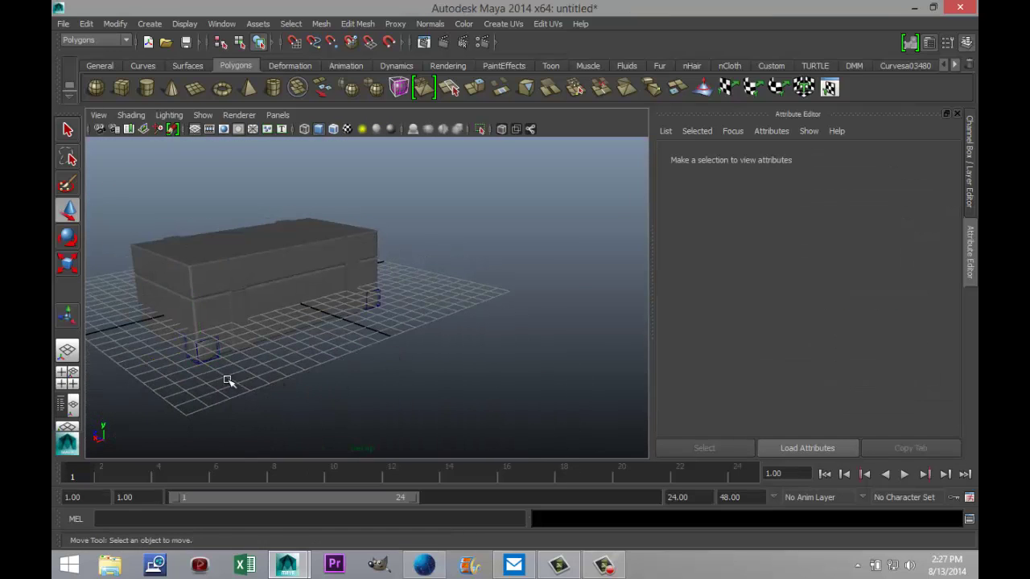
{"action": "left_click_drag", "start_coordinate": [227, 380], "coordinate": [402, 373], "text": "alt"}
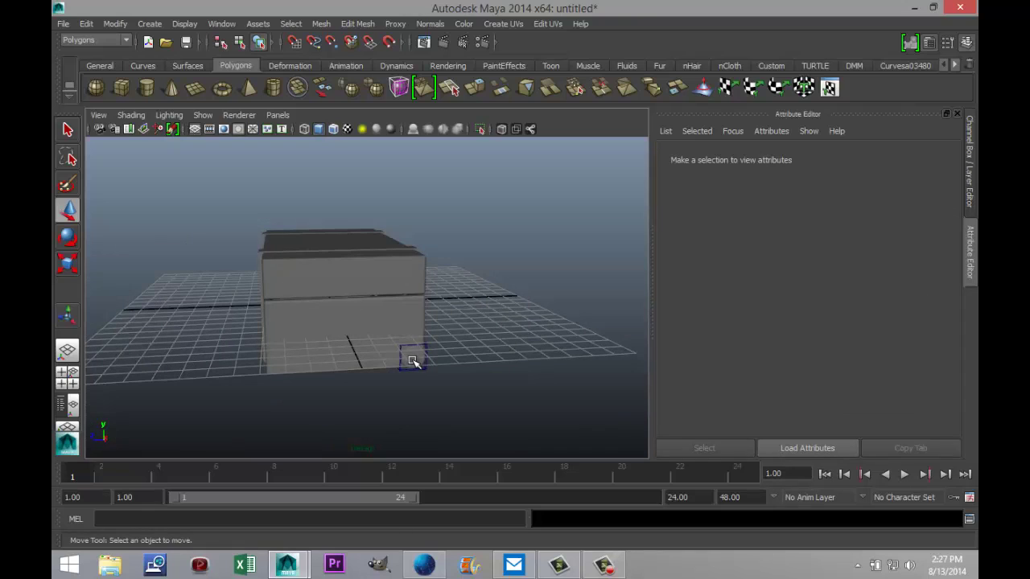
{"action": "left_click", "coordinate": [412, 362]}
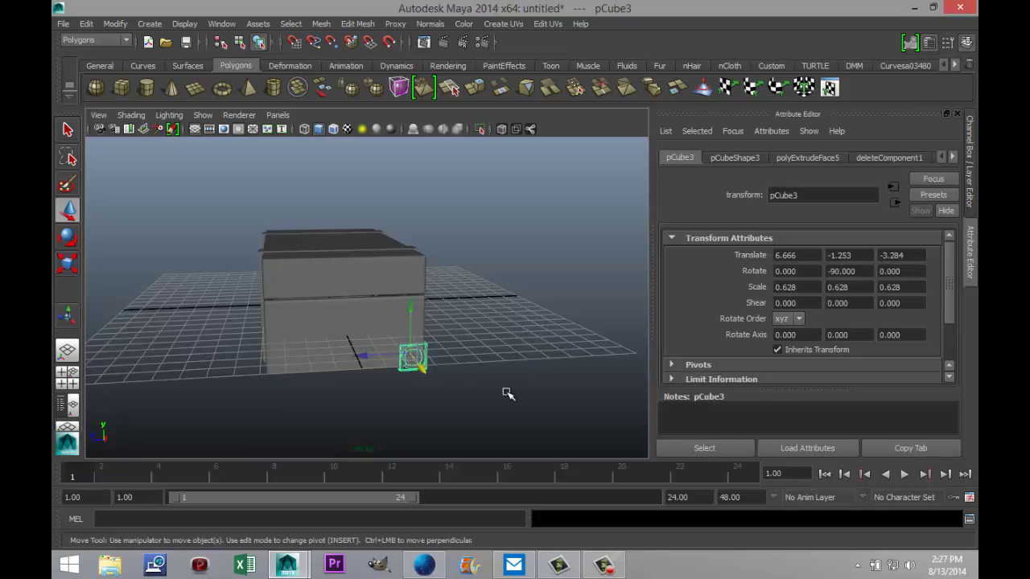
{"action": "key", "text": "ctrl+d"}
{"action": "left_click_drag", "start_coordinate": [359, 356], "coordinate": [187, 376]}
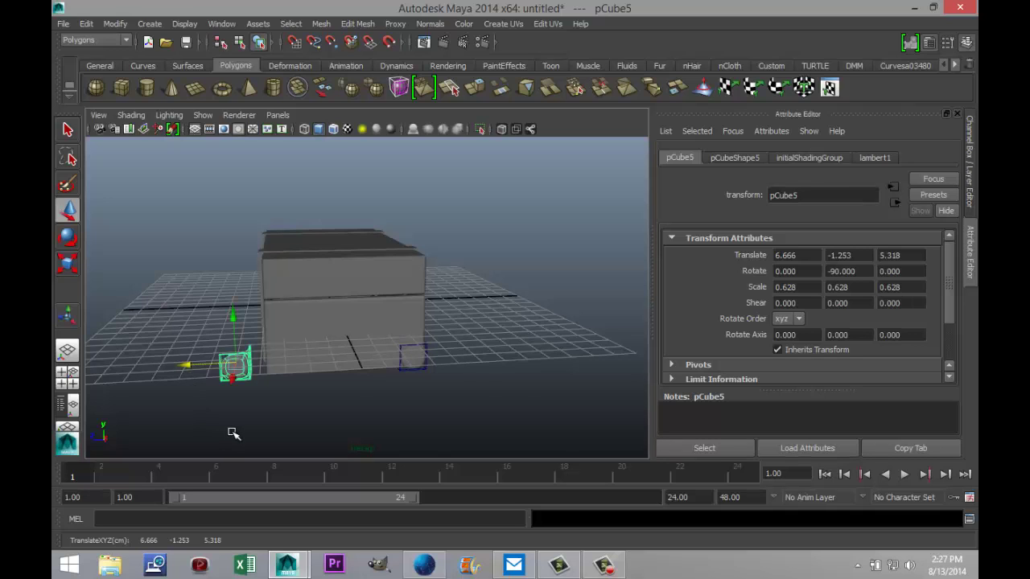
{"action": "left_click_drag", "start_coordinate": [233, 434], "coordinate": [333, 406], "text": "alt"}
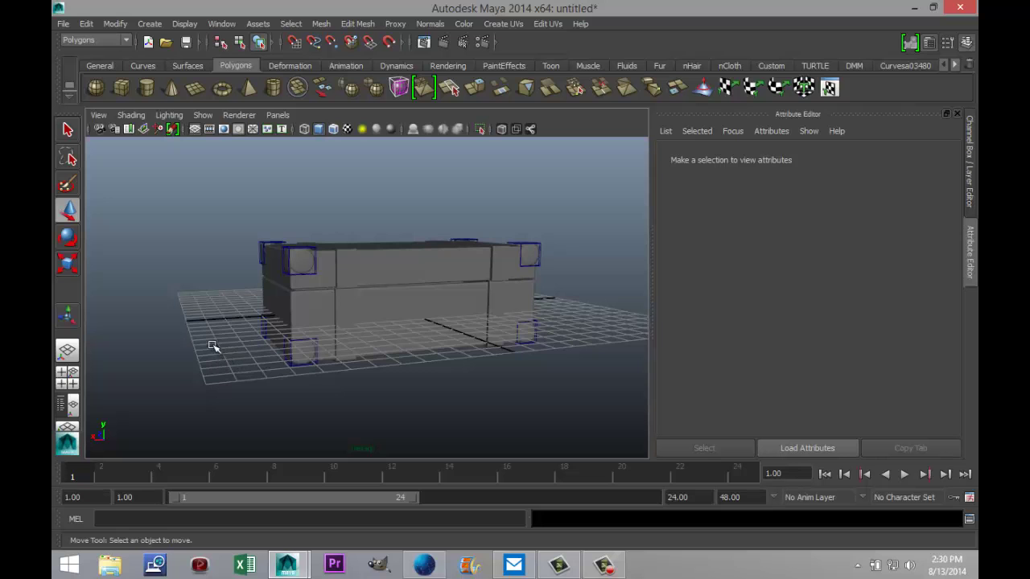
Draw a thin, flat rectangular polygon cube on the grid in front of the box, at about X -5.648 and Z 8.361.
{"action": "left_click_drag", "start_coordinate": [201, 340], "coordinate": [462, 269], "text": "alt"}
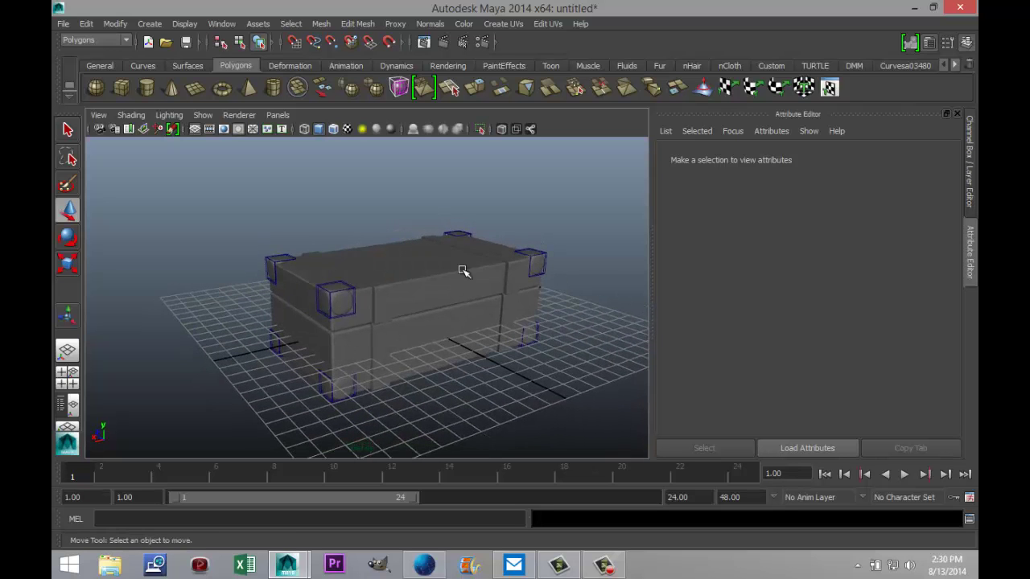
{"action": "left_click_drag", "start_coordinate": [475, 362], "coordinate": [458, 354], "text": "alt"}
{"action": "left_click_drag", "start_coordinate": [314, 367], "coordinate": [534, 351], "text": "alt"}
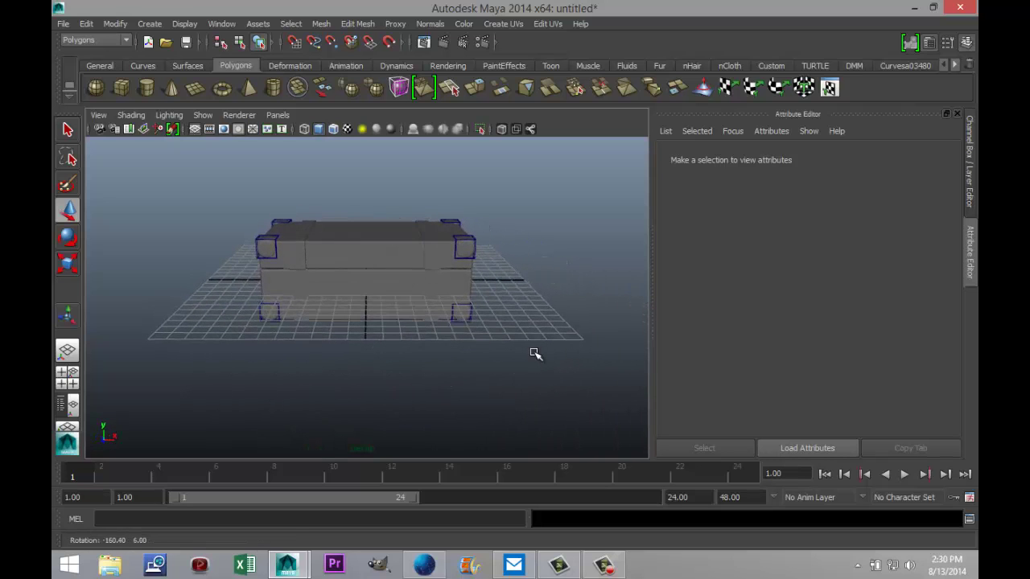
{"action": "left_click", "coordinate": [121, 89]}
{"action": "left_click_drag", "start_coordinate": [230, 329], "coordinate": [306, 360], "text": "alt"}
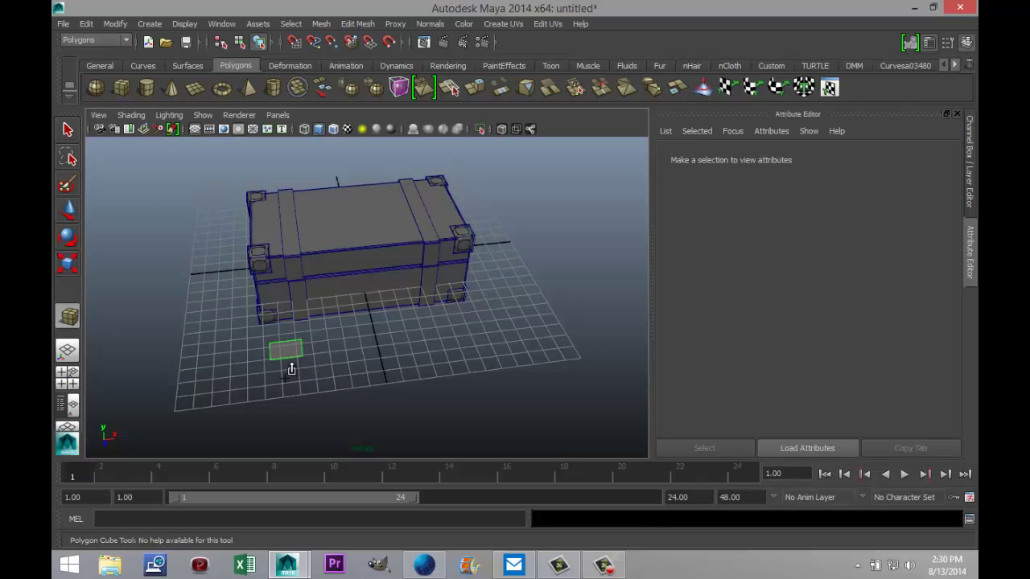
{"action": "right_click_drag", "start_coordinate": [288, 367], "coordinate": [274, 416], "text": "alt"}
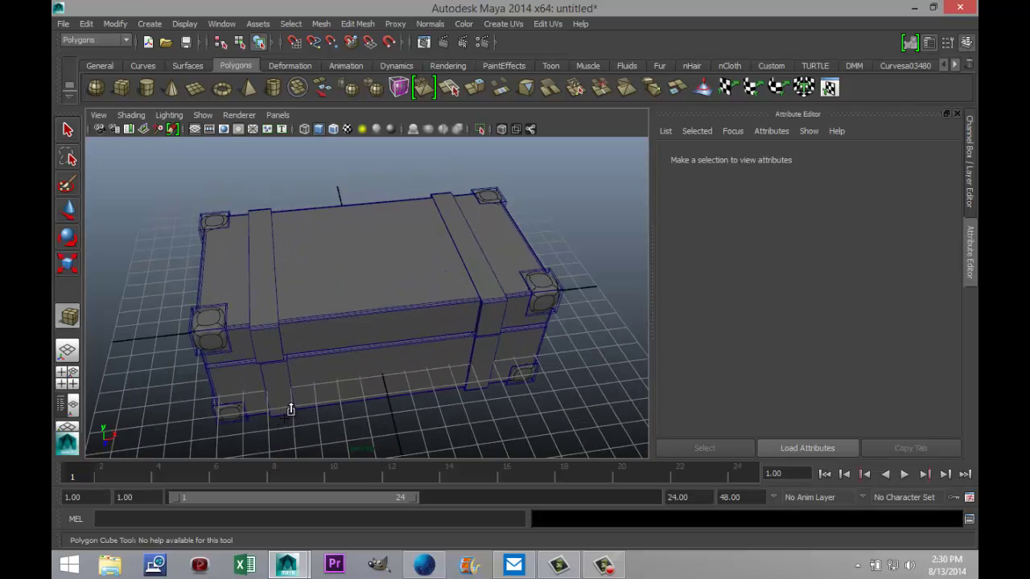
{"action": "scroll", "coordinate": [296, 400], "scroll_direction": "down", "scroll_amount": 5}
{"action": "scroll", "coordinate": [345, 346], "scroll_direction": "up", "scroll_amount": 3}
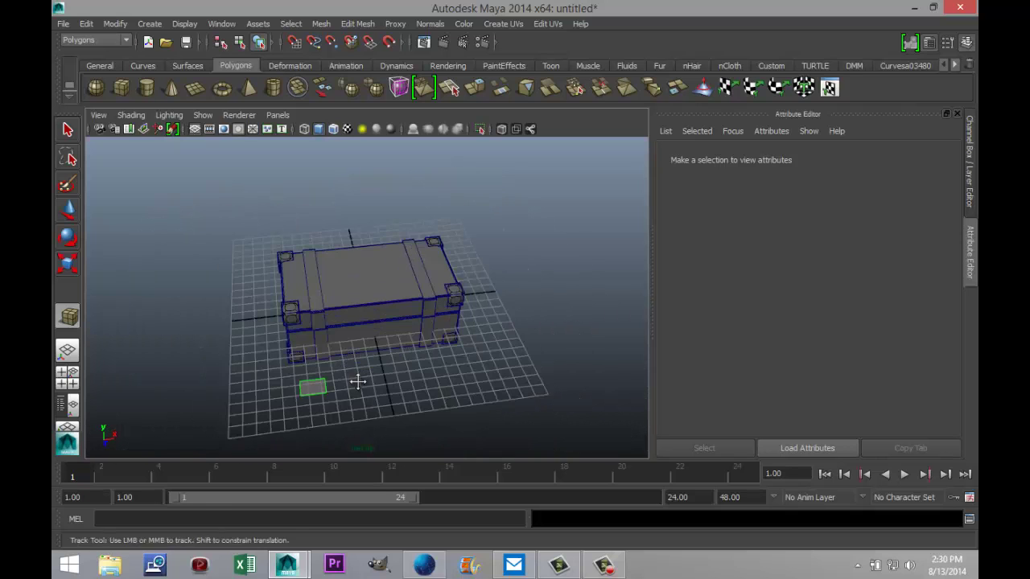
{"action": "scroll", "coordinate": [407, 284], "scroll_direction": "up", "scroll_amount": 6}
{"action": "scroll", "coordinate": [414, 295], "scroll_direction": "up", "scroll_amount": 3}
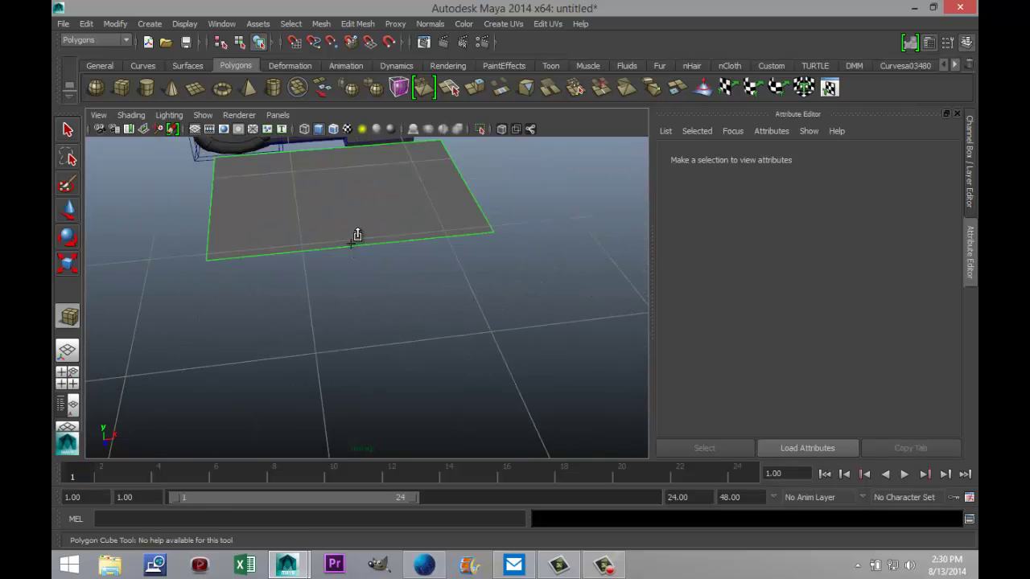
{"action": "left_click_drag", "start_coordinate": [356, 237], "coordinate": [354, 185]}
{"action": "scroll", "coordinate": [413, 276], "scroll_direction": "down", "scroll_amount": 3}
{"action": "scroll", "coordinate": [425, 311], "scroll_direction": "up", "scroll_amount": 1}
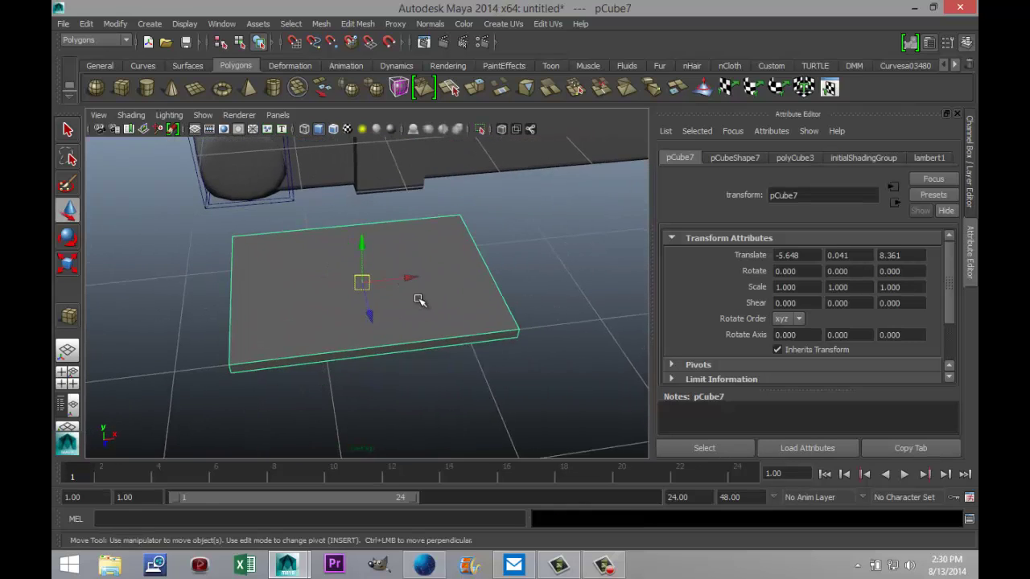
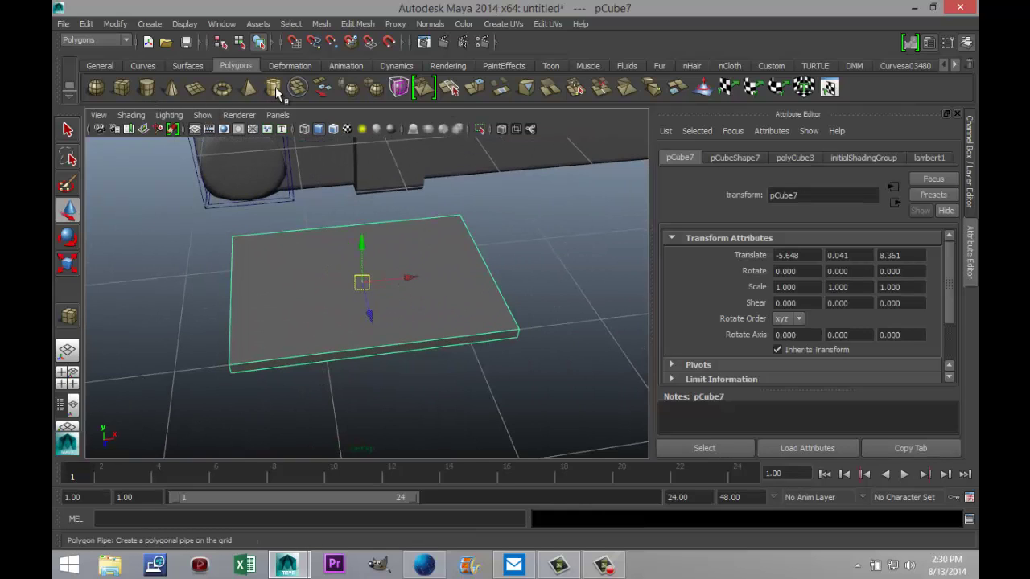
Draw a polygon pipe of about 0.901 radius and 0.762 height beside the flat plate, and set its axis subdivisions to 40.
{"action": "left_click", "coordinate": [274, 94]}
{"action": "left_click_drag", "start_coordinate": [316, 410], "coordinate": [464, 403]}
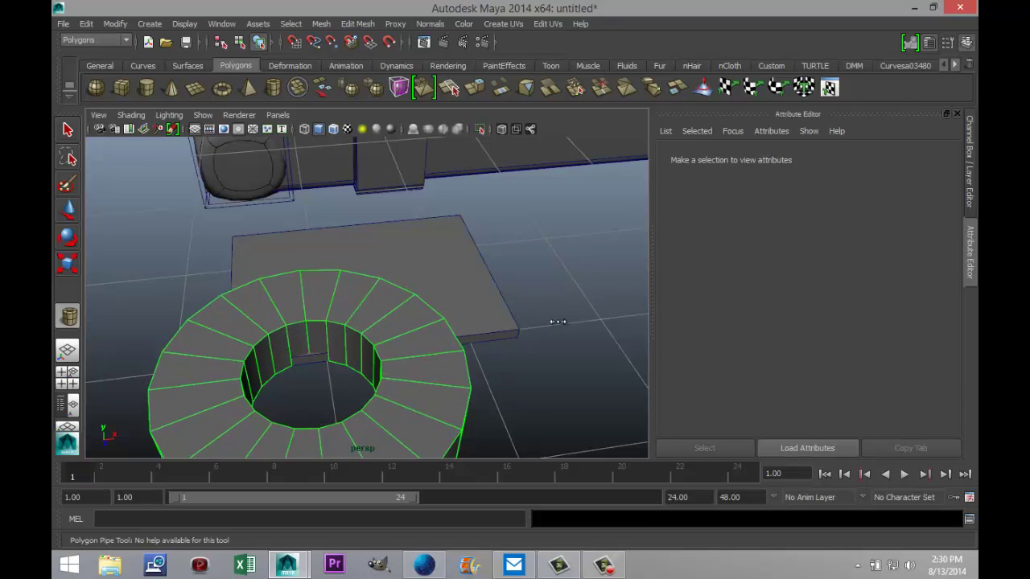
{"action": "left_click_drag", "start_coordinate": [558, 322], "coordinate": [558, 322]}
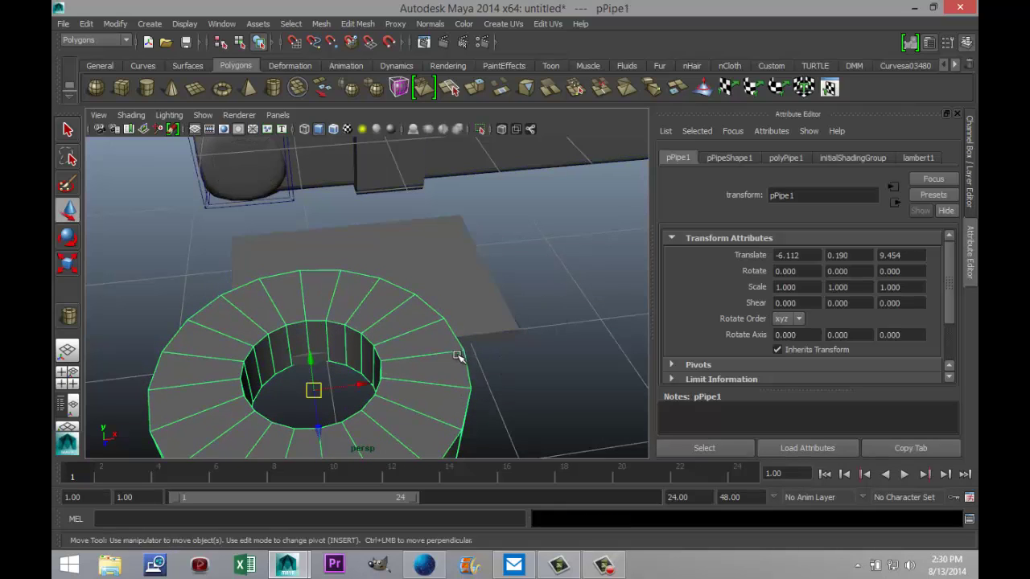
{"action": "left_click", "coordinate": [784, 158]}
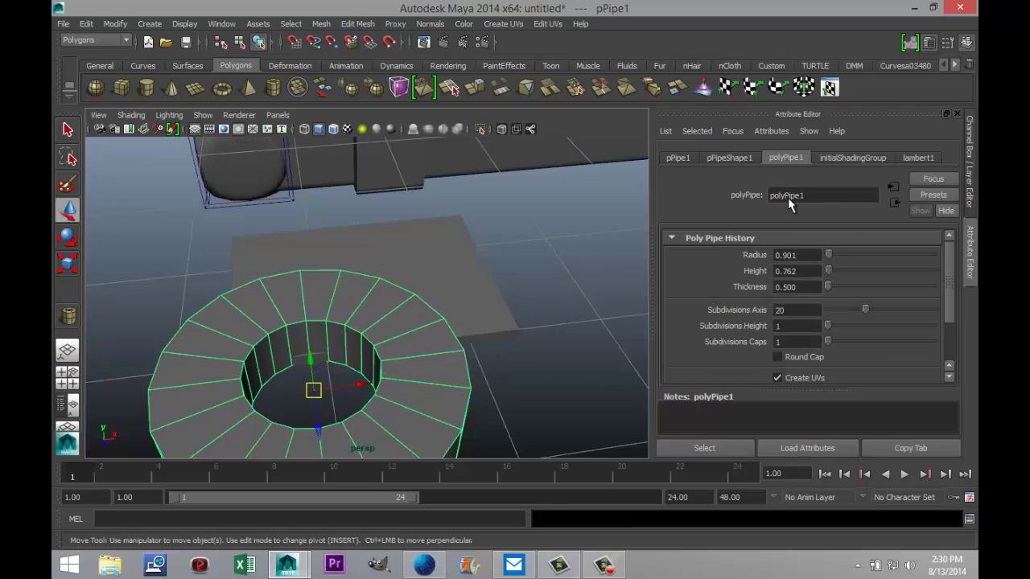
{"action": "left_click", "coordinate": [816, 310]}
{"action": "type", "text": "40"}
{"action": "key", "text": "Return"}
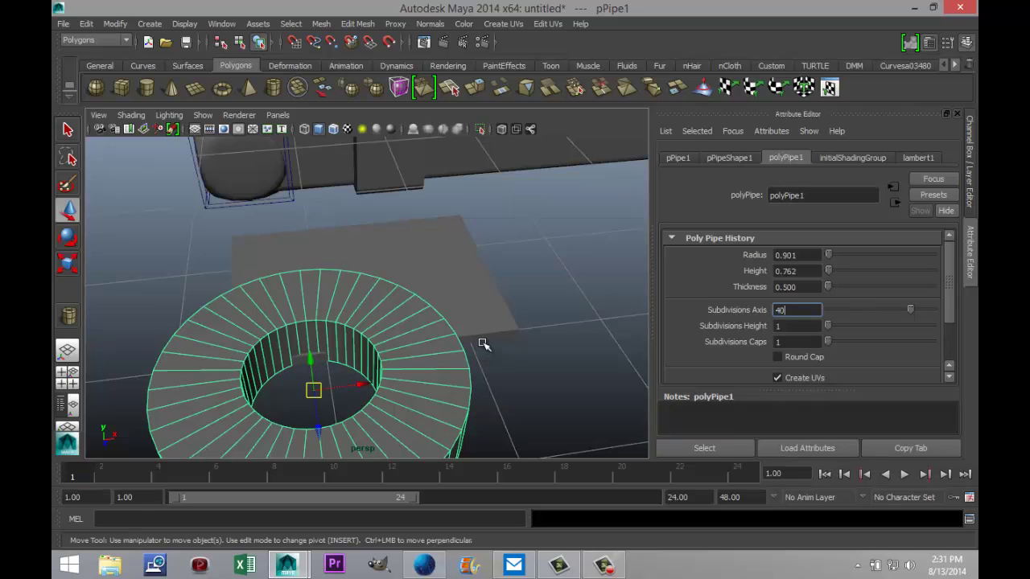
Rotate the pipe about Z to lay it on its side and set its Z rotation to exactly -90.
{"action": "left_click", "coordinate": [546, 386]}
{"action": "left_click", "coordinate": [427, 378]}
{"action": "key", "text": "e"}
{"action": "left_click_drag", "start_coordinate": [276, 360], "coordinate": [388, 349]}
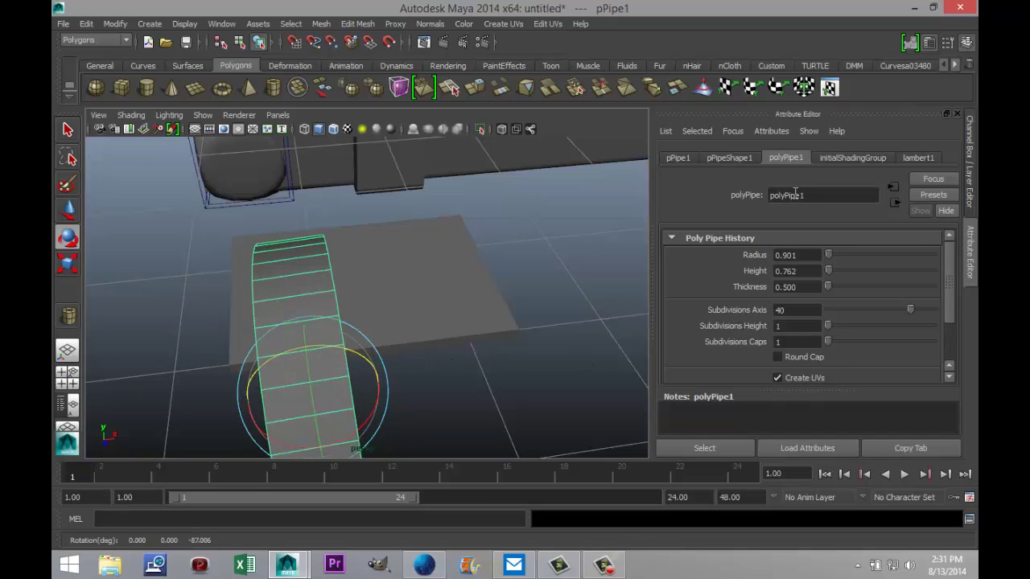
{"action": "left_click", "coordinate": [735, 159]}
{"action": "left_click", "coordinate": [684, 157]}
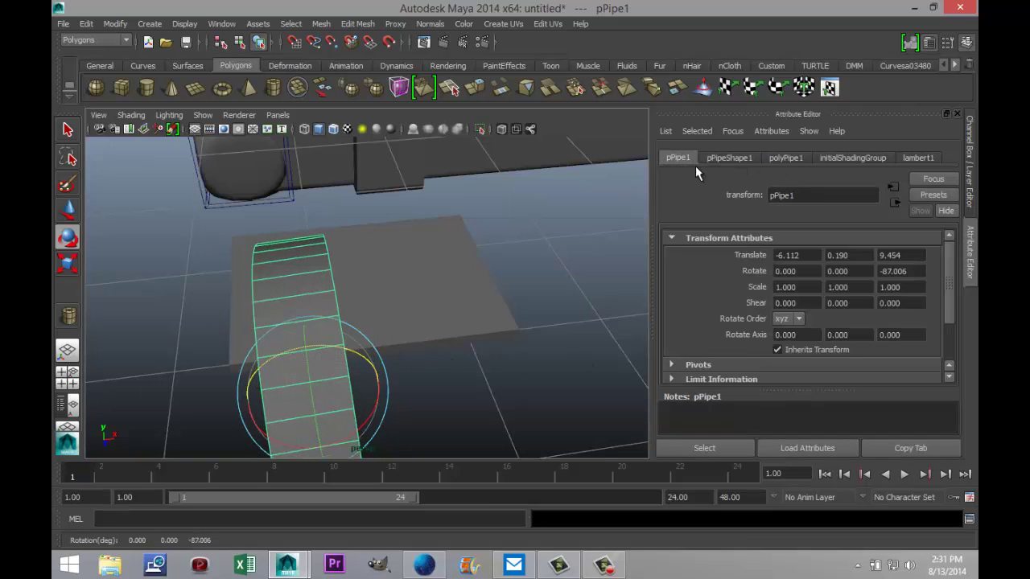
{"action": "left_click", "coordinate": [898, 271]}
{"action": "type", "text": "-90"}
{"action": "key", "text": "Return"}
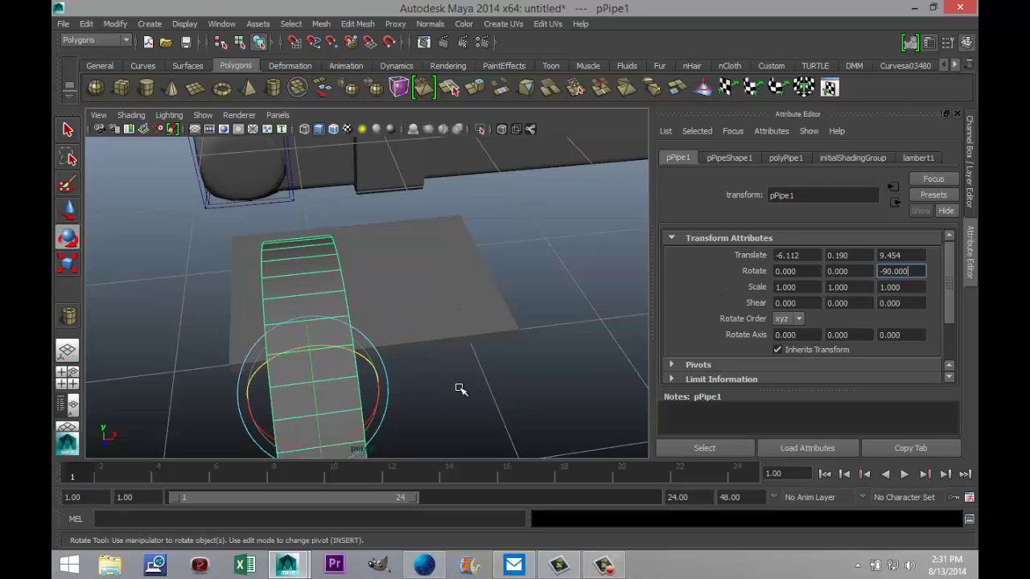
Scale the pipe down uniformly to about 0.122 and frame it beside the plate.
{"action": "left_click", "coordinate": [379, 356]}
{"action": "left_click", "coordinate": [373, 367]}
{"action": "key", "text": "r"}
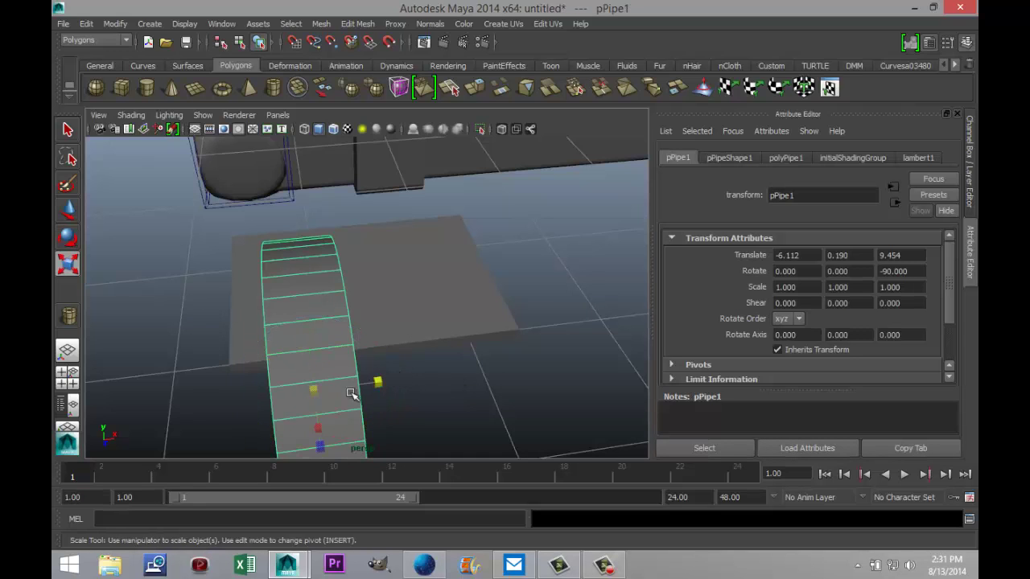
{"action": "left_click_drag", "start_coordinate": [316, 390], "coordinate": [266, 391]}
{"action": "scroll", "coordinate": [198, 439], "scroll_direction": "up", "scroll_amount": 3}
{"action": "key", "text": "f"}
{"action": "scroll", "coordinate": [266, 392], "scroll_direction": "down", "scroll_amount": 4}
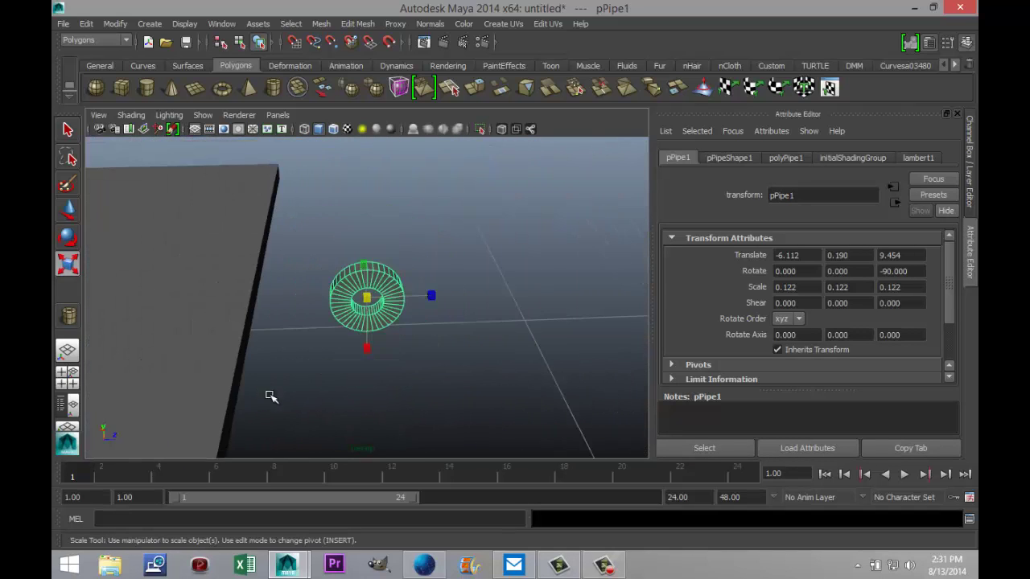
Move the pipe to about Z 9.122 and Y 0.041 so it is centred on the thickness of the plate's front edge.
{"action": "key", "text": "w"}
{"action": "left_click_drag", "start_coordinate": [415, 299], "coordinate": [311, 315]}
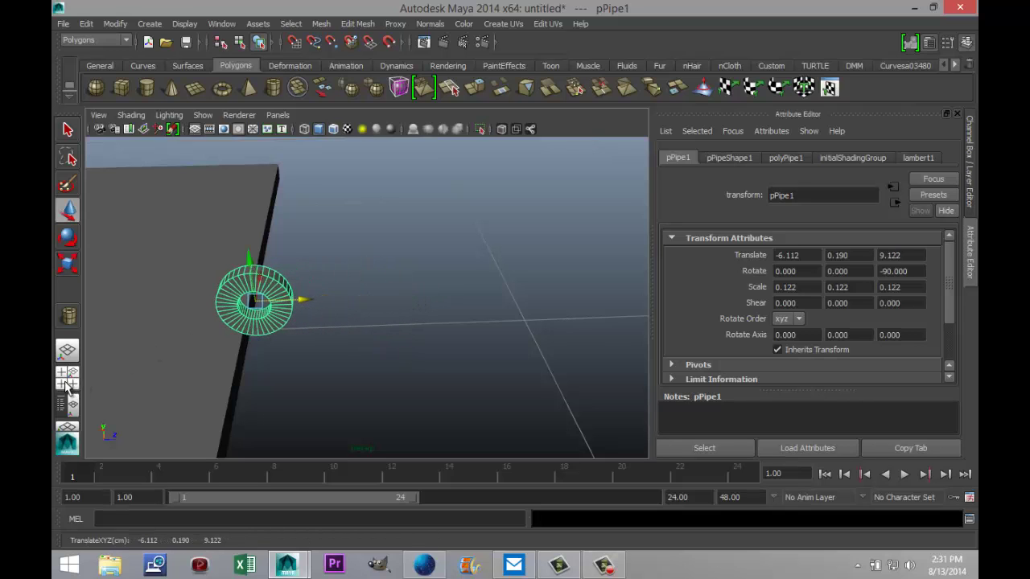
{"action": "left_click", "coordinate": [67, 373]}
{"action": "key", "text": "f"}
{"action": "key", "text": "f"}
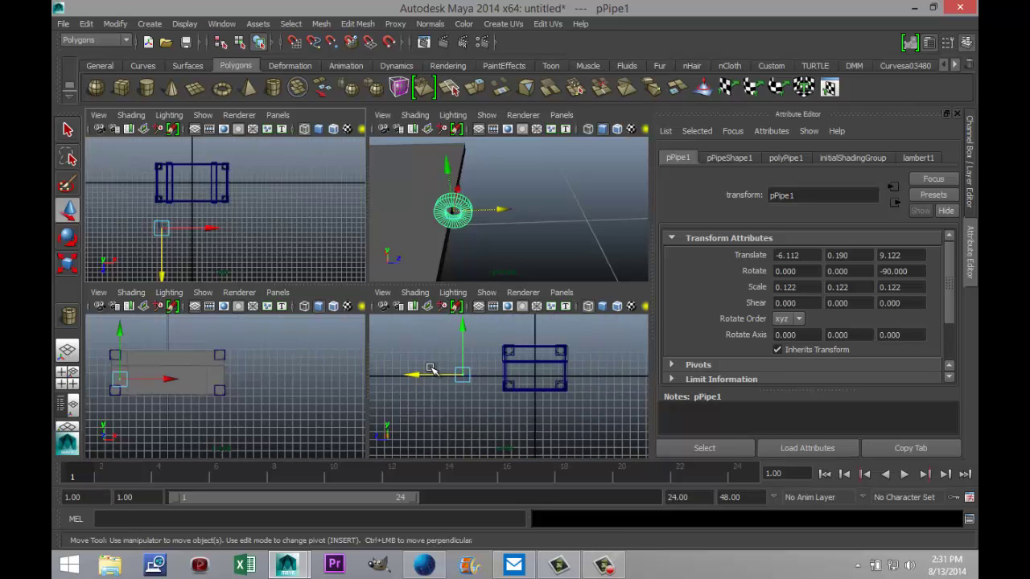
{"action": "key", "text": "space"}
{"action": "left_click_drag", "start_coordinate": [448, 407], "coordinate": [398, 375], "text": "alt"}
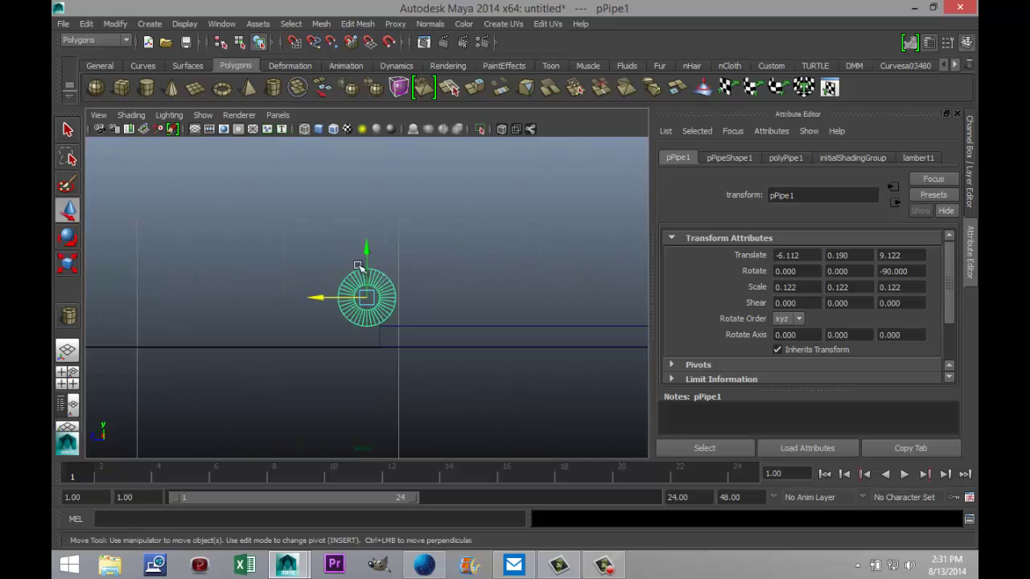
{"action": "left_click_drag", "start_coordinate": [365, 246], "coordinate": [378, 289]}
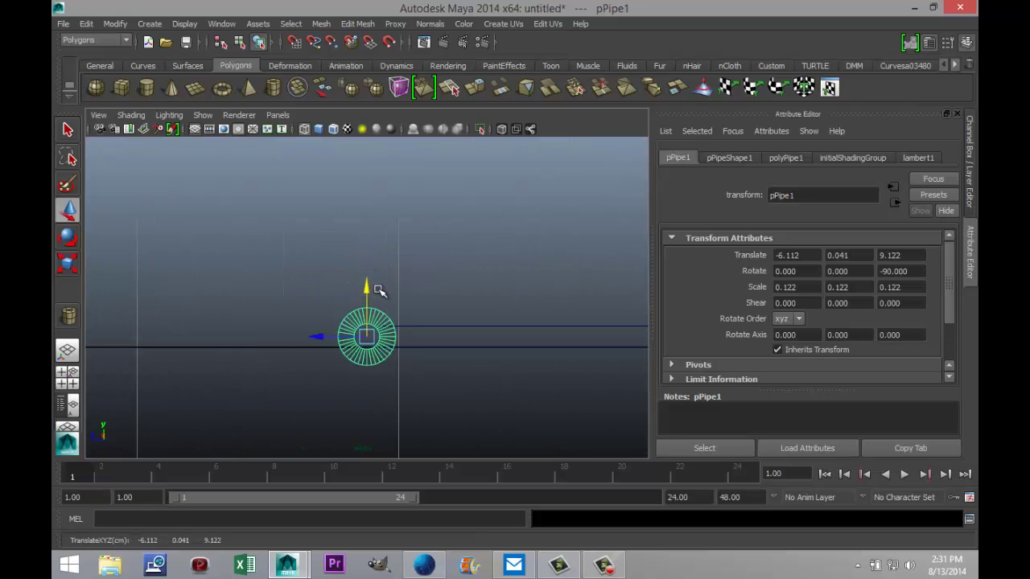
Stretch the pipe lengthwise along the plate's front edge to a Y scale of about 1.418.
{"action": "left_click", "coordinate": [63, 378]}
{"action": "key", "text": "space"}
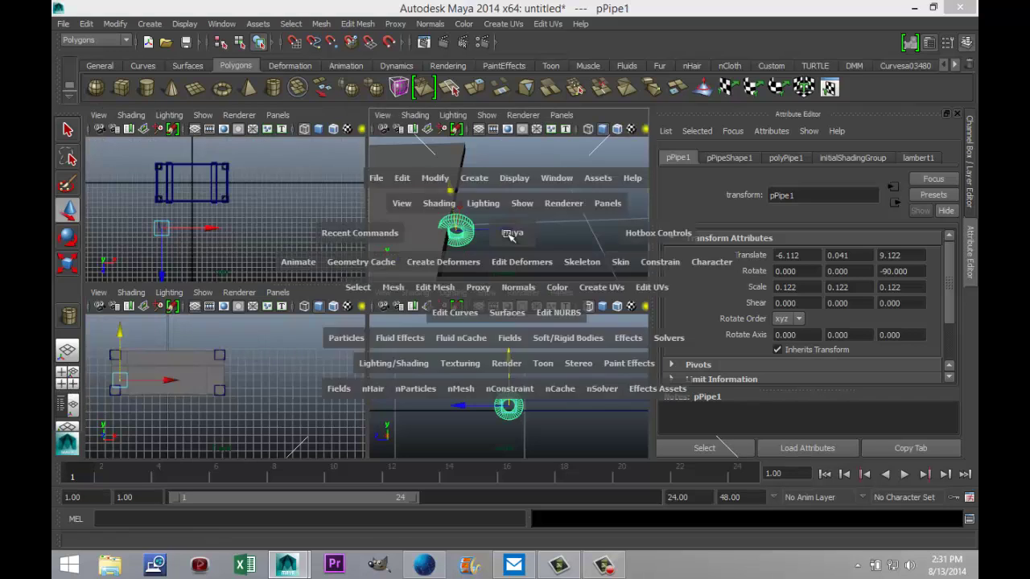
{"action": "left_click_drag", "start_coordinate": [429, 379], "coordinate": [386, 386], "text": "alt"}
{"action": "key", "text": "r"}
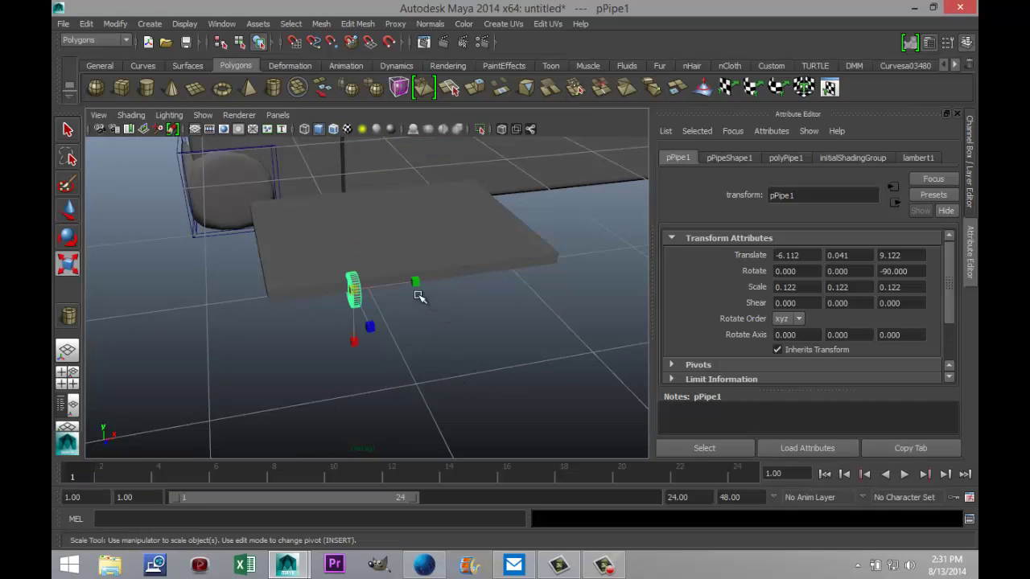
{"action": "left_click_drag", "start_coordinate": [423, 283], "coordinate": [656, 258]}
{"action": "left_click_drag", "start_coordinate": [564, 290], "coordinate": [449, 326], "text": "alt"}
{"action": "left_click_drag", "start_coordinate": [425, 285], "coordinate": [471, 278]}
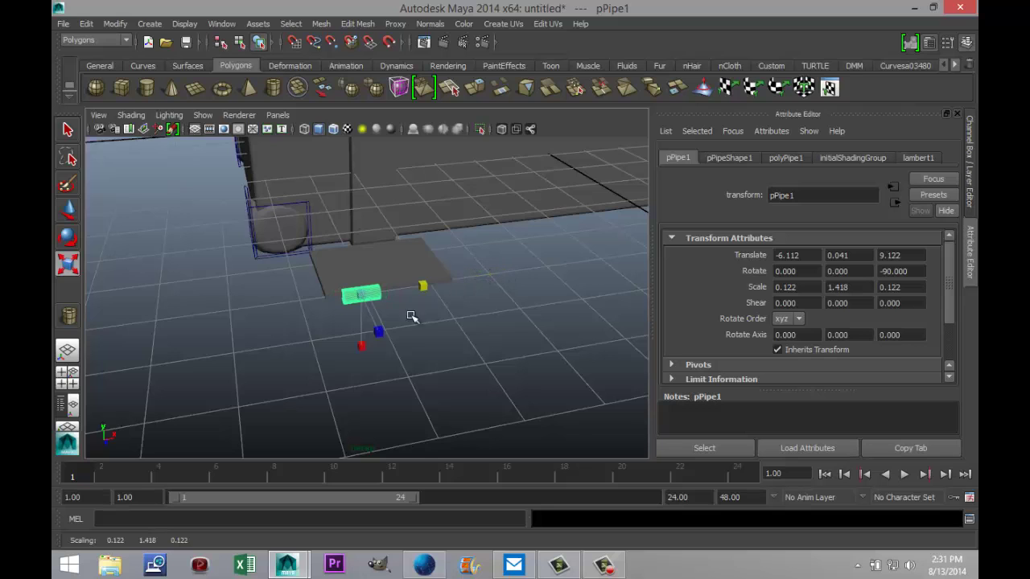
Duplicate the pipe and move the copy along the plate's front edge to about X -5.136.
{"action": "left_click", "coordinate": [68, 372]}
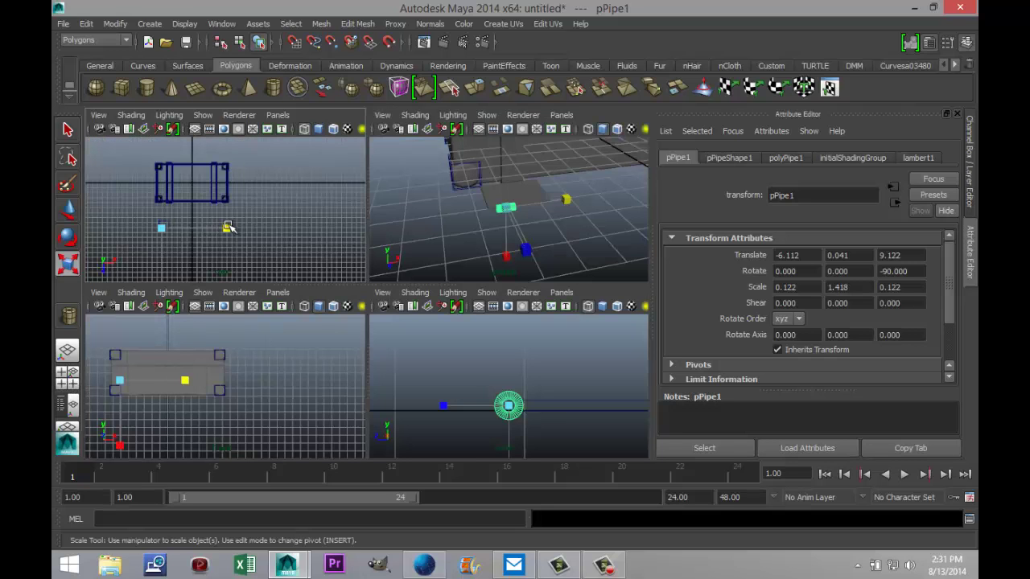
{"action": "key", "text": "space"}
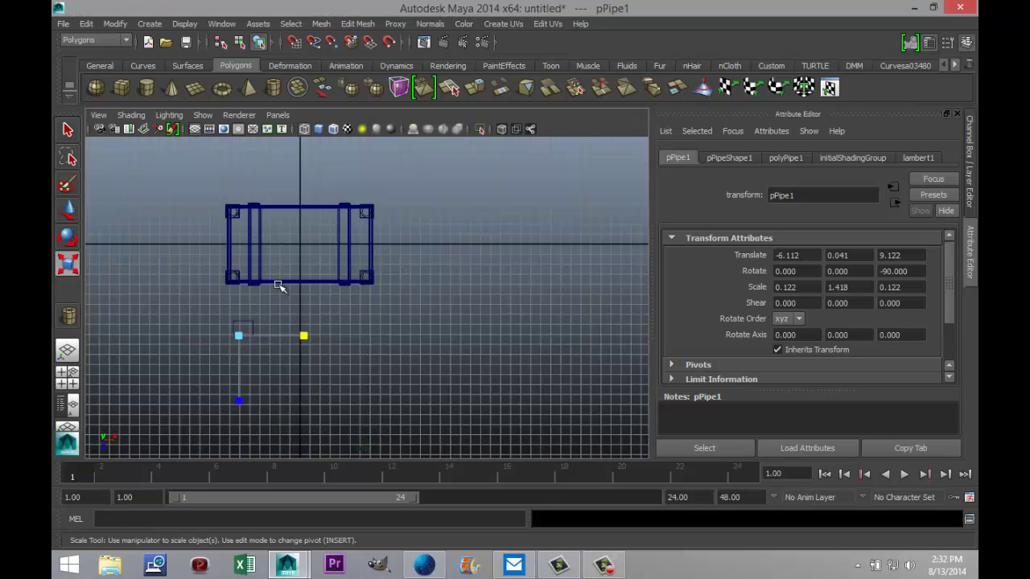
{"action": "scroll", "coordinate": [342, 370], "scroll_direction": "up", "scroll_amount": 5}
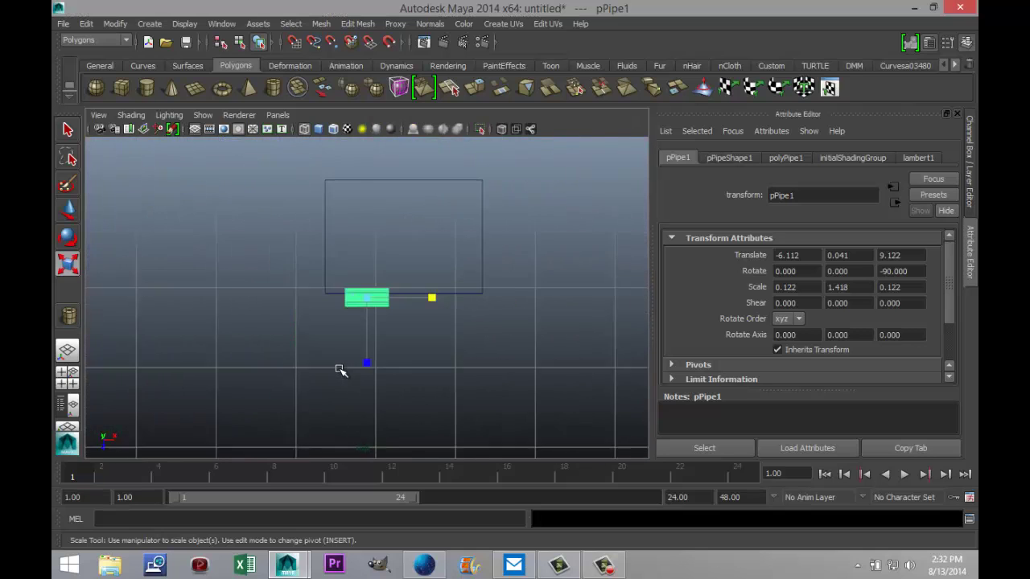
{"action": "key", "text": "5"}
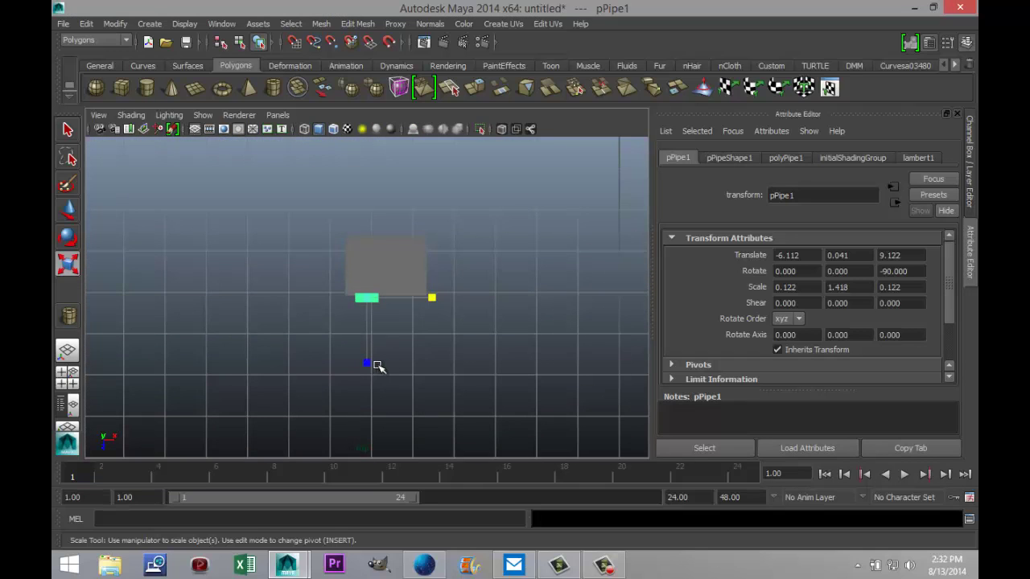
{"action": "scroll", "coordinate": [412, 340], "scroll_direction": "up", "scroll_amount": 4}
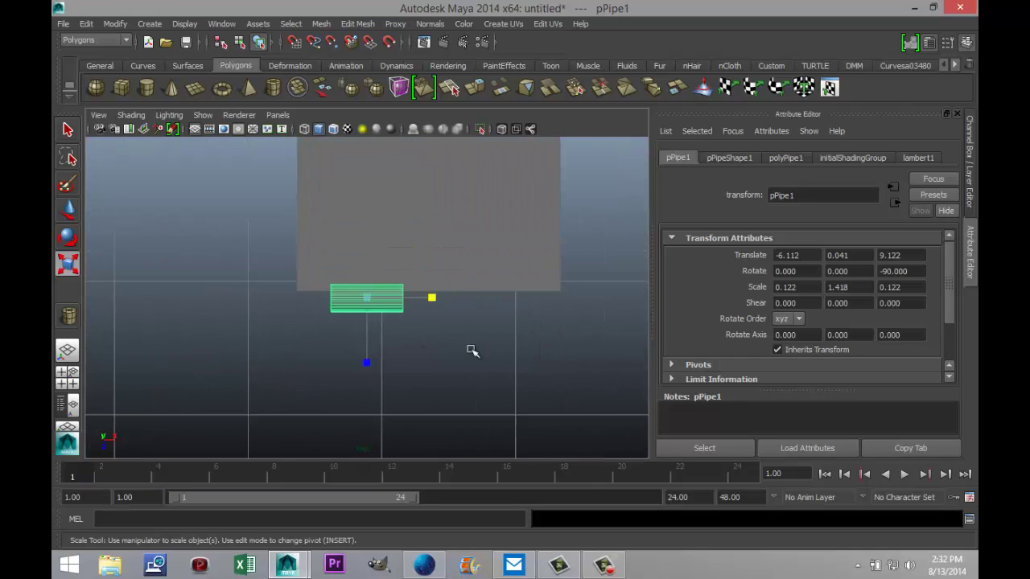
{"action": "left_click", "coordinate": [424, 333]}
{"action": "left_click_drag", "start_coordinate": [425, 333], "coordinate": [401, 306]}
{"action": "key", "text": "ctrl+d"}
{"action": "key", "text": "w"}
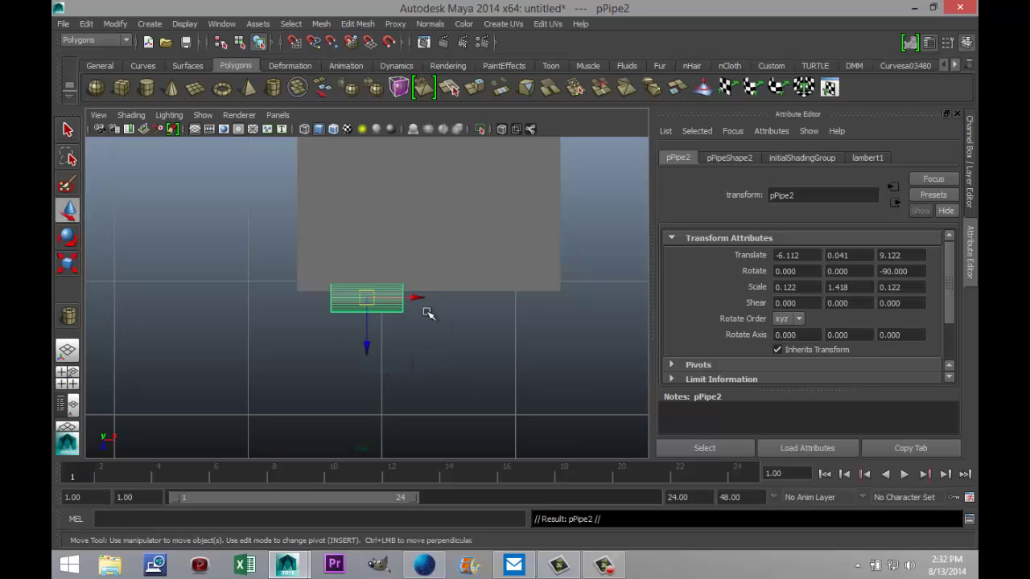
{"action": "left_click_drag", "start_coordinate": [416, 299], "coordinate": [547, 316]}
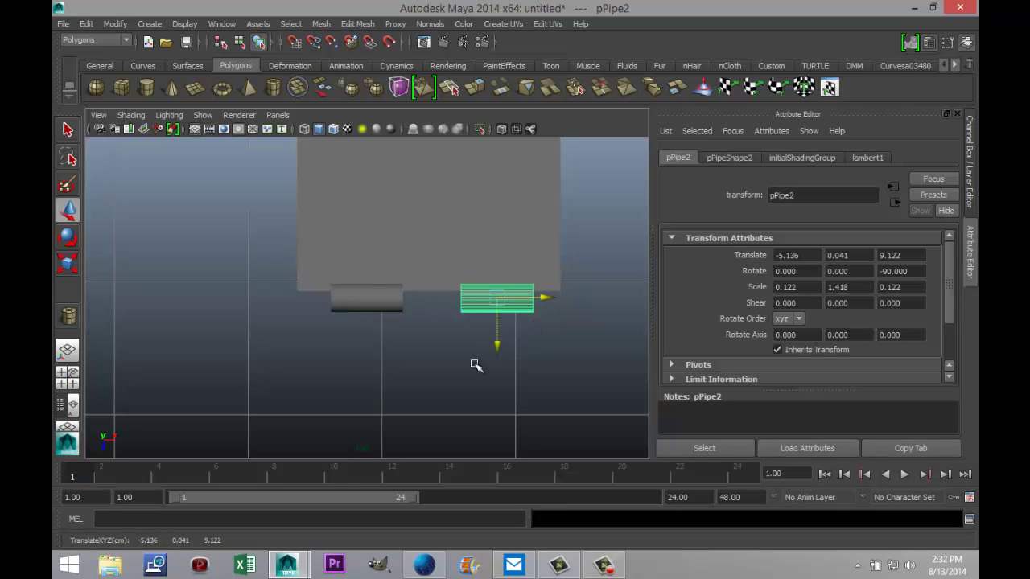
{"action": "left_click", "coordinate": [420, 391]}
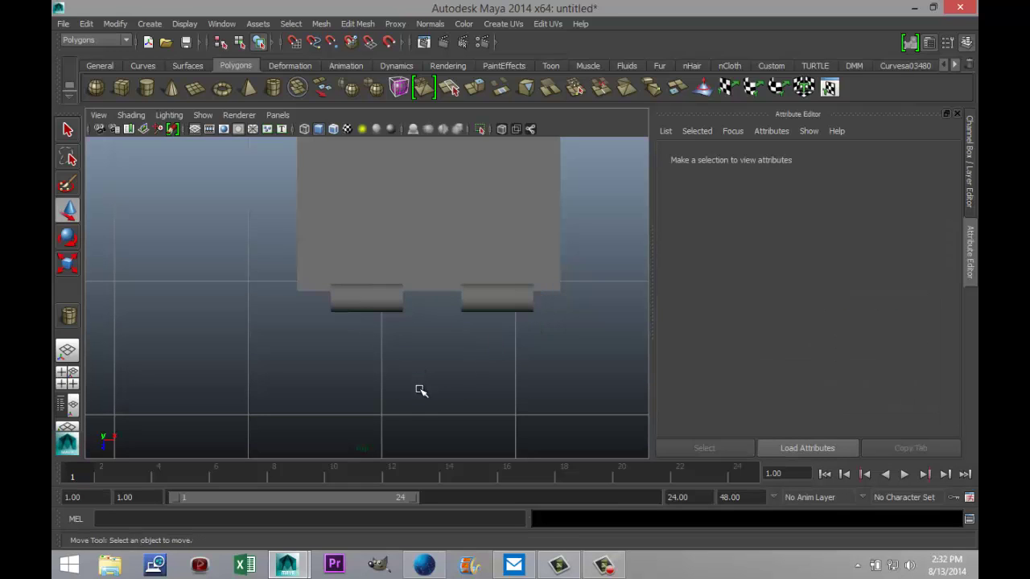
Shift the original pipe slightly outward along the plate's front edge to about X -6.155.
{"action": "left_click", "coordinate": [366, 306]}
{"action": "left_click_drag", "start_coordinate": [413, 297], "coordinate": [409, 298]}
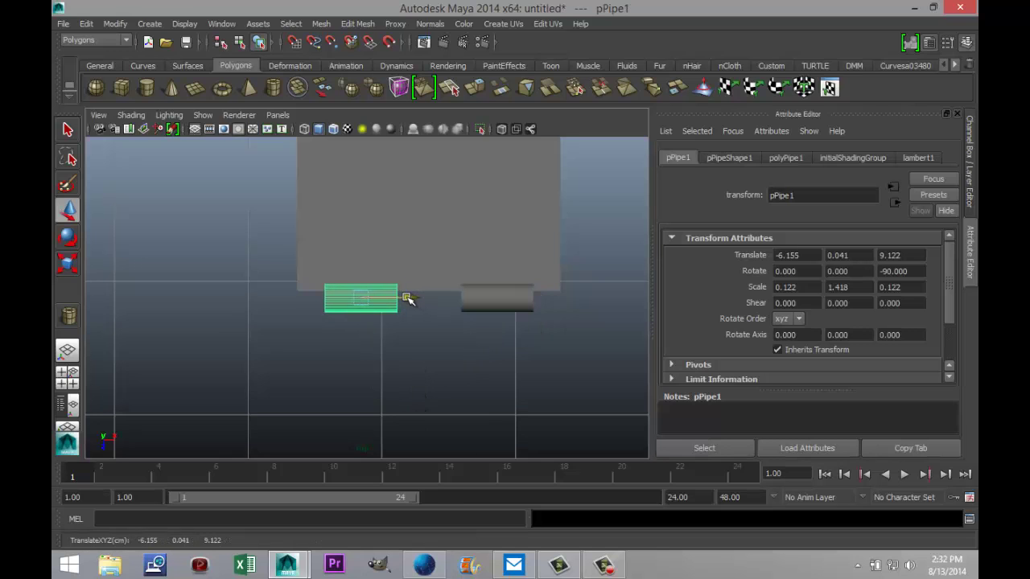
{"action": "left_click", "coordinate": [418, 399]}
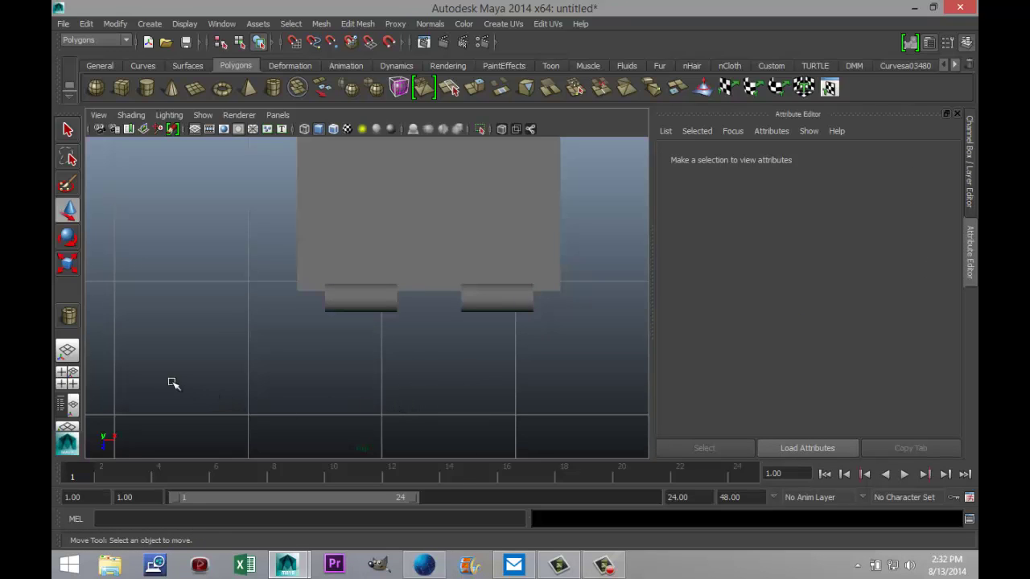
Bevel all upper and lower perimeter edges of the hinge plate with an offset of 0.5 and one segment.
{"action": "left_click", "coordinate": [67, 378]}
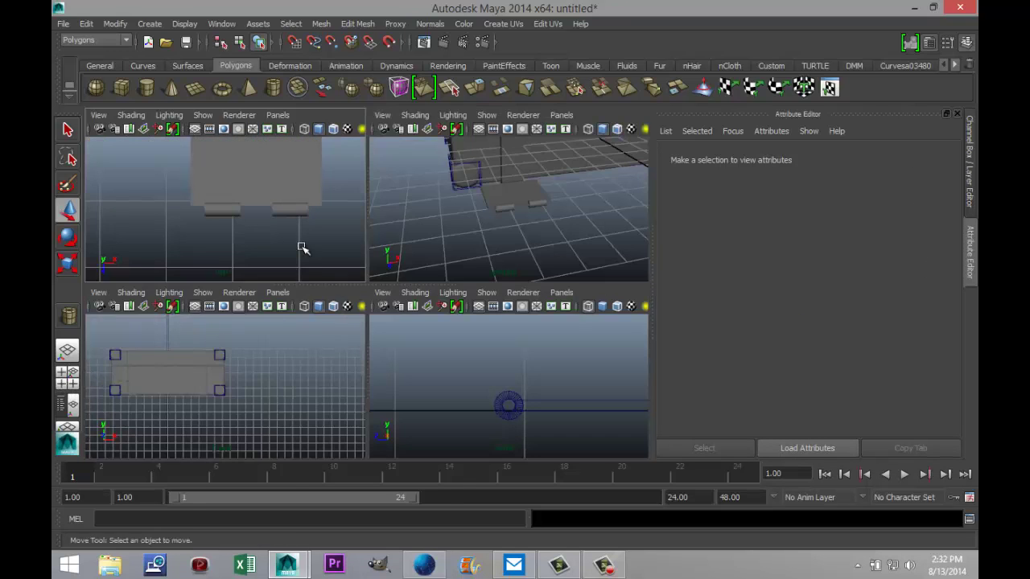
{"action": "key", "text": "space"}
{"action": "left_click_drag", "start_coordinate": [251, 385], "coordinate": [350, 381], "text": "alt"}
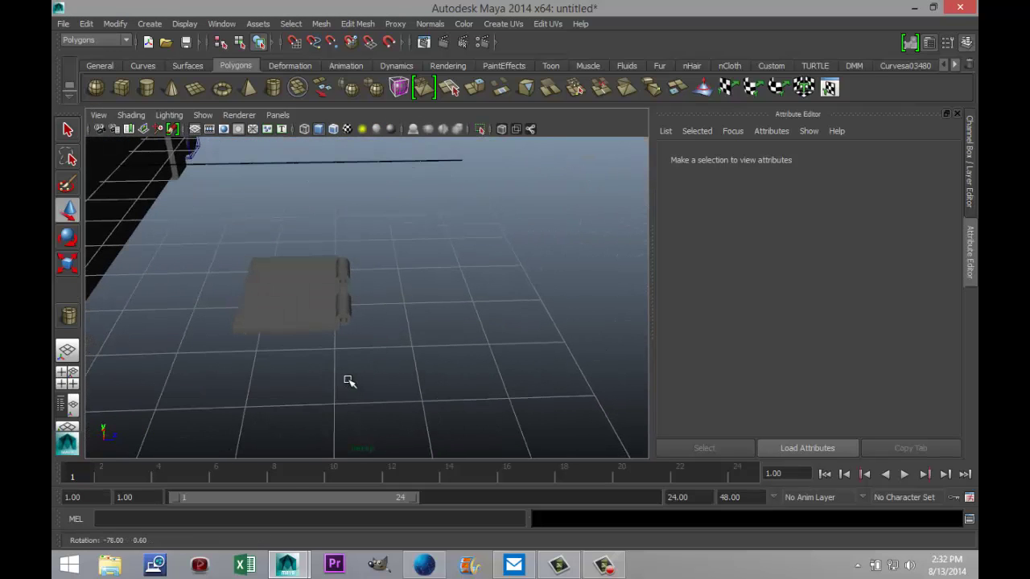
{"action": "left_click", "coordinate": [280, 320]}
{"action": "scroll", "coordinate": [287, 391], "scroll_direction": "up", "scroll_amount": 1}
{"action": "scroll", "coordinate": [398, 370], "scroll_direction": "up", "scroll_amount": 1}
{"action": "middle_click_drag", "start_coordinate": [397, 370], "coordinate": [451, 368], "text": "alt"}
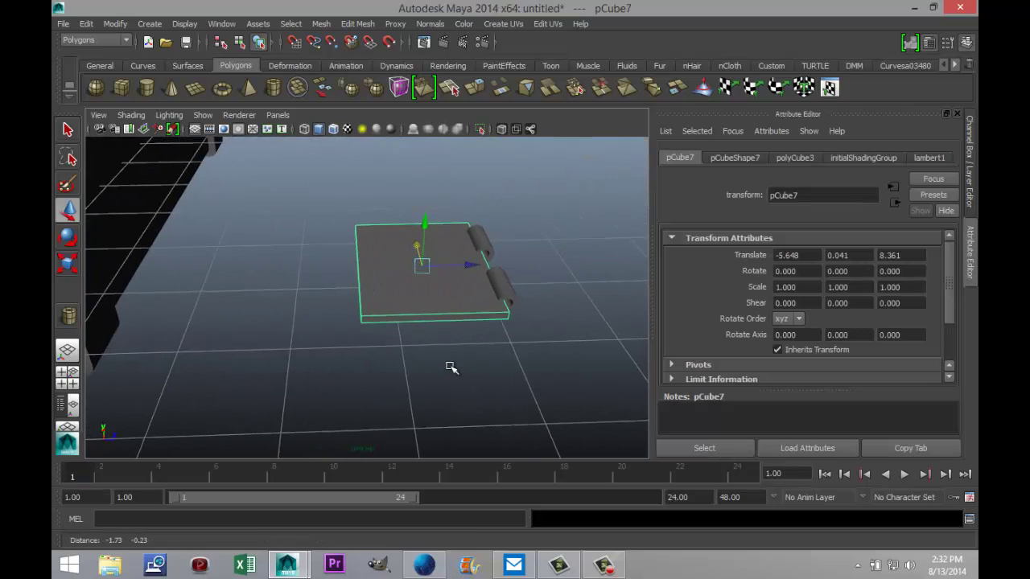
{"action": "scroll", "coordinate": [448, 362], "scroll_direction": "up", "scroll_amount": 2}
{"action": "right_click_drag", "start_coordinate": [460, 331], "coordinate": [451, 232]}
{"action": "left_click", "coordinate": [435, 335]}
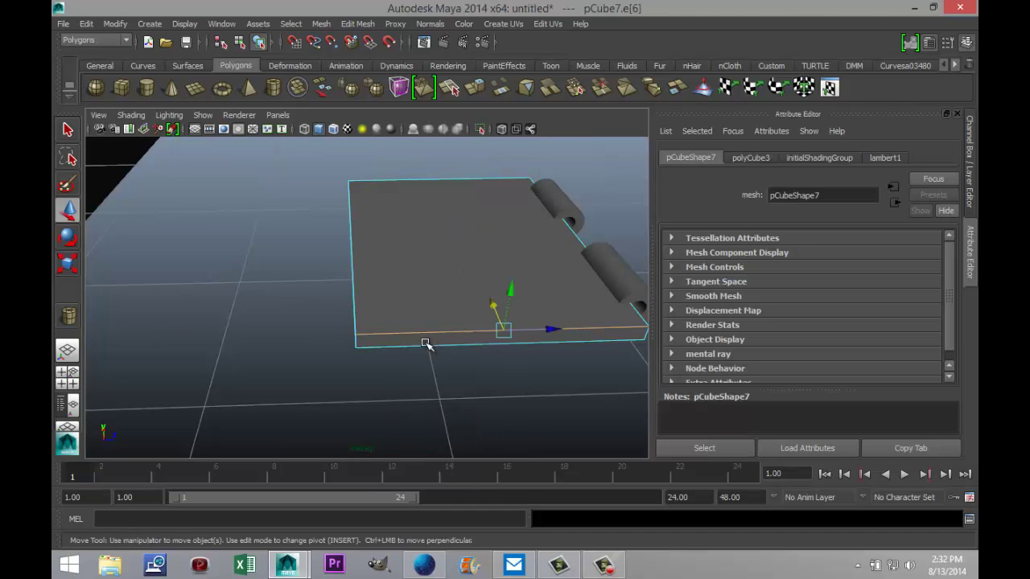
{"action": "left_click", "coordinate": [355, 322]}
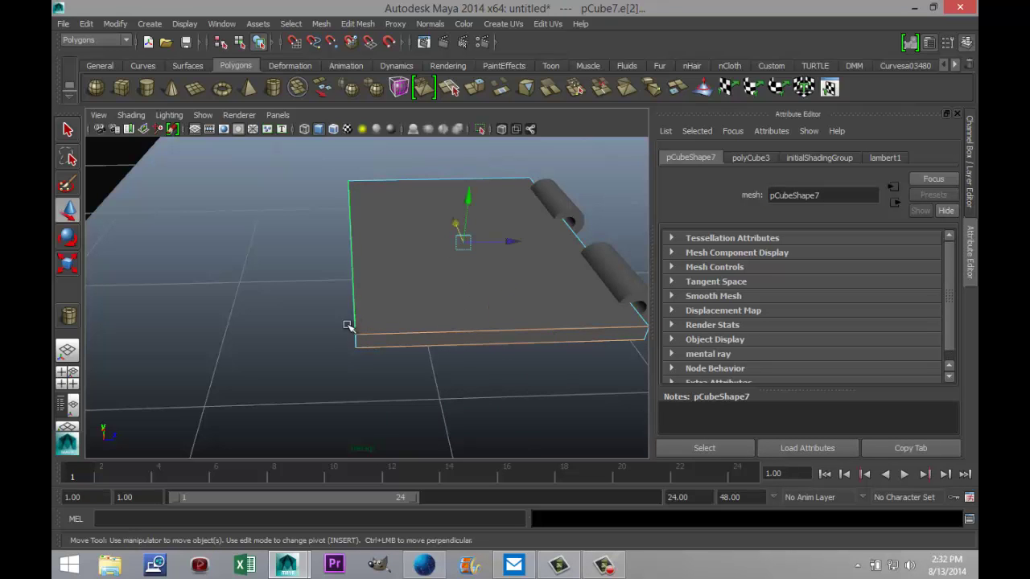
{"action": "left_click_drag", "start_coordinate": [355, 322], "coordinate": [204, 374], "text": "alt"}
{"action": "left_click", "coordinate": [411, 326], "text": "shift"}
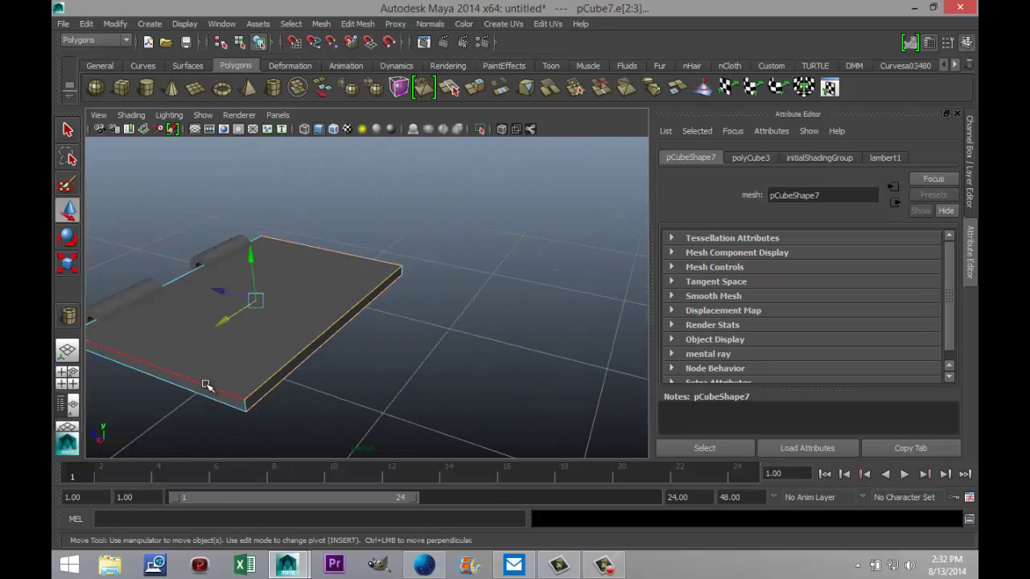
{"action": "left_click_drag", "start_coordinate": [137, 410], "coordinate": [306, 363], "text": "alt"}
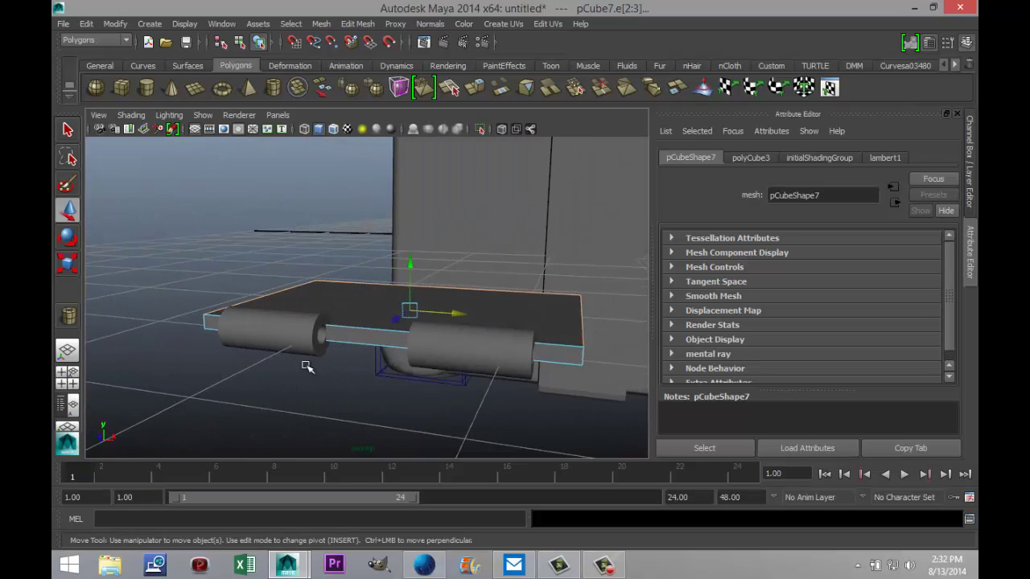
{"action": "left_click", "coordinate": [356, 330], "text": "shift"}
{"action": "left_click", "coordinate": [357, 344], "text": "shift"}
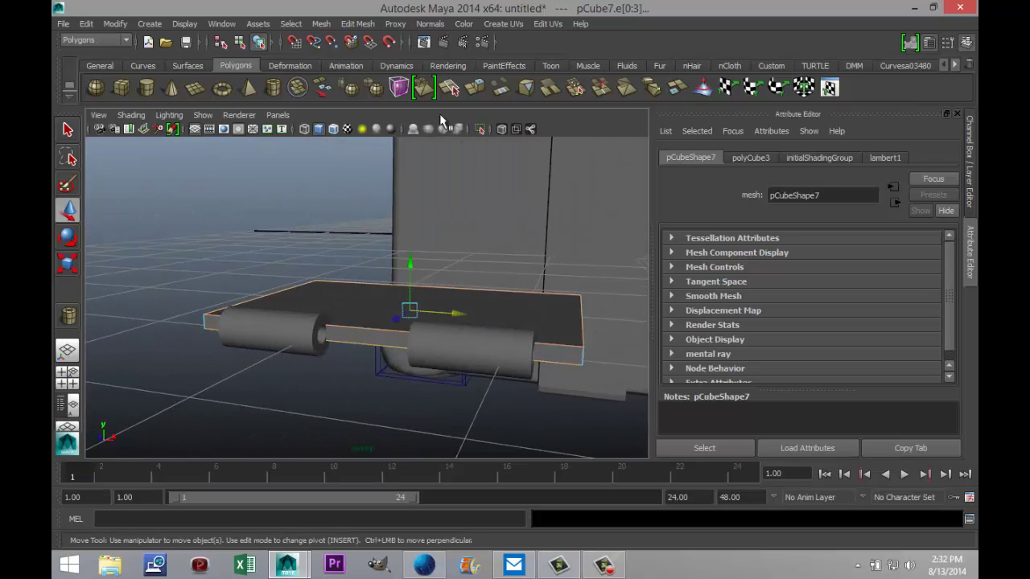
{"action": "left_click", "coordinate": [357, 23]}
{"action": "left_click", "coordinate": [393, 470]}
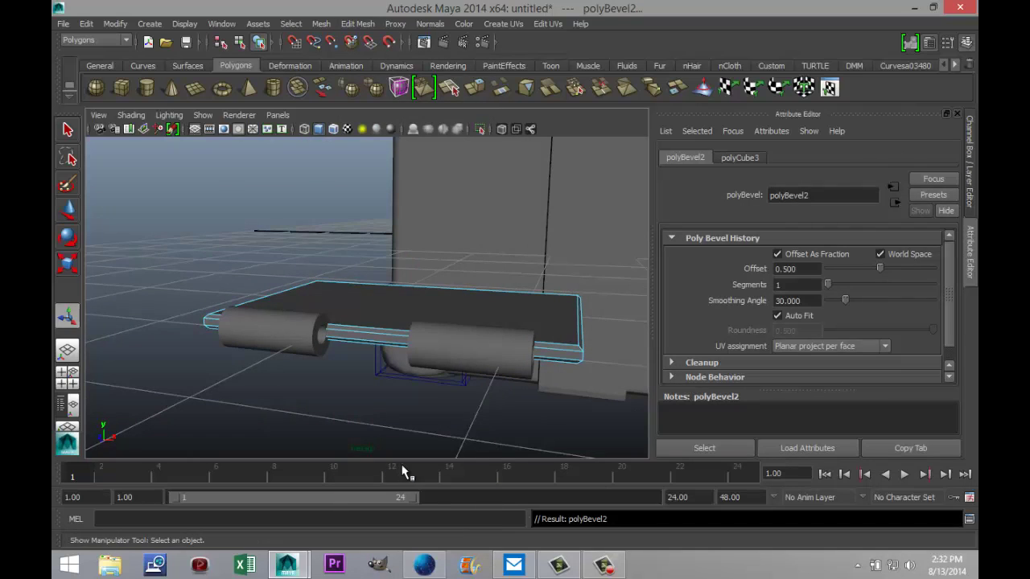
{"action": "left_click", "coordinate": [238, 418]}
Return the plate to object selection and combine it with the two pipes into one mesh.
{"action": "left_click_drag", "start_coordinate": [367, 405], "coordinate": [282, 391], "text": "alt"}
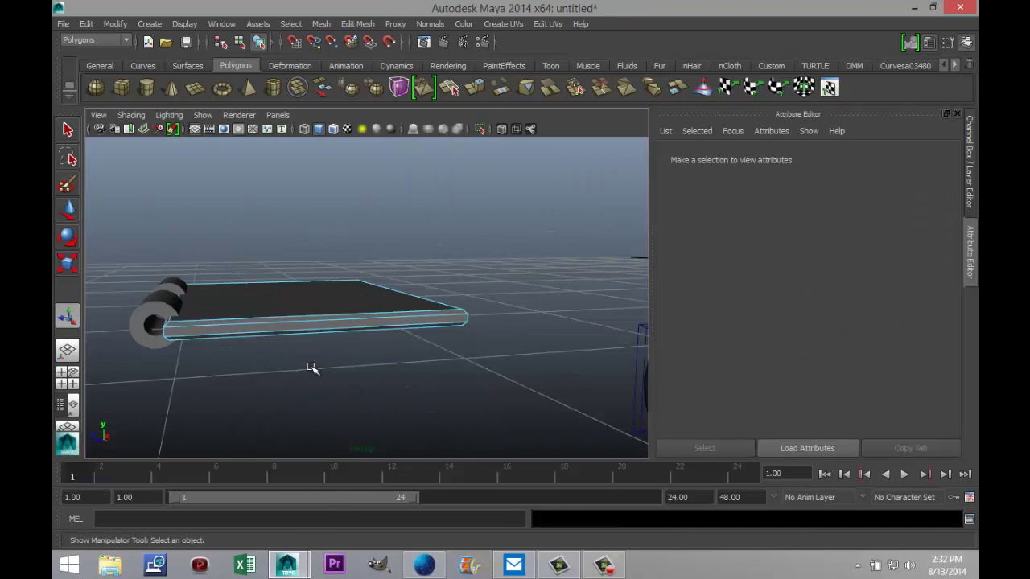
{"action": "left_click_drag", "start_coordinate": [328, 235], "coordinate": [488, 407]}
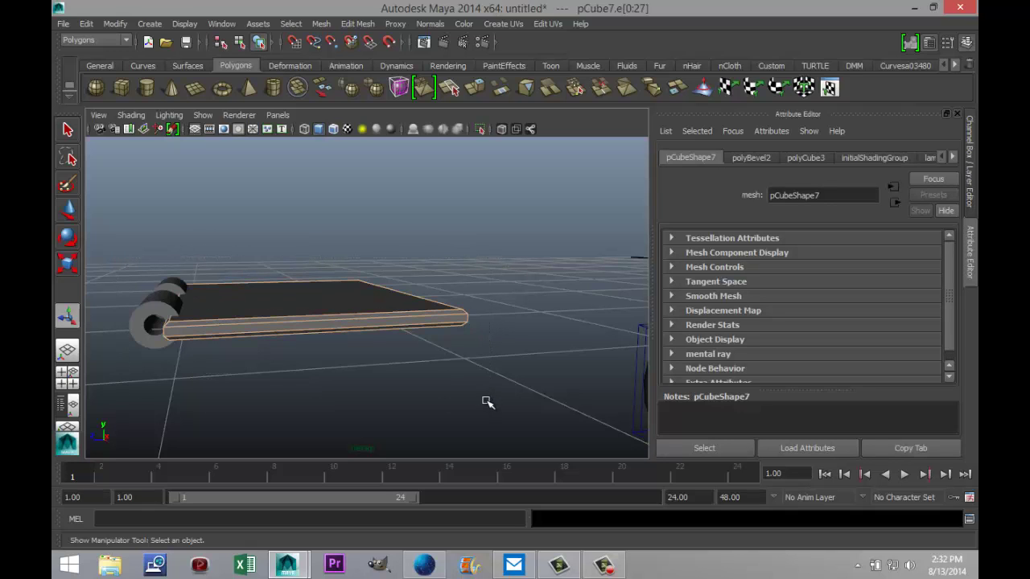
{"action": "right_click_drag", "start_coordinate": [312, 299], "coordinate": [377, 246]}
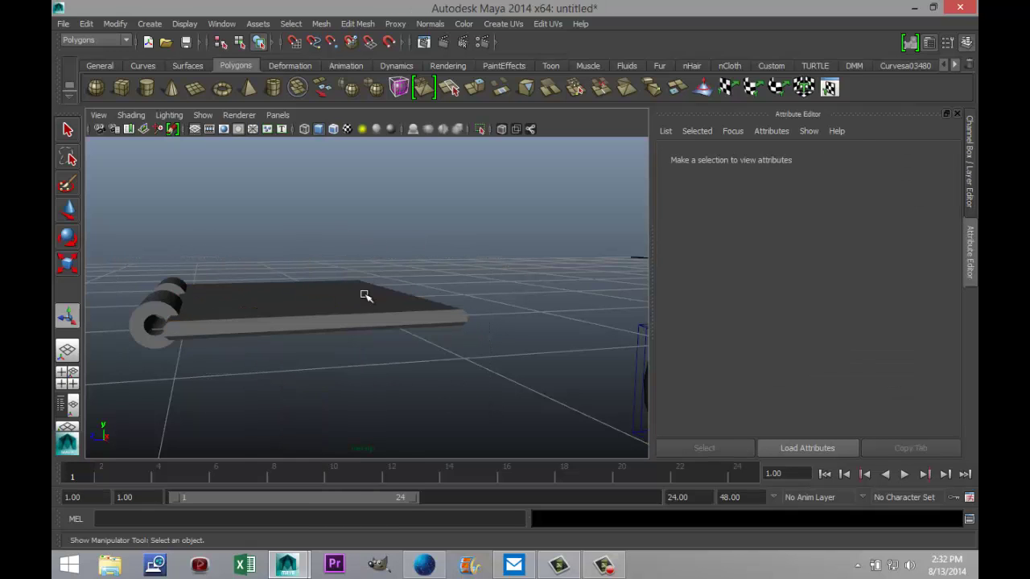
{"action": "left_click_drag", "start_coordinate": [139, 265], "coordinate": [435, 398]}
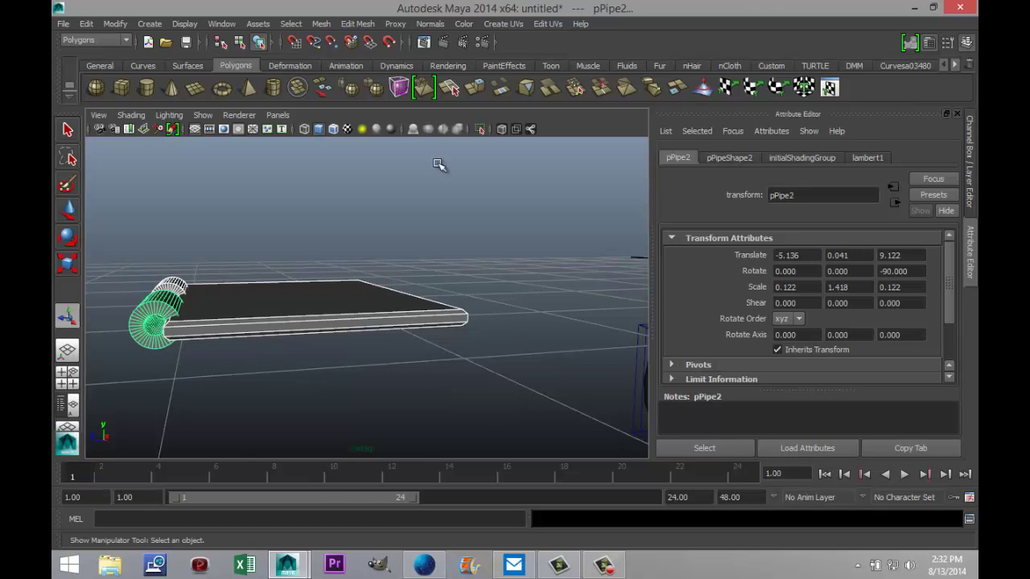
{"action": "left_click", "coordinate": [320, 24]}
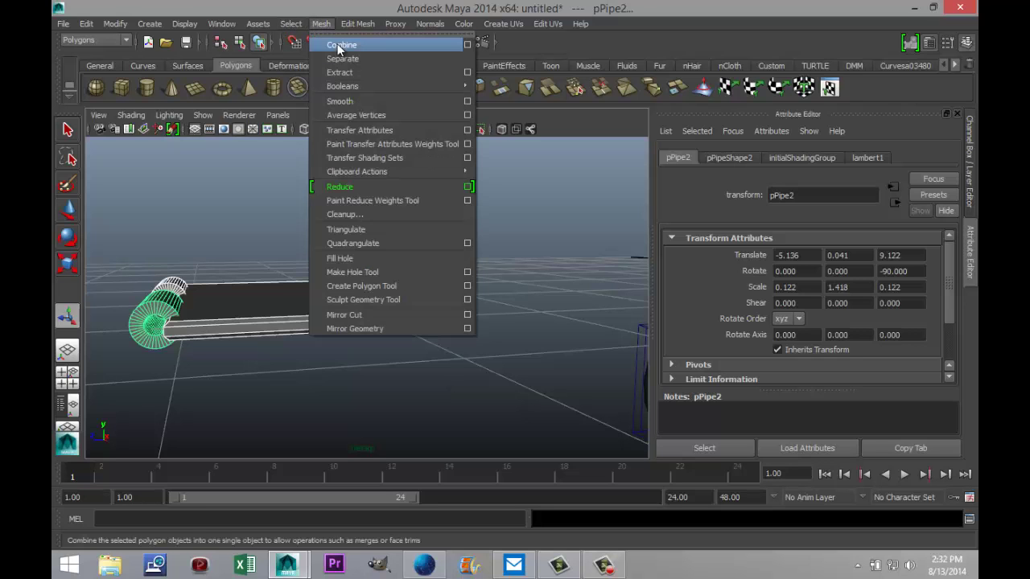
{"action": "left_click", "coordinate": [338, 47]}
Centre the pivot of the combined hinge mesh.
{"action": "scroll", "coordinate": [394, 338], "scroll_direction": "down", "scroll_amount": 6}
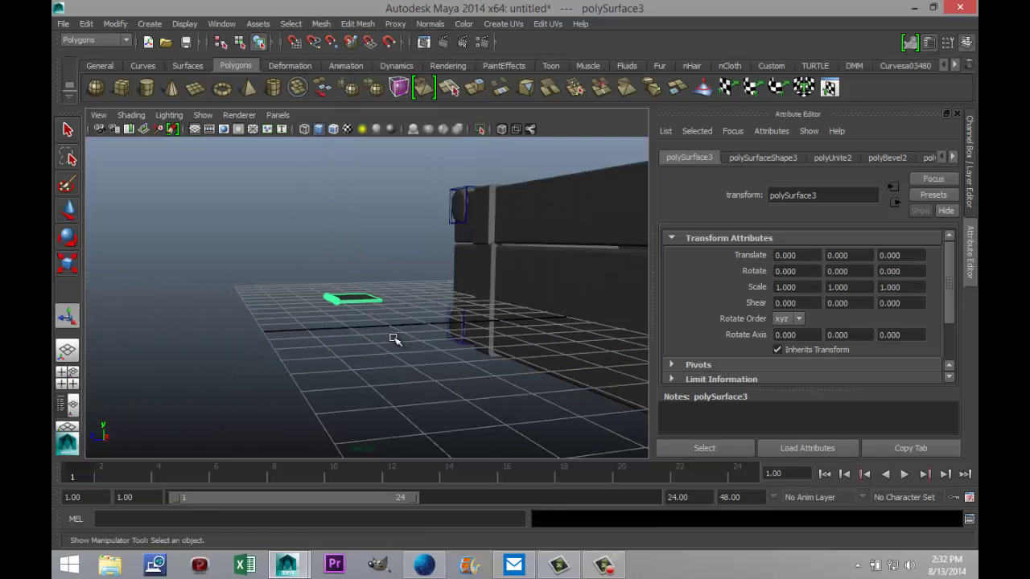
{"action": "scroll", "coordinate": [394, 338], "scroll_direction": "down", "scroll_amount": 3}
{"action": "left_click", "coordinate": [366, 368]}
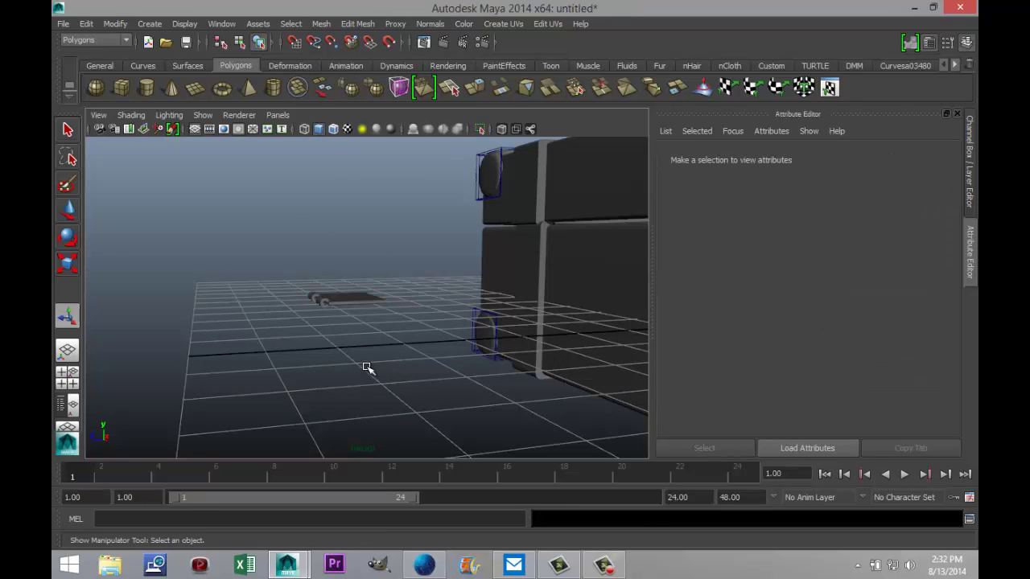
{"action": "left_click", "coordinate": [355, 299]}
{"action": "key", "text": "e"}
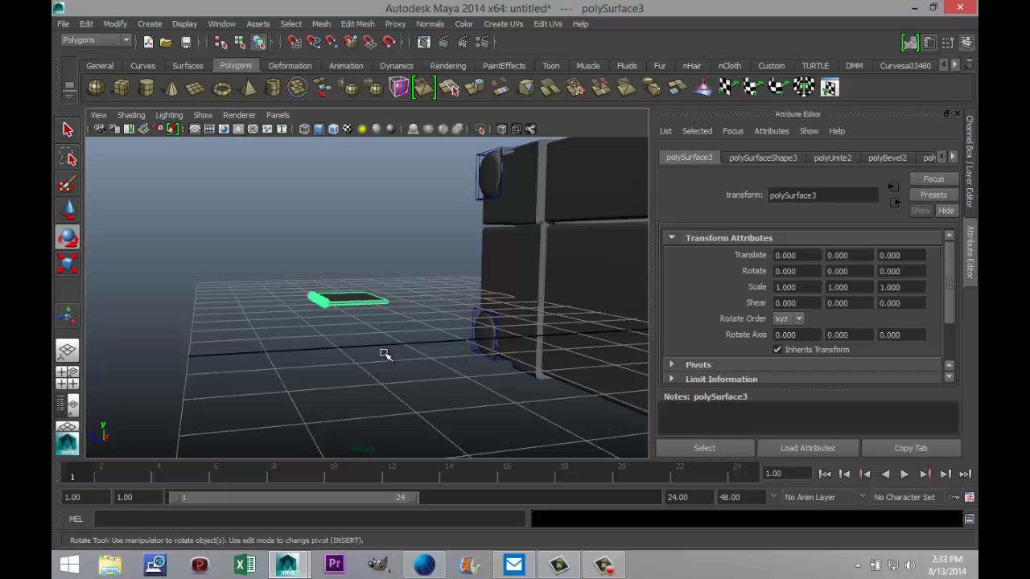
{"action": "left_click", "coordinate": [114, 25]}
{"action": "left_click", "coordinate": [141, 159]}
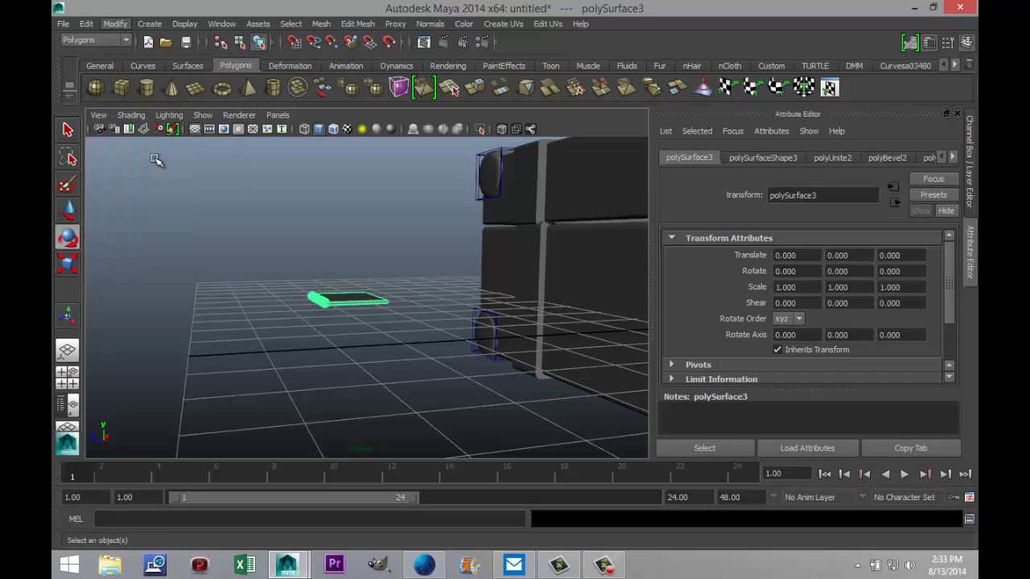
Rotate the hinge about X to stand it upright with the pipes on top, setting its X rotation to exactly -90.
{"action": "left_click_drag", "start_coordinate": [296, 266], "coordinate": [396, 226]}
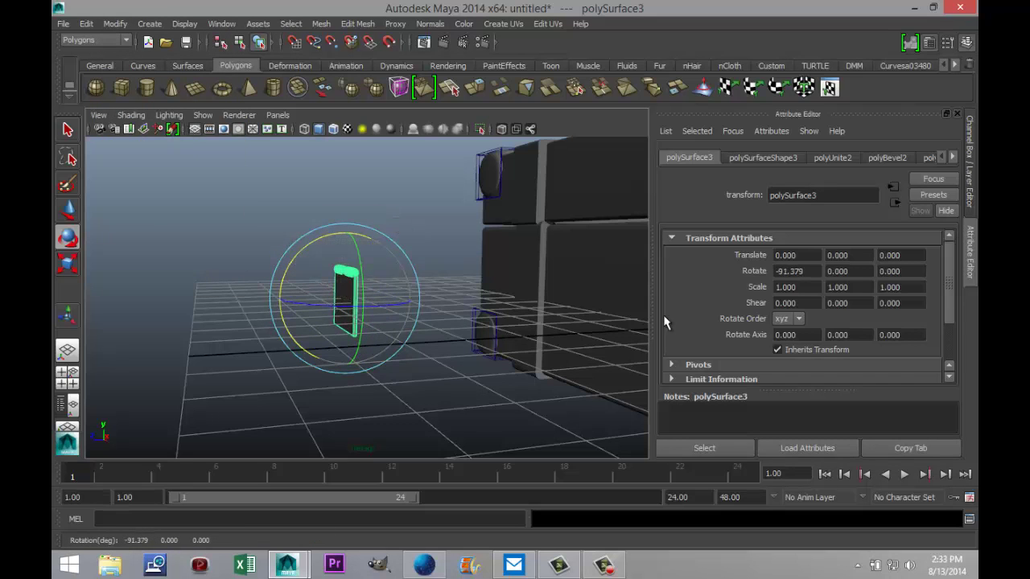
{"action": "left_click", "coordinate": [811, 271]}
{"action": "type", "text": "-90"}
{"action": "key", "text": "Return"}
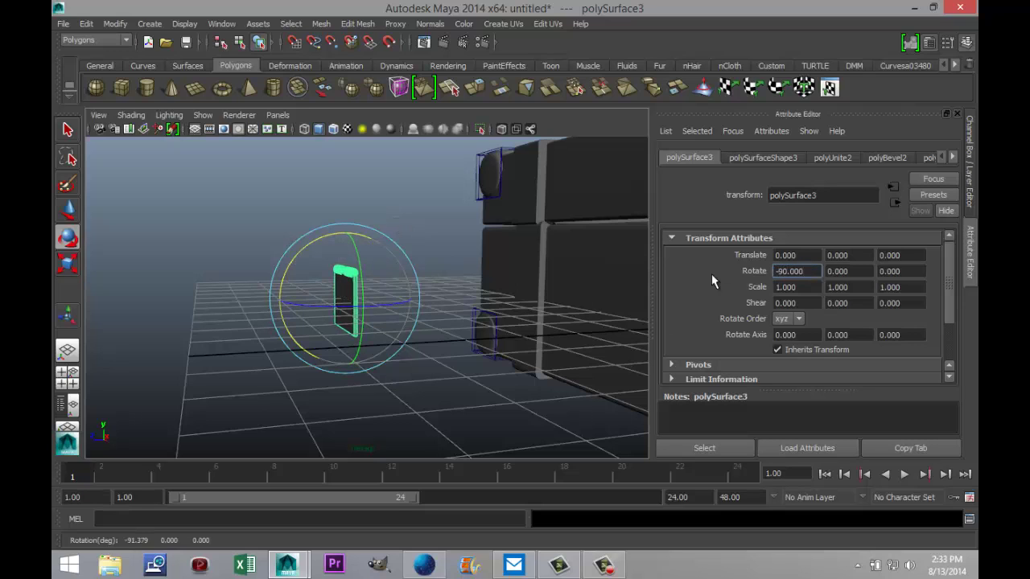
Move the upright hinge to the box's front face at about X 2.737 and Z -4.448.
{"action": "left_click", "coordinate": [452, 404]}
{"action": "left_click_drag", "start_coordinate": [280, 429], "coordinate": [407, 442], "text": "alt"}
{"action": "left_click", "coordinate": [413, 335]}
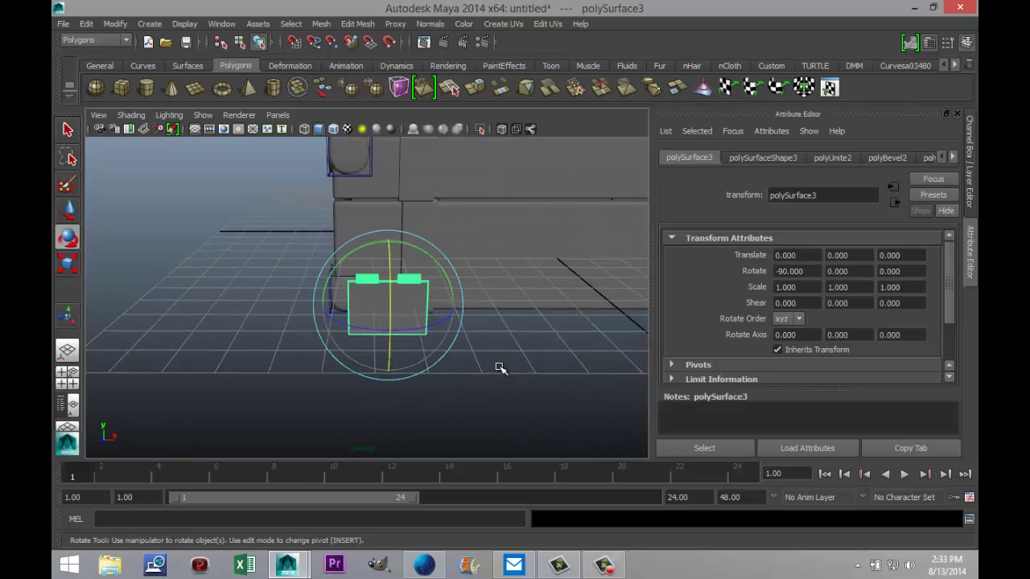
{"action": "left_click_drag", "start_coordinate": [500, 368], "coordinate": [354, 390], "text": "alt"}
{"action": "key", "text": "w"}
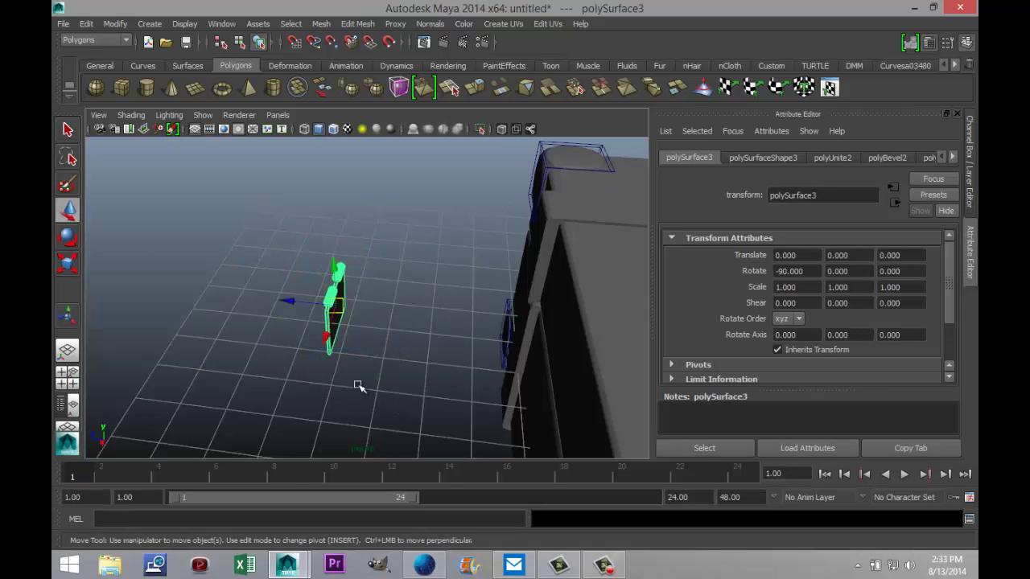
{"action": "left_click_drag", "start_coordinate": [293, 303], "coordinate": [539, 470]}
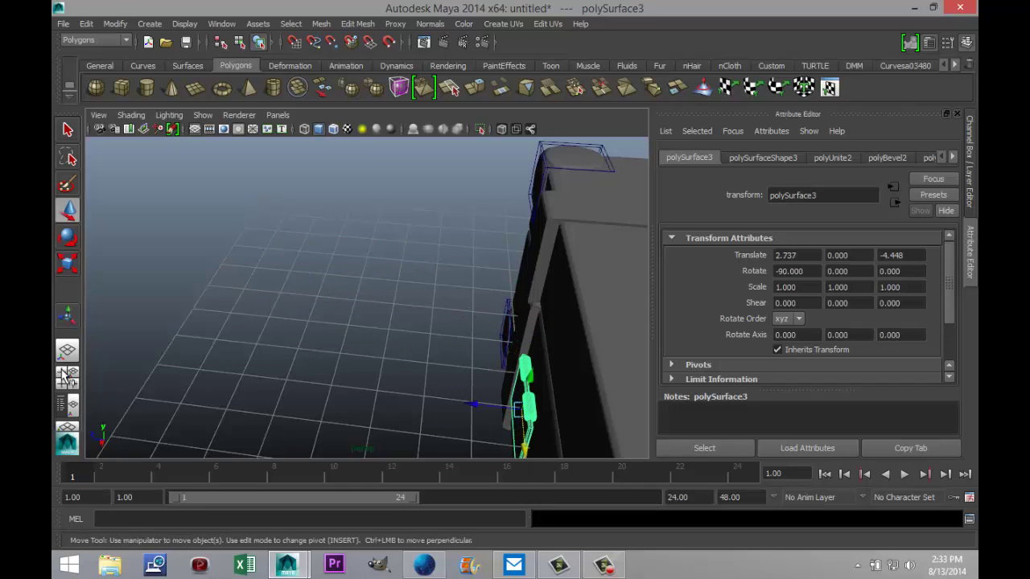
Move the hinge in the front view up to the lid seam beside the strap, at X 2.833 and Y 1.171.
{"action": "left_click", "coordinate": [67, 377]}
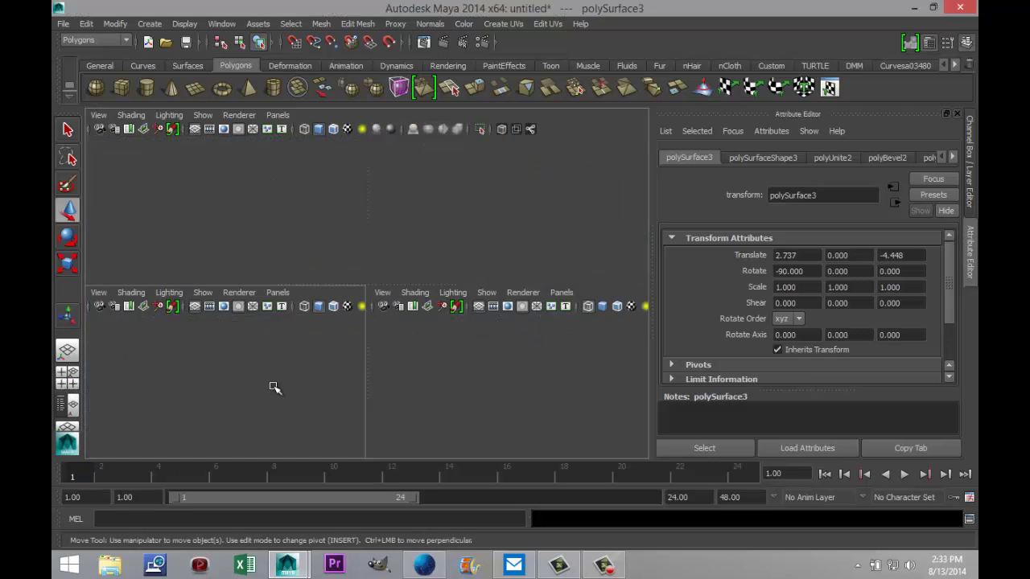
{"action": "key", "text": "space"}
{"action": "scroll", "coordinate": [391, 375], "scroll_direction": "up", "scroll_amount": 5}
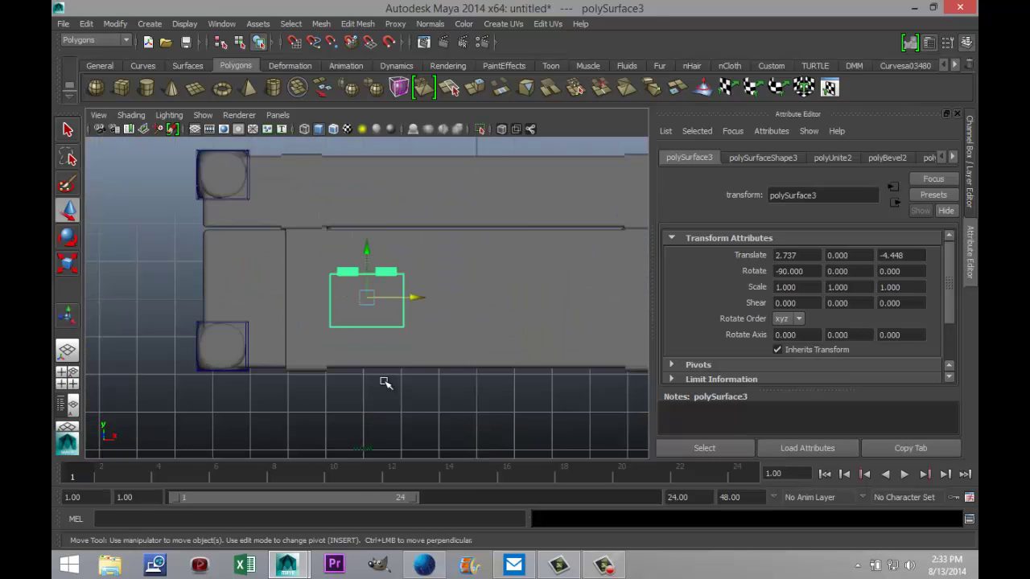
{"action": "left_click_drag", "start_coordinate": [365, 249], "coordinate": [374, 208]}
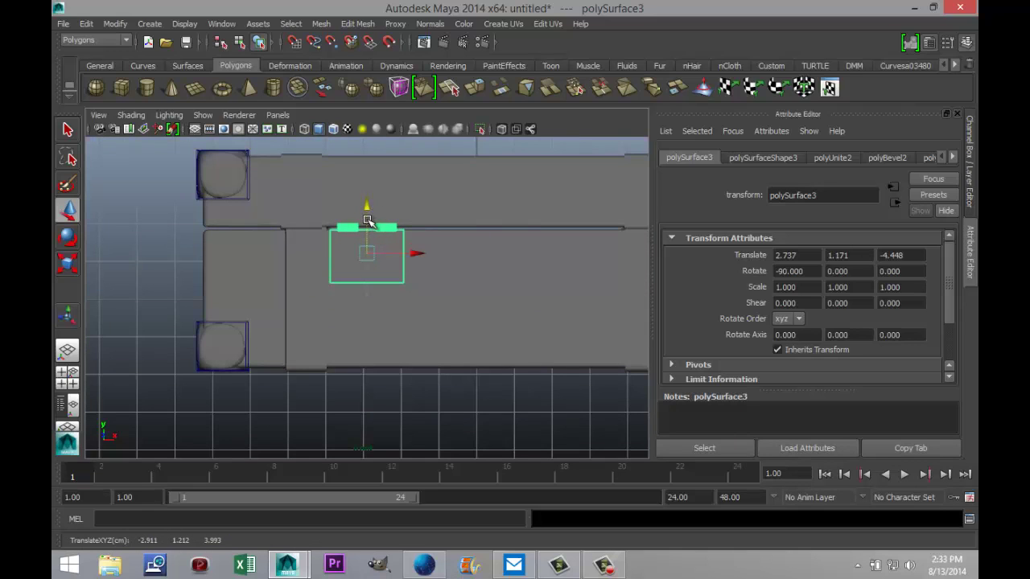
{"action": "key", "text": "4"}
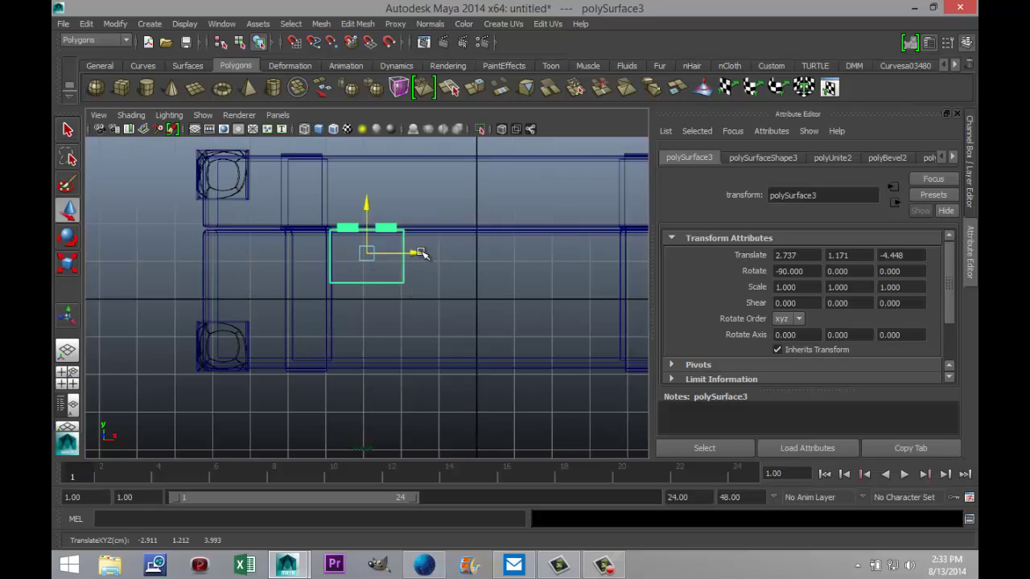
{"action": "left_click_drag", "start_coordinate": [422, 253], "coordinate": [426, 254]}
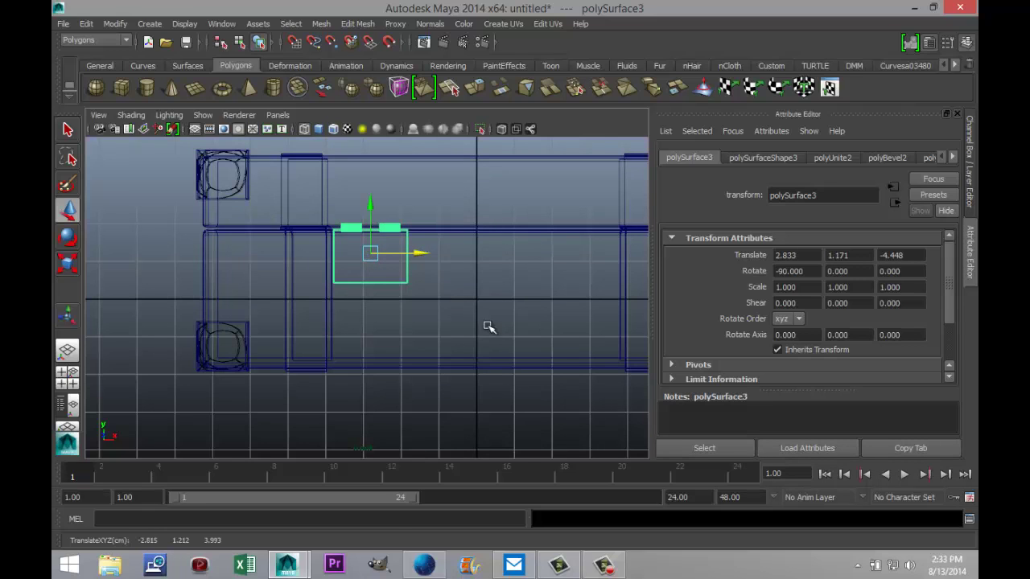
Scale the hinge down uniformly to about 0.779.
{"action": "scroll", "coordinate": [488, 326], "scroll_direction": "down", "scroll_amount": 3}
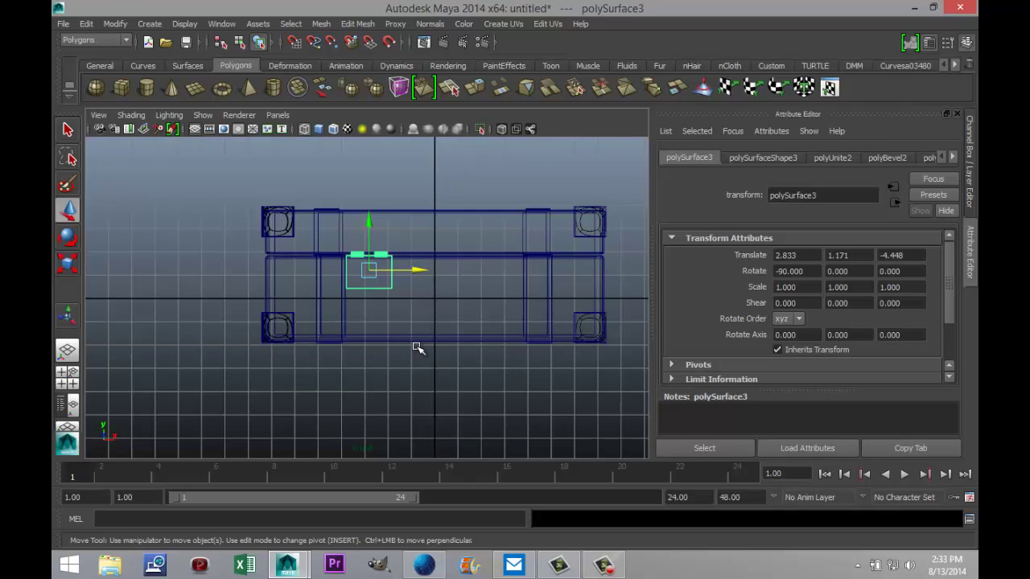
{"action": "key", "text": "r"}
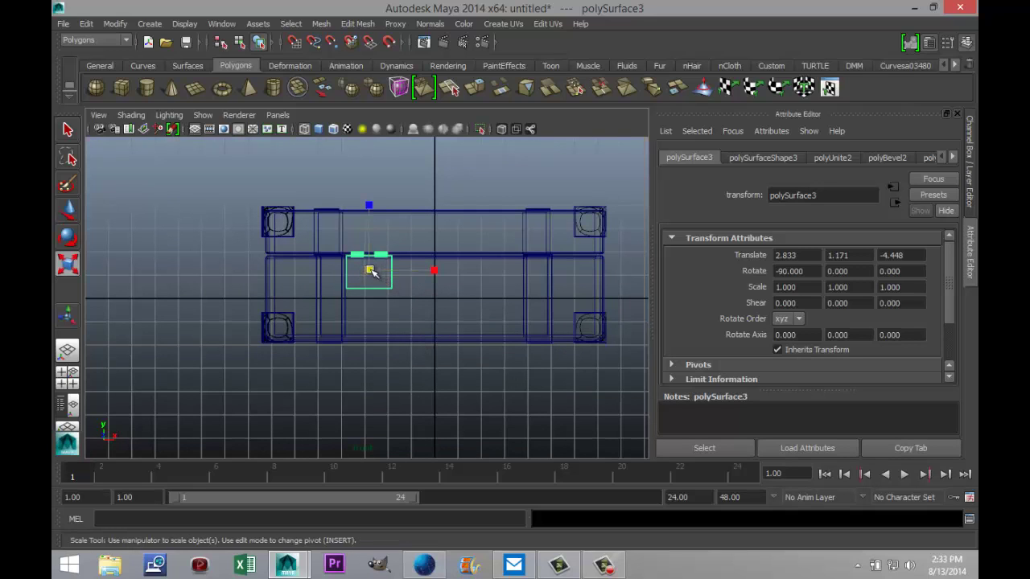
{"action": "left_click_drag", "start_coordinate": [370, 271], "coordinate": [365, 274]}
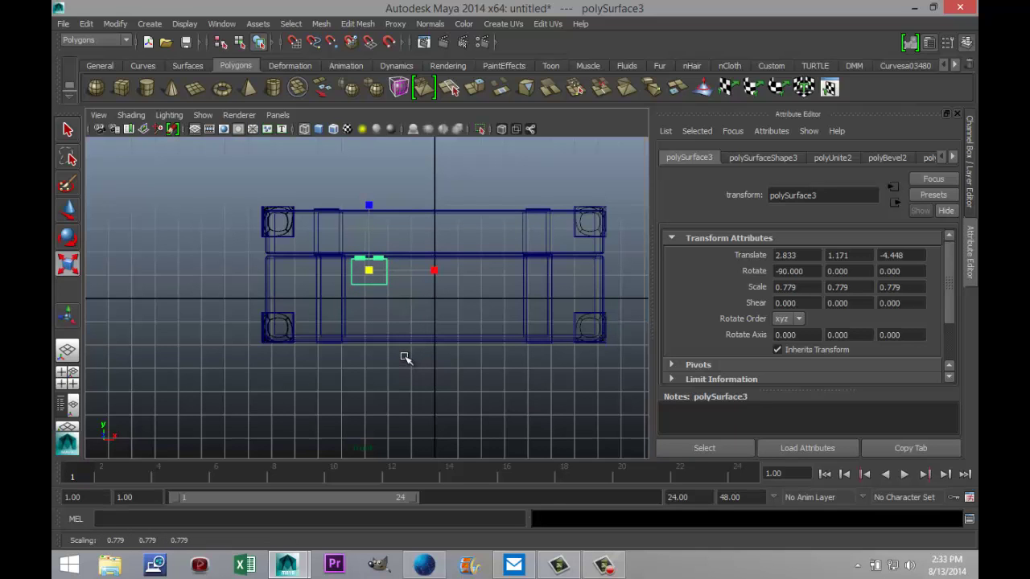
Reposition the scaled hinge next to the strap with its pipes on the lid seam, at X 2.631 and Y 1.299.
{"action": "key", "text": "f"}
{"action": "scroll", "coordinate": [405, 357], "scroll_direction": "down", "scroll_amount": 3}
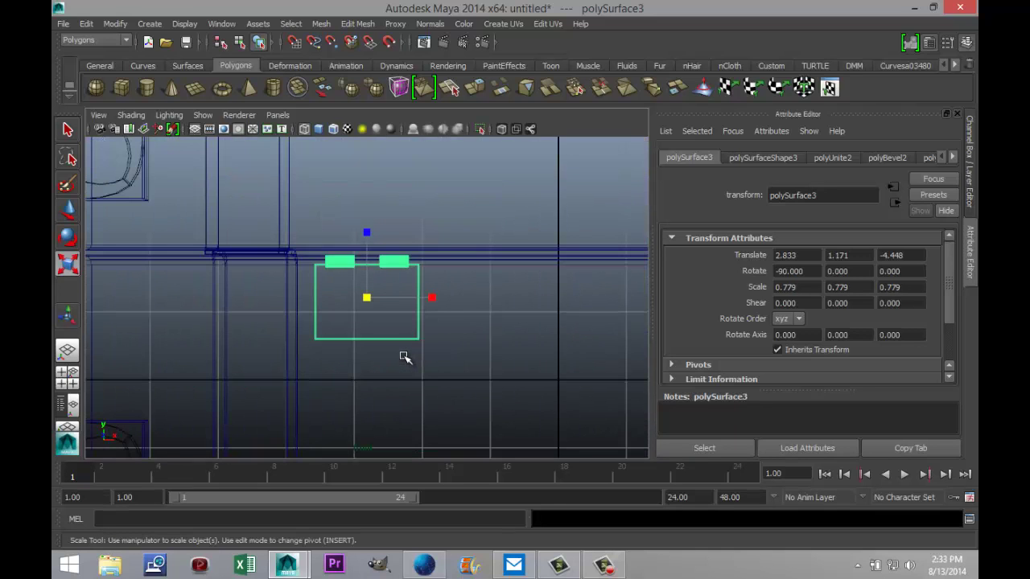
{"action": "key", "text": "w"}
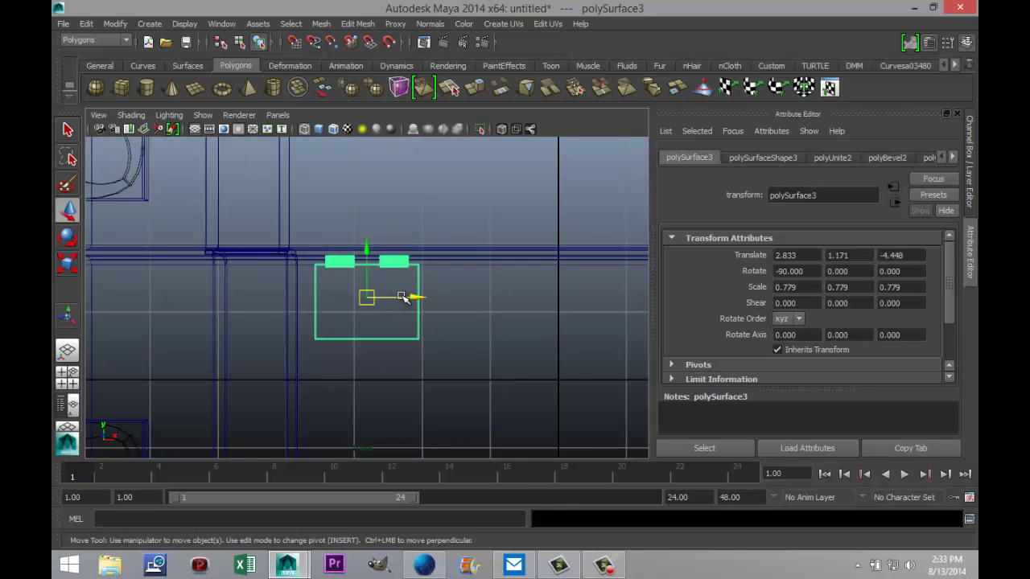
{"action": "left_click_drag", "start_coordinate": [408, 297], "coordinate": [390, 298]}
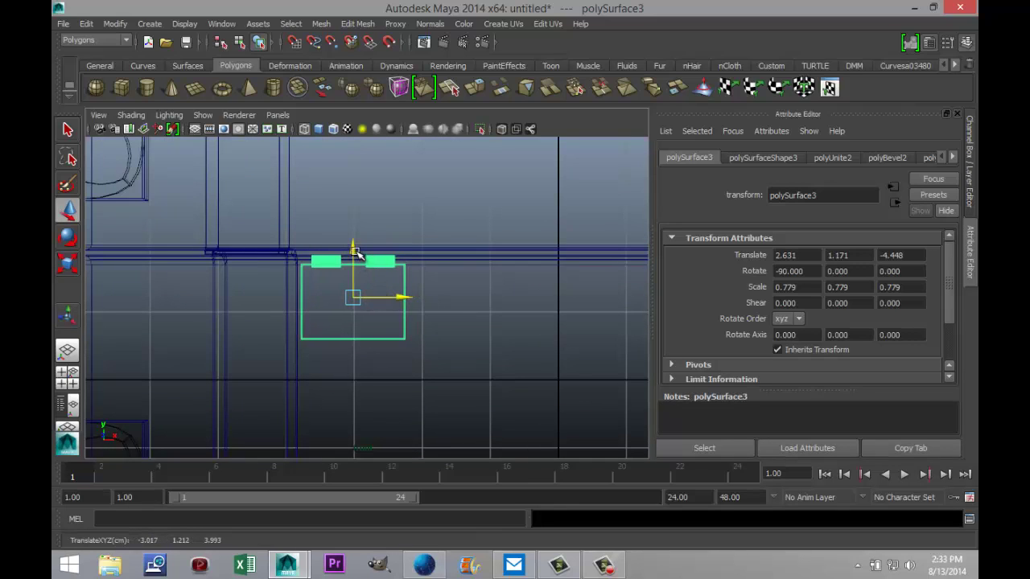
{"action": "left_click_drag", "start_coordinate": [351, 248], "coordinate": [353, 239]}
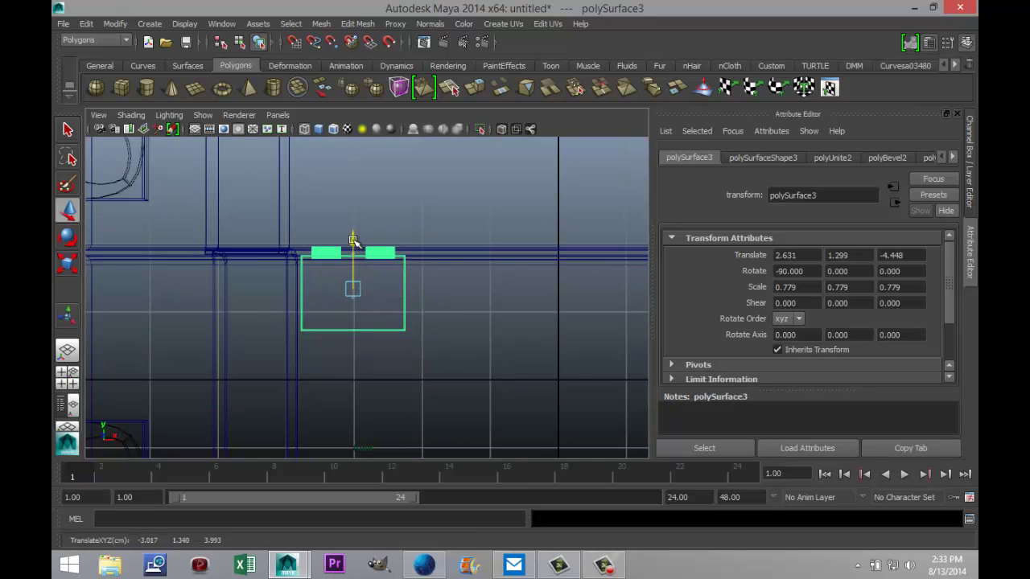
Duplicate the hinge and move the copy along X to 8.624, beside the opposite strap.
{"action": "scroll", "coordinate": [410, 356], "scroll_direction": "down", "scroll_amount": 3}
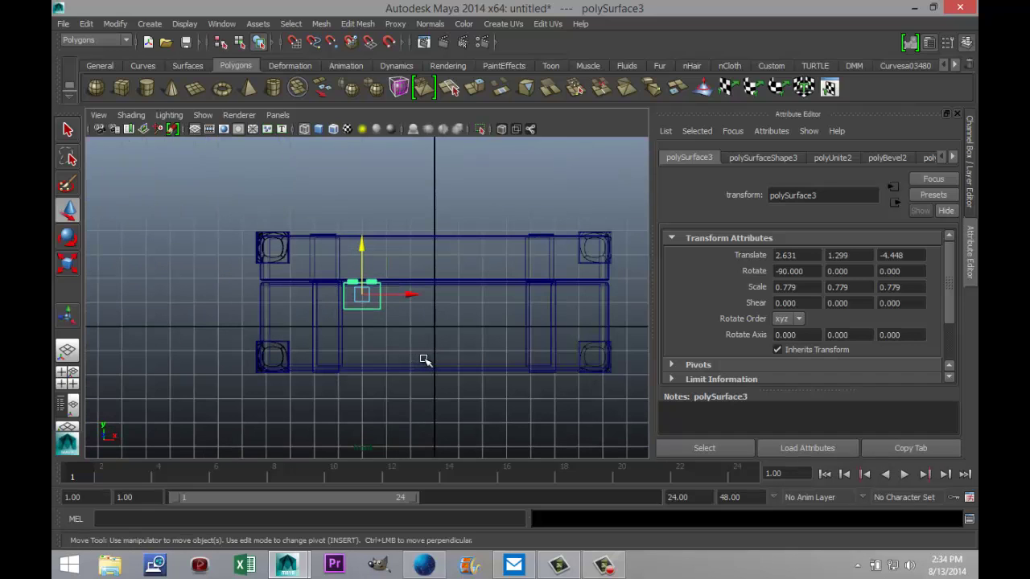
{"action": "key", "text": "ctrl+d"}
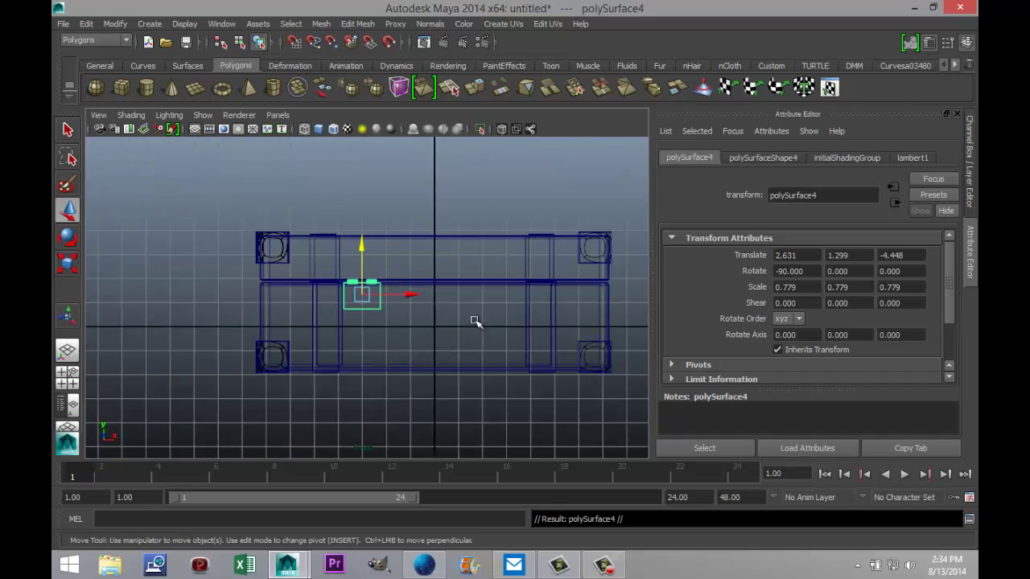
{"action": "left_click_drag", "start_coordinate": [424, 296], "coordinate": [555, 316]}
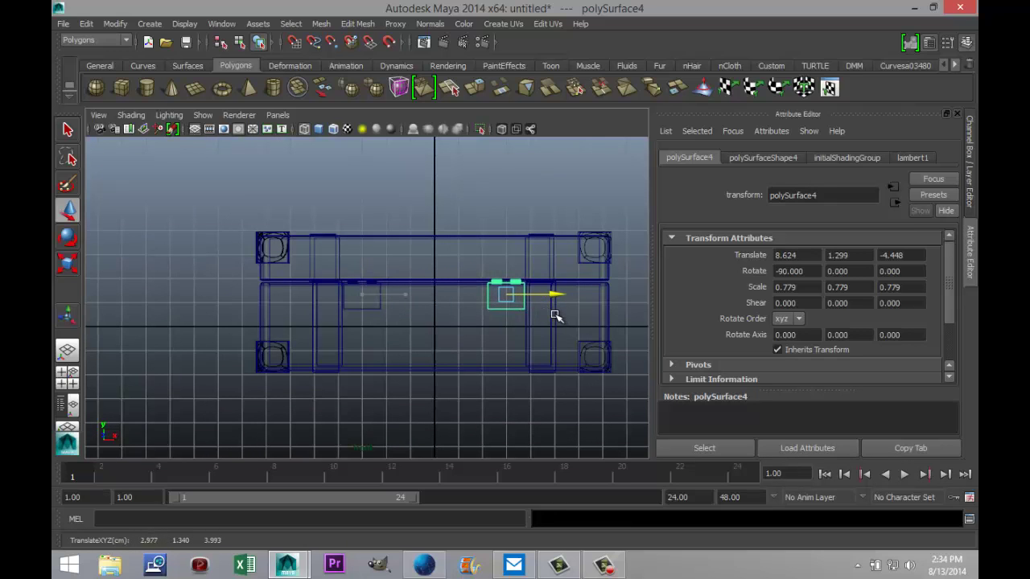
{"action": "scroll", "coordinate": [553, 322], "scroll_direction": "up", "scroll_amount": 4}
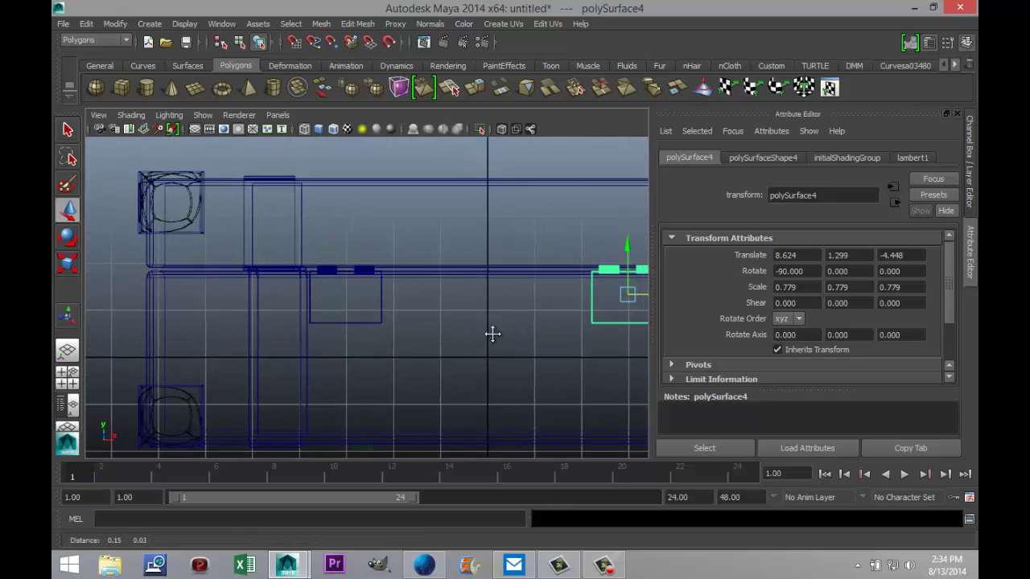
{"action": "middle_click_drag", "start_coordinate": [493, 333], "coordinate": [326, 333], "text": "alt"}
{"action": "left_click_drag", "start_coordinate": [516, 294], "coordinate": [519, 296]}
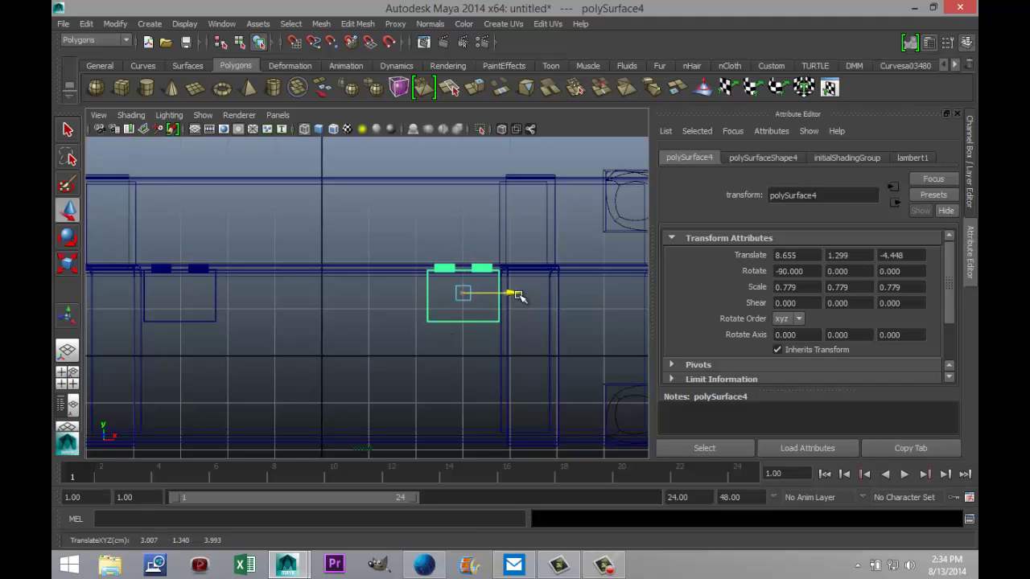
{"action": "key", "text": "ctrl+z"}
{"action": "key", "text": "ctrl+z"}
{"action": "key", "text": "ctrl+z"}
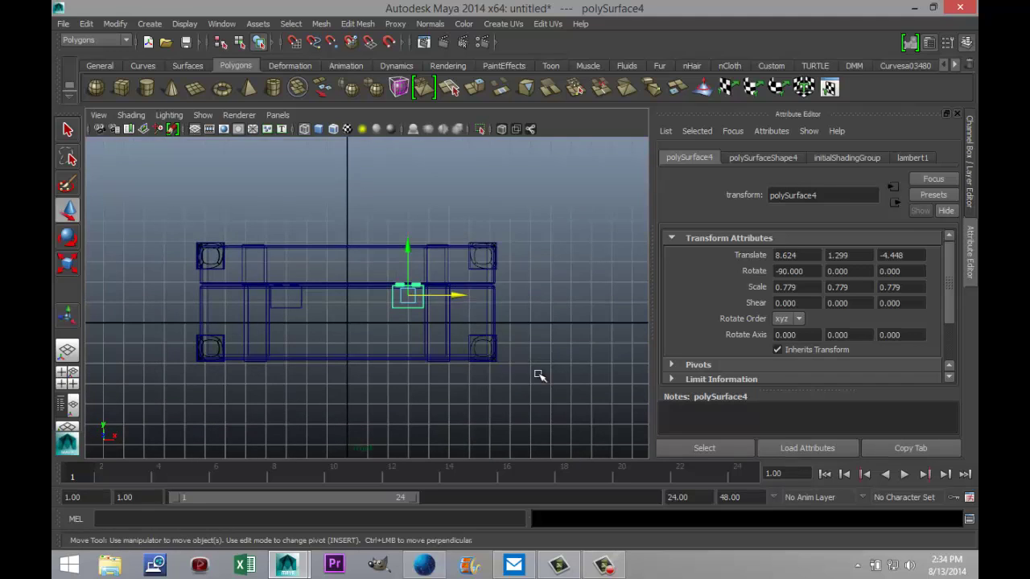
Duplicate the second hinge and raise the new copy above the box to Y 6.212.
{"action": "key", "text": "ctrl+d"}
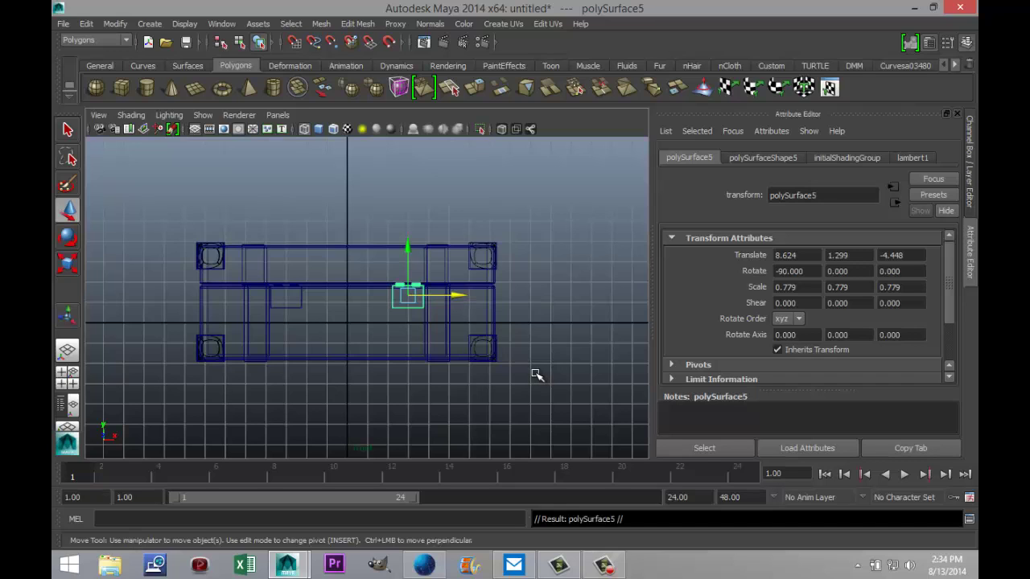
{"action": "left_click_drag", "start_coordinate": [407, 265], "coordinate": [400, 165]}
Separate the raised hinge copy into its plate and individual pipes.
{"action": "left_click", "coordinate": [67, 376]}
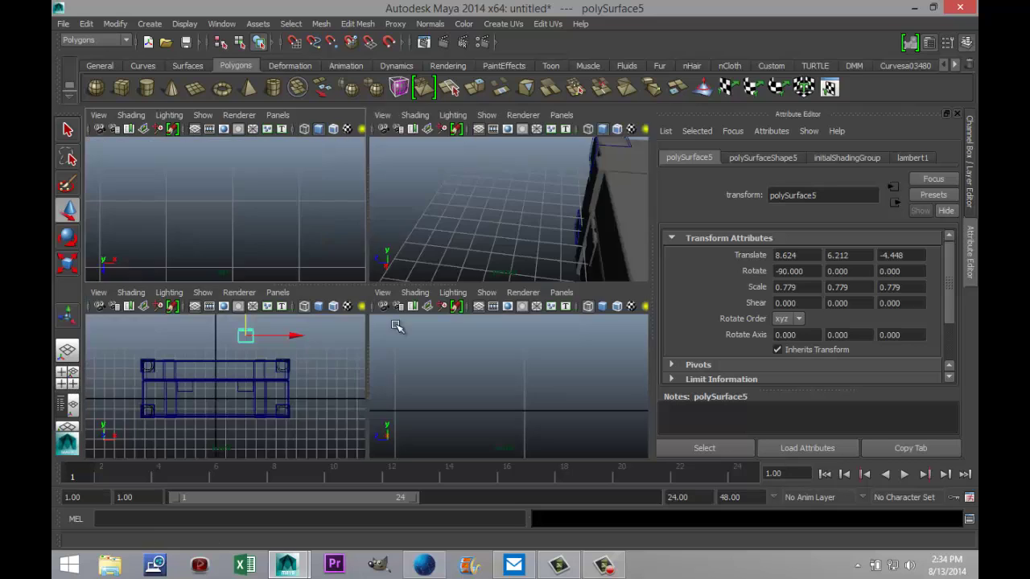
{"action": "key", "text": "space"}
{"action": "key", "text": "f"}
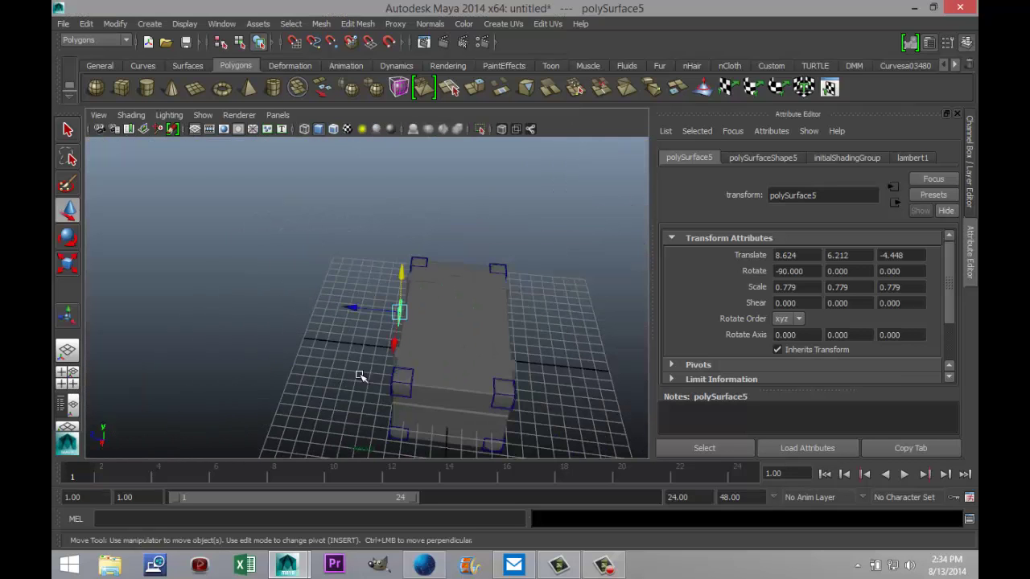
{"action": "left_click_drag", "start_coordinate": [259, 375], "coordinate": [418, 368], "text": "alt"}
{"action": "left_click_drag", "start_coordinate": [494, 320], "coordinate": [469, 370], "text": "alt"}
{"action": "scroll", "coordinate": [469, 369], "scroll_direction": "up", "scroll_amount": 10}
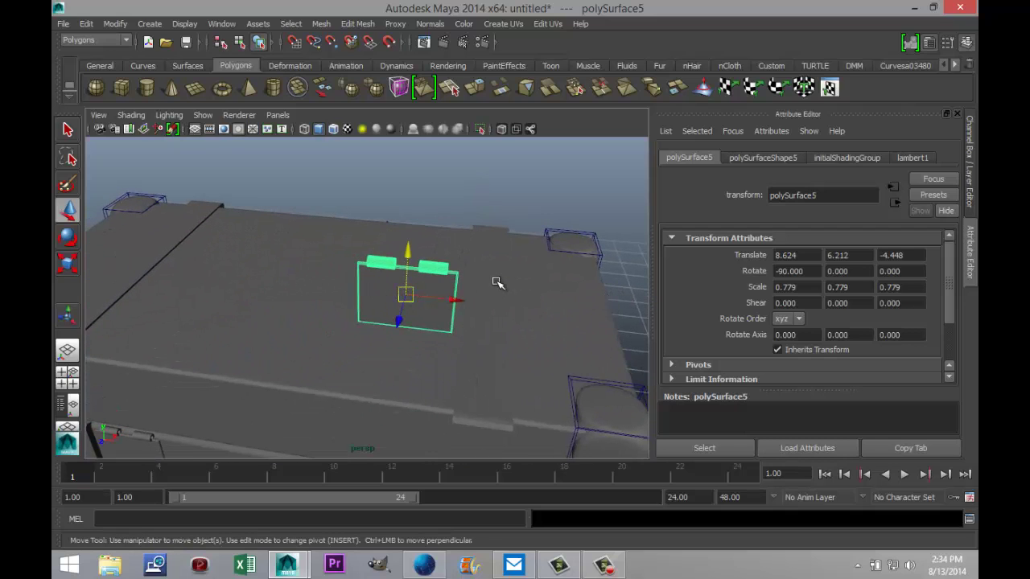
{"action": "left_click", "coordinate": [323, 25]}
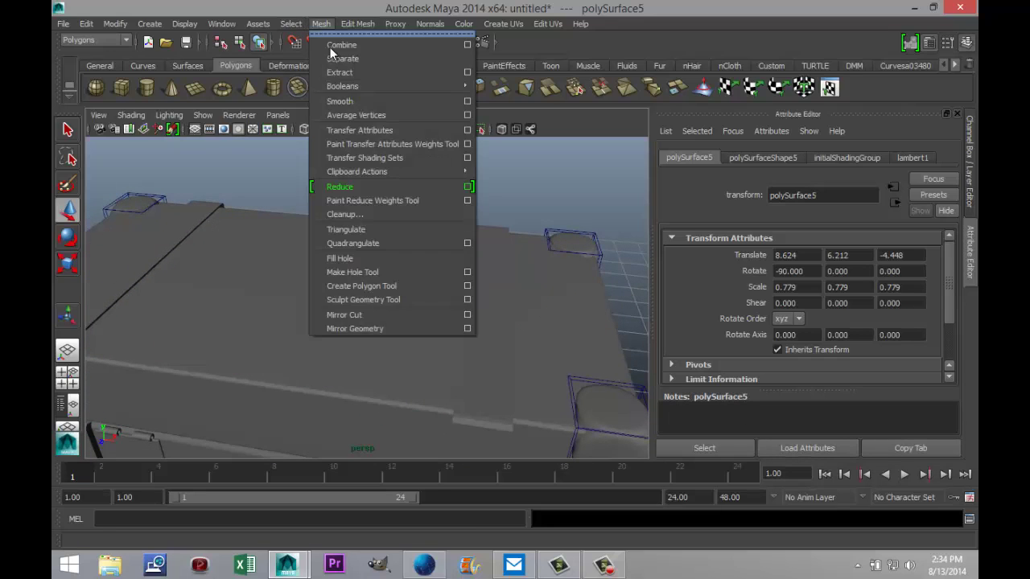
{"action": "left_click", "coordinate": [343, 61]}
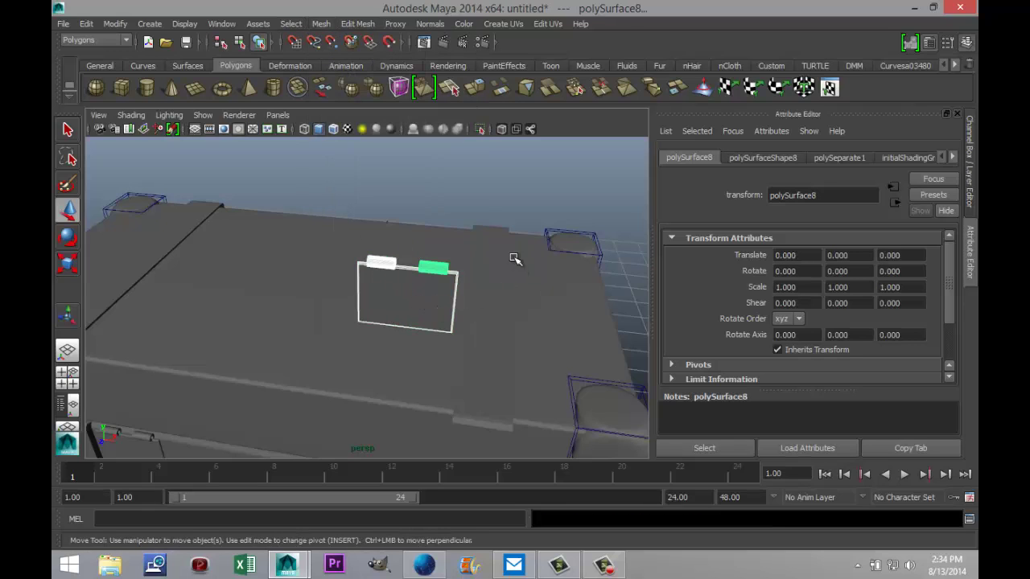
Delete the pipe nearest the positive X end of the separated hinge copy.
{"action": "left_click", "coordinate": [519, 284]}
{"action": "key", "text": "ctrl+z"}
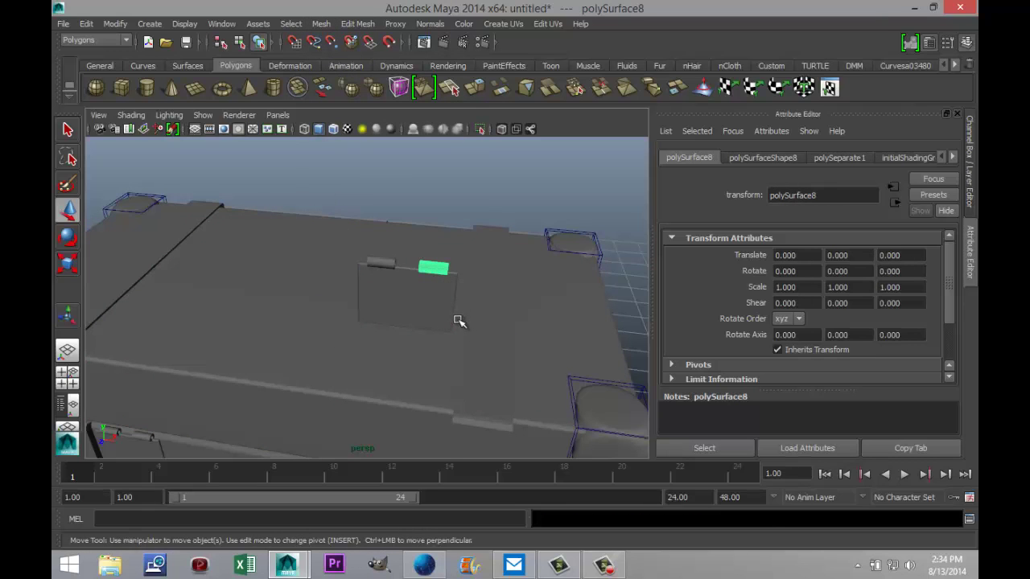
{"action": "key", "text": "Delete"}
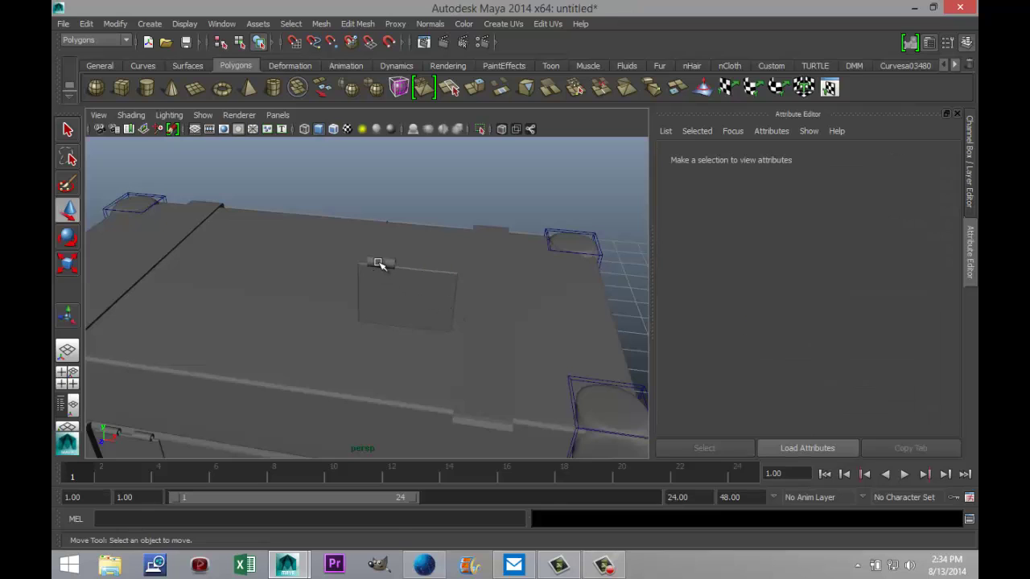
Centre the remaining pipe's pivot and move the pipe along X to the middle of the plate's upper edge.
{"action": "left_click", "coordinate": [378, 264]}
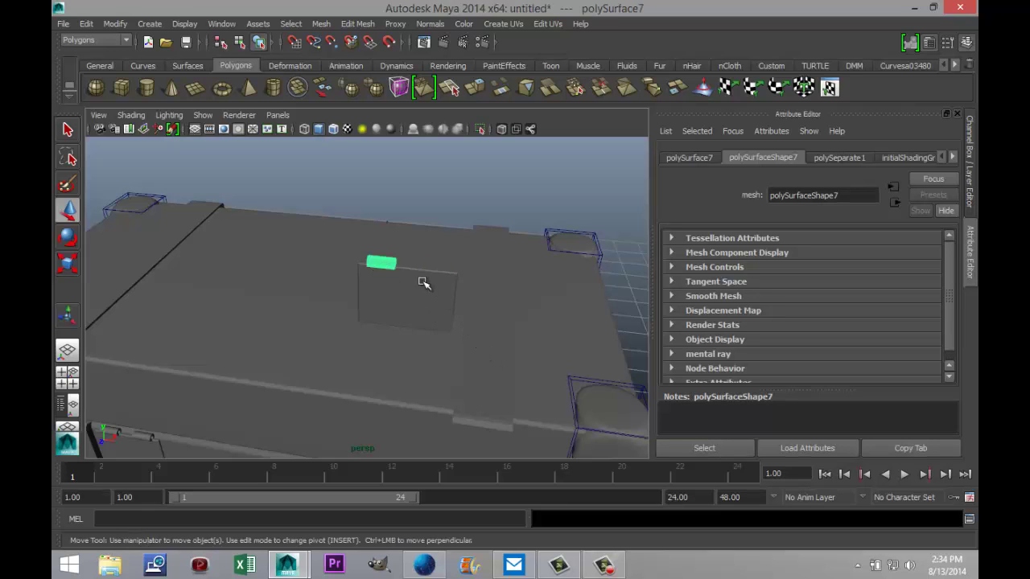
{"action": "left_click", "coordinate": [115, 23]}
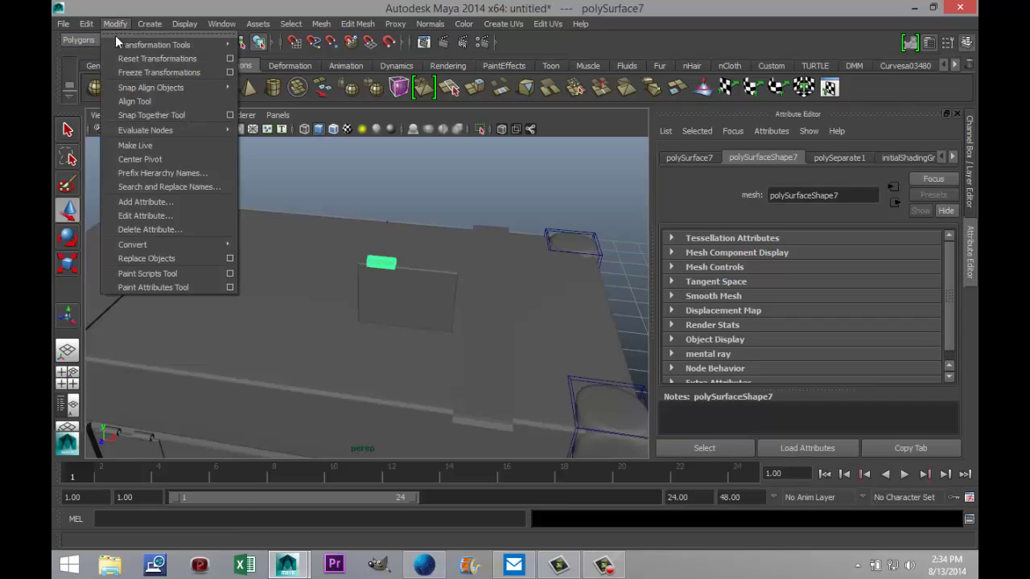
{"action": "left_click", "coordinate": [159, 158]}
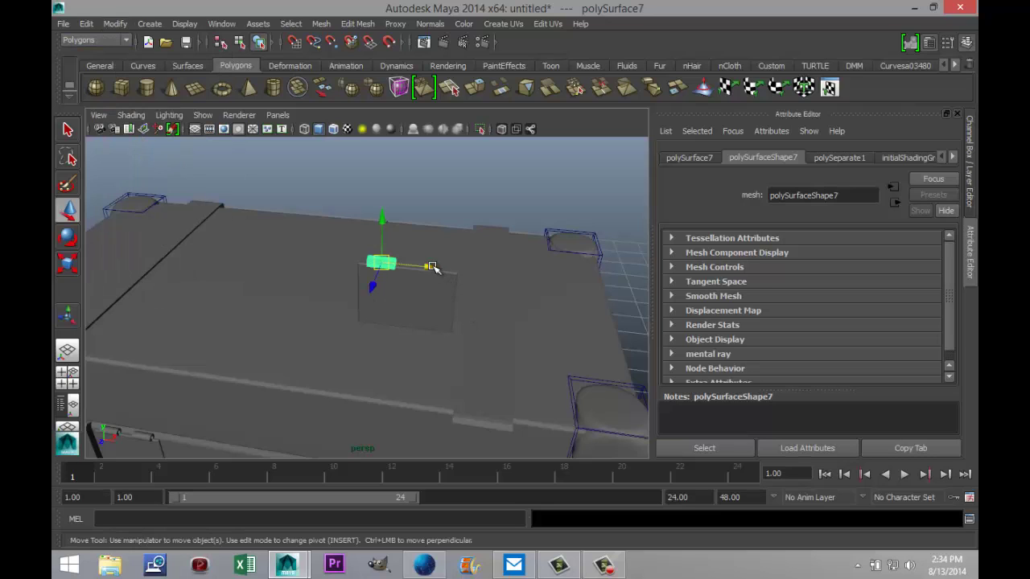
{"action": "left_click_drag", "start_coordinate": [433, 267], "coordinate": [460, 270]}
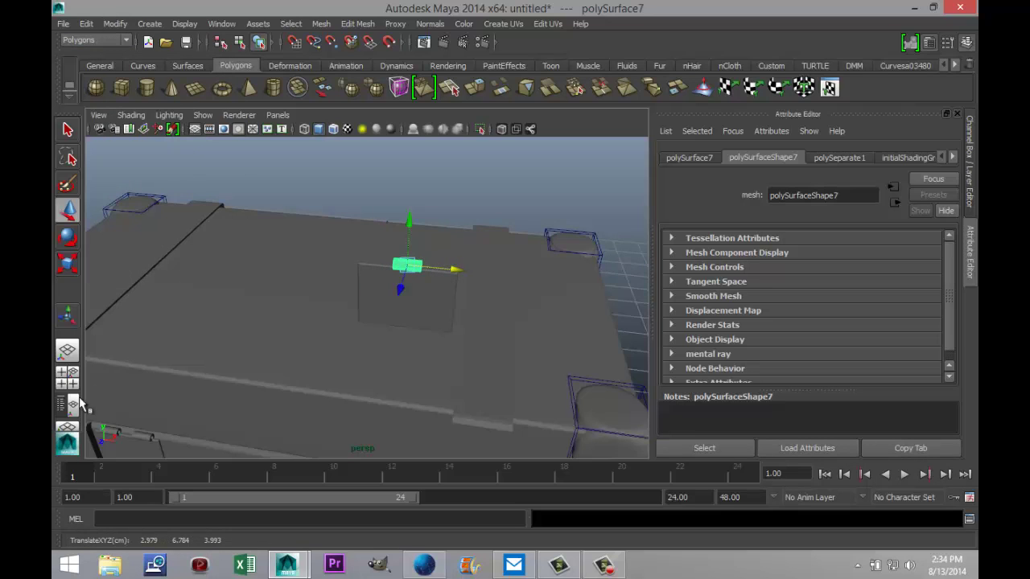
Combine the raised hinge plate and its centred pipe into a single mesh.
{"action": "left_click", "coordinate": [67, 378]}
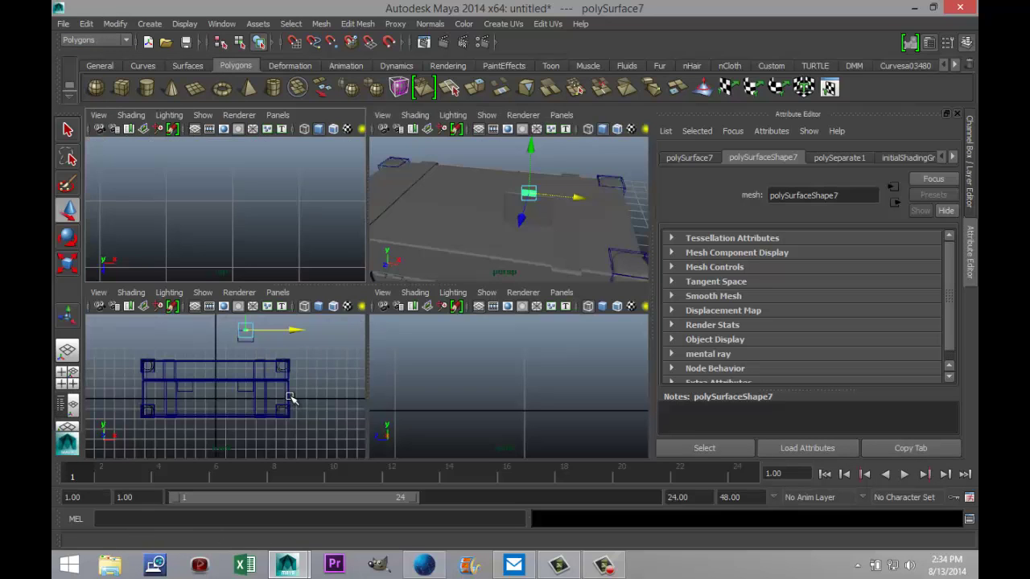
{"action": "key", "text": "space"}
{"action": "key", "text": "f"}
{"action": "scroll", "coordinate": [362, 390], "scroll_direction": "down", "scroll_amount": 3}
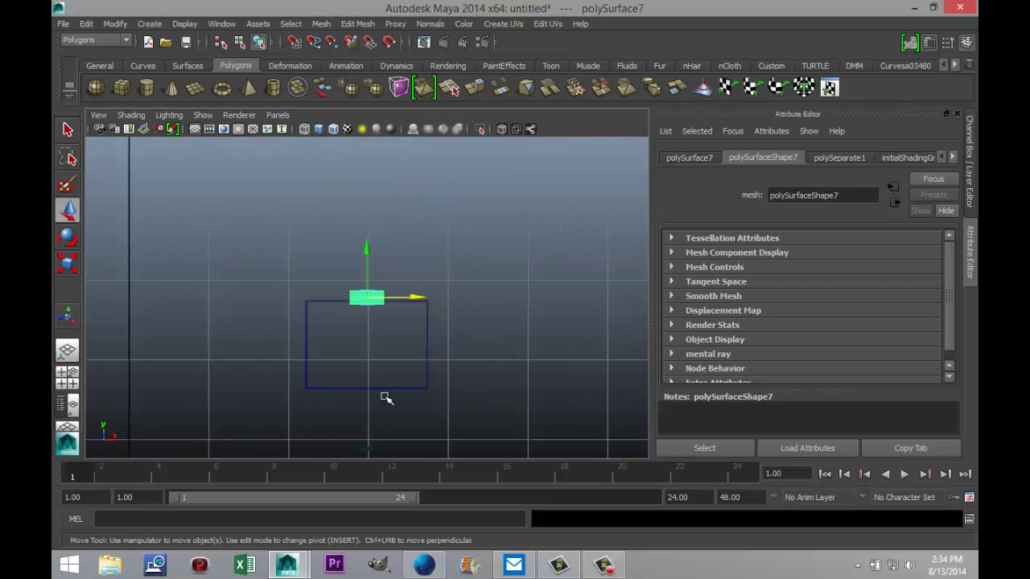
{"action": "scroll", "coordinate": [409, 390], "scroll_direction": "up", "scroll_amount": 3}
{"action": "scroll", "coordinate": [409, 390], "scroll_direction": "up", "scroll_amount": 2}
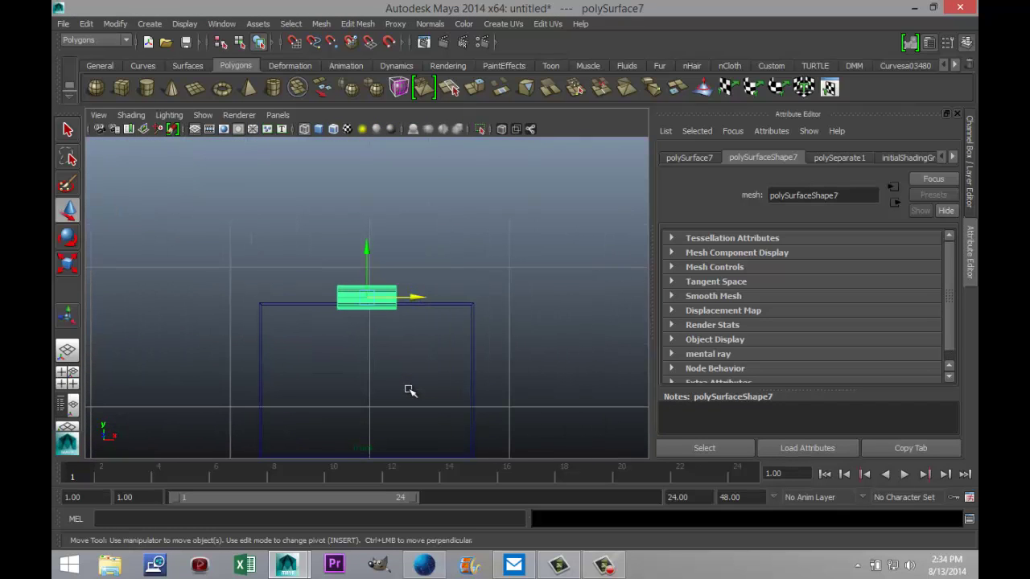
{"action": "left_click", "coordinate": [545, 337]}
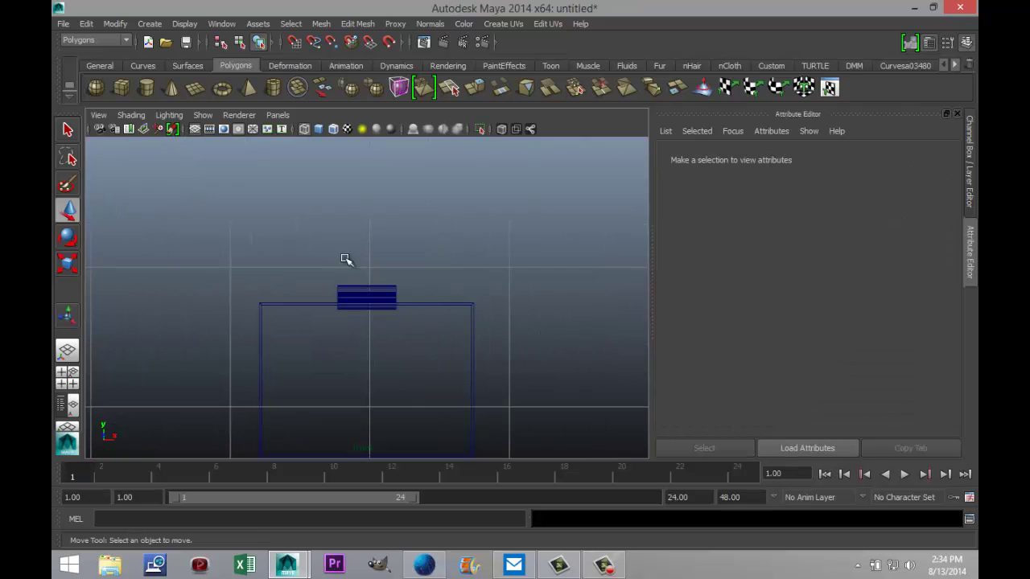
{"action": "left_click_drag", "start_coordinate": [346, 263], "coordinate": [465, 370]}
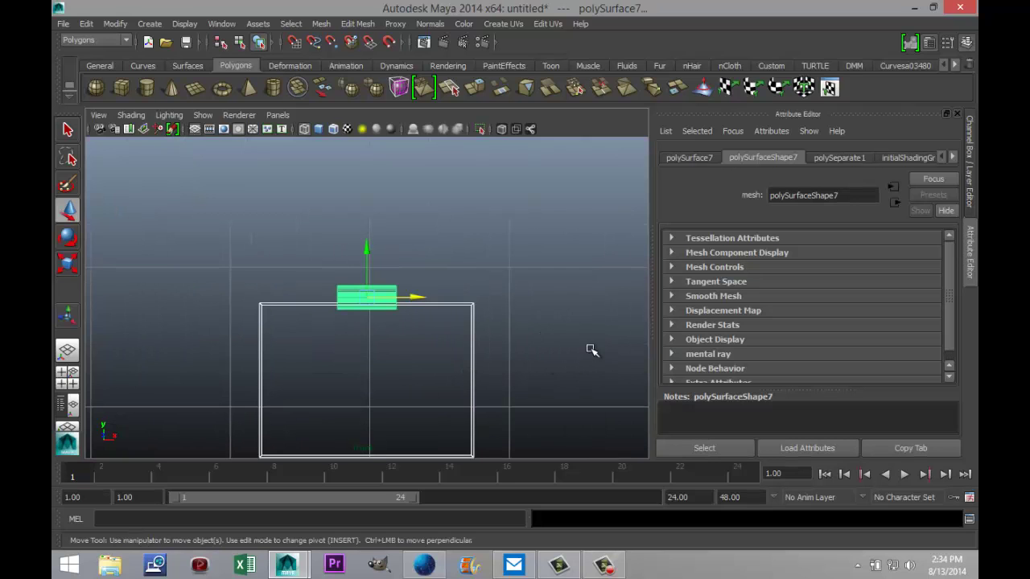
{"action": "left_click", "coordinate": [321, 24]}
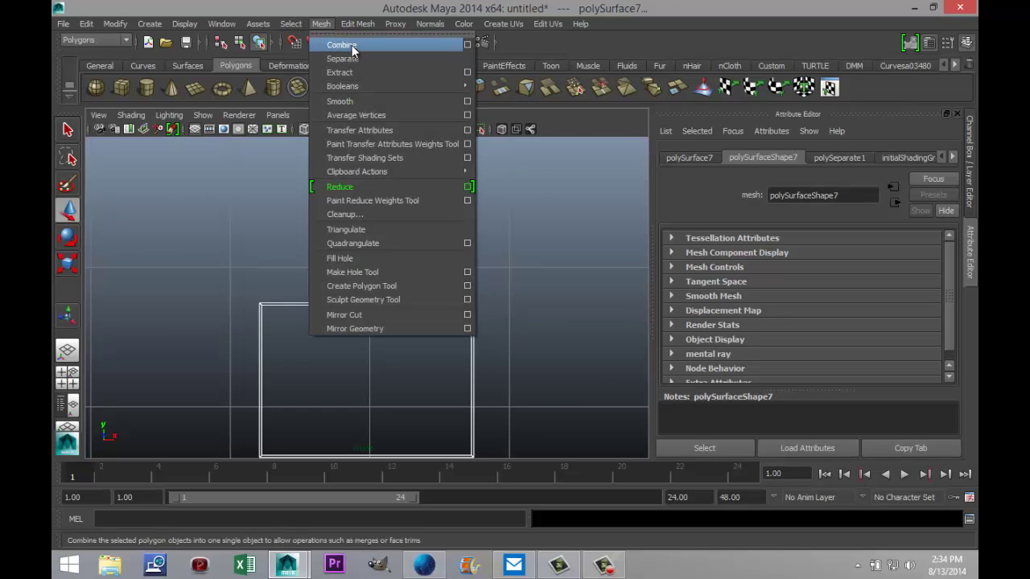
{"action": "left_click", "coordinate": [354, 45]}
{"action": "scroll", "coordinate": [435, 273], "scroll_direction": "down", "scroll_amount": 3}
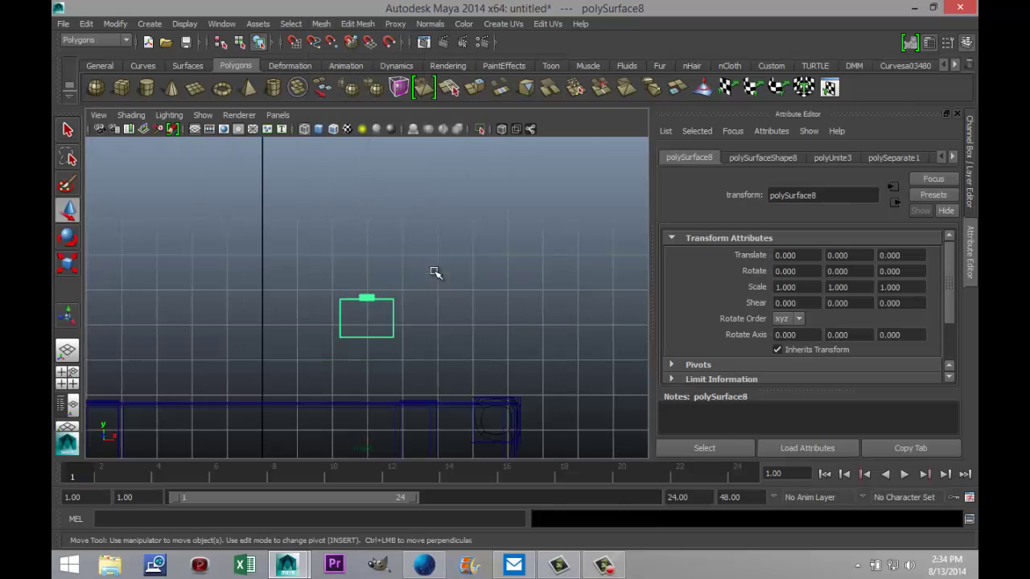
Centre the combined hinge half's pivot and set its X rotation to 180 so the pipe faces downward.
{"action": "left_click", "coordinate": [74, 373]}
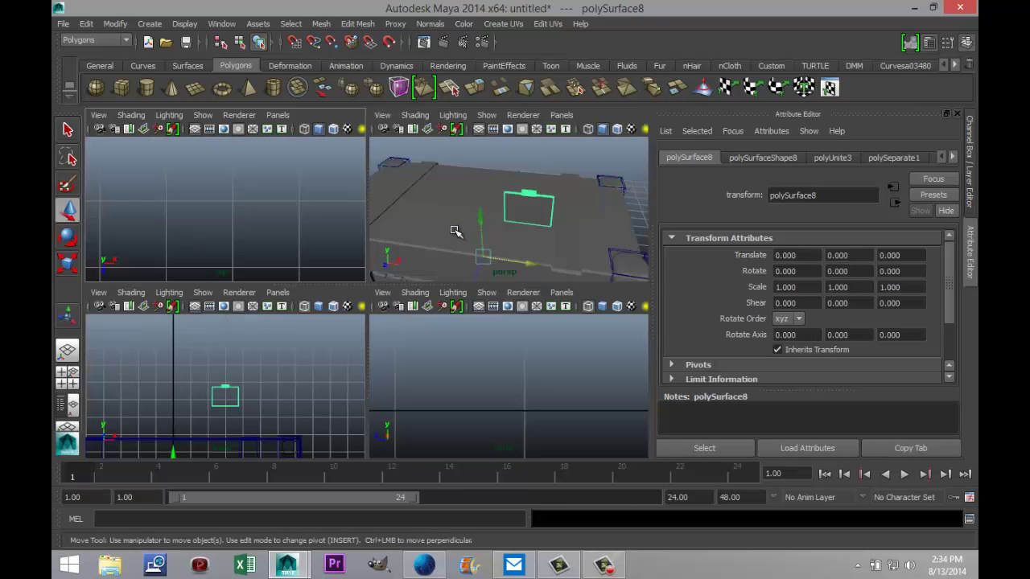
{"action": "key", "text": "space"}
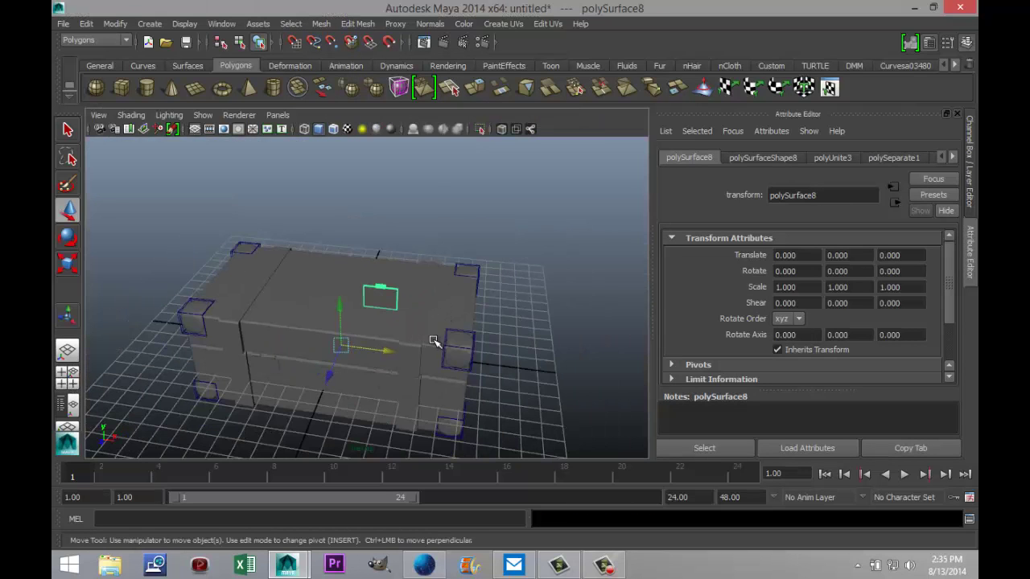
{"action": "key", "text": "e"}
{"action": "mouse_move", "coordinate": [329, 301]}
{"action": "left_mouse_down"}
{"action": "mouse_move", "coordinate": [336, 379]}
{"action": "mouse_move", "coordinate": [340, 299]}
{"action": "left_mouse_up"}
{"action": "left_click", "coordinate": [115, 23]}
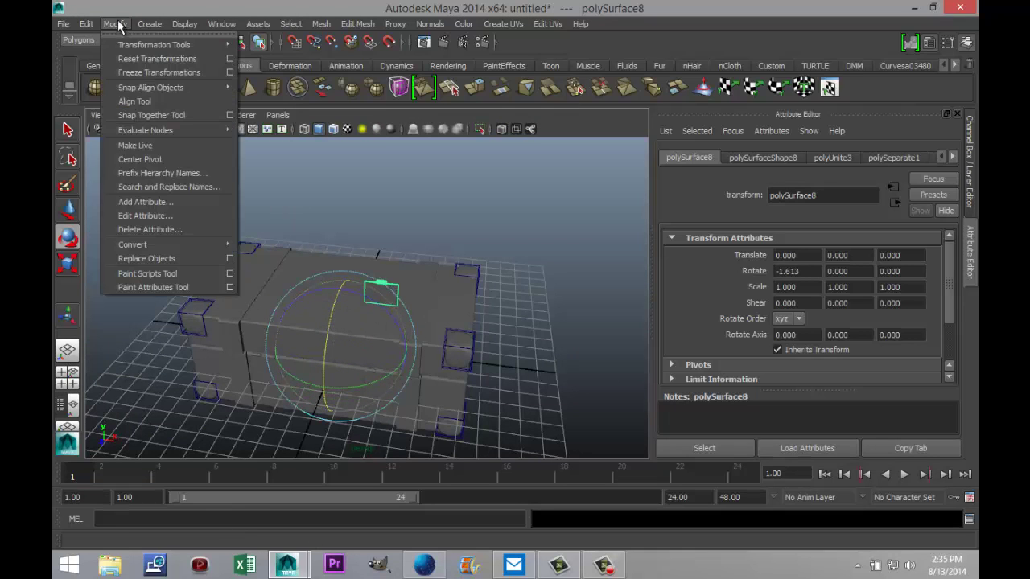
{"action": "left_click", "coordinate": [151, 159]}
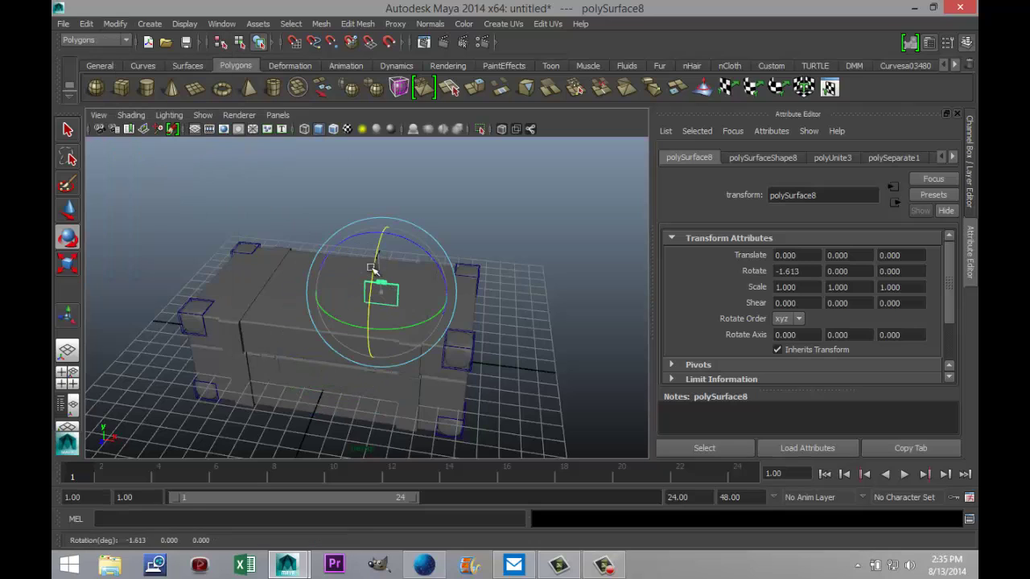
{"action": "left_click_drag", "start_coordinate": [372, 269], "coordinate": [403, 307]}
{"action": "double_click", "coordinate": [814, 271]}
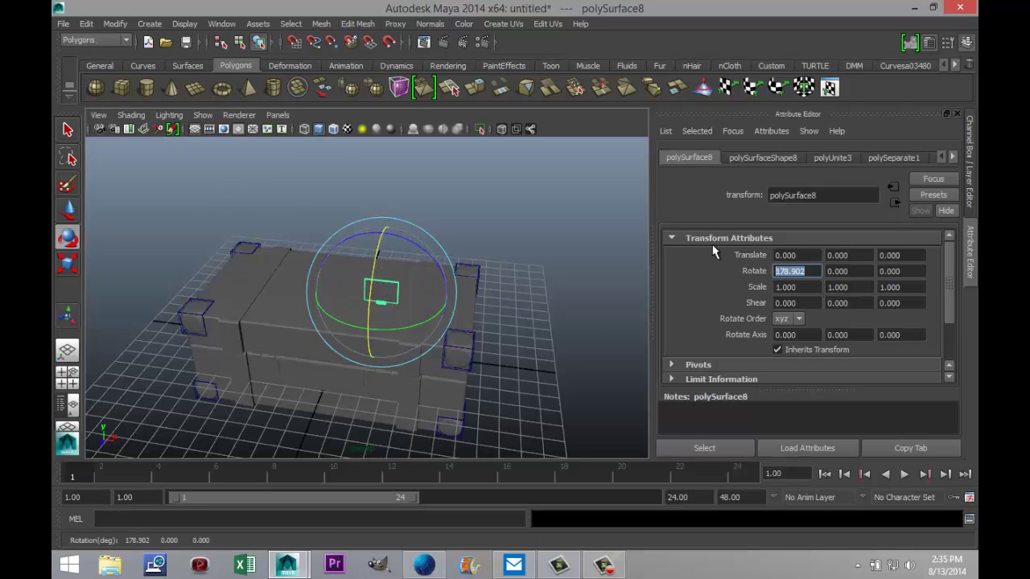
{"action": "type", "text": "180.000"}
{"action": "key", "text": "Return"}
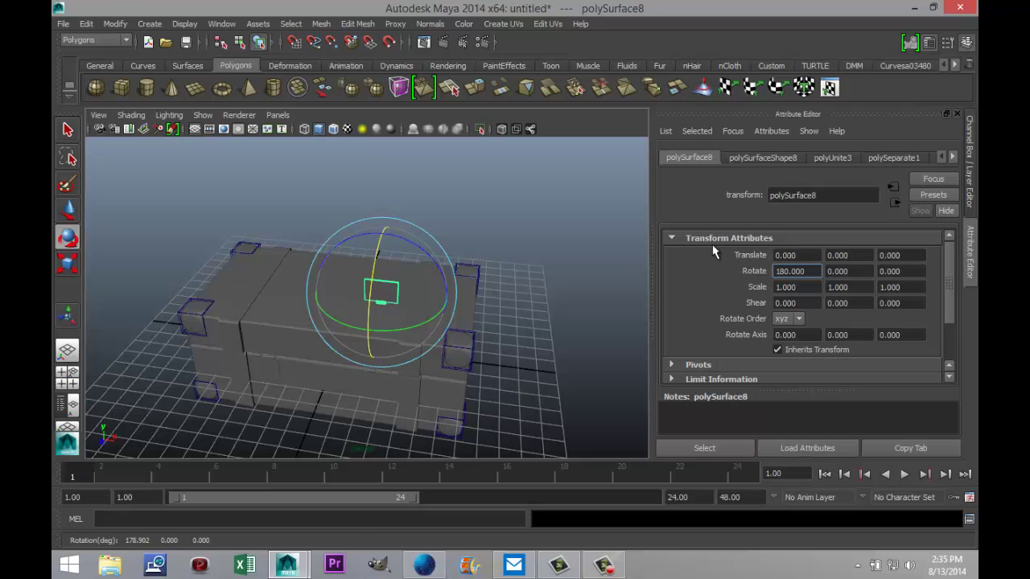
{"action": "left_click", "coordinate": [520, 319]}
{"action": "left_click", "coordinate": [396, 306]}
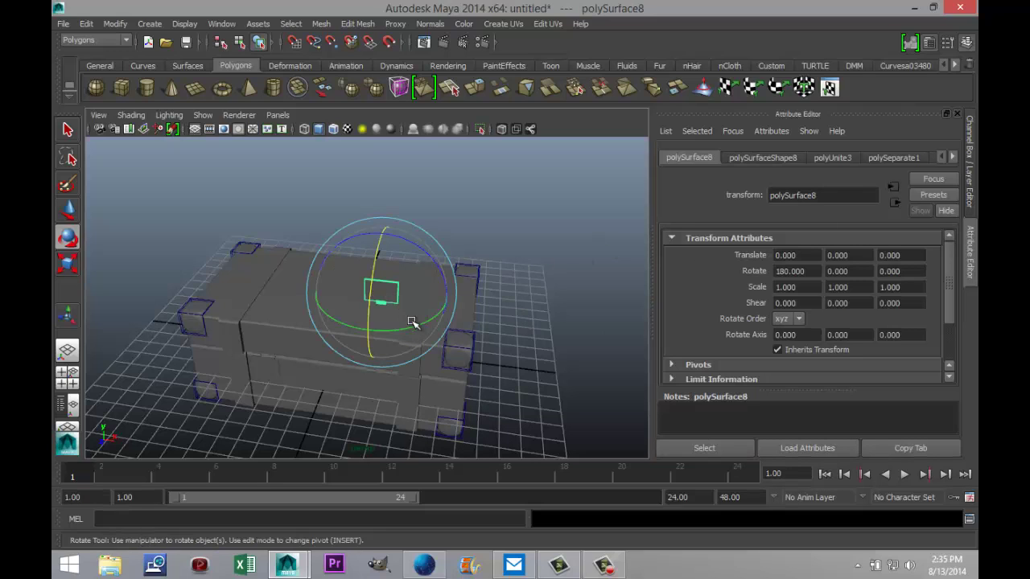
Move the flipped hinge half onto the lid's side at translate Y -3.945 and Z 0.215, with its pipe between the lower hinge's pipes.
{"action": "key", "text": "w"}
{"action": "left_click_drag", "start_coordinate": [375, 317], "coordinate": [365, 372]}
{"action": "left_click_drag", "start_coordinate": [366, 296], "coordinate": [388, 385]}
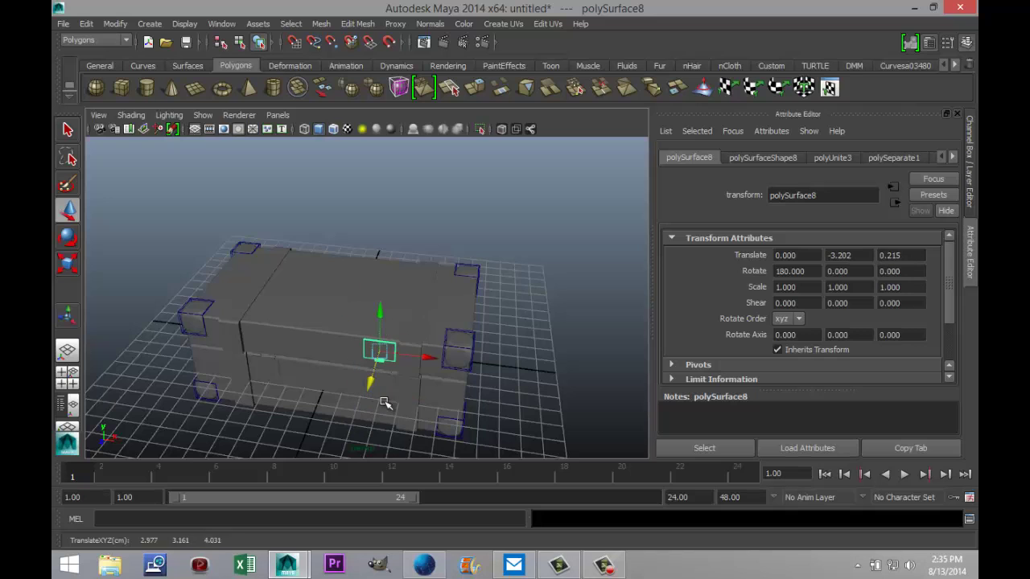
{"action": "key", "text": "f"}
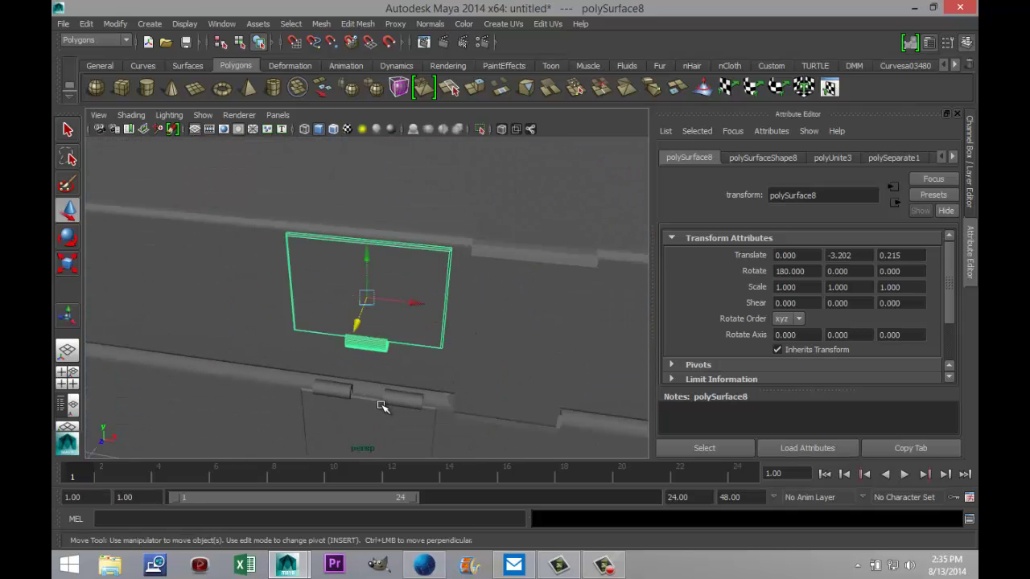
{"action": "left_click_drag", "start_coordinate": [337, 418], "coordinate": [375, 358], "text": "alt"}
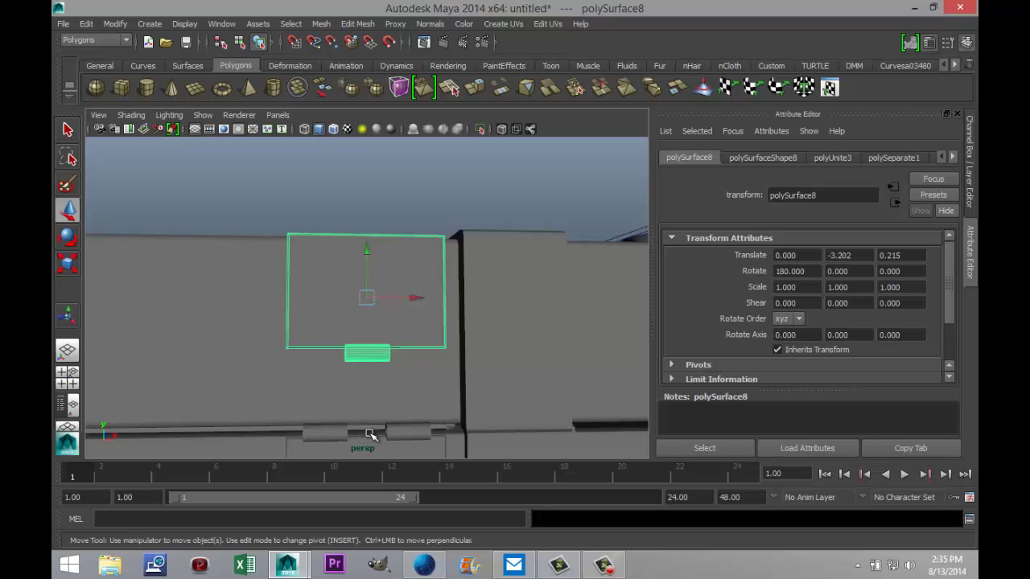
{"action": "scroll", "coordinate": [428, 386], "scroll_direction": "up", "scroll_amount": 1}
{"action": "scroll", "coordinate": [410, 372], "scroll_direction": "down", "scroll_amount": 1}
{"action": "scroll", "coordinate": [386, 322], "scroll_direction": "down", "scroll_amount": 2}
{"action": "left_click_drag", "start_coordinate": [367, 257], "coordinate": [379, 306]}
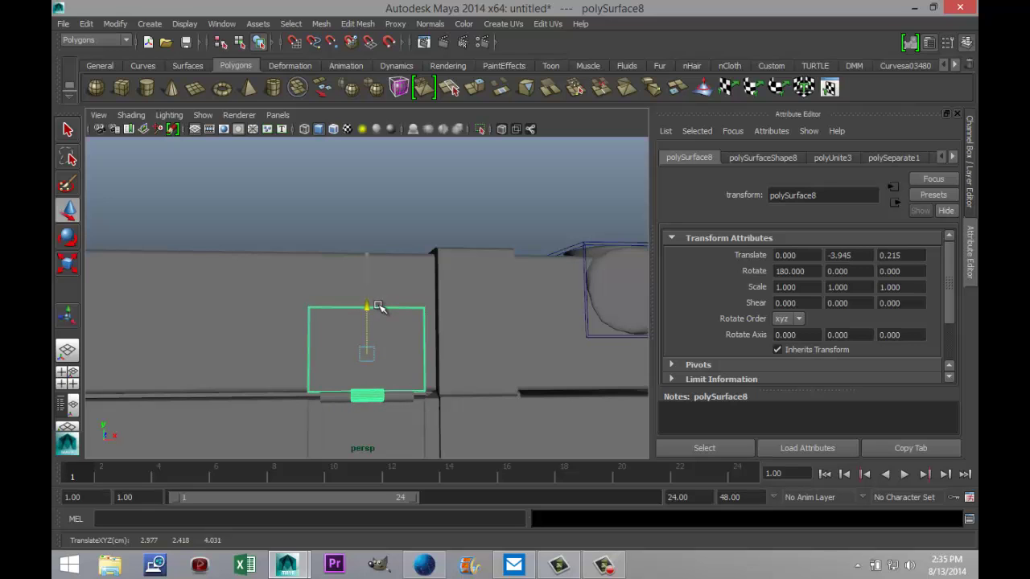
Separate the flipped hinge half into plate and pipe, and select the pipe.
{"action": "key", "text": "f"}
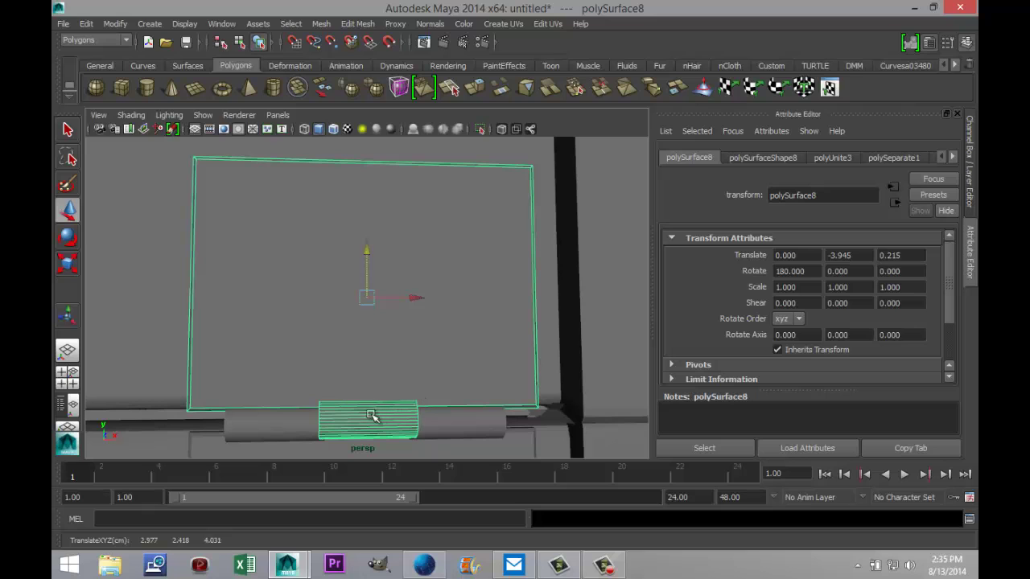
{"action": "left_click", "coordinate": [322, 25]}
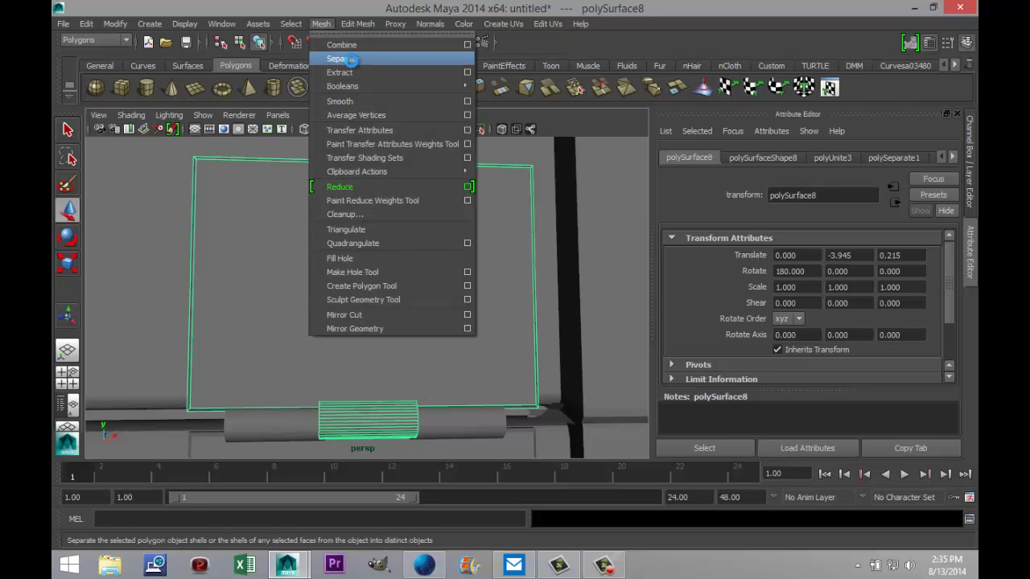
{"action": "left_click", "coordinate": [342, 58]}
{"action": "left_click", "coordinate": [374, 427]}
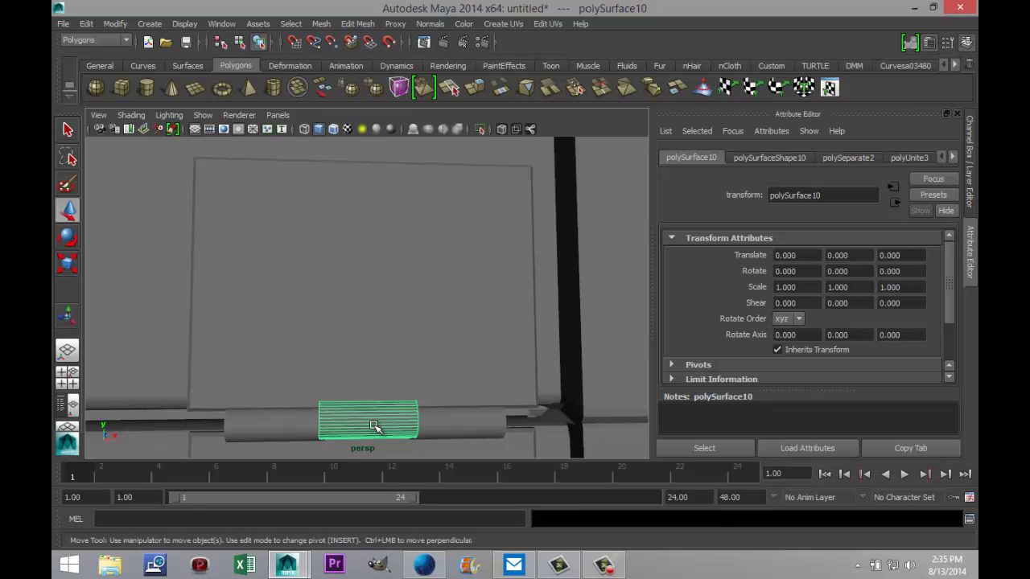
Centre the middle pipe's pivot and scale it to 0.827 along X to leave gaps beside the neighbouring pipes.
{"action": "key", "text": "r"}
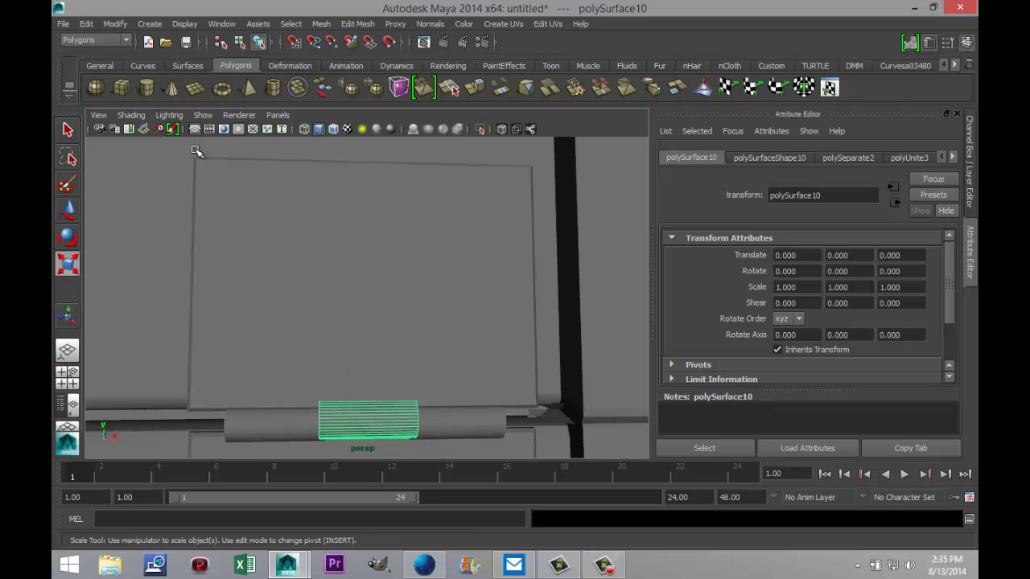
{"action": "left_click", "coordinate": [115, 24]}
{"action": "left_click", "coordinate": [144, 159]}
{"action": "left_click_drag", "start_coordinate": [433, 420], "coordinate": [421, 420]}
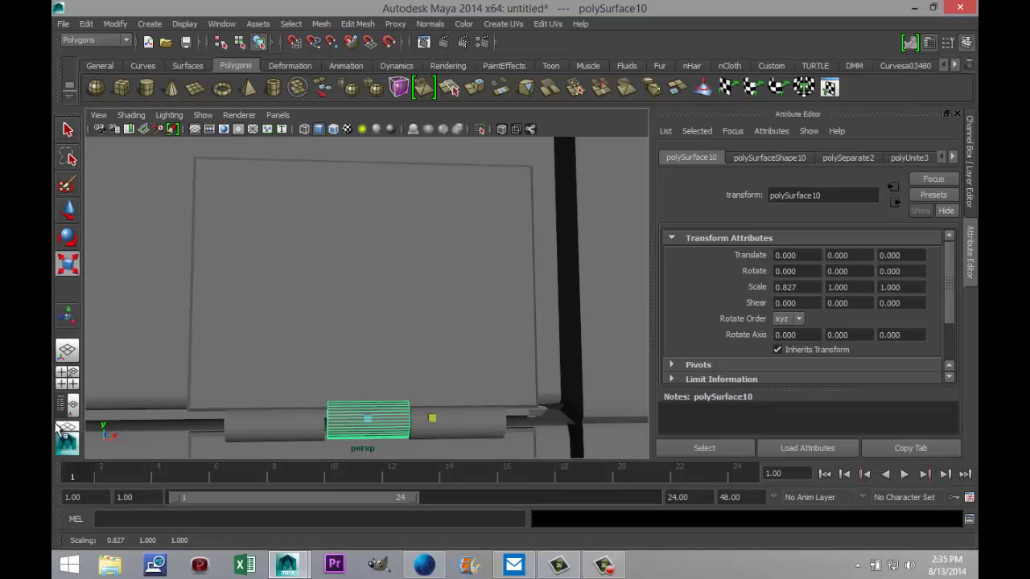
Check the narrowed pipe's gaps in the front view and combine it with the lid hinge plate again.
{"action": "left_click", "coordinate": [67, 375]}
{"action": "key", "text": "f"}
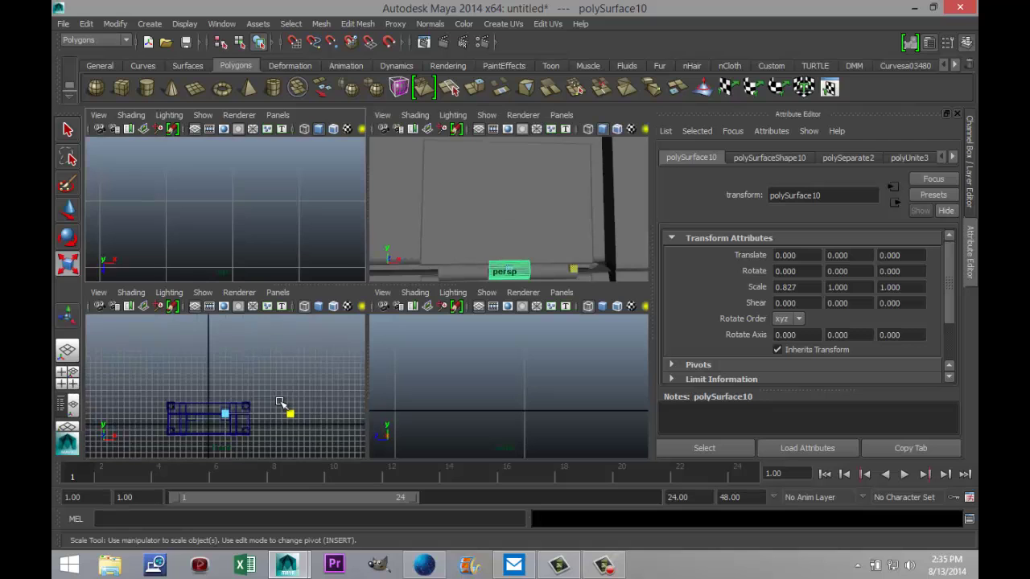
{"action": "key", "text": "space"}
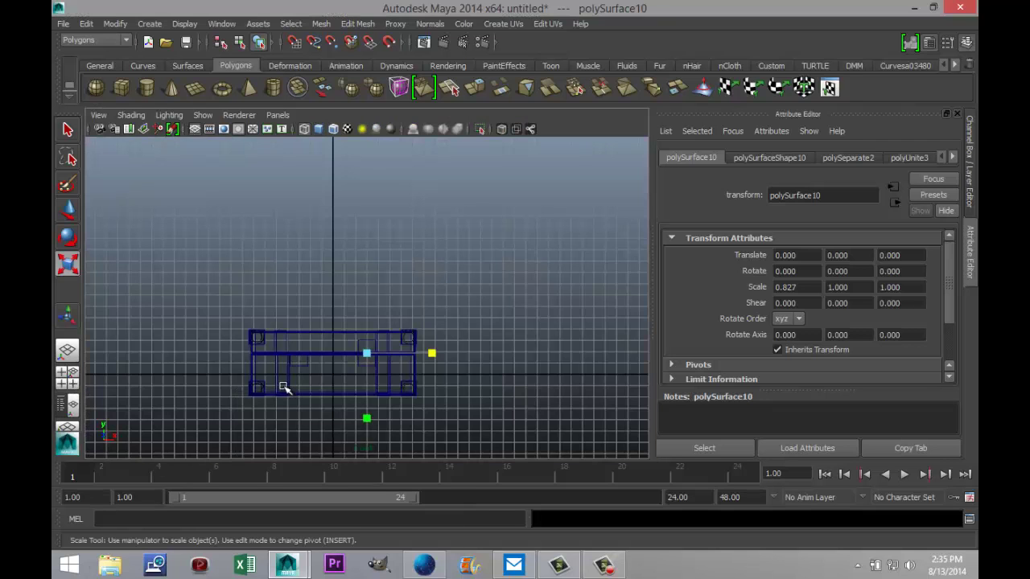
{"action": "scroll", "coordinate": [362, 406], "scroll_direction": "up", "scroll_amount": 5}
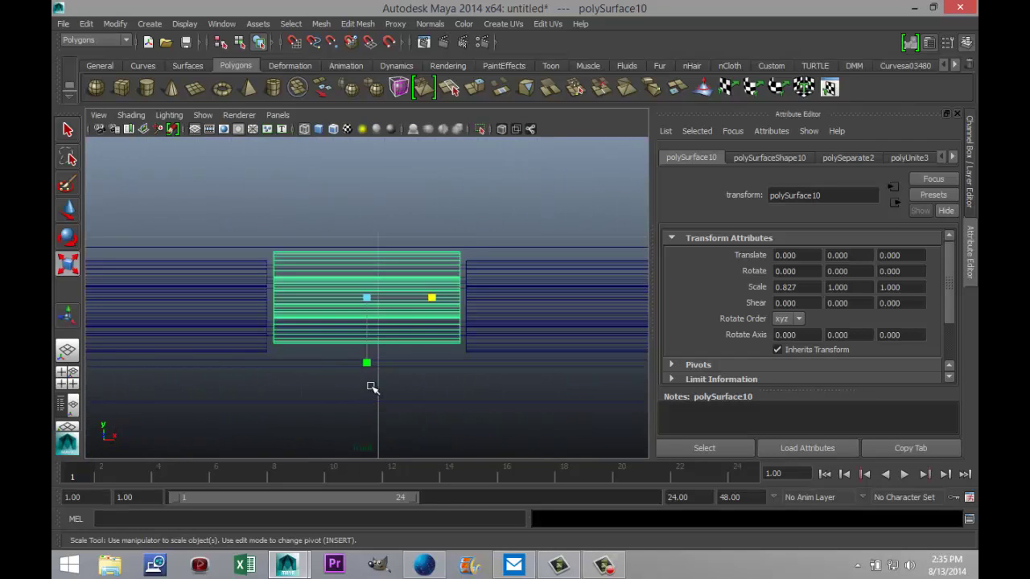
{"action": "scroll", "coordinate": [427, 346], "scroll_direction": "down", "scroll_amount": 5}
{"action": "scroll", "coordinate": [427, 348], "scroll_direction": "up", "scroll_amount": 3}
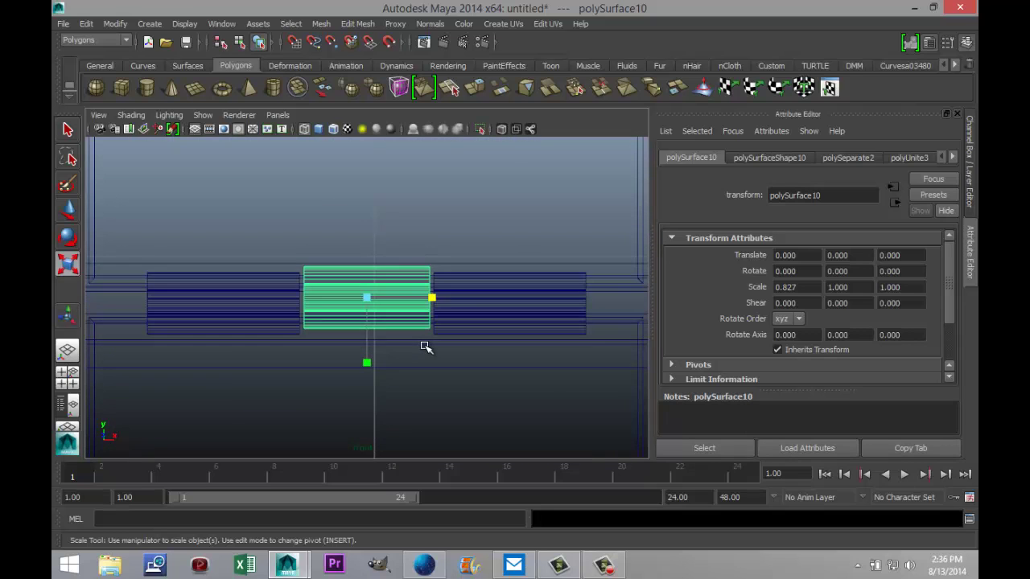
{"action": "scroll", "coordinate": [426, 348], "scroll_direction": "down", "scroll_amount": 5}
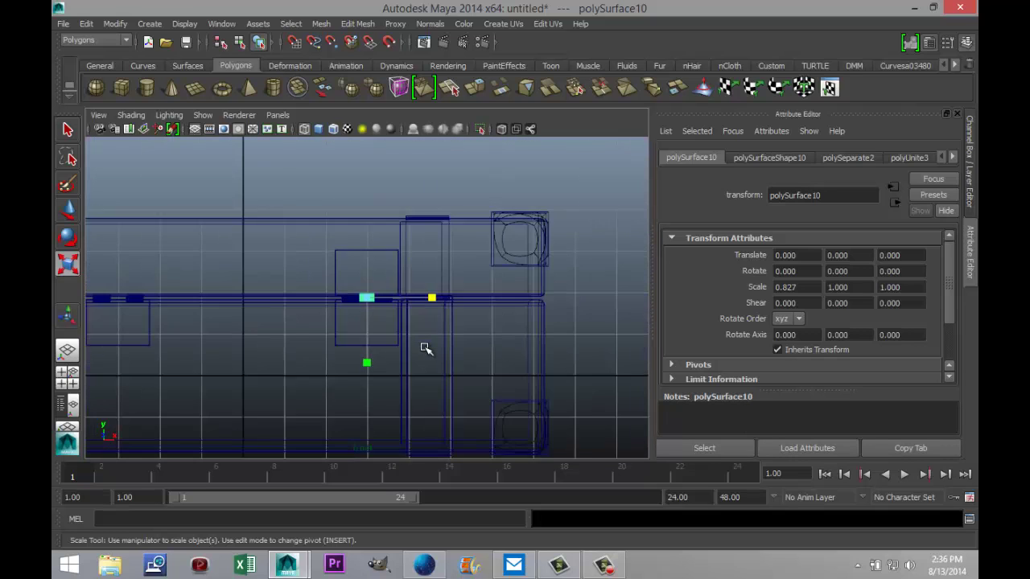
{"action": "left_click", "coordinate": [363, 252]}
{"action": "left_click", "coordinate": [367, 299], "text": "shift"}
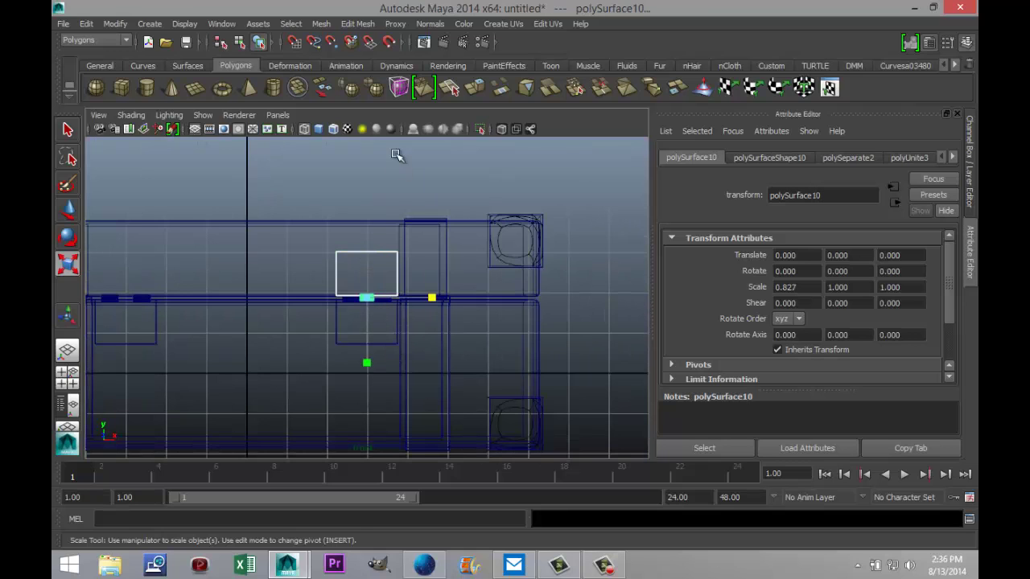
{"action": "left_click", "coordinate": [320, 23]}
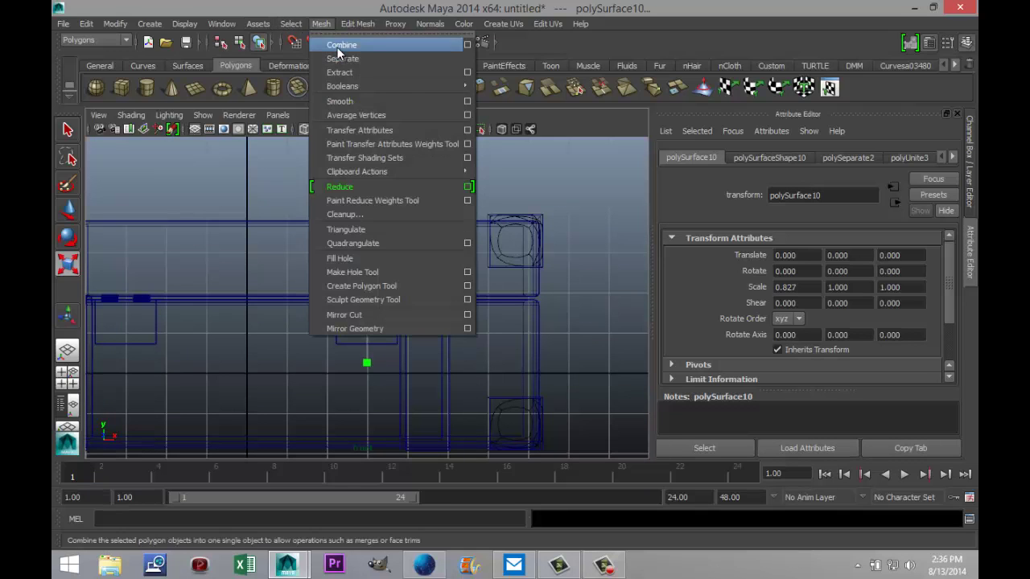
{"action": "left_click", "coordinate": [336, 43]}
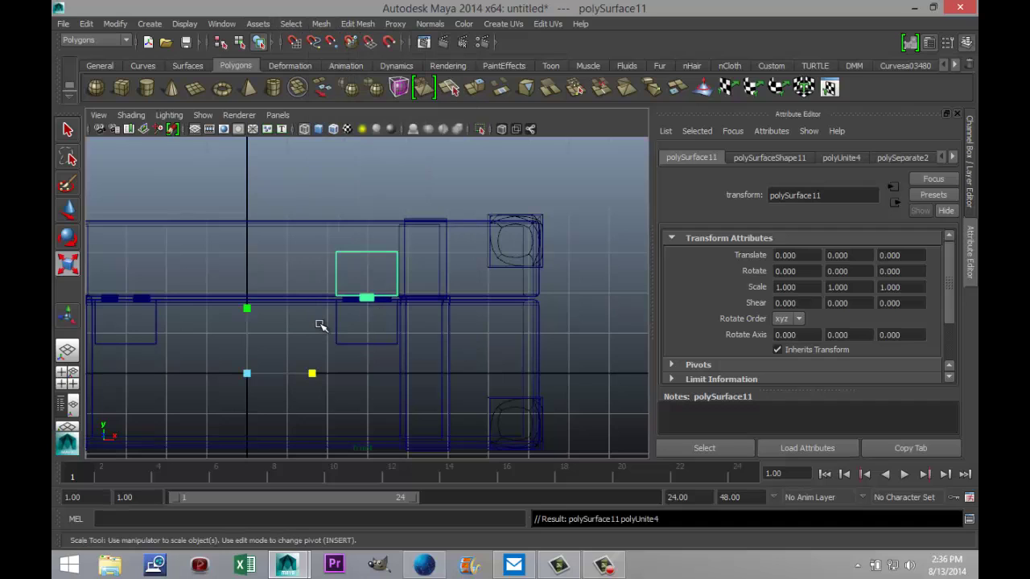
Duplicate the lid hinge half and move the copy along X to -5.993, above the other lower hinge.
{"action": "key", "text": "ctrl+d"}
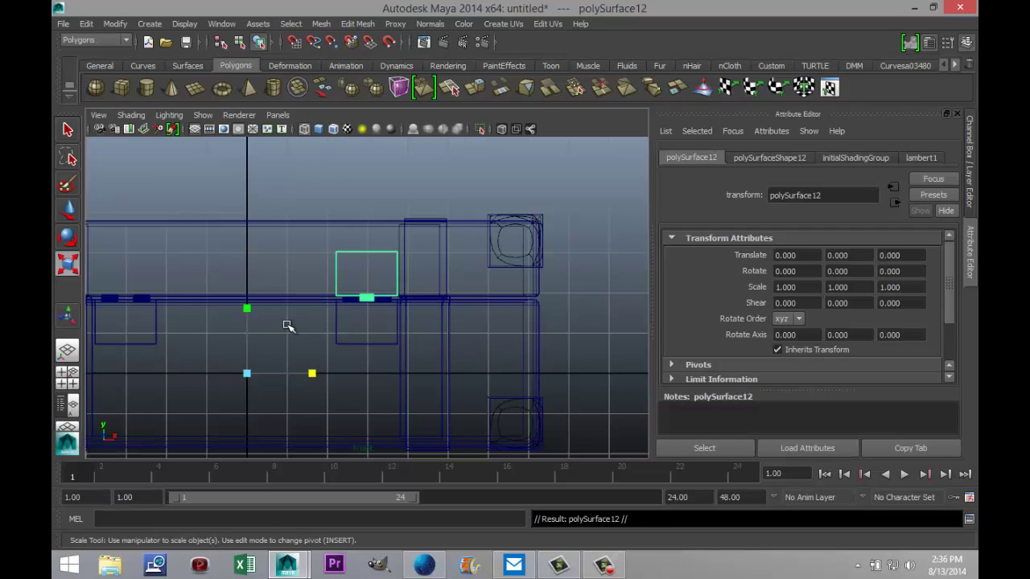
{"action": "key", "text": "w"}
{"action": "left_click_drag", "start_coordinate": [292, 372], "coordinate": [52, 375]}
{"action": "key", "text": "f"}
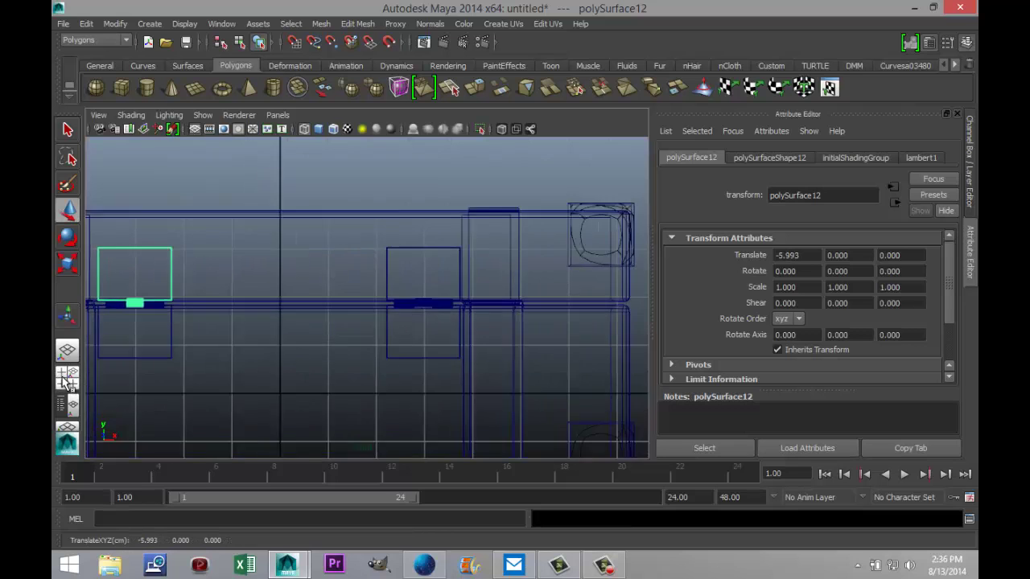
Examine how the copied hinge half's pipe fits between the lower hinge's pipes and how it sits on the lid.
{"action": "scroll", "coordinate": [358, 417], "scroll_direction": "up", "scroll_amount": 2}
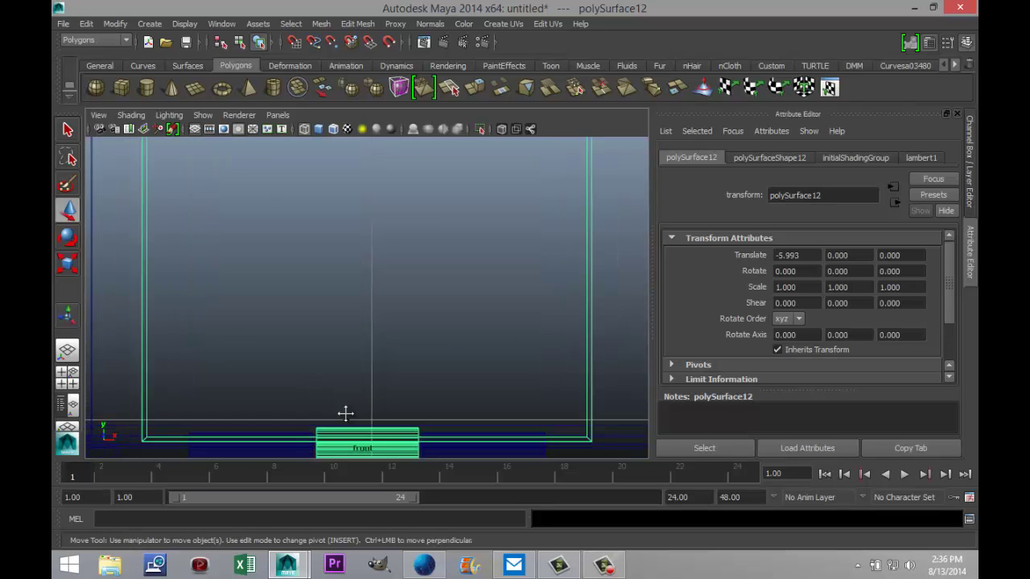
{"action": "middle_click_drag", "start_coordinate": [344, 414], "coordinate": [362, 284], "text": "alt"}
{"action": "scroll", "coordinate": [361, 306], "scroll_direction": "up", "scroll_amount": 3}
{"action": "scroll", "coordinate": [362, 314], "scroll_direction": "up", "scroll_amount": 2}
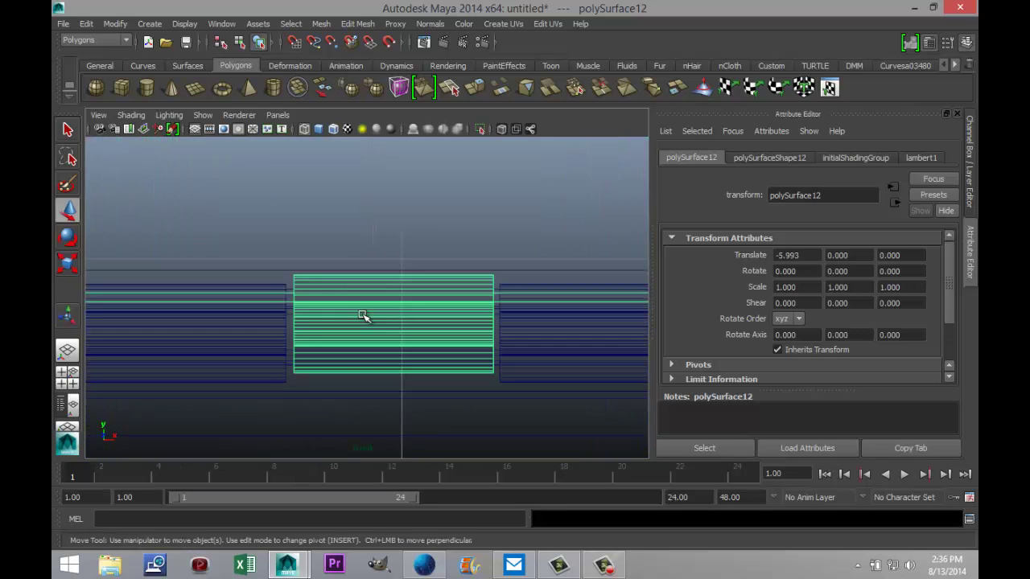
{"action": "scroll", "coordinate": [362, 319], "scroll_direction": "down", "scroll_amount": 3}
{"action": "key", "text": "space"}
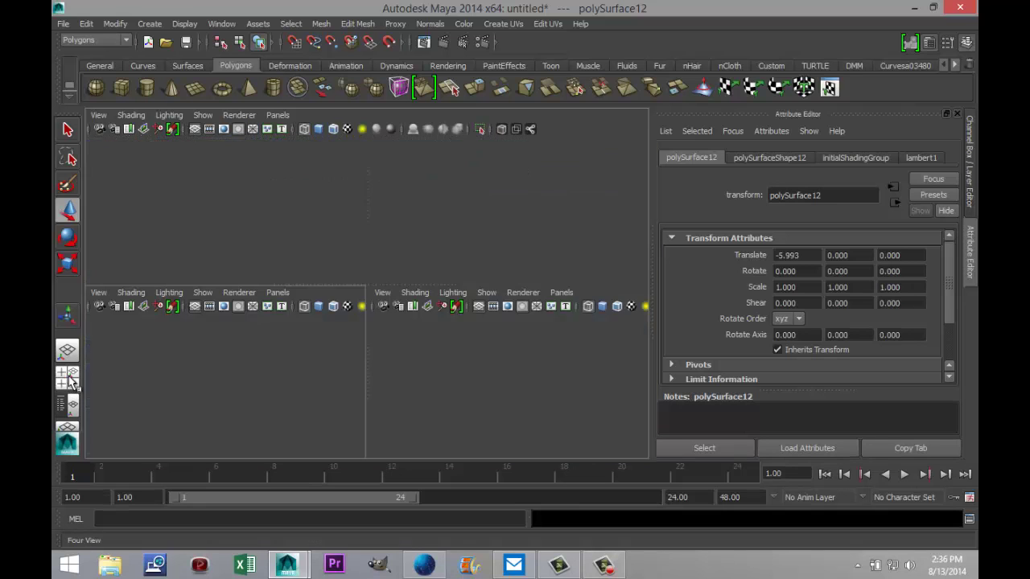
{"action": "key", "text": "space"}
{"action": "key", "text": "f"}
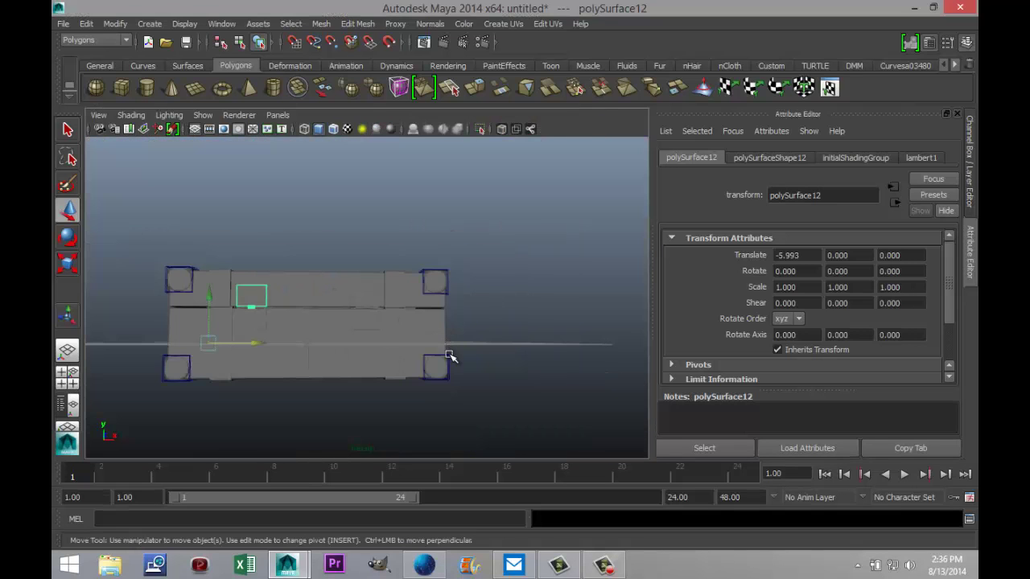
Create a thin, flat polygon cube on the grid outside the chest's corner, at about X 8.15, Z -10.83.
{"action": "left_click_drag", "start_coordinate": [506, 385], "coordinate": [398, 351], "text": "alt"}
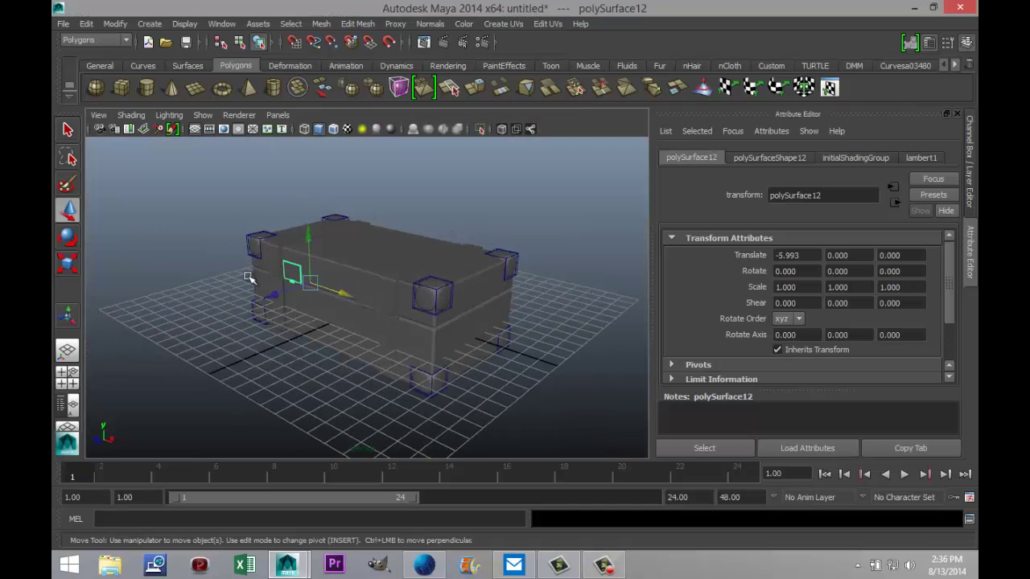
{"action": "left_click_drag", "start_coordinate": [528, 384], "coordinate": [281, 317], "text": "alt"}
{"action": "left_click_drag", "start_coordinate": [485, 375], "coordinate": [430, 395], "text": "alt"}
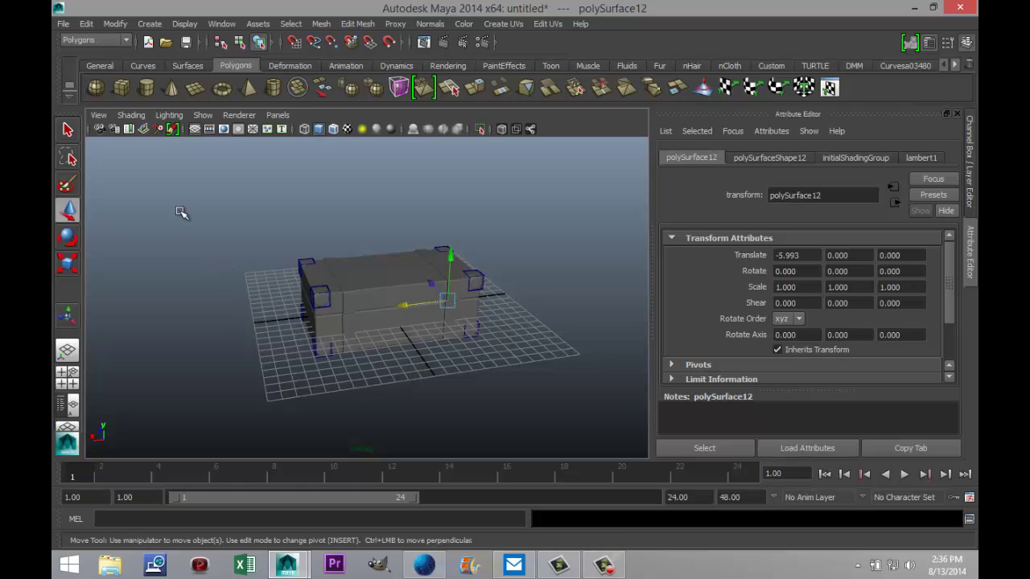
{"action": "left_click", "coordinate": [121, 92]}
{"action": "left_click_drag", "start_coordinate": [298, 378], "coordinate": [338, 393]}
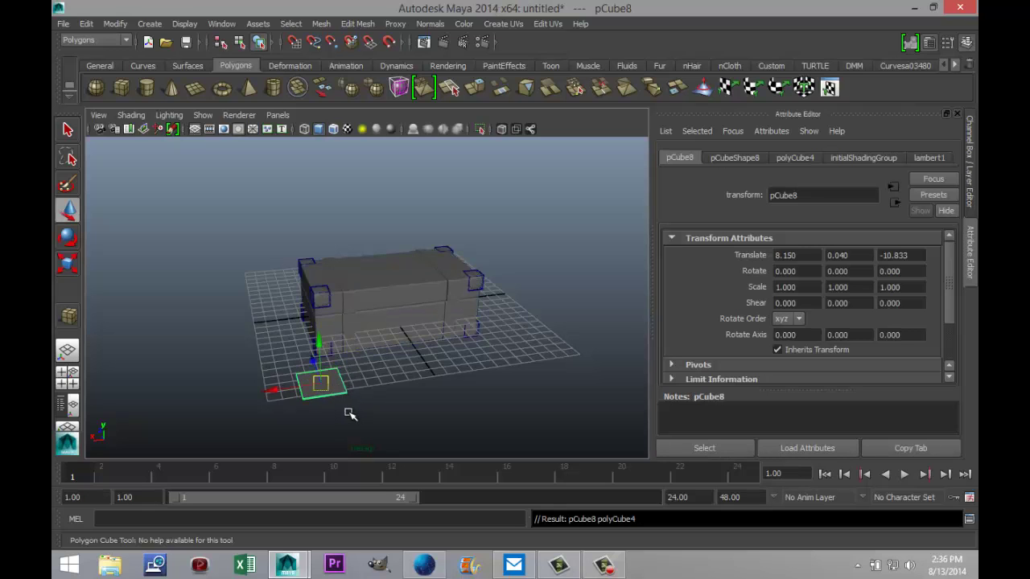
{"action": "key", "text": "f"}
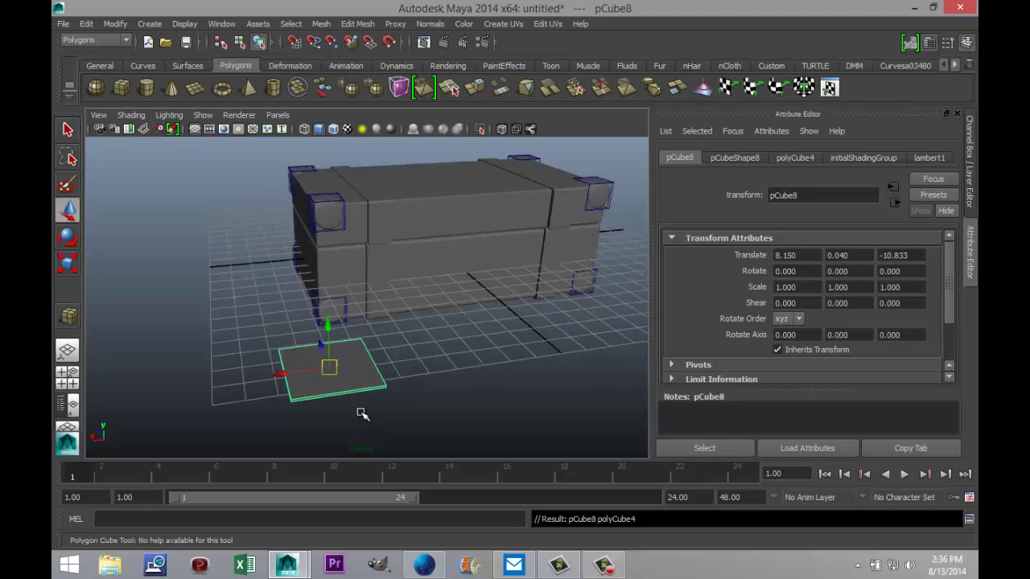
Insert four edge loops on the flat plate in the top view, one close to and parallel with each side.
{"action": "left_click", "coordinate": [70, 385]}
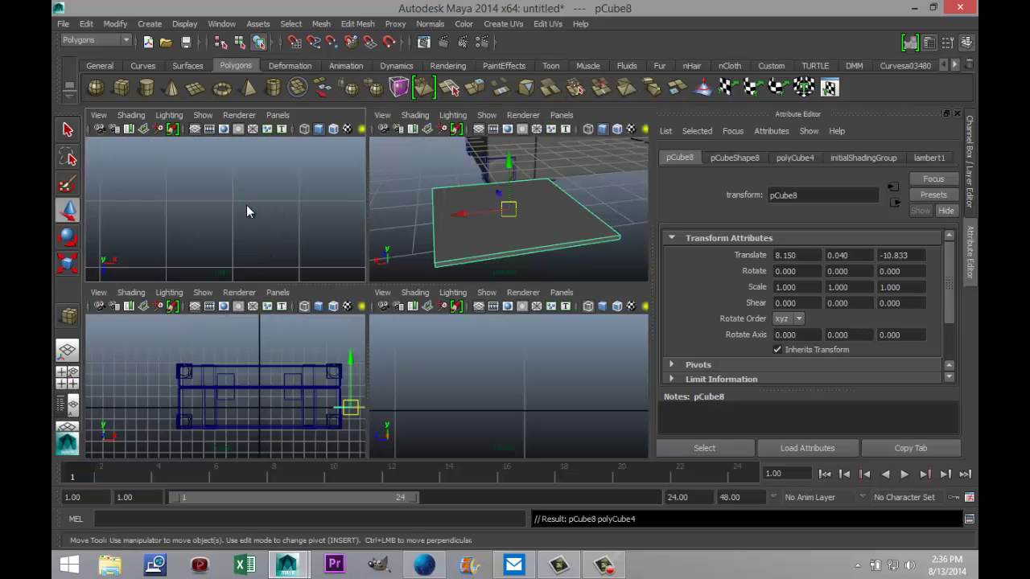
{"action": "key", "text": "space"}
{"action": "scroll", "coordinate": [354, 353], "scroll_direction": "down", "scroll_amount": 5}
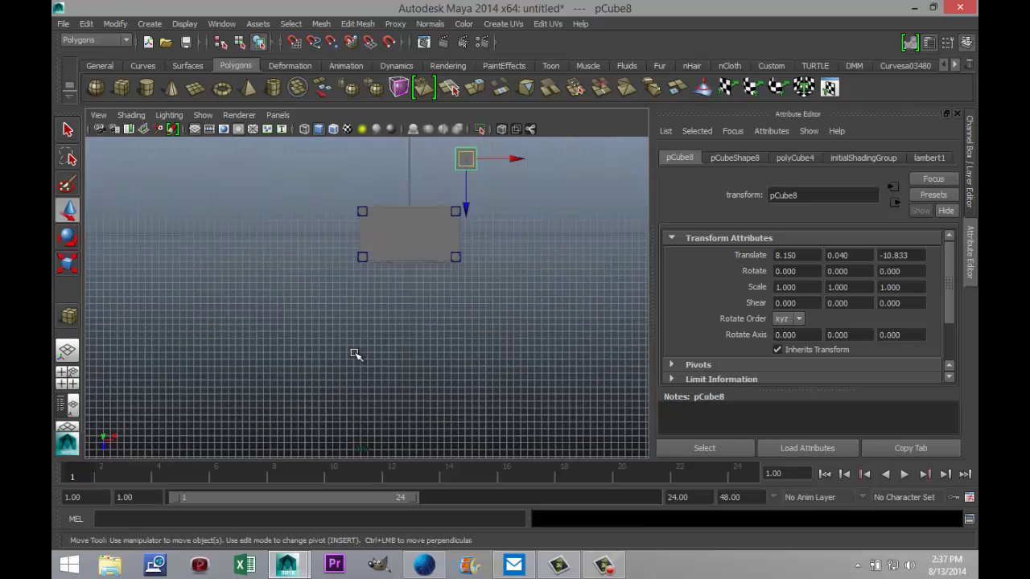
{"action": "scroll", "coordinate": [354, 353], "scroll_direction": "down", "scroll_amount": 2}
{"action": "key", "text": "f"}
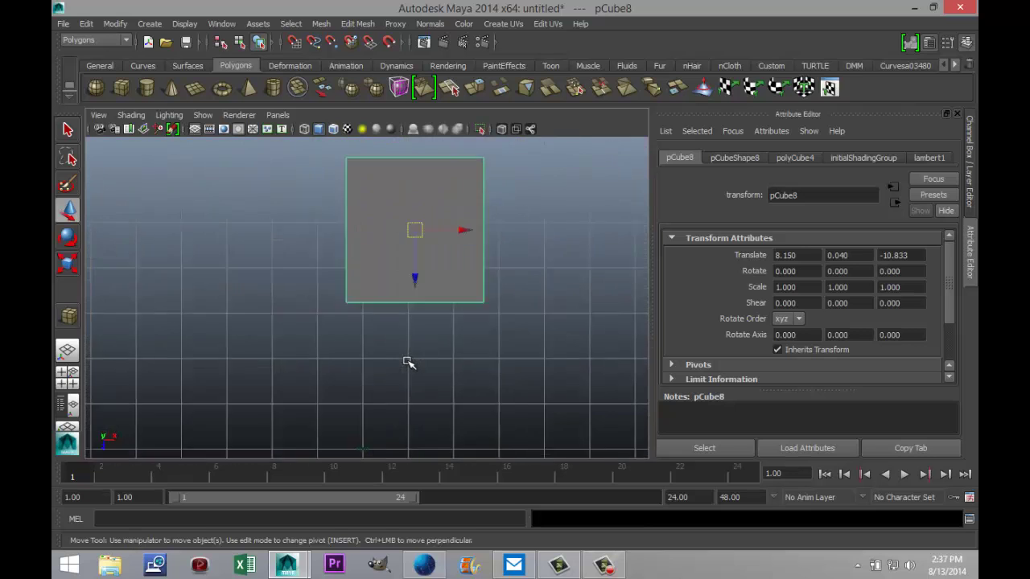
{"action": "scroll", "coordinate": [408, 362], "scroll_direction": "down", "scroll_amount": 2}
{"action": "scroll", "coordinate": [408, 362], "scroll_direction": "up", "scroll_amount": 3}
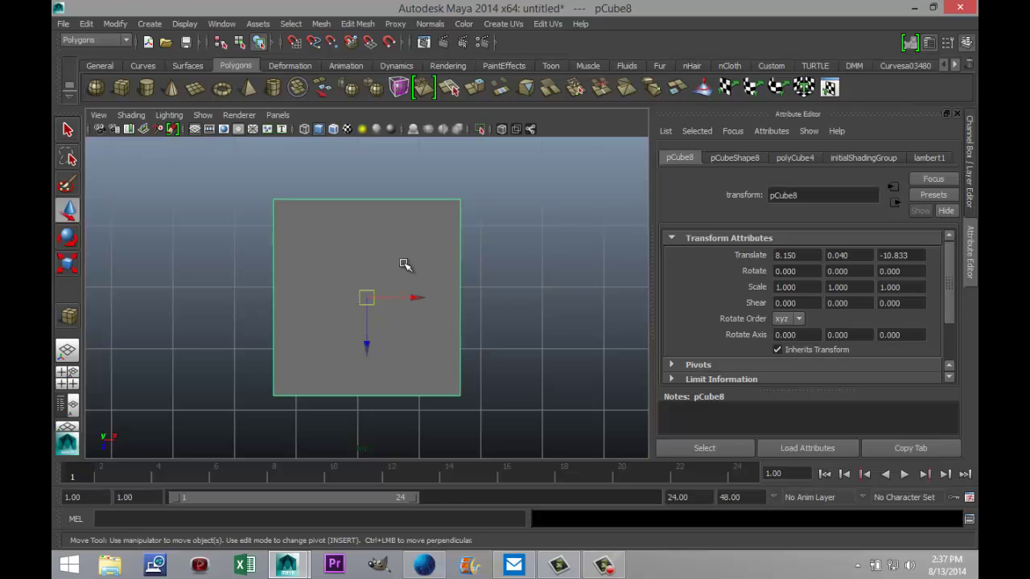
{"action": "left_click", "coordinate": [358, 24]}
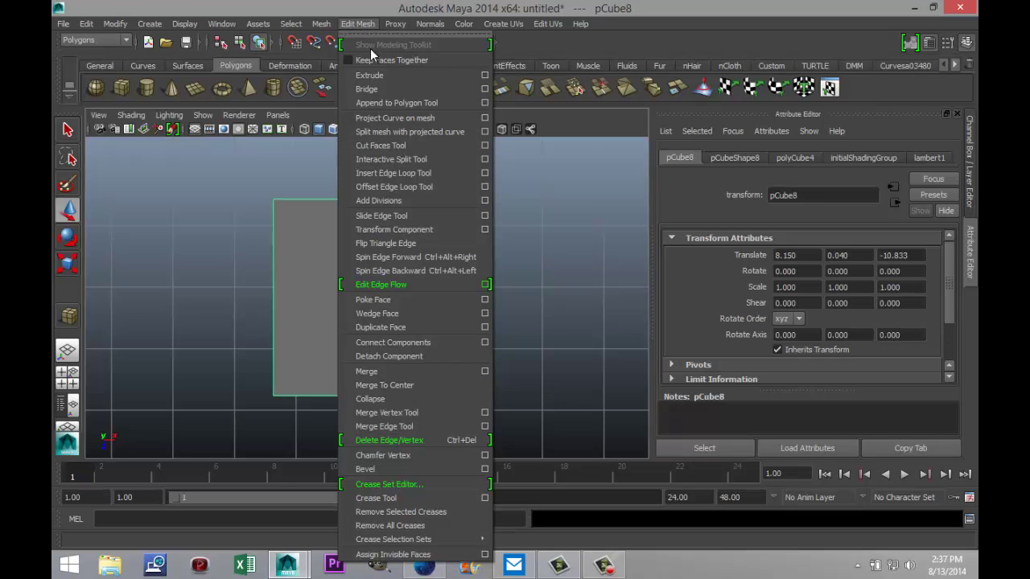
{"action": "left_click", "coordinate": [406, 174]}
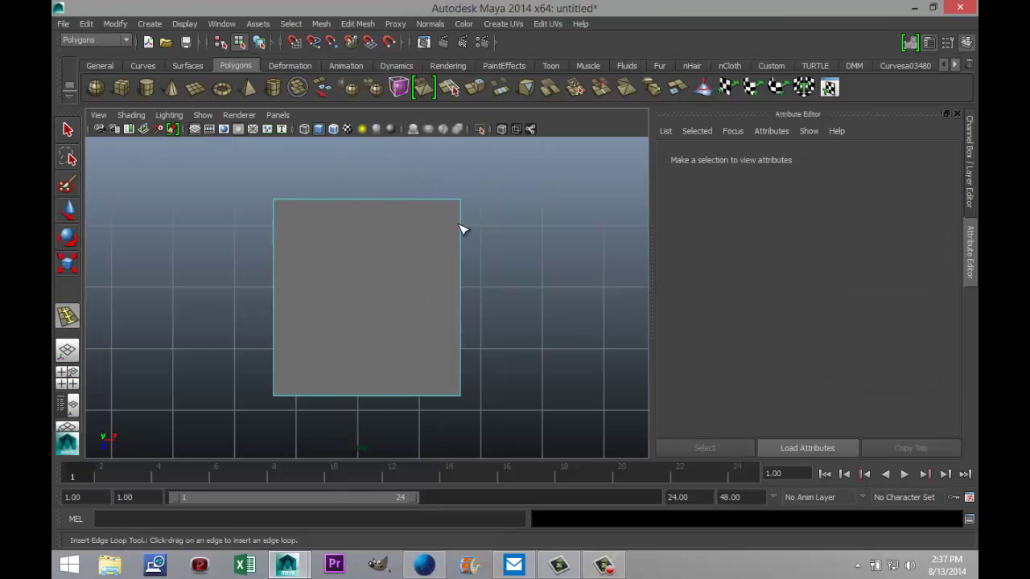
{"action": "left_click", "coordinate": [462, 227]}
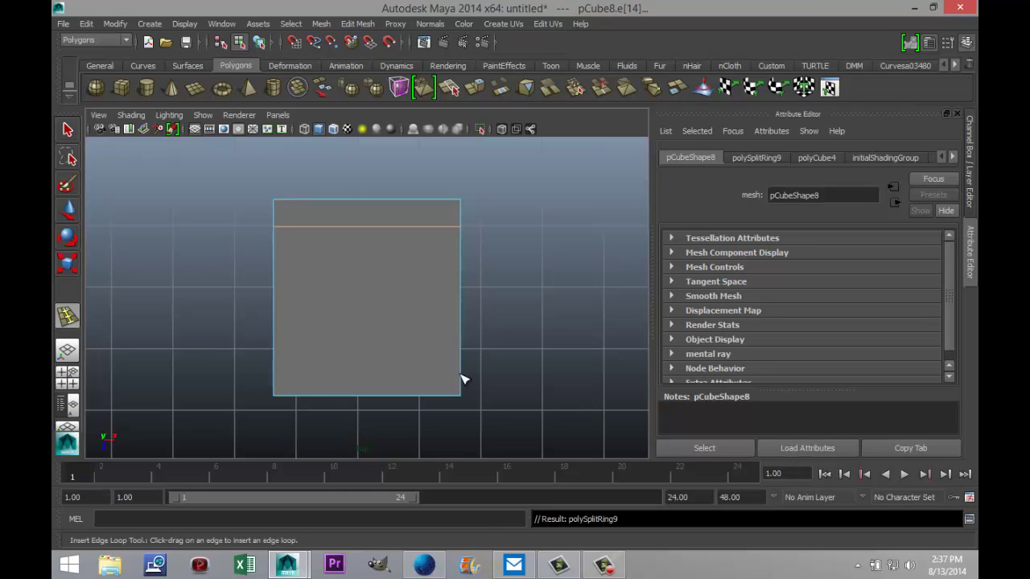
{"action": "left_click", "coordinate": [464, 379]}
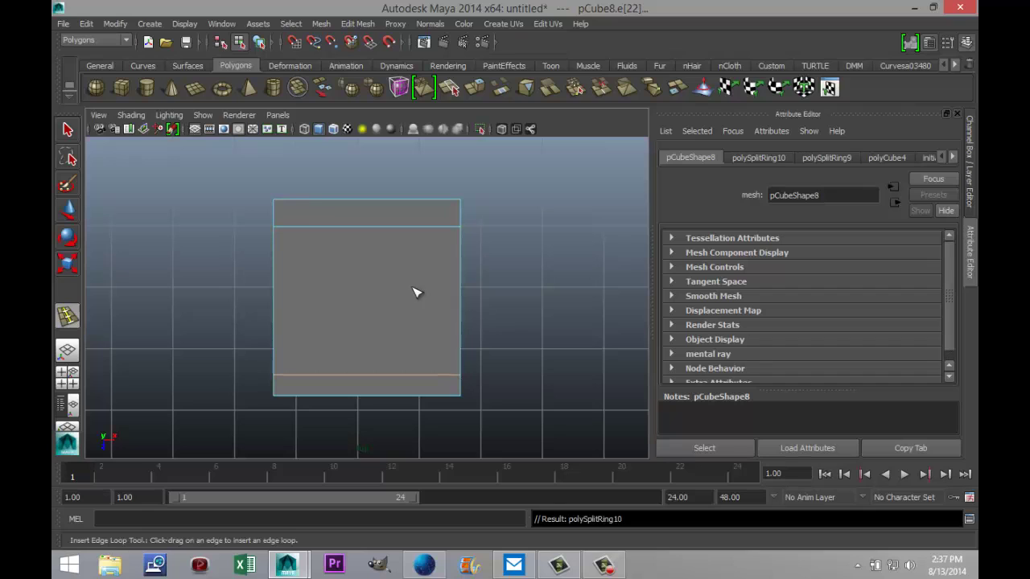
{"action": "left_click", "coordinate": [302, 201]}
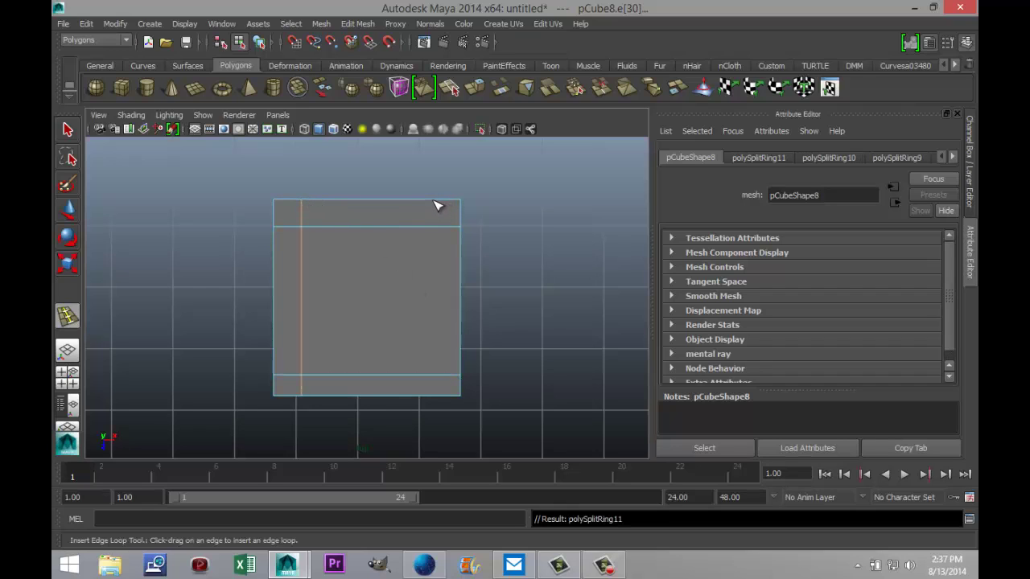
{"action": "left_click", "coordinate": [434, 201]}
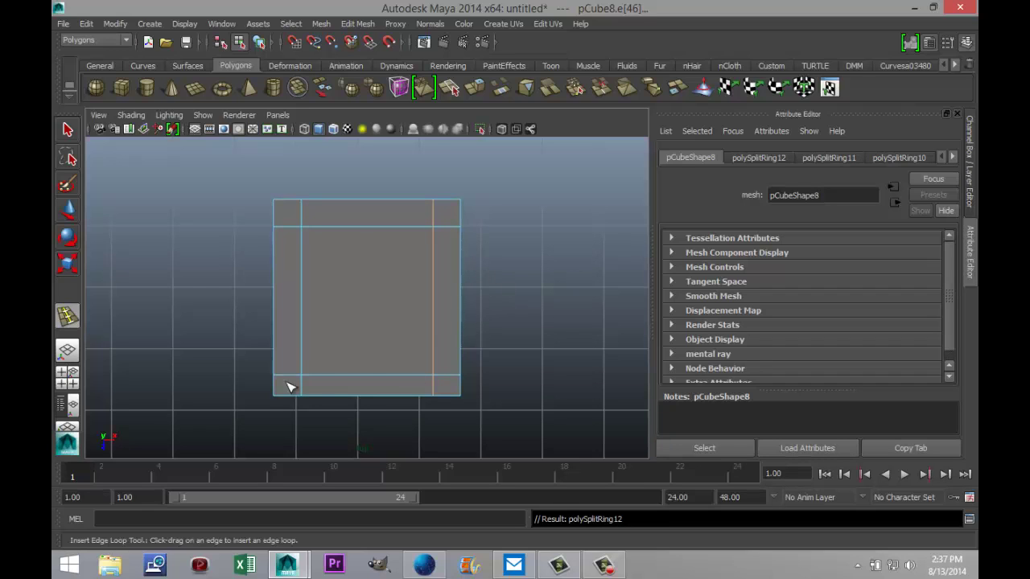
Move the plate's front edge loop slightly inward to about Z -9.64, evening out the border widths.
{"action": "key", "text": "q"}
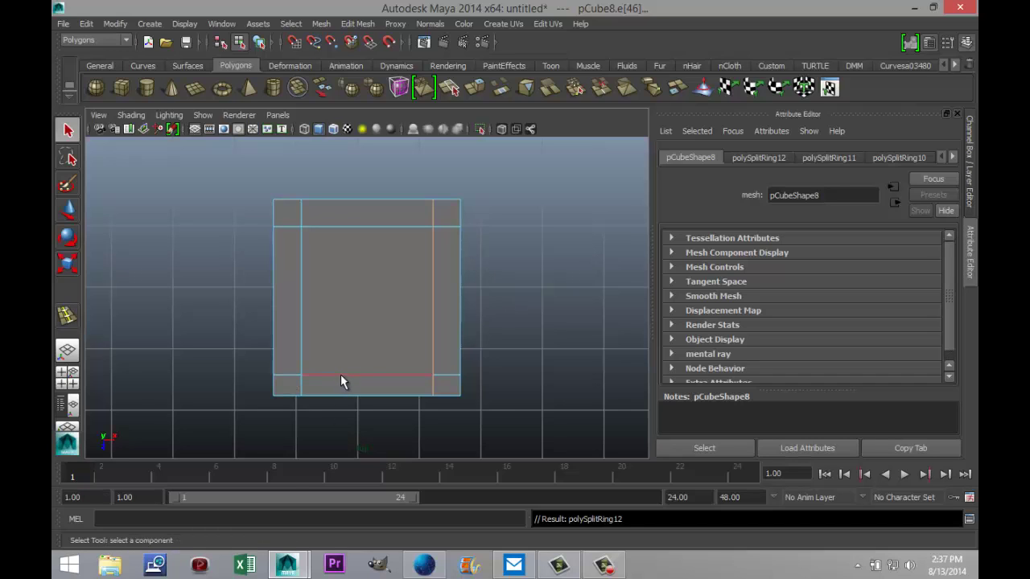
{"action": "left_click", "coordinate": [326, 376]}
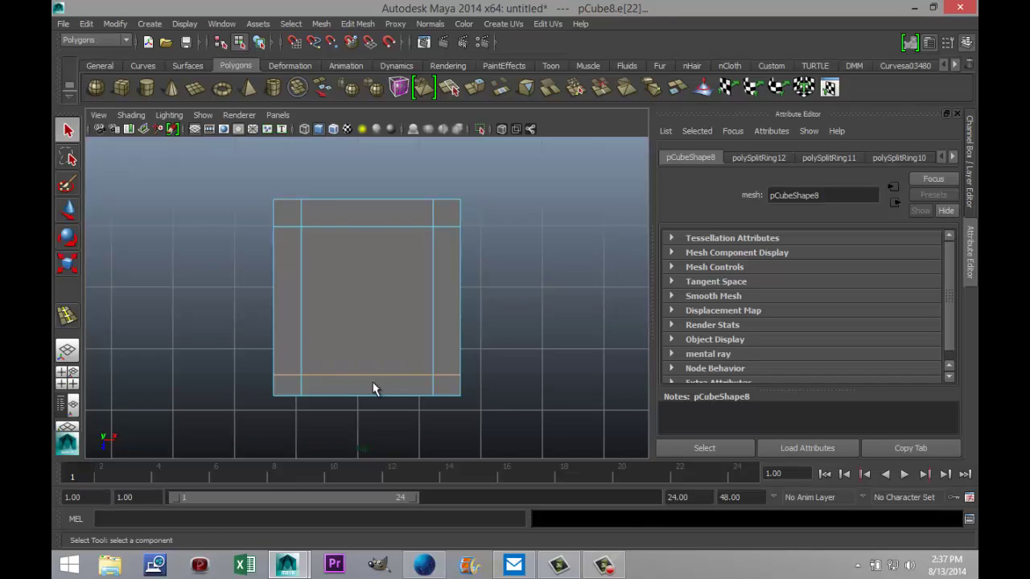
{"action": "key", "text": "w"}
{"action": "left_click_drag", "start_coordinate": [367, 403], "coordinate": [366, 394]}
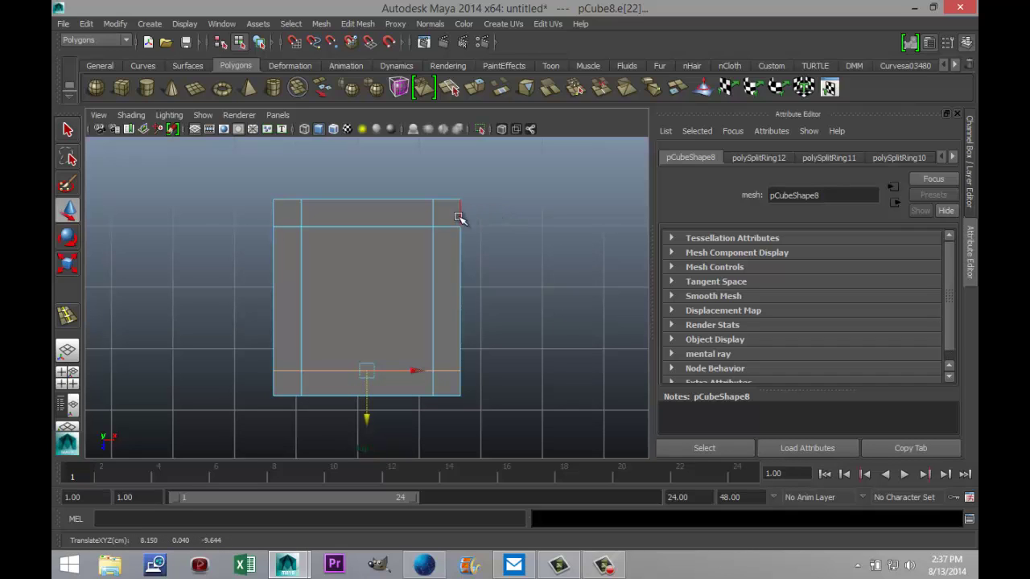
Select the plate's four outer corner vertices and scale them uniformly toward the centre to notch the corners.
{"action": "key", "text": "q"}
{"action": "right_click_drag", "start_coordinate": [456, 202], "coordinate": [410, 207]}
{"action": "left_click_drag", "start_coordinate": [451, 193], "coordinate": [477, 212]}
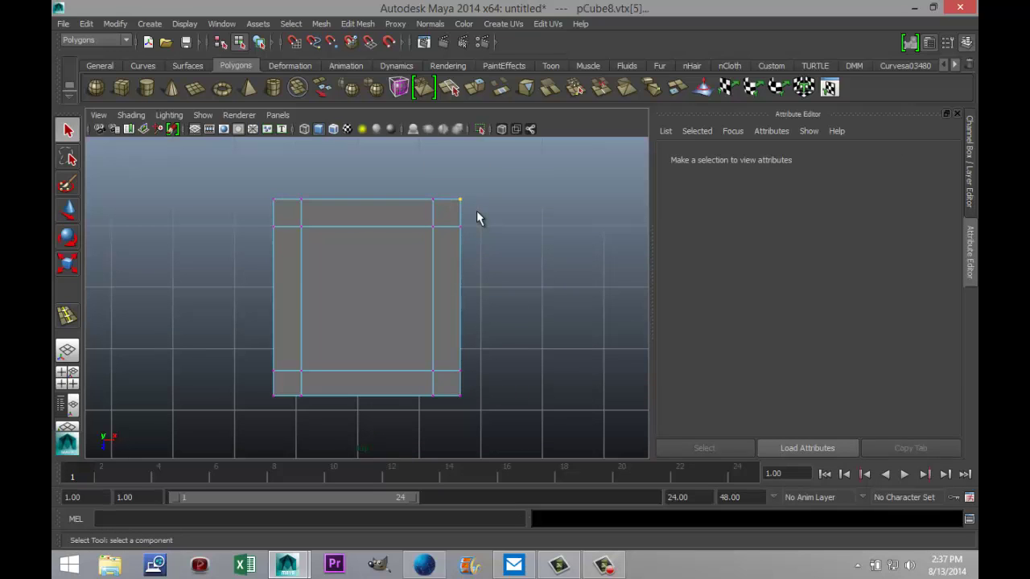
{"action": "left_click", "coordinate": [278, 200], "text": "shift"}
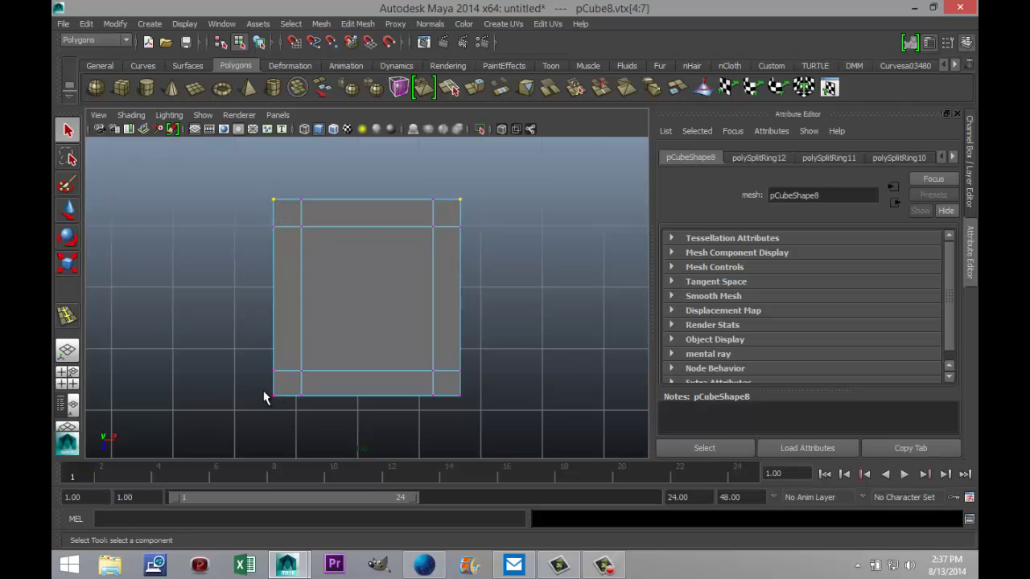
{"action": "left_click_drag", "start_coordinate": [270, 391], "coordinate": [283, 404], "text": "shift"}
{"action": "left_click_drag", "start_coordinate": [451, 395], "coordinate": [470, 414], "text": "shift"}
{"action": "key", "text": "r"}
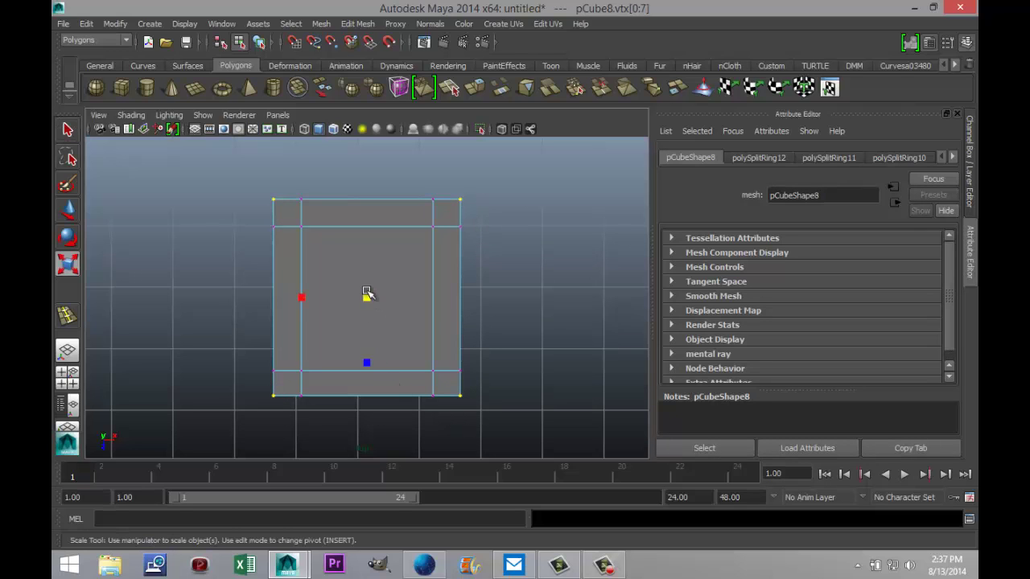
{"action": "left_click_drag", "start_coordinate": [368, 298], "coordinate": [342, 301]}
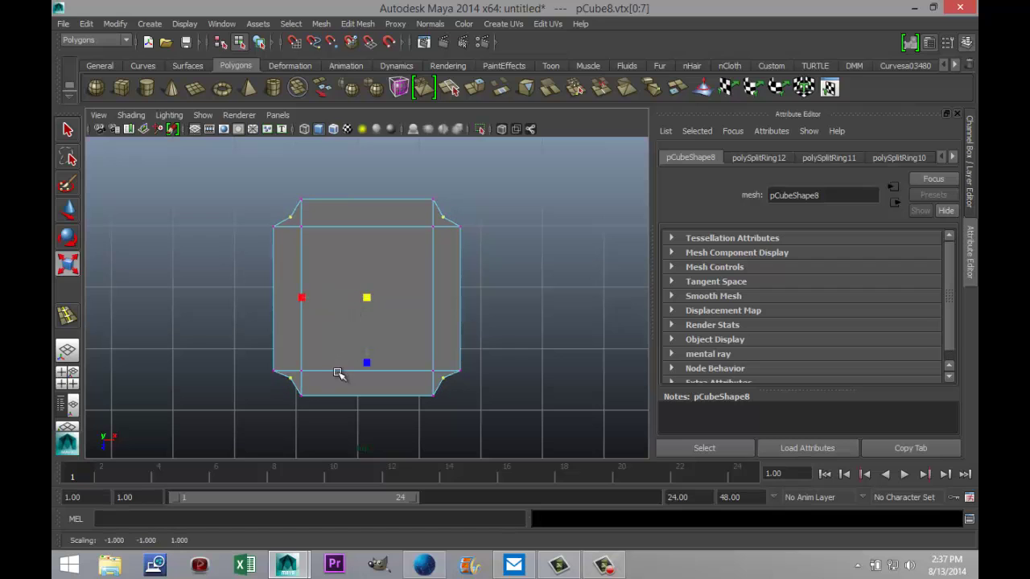
Delete all the inserted edge segments on the plate's top surface in the perspective view, leaving one single top face.
{"action": "left_click", "coordinate": [67, 384]}
{"action": "key", "text": "space"}
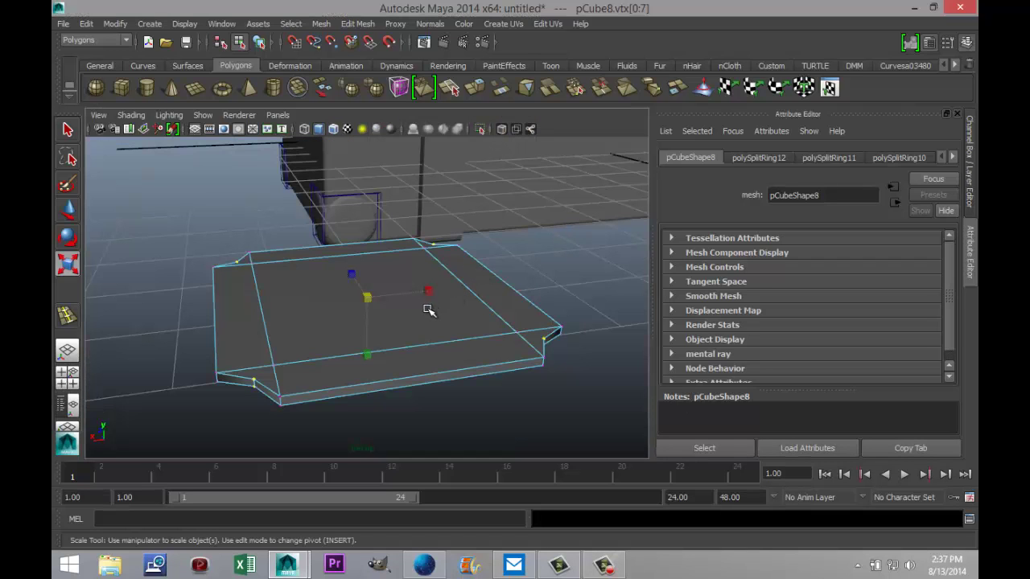
{"action": "right_click_drag", "start_coordinate": [422, 270], "coordinate": [423, 230]}
{"action": "left_click", "coordinate": [426, 344]}
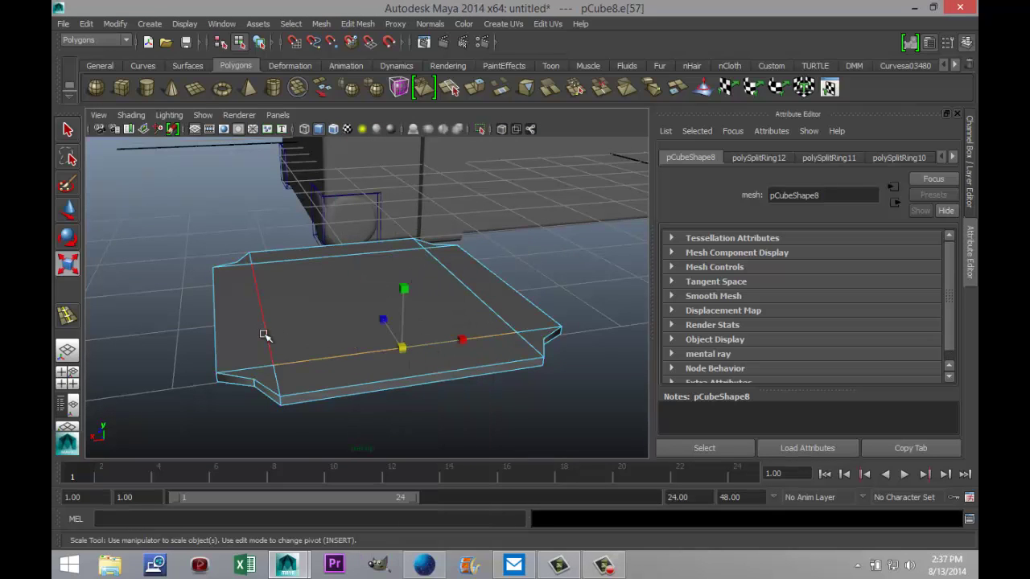
{"action": "left_click", "coordinate": [265, 333], "text": "shift"}
{"action": "left_click", "coordinate": [298, 256], "text": "shift"}
{"action": "left_click", "coordinate": [474, 293], "text": "shift"}
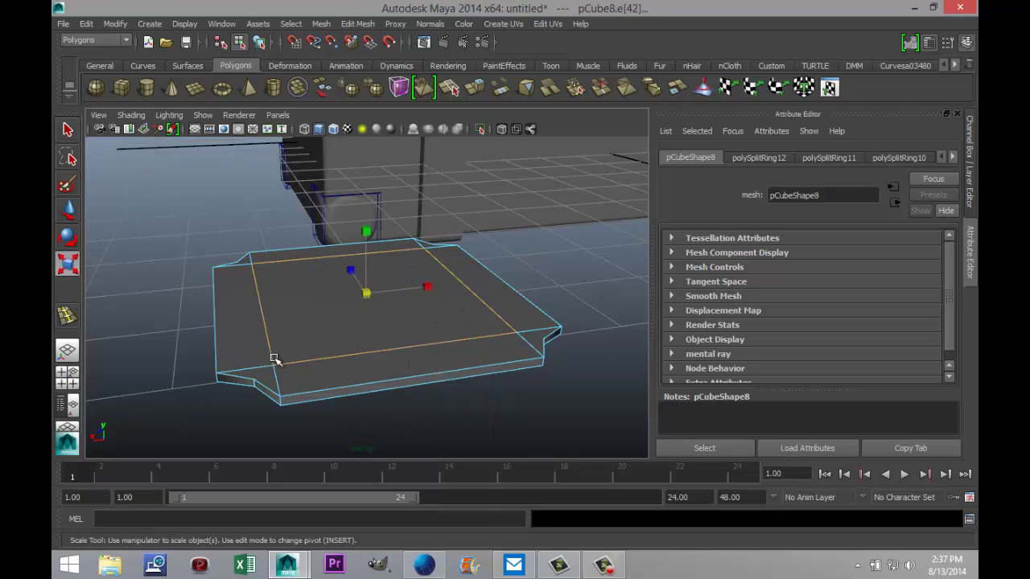
{"action": "left_click", "coordinate": [266, 364], "text": "shift"}
{"action": "left_click", "coordinate": [276, 375], "text": "shift"}
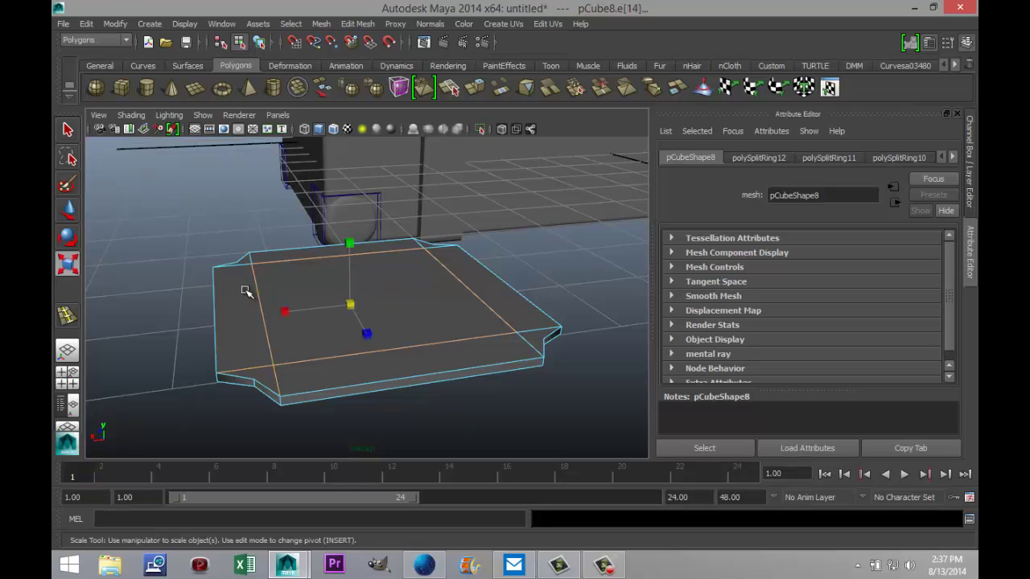
{"action": "left_click", "coordinate": [250, 262], "text": "shift"}
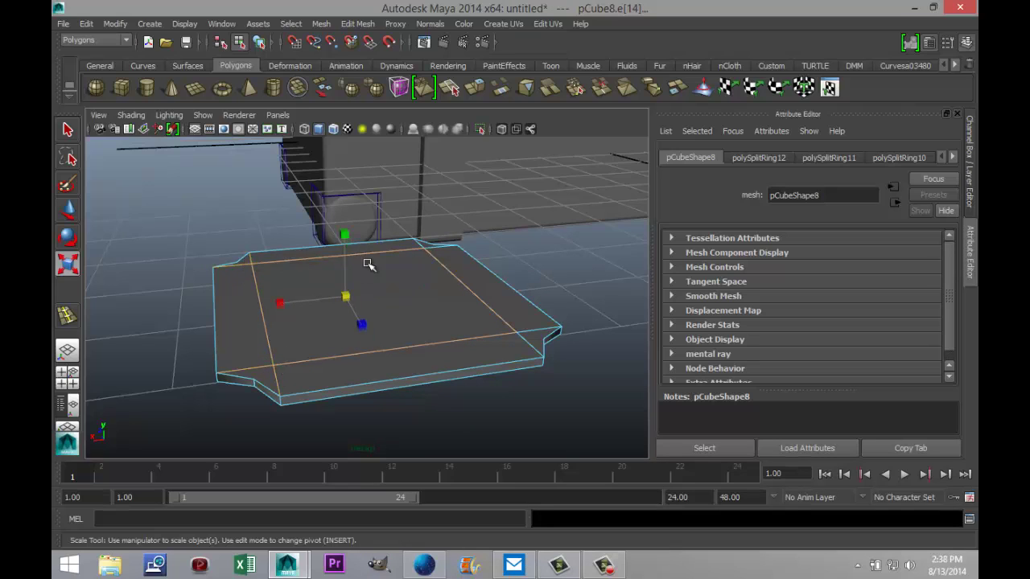
{"action": "left_click", "coordinate": [434, 250], "text": "shift"}
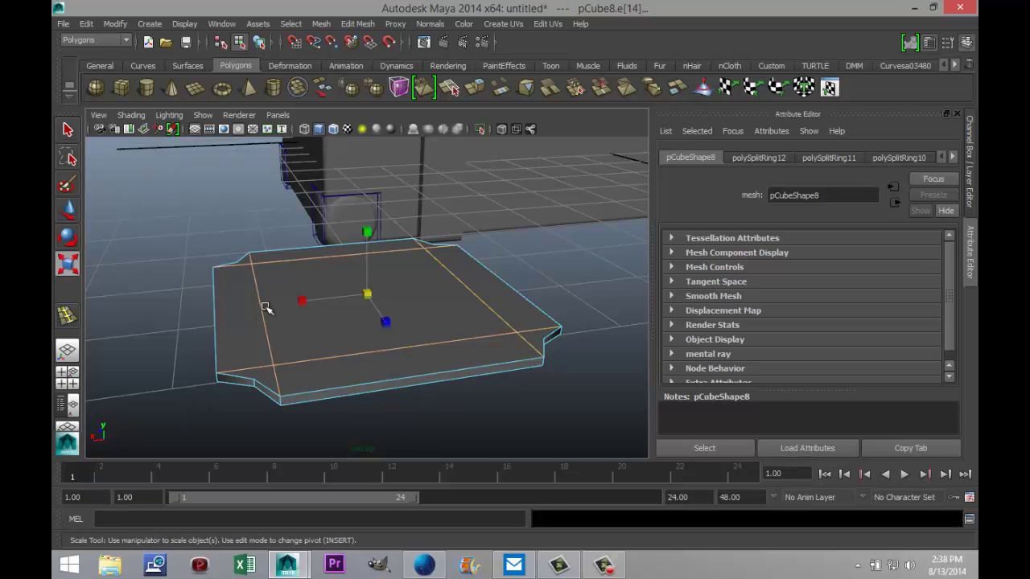
{"action": "left_click", "coordinate": [243, 239]}
Extrude the plate's top face and scale it slightly inward to form a narrow border.
{"action": "right_click", "coordinate": [392, 304]}
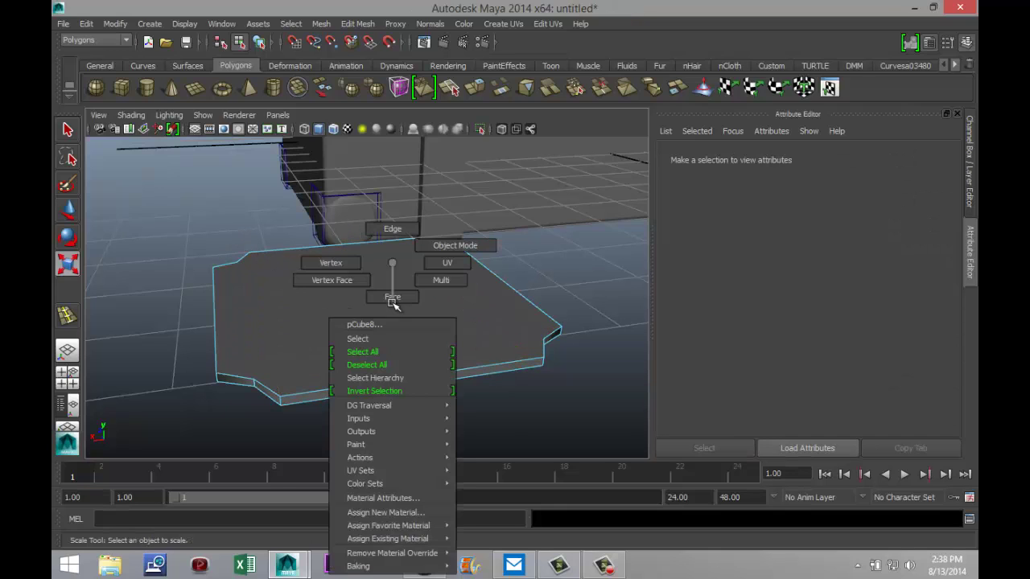
{"action": "left_click", "coordinate": [400, 300]}
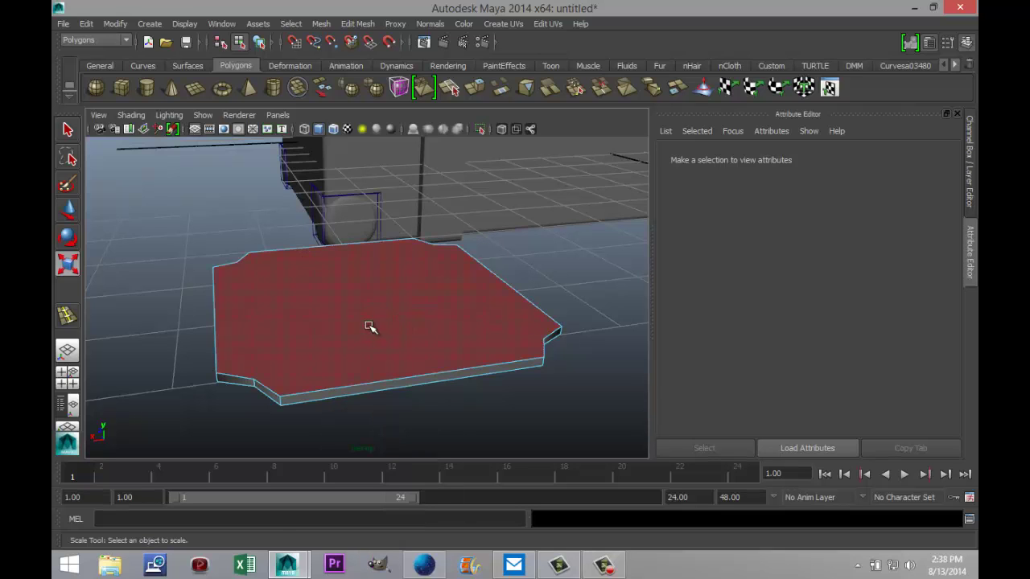
{"action": "left_click", "coordinate": [370, 327]}
{"action": "left_click", "coordinate": [357, 23]}
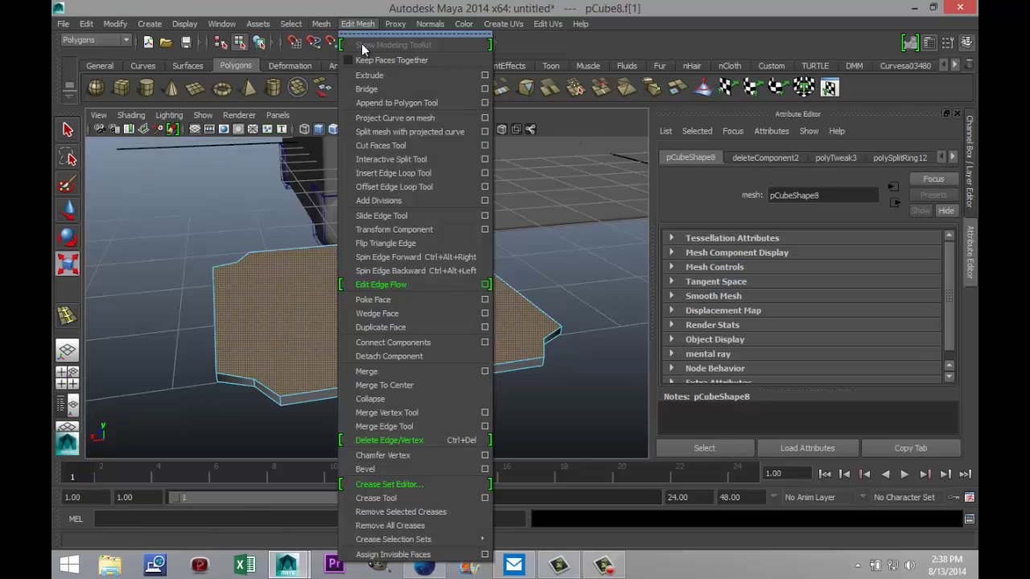
{"action": "left_click", "coordinate": [370, 75]}
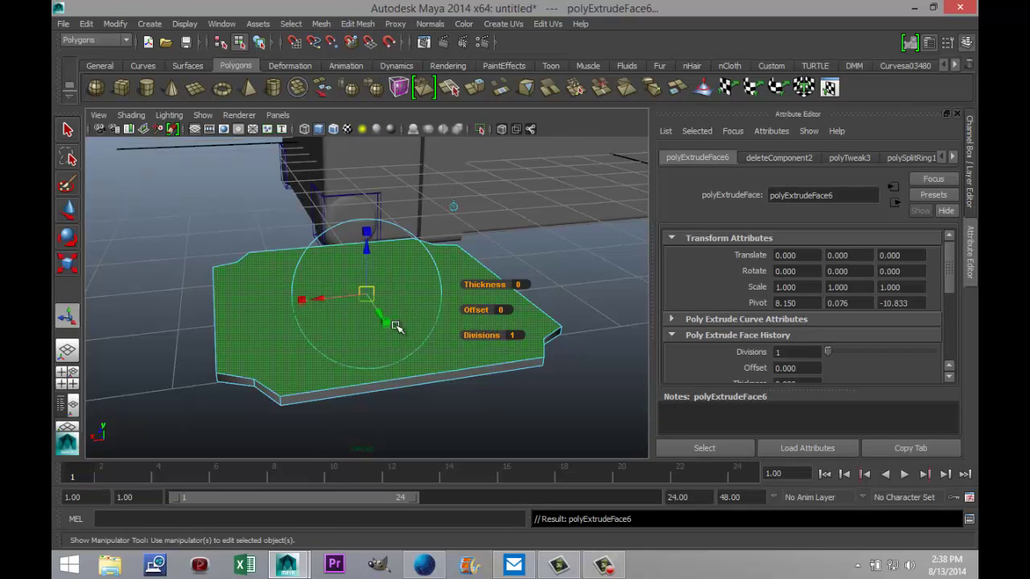
{"action": "key", "text": "r"}
{"action": "left_click_drag", "start_coordinate": [366, 295], "coordinate": [366, 296]}
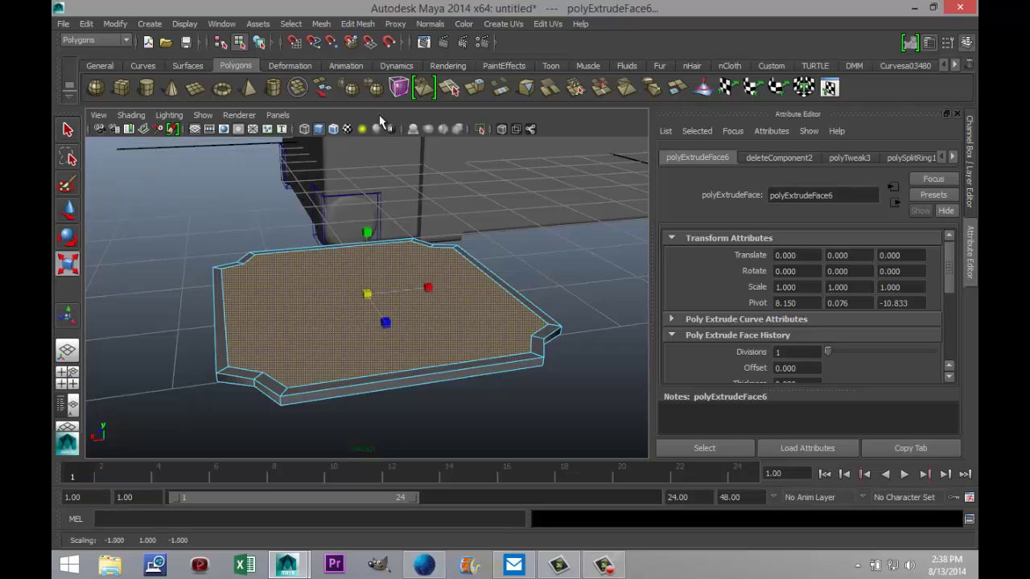
Extrude the inset top face again and raise it slightly to a height of about Y 0.12.
{"action": "left_click", "coordinate": [357, 24]}
{"action": "left_click", "coordinate": [375, 76]}
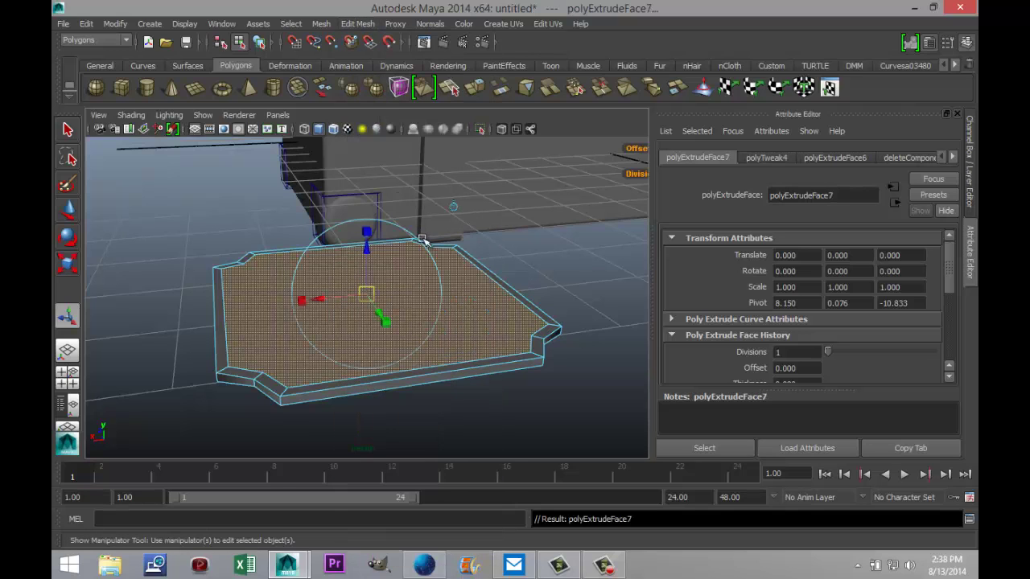
{"action": "key", "text": "w"}
{"action": "left_click_drag", "start_coordinate": [367, 251], "coordinate": [369, 244]}
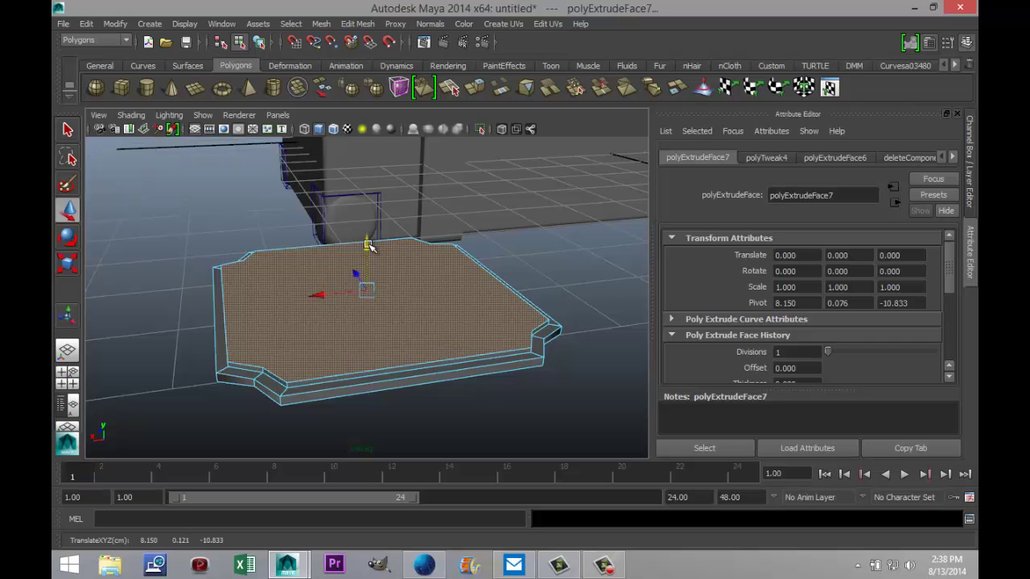
{"action": "left_click_drag", "start_coordinate": [404, 427], "coordinate": [387, 424], "text": "alt"}
{"action": "right_click", "coordinate": [370, 376]}
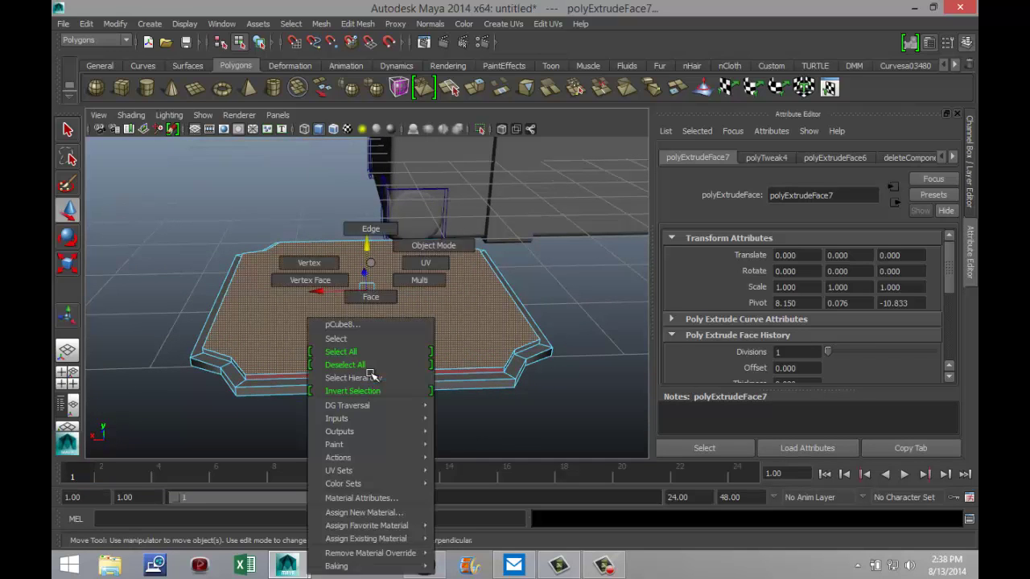
Select all edges of the latch plate in edge mode and bevel them.
{"action": "left_click", "coordinate": [372, 246]}
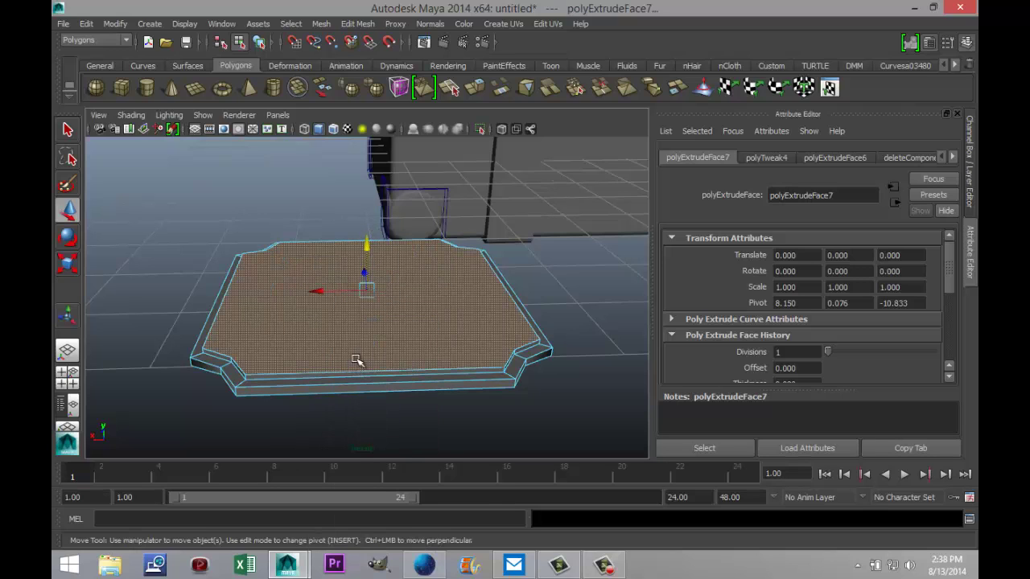
{"action": "left_click_drag", "start_coordinate": [320, 231], "coordinate": [312, 441]}
{"action": "left_click_drag", "start_coordinate": [433, 439], "coordinate": [246, 439], "text": "alt"}
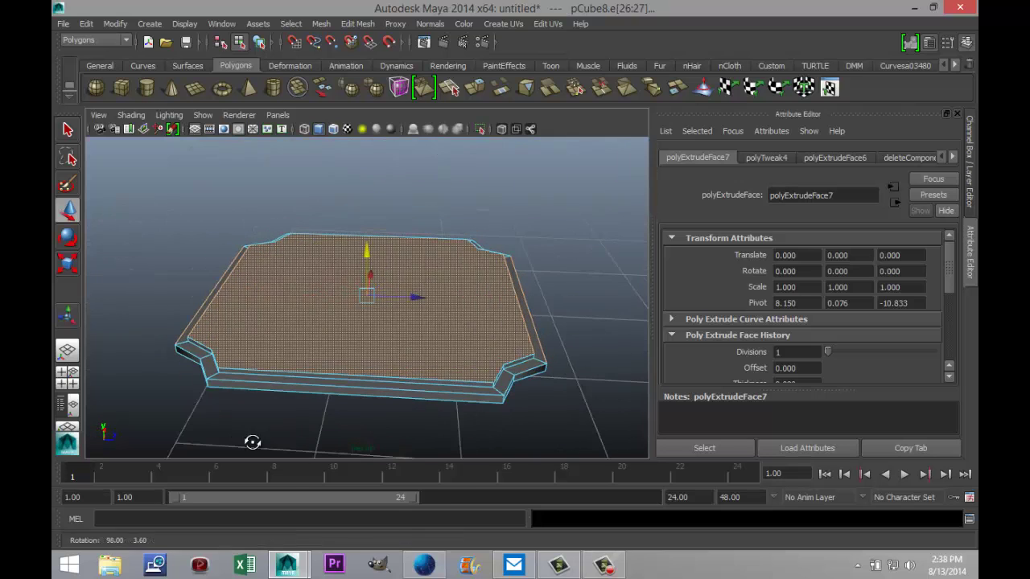
{"action": "left_click_drag", "start_coordinate": [338, 379], "coordinate": [329, 476]}
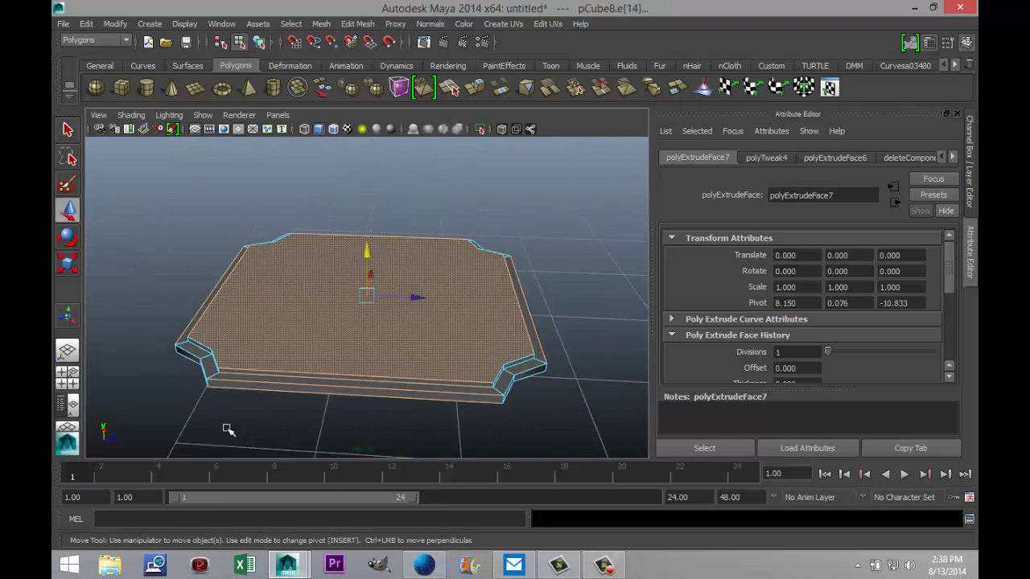
{"action": "left_click_drag", "start_coordinate": [229, 431], "coordinate": [208, 351], "text": "alt"}
{"action": "left_click_drag", "start_coordinate": [612, 372], "coordinate": [503, 397]}
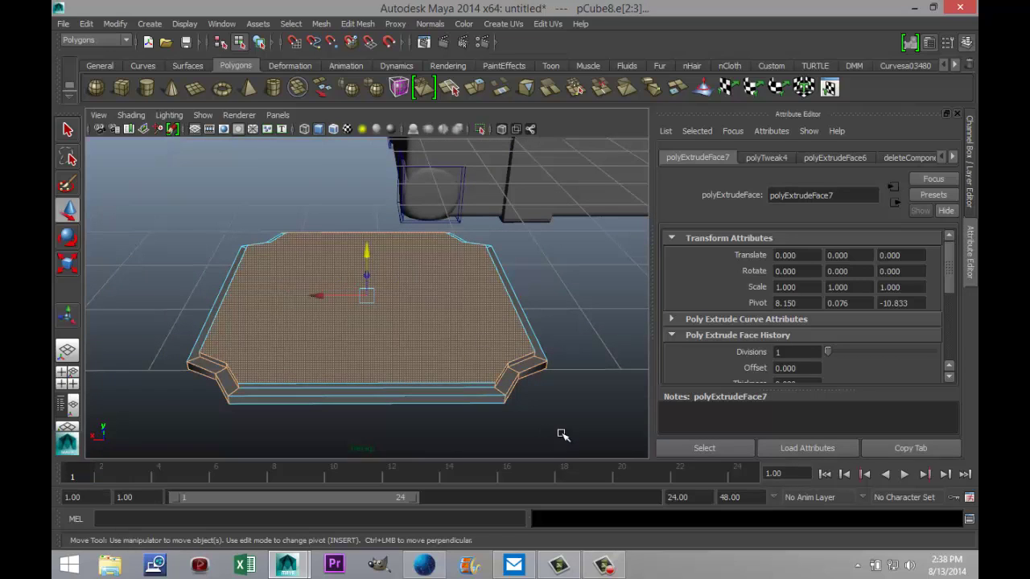
{"action": "left_click", "coordinate": [563, 433]}
{"action": "left_click_drag", "start_coordinate": [220, 246], "coordinate": [212, 299], "text": "alt"}
{"action": "scroll", "coordinate": [241, 273], "scroll_direction": "down", "scroll_amount": 3}
{"action": "left_click_drag", "start_coordinate": [273, 216], "coordinate": [493, 335]}
{"action": "left_click", "coordinate": [357, 23]}
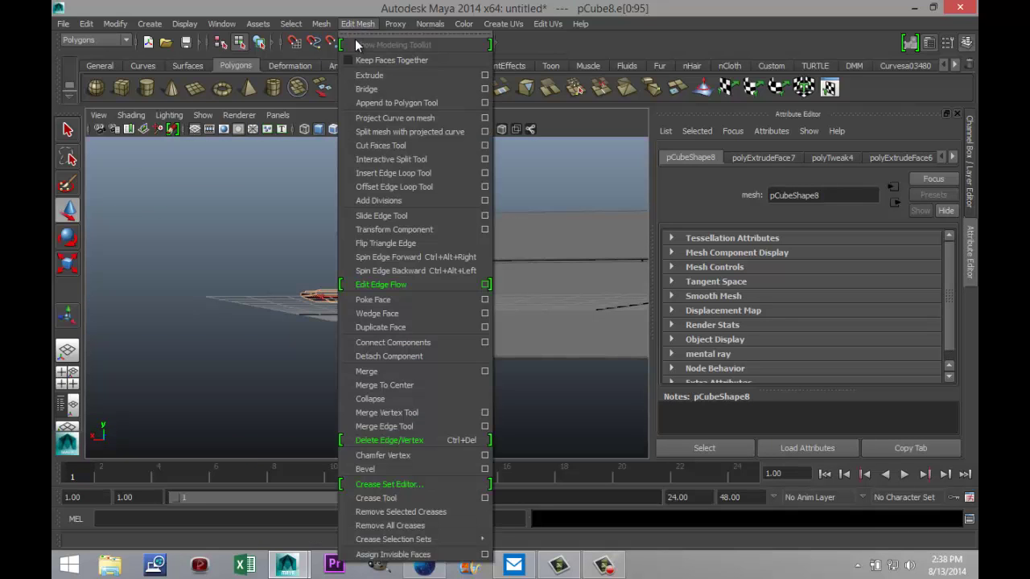
{"action": "left_click", "coordinate": [407, 470]}
Set the plate bevel to 3 segments with an offset of about 0.972, and clear the selection.
{"action": "left_click_drag", "start_coordinate": [395, 391], "coordinate": [451, 395], "text": "alt"}
{"action": "scroll", "coordinate": [453, 395], "scroll_direction": "up", "scroll_amount": 3}
{"action": "scroll", "coordinate": [446, 395], "scroll_direction": "up", "scroll_amount": 2}
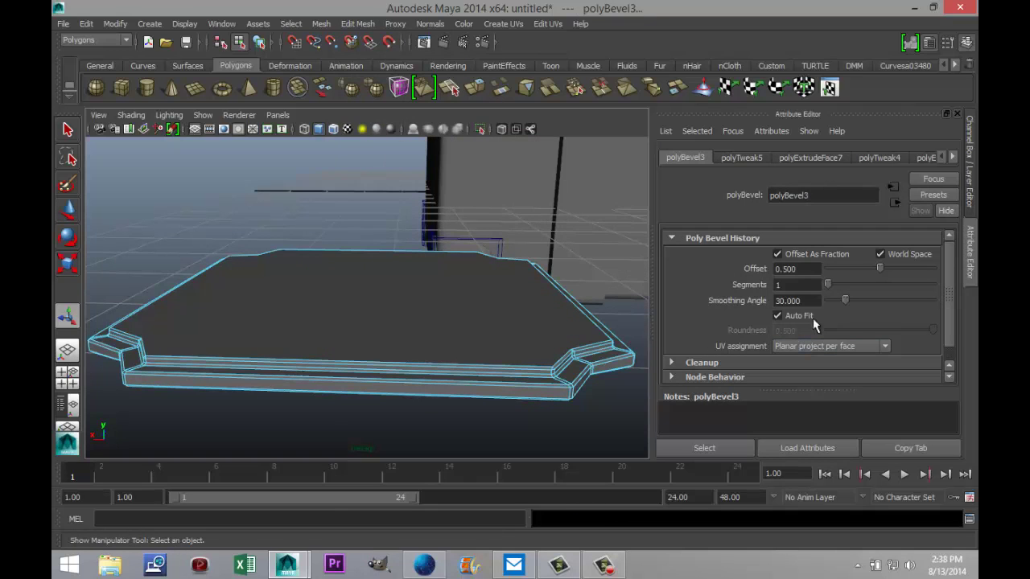
{"action": "left_click_drag", "start_coordinate": [835, 288], "coordinate": [933, 284]}
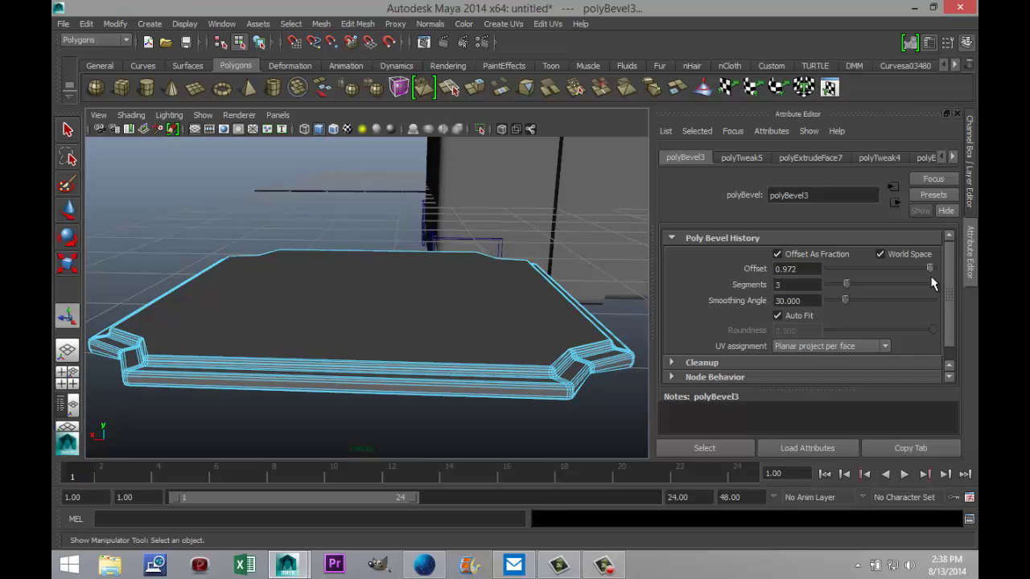
{"action": "left_click", "coordinate": [187, 227]}
Create a polygon torus beside the plate with a radius of about 1.916 and a section radius of 0.5.
{"action": "right_click_drag", "start_coordinate": [188, 228], "coordinate": [184, 276], "text": "alt"}
{"action": "left_click_drag", "start_coordinate": [322, 369], "coordinate": [319, 407], "text": "alt"}
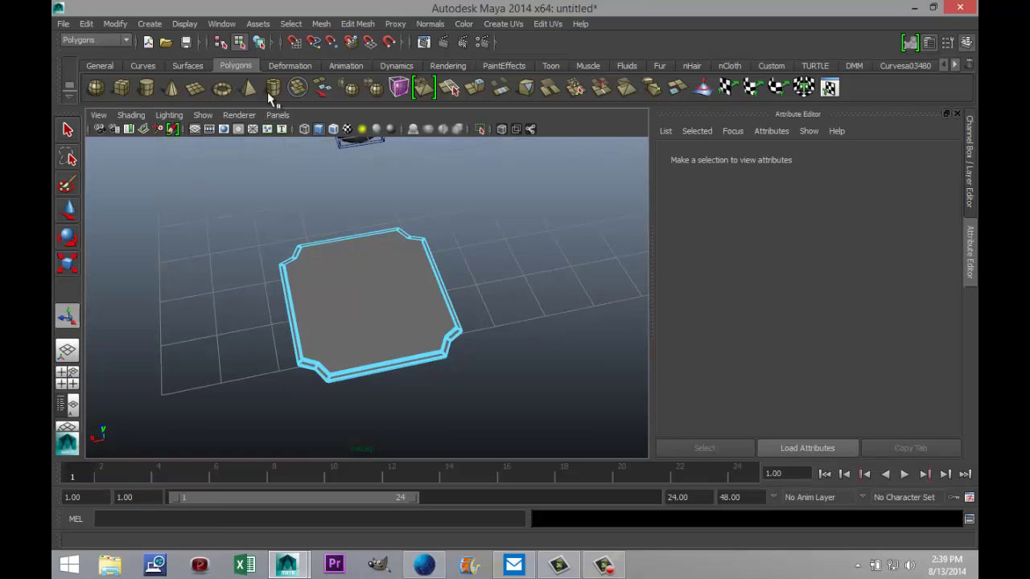
{"action": "left_click", "coordinate": [225, 95]}
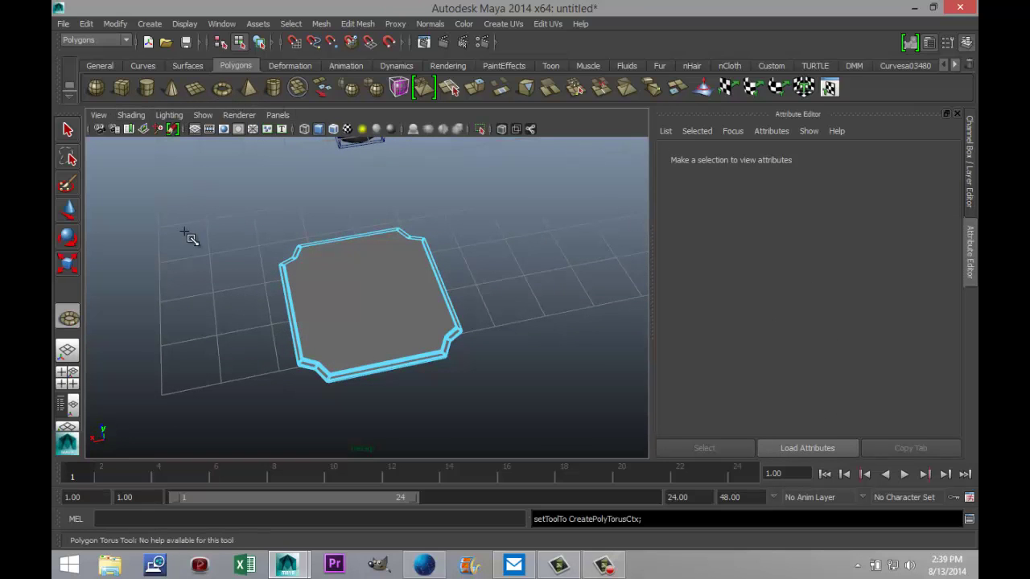
{"action": "left_click_drag", "start_coordinate": [214, 300], "coordinate": [285, 298], "text": "alt"}
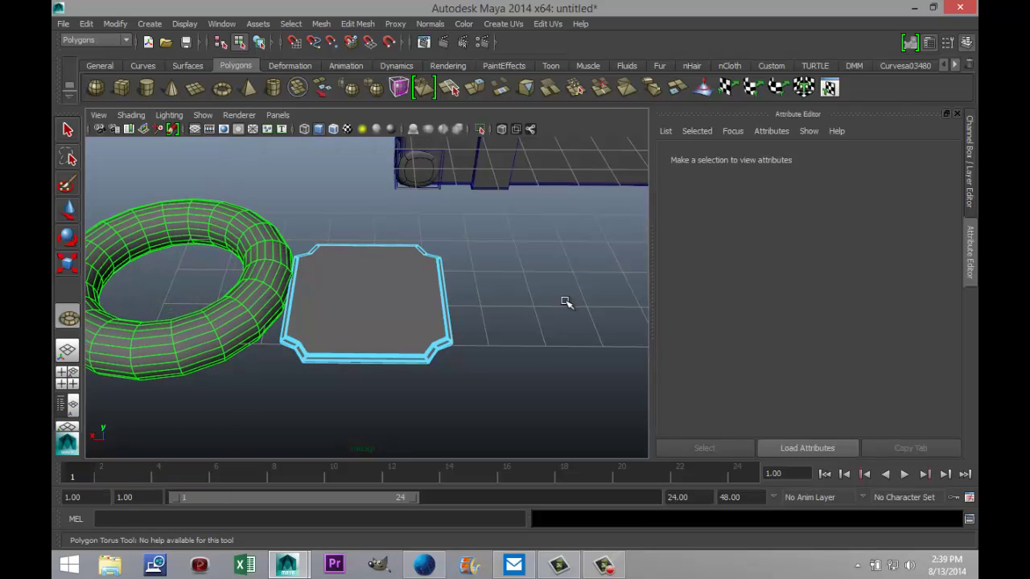
Select the torus as a whole object and set both its axis and height subdivisions to 40.
{"action": "key", "text": "w"}
{"action": "left_click", "coordinate": [486, 254]}
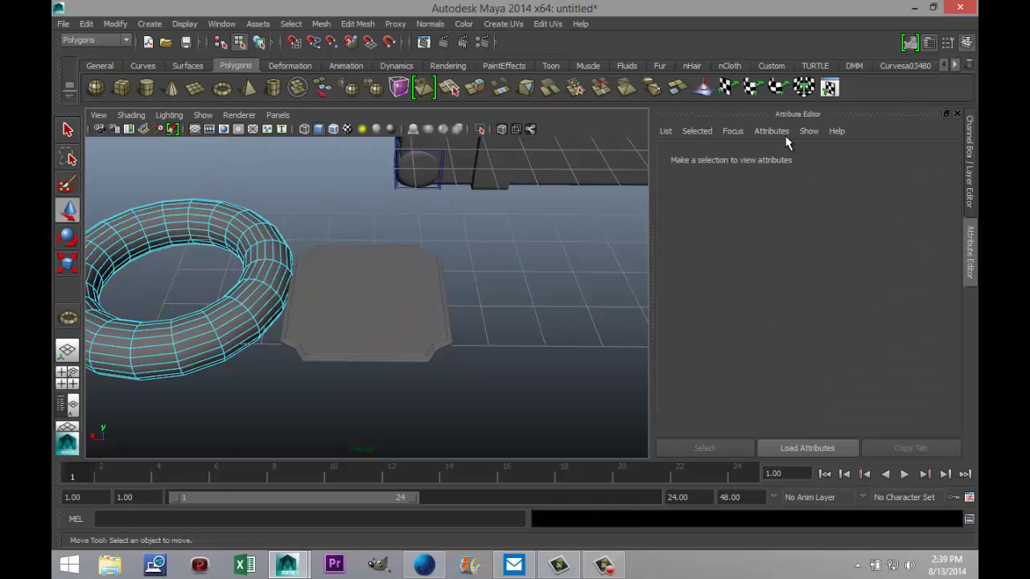
{"action": "left_click", "coordinate": [283, 215]}
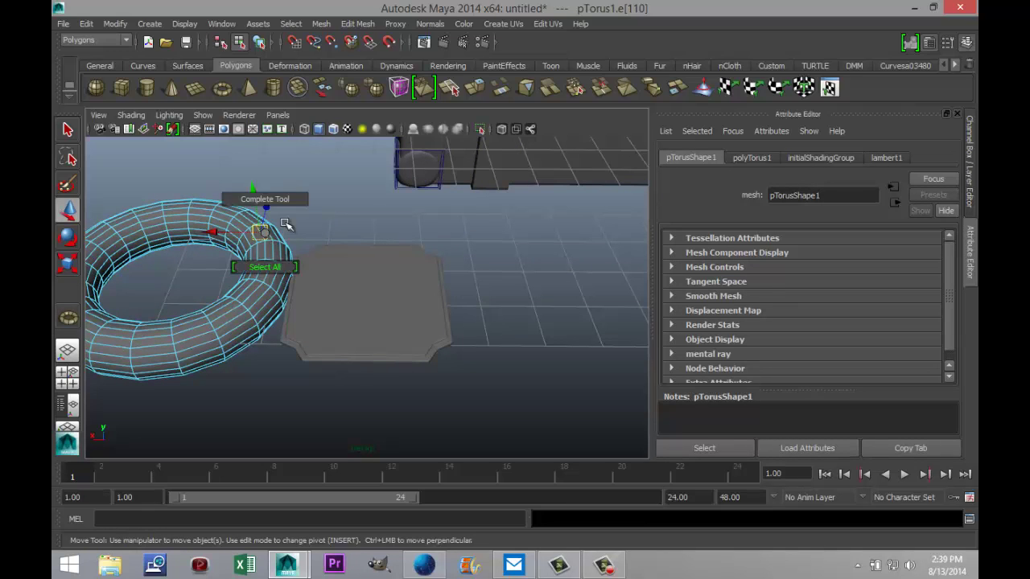
{"action": "left_click", "coordinate": [310, 279]}
{"action": "right_click_drag", "start_coordinate": [241, 239], "coordinate": [269, 238]}
{"action": "left_click", "coordinate": [269, 237]}
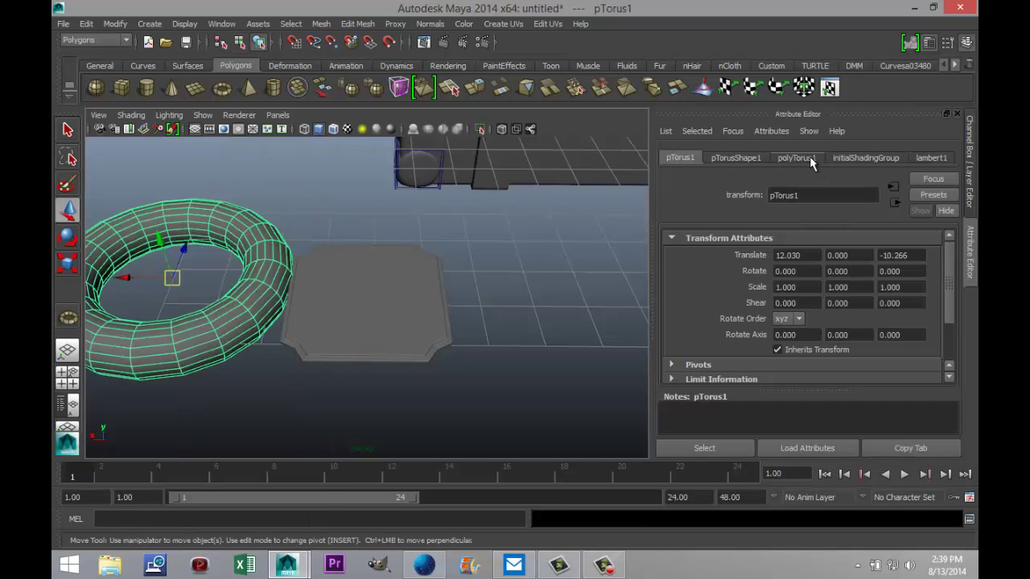
{"action": "left_click", "coordinate": [796, 158]}
{"action": "left_click", "coordinate": [815, 310]}
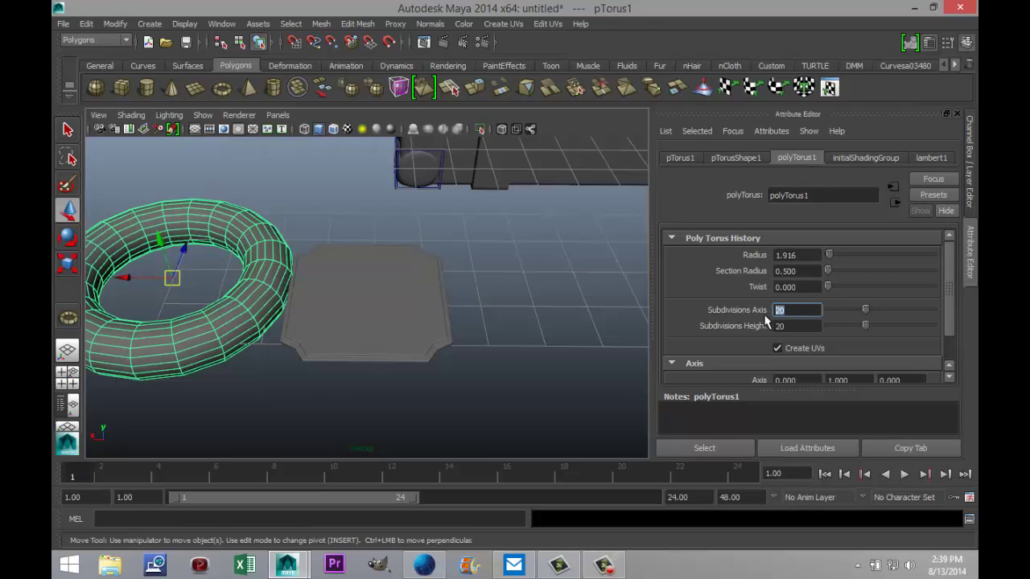
{"action": "type", "text": "40"}
{"action": "key", "text": "Tab"}
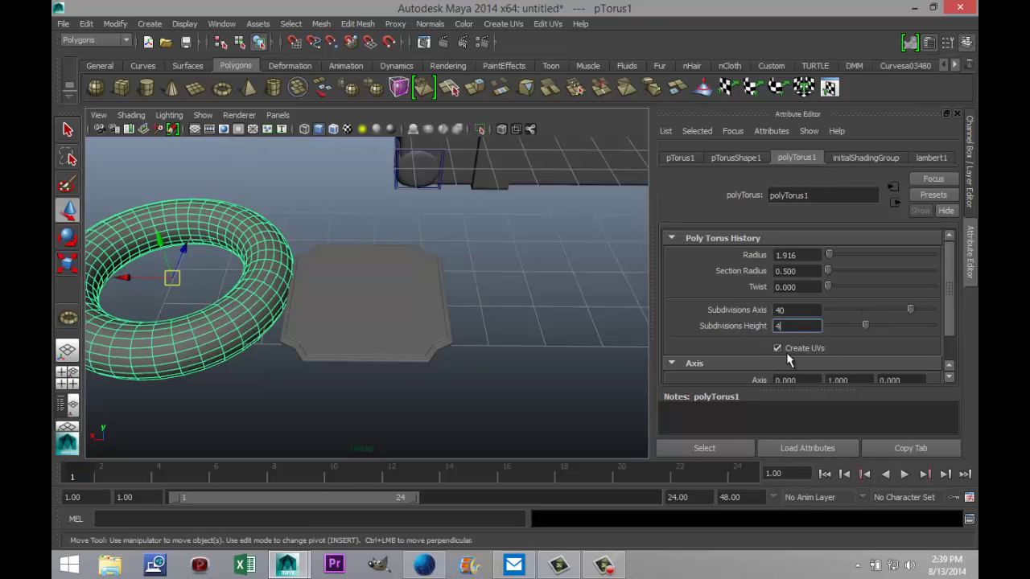
{"action": "left_click", "coordinate": [509, 387]}
Rotate the torus freehand until it stands roughly upright beside the plate.
{"action": "left_click", "coordinate": [246, 312]}
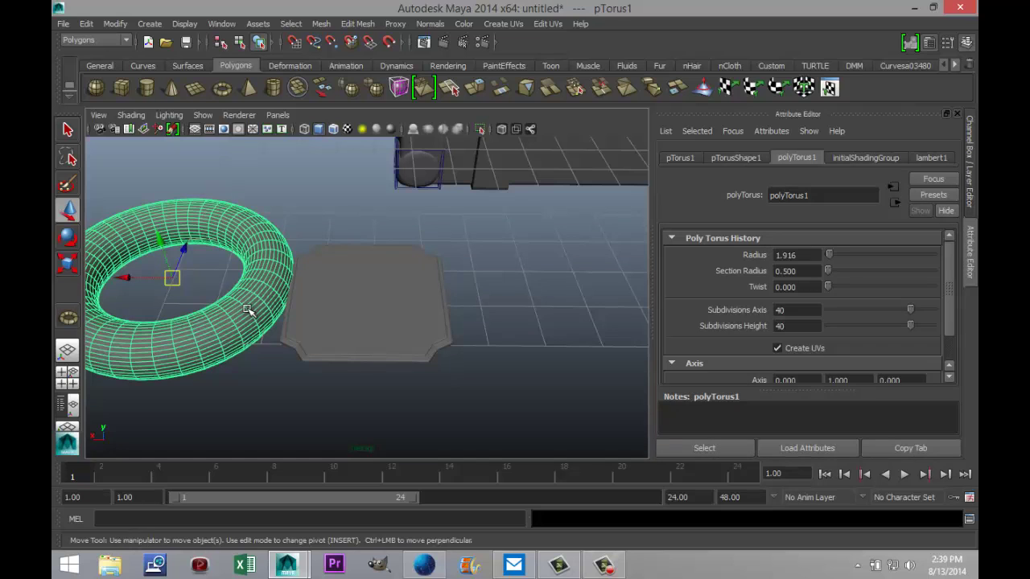
{"action": "key", "text": "e"}
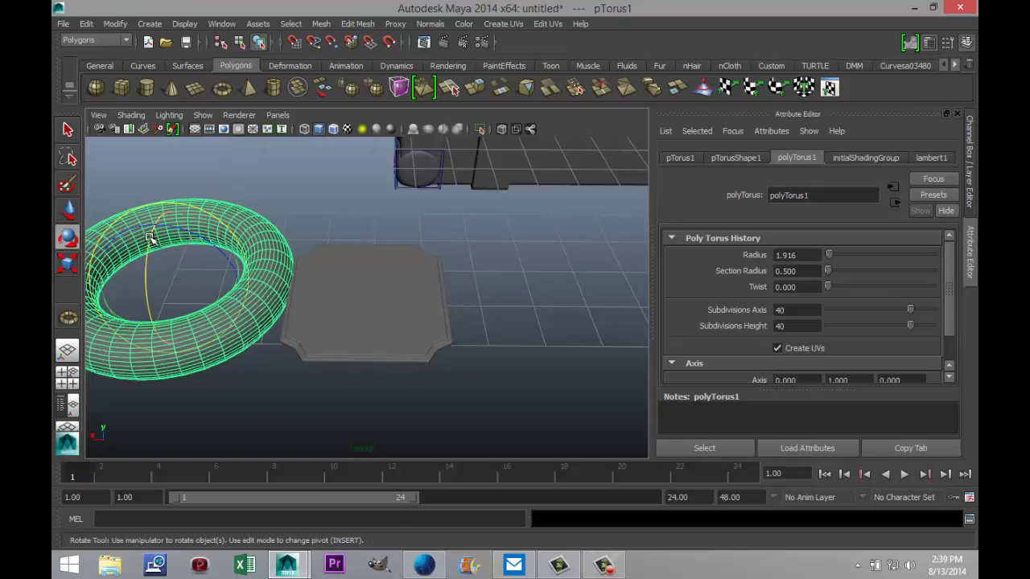
{"action": "left_click_drag", "start_coordinate": [153, 233], "coordinate": [177, 332]}
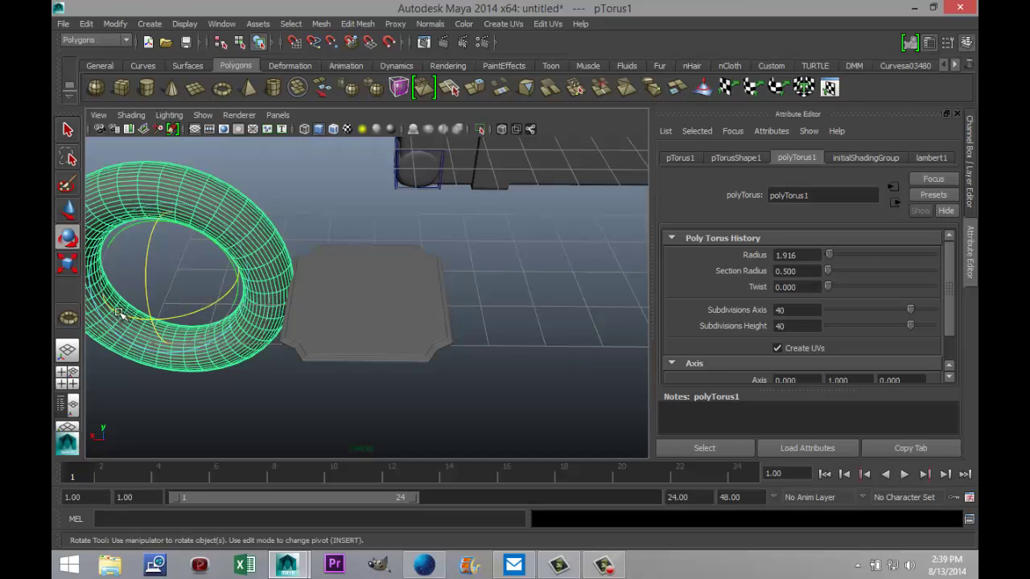
{"action": "left_click_drag", "start_coordinate": [111, 309], "coordinate": [216, 314]}
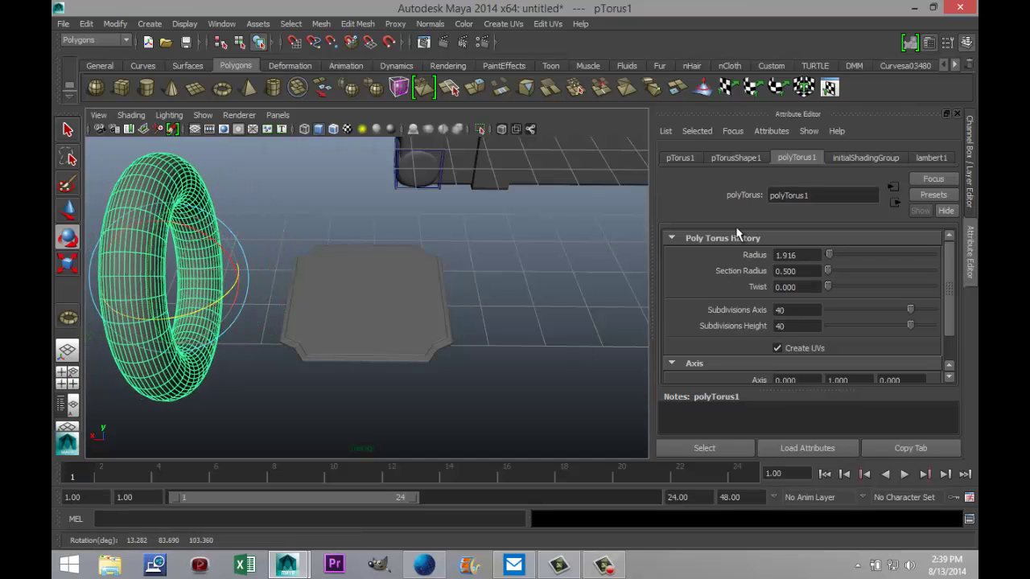
Set the torus rotation to exactly X 0, Y 90 and Z 90.
{"action": "left_click", "coordinate": [736, 159]}
{"action": "left_click", "coordinate": [689, 157]}
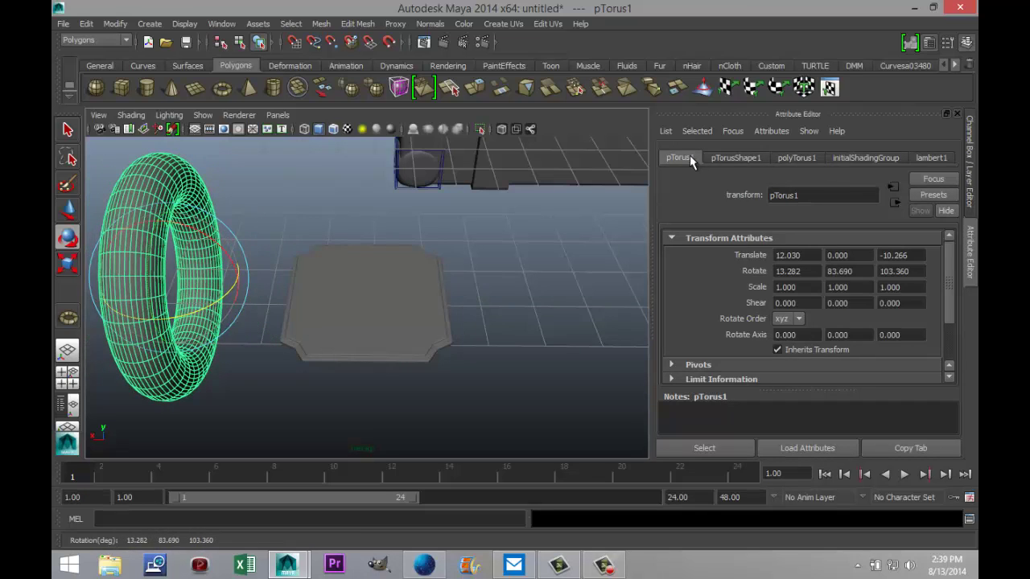
{"action": "left_click", "coordinate": [916, 272]}
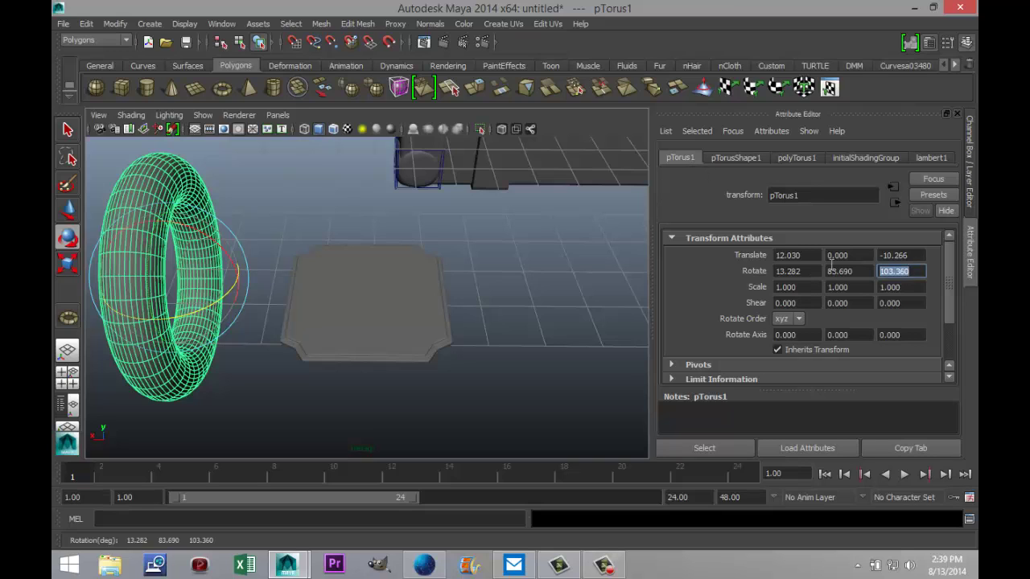
{"action": "type", "text": "90"}
{"action": "left_click", "coordinate": [861, 271]}
{"action": "type", "text": "000"}
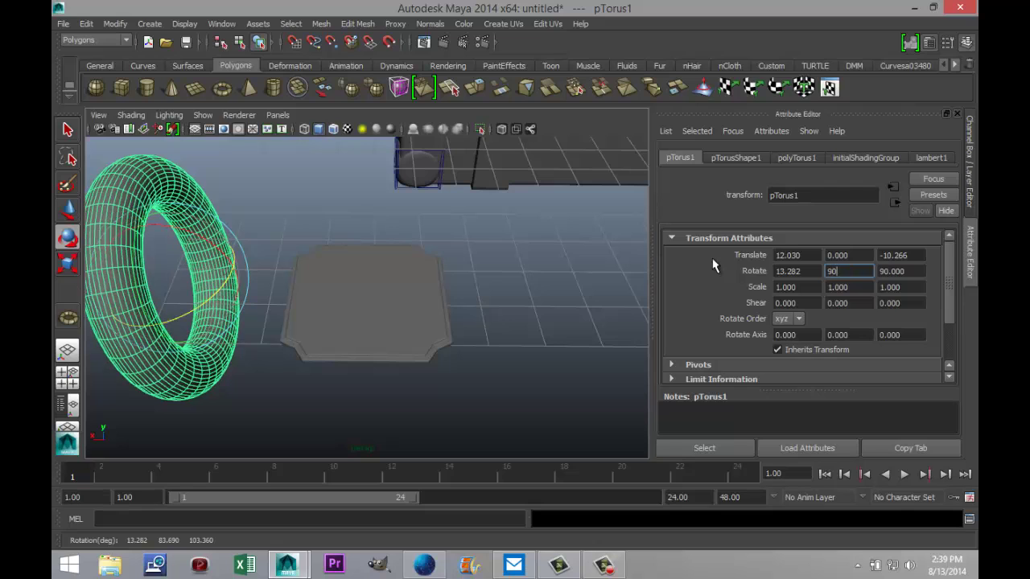
{"action": "left_click", "coordinate": [810, 272]}
{"action": "type", "text": "0"}
{"action": "key", "text": "Return"}
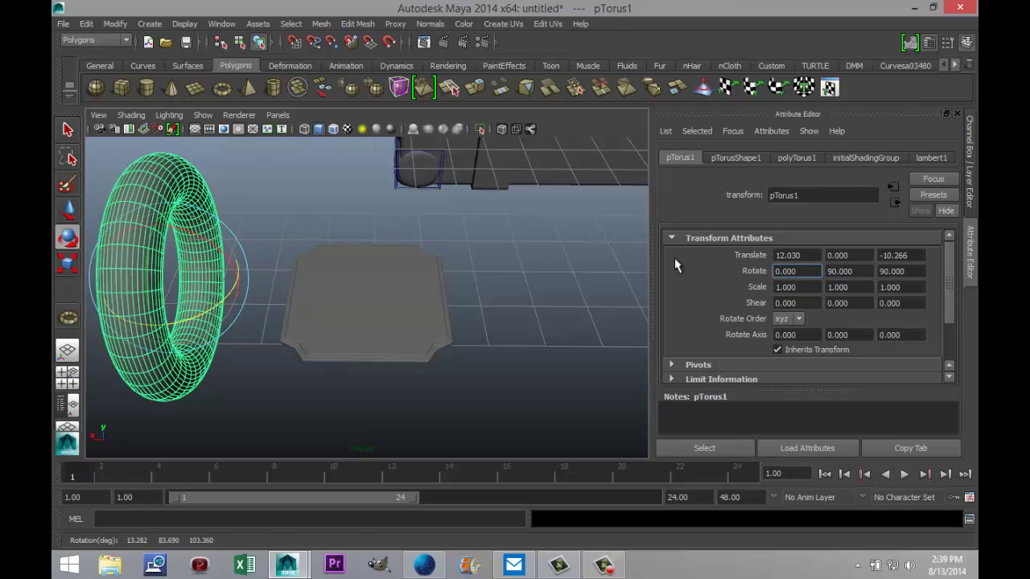
Select all faces in the lower half of the torus in the side view and delete them.
{"action": "left_click_drag", "start_coordinate": [197, 392], "coordinate": [402, 372], "text": "alt"}
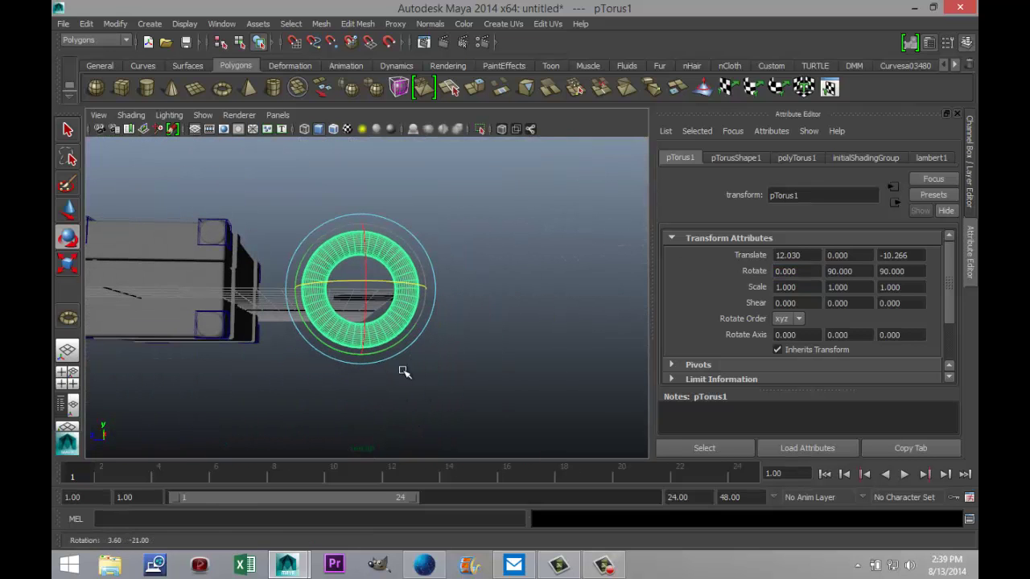
{"action": "left_click", "coordinate": [67, 377]}
{"action": "scroll", "coordinate": [276, 378], "scroll_direction": "down", "scroll_amount": 3}
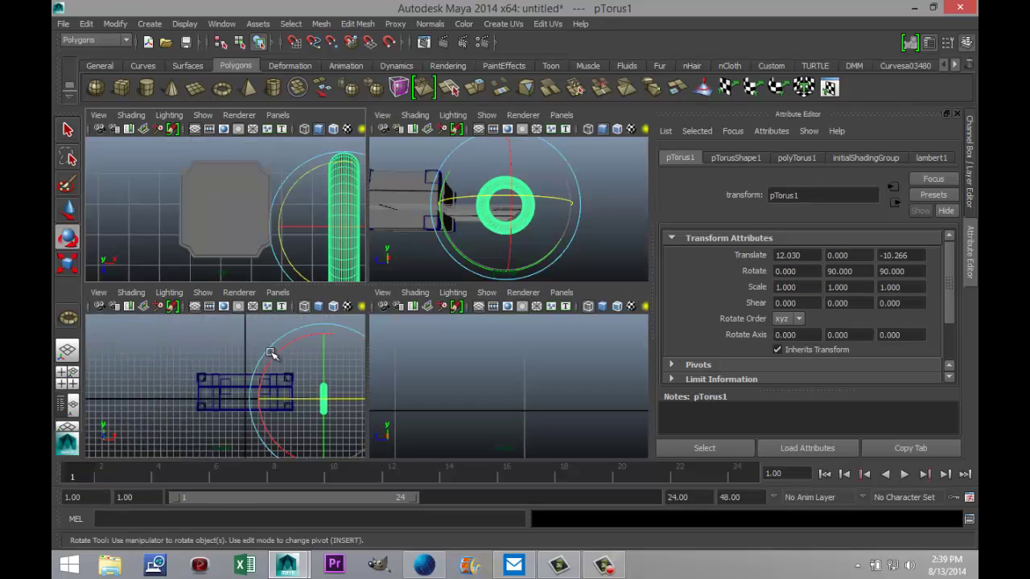
{"action": "scroll", "coordinate": [437, 188], "scroll_direction": "down", "scroll_amount": 3}
{"action": "scroll", "coordinate": [509, 396], "scroll_direction": "down", "scroll_amount": 3}
{"action": "scroll", "coordinate": [509, 396], "scroll_direction": "down", "scroll_amount": 2}
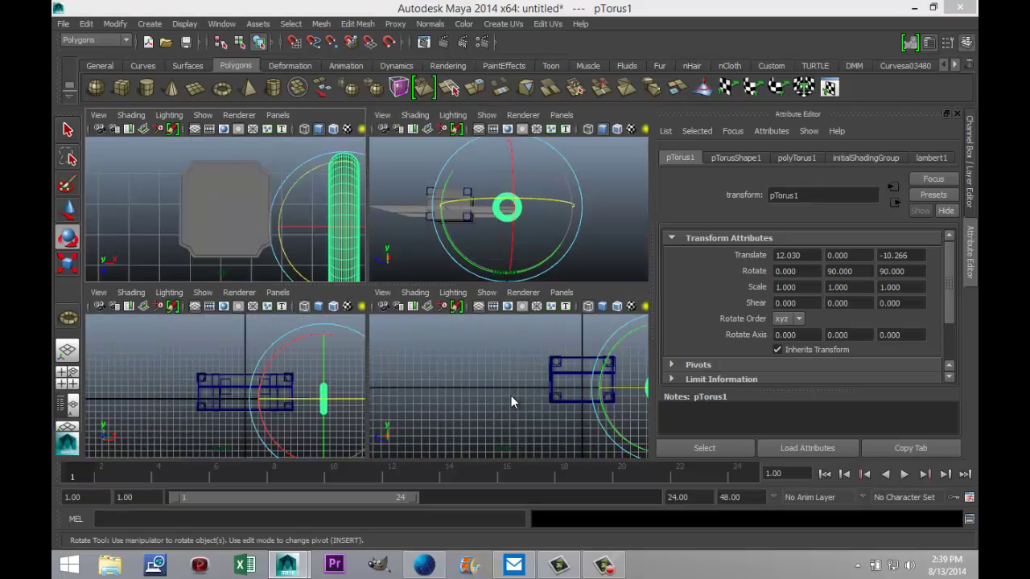
{"action": "key", "text": "space"}
{"action": "key", "text": "f"}
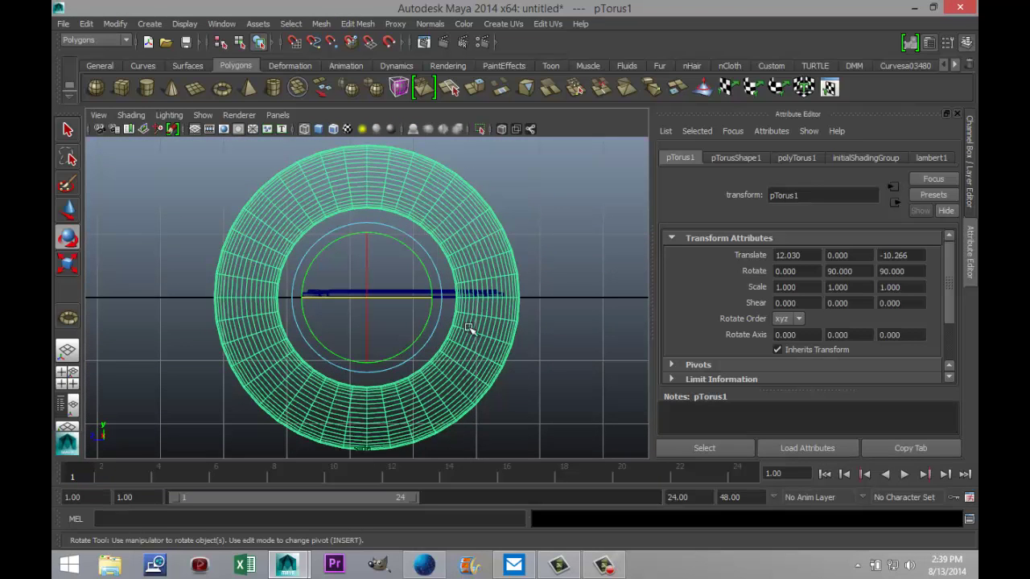
{"action": "mouse_move", "coordinate": [487, 311]}
{"action": "right_mouse_down"}
{"action": "mouse_move", "coordinate": [487, 299]}
{"action": "mouse_move", "coordinate": [531, 272]}
{"action": "mouse_move", "coordinate": [483, 297]}
{"action": "right_mouse_up"}
{"action": "left_click", "coordinate": [485, 298]}
{"action": "left_click_drag", "start_coordinate": [143, 301], "coordinate": [574, 437]}
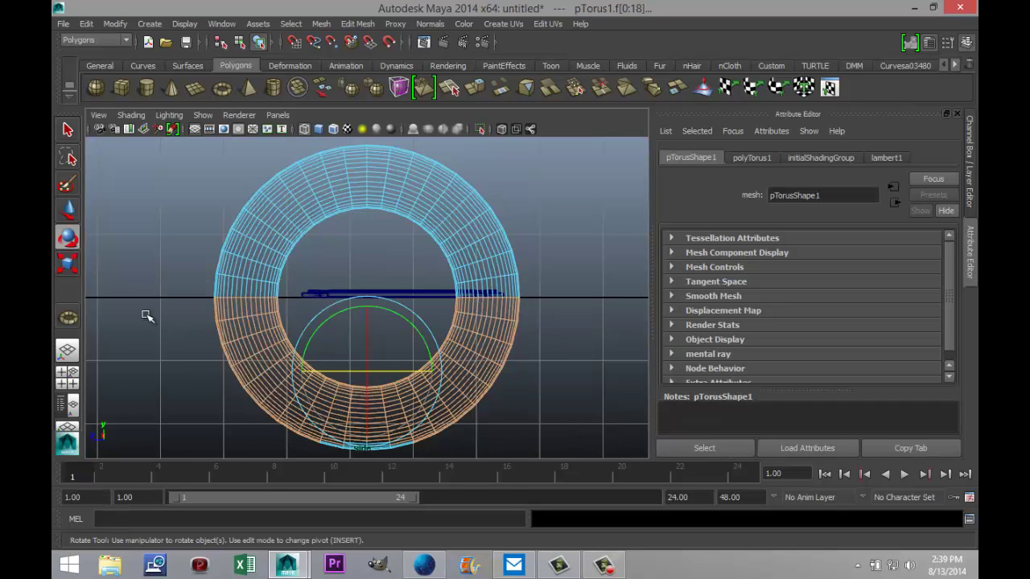
{"action": "left_click", "coordinate": [269, 295]}
{"action": "left_click_drag", "start_coordinate": [181, 301], "coordinate": [544, 456]}
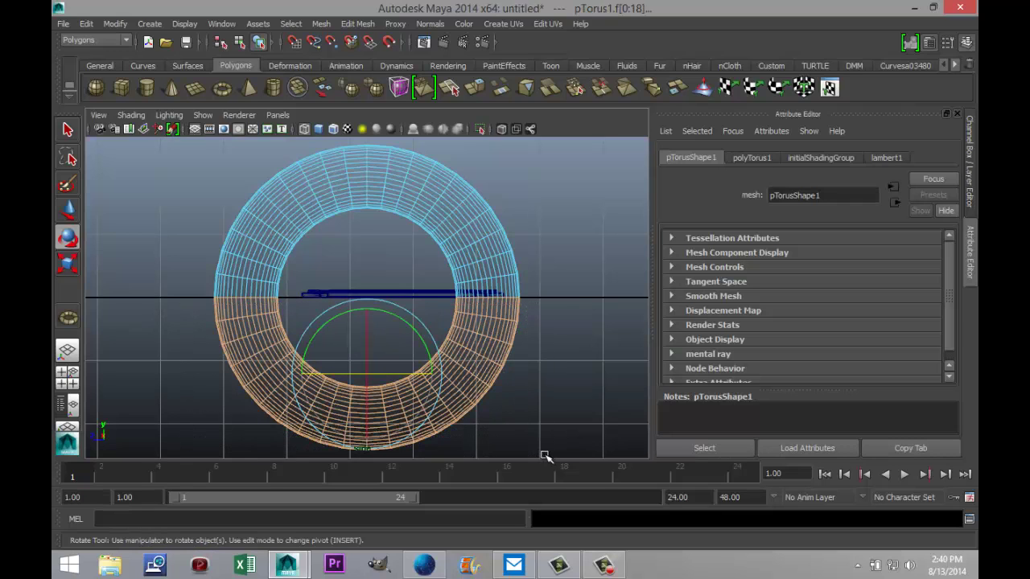
{"action": "key", "text": "Delete"}
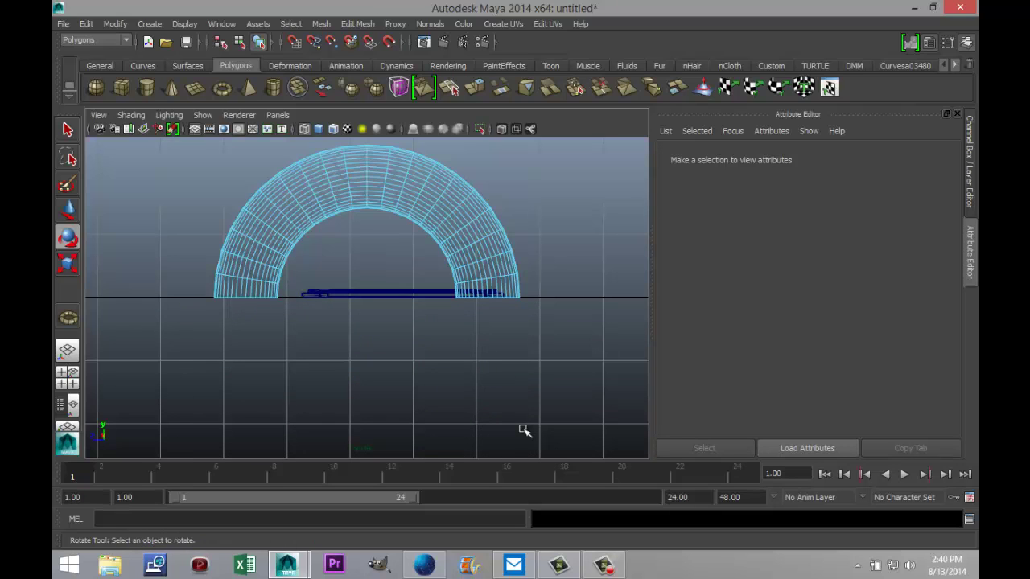
Select the half torus as an object and scale it down uniformly to about 0.313.
{"action": "right_click_drag", "start_coordinate": [471, 231], "coordinate": [517, 211]}
{"action": "left_click", "coordinate": [472, 216]}
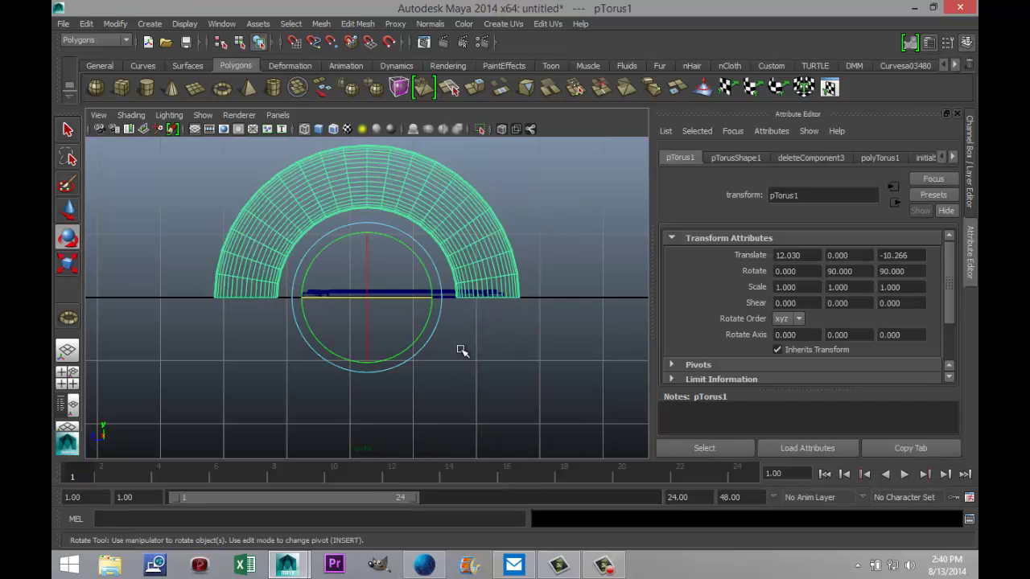
{"action": "key", "text": "r"}
{"action": "left_click_drag", "start_coordinate": [365, 306], "coordinate": [218, 311]}
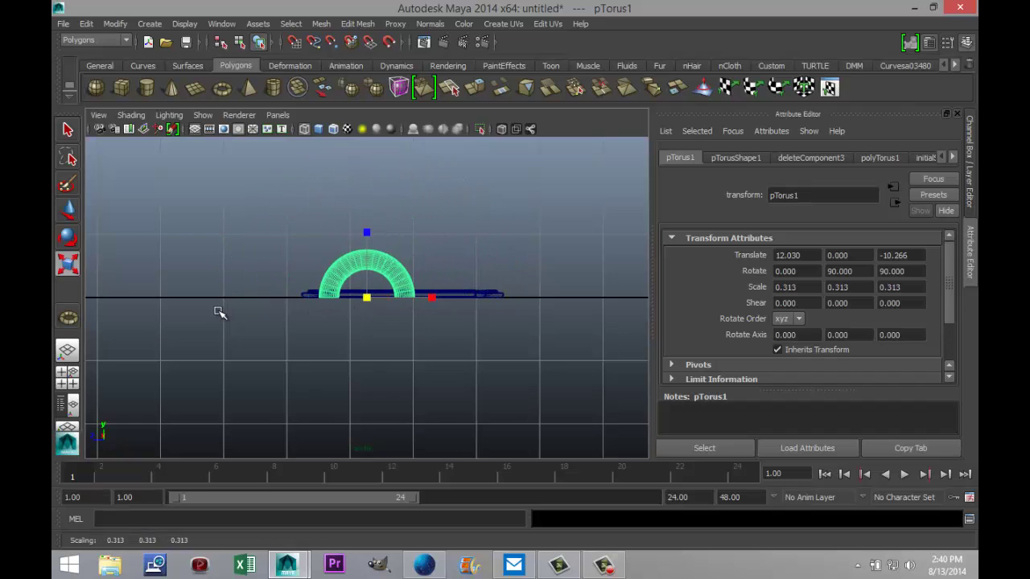
Move the half torus onto the centre of the plate in the top view, at about X 8.147, Z -10.901.
{"action": "left_click", "coordinate": [67, 384]}
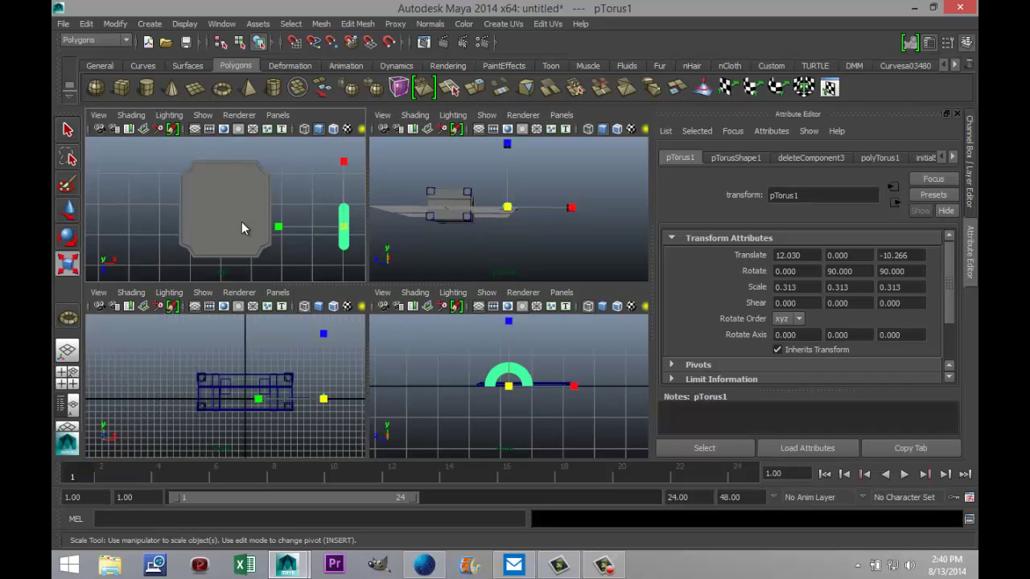
{"action": "key", "text": "space"}
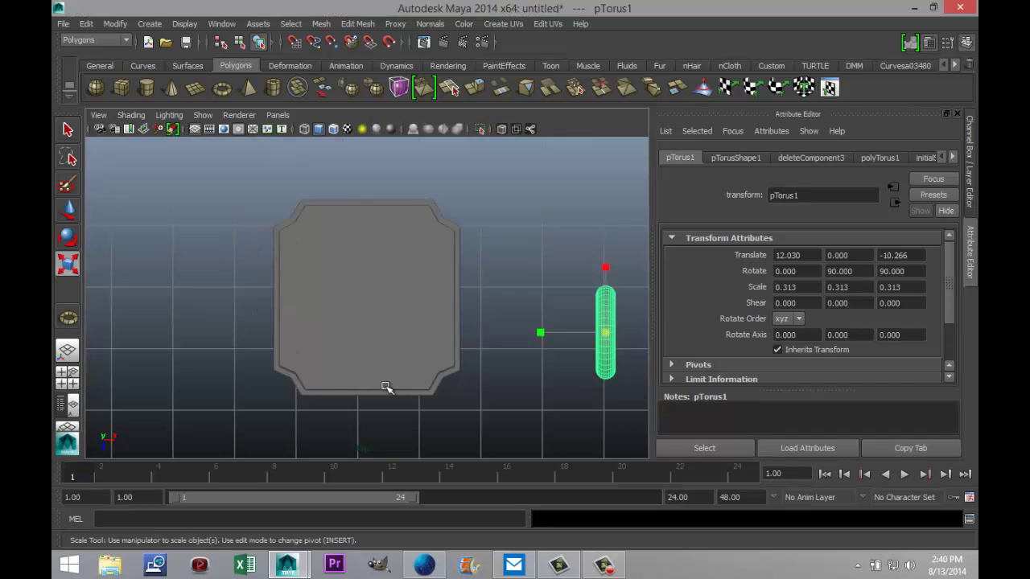
{"action": "key", "text": "w"}
{"action": "left_click_drag", "start_coordinate": [607, 336], "coordinate": [368, 295]}
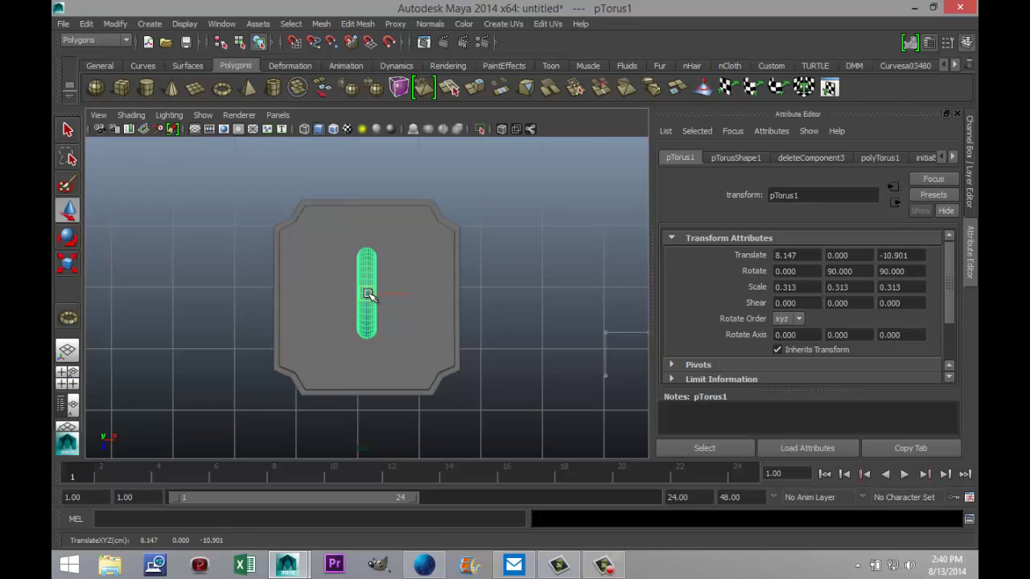
Raise the half torus slightly in the side view to about Y 0.025 so its ends sit in the plate.
{"action": "left_click", "coordinate": [68, 374]}
{"action": "key", "text": "space"}
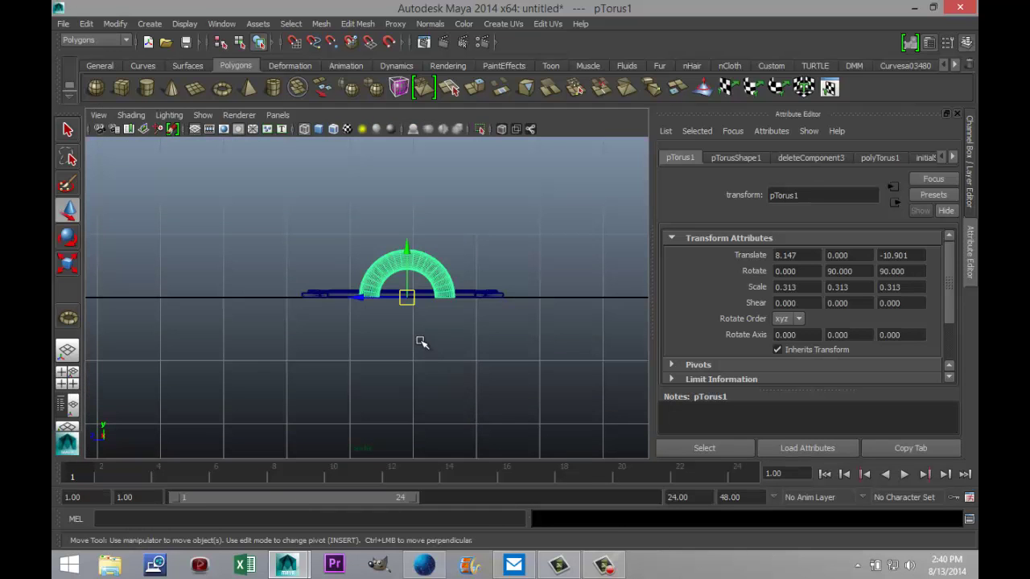
{"action": "key", "text": "f"}
{"action": "left_click_drag", "start_coordinate": [368, 386], "coordinate": [368, 371]}
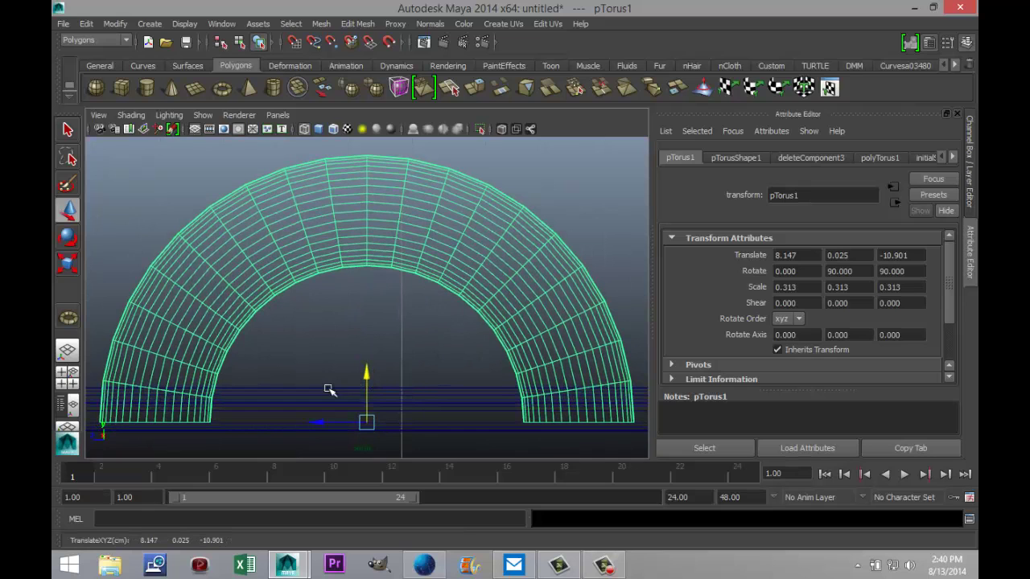
Select the notched plate together with the half torus and combine them into one mesh.
{"action": "key", "text": "space"}
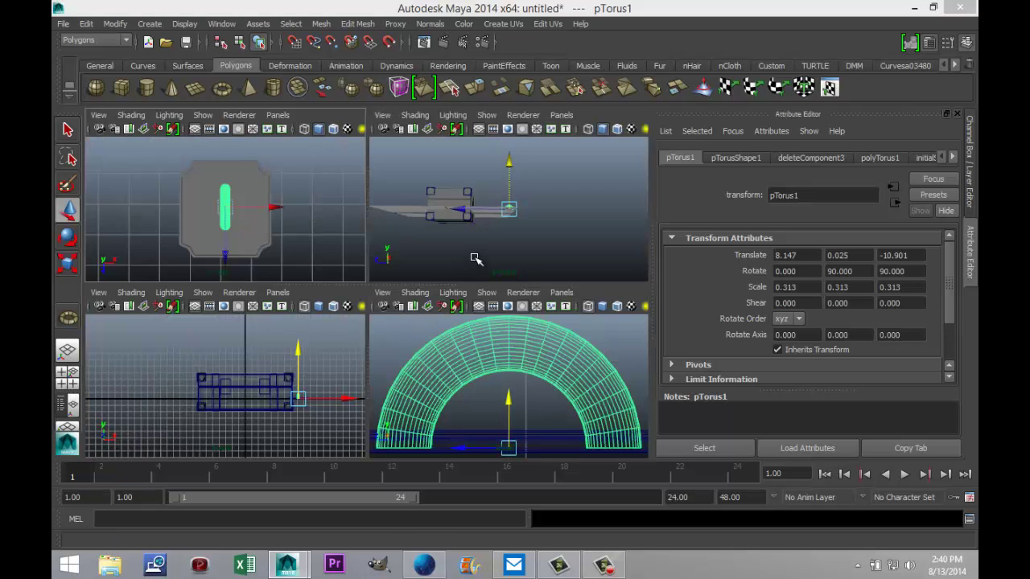
{"action": "key", "text": "space"}
{"action": "left_click_drag", "start_coordinate": [408, 366], "coordinate": [444, 394], "text": "alt"}
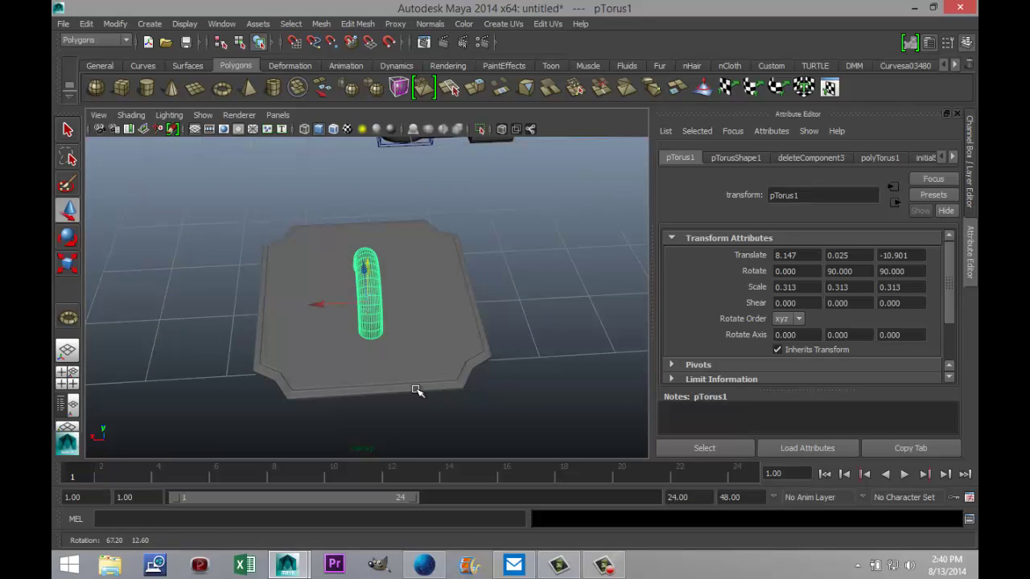
{"action": "scroll", "coordinate": [477, 398], "scroll_direction": "down", "scroll_amount": 3}
{"action": "left_click", "coordinate": [408, 306]}
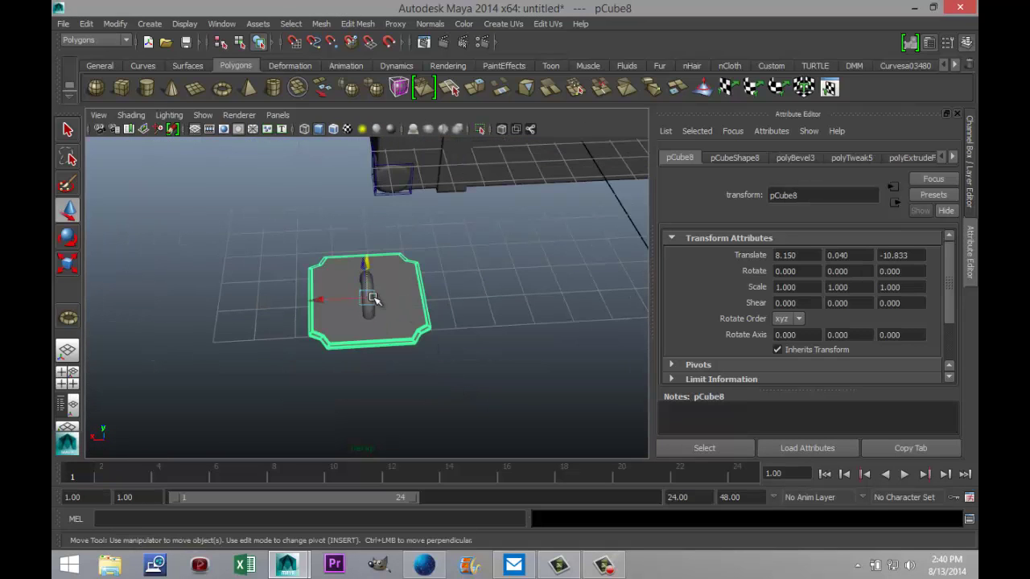
{"action": "left_click", "coordinate": [368, 320], "text": "shift"}
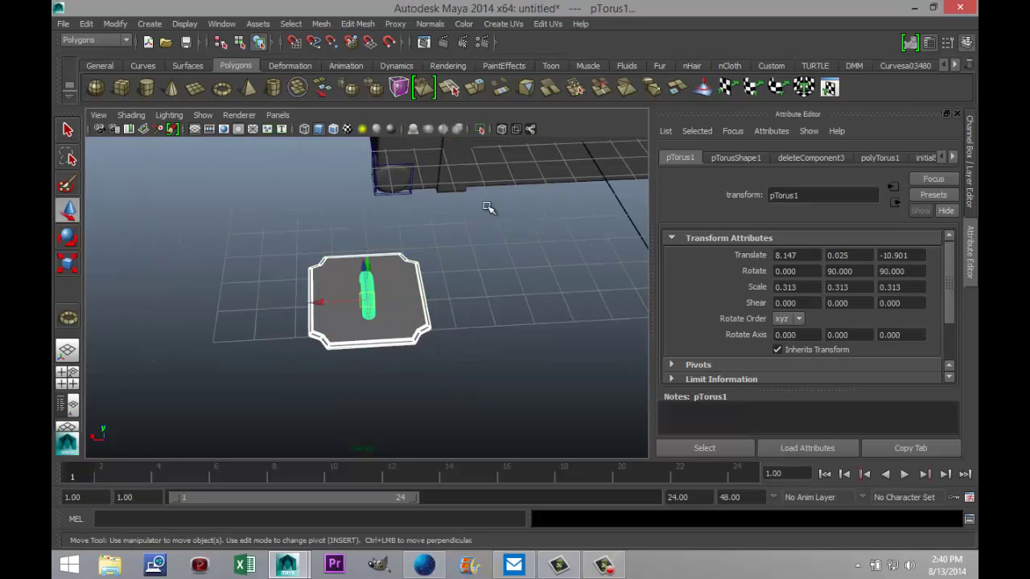
{"action": "left_click", "coordinate": [321, 23]}
{"action": "left_click", "coordinate": [340, 45]}
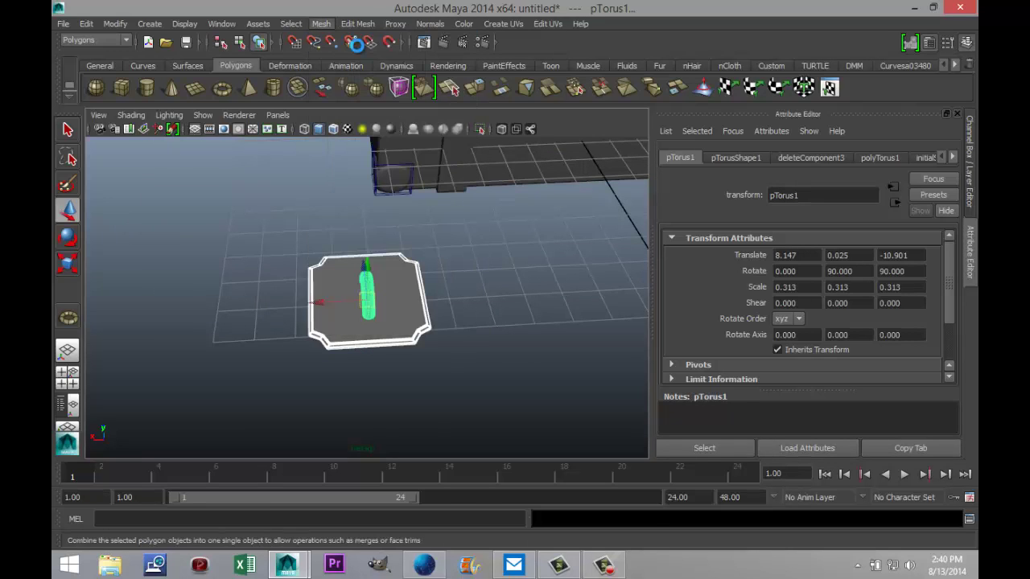
Centre the combined latch's pivot and rotate the latch upright to exactly -90 degrees about X.
{"action": "key", "text": "e"}
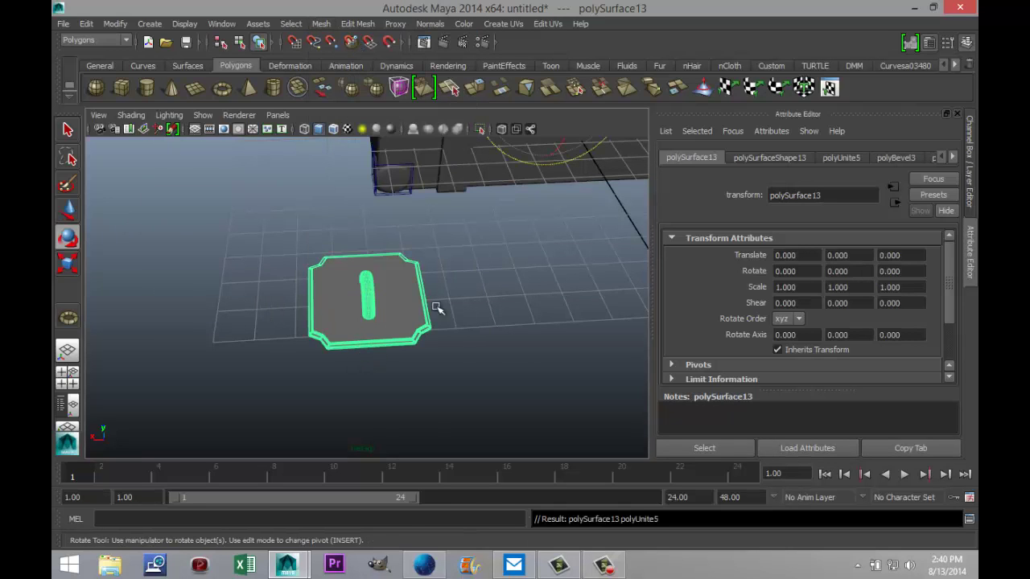
{"action": "left_click", "coordinate": [115, 23]}
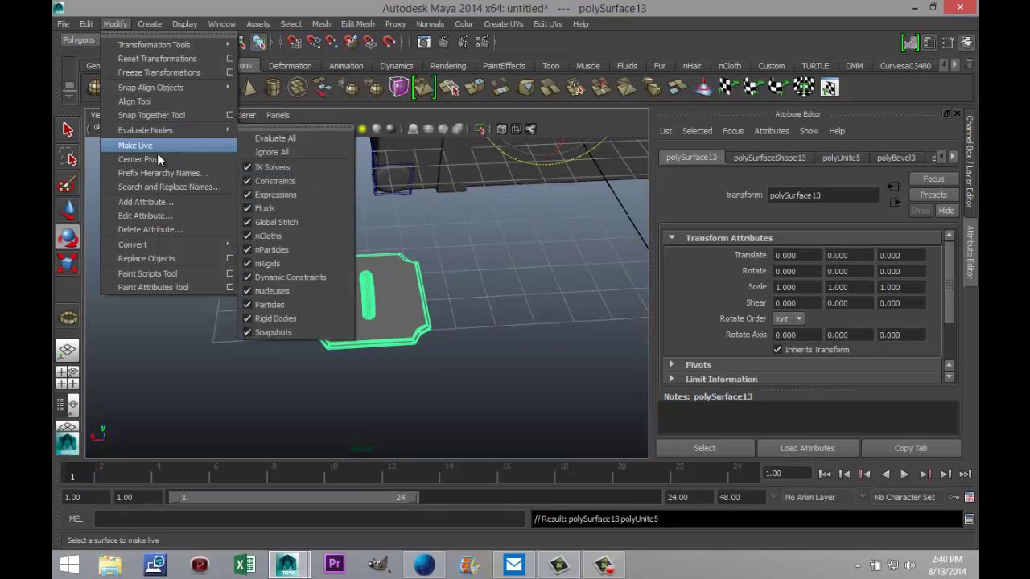
{"action": "left_click", "coordinate": [161, 159]}
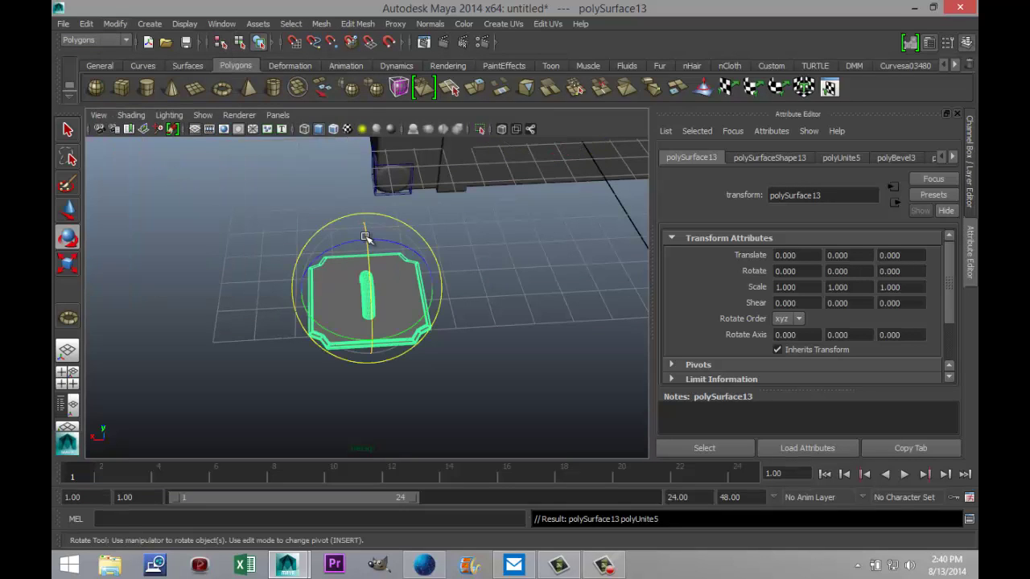
{"action": "left_click_drag", "start_coordinate": [369, 238], "coordinate": [374, 317]}
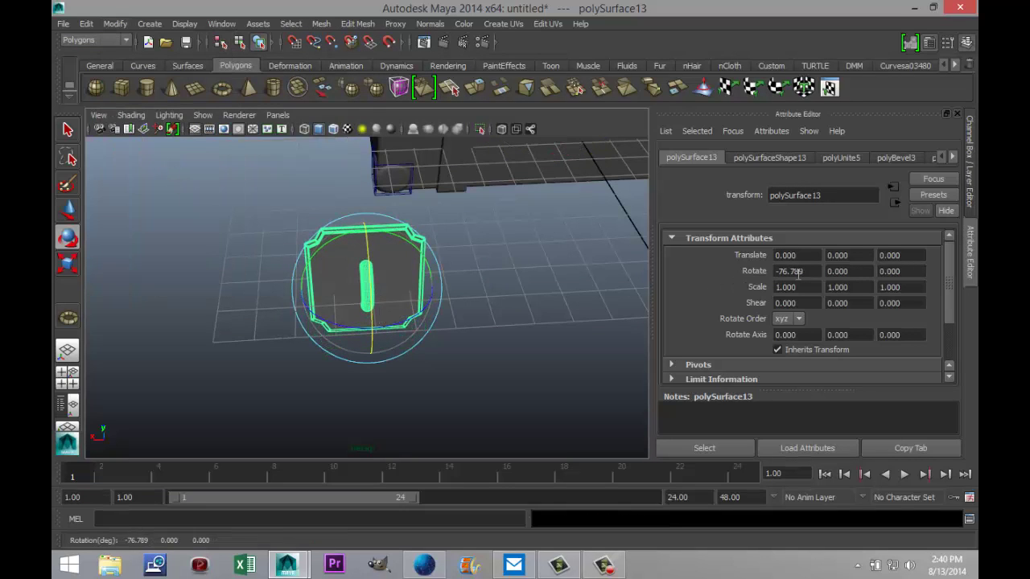
{"action": "key", "text": "ctrl+a"}
{"action": "type", "text": "-90"}
{"action": "key", "text": "Return"}
{"action": "left_click", "coordinate": [489, 340]}
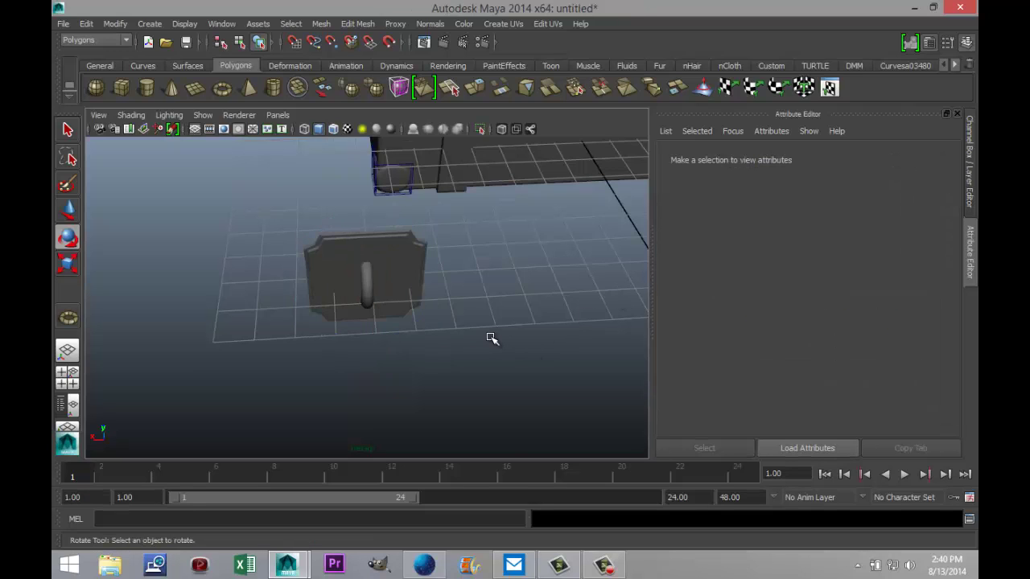
Move the latch in front of the chest's middle, to about X -8.625 and Z 6.419.
{"action": "scroll", "coordinate": [487, 333], "scroll_direction": "down", "scroll_amount": 3}
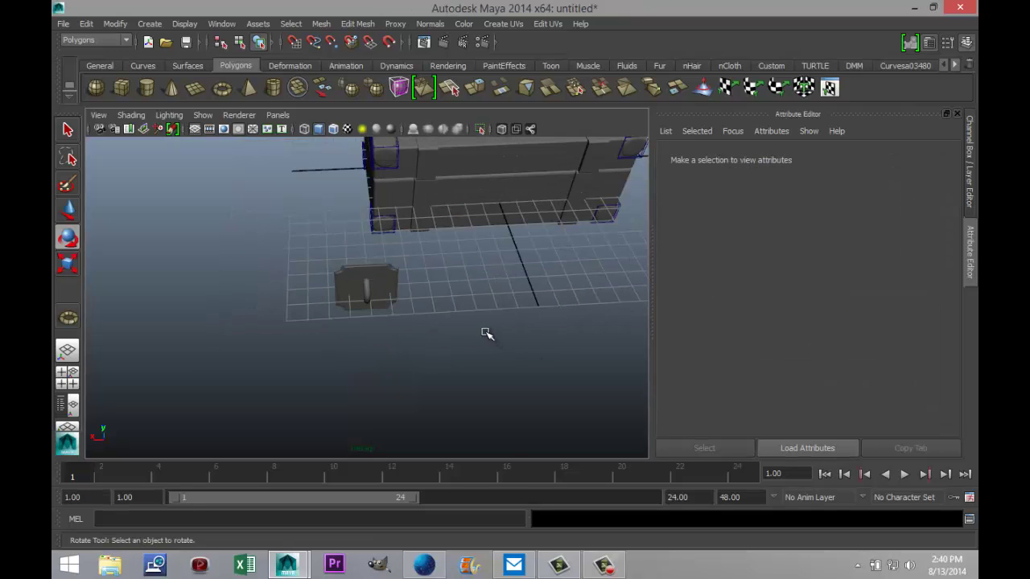
{"action": "left_click", "coordinate": [382, 283]}
{"action": "key", "text": "w"}
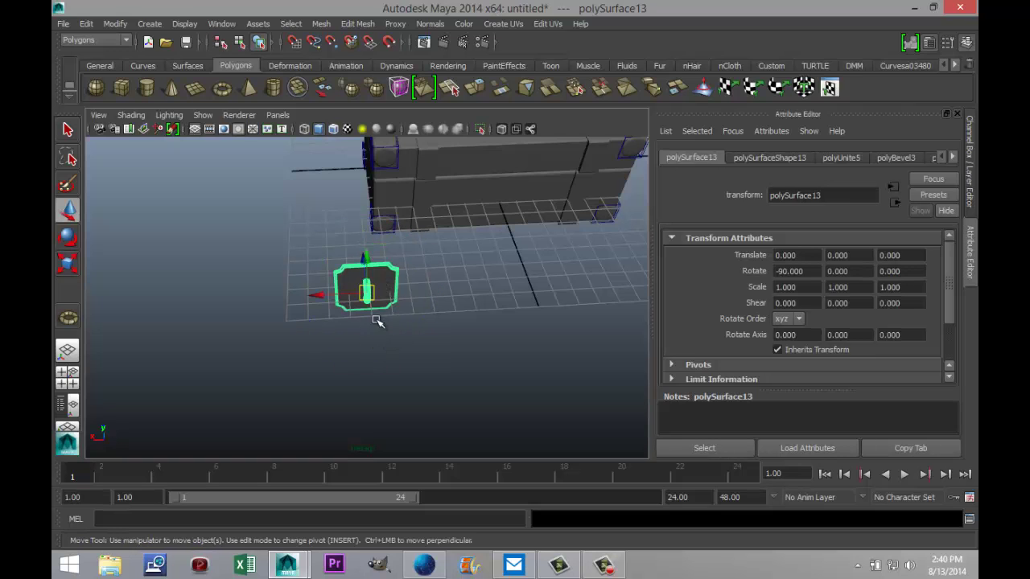
{"action": "left_click_drag", "start_coordinate": [319, 295], "coordinate": [494, 300]}
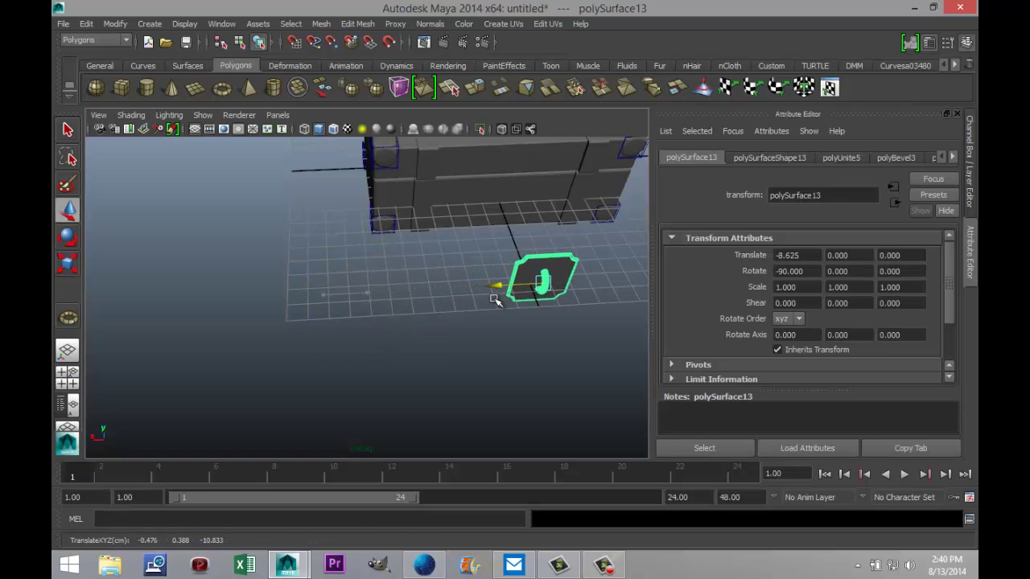
{"action": "left_click_drag", "start_coordinate": [520, 232], "coordinate": [499, 177]}
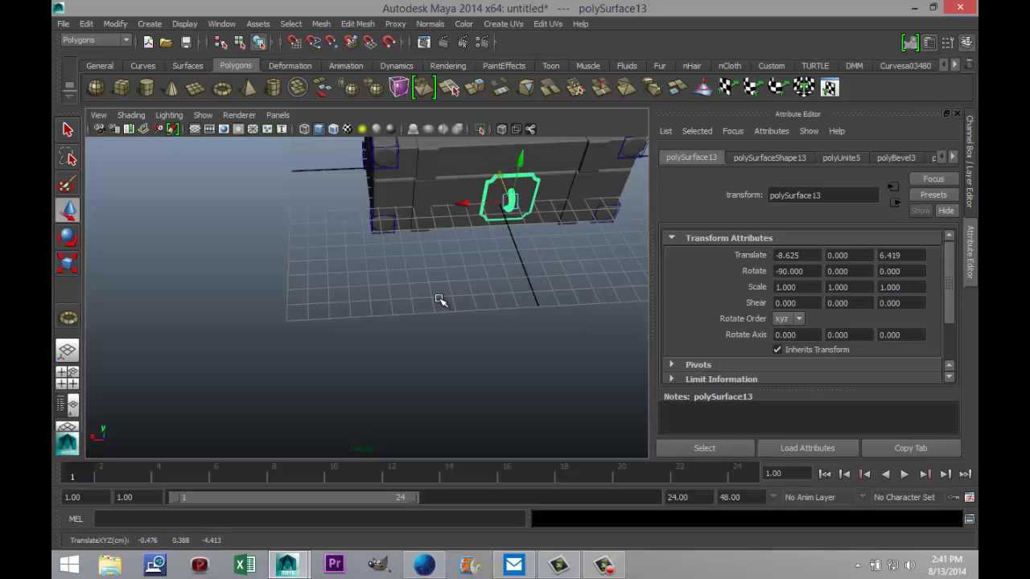
Centre the latch horizontally on the chest in the front view, at about translate X -8.133.
{"action": "key", "text": "f"}
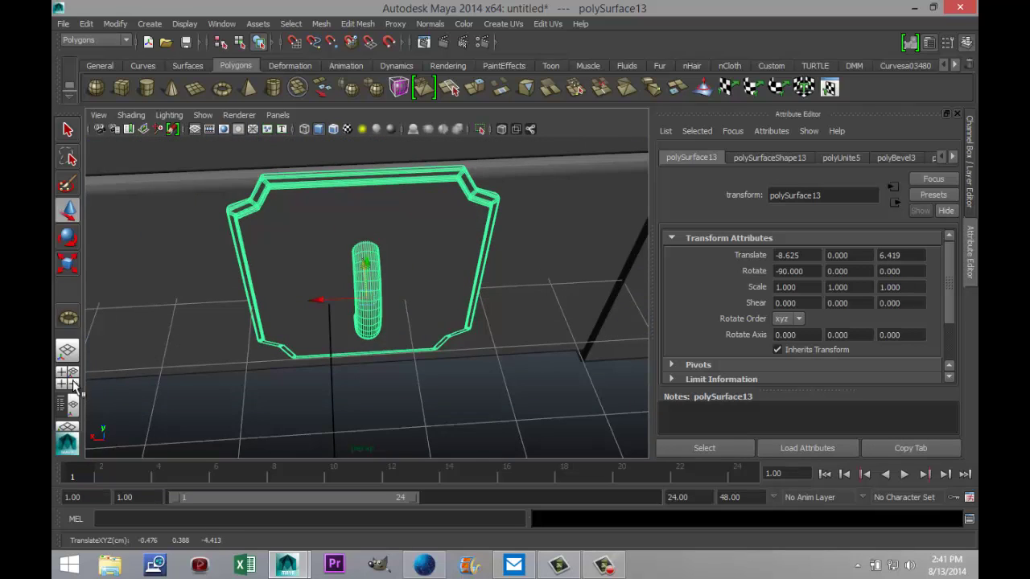
{"action": "left_click", "coordinate": [67, 372]}
{"action": "key", "text": "space"}
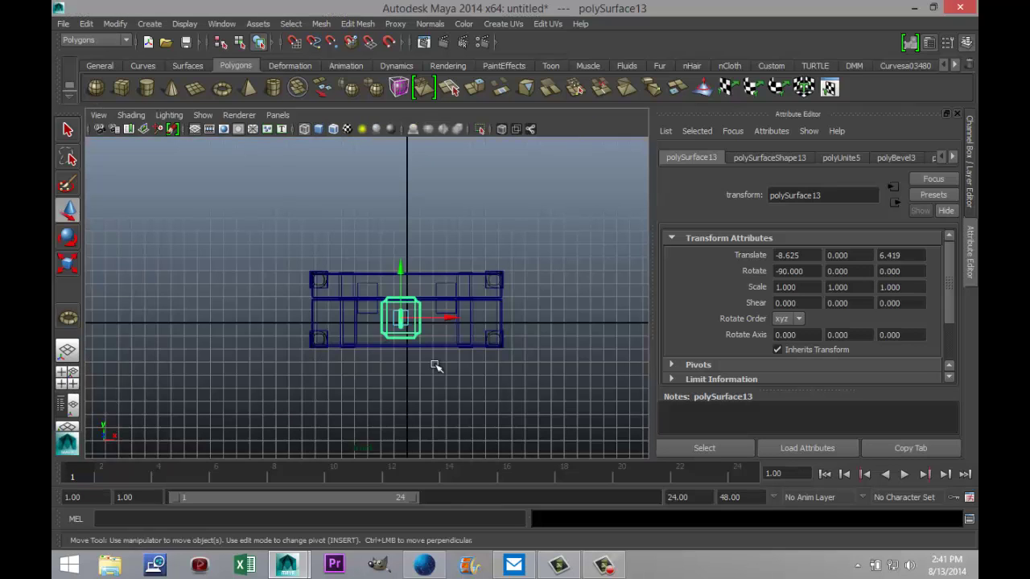
{"action": "scroll", "coordinate": [426, 364], "scroll_direction": "up", "scroll_amount": 6}
{"action": "scroll", "coordinate": [439, 362], "scroll_direction": "down", "scroll_amount": 4}
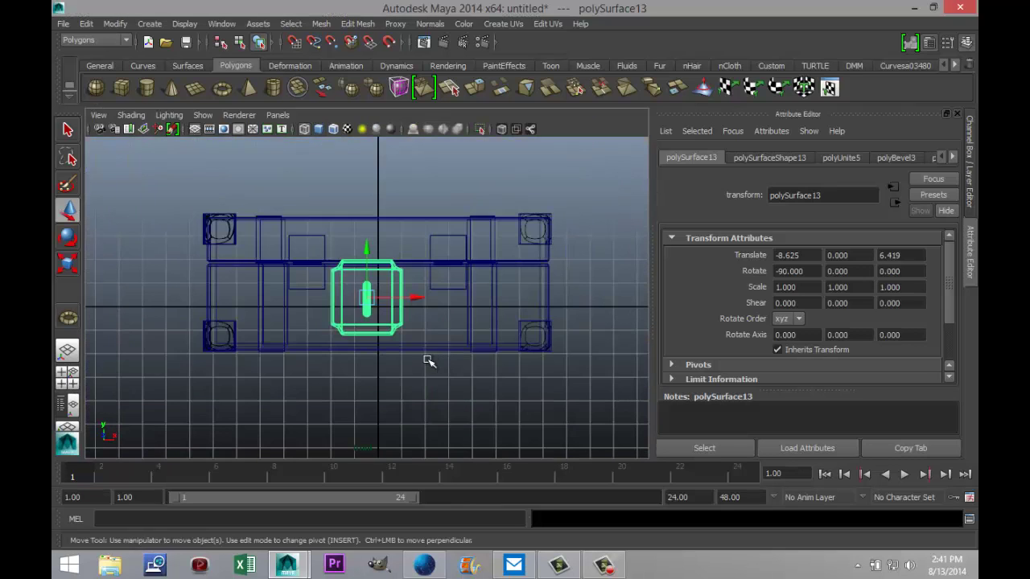
{"action": "left_click_drag", "start_coordinate": [417, 302], "coordinate": [430, 299]}
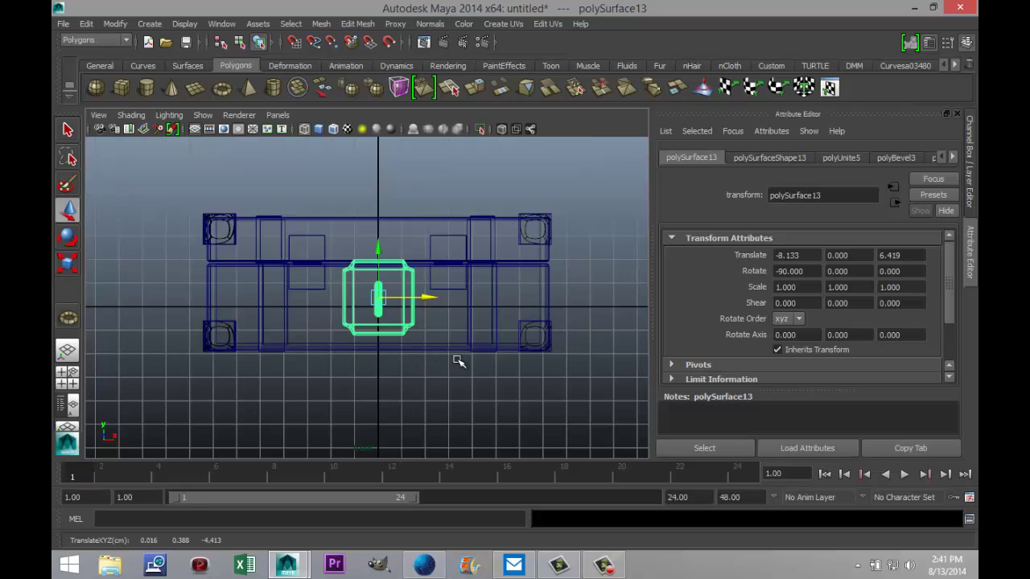
Scale the latch down uniformly to about 0.547.
{"action": "key", "text": "r"}
{"action": "left_click_drag", "start_coordinate": [379, 297], "coordinate": [355, 298]}
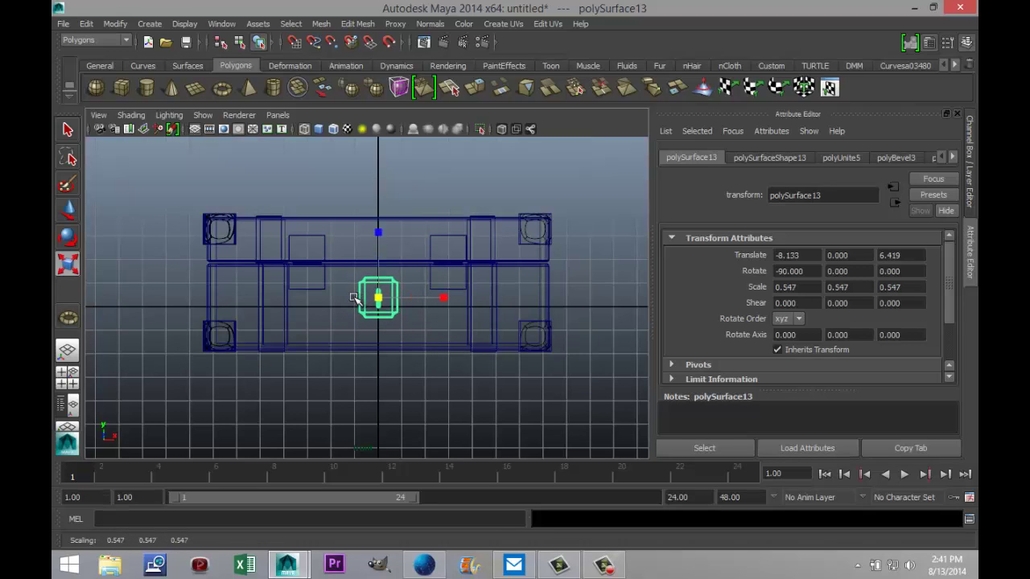
{"action": "scroll", "coordinate": [356, 349], "scroll_direction": "up", "scroll_amount": 10}
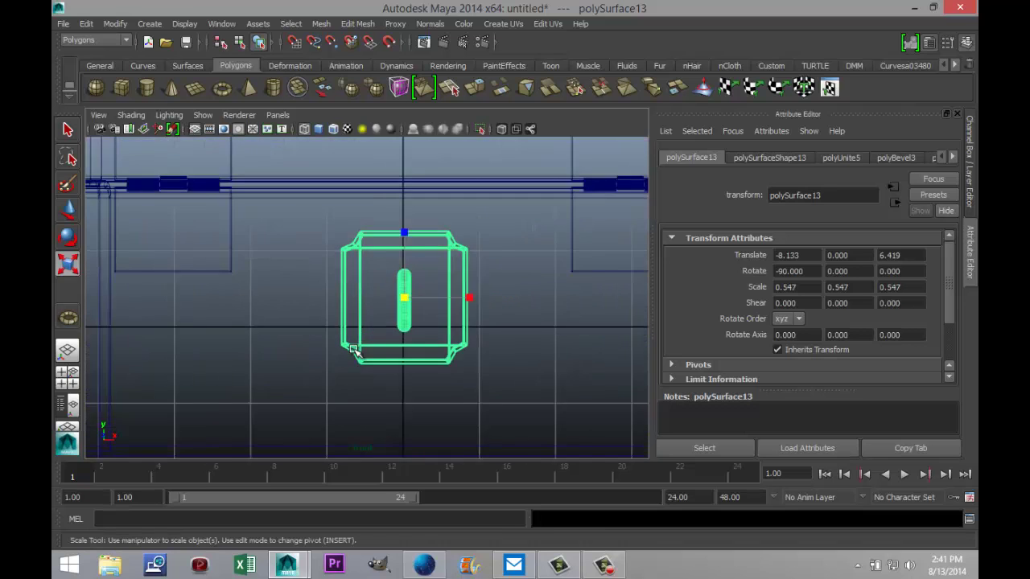
{"action": "scroll", "coordinate": [355, 351], "scroll_direction": "down", "scroll_amount": 6}
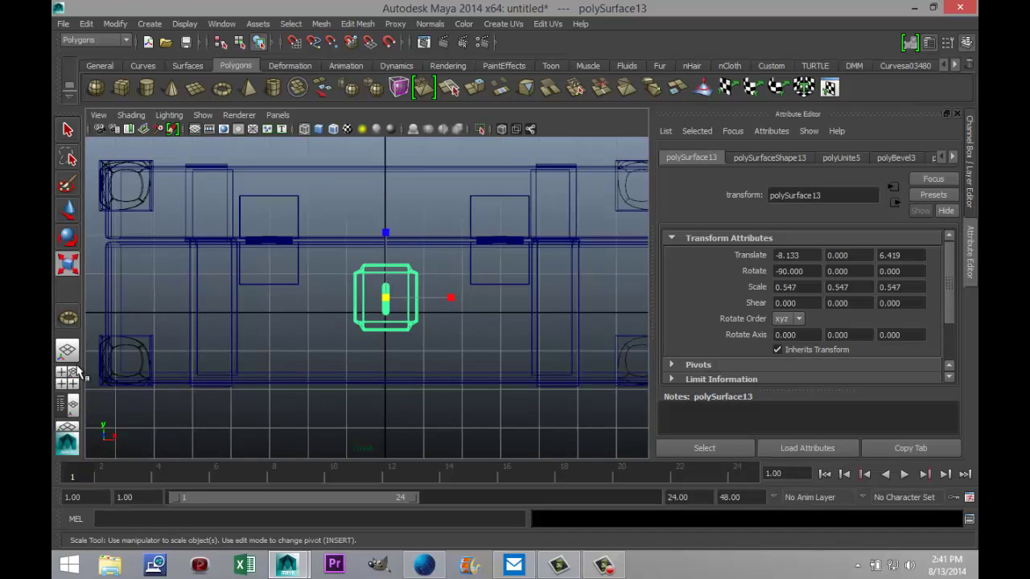
Push the latch back against the chest's front face, to about translate Z 6.732.
{"action": "left_click", "coordinate": [68, 376]}
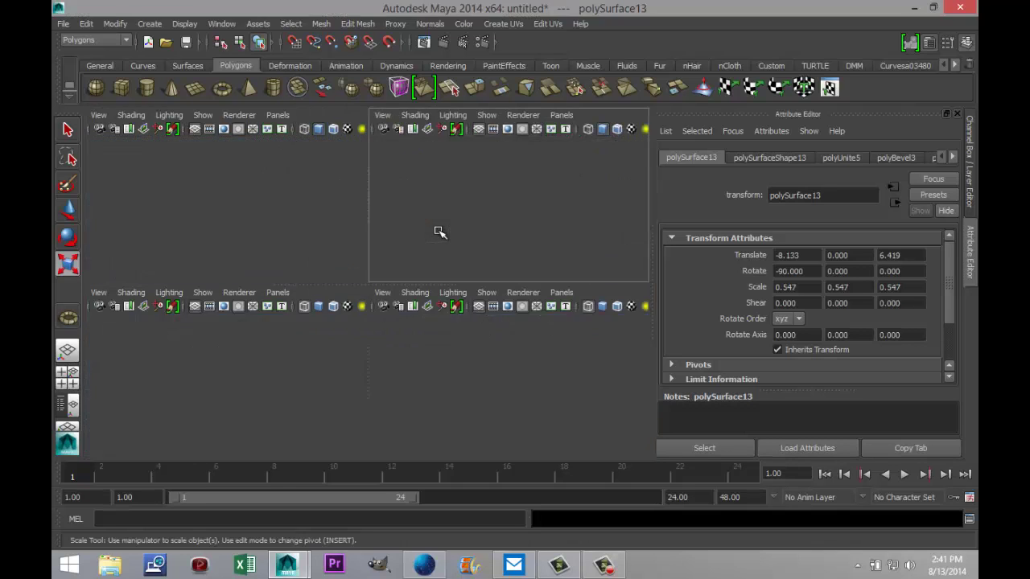
{"action": "key", "text": "space"}
{"action": "left_click_drag", "start_coordinate": [329, 352], "coordinate": [465, 314], "text": "alt"}
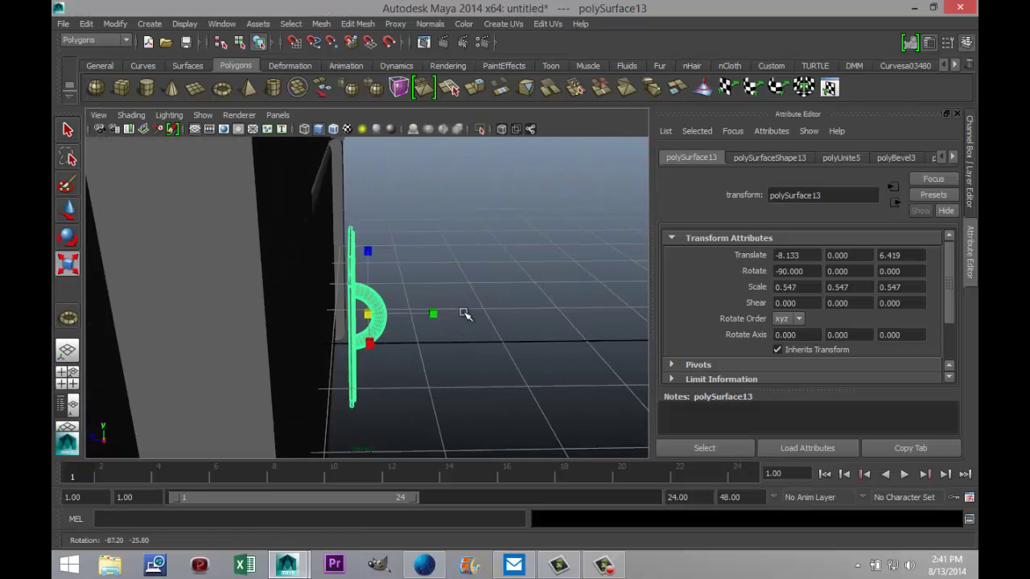
{"action": "key", "text": "w"}
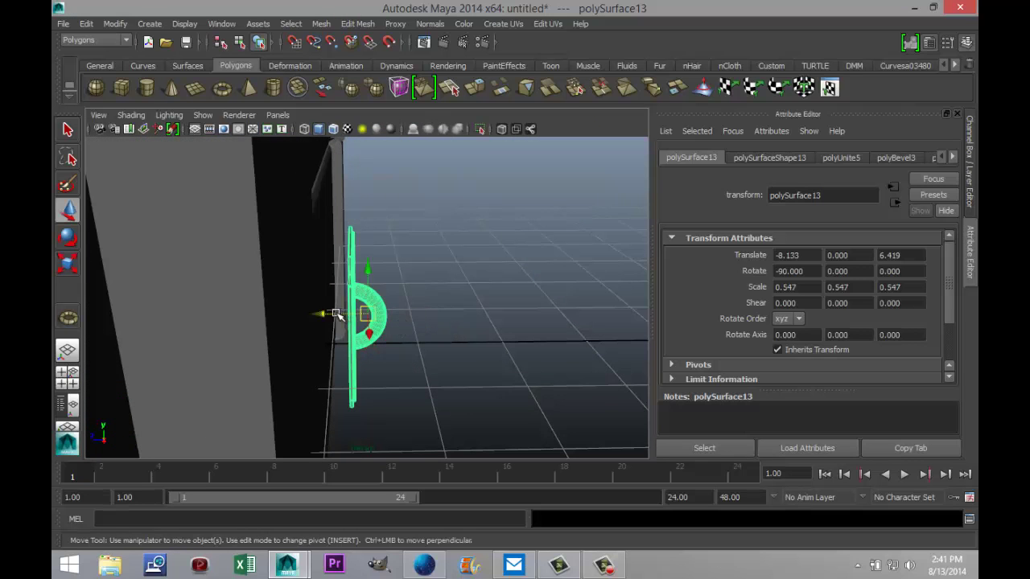
{"action": "mouse_move", "coordinate": [329, 314]}
{"action": "left_mouse_down"}
{"action": "mouse_move", "coordinate": [301, 311]}
{"action": "mouse_move", "coordinate": [310, 316]}
{"action": "left_mouse_up"}
{"action": "left_click_drag", "start_coordinate": [445, 364], "coordinate": [410, 381], "text": "alt"}
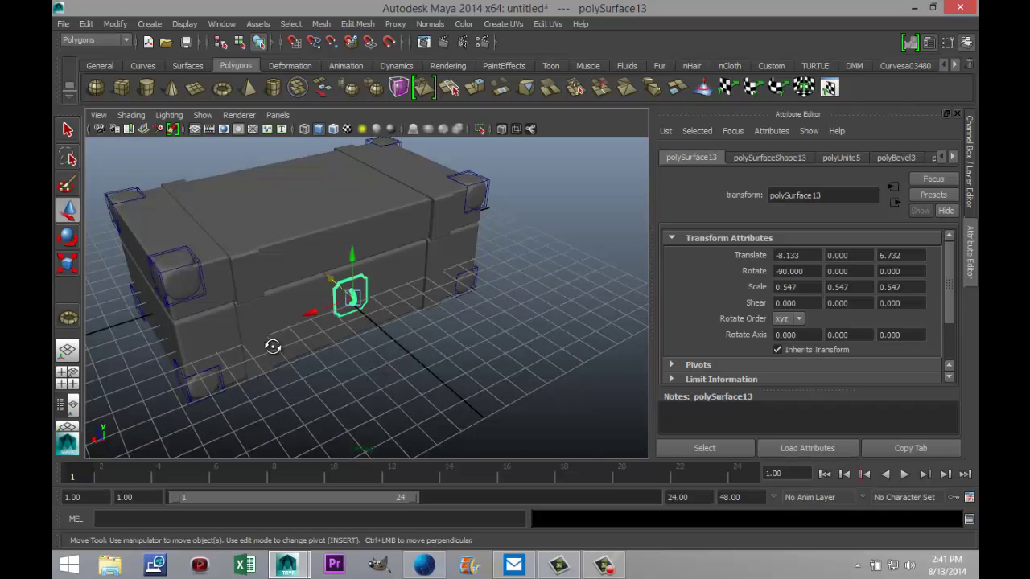
Duplicate the lower hinge half on the chest's back and move the copy out in front of the chest, at about Y 5.772, Z -19.991.
{"action": "left_click_drag", "start_coordinate": [271, 345], "coordinate": [499, 338], "text": "alt"}
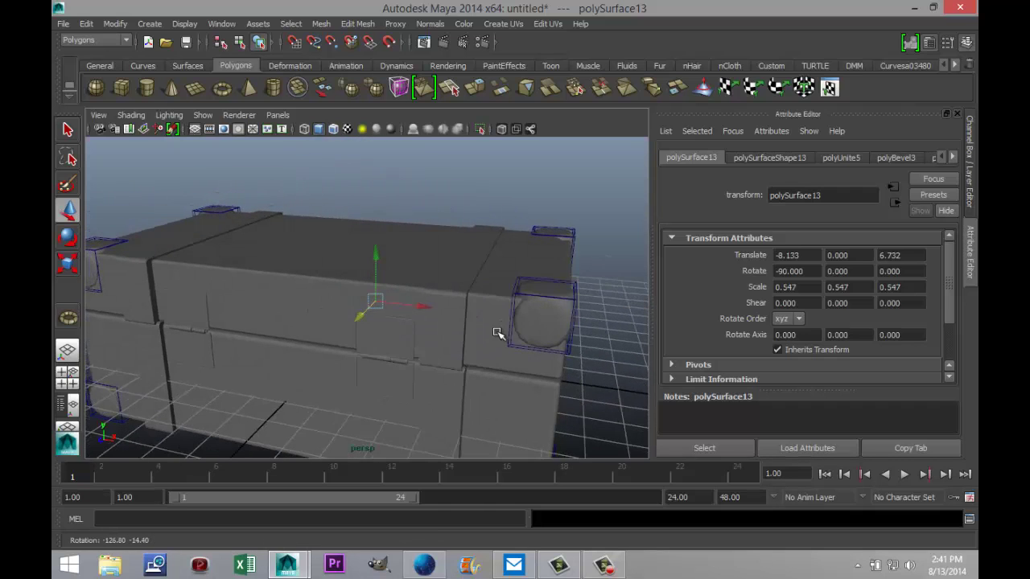
{"action": "left_click", "coordinate": [197, 357]}
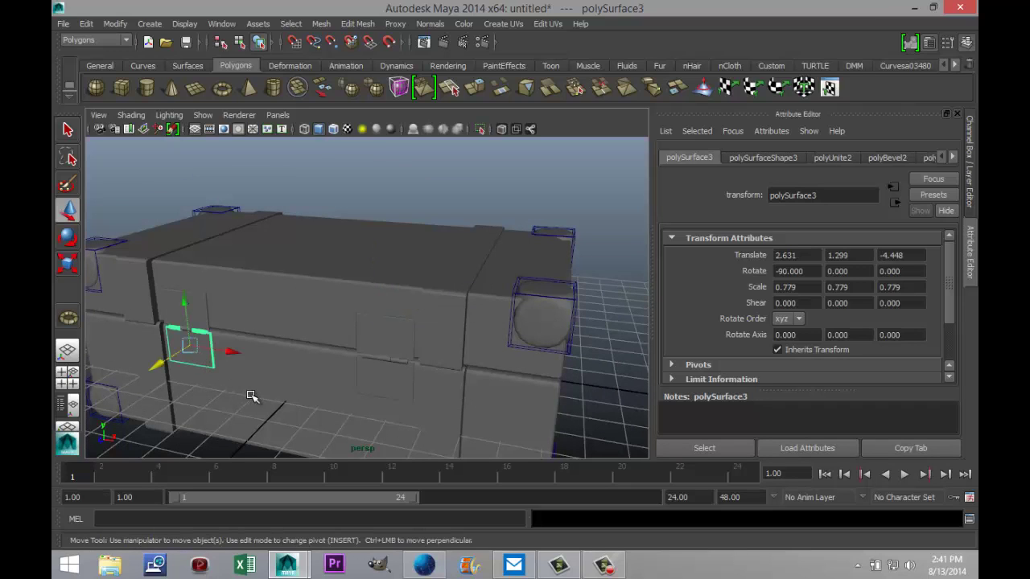
{"action": "key", "text": "ctrl+d"}
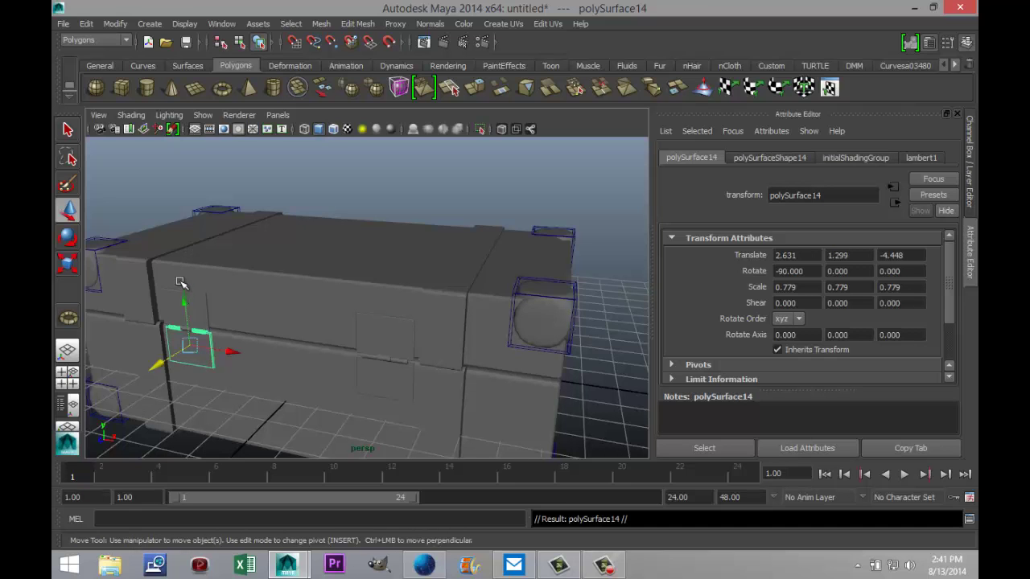
{"action": "left_click_drag", "start_coordinate": [185, 300], "coordinate": [170, 139]}
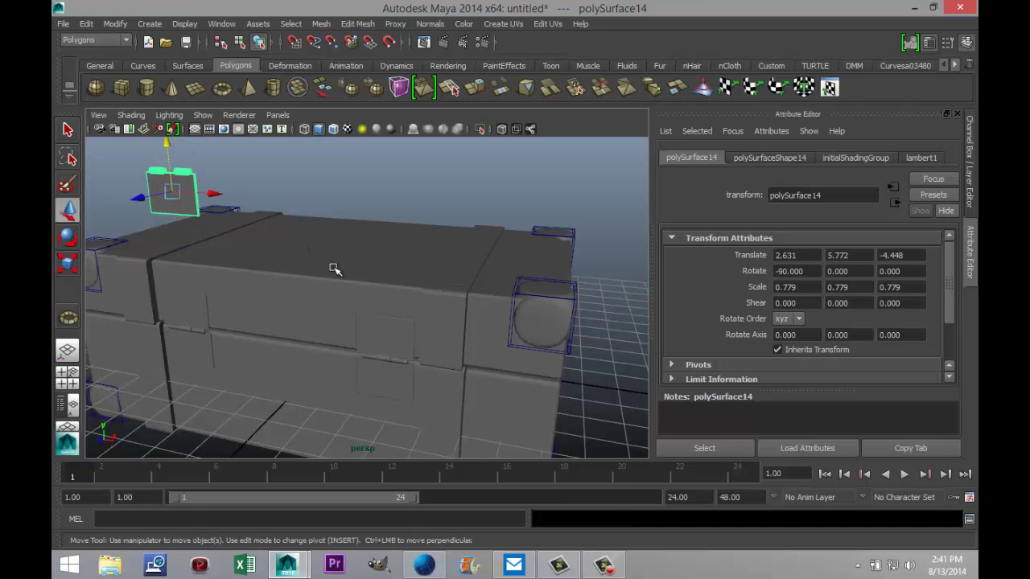
{"action": "scroll", "coordinate": [343, 295], "scroll_direction": "down", "scroll_amount": 10}
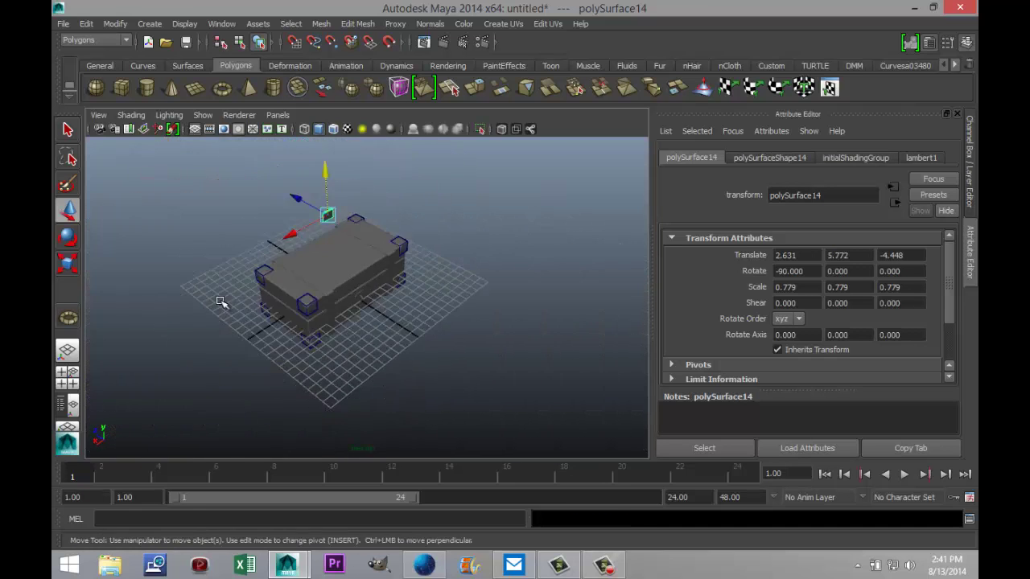
{"action": "left_click_drag", "start_coordinate": [292, 205], "coordinate": [385, 277]}
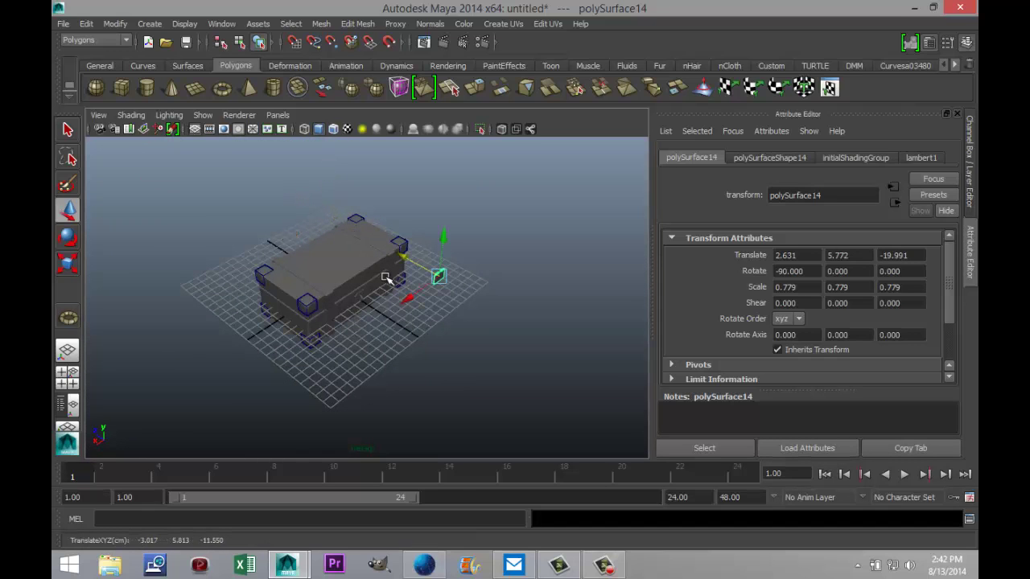
Rotate the duplicated hinge half in front of the chest to -270 degrees about X.
{"action": "scroll", "coordinate": [481, 358], "scroll_direction": "up", "scroll_amount": 8}
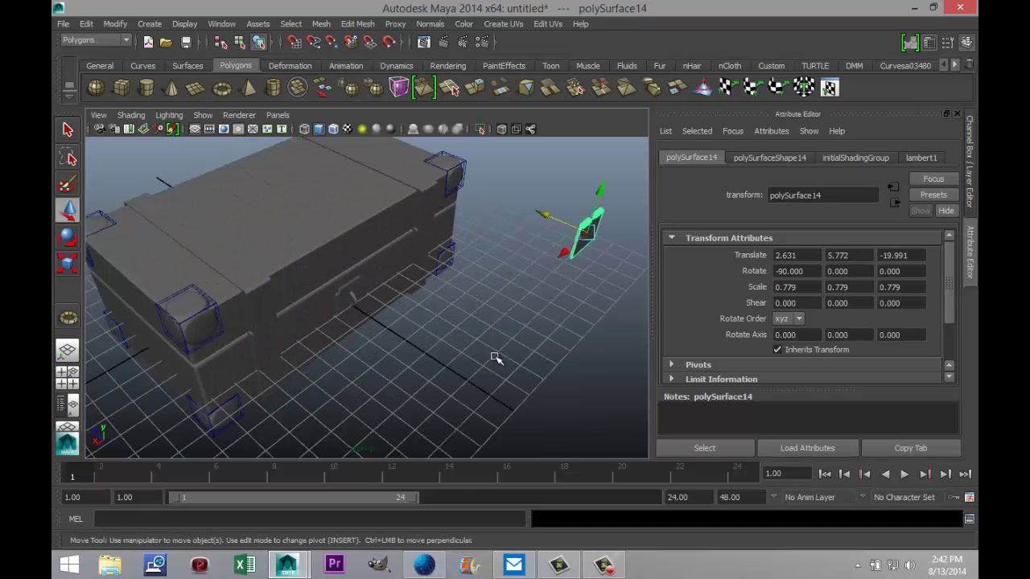
{"action": "key", "text": "e"}
{"action": "left_click_drag", "start_coordinate": [625, 187], "coordinate": [549, 313]}
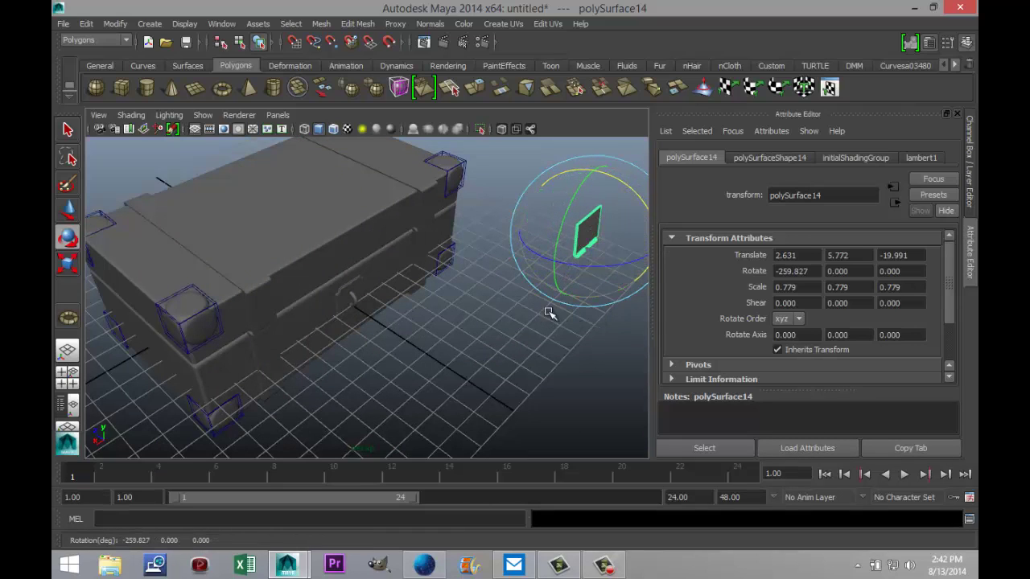
{"action": "left_click_drag", "start_coordinate": [814, 272], "coordinate": [710, 269]}
{"action": "type", "text": "-270"}
{"action": "key", "text": "Return"}
{"action": "left_click", "coordinate": [457, 326]}
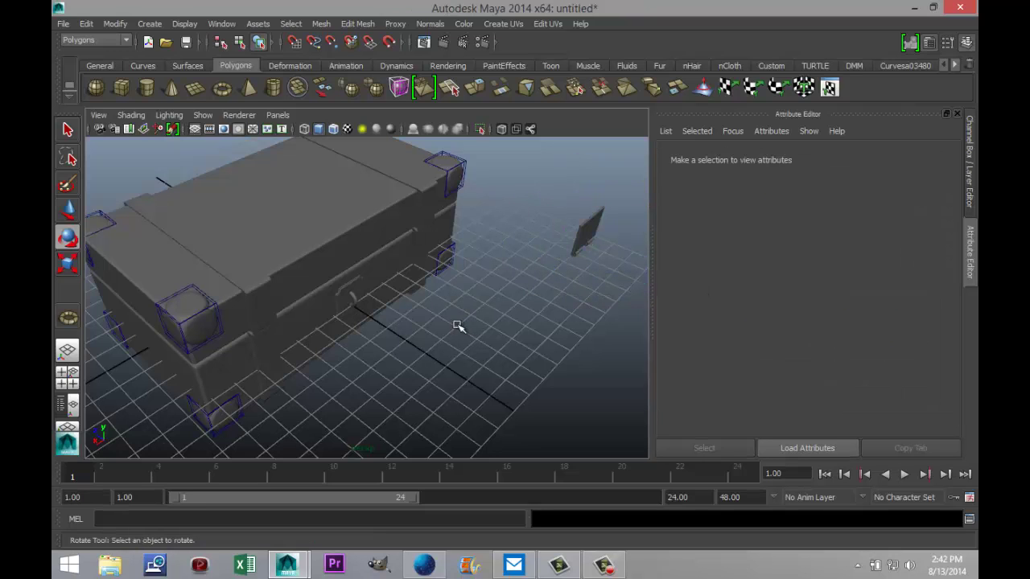
Separate the duplicated hinge half into its plate and two barrel pieces.
{"action": "left_click_drag", "start_coordinate": [437, 335], "coordinate": [292, 361], "text": "alt"}
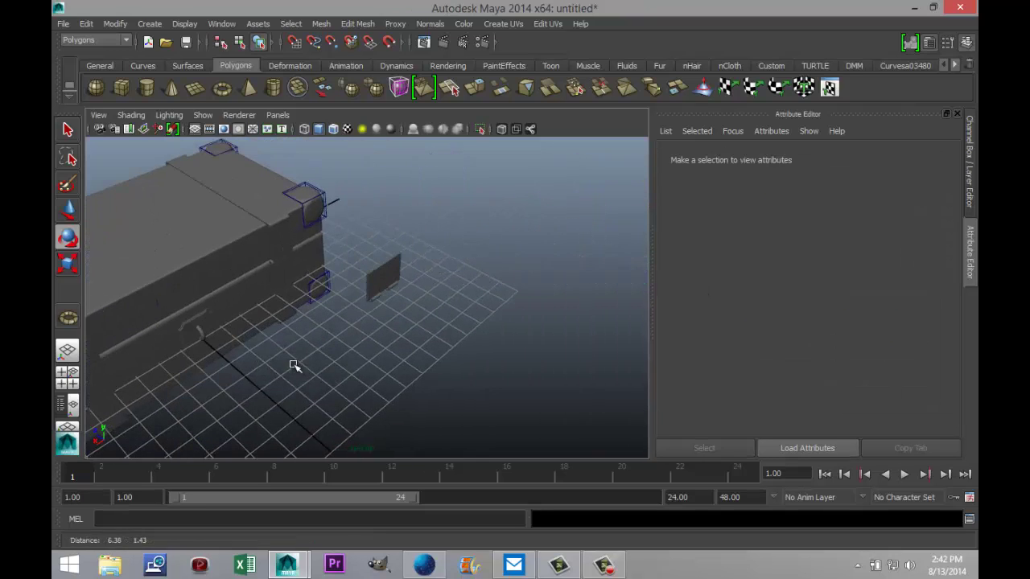
{"action": "left_click", "coordinate": [379, 283]}
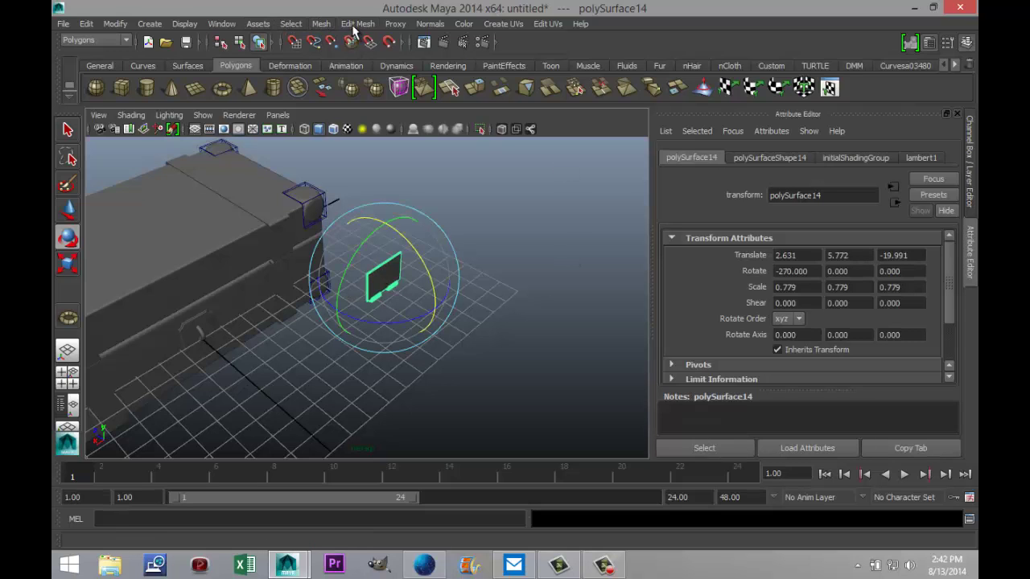
{"action": "left_click", "coordinate": [323, 23]}
{"action": "left_click", "coordinate": [342, 58]}
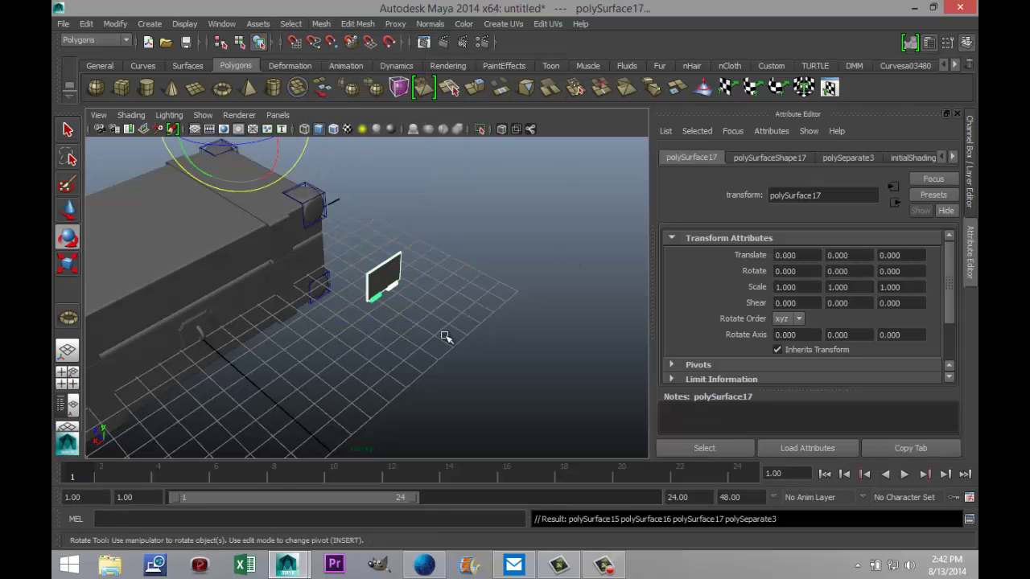
{"action": "left_click", "coordinate": [427, 349]}
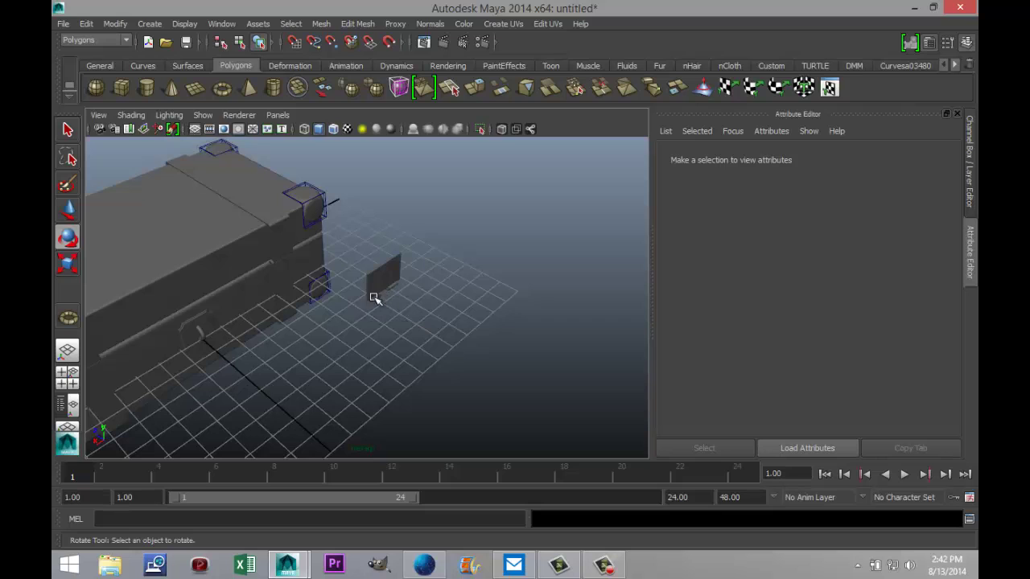
Centre the pivot of the separated hinge plate and stretch the plate to about 1.972 in scale Z.
{"action": "left_click", "coordinate": [385, 274]}
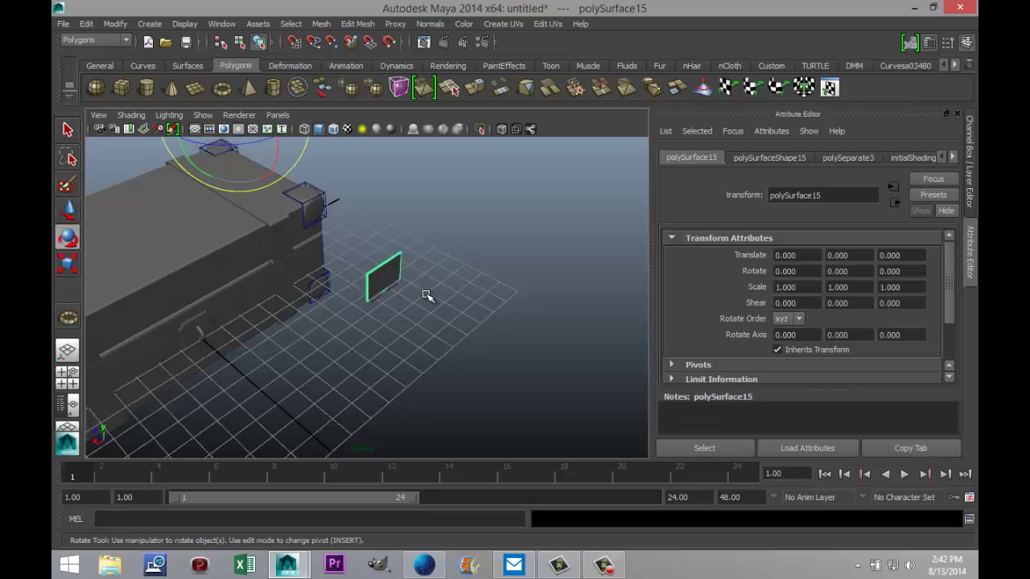
{"action": "key", "text": "r"}
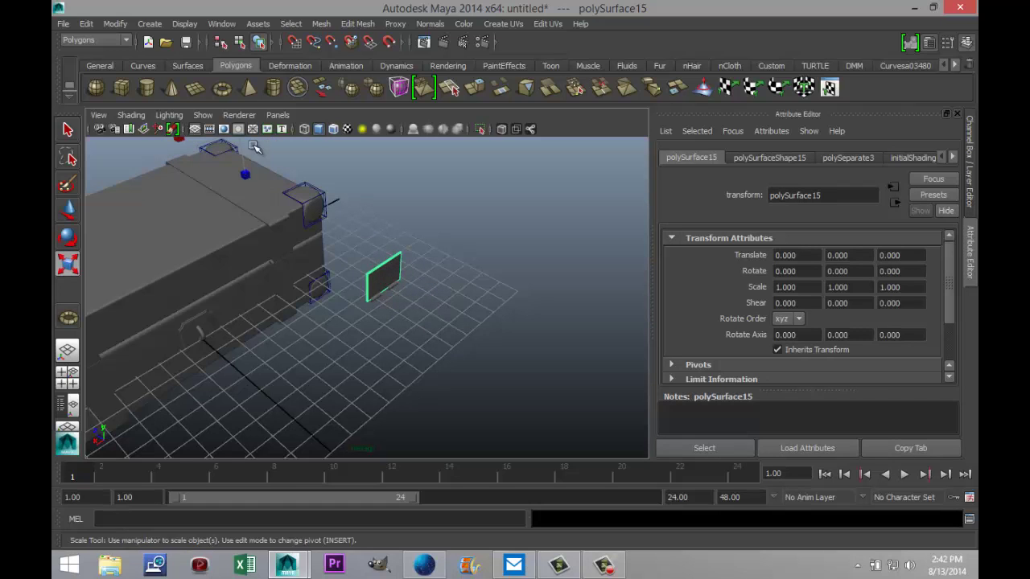
{"action": "left_click", "coordinate": [115, 25]}
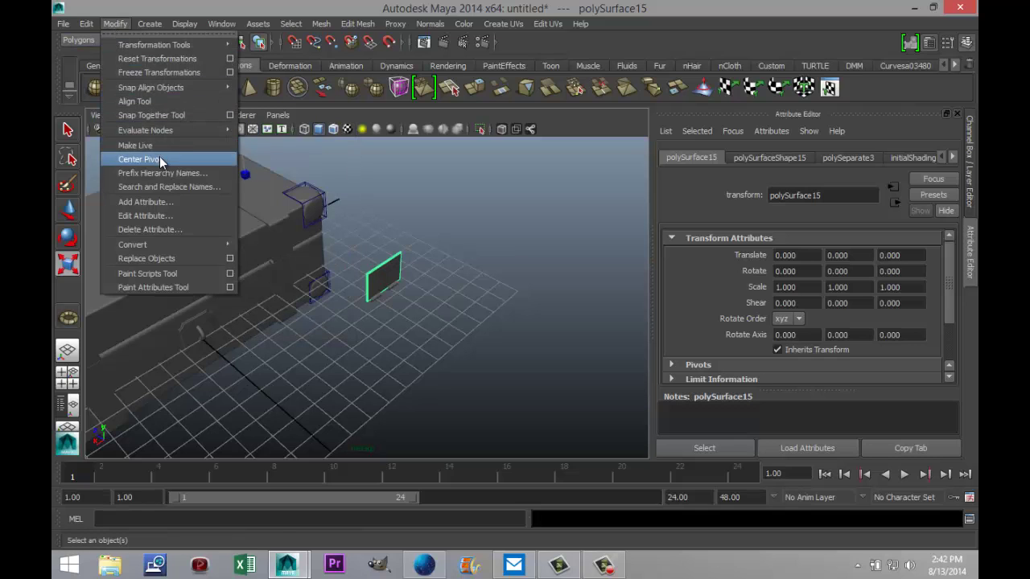
{"action": "left_click", "coordinate": [162, 157]}
{"action": "left_click_drag", "start_coordinate": [383, 322], "coordinate": [387, 364]}
{"action": "left_click_drag", "start_coordinate": [442, 389], "coordinate": [421, 379], "text": "alt"}
Move the plate to the chest front, centred above the latch, at about translate X 3.860, Y 9.630, Z 4.264.
{"action": "key", "text": "w"}
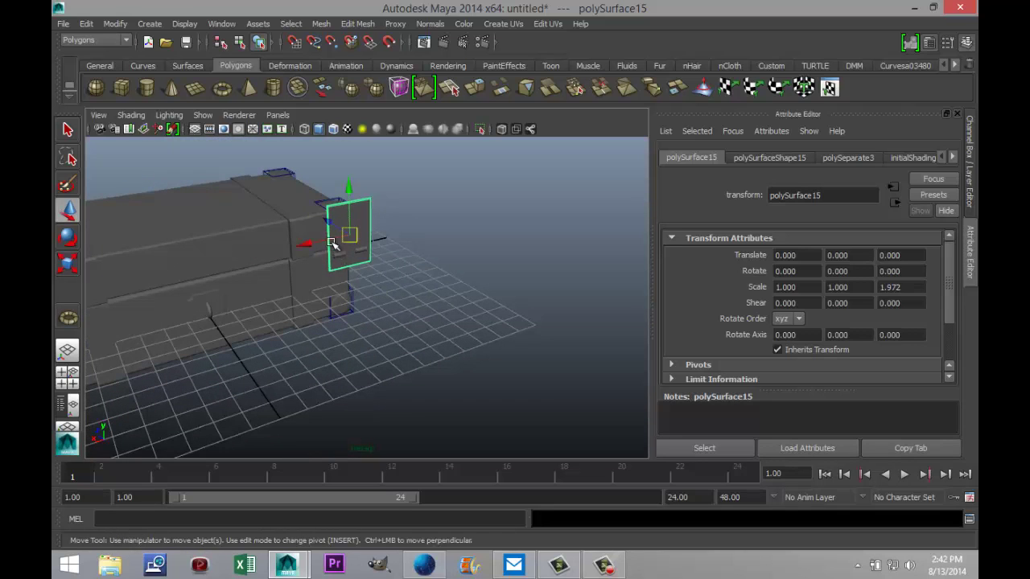
{"action": "left_click_drag", "start_coordinate": [331, 227], "coordinate": [232, 205]}
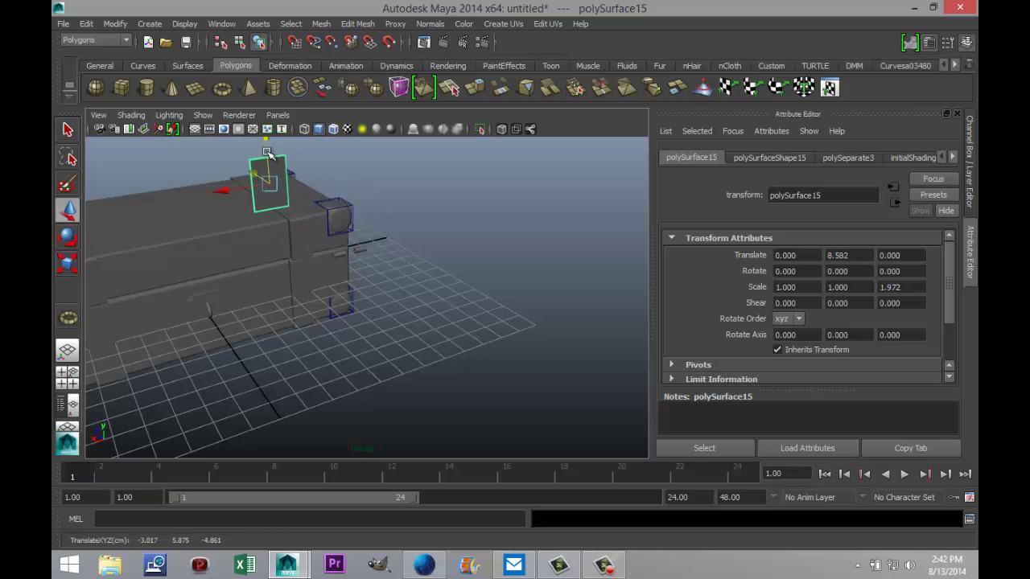
{"action": "left_click_drag", "start_coordinate": [270, 161], "coordinate": [246, 259]}
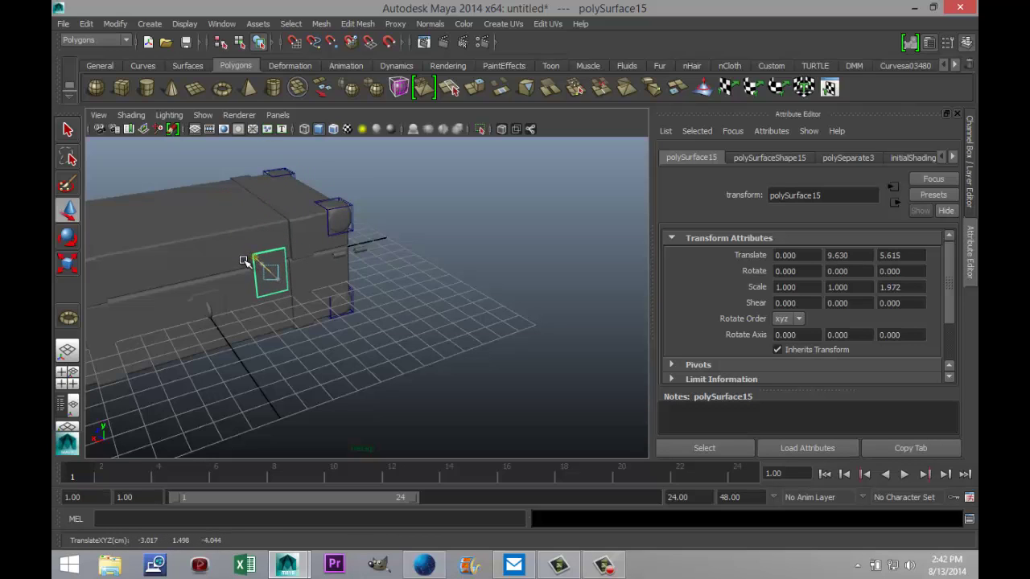
{"action": "left_click", "coordinate": [67, 373]}
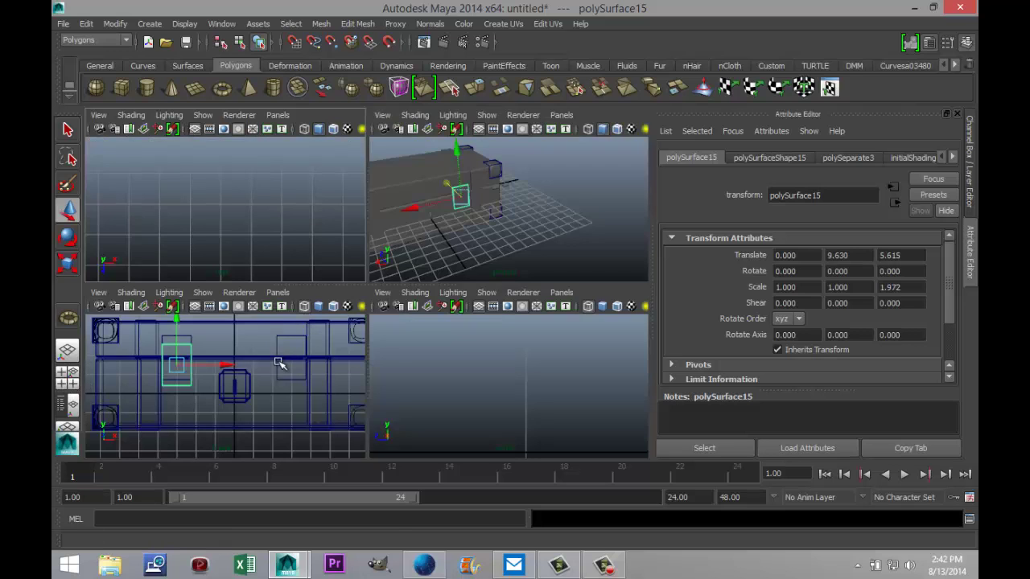
{"action": "key", "text": "space"}
{"action": "left_click_drag", "start_coordinate": [276, 254], "coordinate": [383, 214]}
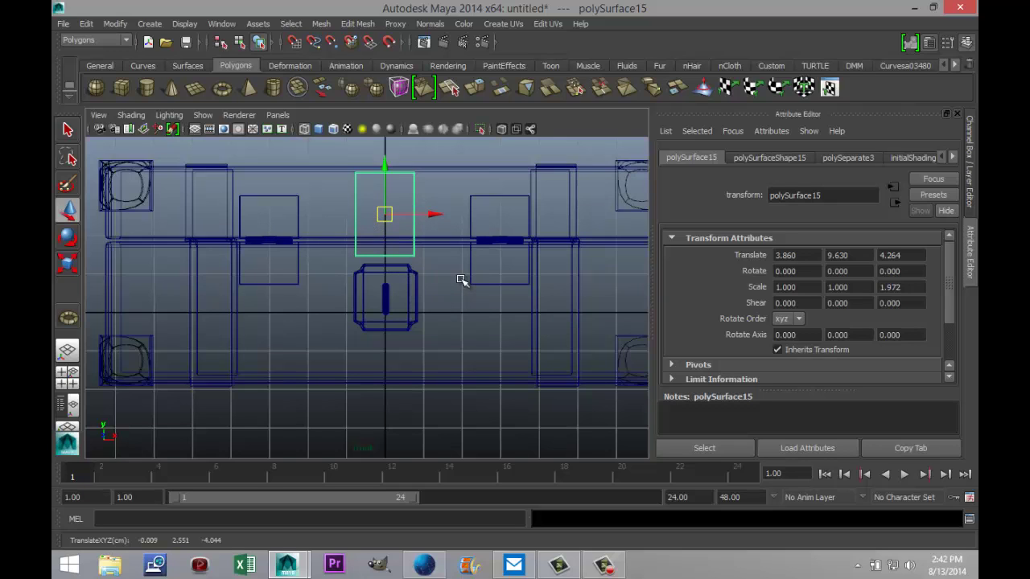
Shorten the plate to about 1.360 in scale Z and raise it on the lid to about translate Z 3.806.
{"action": "key", "text": "r"}
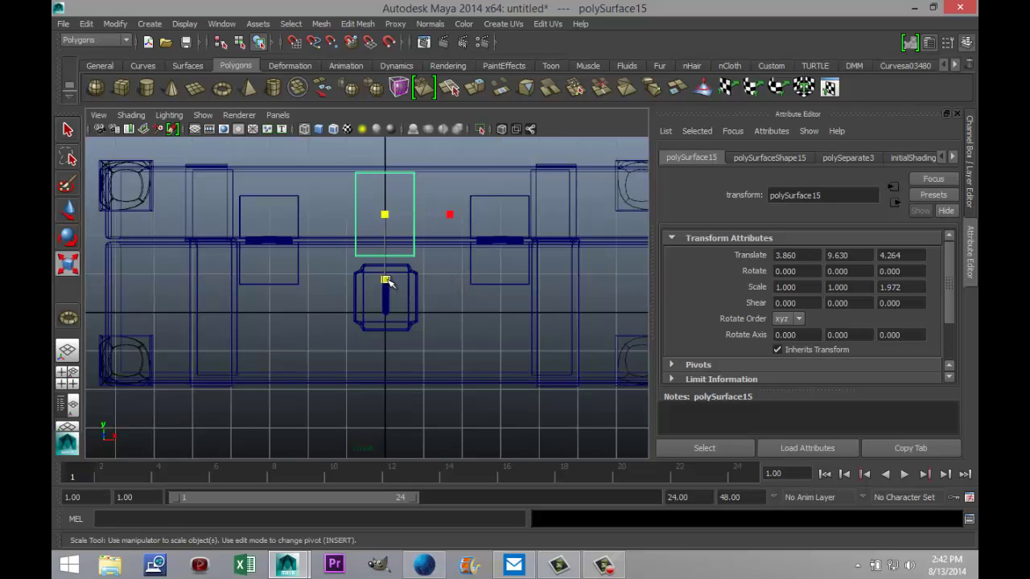
{"action": "left_click_drag", "start_coordinate": [386, 280], "coordinate": [399, 263]}
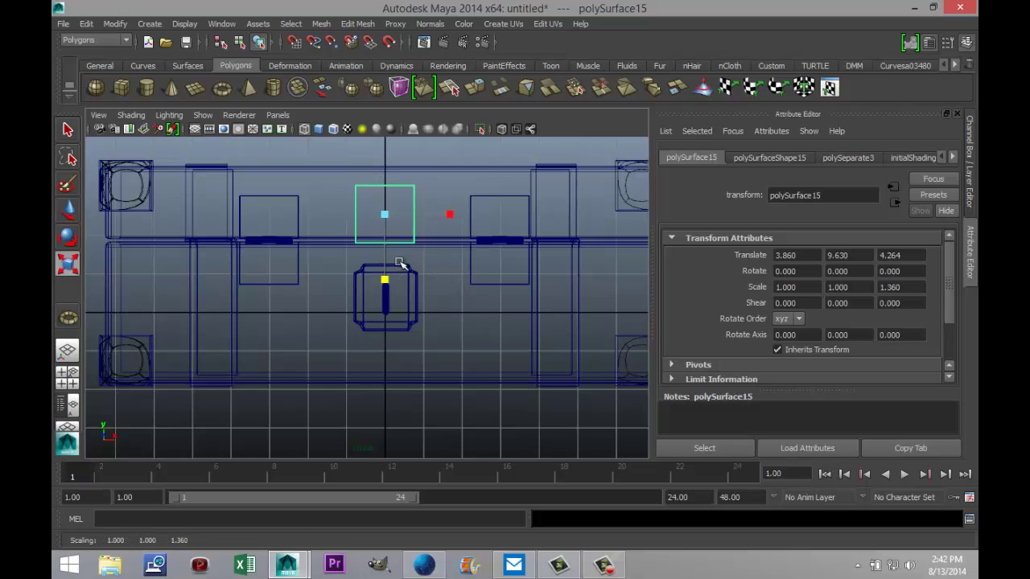
{"action": "key", "text": "w"}
{"action": "left_click_drag", "start_coordinate": [387, 167], "coordinate": [392, 153]}
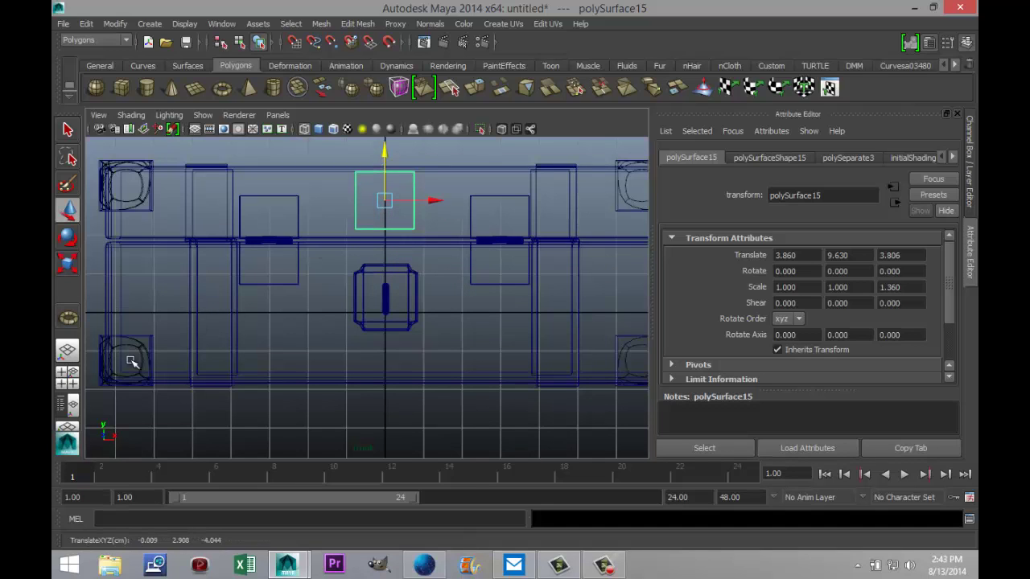
Select the two loose hinge barrels in the perspective view and centre their pivots.
{"action": "left_click", "coordinate": [68, 374]}
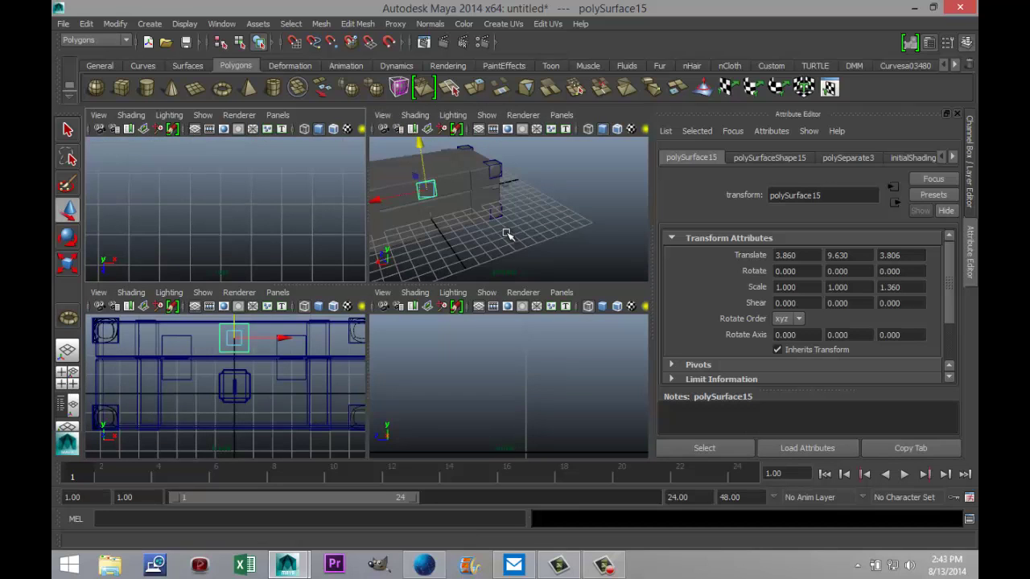
{"action": "key", "text": "space"}
{"action": "left_click_drag", "start_coordinate": [410, 295], "coordinate": [368, 287], "text": "alt"}
{"action": "left_click", "coordinate": [426, 345]}
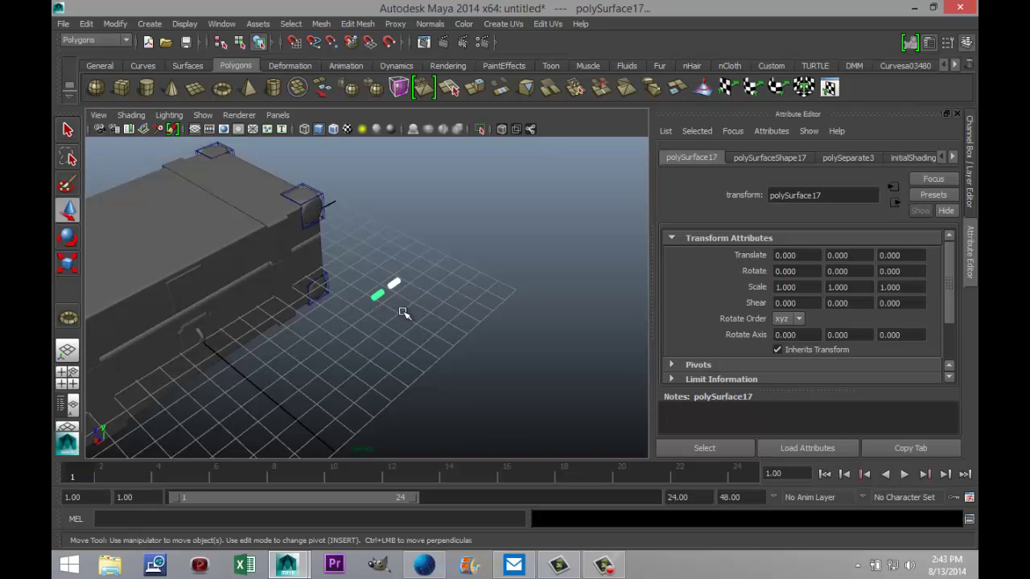
{"action": "left_click", "coordinate": [115, 23]}
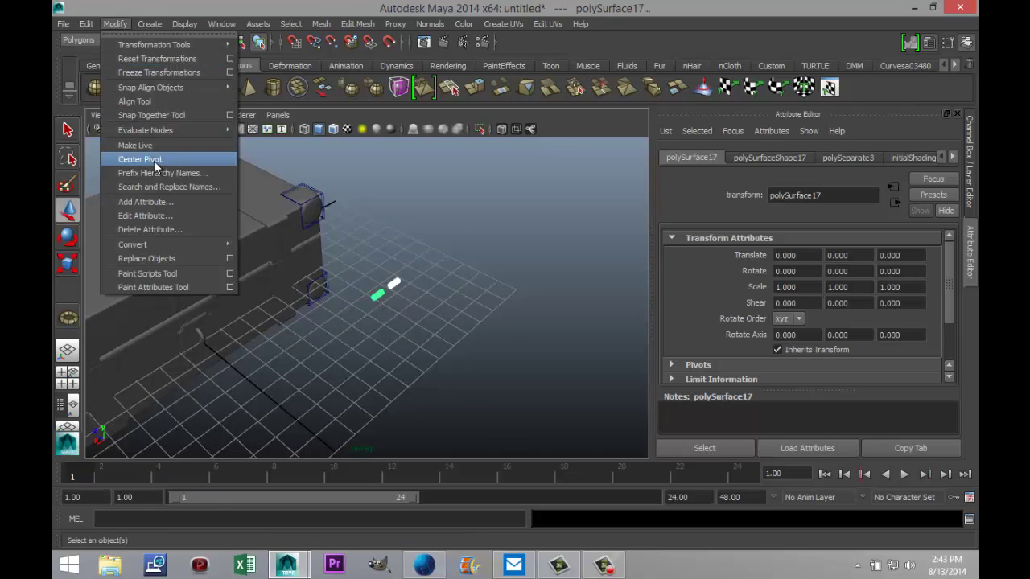
{"action": "left_click", "coordinate": [154, 161]}
Move both barrels to the plate's lower edge, at about translate X 3.848, Y 7.344, Z 4.053.
{"action": "left_click_drag", "start_coordinate": [379, 294], "coordinate": [222, 256]}
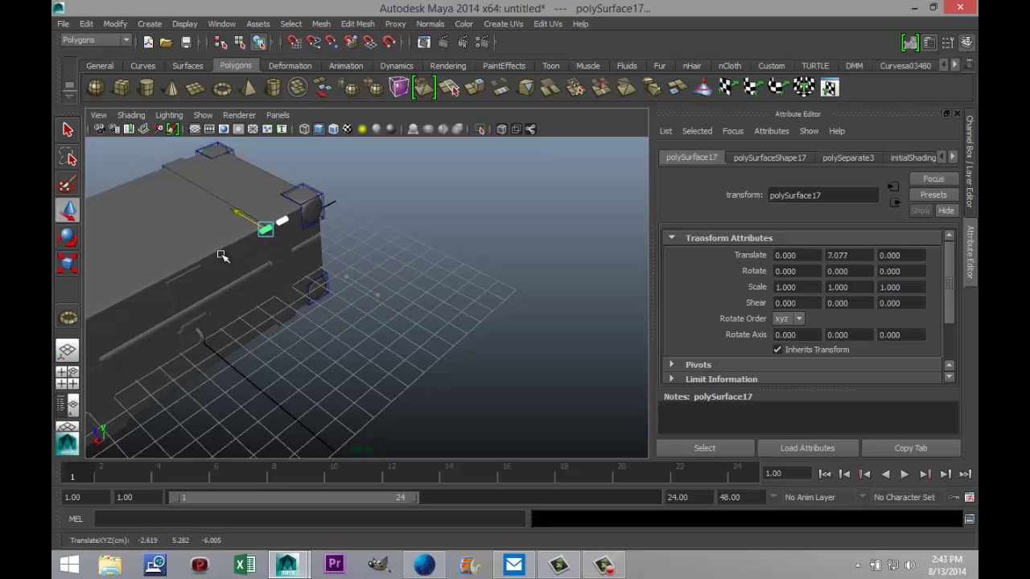
{"action": "left_click_drag", "start_coordinate": [259, 193], "coordinate": [262, 256]}
{"action": "left_click_drag", "start_coordinate": [235, 306], "coordinate": [153, 355]}
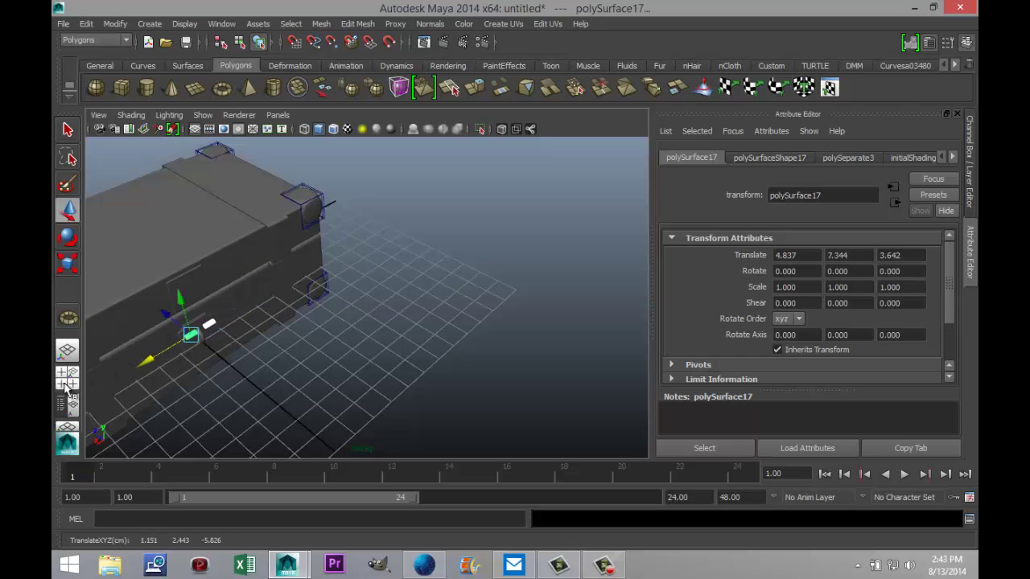
{"action": "left_click", "coordinate": [66, 384]}
{"action": "key", "text": "space"}
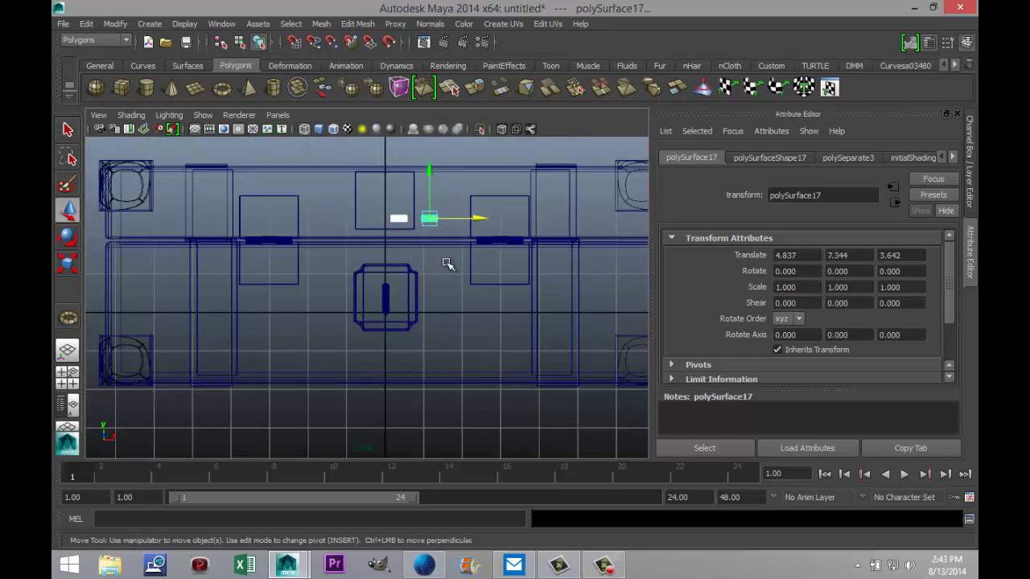
{"action": "left_click_drag", "start_coordinate": [430, 219], "coordinate": [400, 232]}
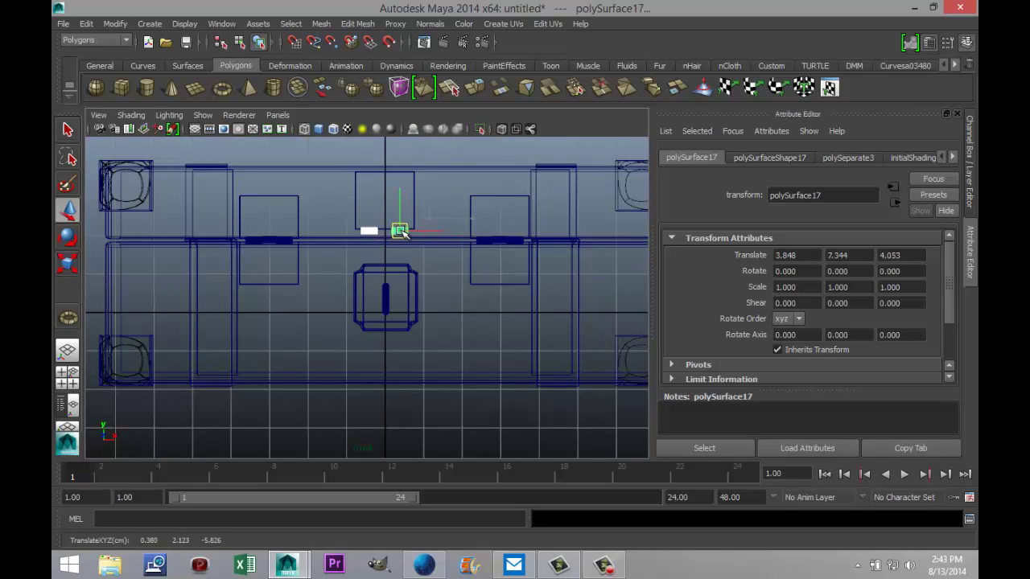
Nudge only the two barrels sideways to about translate X 3.843, centring them under the plate.
{"action": "left_click", "coordinate": [446, 201]}
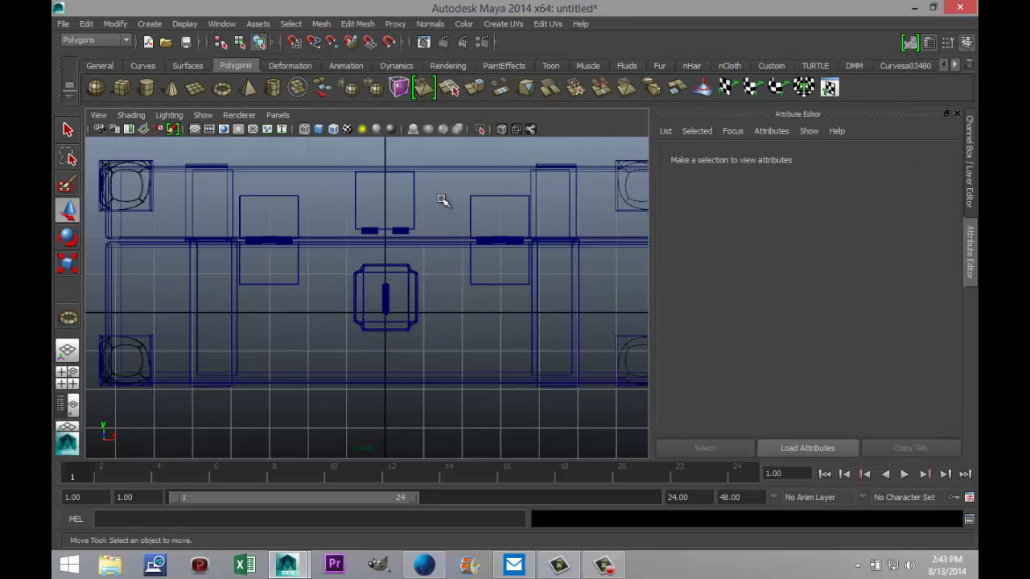
{"action": "left_click", "coordinate": [400, 233]}
{"action": "left_click", "coordinate": [400, 232]}
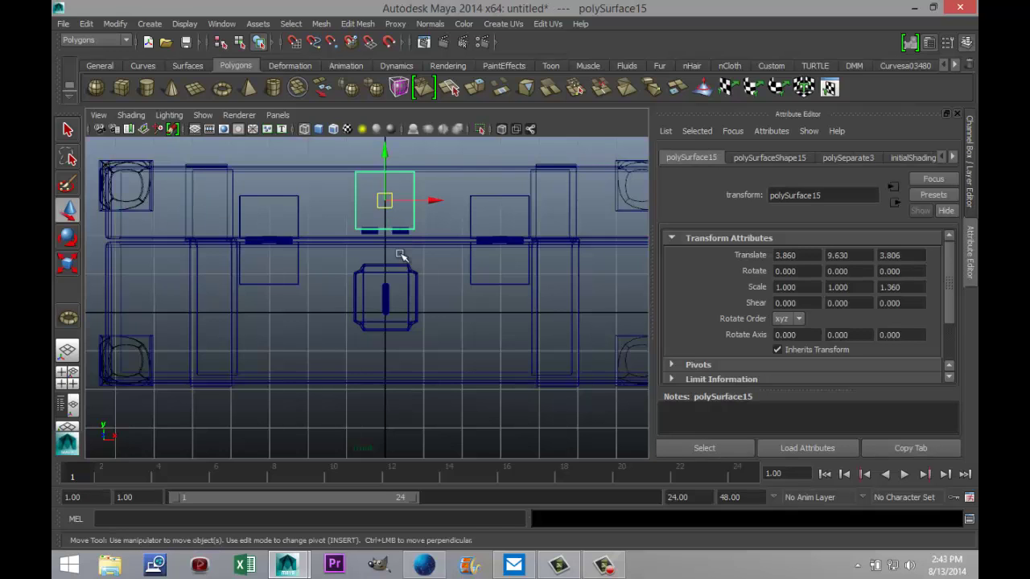
{"action": "scroll", "coordinate": [428, 278], "scroll_direction": "up", "scroll_amount": 3}
{"action": "left_click", "coordinate": [424, 192]}
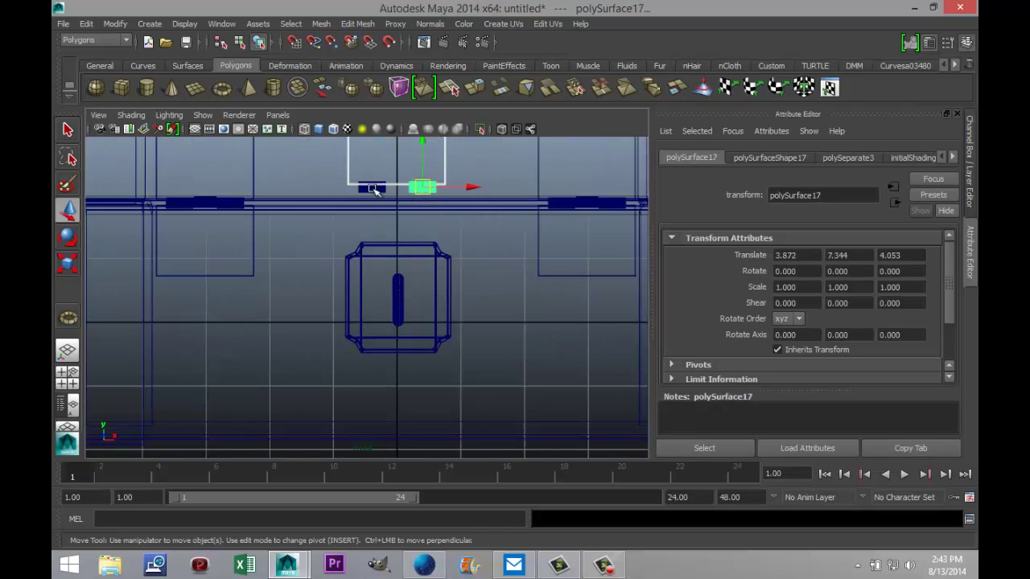
{"action": "left_click", "coordinate": [420, 186]}
{"action": "left_click_drag", "start_coordinate": [420, 186], "coordinate": [419, 187]}
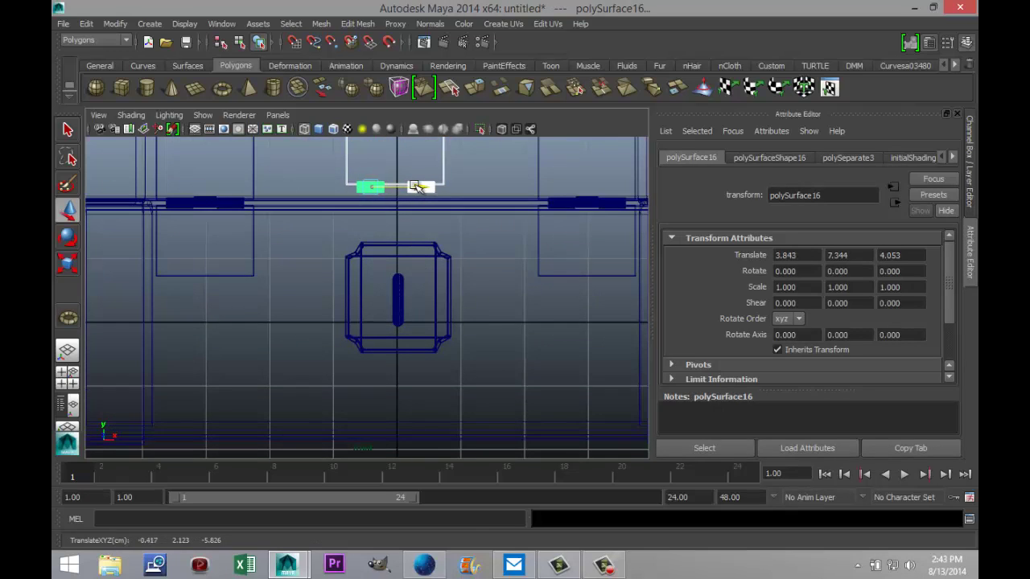
{"action": "key", "text": "ctrl+z"}
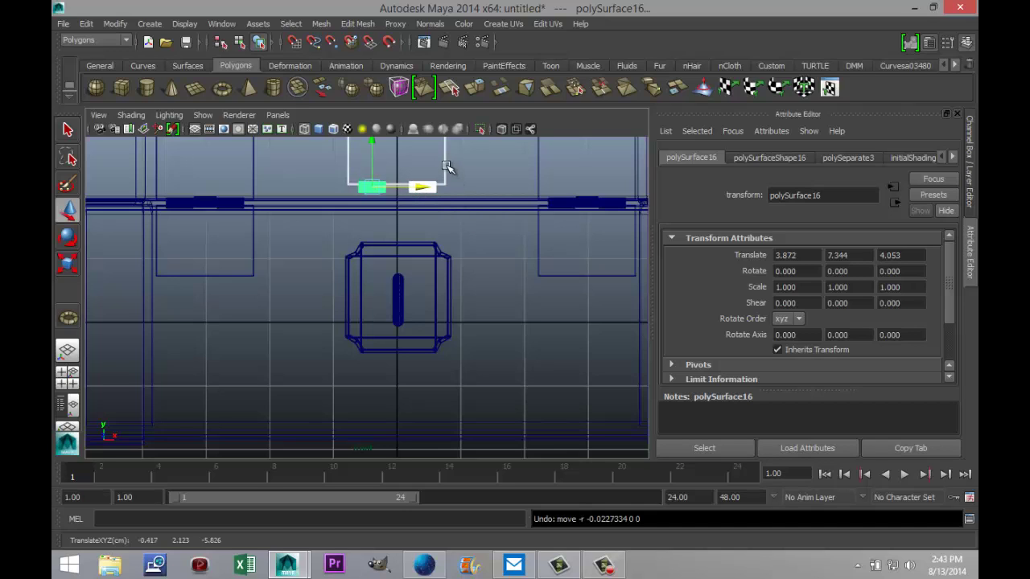
{"action": "left_click_drag", "start_coordinate": [425, 186], "coordinate": [424, 189]}
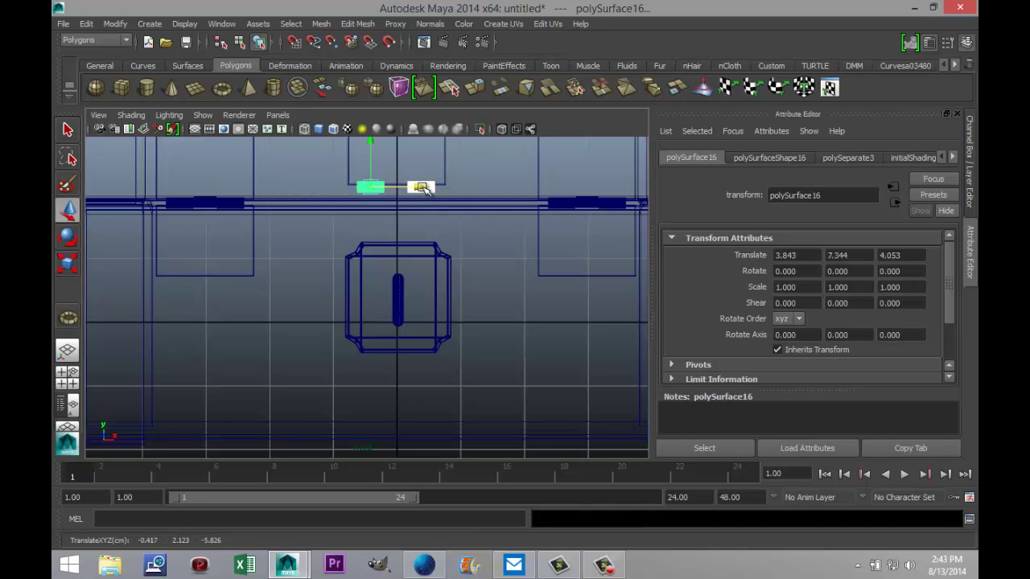
{"action": "left_click", "coordinate": [503, 189]}
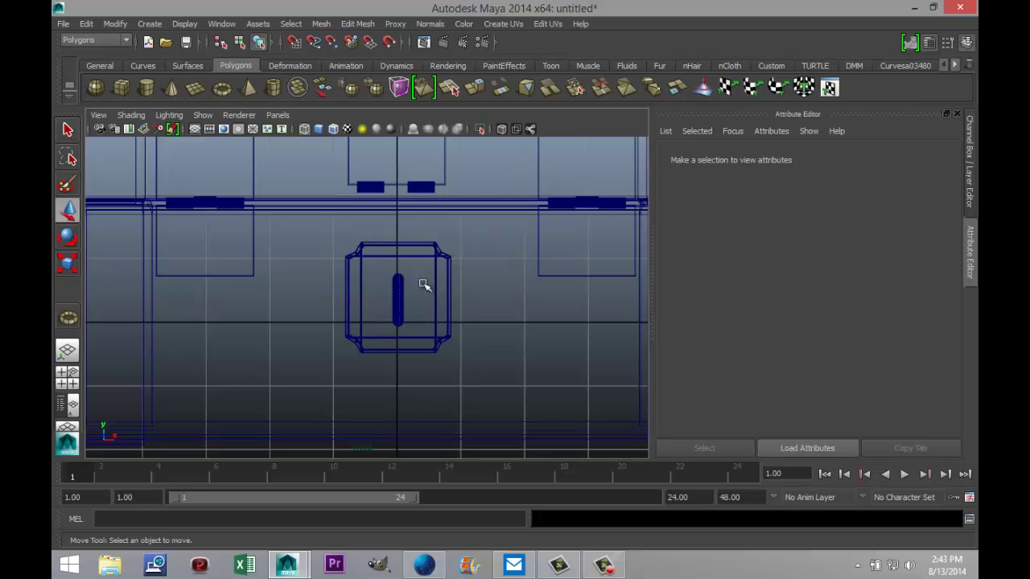
Push both barrels back against the chest's front face, to about translate Y 9.660, and frame them.
{"action": "left_click", "coordinate": [67, 378]}
{"action": "key", "text": "space"}
{"action": "left_click_drag", "start_coordinate": [350, 373], "coordinate": [420, 365], "text": "alt"}
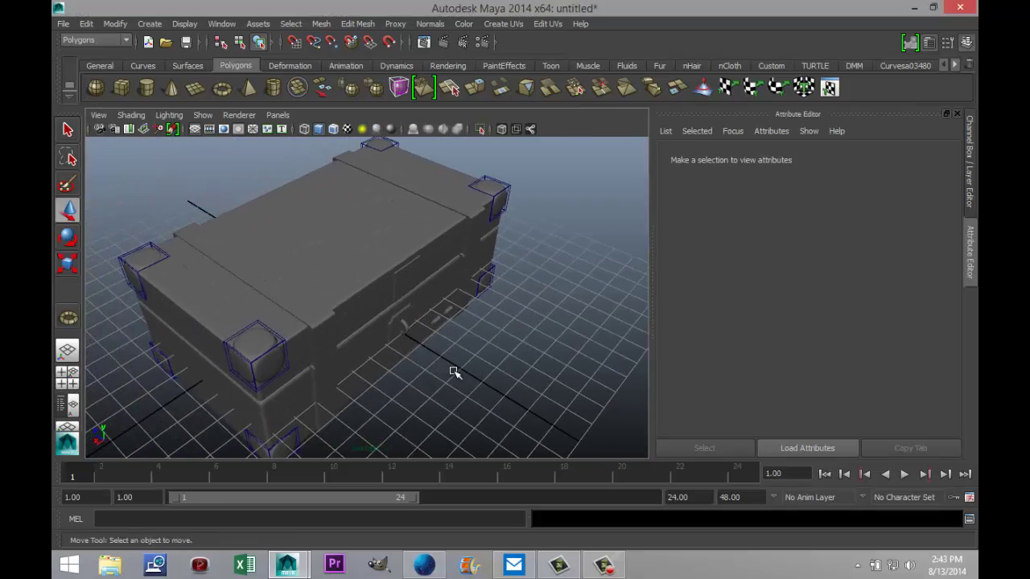
{"action": "scroll", "coordinate": [453, 373], "scroll_direction": "up", "scroll_amount": 5}
{"action": "left_click", "coordinate": [508, 348]}
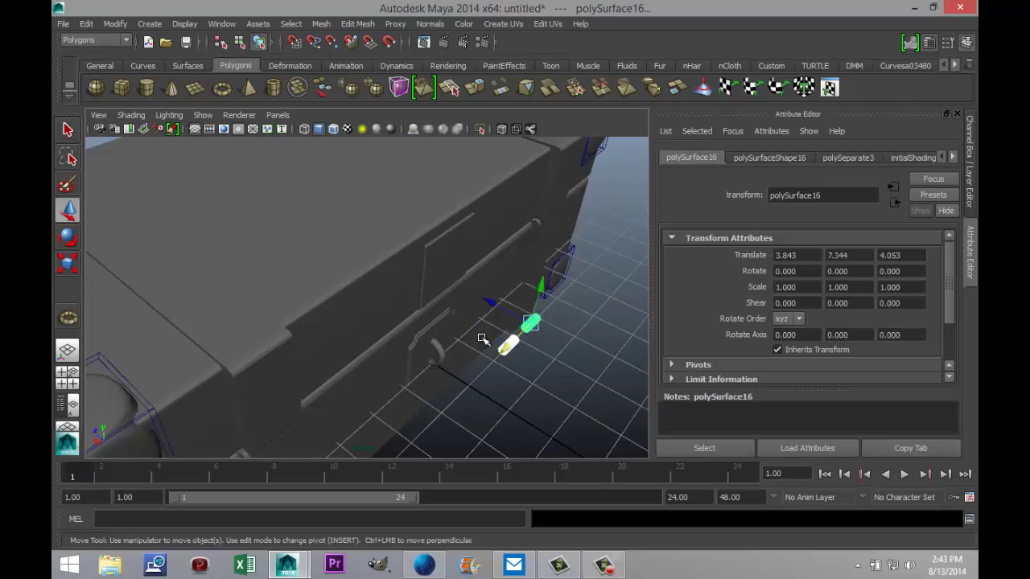
{"action": "left_click_drag", "start_coordinate": [495, 303], "coordinate": [416, 286]}
{"action": "key", "text": "f"}
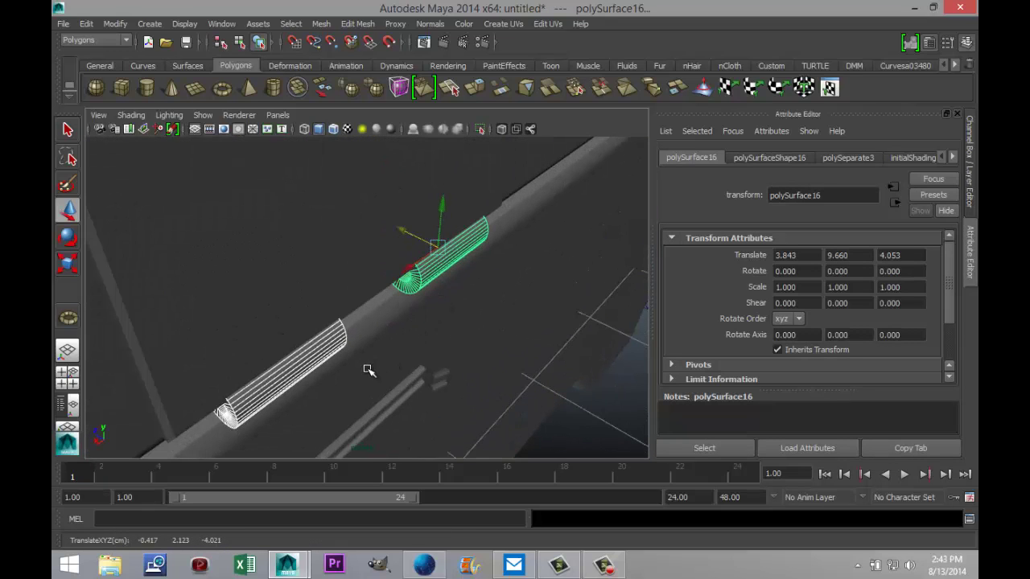
Adjust both barrels vertically to about translate Y 9.632 so they line up with the plate's lower edge.
{"action": "left_click_drag", "start_coordinate": [369, 370], "coordinate": [416, 322], "text": "alt"}
{"action": "left_click_drag", "start_coordinate": [342, 291], "coordinate": [344, 292]}
{"action": "left_click_drag", "start_coordinate": [302, 352], "coordinate": [314, 347], "text": "alt"}
Select the hasp plate and both barrels and combine them into a single mesh.
{"action": "left_click", "coordinate": [375, 321]}
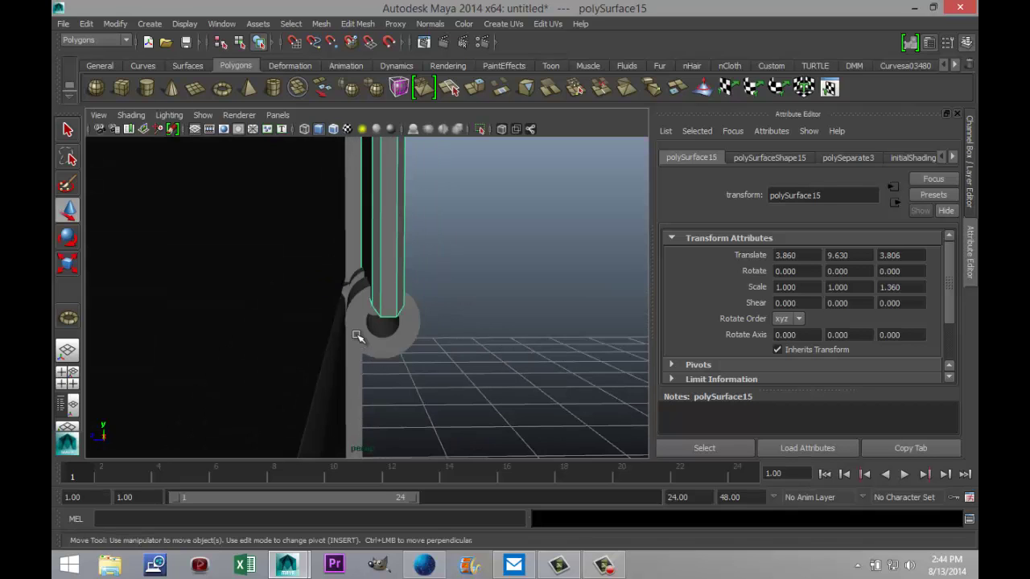
{"action": "left_click", "coordinate": [361, 333]}
{"action": "left_click_drag", "start_coordinate": [459, 367], "coordinate": [372, 363], "text": "alt"}
{"action": "left_click", "coordinate": [439, 299]}
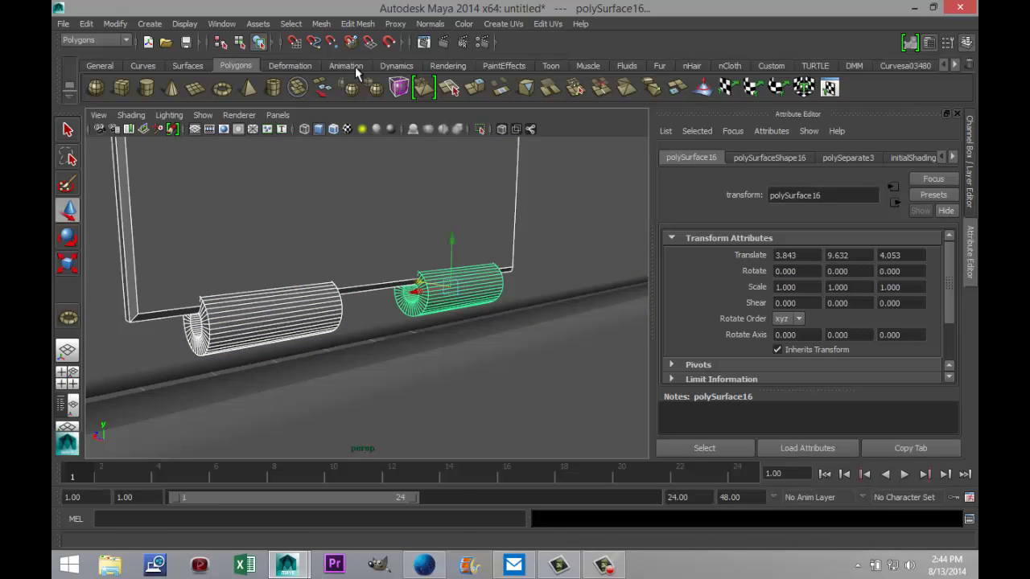
{"action": "left_click", "coordinate": [320, 24]}
{"action": "left_click", "coordinate": [342, 41]}
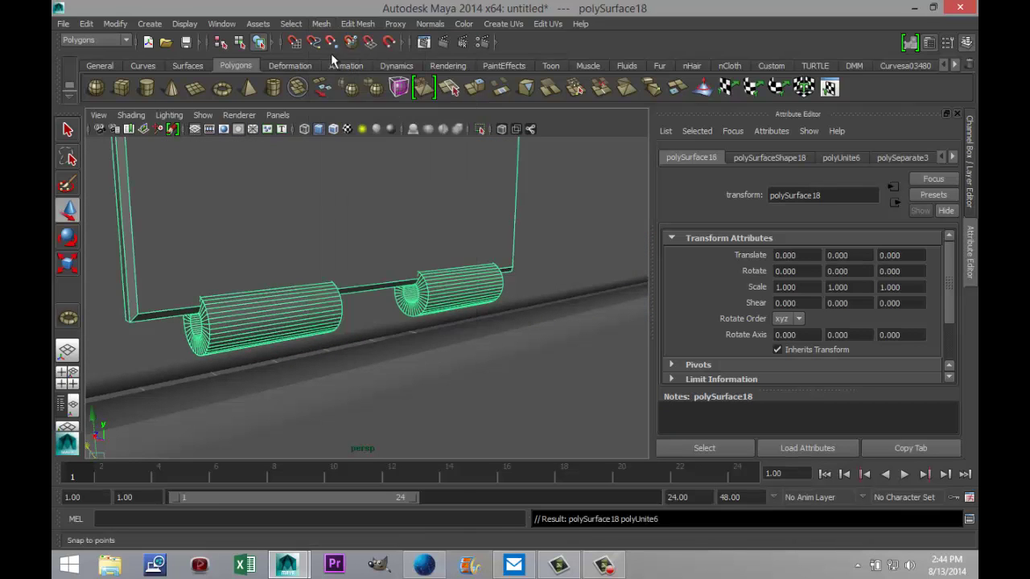
Centre the combined hasp's pivot and move it back against the lid's front face, to about translate Z 0.136.
{"action": "left_click_drag", "start_coordinate": [187, 346], "coordinate": [247, 349], "text": "alt"}
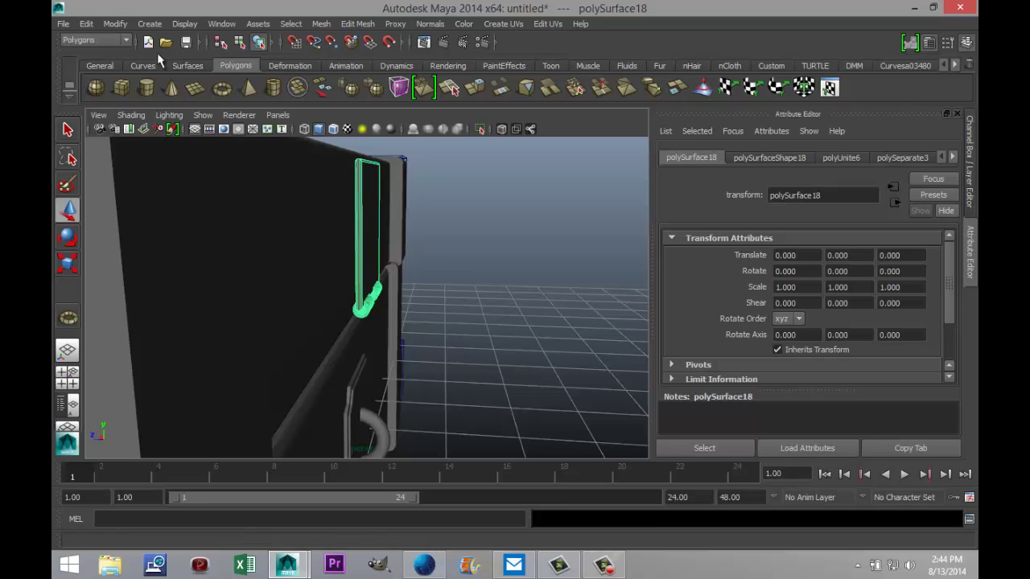
{"action": "left_click", "coordinate": [115, 24]}
{"action": "left_click", "coordinate": [153, 164]}
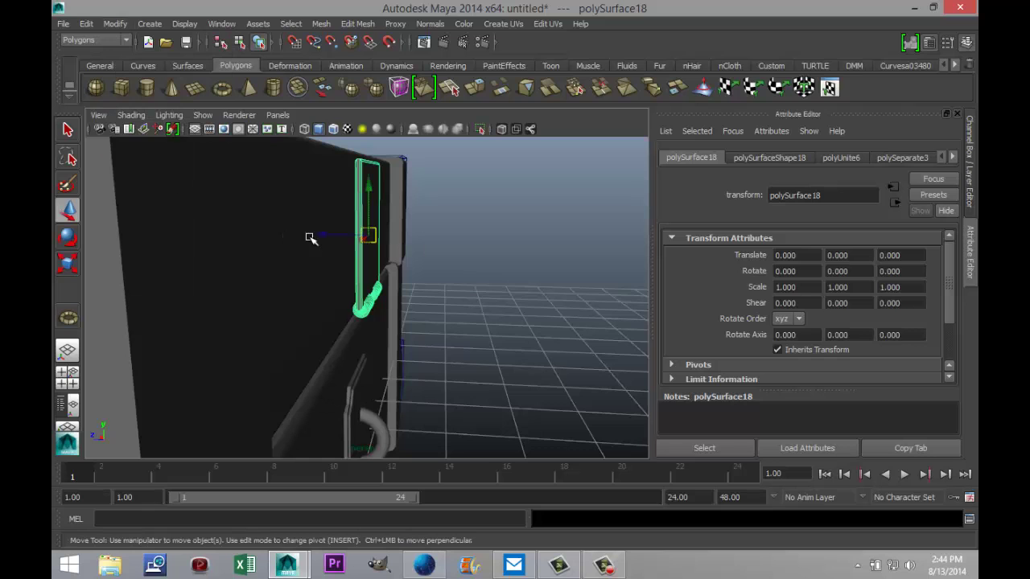
{"action": "left_click_drag", "start_coordinate": [325, 235], "coordinate": [315, 237]}
{"action": "left_click_drag", "start_coordinate": [432, 340], "coordinate": [315, 376], "text": "alt"}
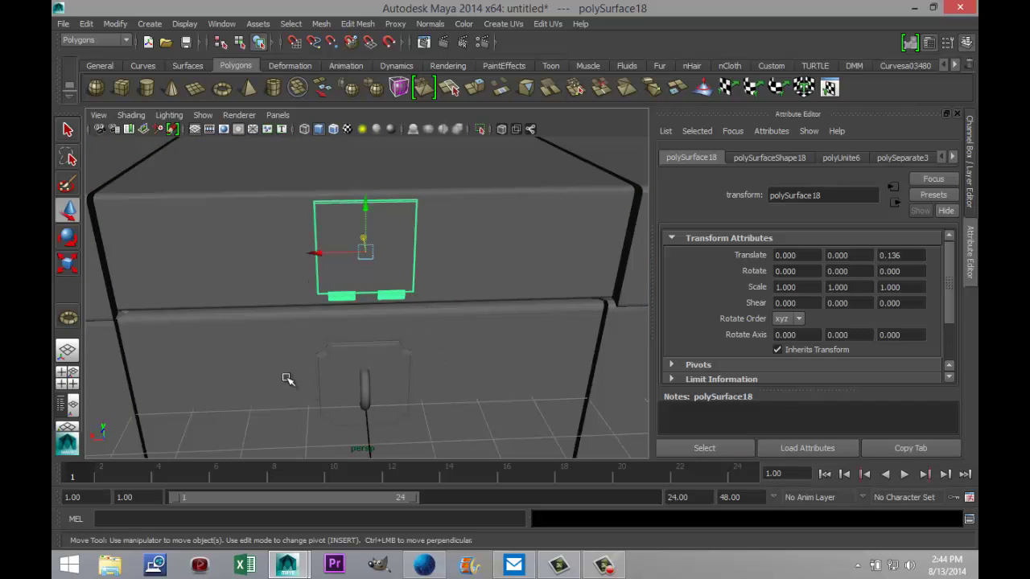
Draw a thin, flat rectangular polygon cube on the grid in front of the chest, at about translate X 0.062, Y 0.042, Z -8.625.
{"action": "scroll", "coordinate": [287, 379], "scroll_direction": "down", "scroll_amount": 2}
{"action": "scroll", "coordinate": [277, 371], "scroll_direction": "down", "scroll_amount": 2}
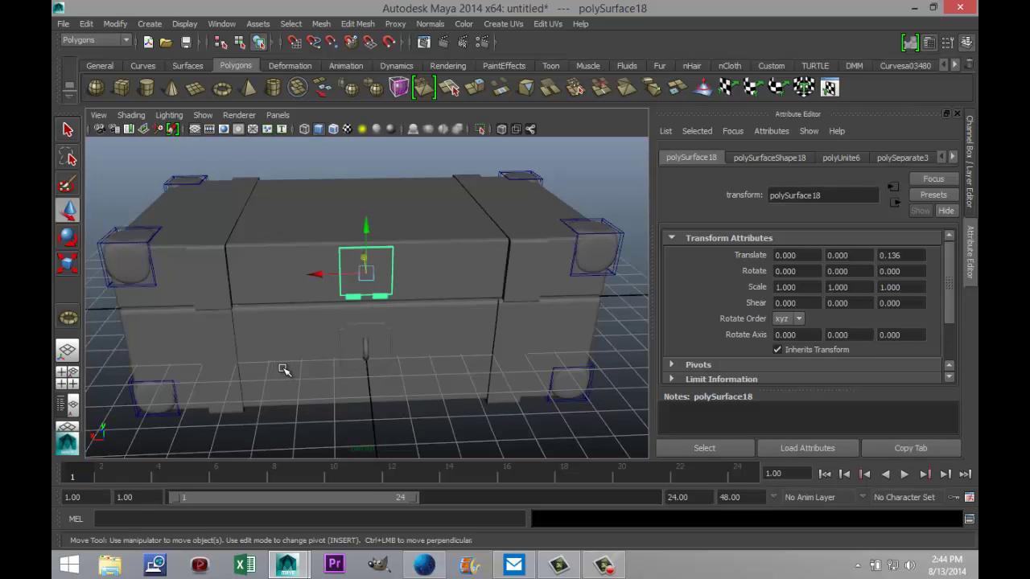
{"action": "scroll", "coordinate": [191, 265], "scroll_direction": "down", "scroll_amount": 2}
{"action": "left_click", "coordinate": [121, 87]}
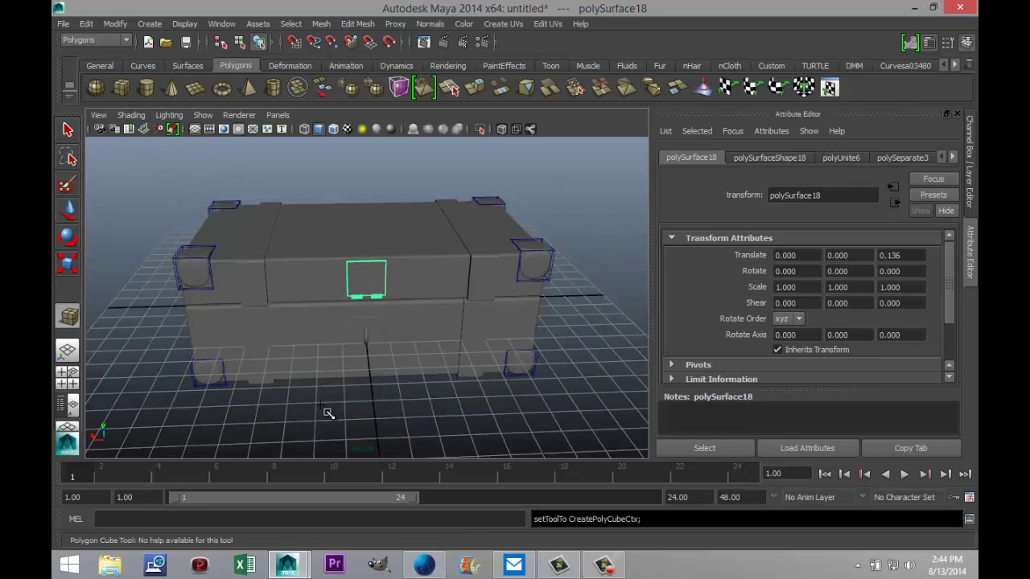
{"action": "mouse_move", "coordinate": [359, 396]}
{"action": "left_mouse_down"}
{"action": "mouse_move", "coordinate": [405, 443]}
{"action": "mouse_move", "coordinate": [398, 400]}
{"action": "mouse_move", "coordinate": [390, 411]}
{"action": "left_mouse_up"}
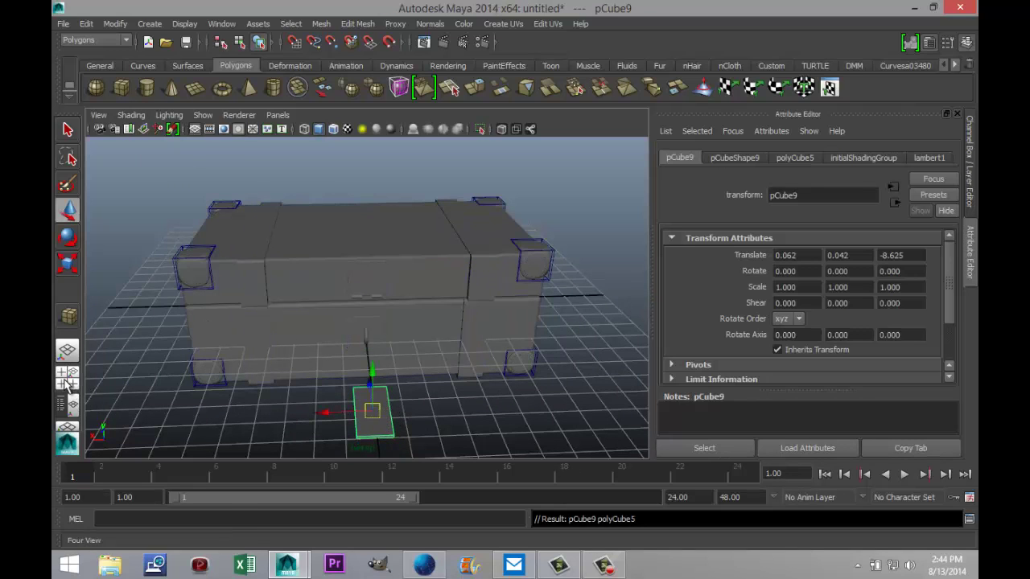
In the top view, insert eight evenly spaced edge loops across the half of the new flat cube nearest the chest.
{"action": "left_click", "coordinate": [66, 384]}
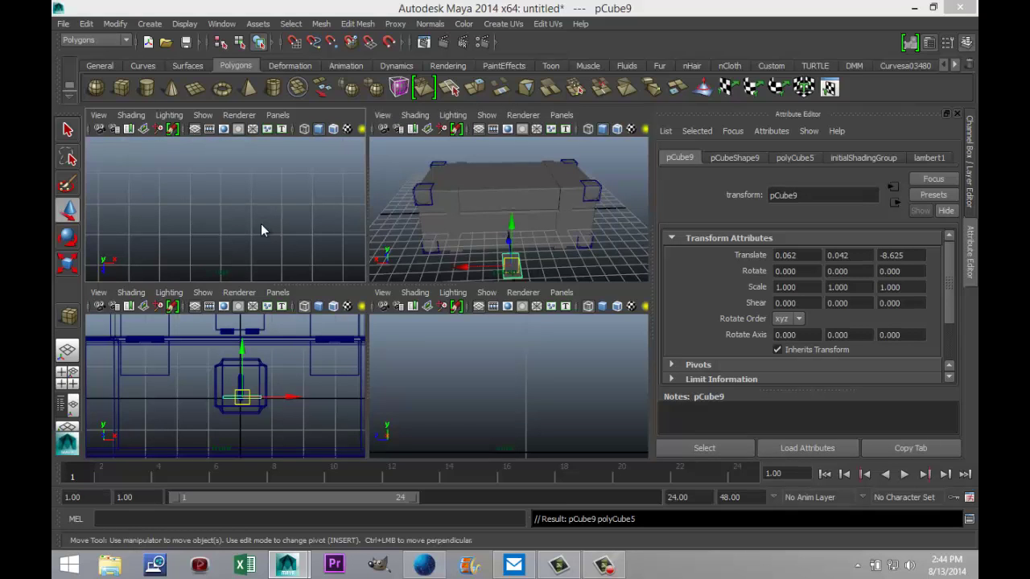
{"action": "key", "text": "space"}
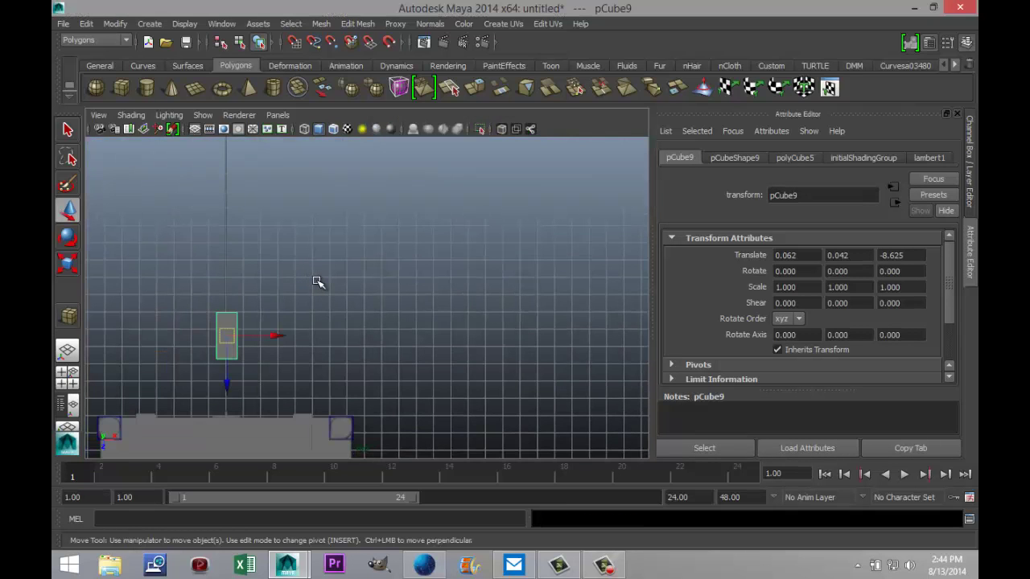
{"action": "key", "text": "f"}
{"action": "scroll", "coordinate": [485, 338], "scroll_direction": "down", "scroll_amount": 3}
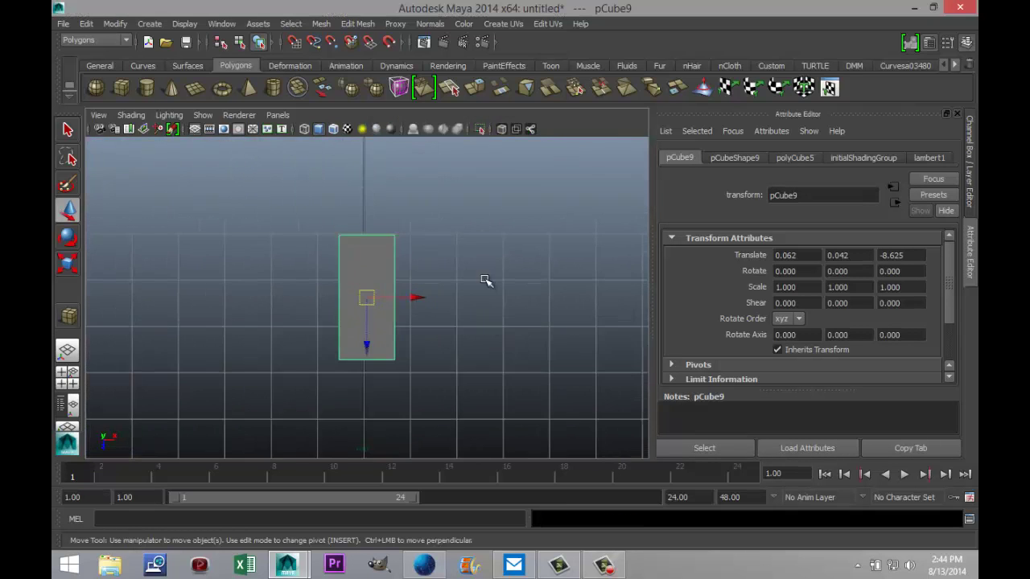
{"action": "left_click", "coordinate": [357, 23]}
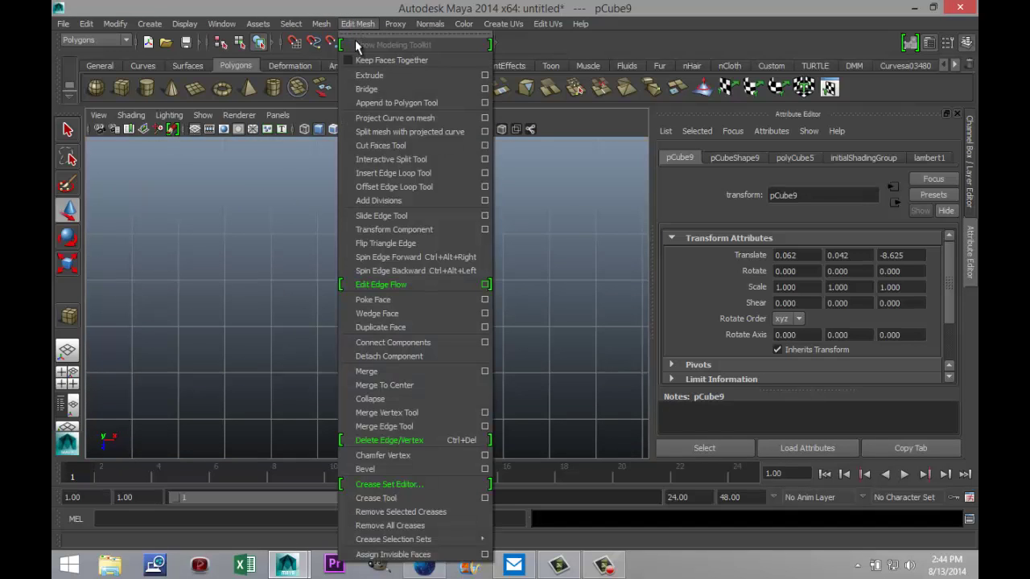
{"action": "left_click", "coordinate": [422, 174]}
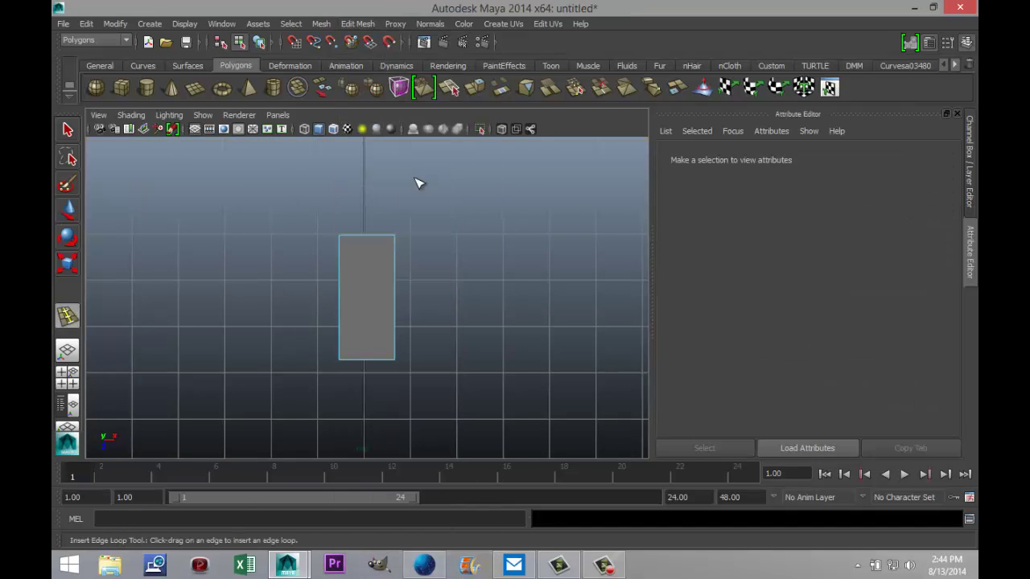
{"action": "left_click", "coordinate": [397, 353]}
{"action": "left_click", "coordinate": [397, 346]}
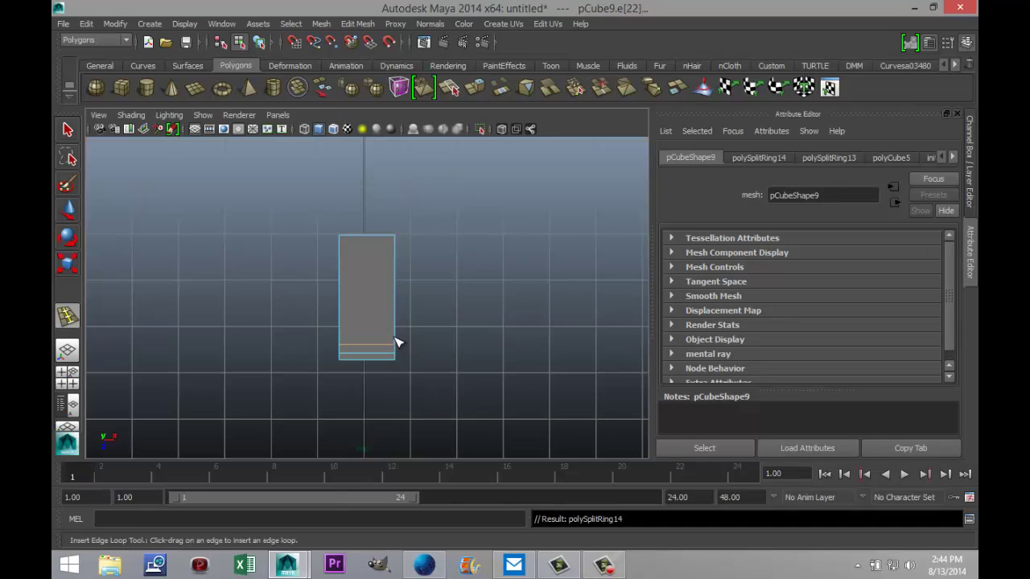
{"action": "left_click", "coordinate": [397, 341]}
{"action": "left_click", "coordinate": [397, 331]}
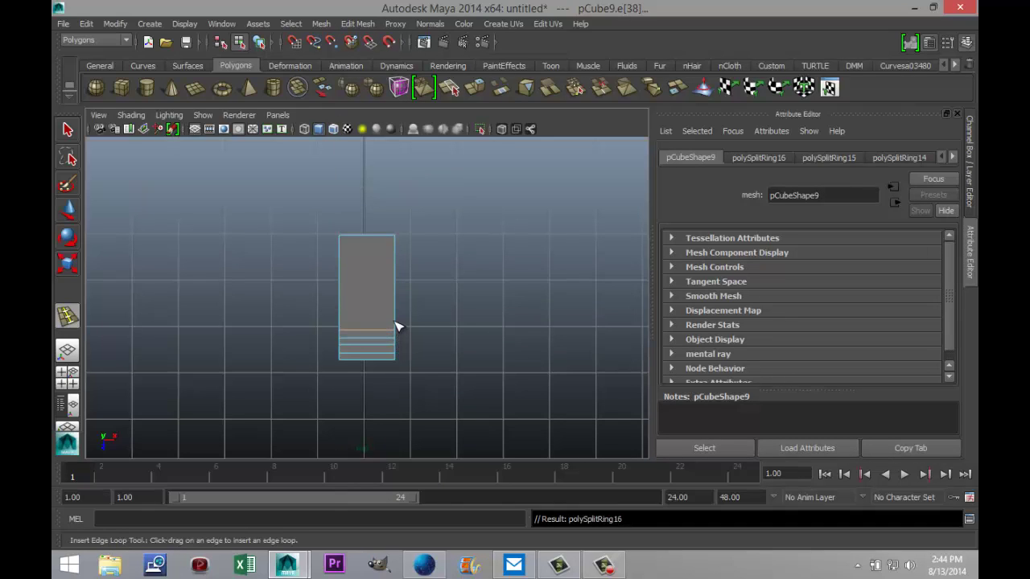
{"action": "left_click", "coordinate": [398, 315]}
{"action": "left_click", "coordinate": [396, 298]}
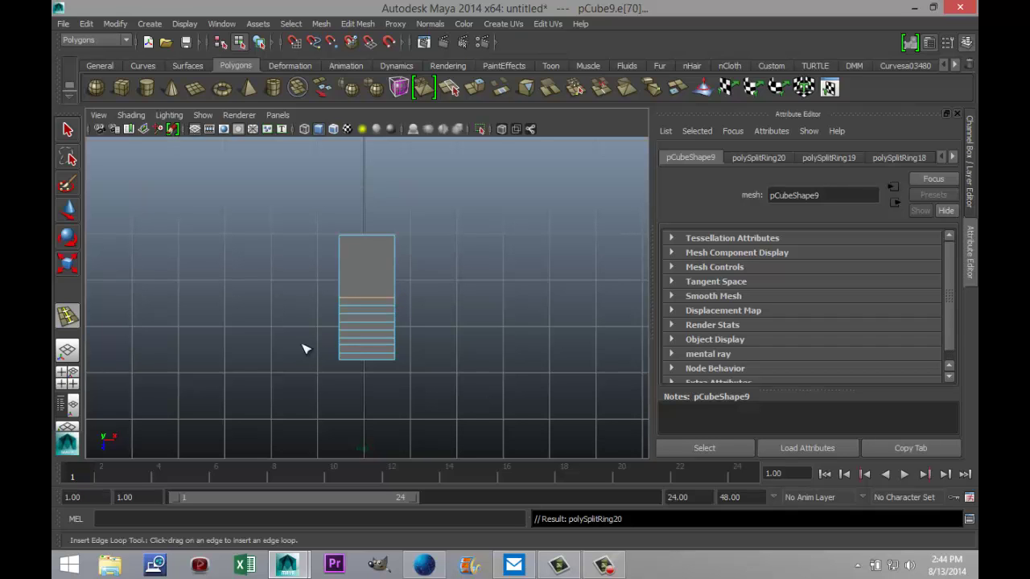
Scale in the vertex row of the innermost edge loop, and the adjacent row to about 0.894 in X, to shape a neck.
{"action": "scroll", "coordinate": [473, 351], "scroll_direction": "up", "scroll_amount": 6}
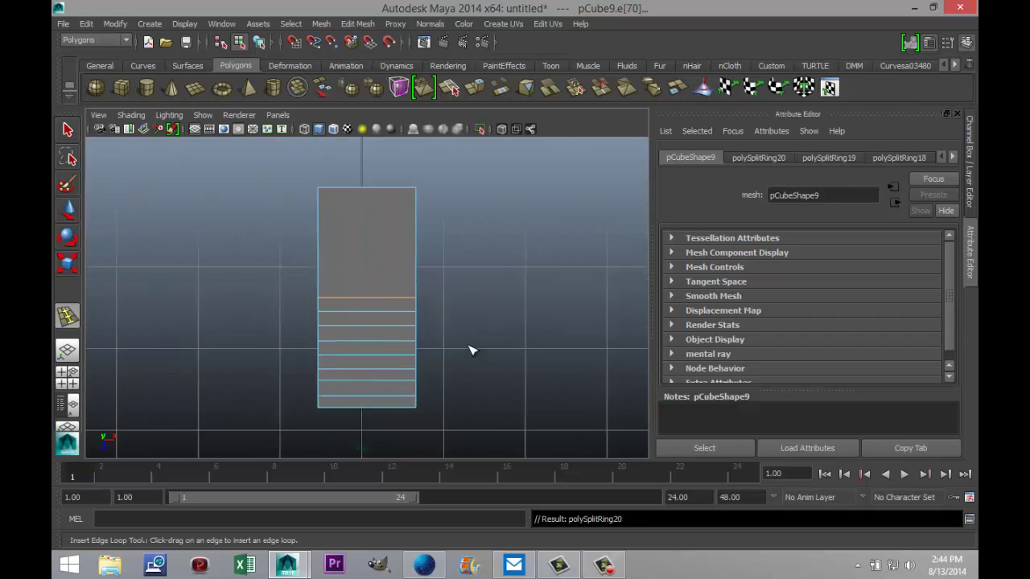
{"action": "scroll", "coordinate": [469, 356], "scroll_direction": "down", "scroll_amount": 6}
{"action": "scroll", "coordinate": [469, 356], "scroll_direction": "up", "scroll_amount": 3}
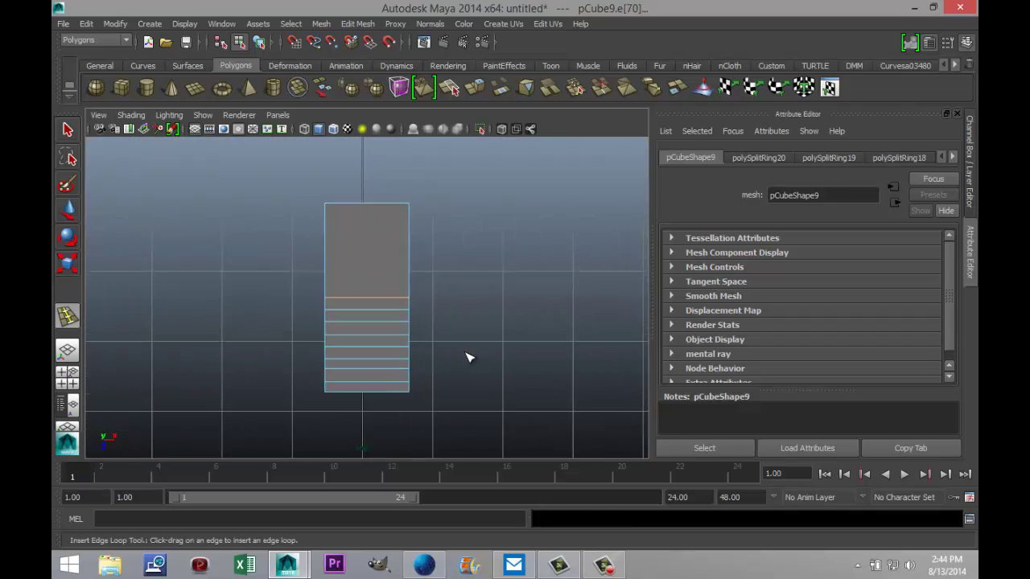
{"action": "scroll", "coordinate": [469, 357], "scroll_direction": "up", "scroll_amount": 1}
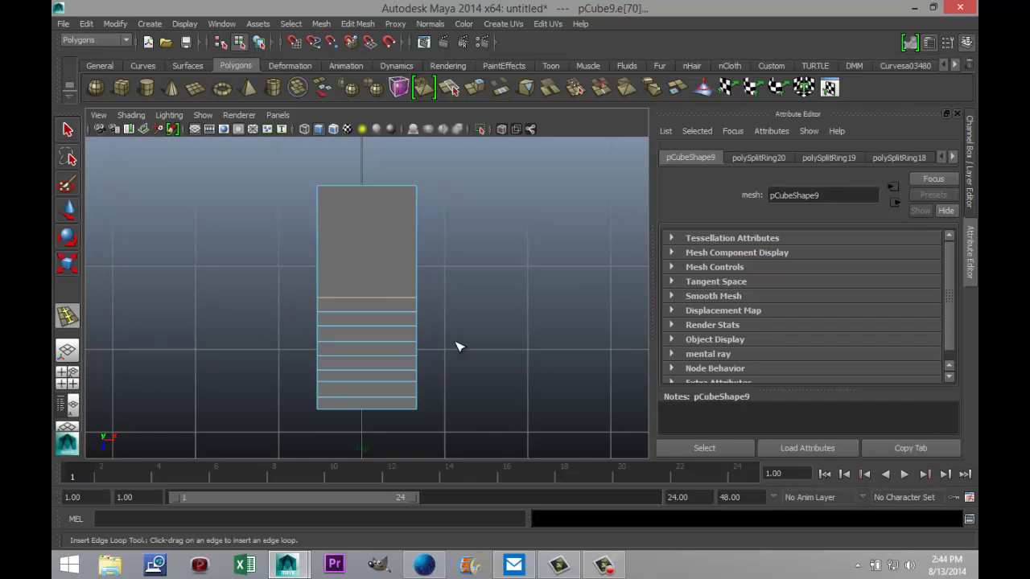
{"action": "right_click_drag", "start_coordinate": [405, 313], "coordinate": [355, 263]}
{"action": "key", "text": "q"}
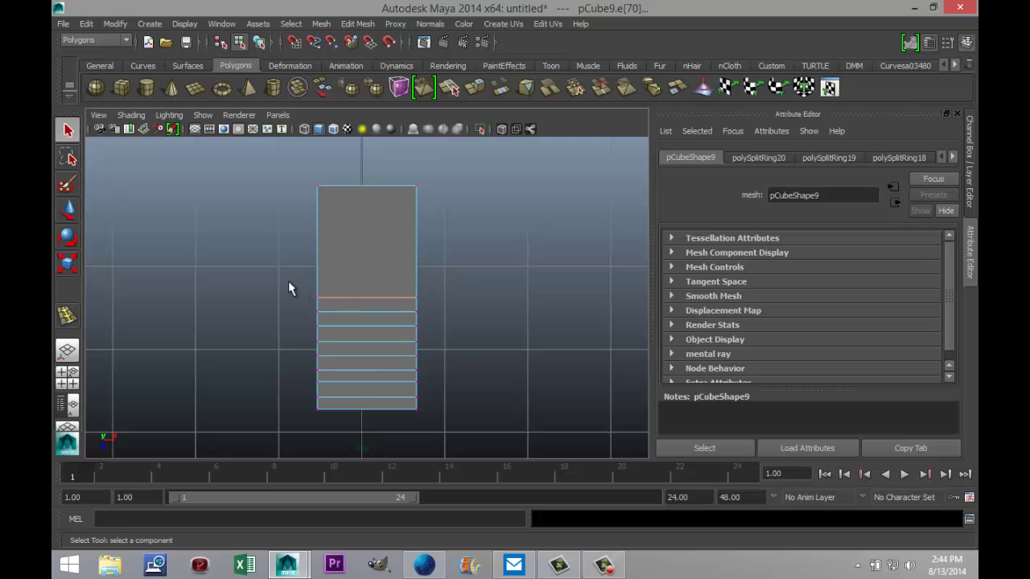
{"action": "left_click_drag", "start_coordinate": [290, 283], "coordinate": [440, 305]}
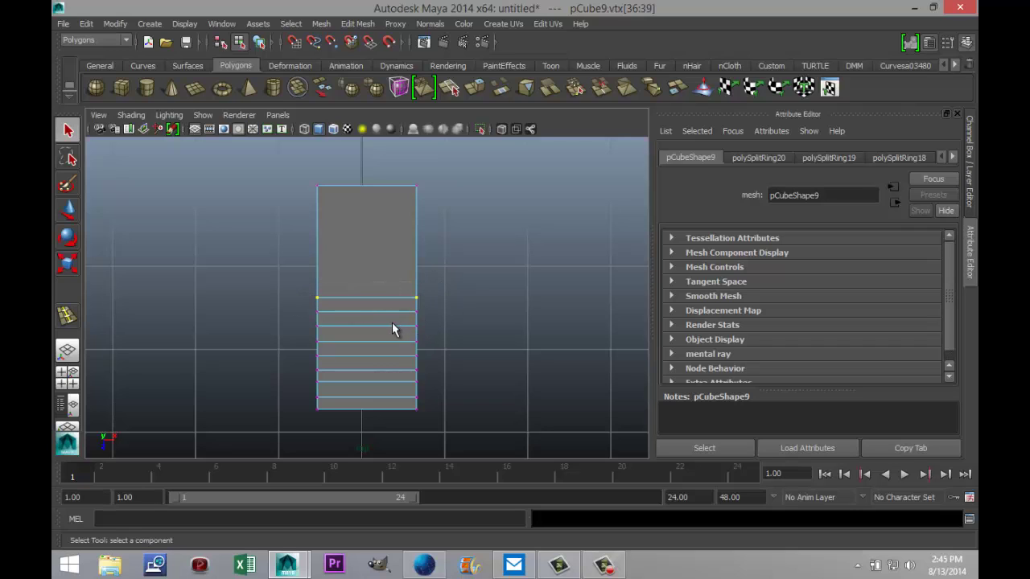
{"action": "key", "text": "r"}
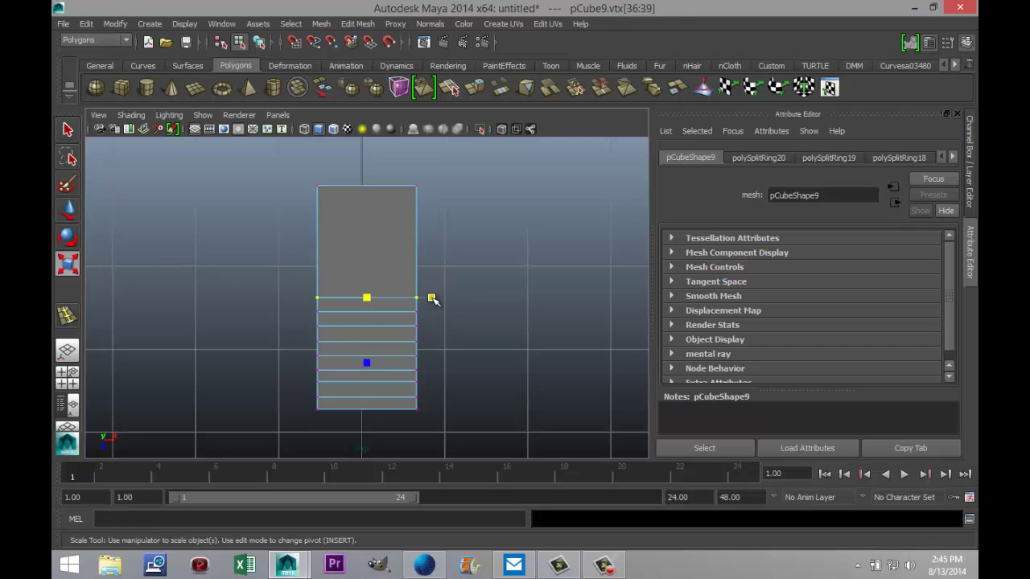
{"action": "mouse_move", "coordinate": [430, 299]}
{"action": "left_mouse_down"}
{"action": "mouse_move", "coordinate": [377, 314]}
{"action": "mouse_move", "coordinate": [425, 313]}
{"action": "left_mouse_up"}
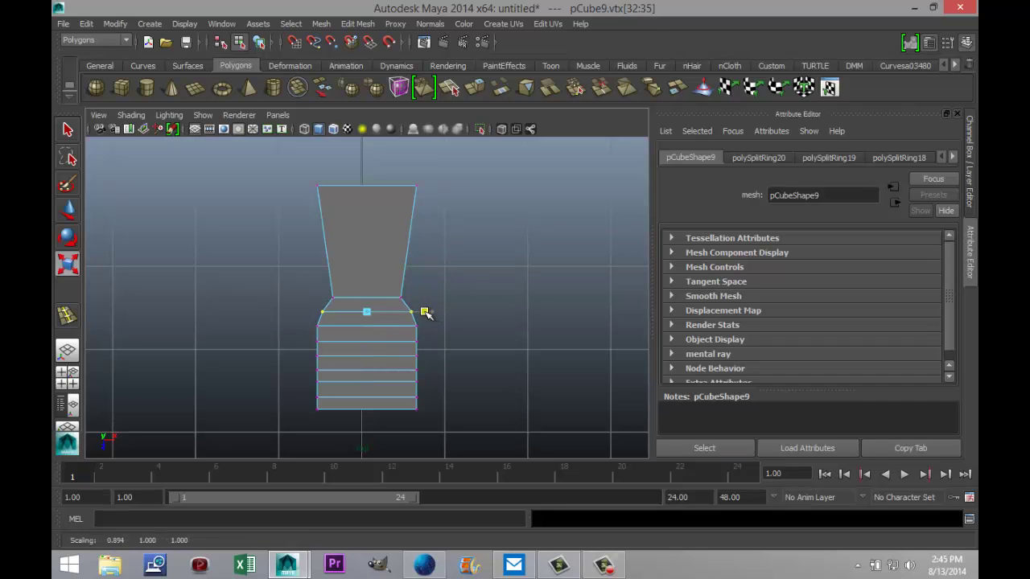
Scale the vertex rows at the looped end inward in X to taper the strap's tip.
{"action": "left_click_drag", "start_coordinate": [311, 402], "coordinate": [432, 411]}
{"action": "left_click_drag", "start_coordinate": [303, 391], "coordinate": [443, 424]}
{"action": "left_click_drag", "start_coordinate": [305, 404], "coordinate": [407, 414]}
{"action": "left_click", "coordinate": [308, 403]}
{"action": "left_click_drag", "start_coordinate": [309, 409], "coordinate": [323, 414]}
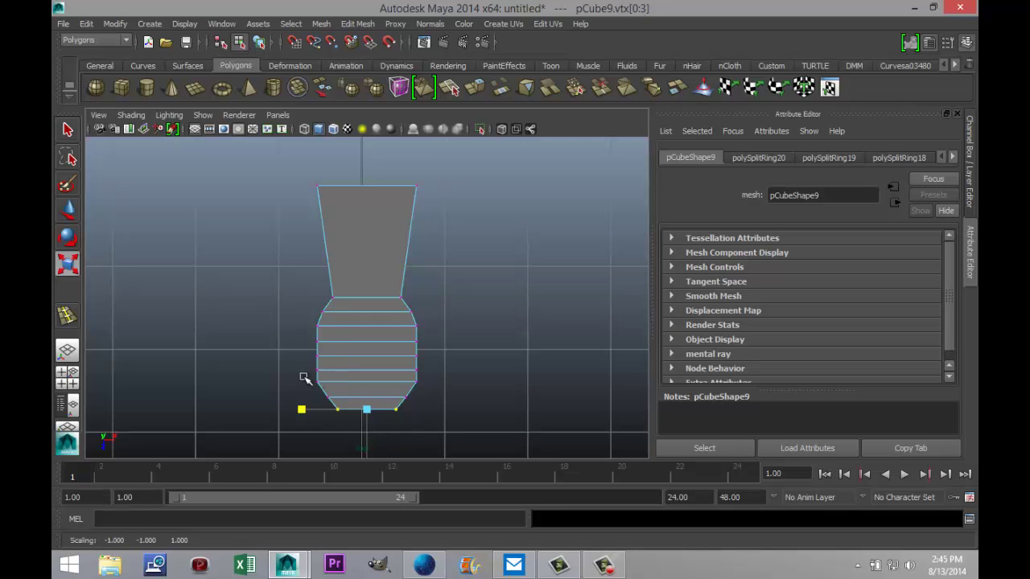
Narrow the middle vertex rows, the row just before the tapered tip and the third row below the neck, then deselect.
{"action": "left_click_drag", "start_coordinate": [298, 334], "coordinate": [418, 357]}
{"action": "left_click_drag", "start_coordinate": [298, 378], "coordinate": [429, 385]}
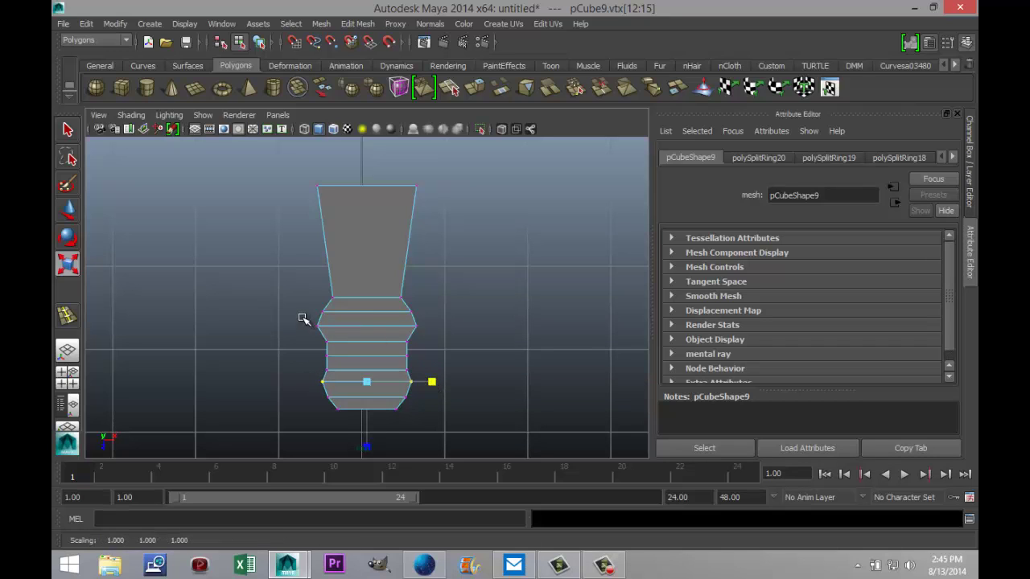
{"action": "left_click_drag", "start_coordinate": [301, 318], "coordinate": [409, 331]}
{"action": "left_click", "coordinate": [471, 369]}
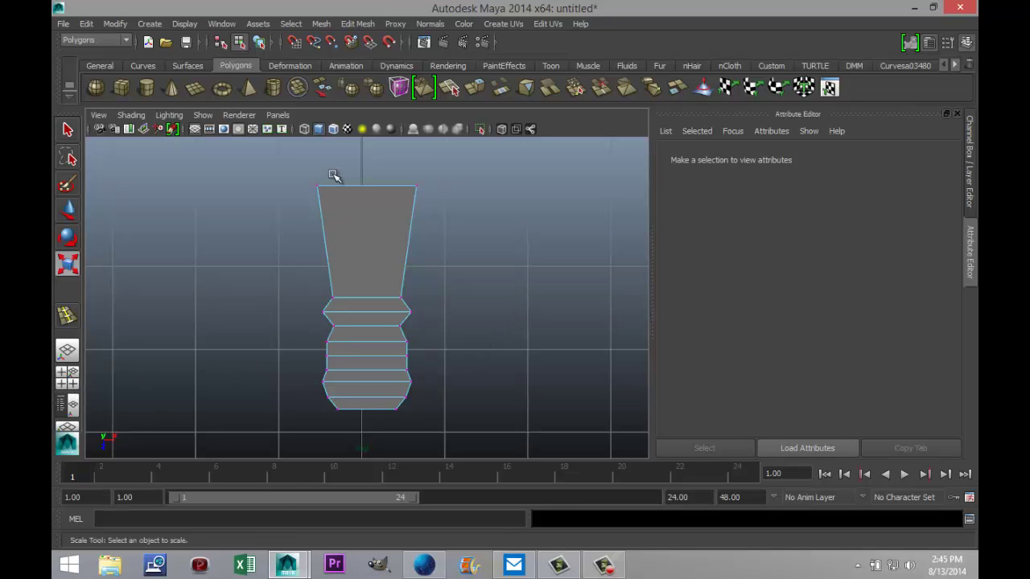
In the perspective view, select the whole strap in object mode and stand it upright with Rotate X at 90.
{"action": "left_click", "coordinate": [69, 378]}
{"action": "key", "text": "space"}
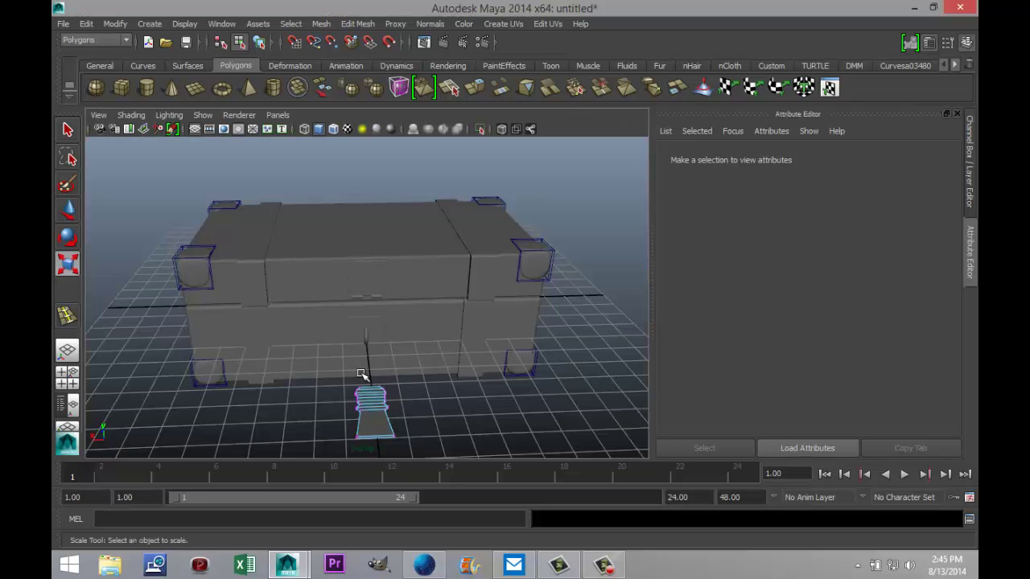
{"action": "scroll", "coordinate": [362, 375], "scroll_direction": "down", "scroll_amount": 2}
{"action": "scroll", "coordinate": [364, 380], "scroll_direction": "up", "scroll_amount": 4}
{"action": "scroll", "coordinate": [408, 436], "scroll_direction": "down", "scroll_amount": 3}
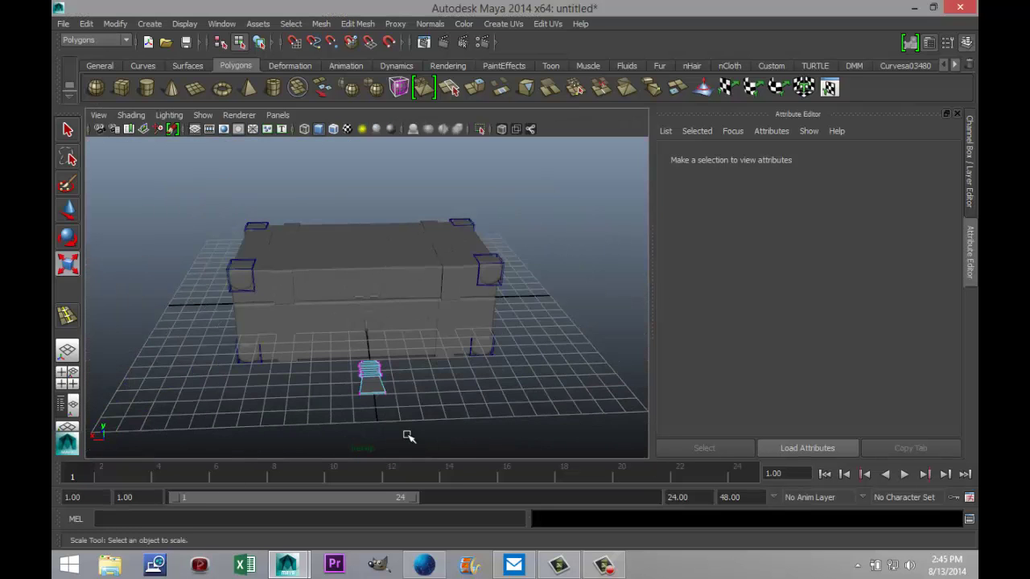
{"action": "right_click_drag", "start_coordinate": [373, 384], "coordinate": [394, 367]}
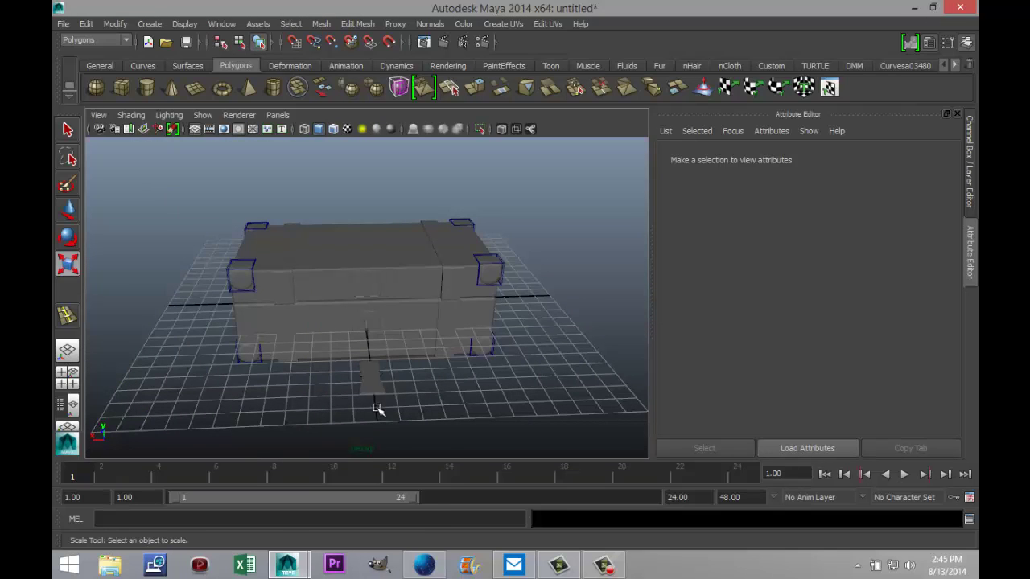
{"action": "left_click", "coordinate": [371, 390]}
{"action": "key", "text": "e"}
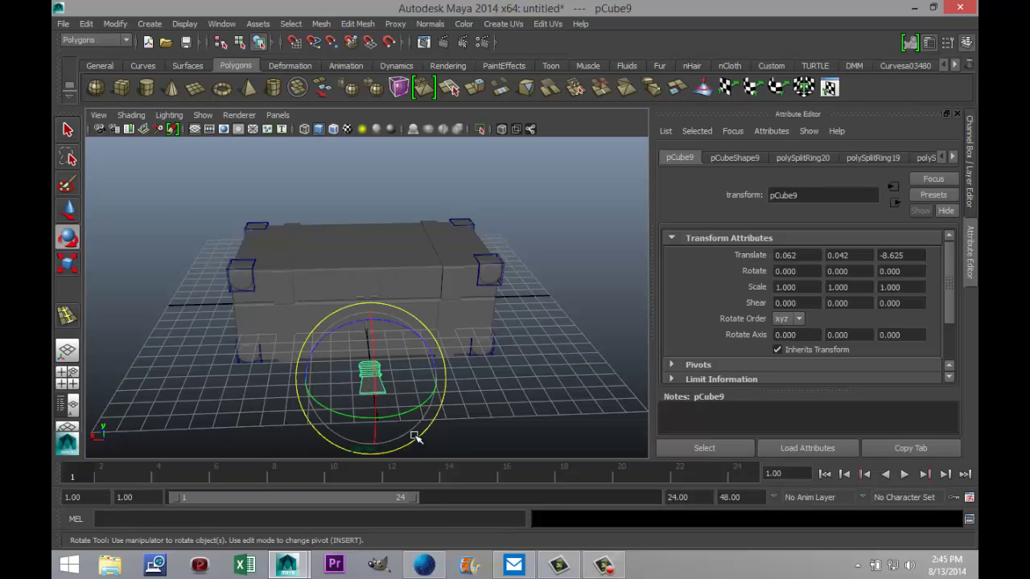
{"action": "left_click_drag", "start_coordinate": [363, 414], "coordinate": [367, 312]}
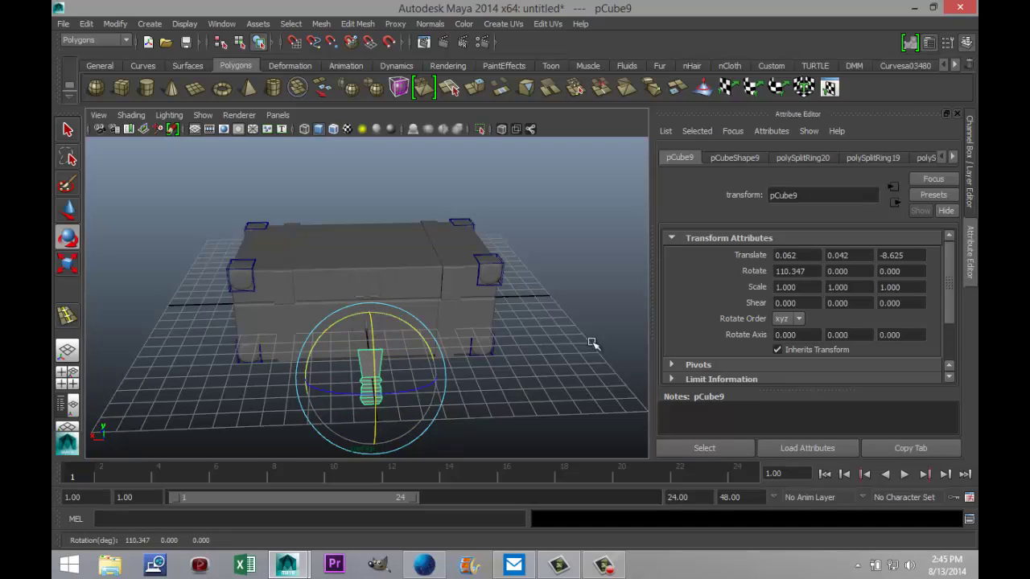
{"action": "left_click", "coordinate": [810, 271]}
{"action": "type", "text": "90"}
{"action": "key", "text": "Return"}
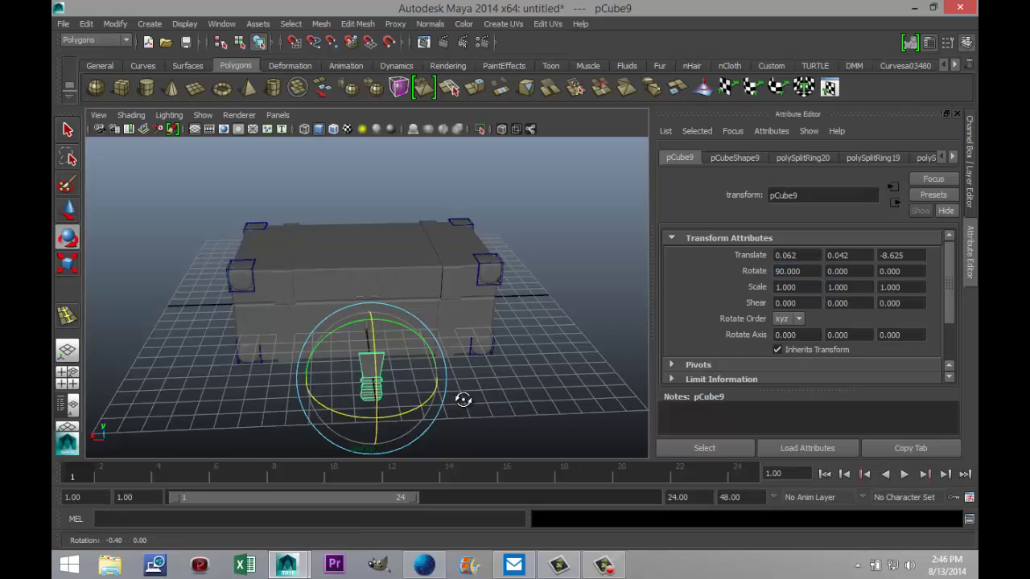
{"action": "left_click_drag", "start_coordinate": [526, 397], "coordinate": [433, 388], "text": "alt"}
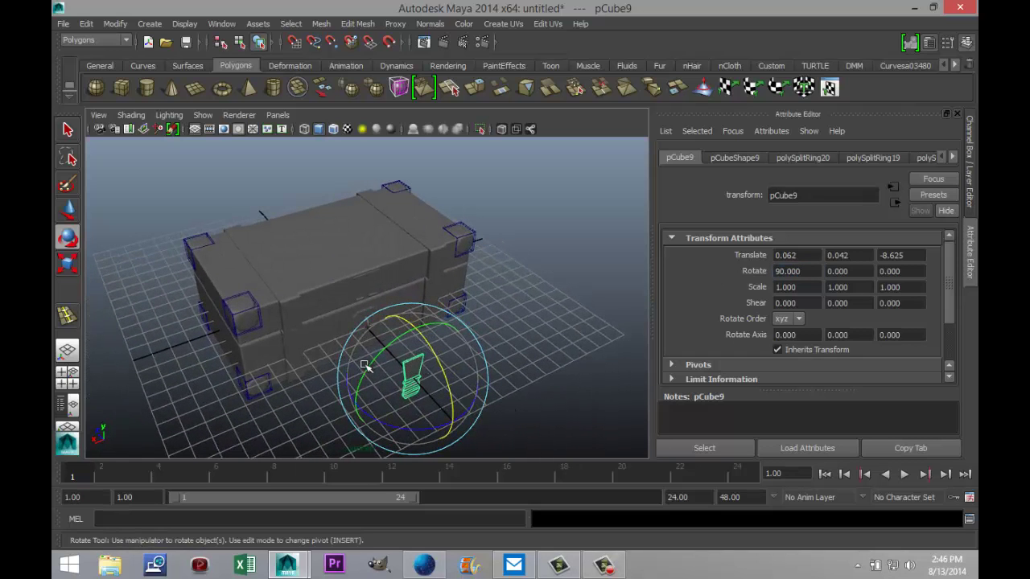
{"action": "left_click_drag", "start_coordinate": [183, 348], "coordinate": [336, 394], "text": "alt"}
{"action": "scroll", "coordinate": [336, 395], "scroll_direction": "up", "scroll_amount": 5}
{"action": "scroll", "coordinate": [269, 422], "scroll_direction": "down", "scroll_amount": 5}
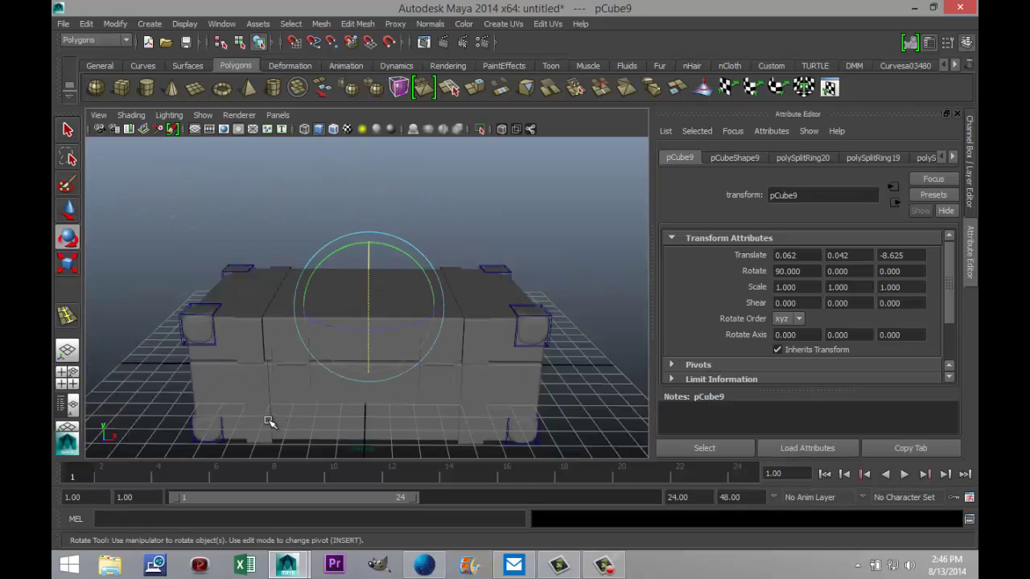
Select the upper hinge plate with its middle barrel on the chest and duplicate it.
{"action": "left_click", "coordinate": [293, 385]}
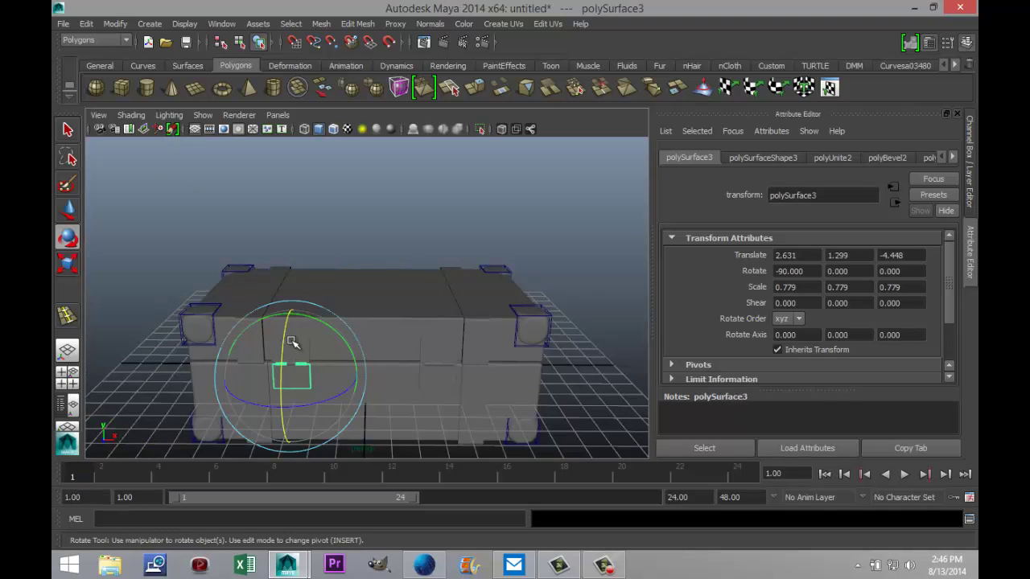
{"action": "left_click_drag", "start_coordinate": [293, 342], "coordinate": [301, 370]}
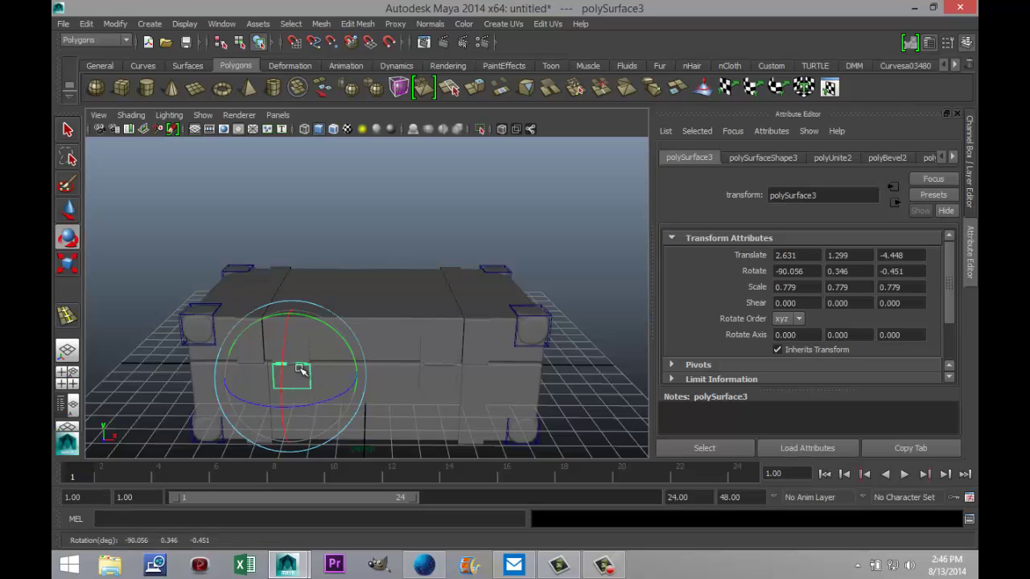
{"action": "left_click", "coordinate": [338, 233]}
{"action": "left_click", "coordinate": [301, 349]}
{"action": "scroll", "coordinate": [298, 421], "scroll_direction": "up", "scroll_amount": 6}
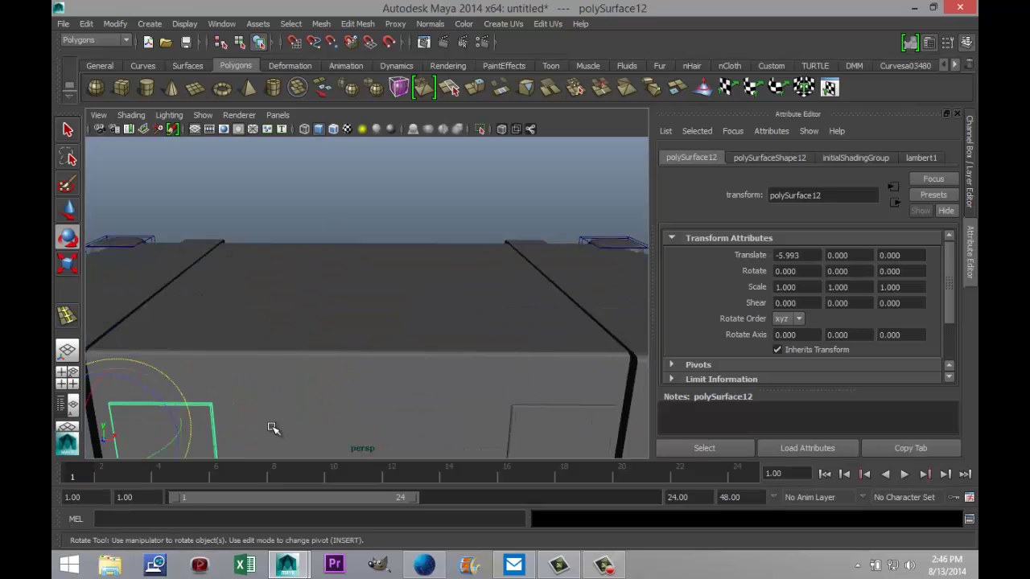
{"action": "left_click_drag", "start_coordinate": [273, 428], "coordinate": [436, 348], "text": "alt"}
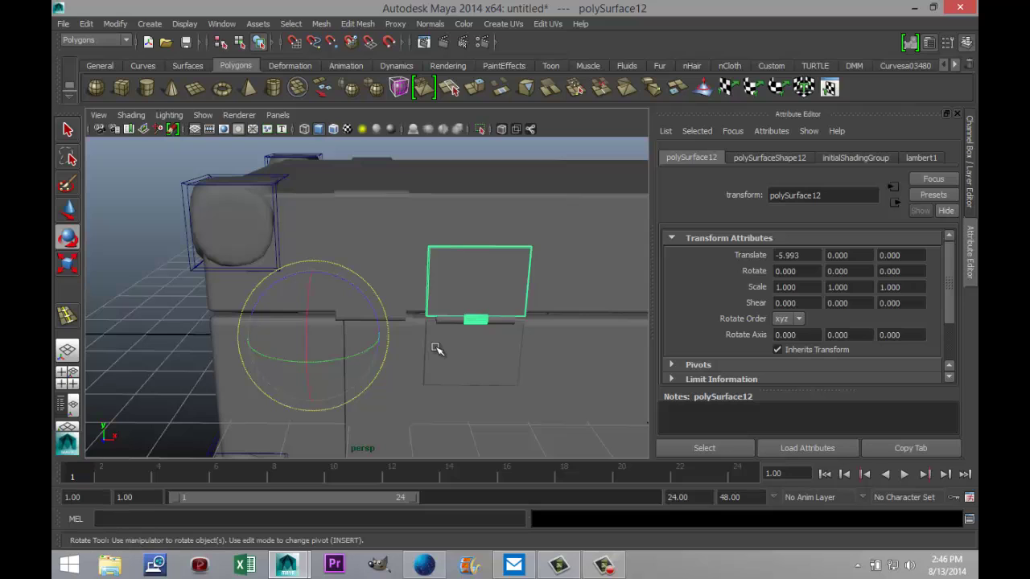
{"action": "key", "text": "ctrl+d"}
Move the duplicated hinge plate clear of the chest, up to about 6.299 in Y and out to about -18.870 in Z.
{"action": "scroll", "coordinate": [448, 392], "scroll_direction": "down", "scroll_amount": 5}
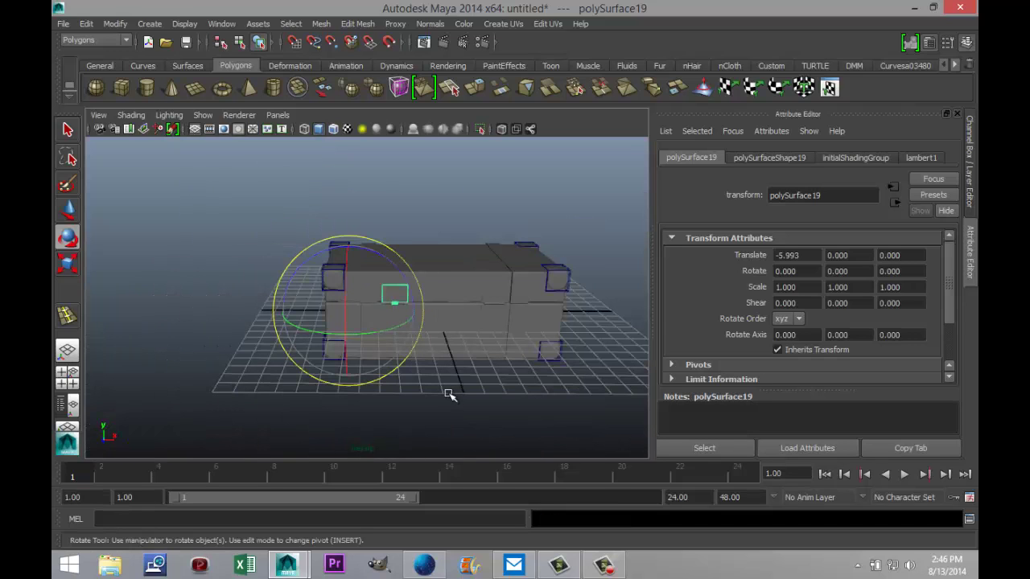
{"action": "key", "text": "w"}
{"action": "left_click_drag", "start_coordinate": [349, 281], "coordinate": [348, 185]}
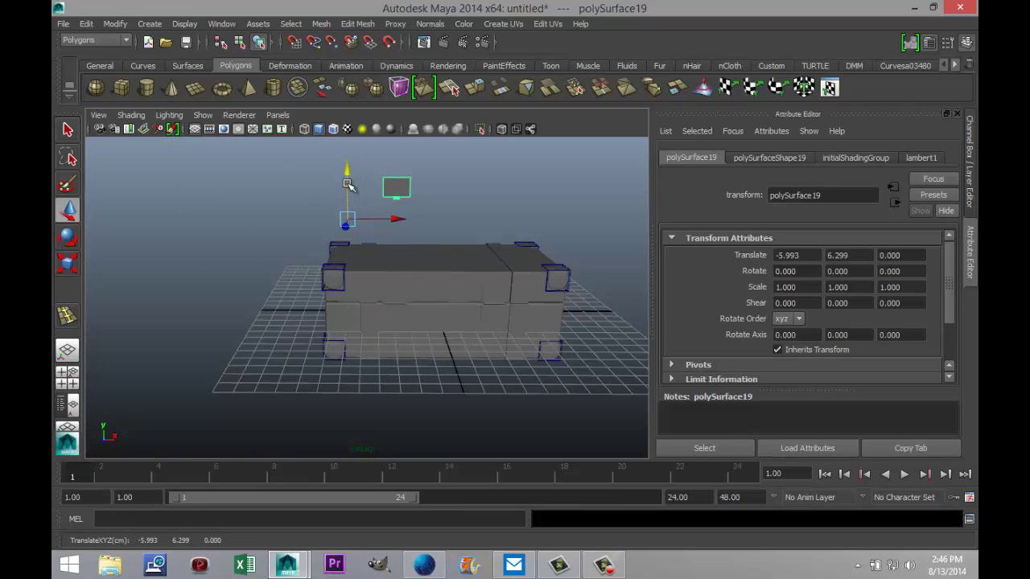
{"action": "left_click_drag", "start_coordinate": [479, 392], "coordinate": [298, 228], "text": "alt"}
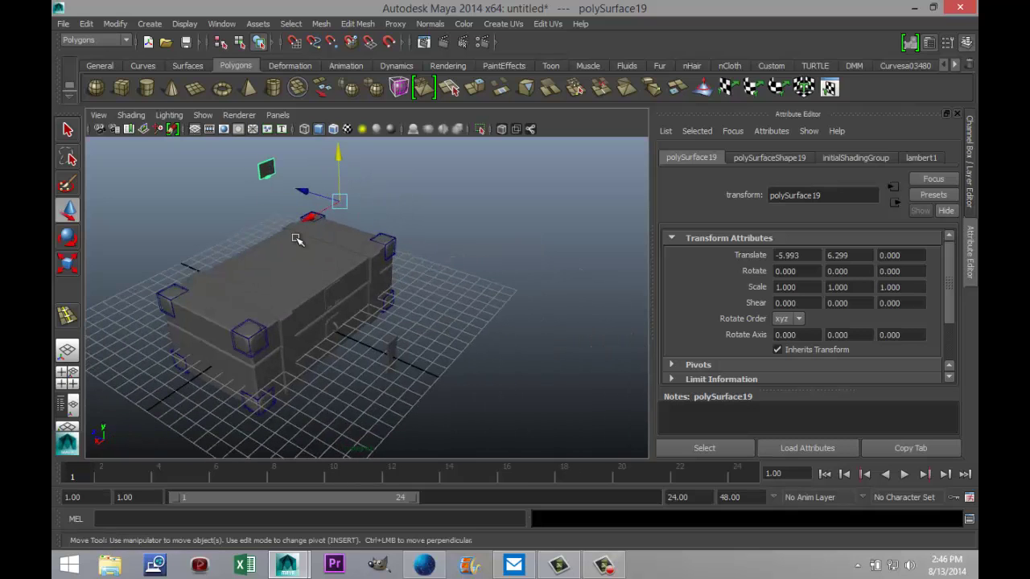
{"action": "left_click_drag", "start_coordinate": [379, 214], "coordinate": [541, 299]}
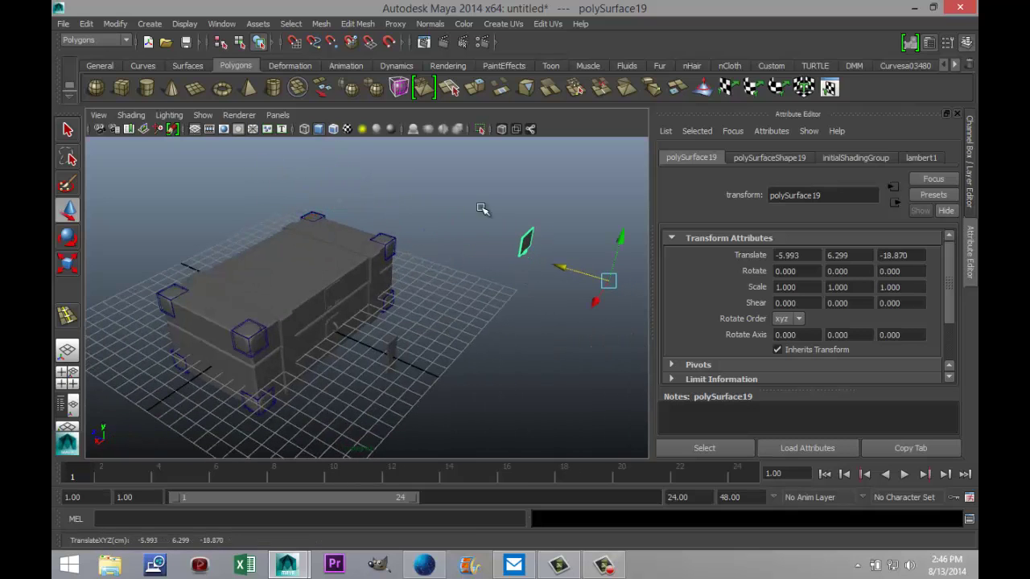
Separate the duplicated hinge piece and delete its flat plate, keeping only the barrel.
{"action": "left_click", "coordinate": [320, 24]}
{"action": "left_click", "coordinate": [344, 59]}
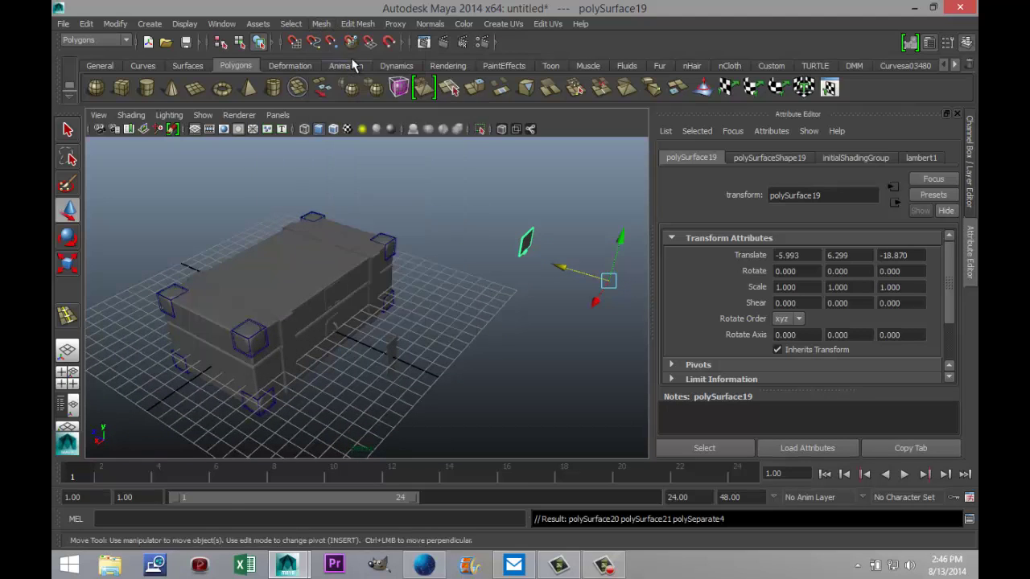
{"action": "left_click", "coordinate": [506, 294]}
{"action": "left_click", "coordinate": [523, 243]}
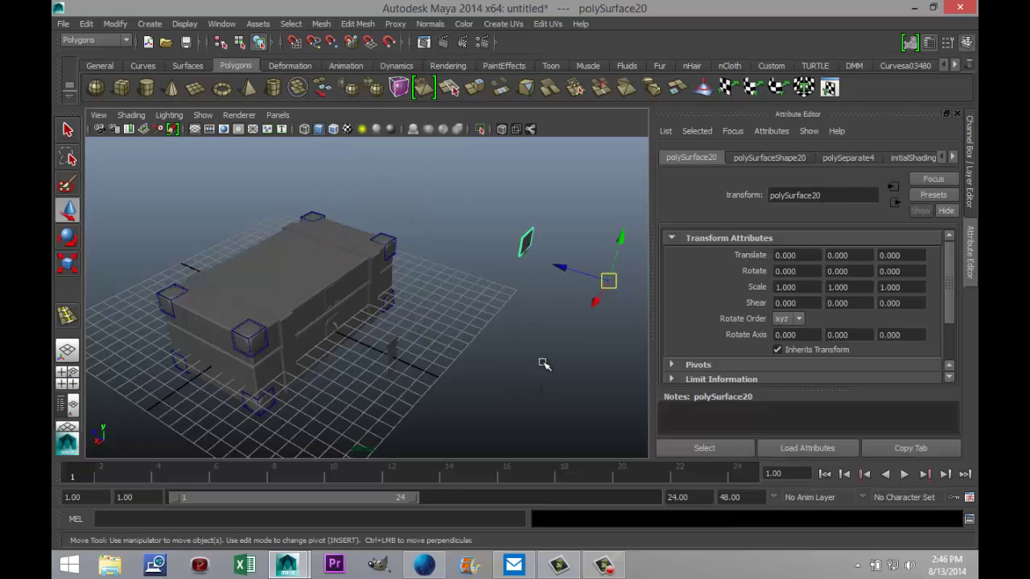
{"action": "left_click", "coordinate": [523, 321]}
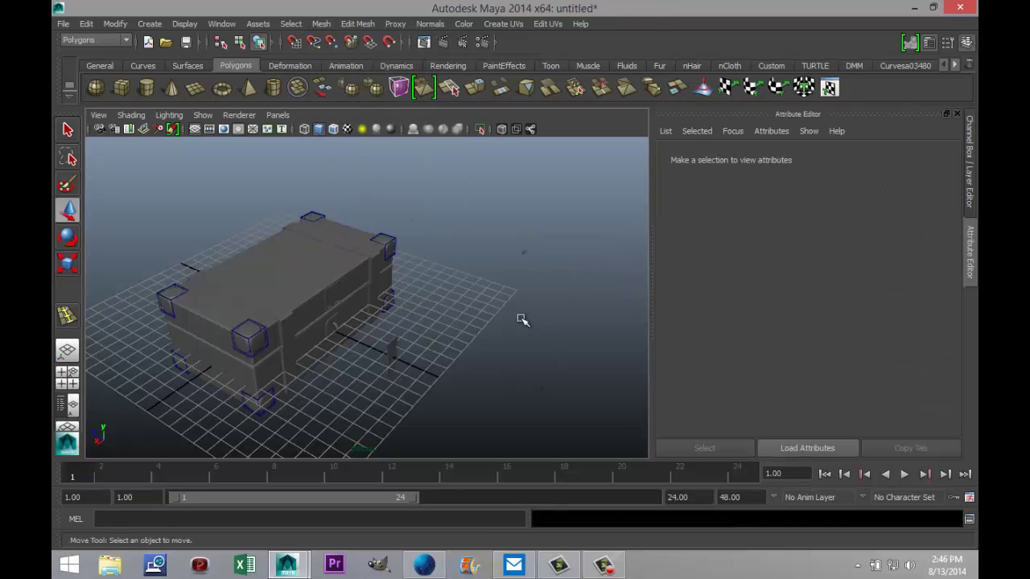
Select the separated barrel, move it toward the upright strap and frame it.
{"action": "left_click", "coordinate": [523, 252]}
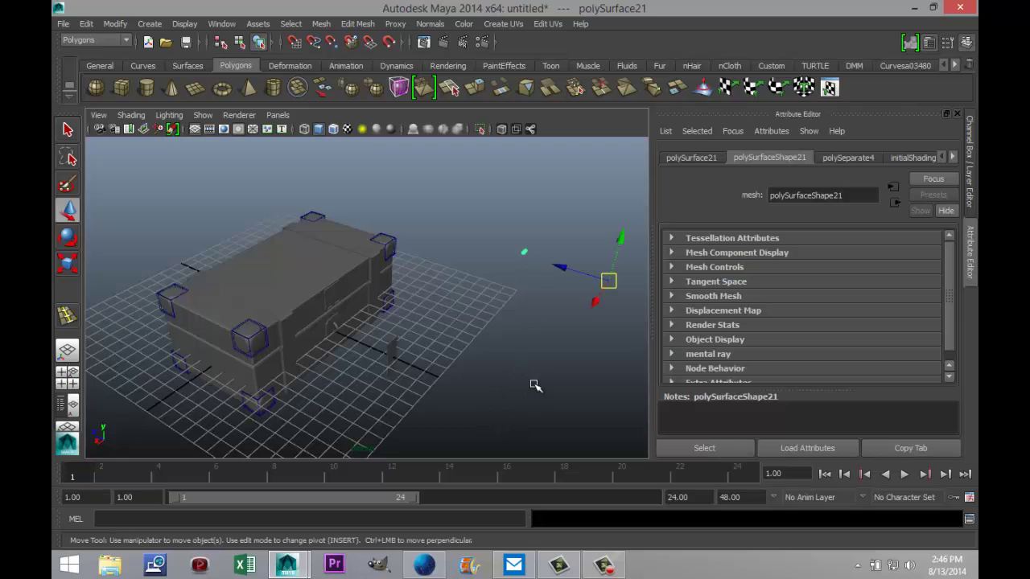
{"action": "left_click_drag", "start_coordinate": [593, 288], "coordinate": [428, 381]}
{"action": "key", "text": "f"}
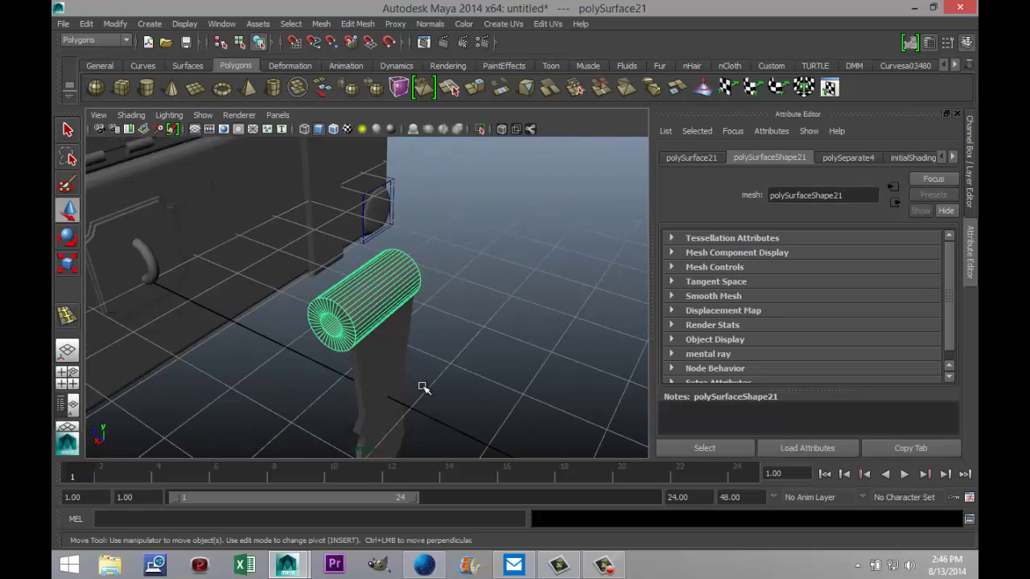
In the front view, align the barrel with the centre of the strap's upper edge.
{"action": "left_click", "coordinate": [66, 378]}
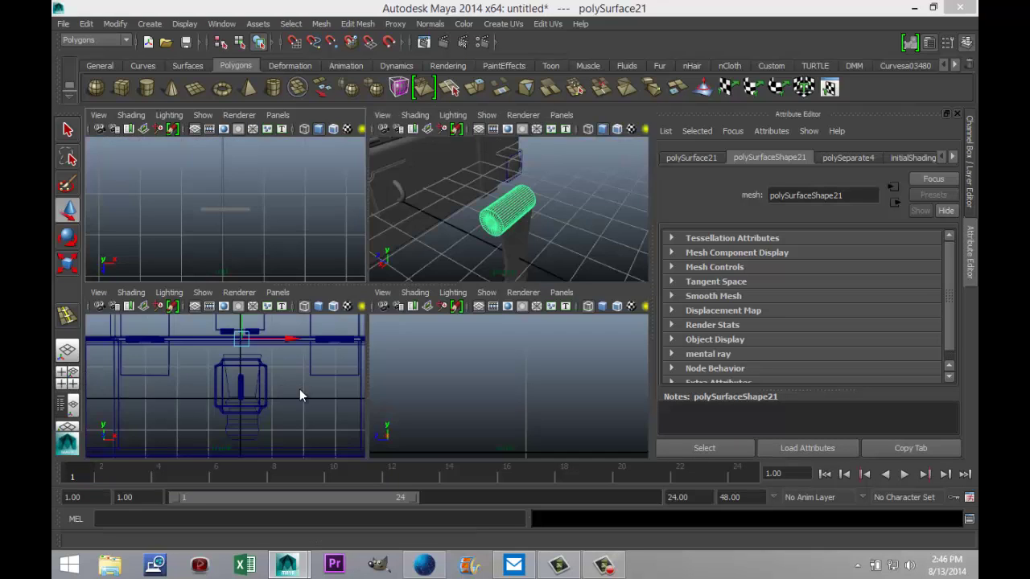
{"action": "key", "text": "space"}
{"action": "scroll", "coordinate": [420, 371], "scroll_direction": "down", "scroll_amount": 5}
{"action": "scroll", "coordinate": [465, 377], "scroll_direction": "down", "scroll_amount": 2}
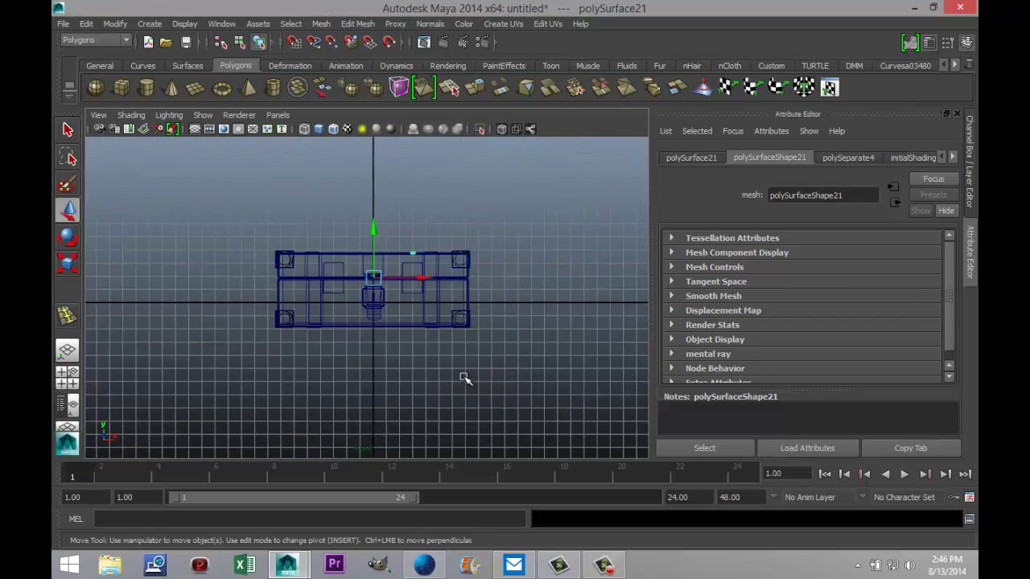
{"action": "scroll", "coordinate": [464, 378], "scroll_direction": "up", "scroll_amount": 8}
{"action": "scroll", "coordinate": [459, 375], "scroll_direction": "down", "scroll_amount": 6}
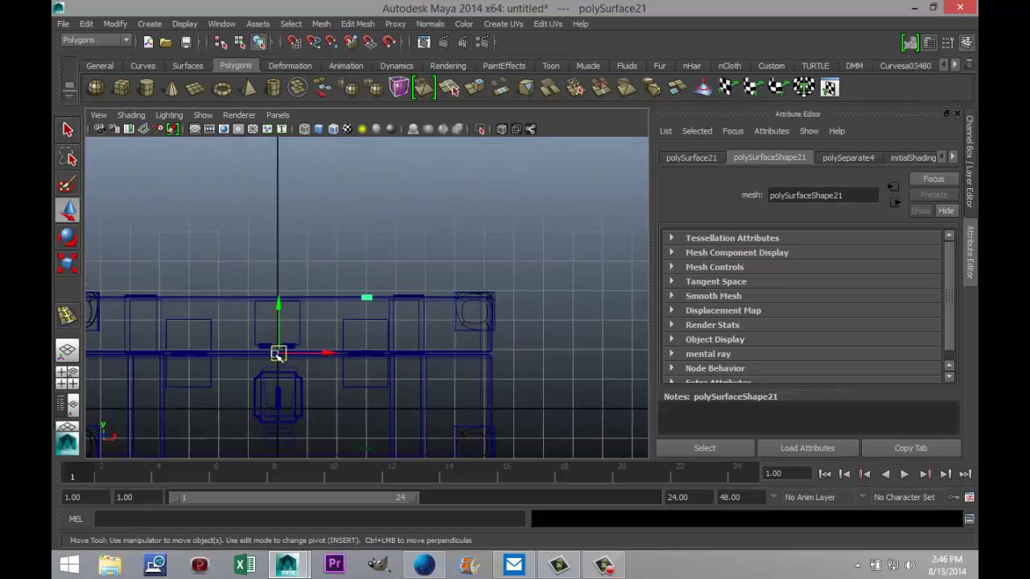
{"action": "left_click_drag", "start_coordinate": [278, 354], "coordinate": [191, 436]}
{"action": "scroll", "coordinate": [356, 425], "scroll_direction": "down", "scroll_amount": 2}
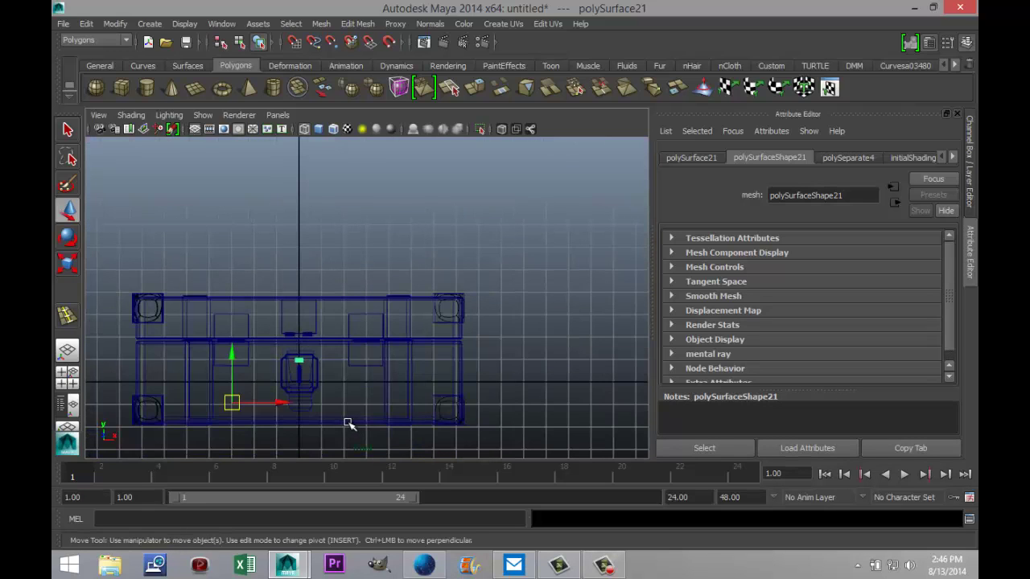
{"action": "left_click_drag", "start_coordinate": [232, 401], "coordinate": [231, 395]}
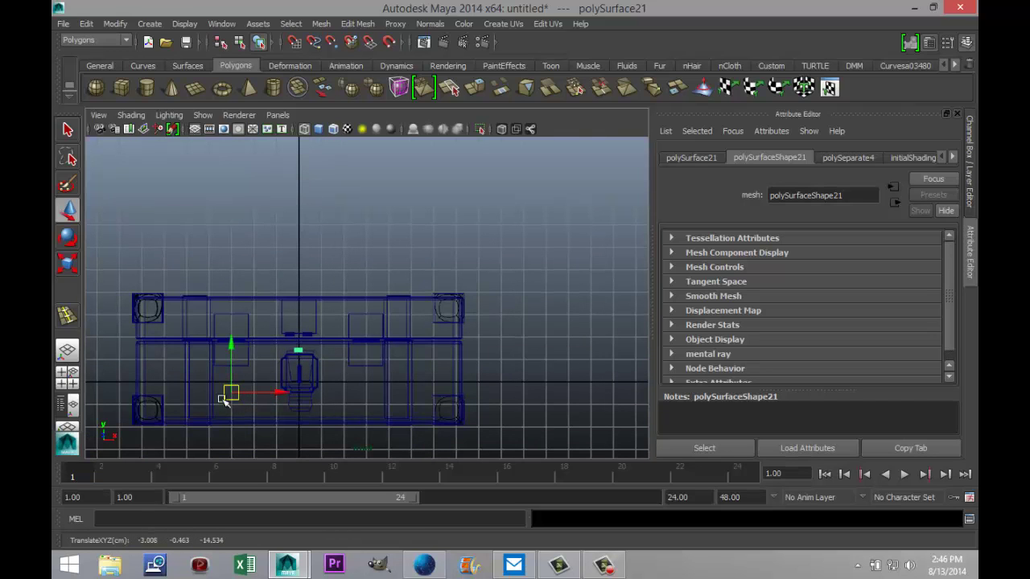
In the perspective view, center the barrel's pivot and move it onto the strap's upper edge, about -0.029, 1.424, -8.604.
{"action": "key", "text": "space"}
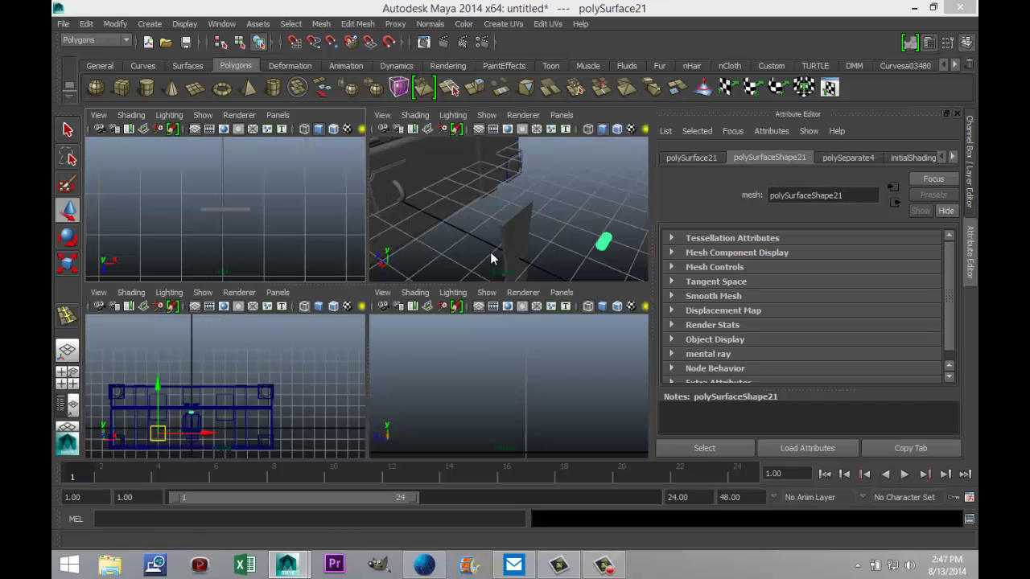
{"action": "key", "text": "space"}
{"action": "left_click_drag", "start_coordinate": [411, 387], "coordinate": [434, 425], "text": "alt"}
{"action": "left_click_drag", "start_coordinate": [560, 424], "coordinate": [538, 404], "text": "alt"}
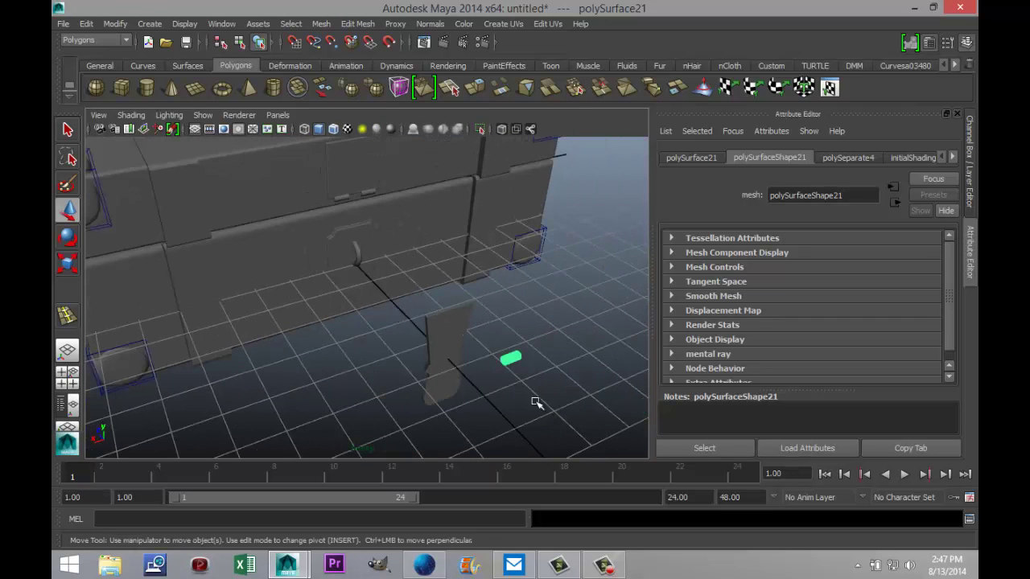
{"action": "left_click", "coordinate": [114, 23]}
{"action": "left_click", "coordinate": [162, 161]}
{"action": "left_click_drag", "start_coordinate": [476, 344], "coordinate": [395, 312]}
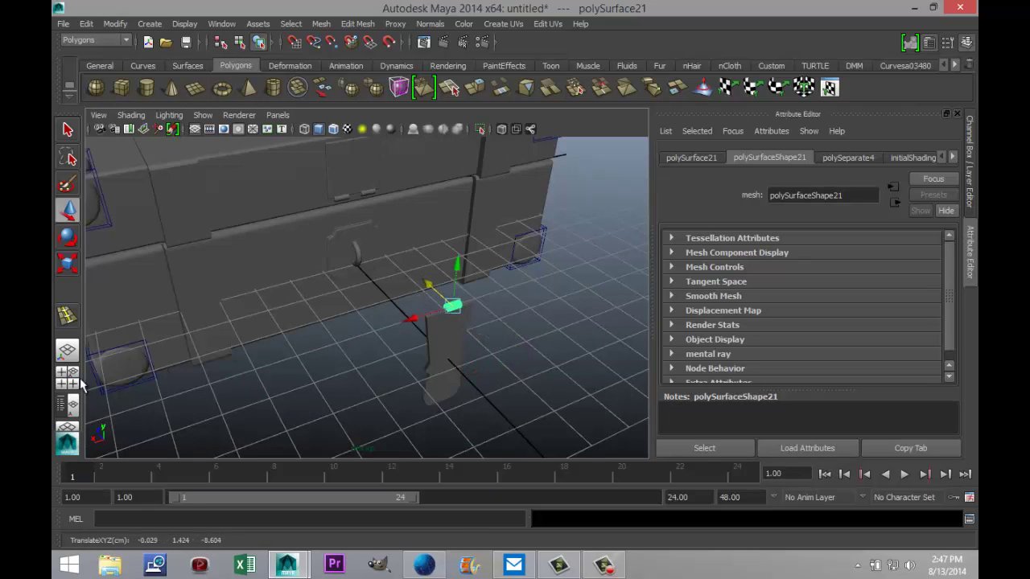
In the top view, nudge the barrel along X to about 0.041 over the strap.
{"action": "key", "text": "space"}
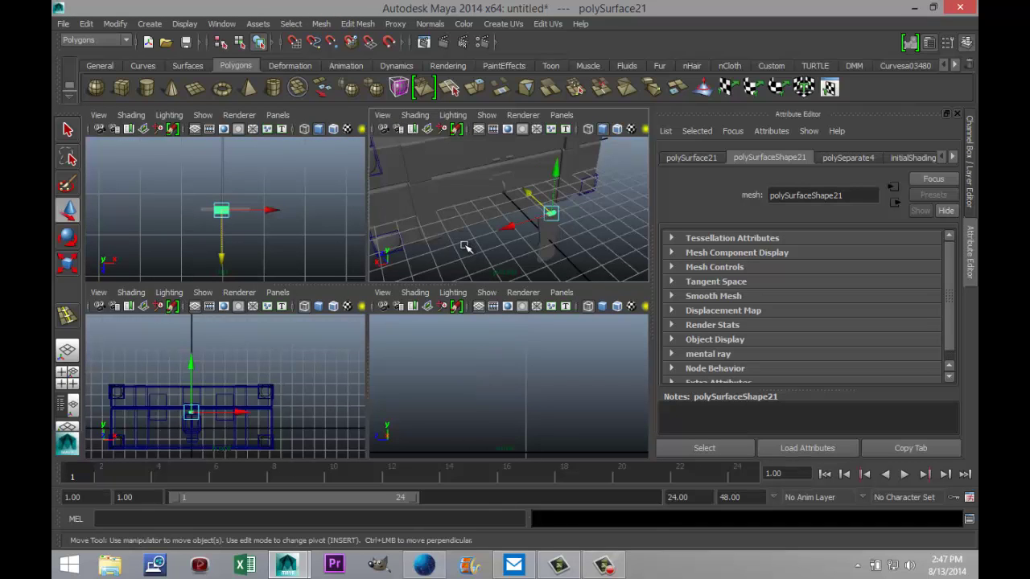
{"action": "key", "text": "space"}
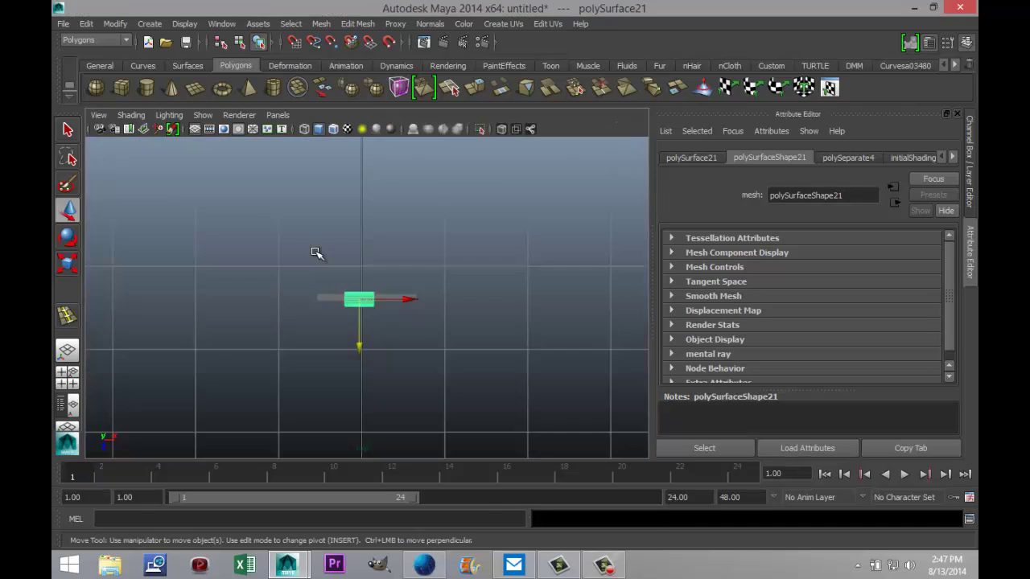
{"action": "left_click", "coordinate": [454, 350]}
{"action": "left_click", "coordinate": [363, 300]}
{"action": "left_click_drag", "start_coordinate": [412, 300], "coordinate": [417, 301]}
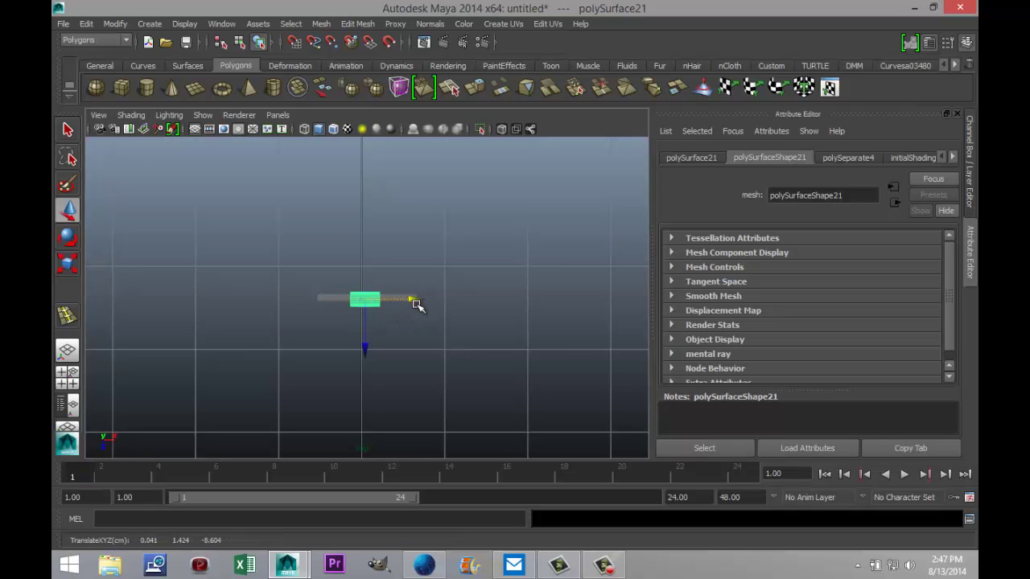
{"action": "left_click", "coordinate": [446, 344]}
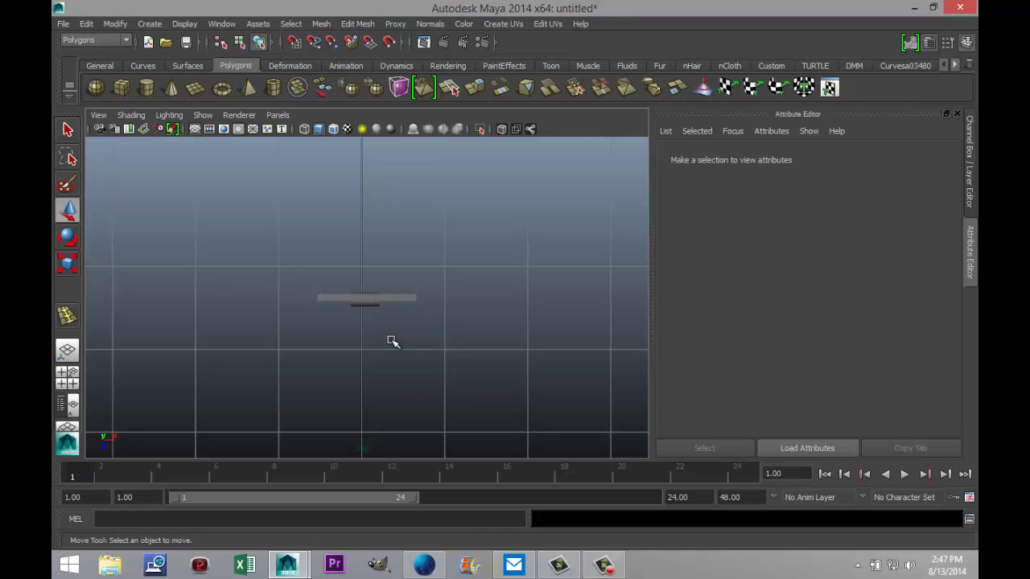
In wireframe, fine-tune the barrel to about -8.630 in Z and 0.058 in X to centre it on the strap.
{"action": "key", "text": "4"}
{"action": "left_click", "coordinate": [372, 312]}
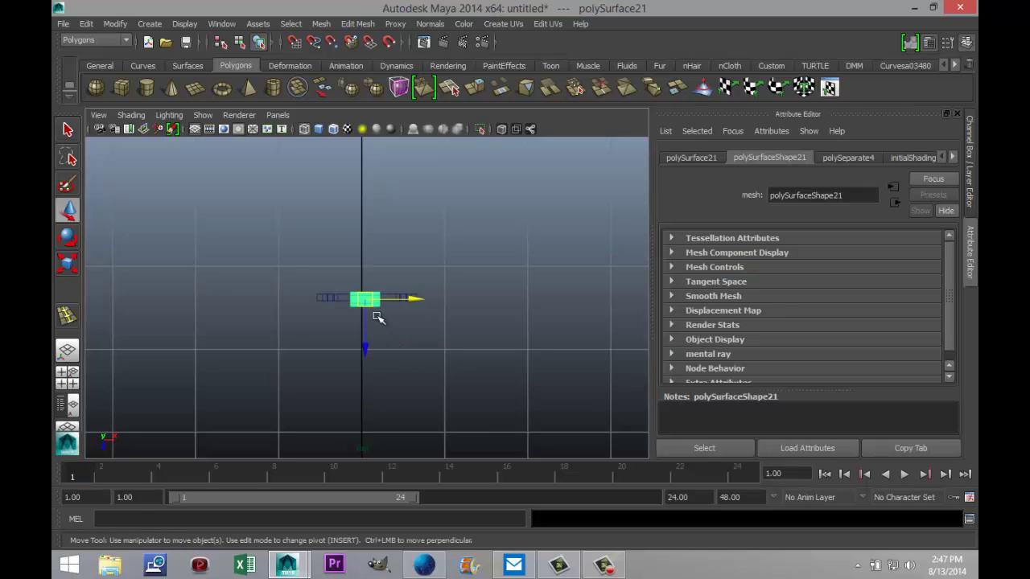
{"action": "left_click_drag", "start_coordinate": [366, 338], "coordinate": [364, 337]}
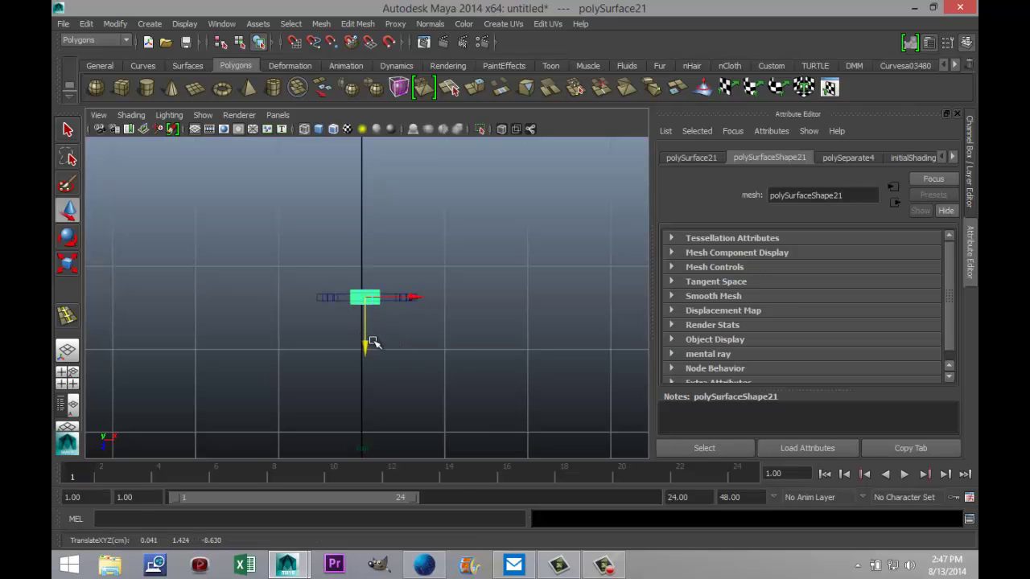
{"action": "left_click", "coordinate": [409, 369]}
{"action": "left_click", "coordinate": [366, 298]}
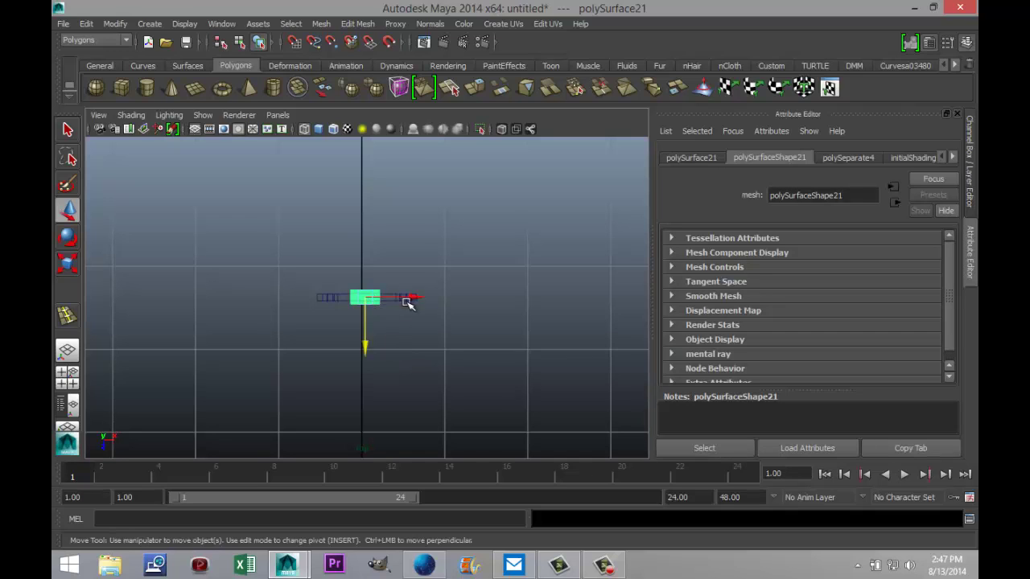
{"action": "left_click", "coordinate": [411, 297]}
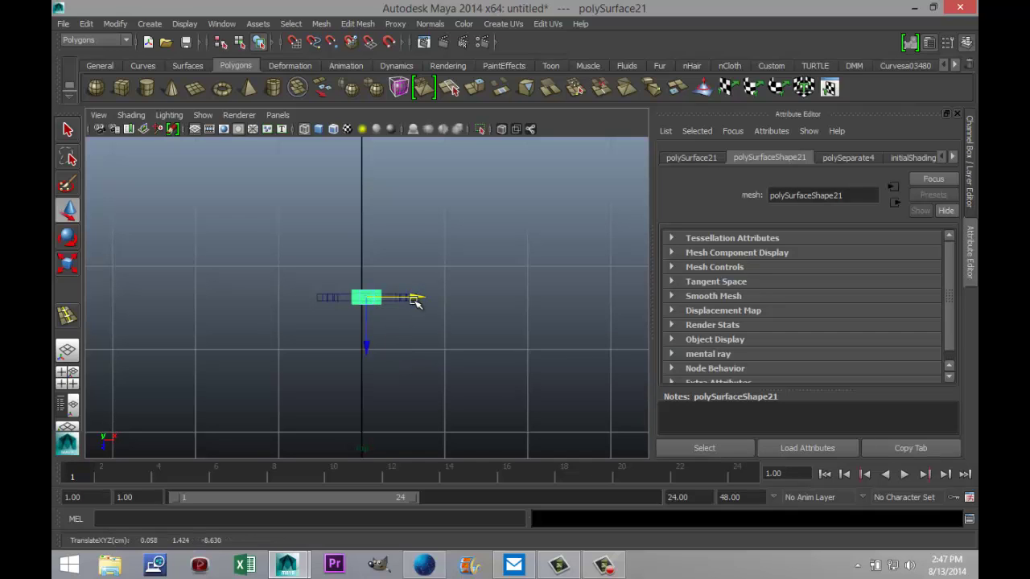
{"action": "left_click", "coordinate": [419, 367]}
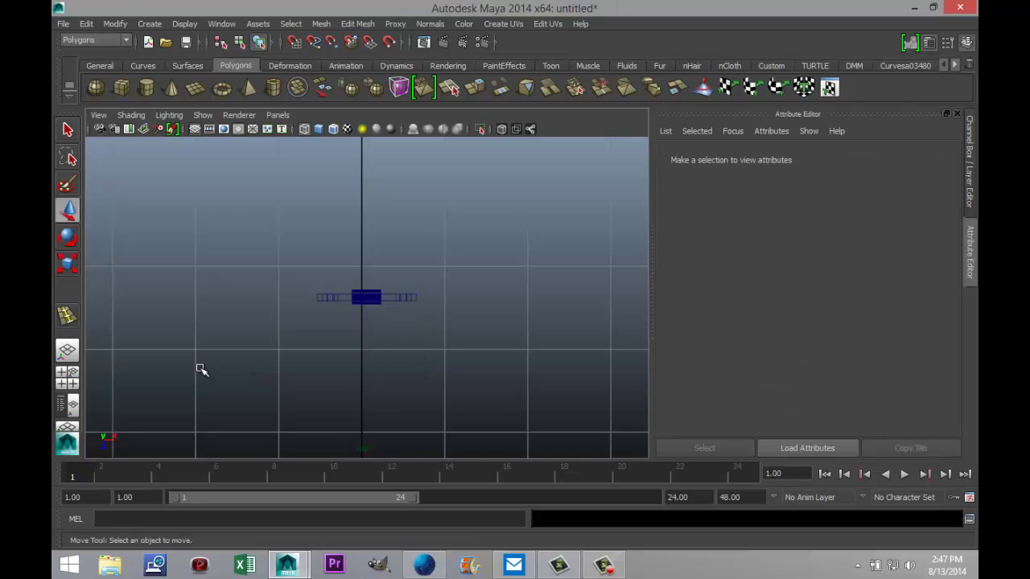
In the perspective view, combine the strap and barrel into one mesh and move it toward the chest to about 4.538 in Z.
{"action": "left_click", "coordinate": [67, 372]}
{"action": "key", "text": "space"}
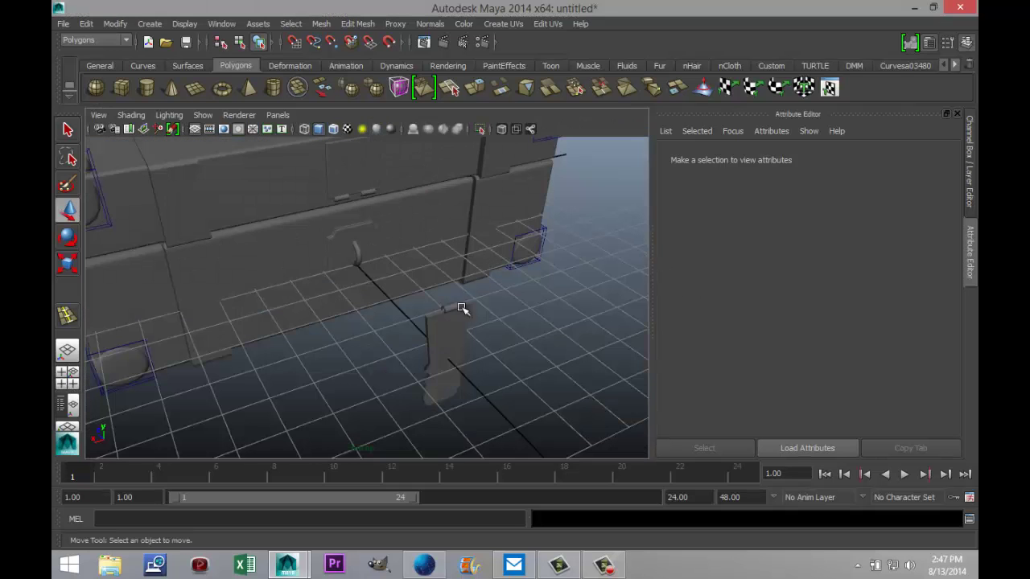
{"action": "left_click_drag", "start_coordinate": [410, 389], "coordinate": [375, 375], "text": "alt"}
{"action": "left_click", "coordinate": [398, 364]}
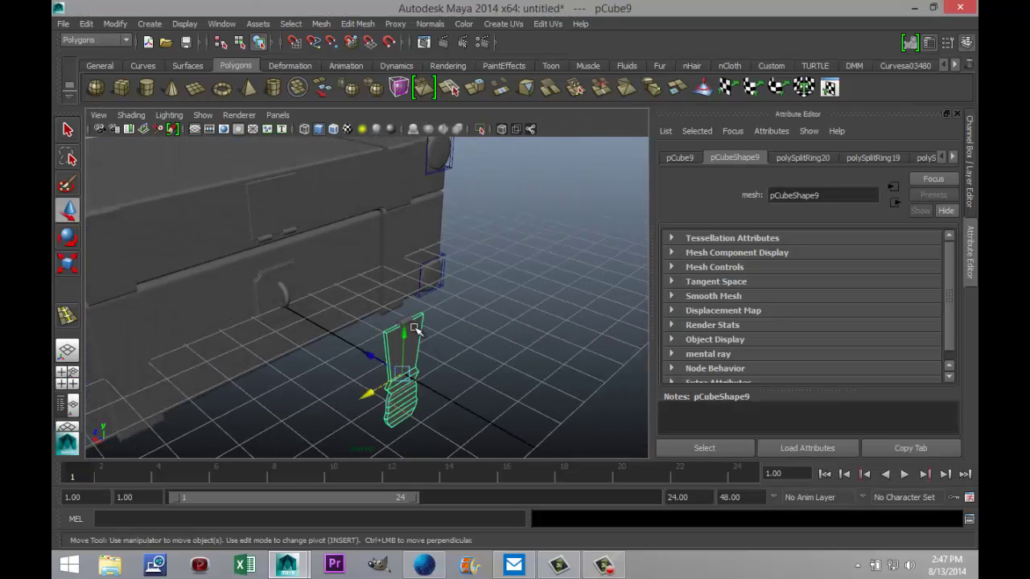
{"action": "left_click", "coordinate": [414, 327]}
{"action": "key", "text": "g"}
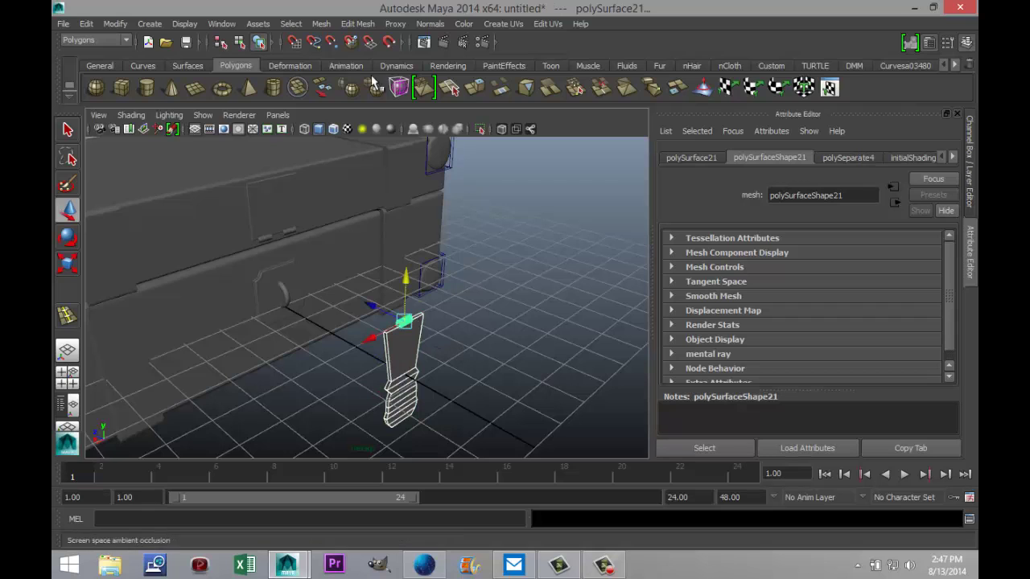
{"action": "left_click", "coordinate": [321, 23]}
{"action": "left_click", "coordinate": [342, 47]}
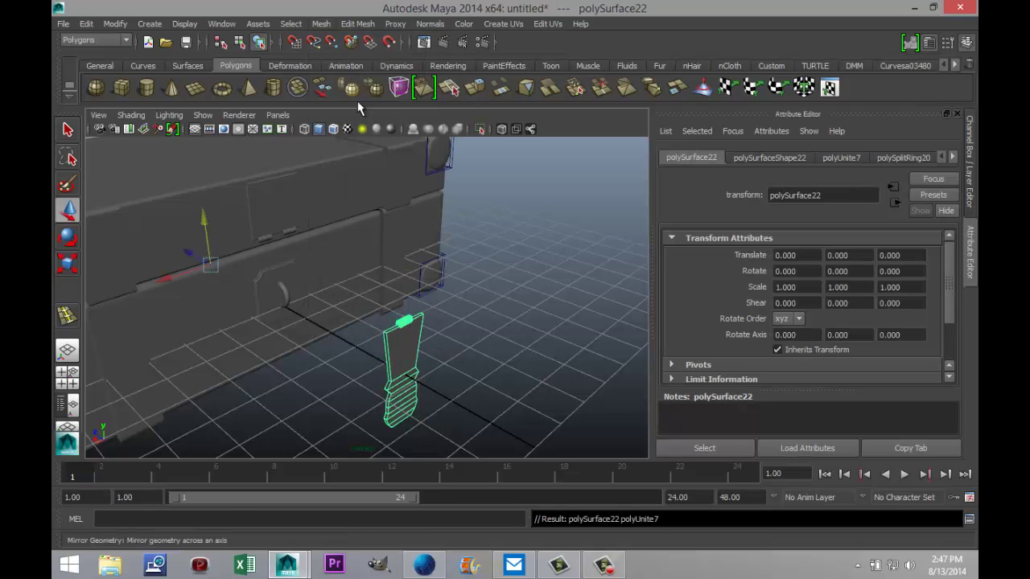
{"action": "left_click_drag", "start_coordinate": [194, 262], "coordinate": [140, 221]}
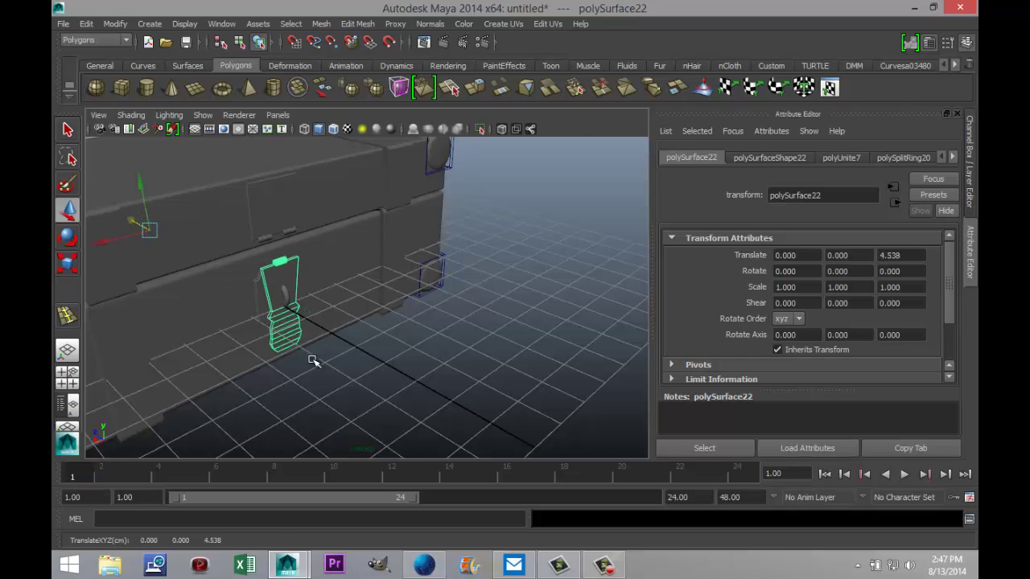
Raise the strap and align it with the chest's hinge and latch in the front view, at about -0.073 in X and 0.702 in Y.
{"action": "left_click_drag", "start_coordinate": [312, 361], "coordinate": [323, 139], "text": "alt"}
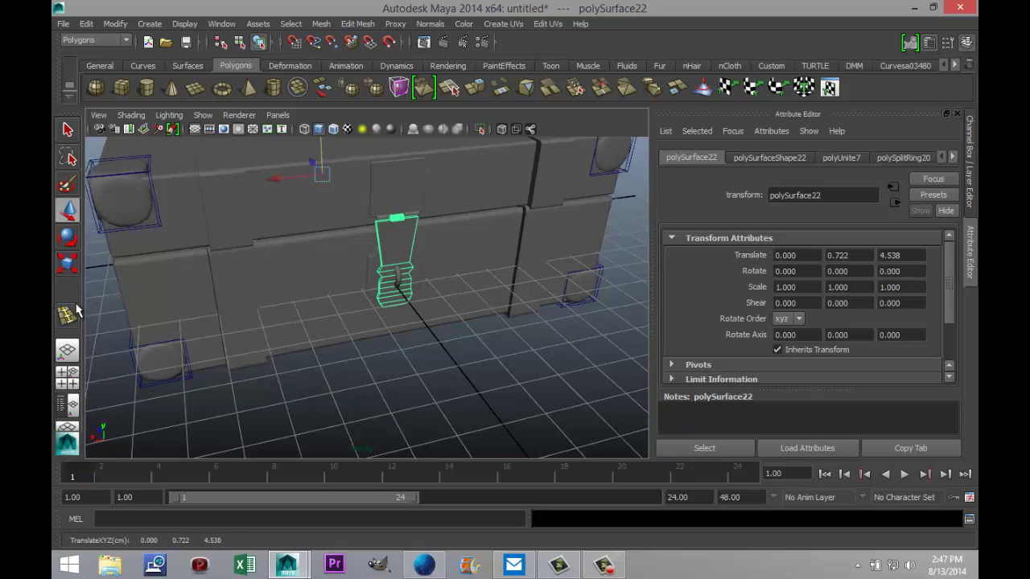
{"action": "left_click", "coordinate": [67, 373]}
{"action": "key", "text": "space"}
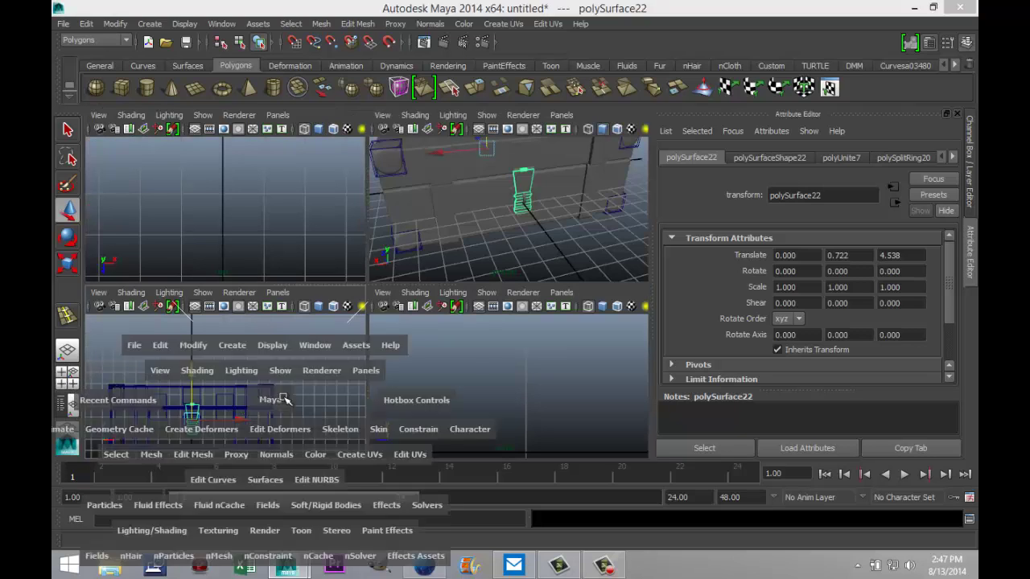
{"action": "key", "text": "f"}
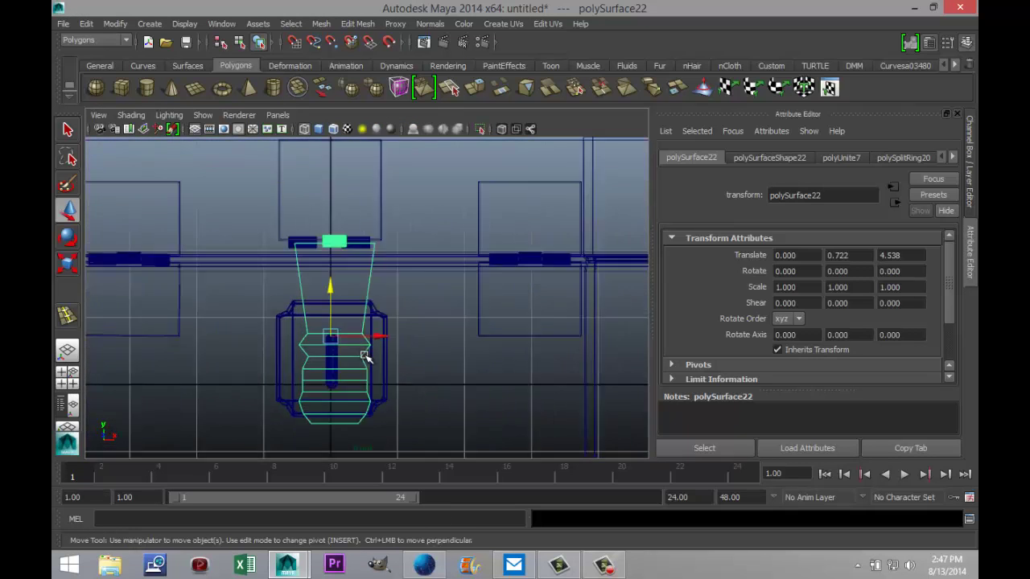
{"action": "left_click_drag", "start_coordinate": [358, 310], "coordinate": [351, 313]}
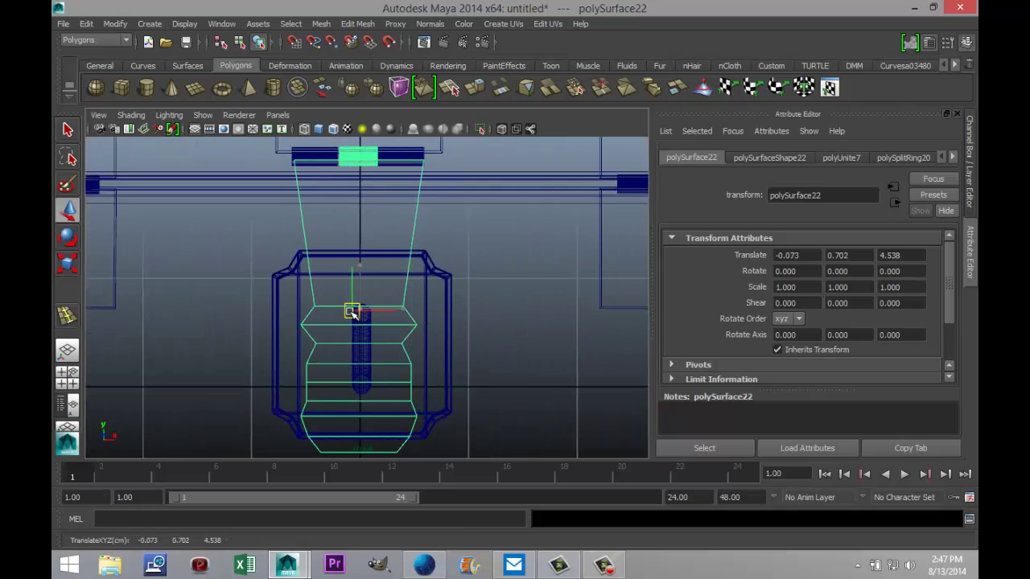
In the perspective view, center the strap's pivot and rotate it about 5.824 degrees around X so its hinge end tilts toward the chest.
{"action": "left_click", "coordinate": [77, 383]}
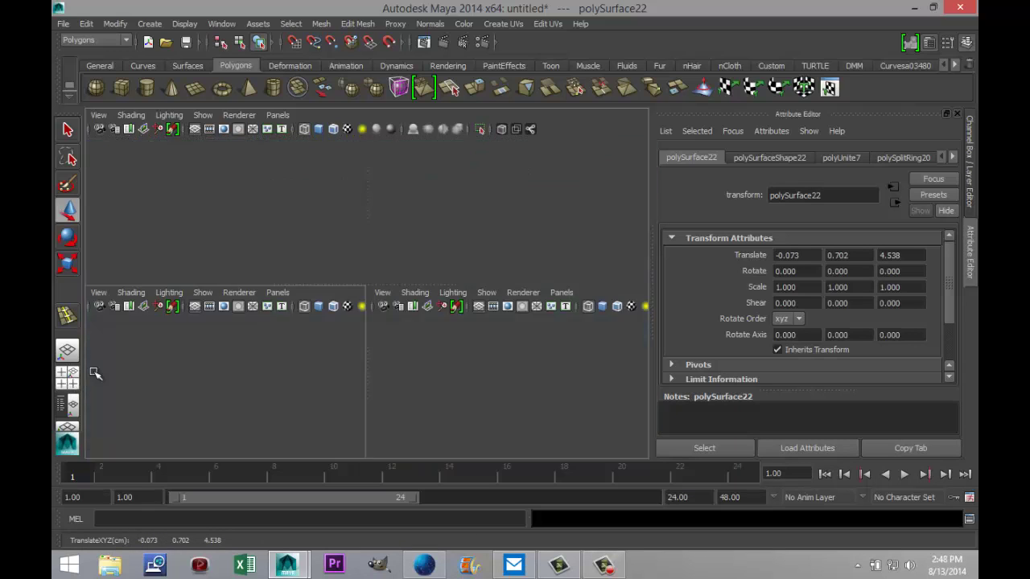
{"action": "key", "text": "space"}
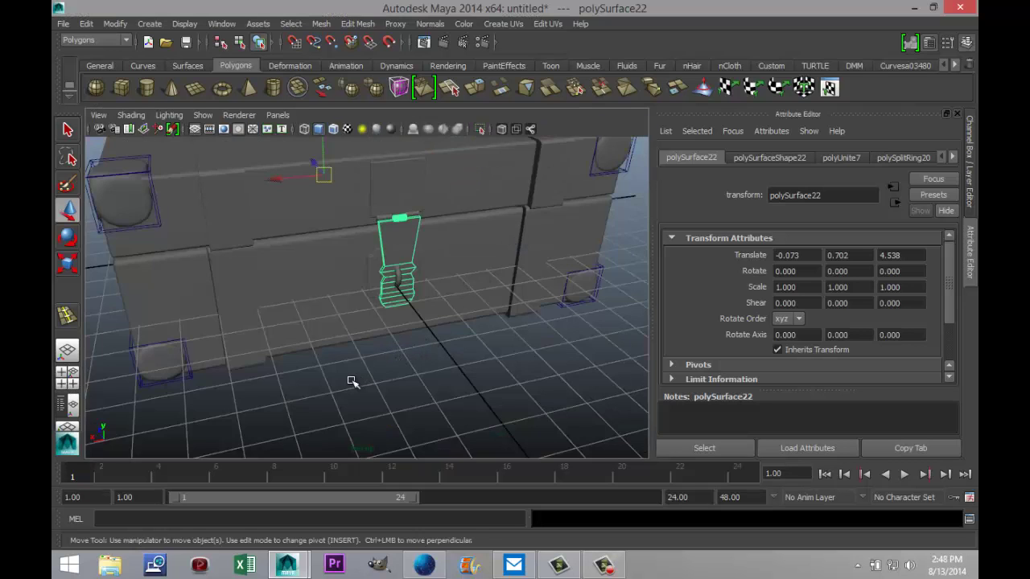
{"action": "left_click_drag", "start_coordinate": [351, 381], "coordinate": [528, 352], "text": "alt"}
{"action": "left_click", "coordinate": [395, 359]}
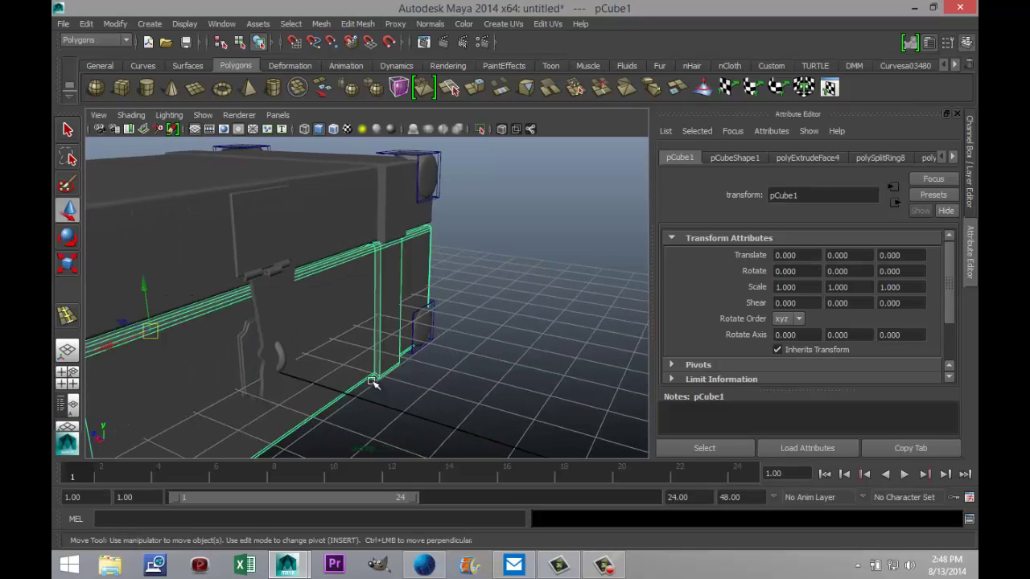
{"action": "left_click_drag", "start_coordinate": [372, 383], "coordinate": [365, 377], "text": "alt"}
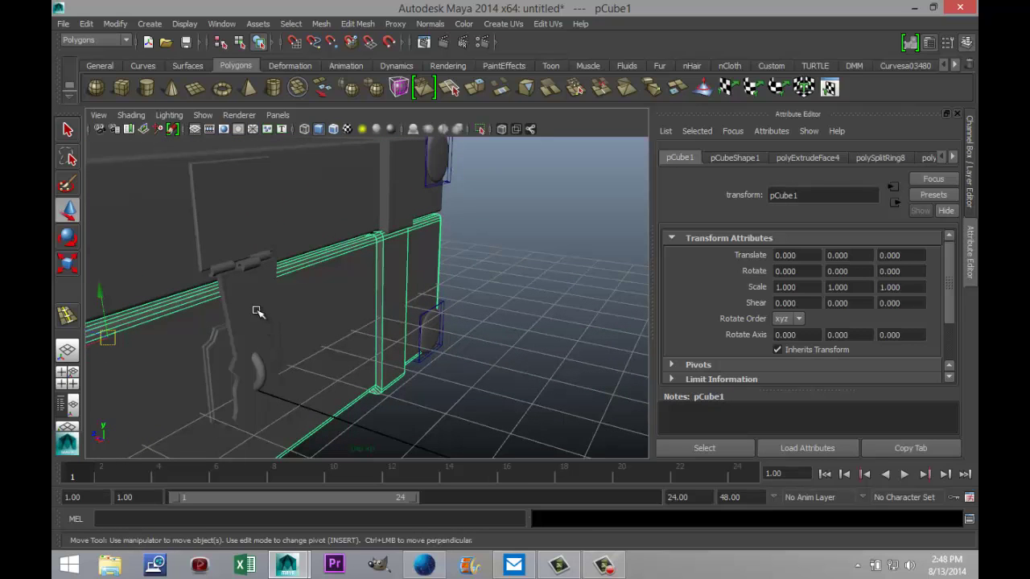
{"action": "left_click", "coordinate": [252, 355]}
{"action": "left_click_drag", "start_coordinate": [241, 345], "coordinate": [424, 391], "text": "alt"}
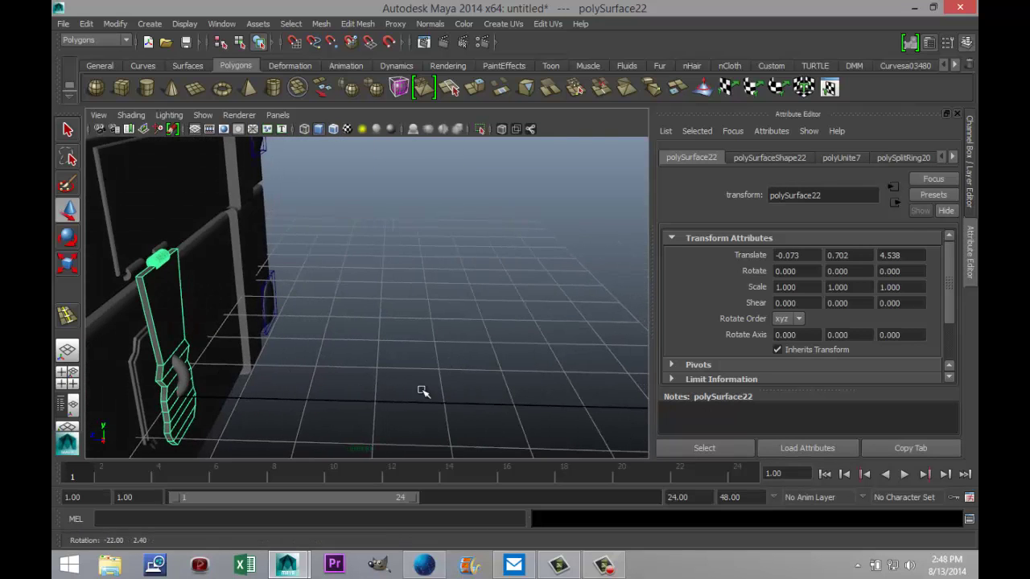
{"action": "key", "text": "e"}
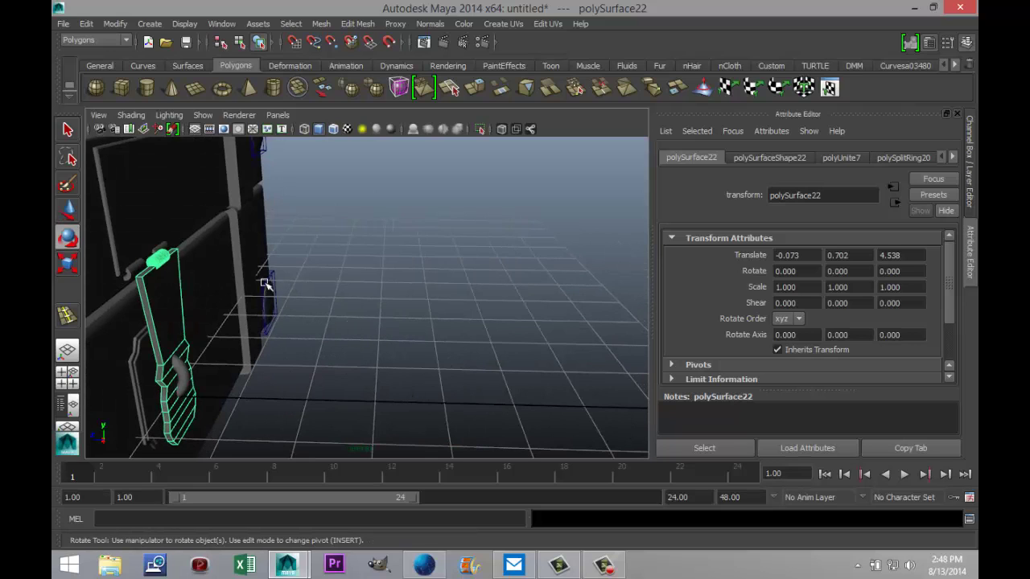
{"action": "left_click", "coordinate": [115, 24]}
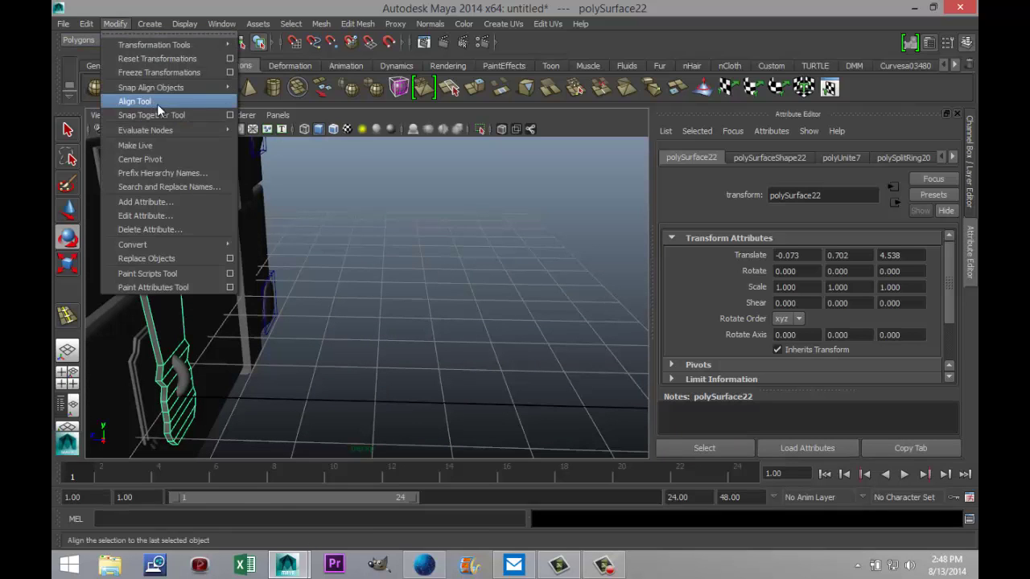
{"action": "left_click", "coordinate": [159, 159]}
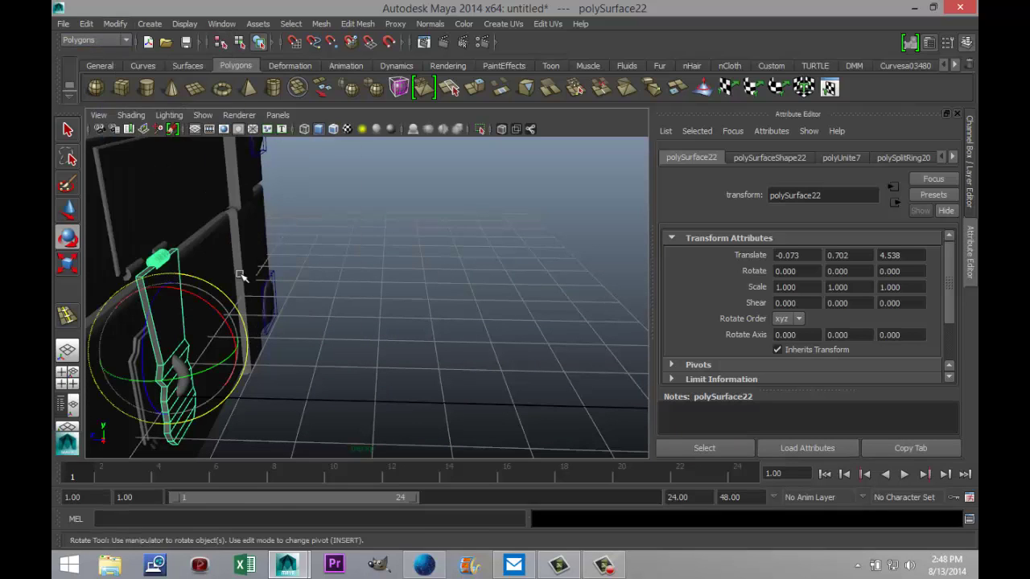
{"action": "left_click_drag", "start_coordinate": [217, 312], "coordinate": [211, 309]}
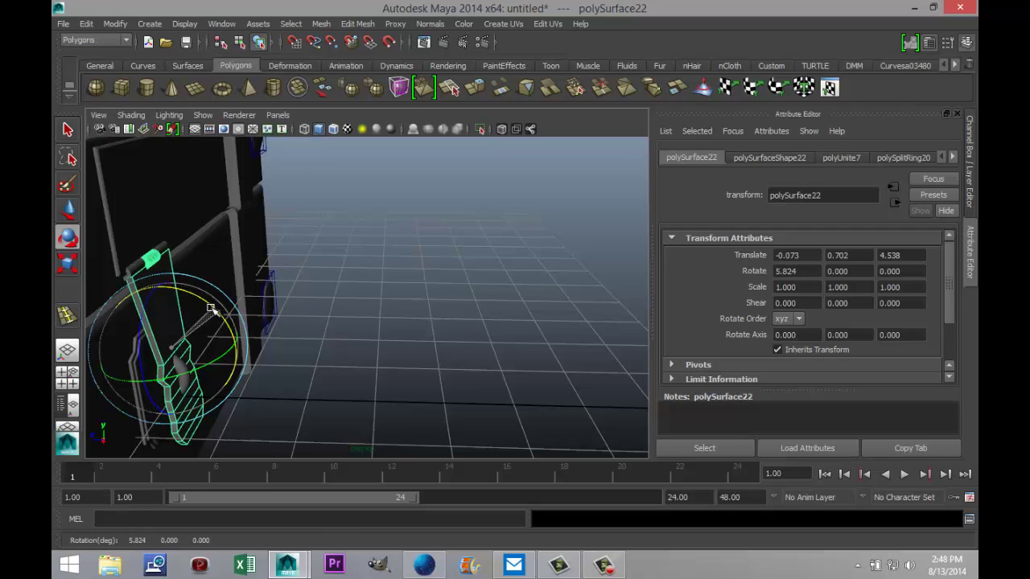
{"action": "left_click", "coordinate": [412, 363]}
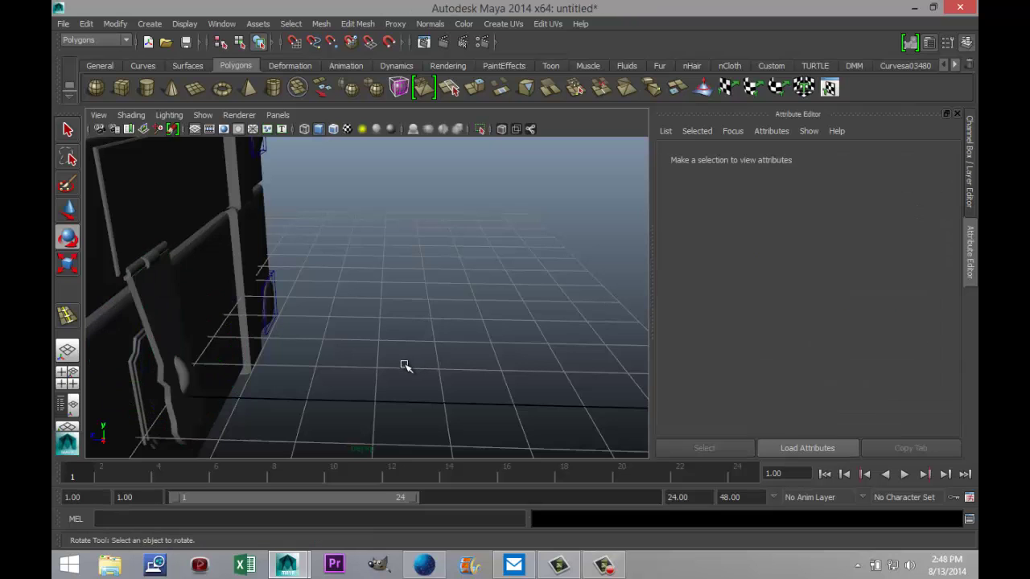
Examine the fitted strap and the whole chest from the front and at a distance.
{"action": "scroll", "coordinate": [407, 362], "scroll_direction": "down", "scroll_amount": 3}
{"action": "left_click_drag", "start_coordinate": [397, 349], "coordinate": [301, 346], "text": "alt"}
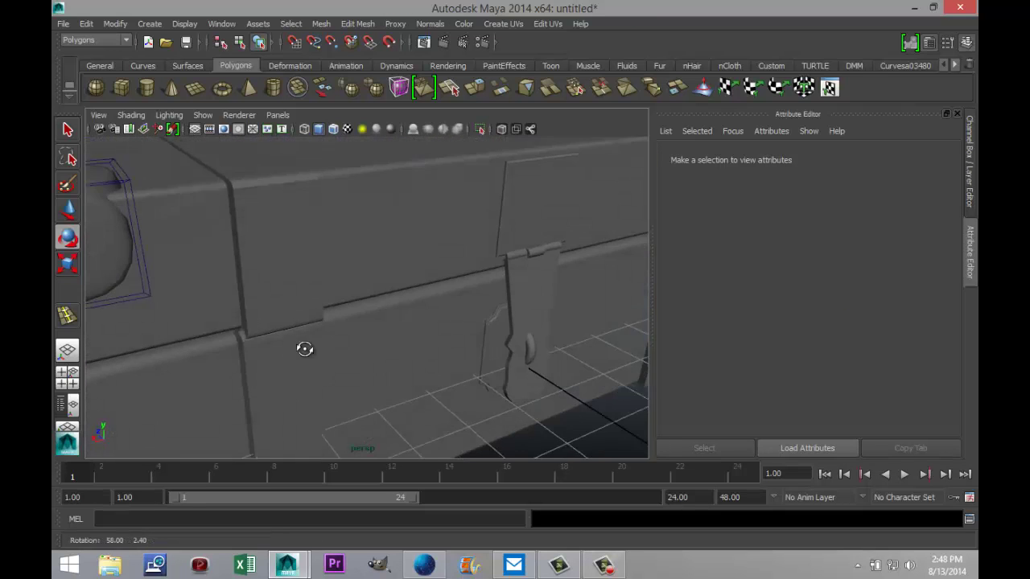
{"action": "scroll", "coordinate": [313, 348], "scroll_direction": "up", "scroll_amount": 1}
{"action": "scroll", "coordinate": [314, 347], "scroll_direction": "down", "scroll_amount": 5}
{"action": "scroll", "coordinate": [316, 348], "scroll_direction": "up", "scroll_amount": 3}
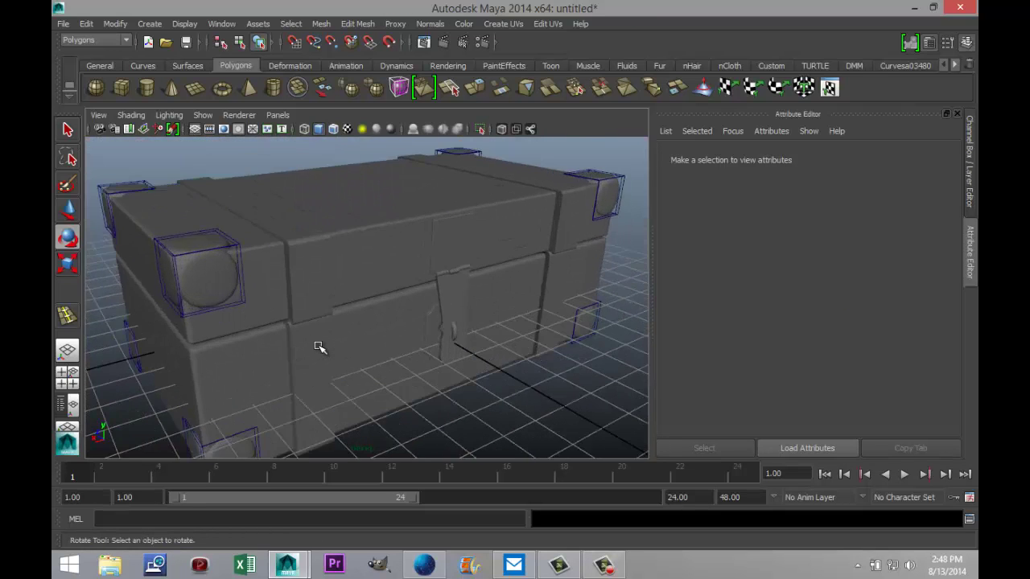
{"action": "scroll", "coordinate": [320, 348], "scroll_direction": "down", "scroll_amount": 5}
{"action": "scroll", "coordinate": [321, 348], "scroll_direction": "up", "scroll_amount": 2}
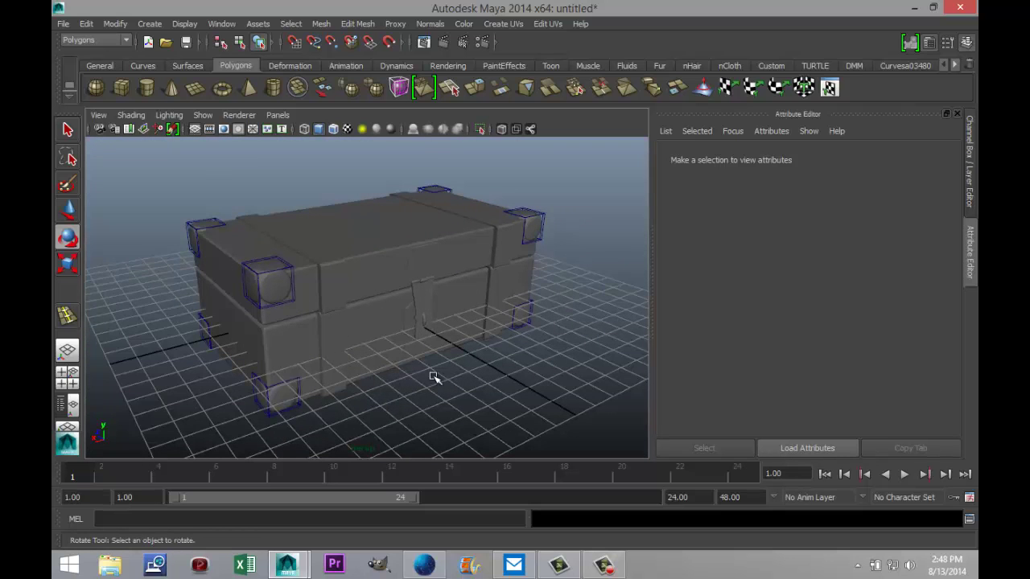
{"action": "scroll", "coordinate": [429, 375], "scroll_direction": "down", "scroll_amount": 2}
{"action": "scroll", "coordinate": [391, 368], "scroll_direction": "down", "scroll_amount": 1}
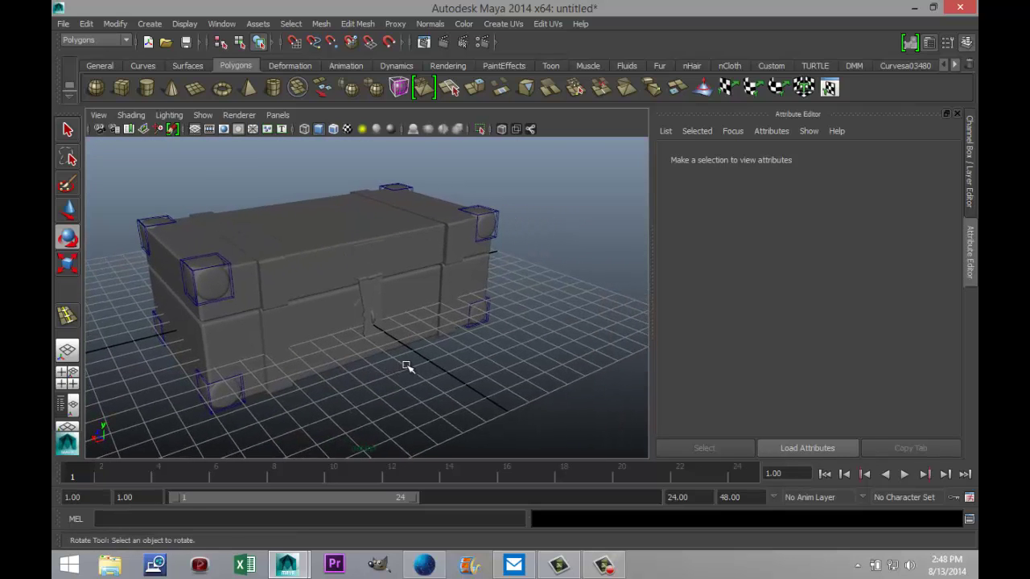
Combine all the chest parts into one mesh and raise it to about 7.558 in Y.
{"action": "scroll", "coordinate": [403, 350], "scroll_direction": "down", "scroll_amount": 4}
{"action": "left_click_drag", "start_coordinate": [491, 231], "coordinate": [183, 372]}
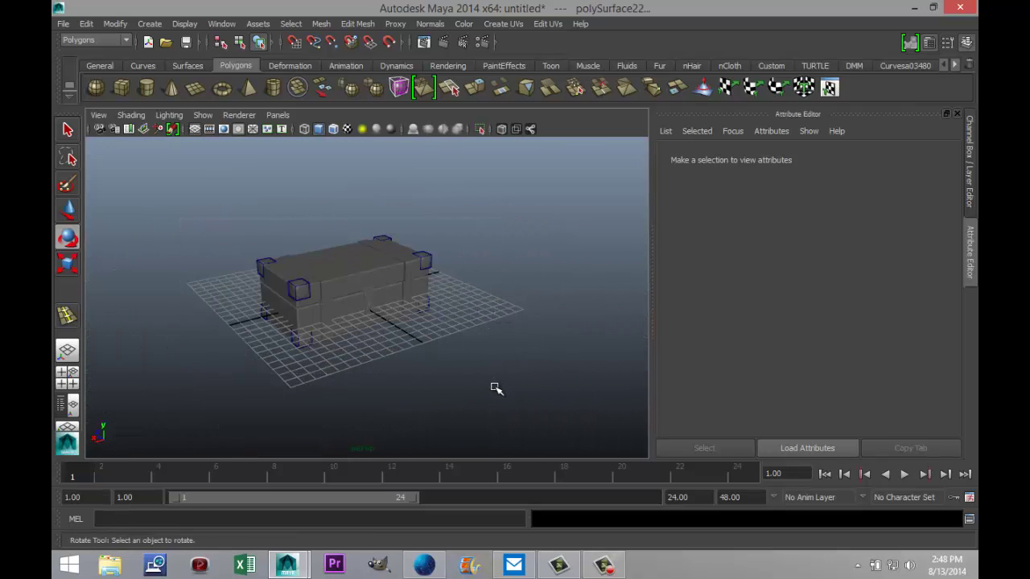
{"action": "left_click", "coordinate": [321, 23]}
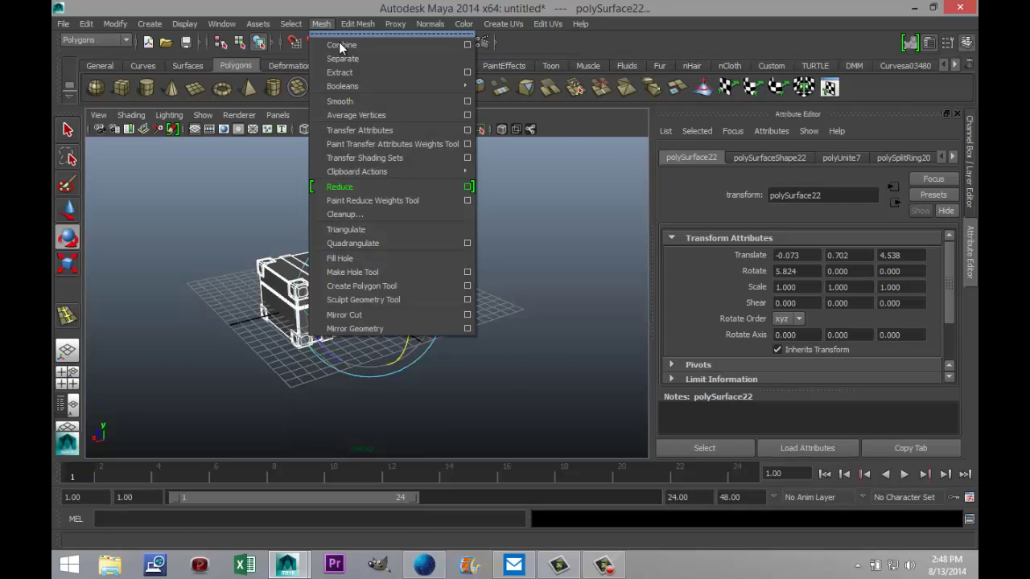
{"action": "left_click", "coordinate": [347, 45]}
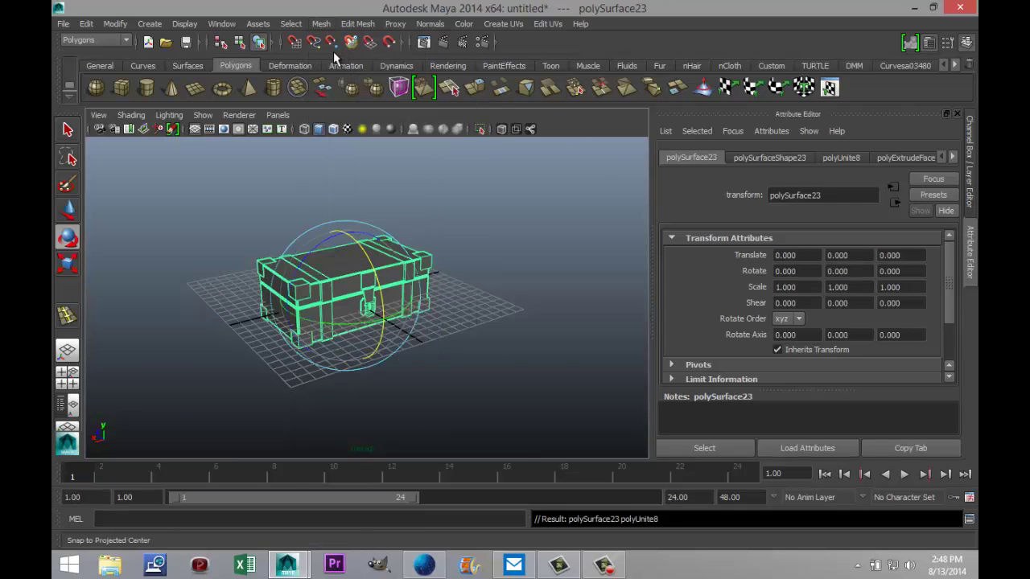
{"action": "left_click", "coordinate": [79, 379]}
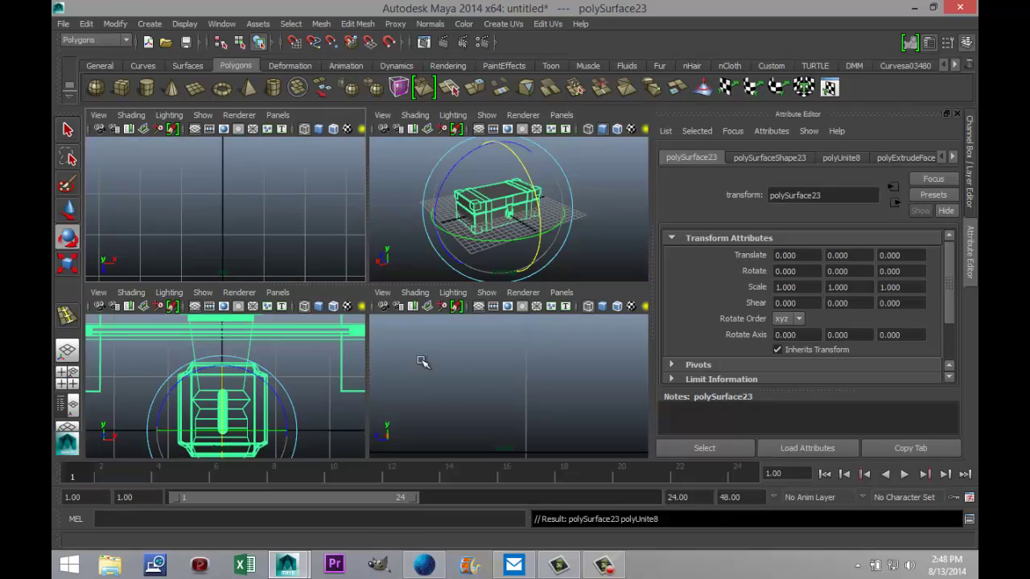
{"action": "key", "text": "w"}
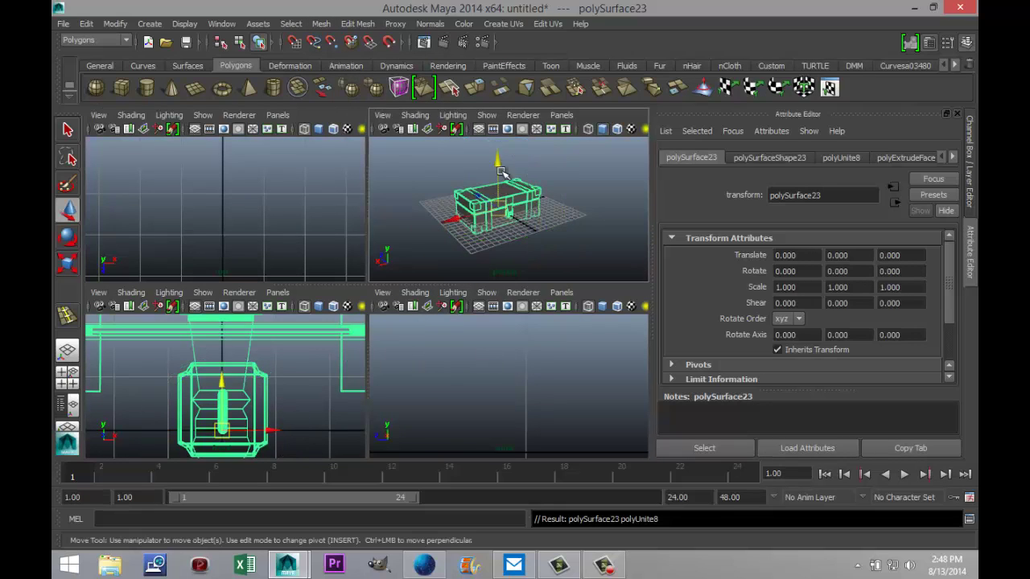
{"action": "left_click_drag", "start_coordinate": [494, 173], "coordinate": [492, 135]}
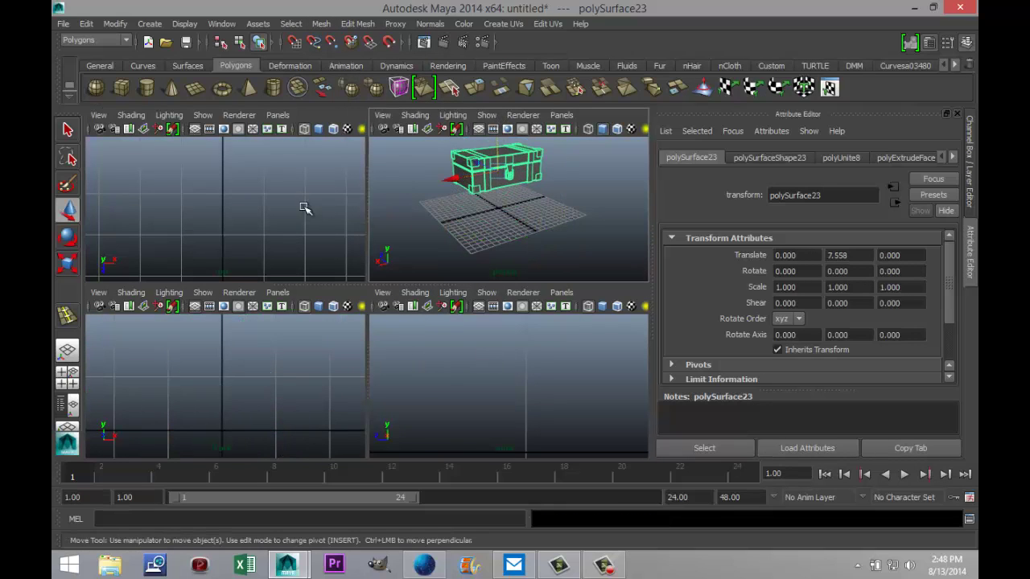
Create a polygon plane beneath the raised chest and scale it up uniformly into a large ground surface.
{"action": "left_click", "coordinate": [194, 87]}
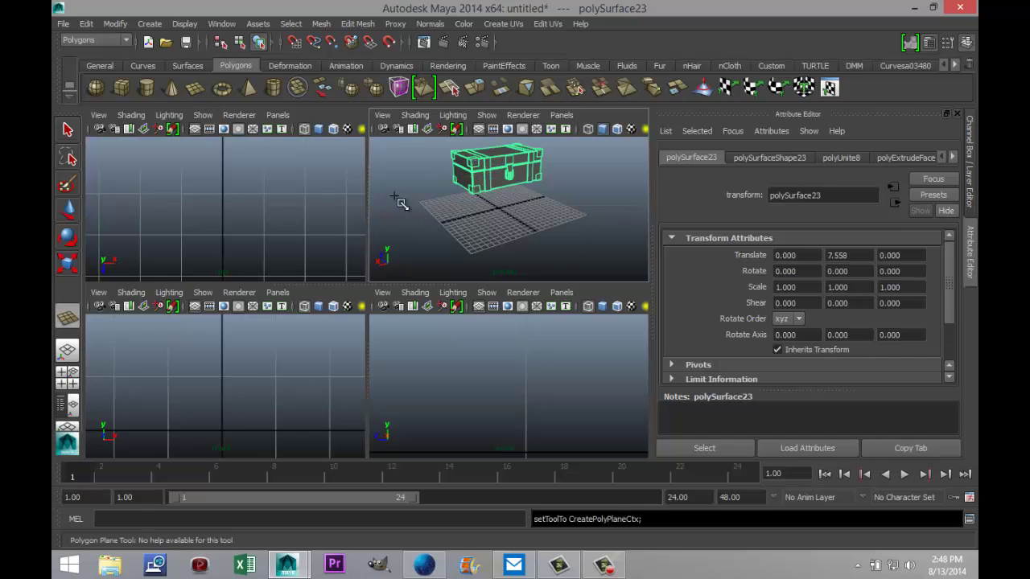
{"action": "left_click_drag", "start_coordinate": [396, 198], "coordinate": [648, 261]}
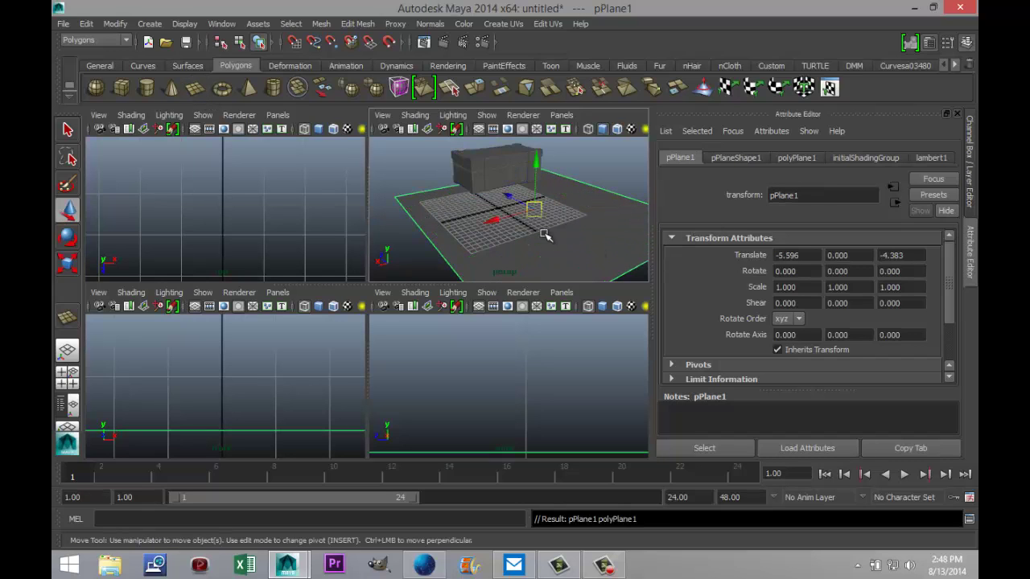
{"action": "key", "text": "space"}
{"action": "scroll", "coordinate": [483, 338], "scroll_direction": "down", "scroll_amount": 3}
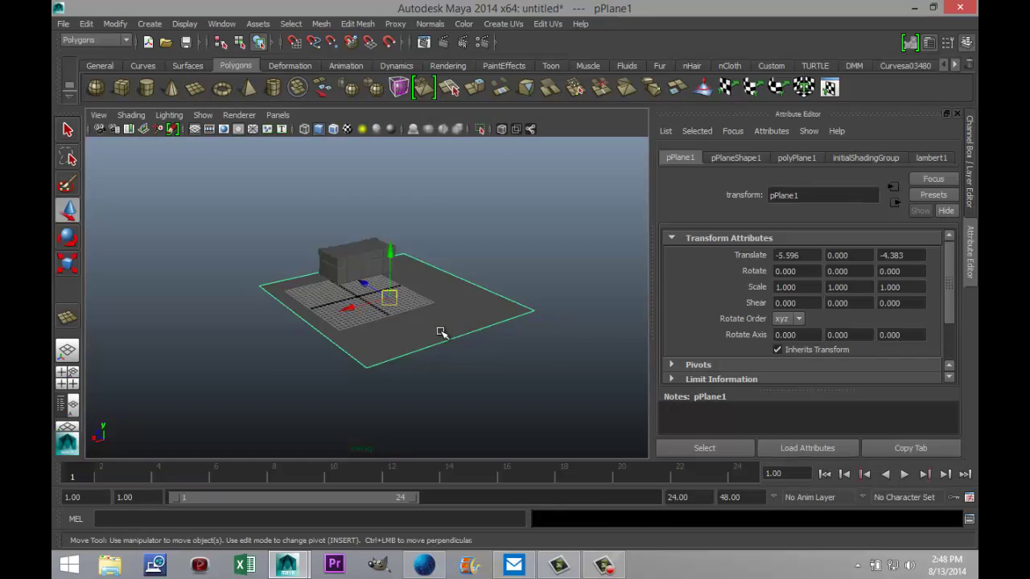
{"action": "key", "text": "r"}
{"action": "left_click_drag", "start_coordinate": [392, 300], "coordinate": [608, 304]}
In the side view, lower the combined chest onto the ground plane, to about 2.067 in Y.
{"action": "left_click", "coordinate": [371, 264]}
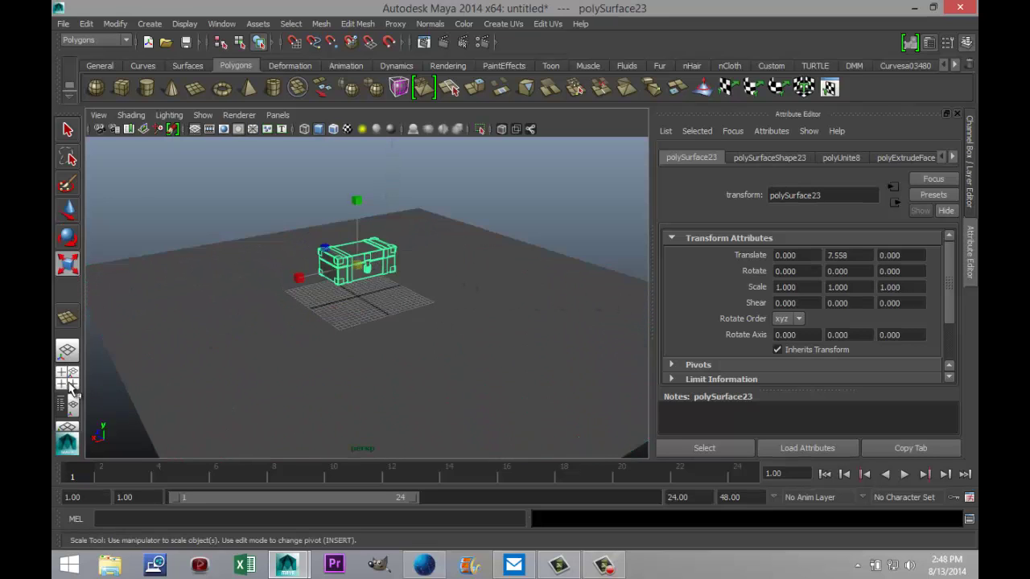
{"action": "key", "text": "space"}
{"action": "key", "text": "space"}
{"action": "right_click_drag", "start_coordinate": [487, 373], "coordinate": [428, 354], "text": "alt"}
{"action": "key", "text": "w"}
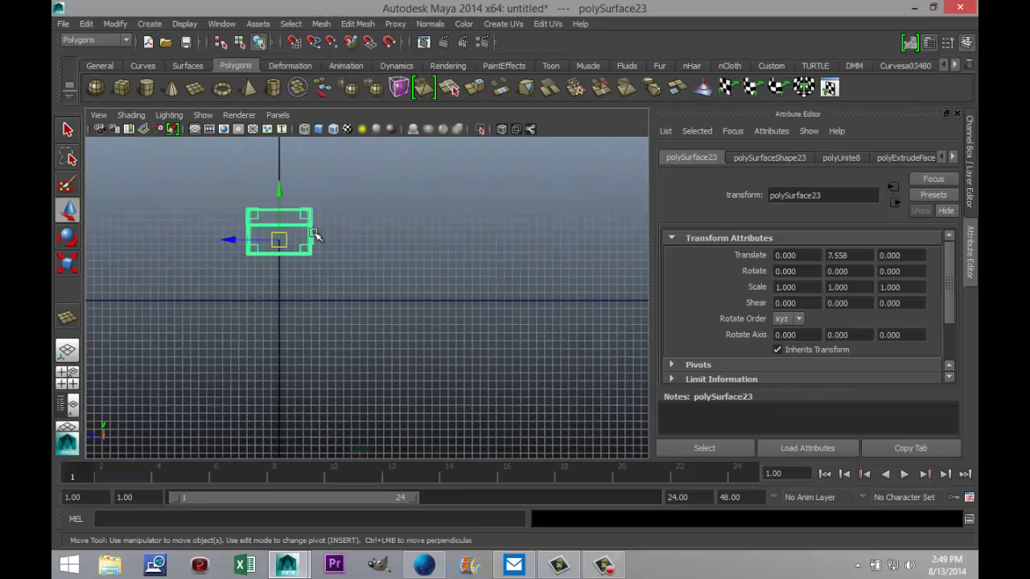
{"action": "left_click_drag", "start_coordinate": [279, 193], "coordinate": [289, 232]}
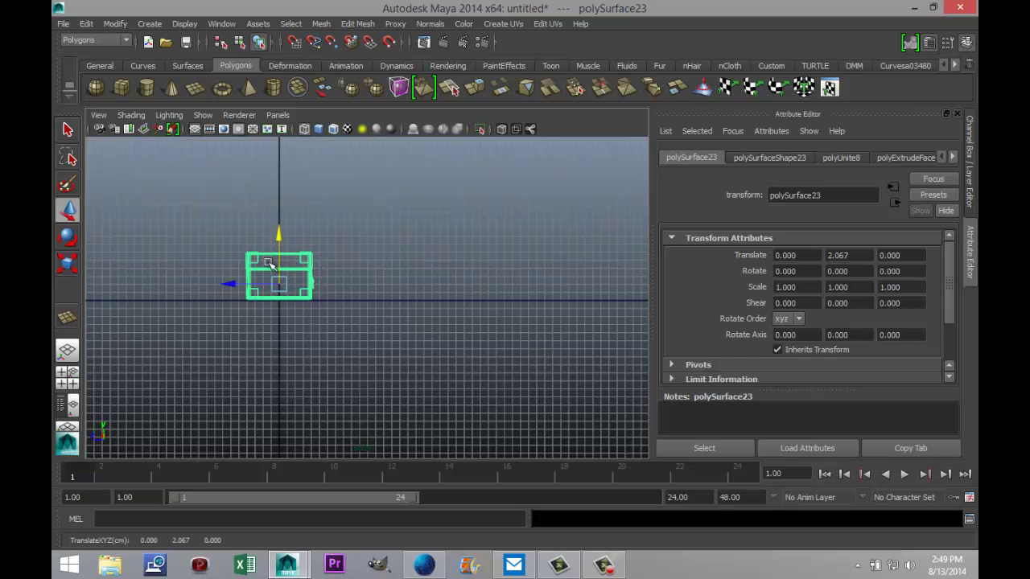
{"action": "key", "text": "space"}
{"action": "key", "text": "space"}
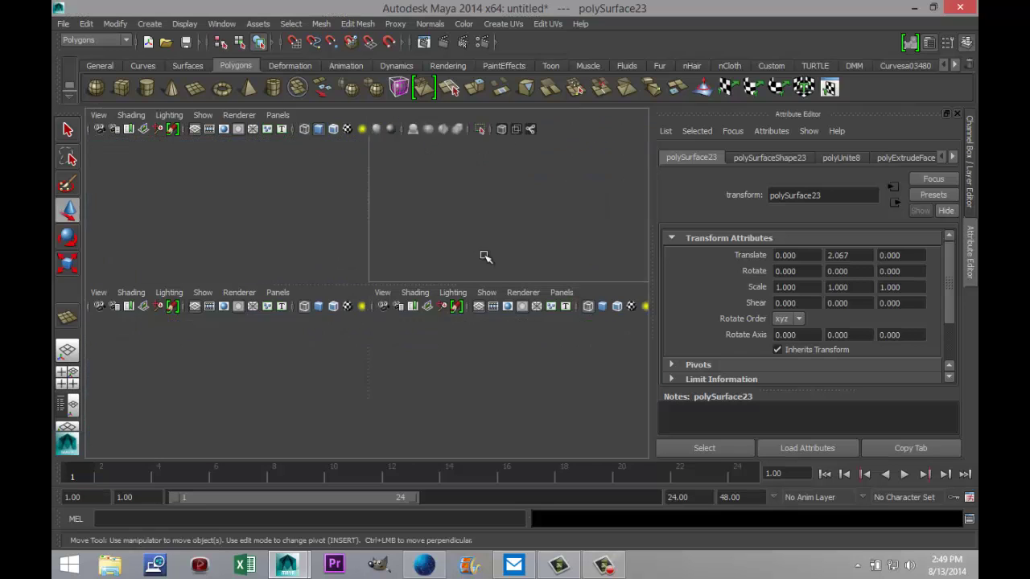
Frame the chest in the perspective view and separate the combined mesh back into its individual parts.
{"action": "key", "text": "f"}
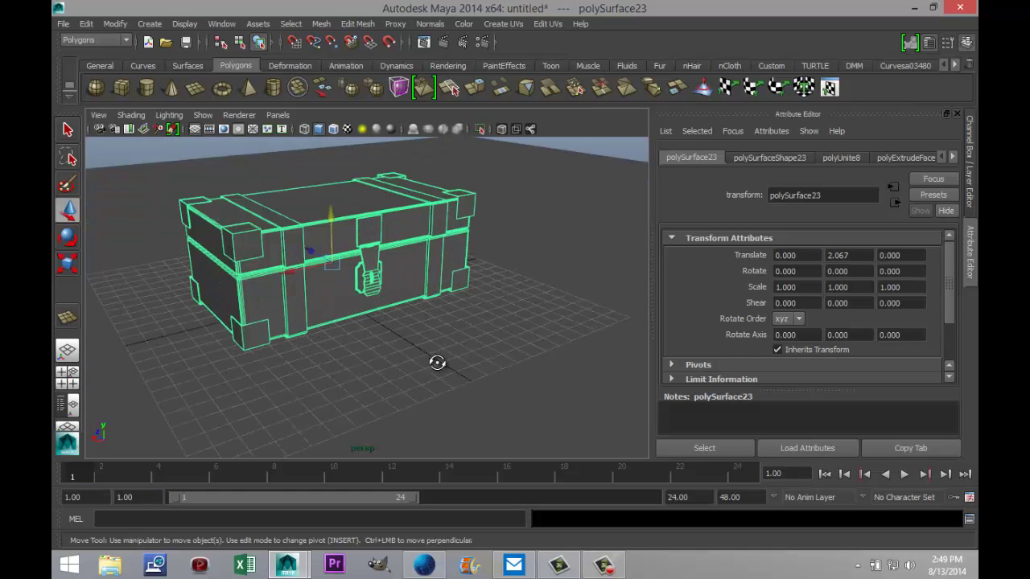
{"action": "left_click_drag", "start_coordinate": [437, 362], "coordinate": [471, 372], "text": "alt"}
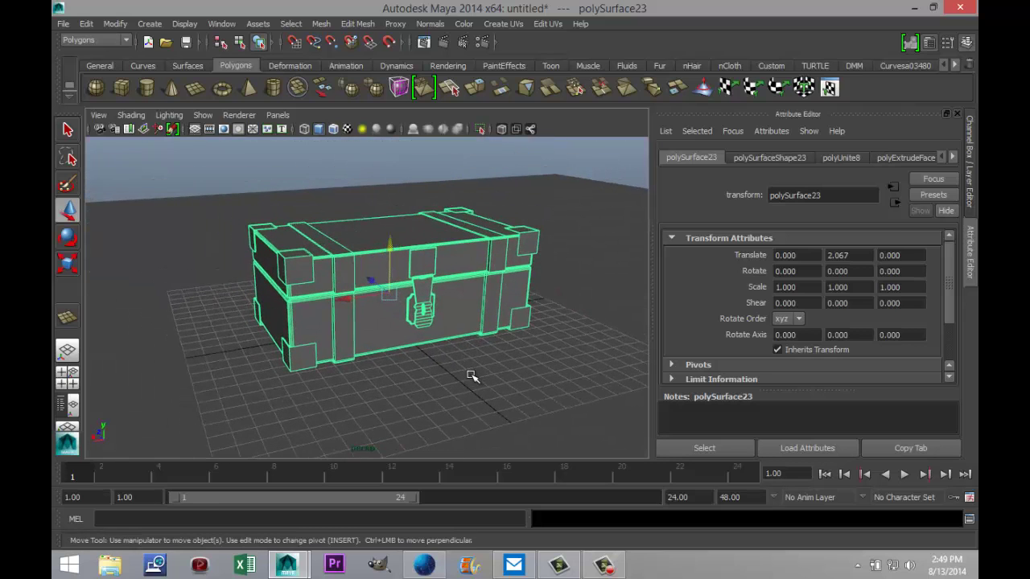
{"action": "left_click", "coordinate": [228, 366]}
{"action": "left_click", "coordinate": [302, 268]}
{"action": "scroll", "coordinate": [273, 344], "scroll_direction": "up", "scroll_amount": 3}
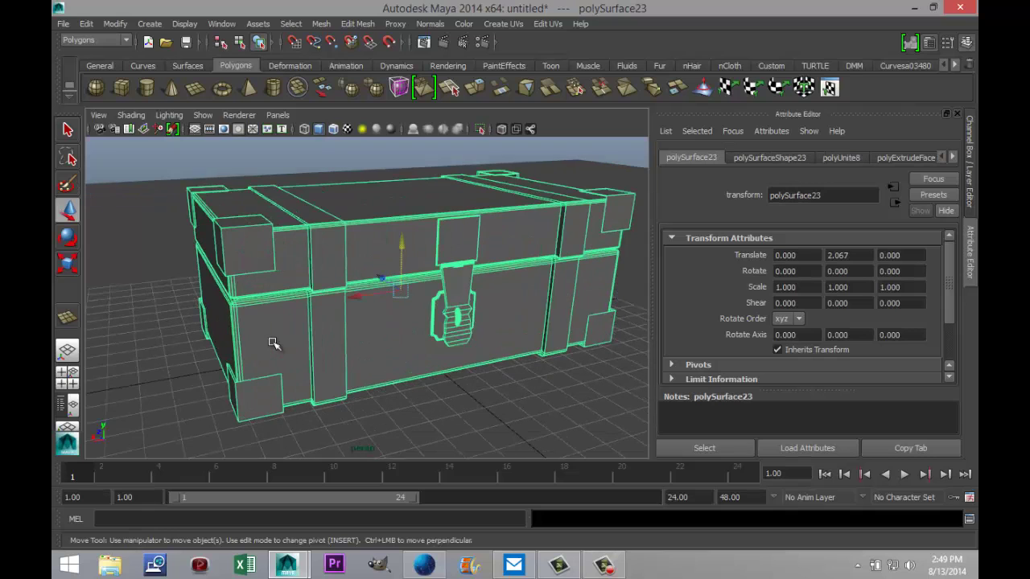
{"action": "left_click", "coordinate": [171, 364]}
{"action": "left_click", "coordinate": [241, 256]}
{"action": "left_click", "coordinate": [321, 23]}
{"action": "left_click", "coordinate": [342, 62]}
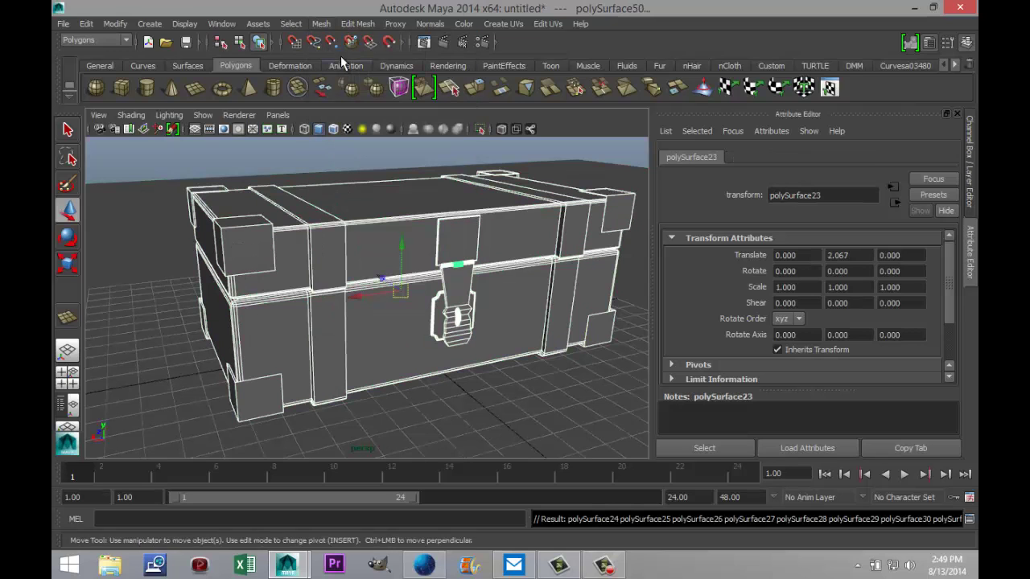
Select all eight corner guards of the chest and display them in smooth preview with their cages, leaving out the chest body.
{"action": "left_click", "coordinate": [242, 250]}
{"action": "left_click", "coordinate": [258, 397], "text": "shift"}
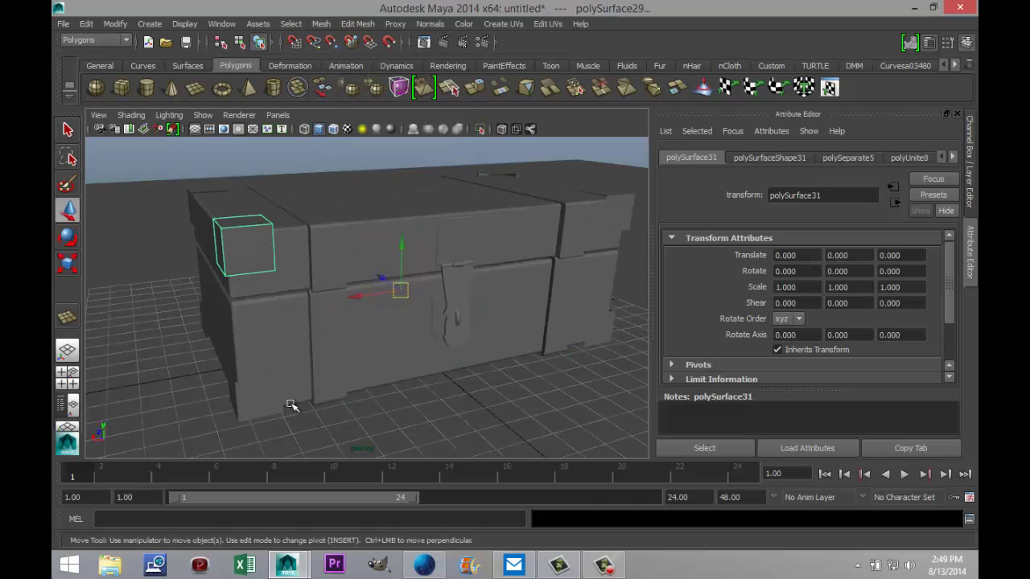
{"action": "left_click", "coordinate": [621, 228], "text": "shift"}
{"action": "left_click", "coordinate": [606, 337], "text": "shift"}
{"action": "left_click_drag", "start_coordinate": [298, 391], "coordinate": [253, 354], "text": "alt"}
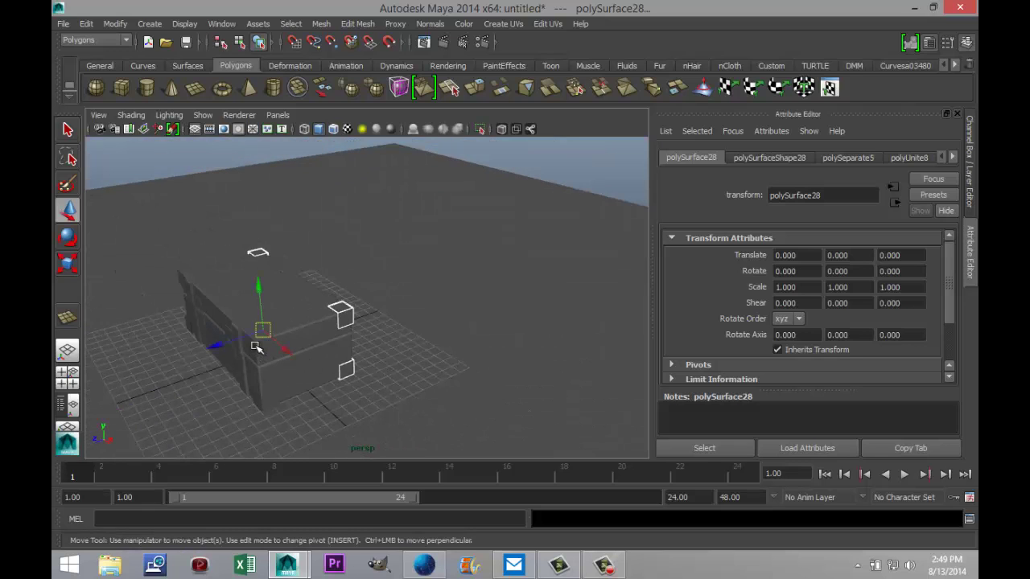
{"action": "left_click", "coordinate": [256, 347], "text": "shift"}
{"action": "left_click", "coordinate": [265, 401], "text": "shift"}
{"action": "left_click", "coordinate": [198, 293], "text": "shift"}
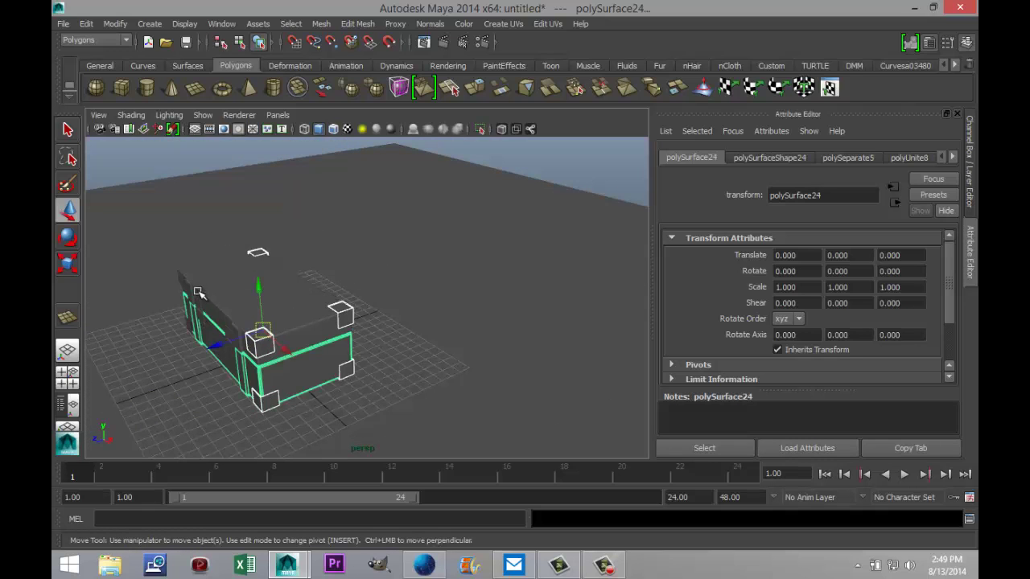
{"action": "key", "text": "ctrl+z"}
{"action": "left_click_drag", "start_coordinate": [161, 352], "coordinate": [296, 359], "text": "alt"}
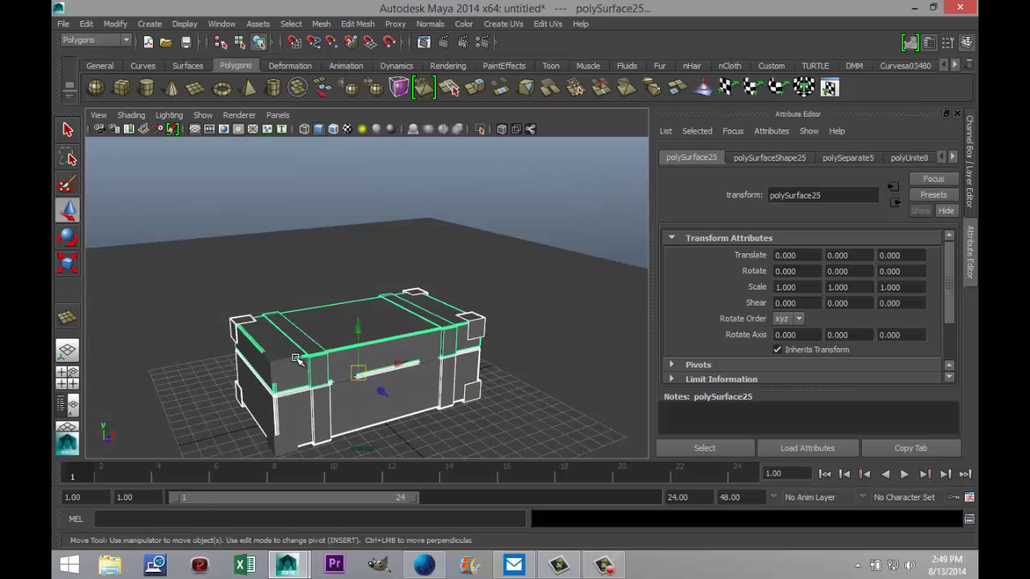
{"action": "left_click", "coordinate": [280, 369], "text": "shift"}
{"action": "left_click", "coordinate": [282, 441], "text": "shift"}
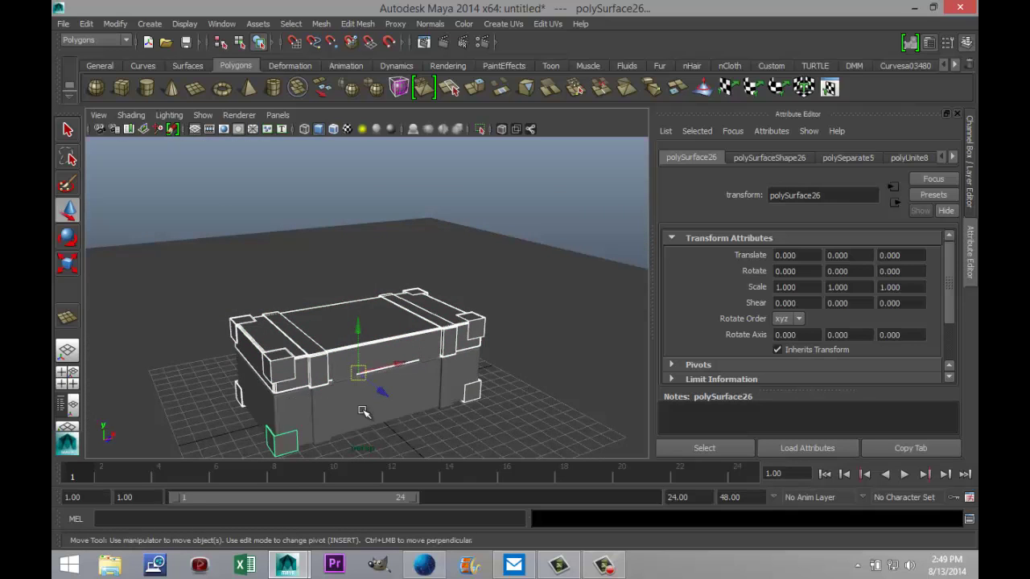
{"action": "left_click", "coordinate": [398, 345], "text": "shift"}
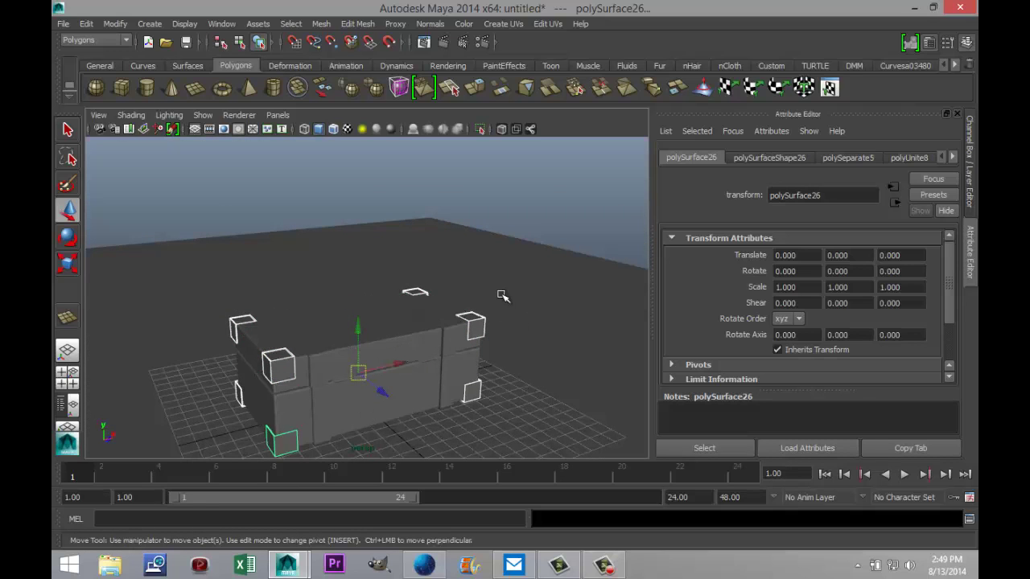
{"action": "key", "text": "2"}
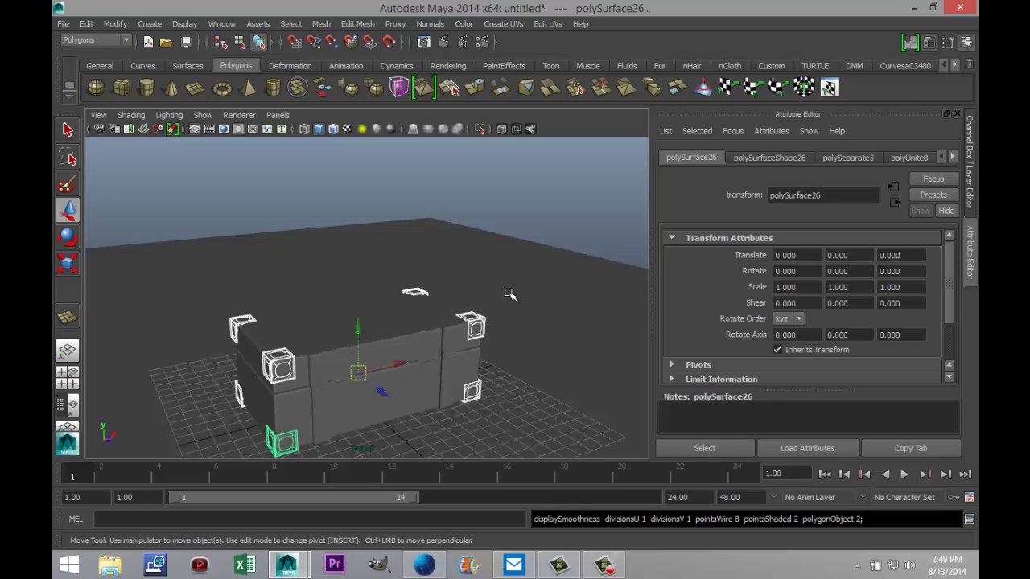
{"action": "left_click", "coordinate": [524, 285], "text": "shift"}
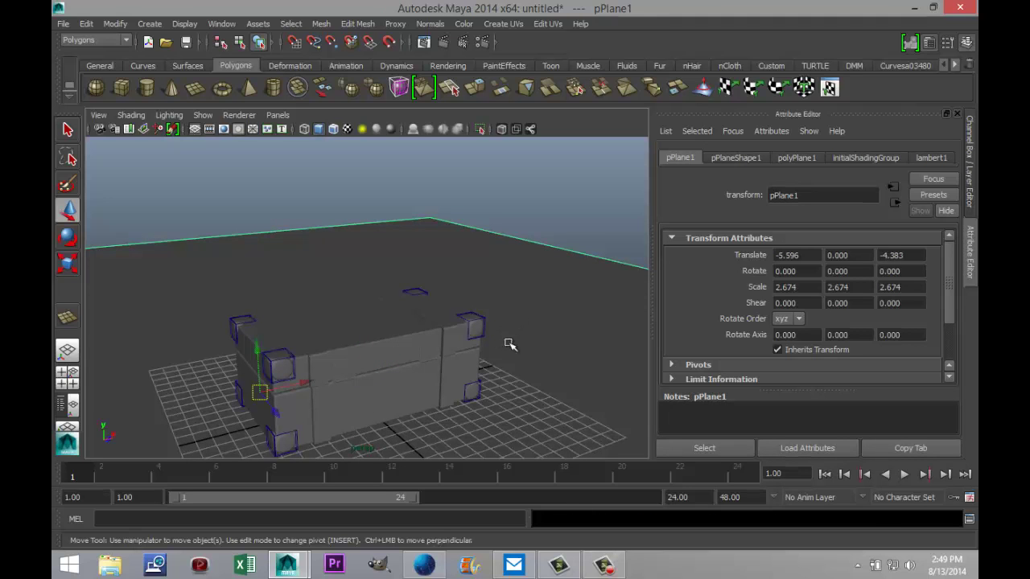
Assign a new Phong E material to the chest's lid and base.
{"action": "left_click_drag", "start_coordinate": [510, 344], "coordinate": [490, 292], "text": "alt"}
{"action": "scroll", "coordinate": [367, 348], "scroll_direction": "up", "scroll_amount": 3}
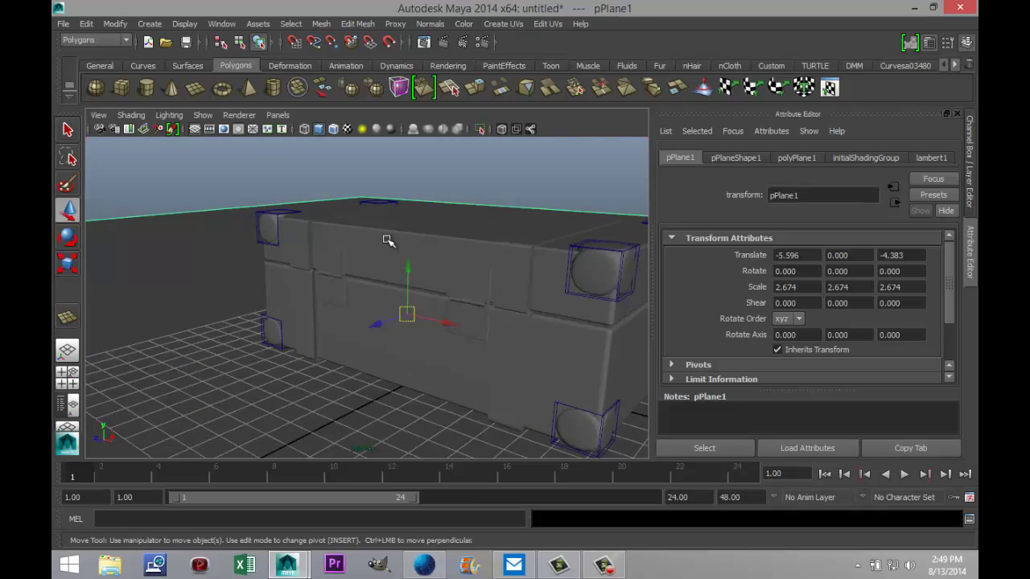
{"action": "left_click", "coordinate": [387, 285]}
{"action": "left_click", "coordinate": [391, 340]}
{"action": "right_click", "coordinate": [390, 341]}
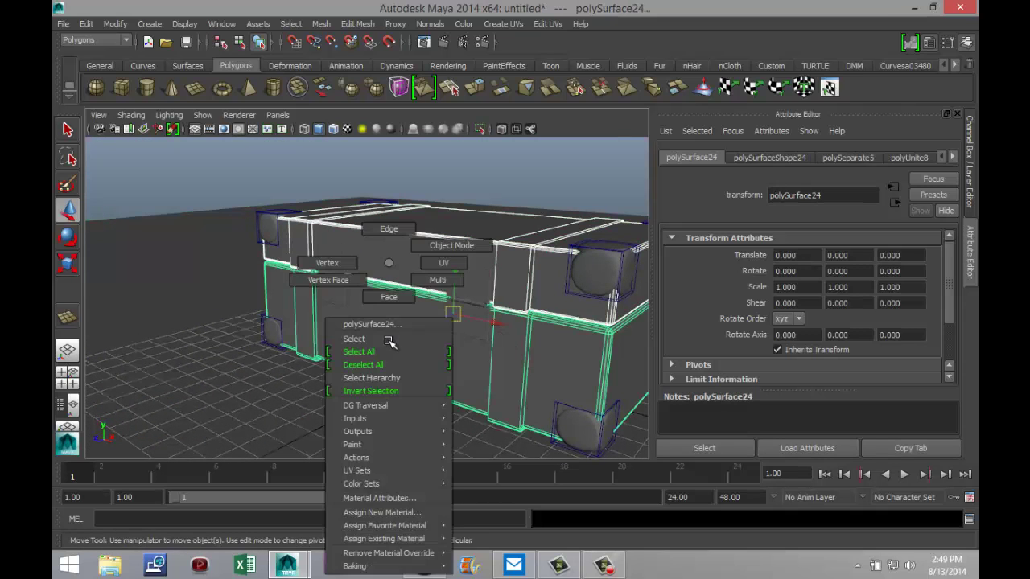
{"action": "left_click", "coordinate": [419, 513]}
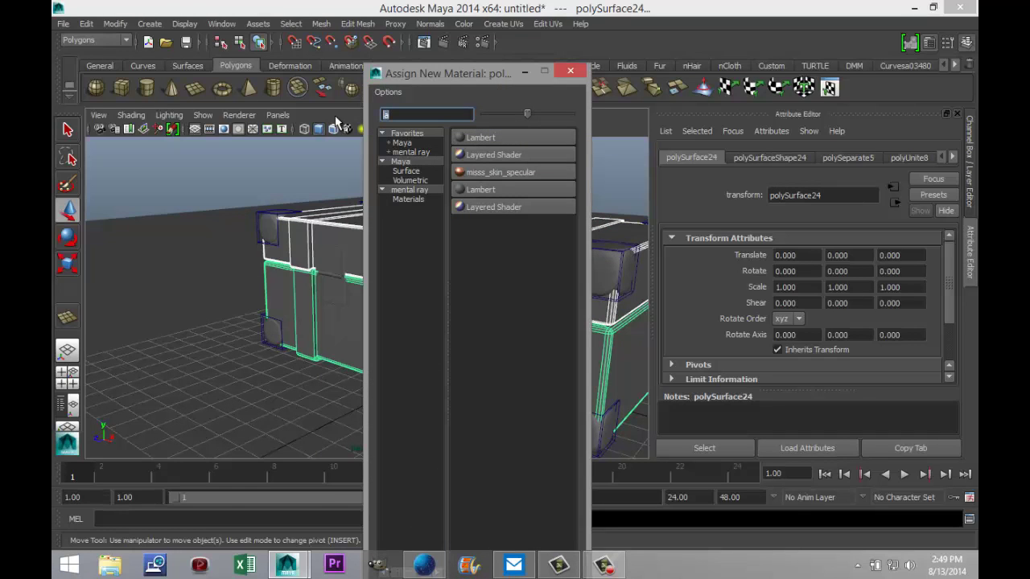
{"action": "type", "text": "ph"}
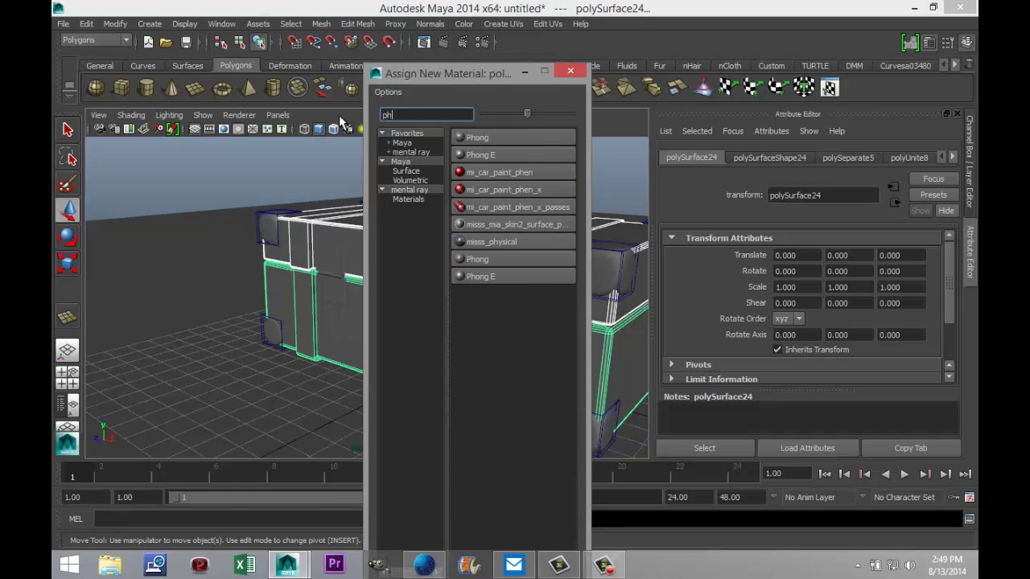
{"action": "left_click", "coordinate": [509, 155]}
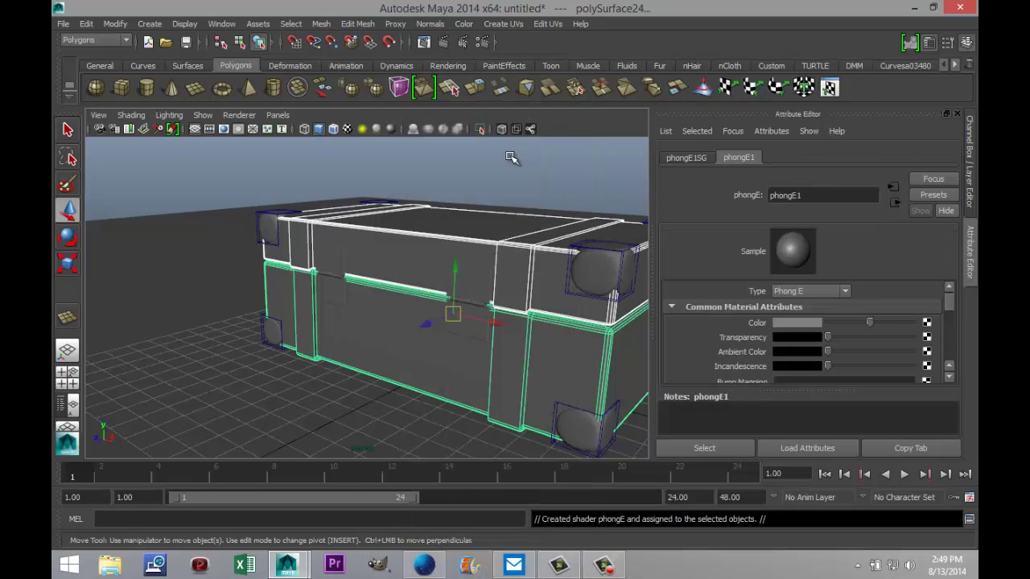
Set the Phong E material's color to black and deselect the chest body.
{"action": "left_click", "coordinate": [814, 325]}
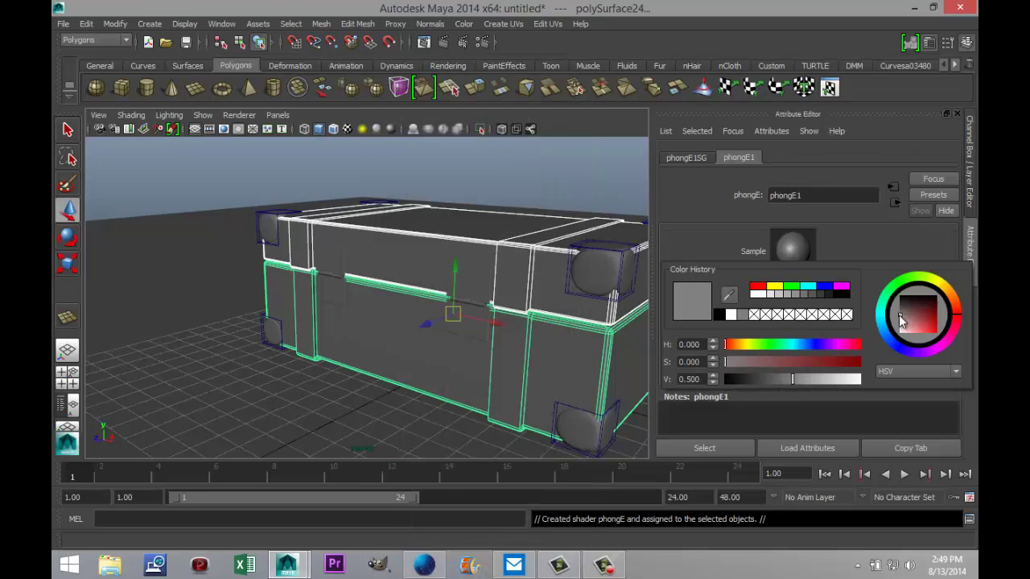
{"action": "left_click", "coordinate": [846, 293]}
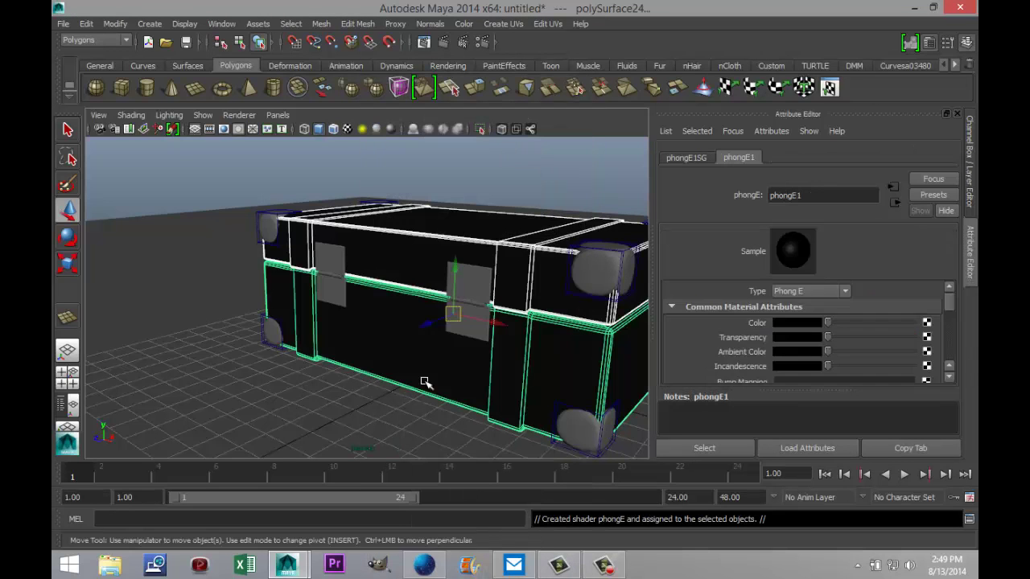
{"action": "left_click", "coordinate": [278, 405]}
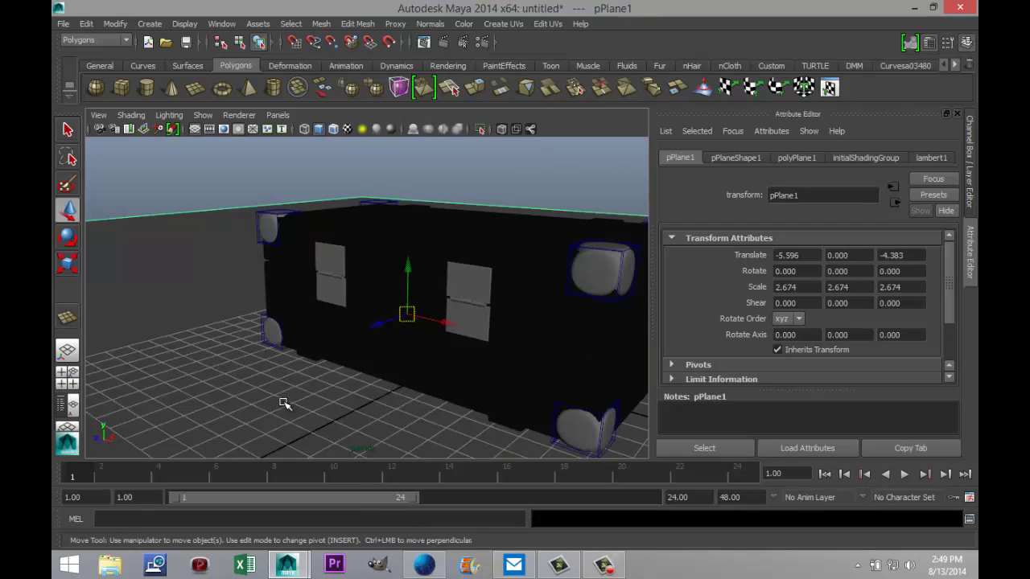
Select the eight corner guards around the black chest body.
{"action": "left_click", "coordinate": [268, 228]}
{"action": "left_click", "coordinate": [269, 336]}
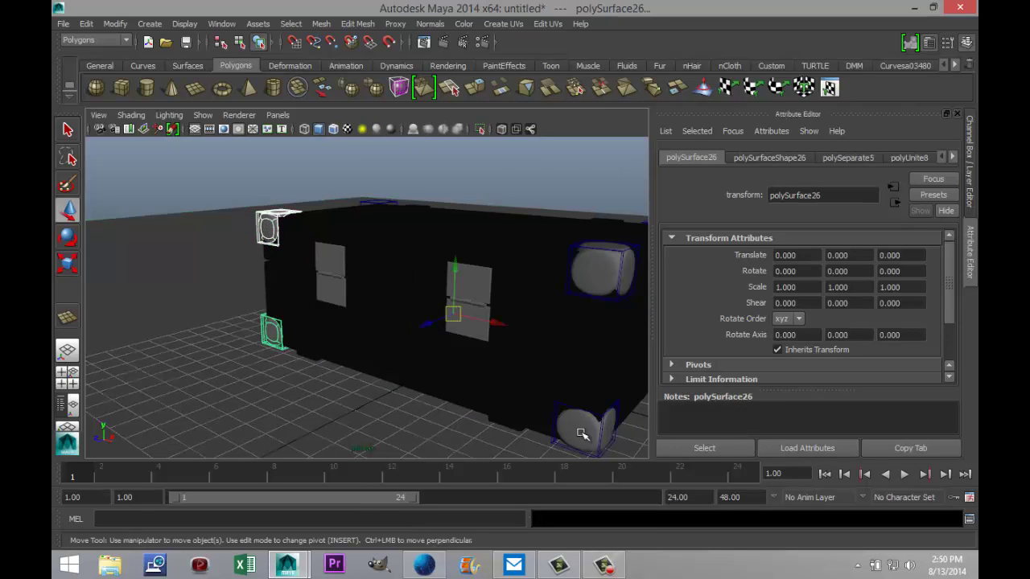
{"action": "left_click", "coordinate": [585, 429], "text": "shift"}
{"action": "left_click", "coordinate": [595, 278], "text": "shift"}
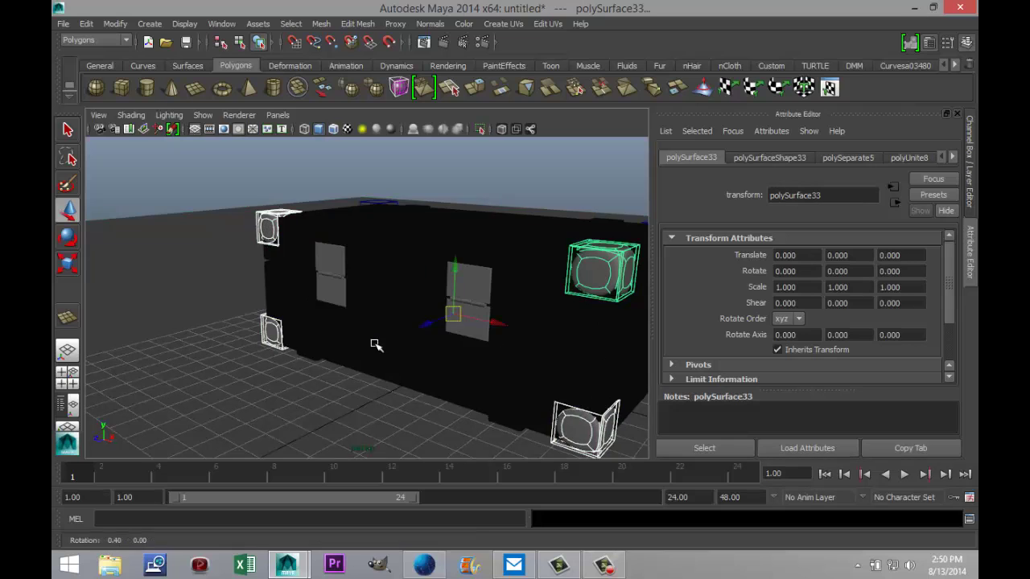
{"action": "left_click_drag", "start_coordinate": [375, 345], "coordinate": [340, 356], "text": "alt"}
{"action": "left_click", "coordinate": [233, 289]}
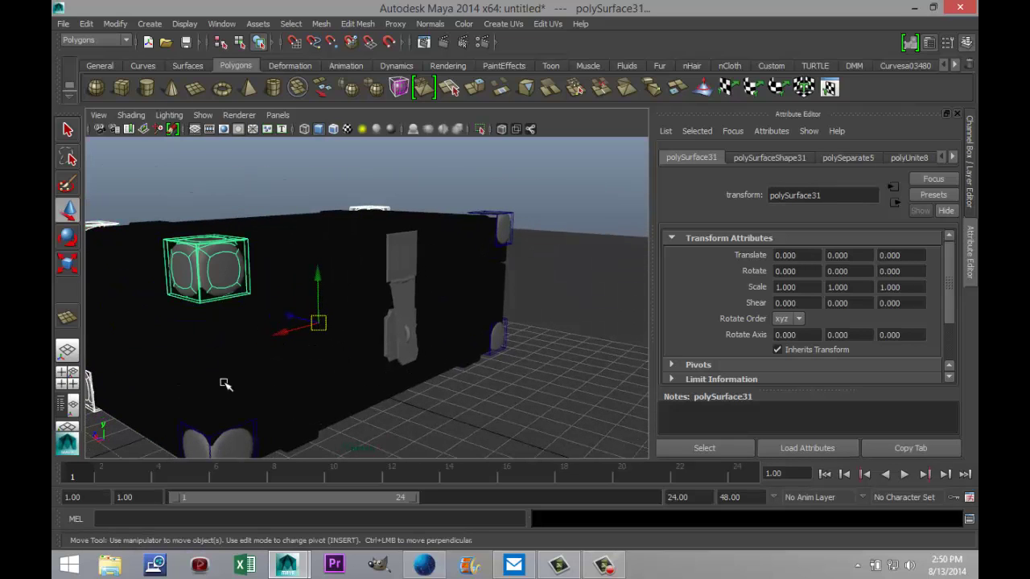
{"action": "left_click", "coordinate": [234, 443], "text": "shift"}
{"action": "left_click", "coordinate": [495, 336], "text": "shift"}
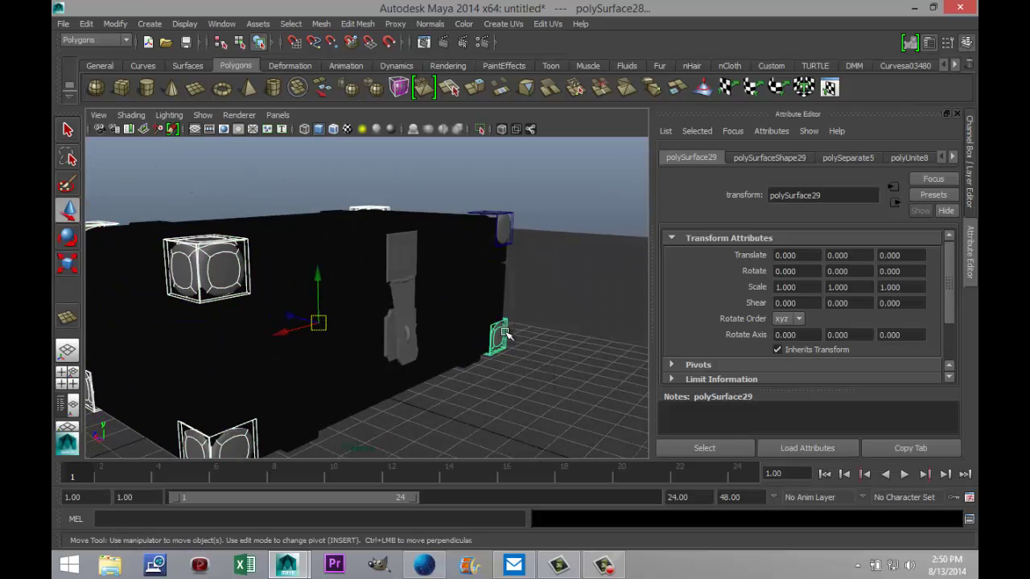
{"action": "left_click", "coordinate": [504, 231], "text": "shift"}
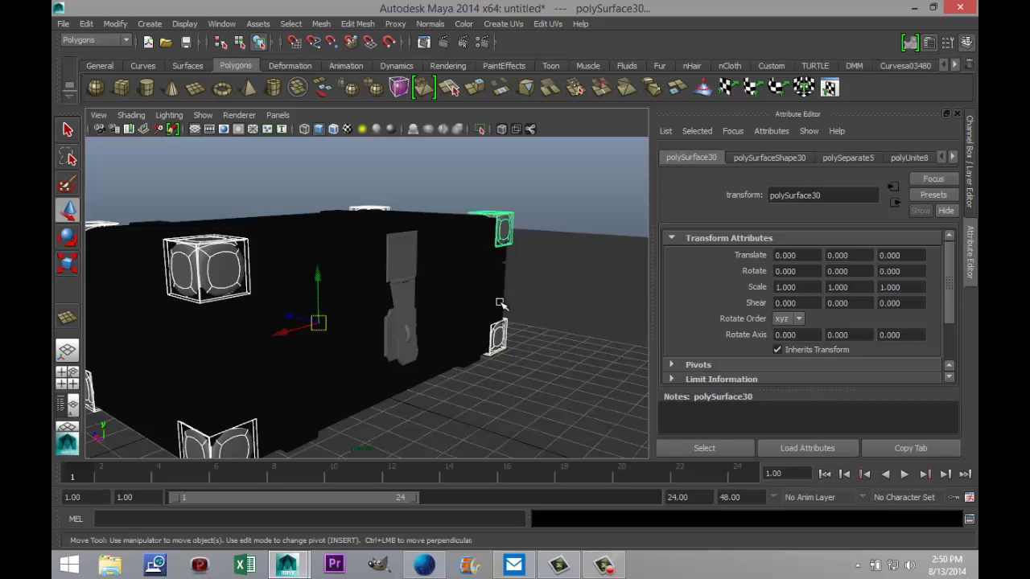
Add the latch plates, strap and rear hinge plates to the selection, assign a new mia_material_x, and show its attributes.
{"action": "left_click", "coordinate": [407, 256], "text": "shift"}
{"action": "left_click", "coordinate": [403, 303], "text": "shift"}
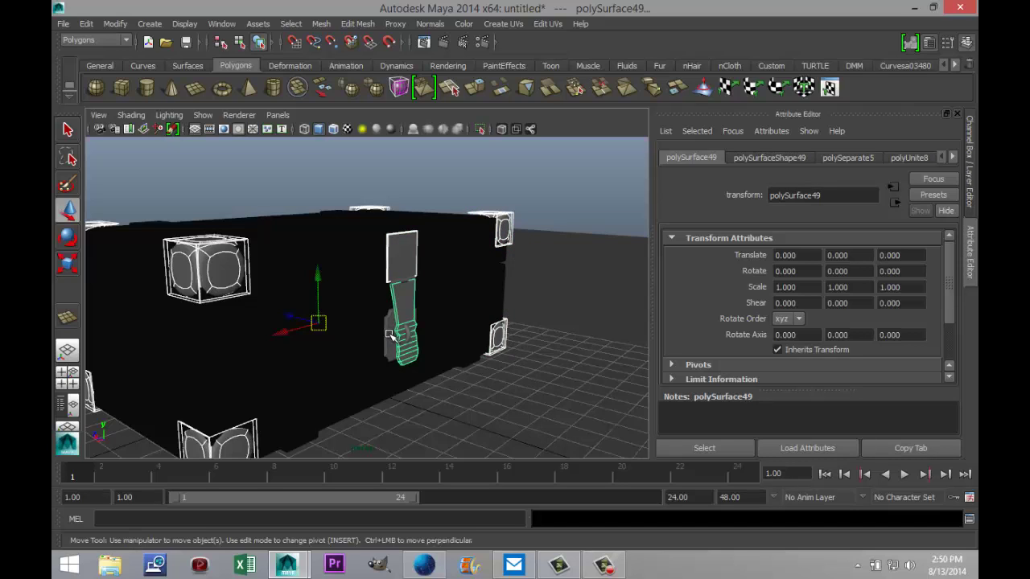
{"action": "left_click", "coordinate": [387, 337], "text": "shift"}
{"action": "left_click_drag", "start_coordinate": [219, 343], "coordinate": [265, 305], "text": "alt"}
{"action": "left_click", "coordinate": [317, 284], "text": "shift"}
{"action": "left_click", "coordinate": [319, 256], "text": "shift"}
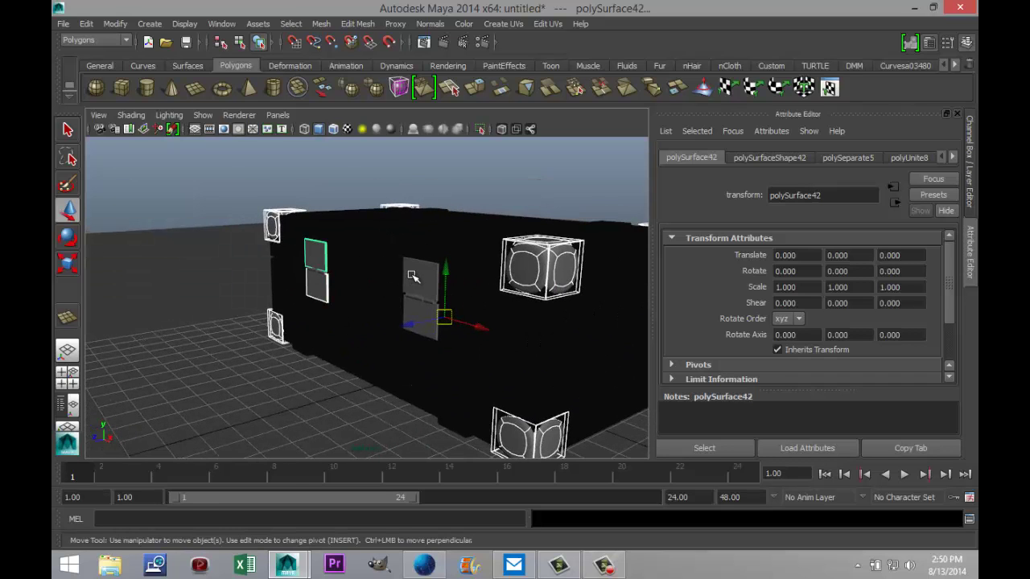
{"action": "left_click", "coordinate": [412, 276], "text": "shift"}
{"action": "left_click", "coordinate": [416, 313], "text": "shift"}
{"action": "right_click_drag", "start_coordinate": [318, 254], "coordinate": [352, 506]}
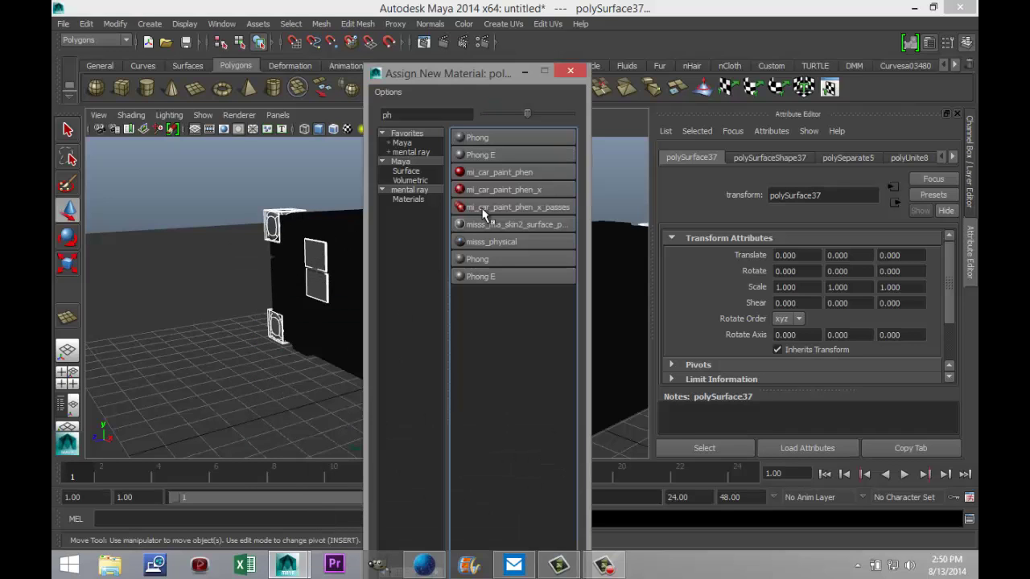
{"action": "type", "text": "mia"}
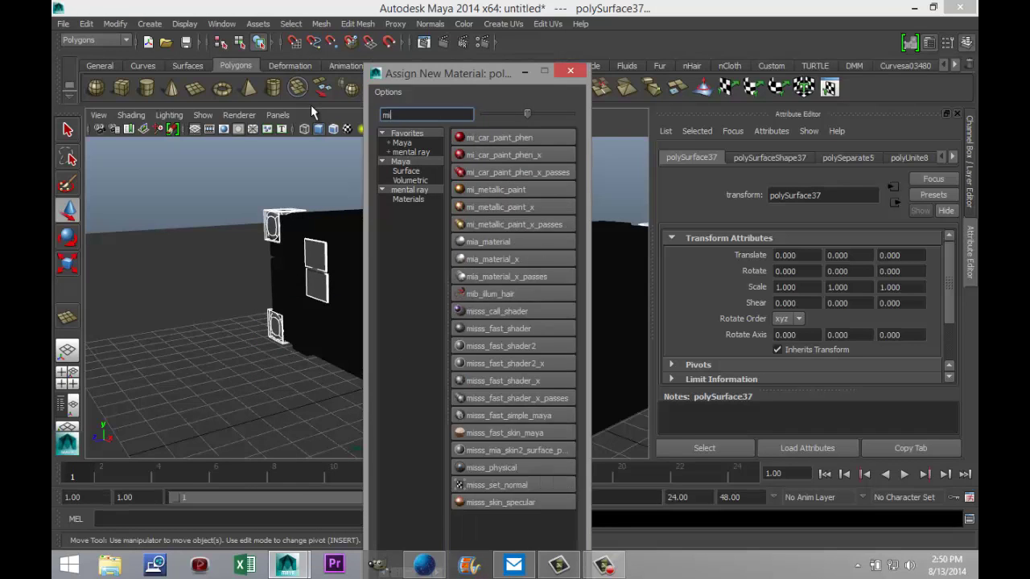
{"action": "left_click", "coordinate": [527, 154]}
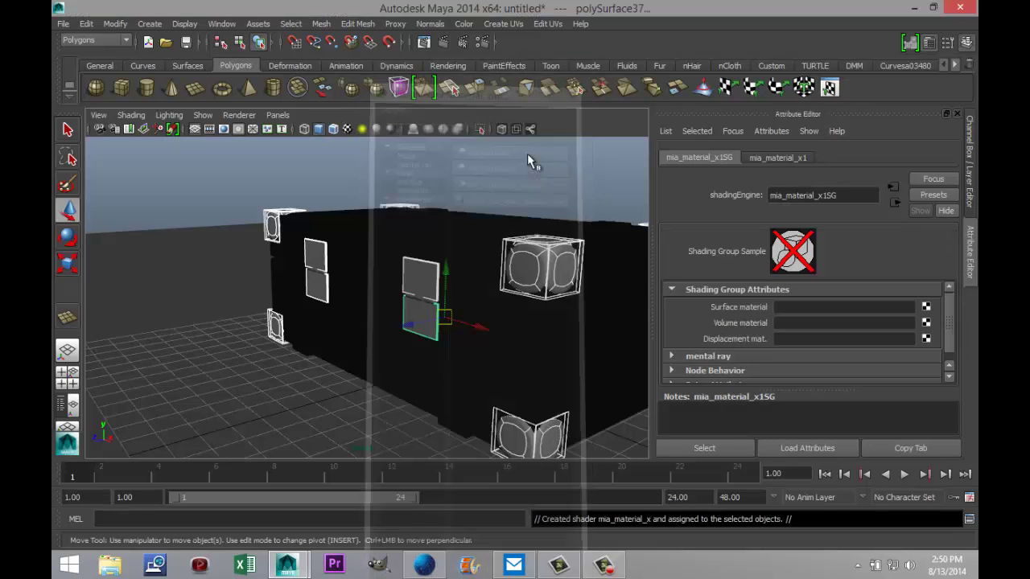
{"action": "left_click", "coordinate": [794, 157]}
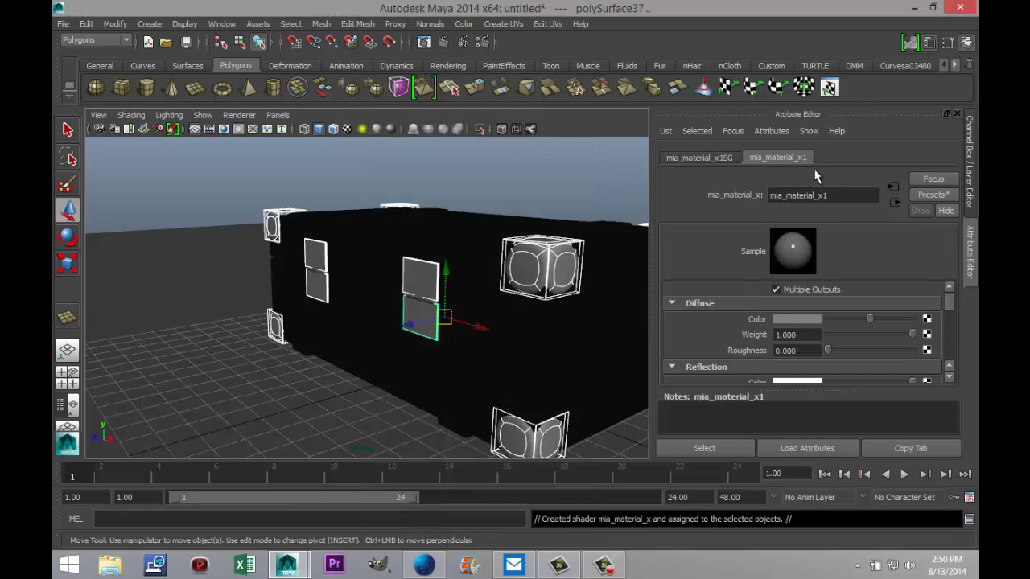
Try the Chrome preset on the metal fittings' mia_material_x.
{"action": "left_click", "coordinate": [919, 197]}
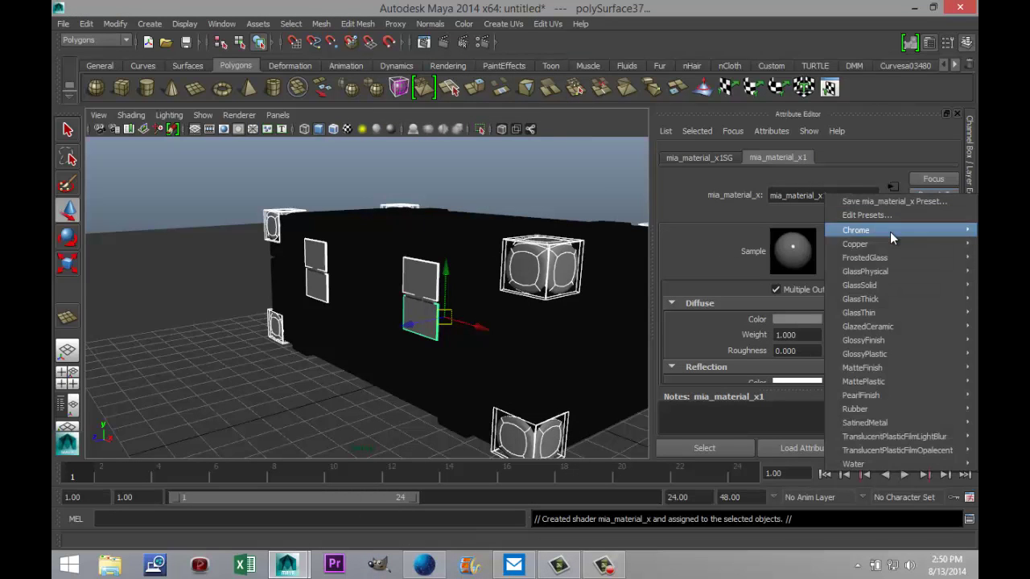
{"action": "mouse_move", "coordinate": [837, 230]}
{"action": "left_click", "coordinate": [797, 230]}
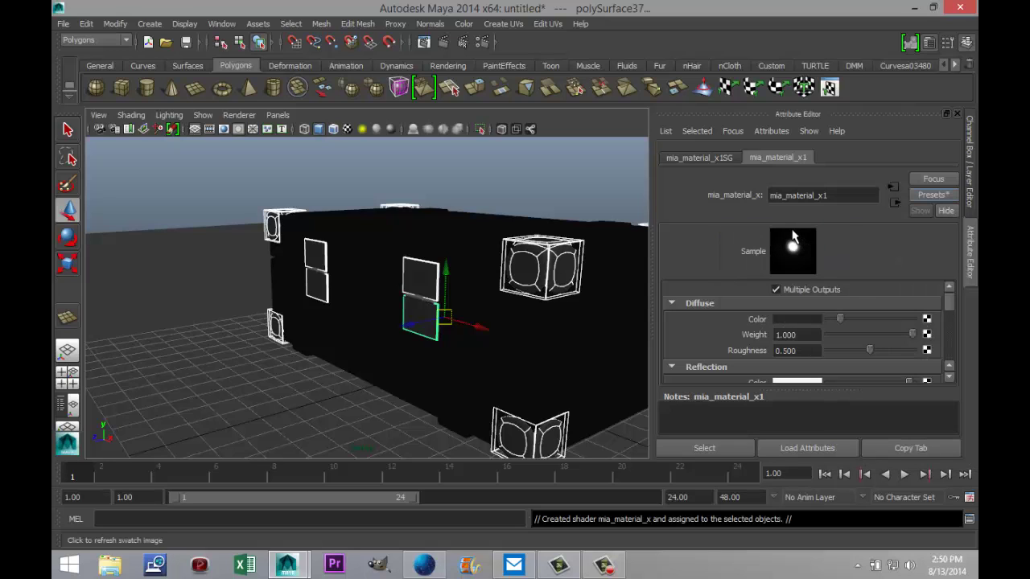
{"action": "scroll", "coordinate": [420, 299], "scroll_direction": "down", "scroll_amount": 3}
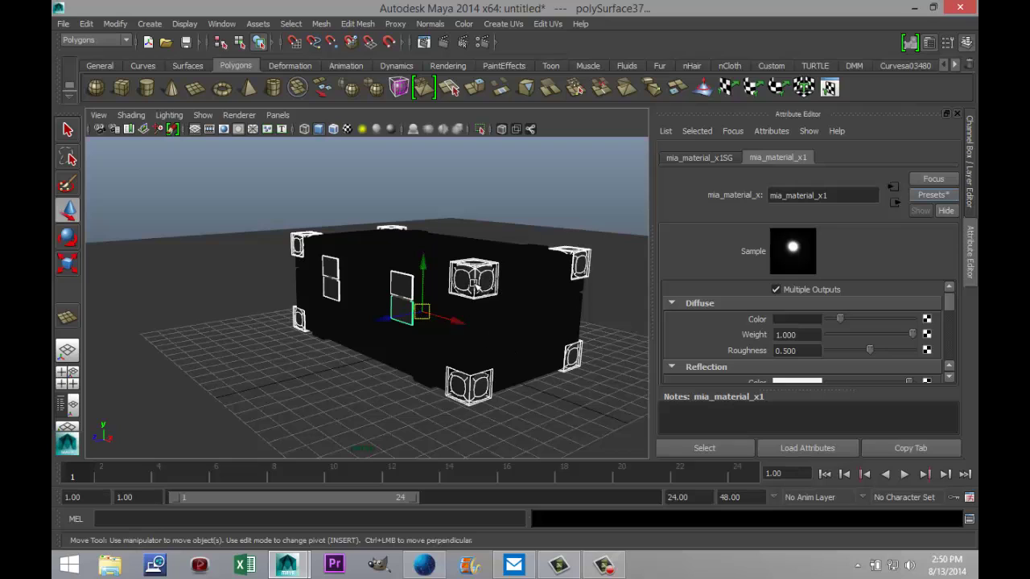
Replace the metal fittings' material settings with the Copper preset.
{"action": "left_click", "coordinate": [935, 194]}
{"action": "mouse_move", "coordinate": [884, 245]}
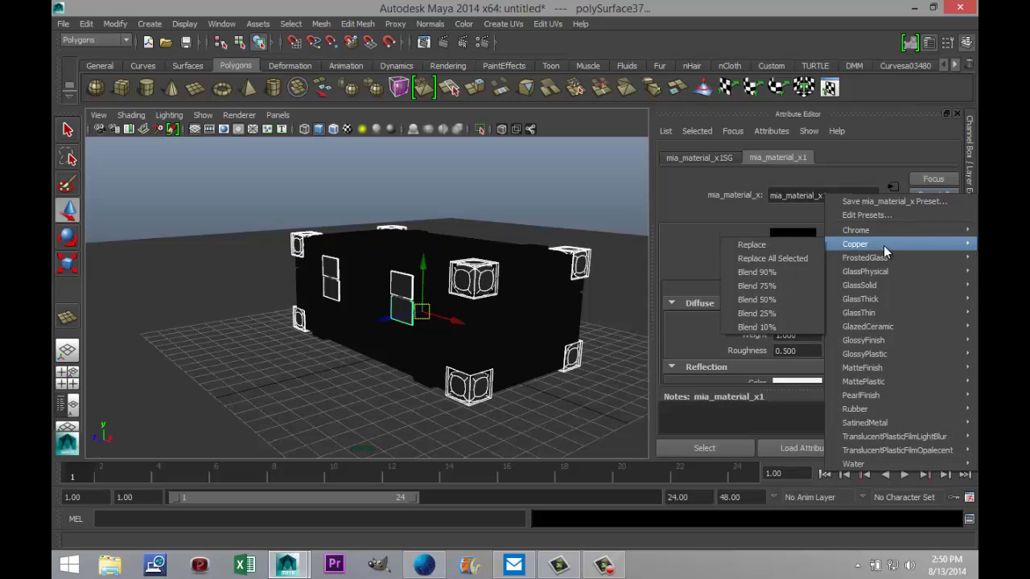
{"action": "left_click", "coordinate": [761, 244]}
Select the gray curved loop on the front latch together with the hinge pin segments above it.
{"action": "left_click_drag", "start_coordinate": [533, 378], "coordinate": [400, 383], "text": "alt"}
{"action": "scroll", "coordinate": [405, 379], "scroll_direction": "up", "scroll_amount": 8}
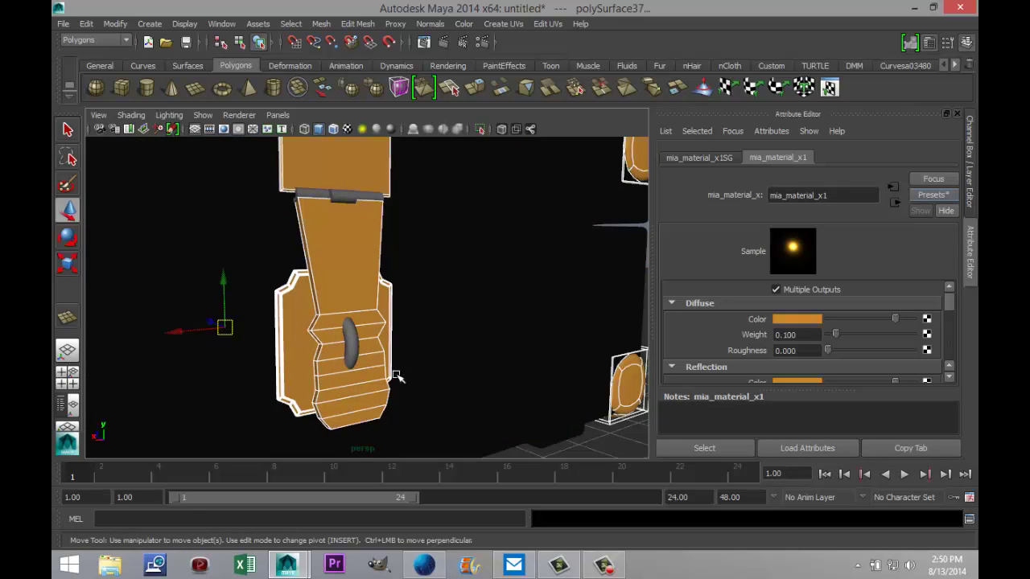
{"action": "left_click", "coordinate": [354, 350]}
{"action": "scroll", "coordinate": [413, 370], "scroll_direction": "down", "scroll_amount": 4}
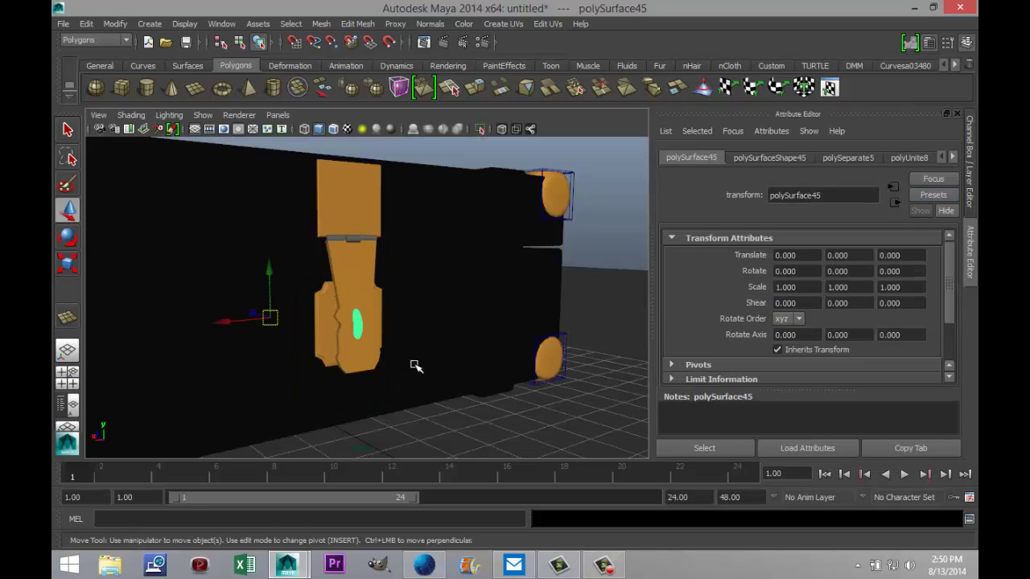
{"action": "left_click_drag", "start_coordinate": [398, 334], "coordinate": [559, 349], "text": "alt"}
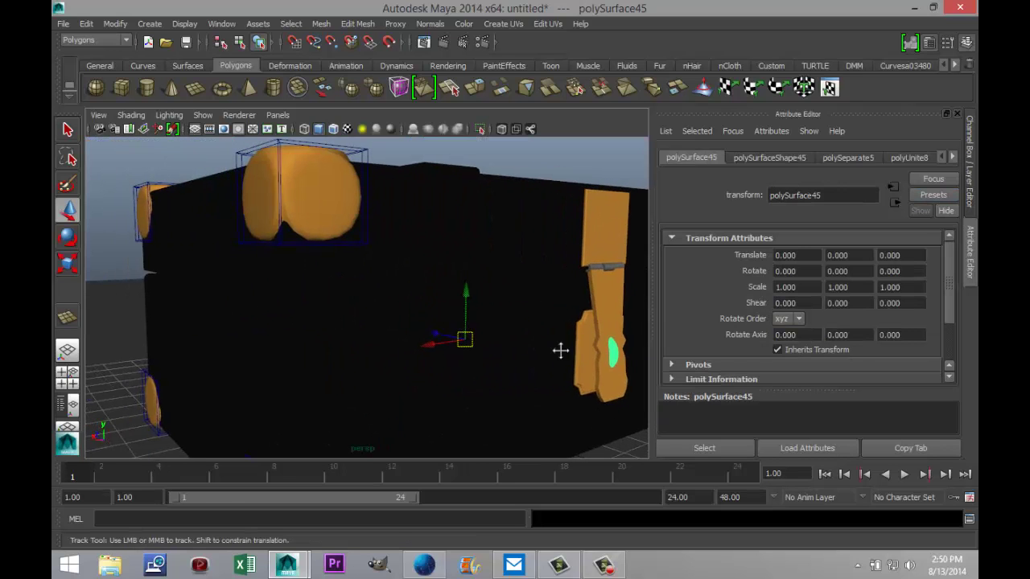
{"action": "left_click_drag", "start_coordinate": [347, 315], "coordinate": [232, 309], "text": "alt"}
{"action": "left_click", "coordinate": [434, 280], "text": "shift"}
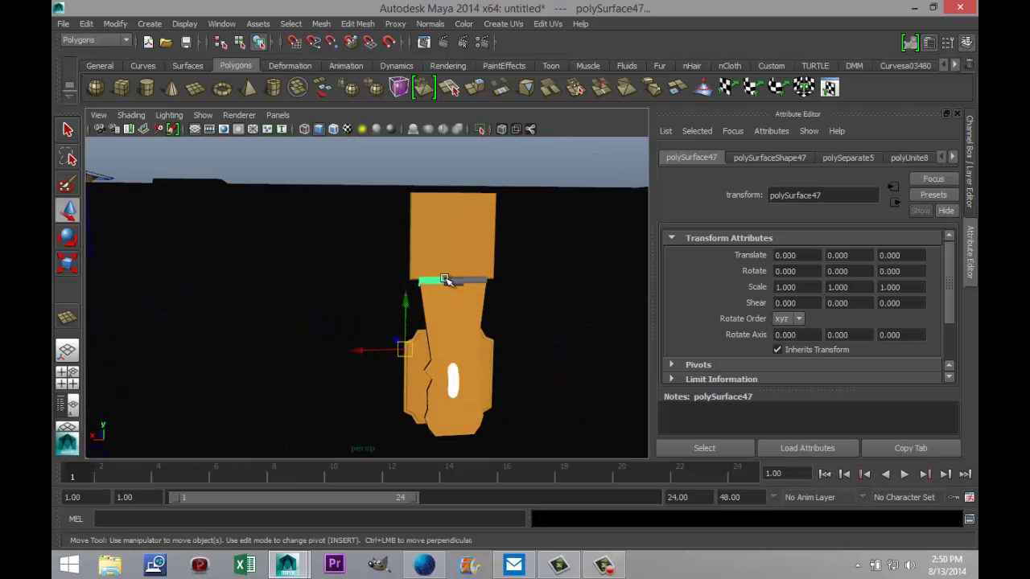
{"action": "left_click", "coordinate": [455, 280], "text": "shift"}
Add the three pin segments of the first rear hinge to the selection, leaving its copper plates out.
{"action": "left_click_drag", "start_coordinate": [276, 301], "coordinate": [552, 301], "text": "alt"}
{"action": "left_click", "coordinate": [263, 261]}
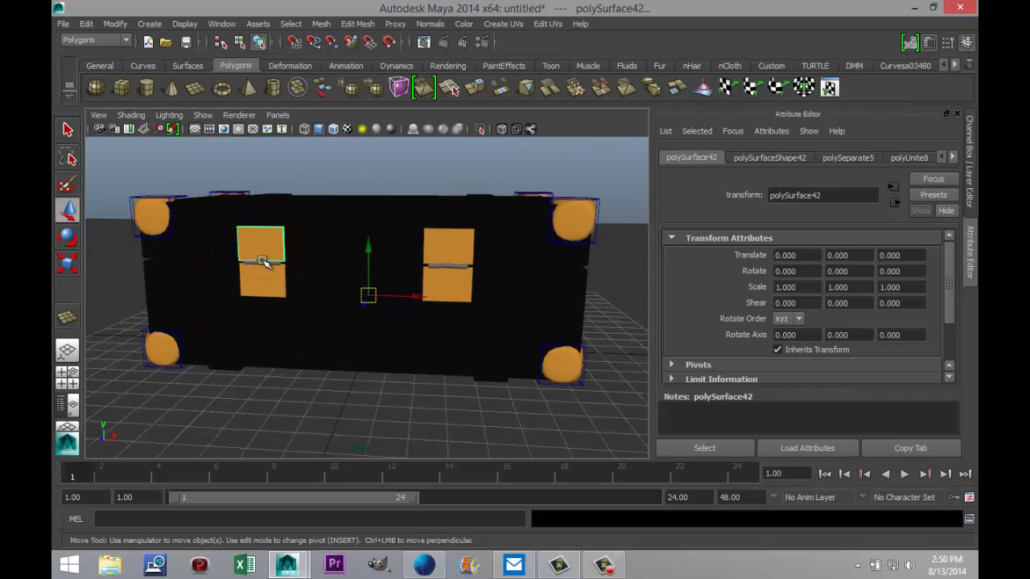
{"action": "scroll", "coordinate": [241, 286], "scroll_direction": "up", "scroll_amount": 4}
{"action": "middle_click_drag", "start_coordinate": [244, 292], "coordinate": [391, 338], "text": "alt"}
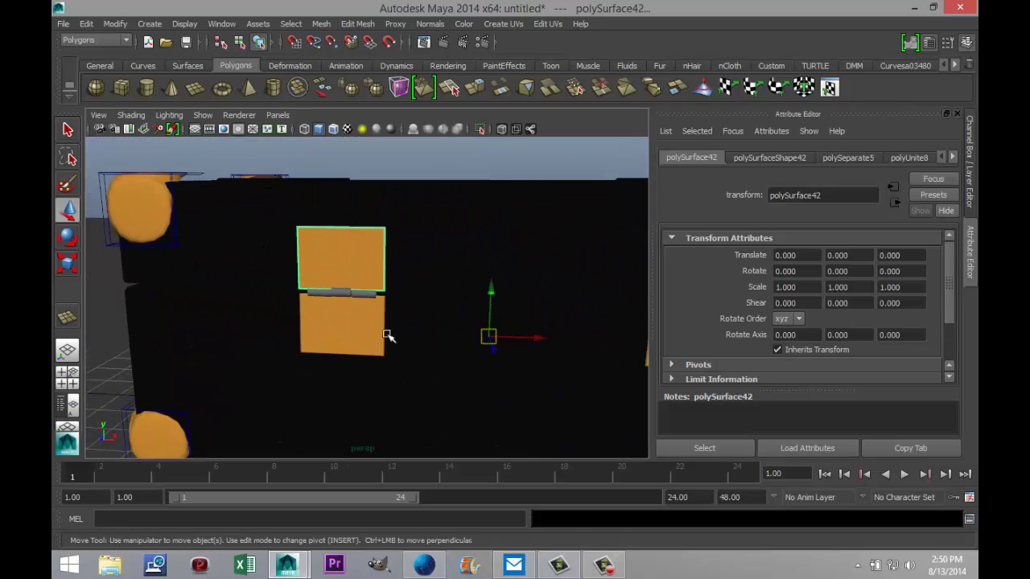
{"action": "left_click", "coordinate": [355, 275], "text": "shift"}
{"action": "left_click", "coordinate": [315, 294], "text": "shift"}
{"action": "left_click", "coordinate": [340, 293], "text": "shift"}
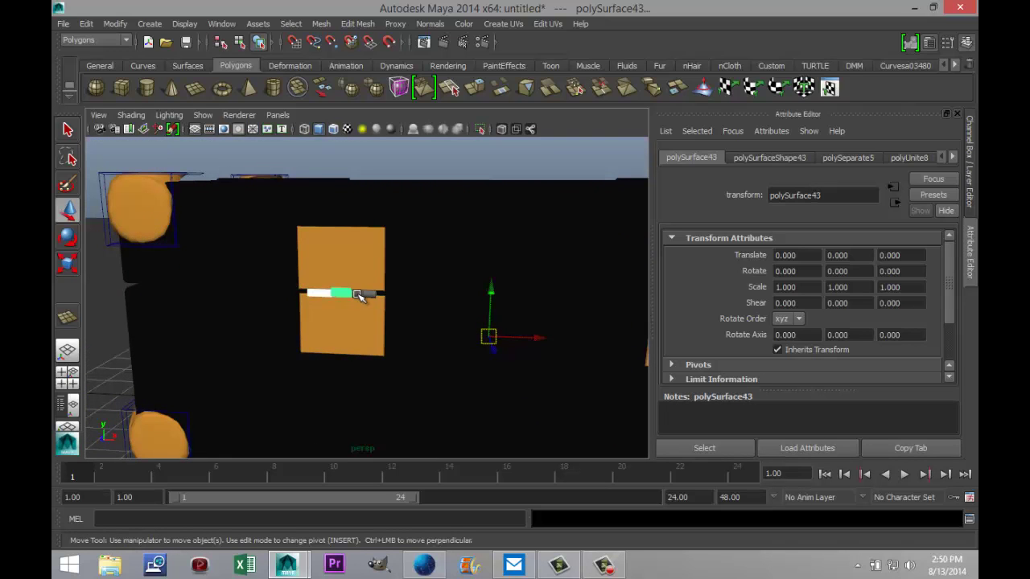
{"action": "left_click", "coordinate": [356, 295], "text": "shift"}
Add the three pin segments of the other rear hinge to the selection.
{"action": "middle_click_drag", "start_coordinate": [415, 316], "coordinate": [193, 311], "text": "alt"}
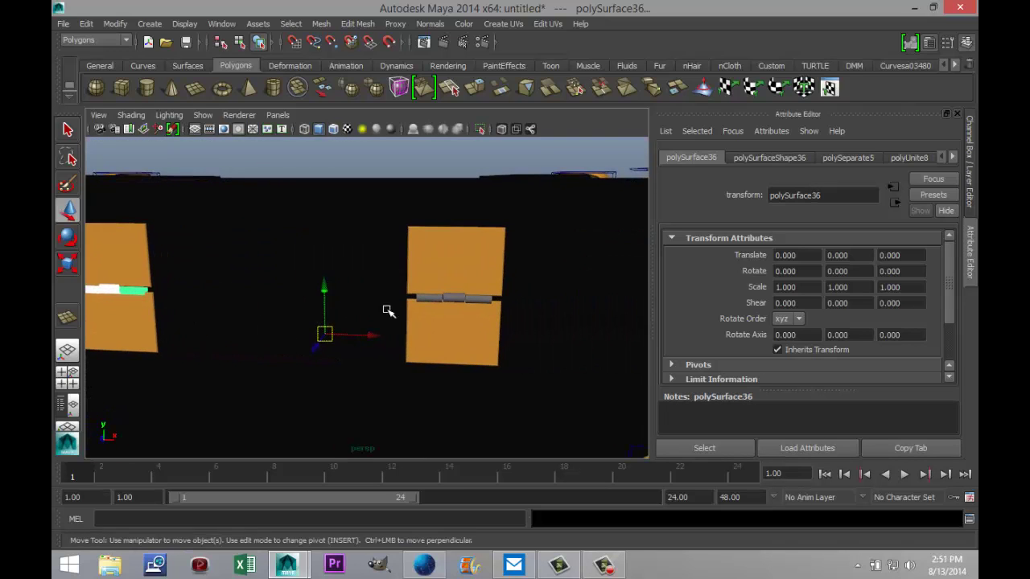
{"action": "left_click", "coordinate": [424, 300], "text": "shift"}
{"action": "left_click", "coordinate": [455, 298], "text": "shift"}
{"action": "left_click", "coordinate": [479, 299], "text": "shift"}
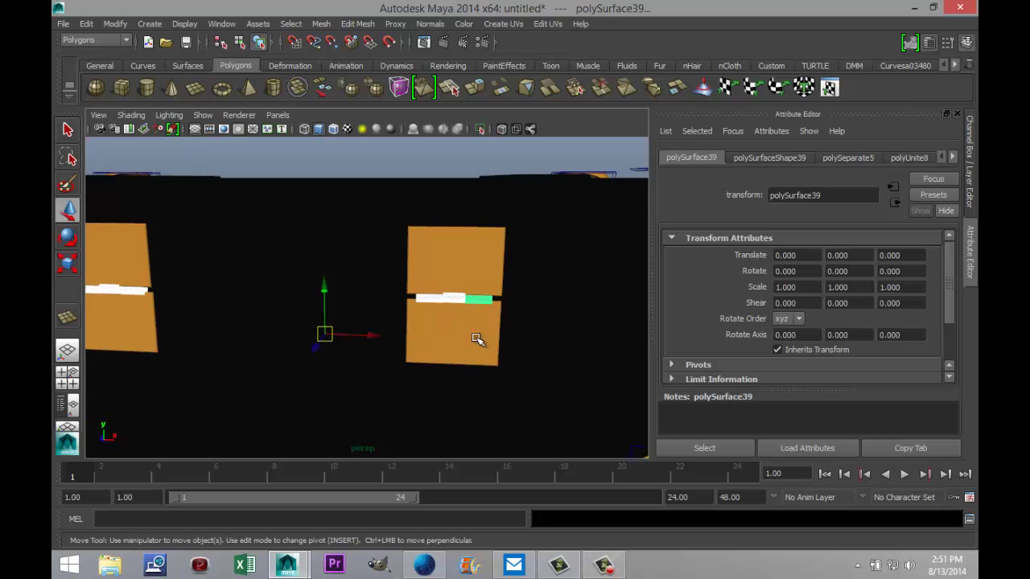
Assign a new mia_material_x to the selected latch loop and hinge pins, and replace its settings with the Chrome preset.
{"action": "scroll", "coordinate": [516, 350], "scroll_direction": "down", "scroll_amount": 10}
{"action": "left_click_drag", "start_coordinate": [516, 350], "coordinate": [324, 356], "text": "alt"}
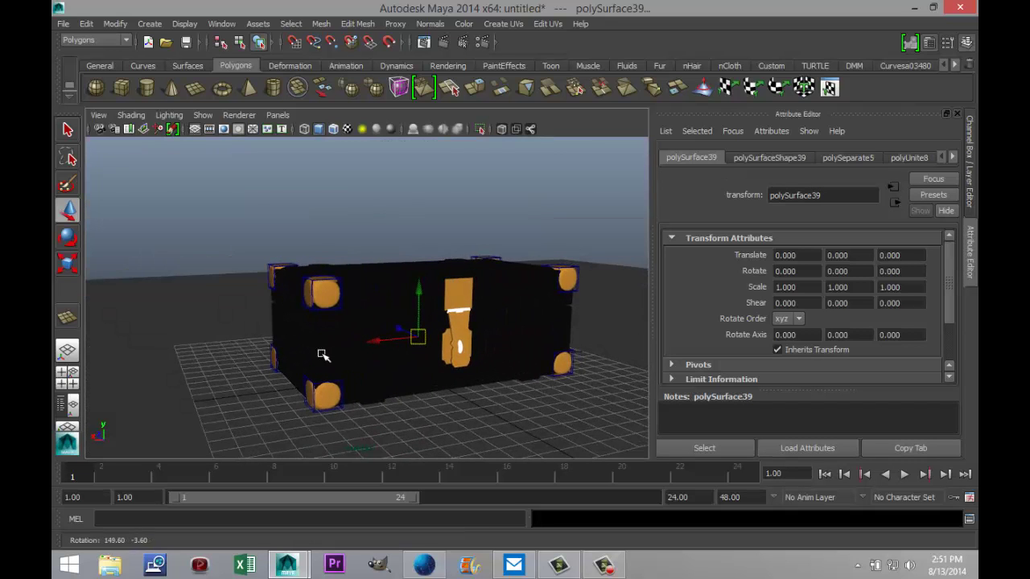
{"action": "right_click", "coordinate": [459, 309]}
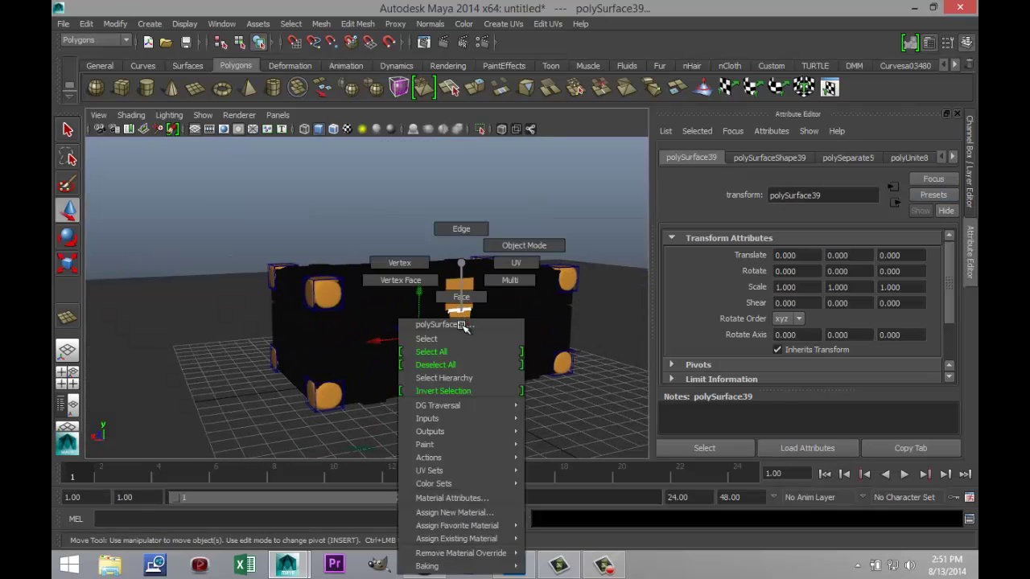
{"action": "left_click", "coordinate": [481, 513]}
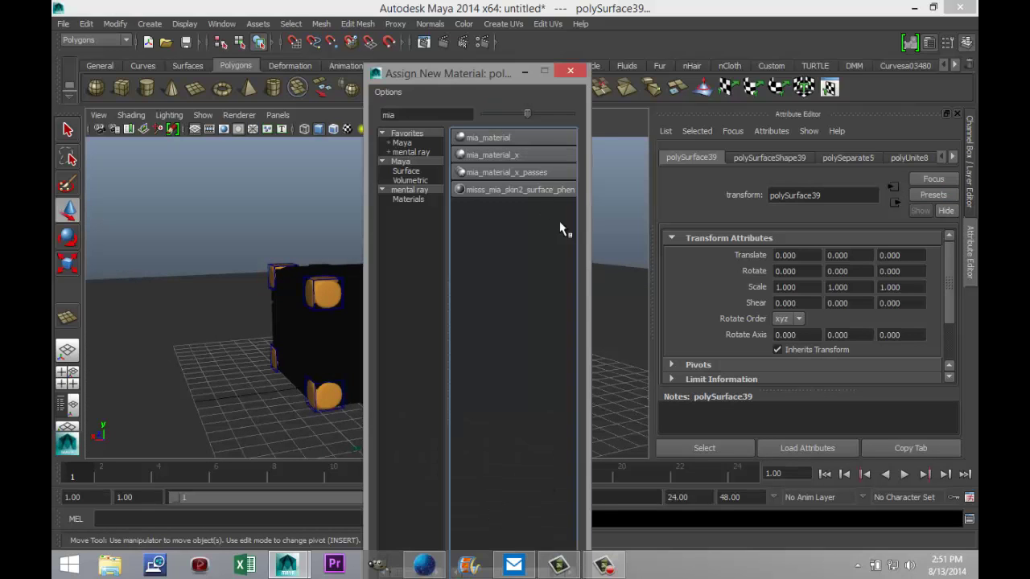
{"action": "left_click", "coordinate": [526, 154]}
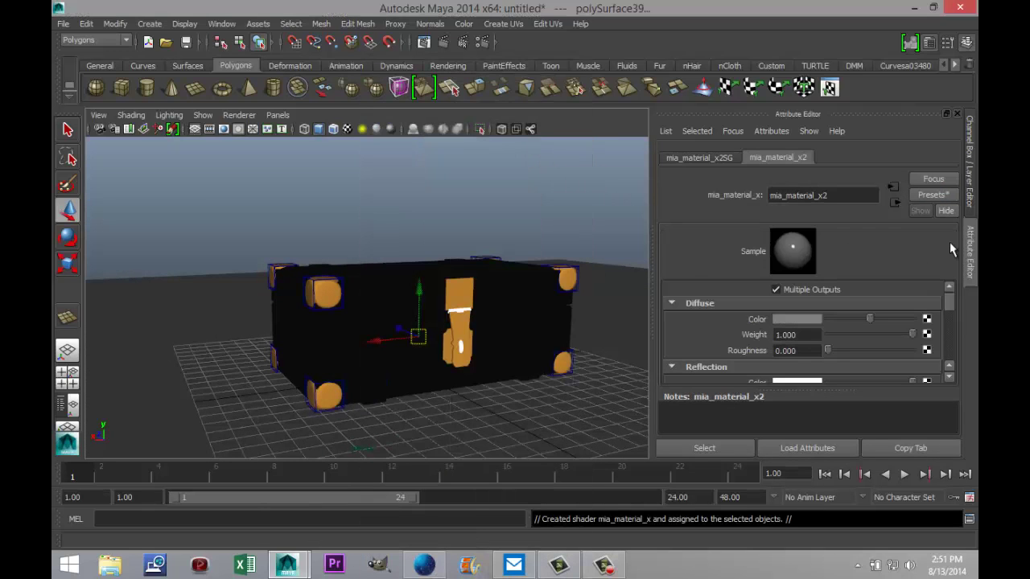
{"action": "left_click", "coordinate": [934, 195]}
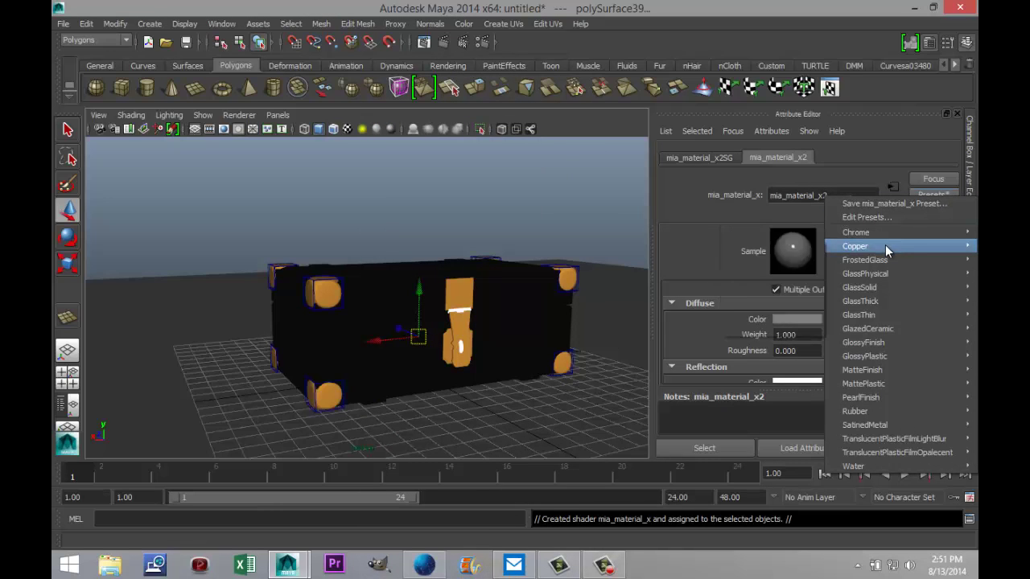
{"action": "mouse_move", "coordinate": [874, 234]}
{"action": "left_click", "coordinate": [780, 236]}
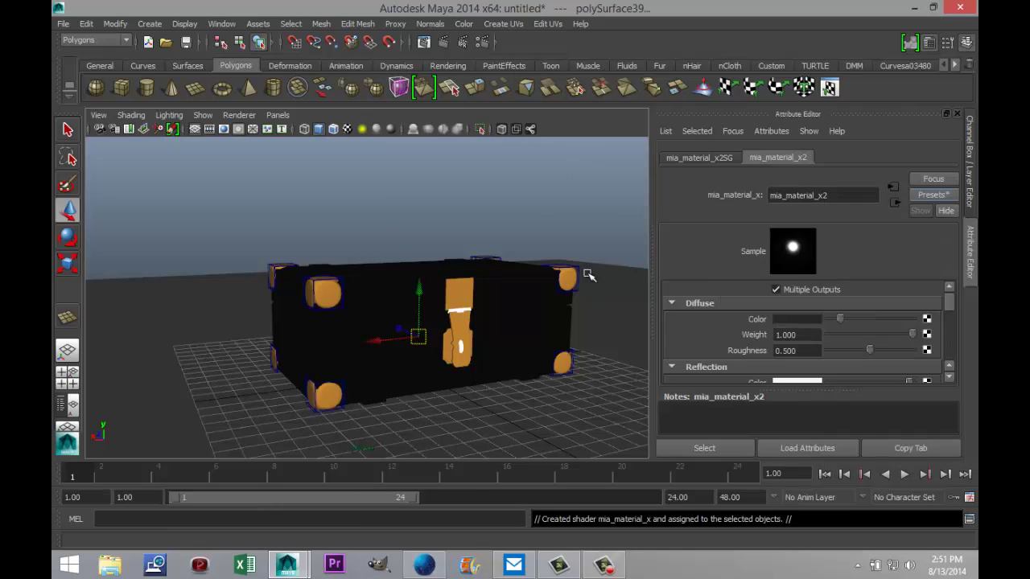
Create a point light and move it to about X 17.5, Y 19.3, Z -30.7, above and away from the chest.
{"action": "left_click", "coordinate": [531, 402]}
{"action": "scroll", "coordinate": [437, 354], "scroll_direction": "down", "scroll_amount": 4}
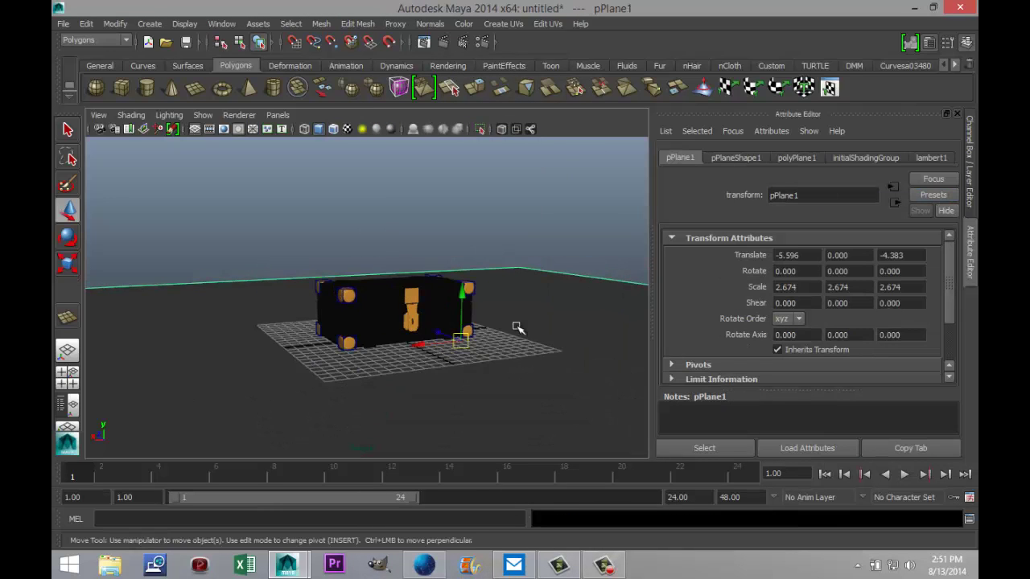
{"action": "left_click_drag", "start_coordinate": [523, 318], "coordinate": [550, 319], "text": "alt"}
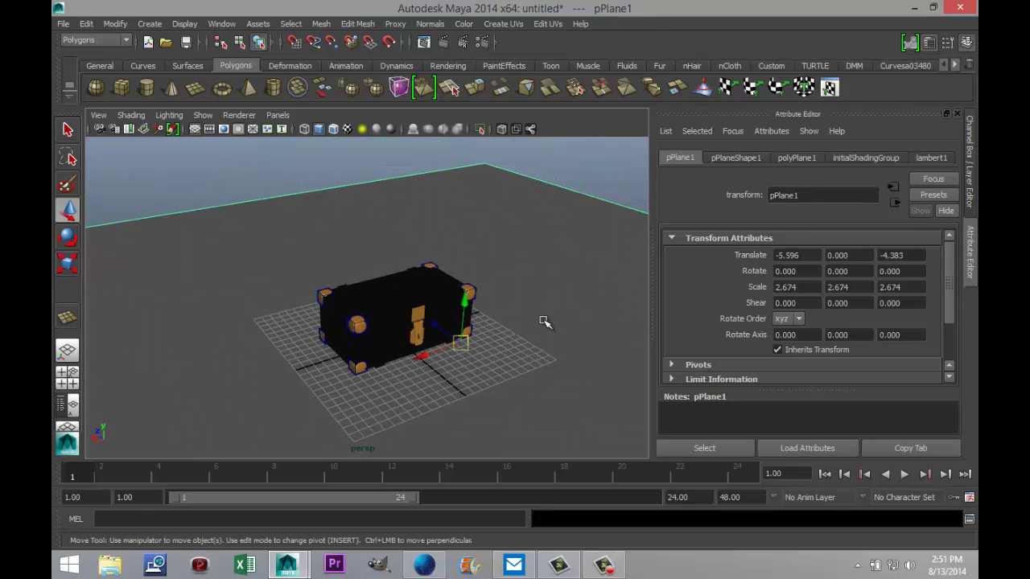
{"action": "scroll", "coordinate": [544, 319], "scroll_direction": "down", "scroll_amount": 1}
{"action": "left_click", "coordinate": [149, 23]}
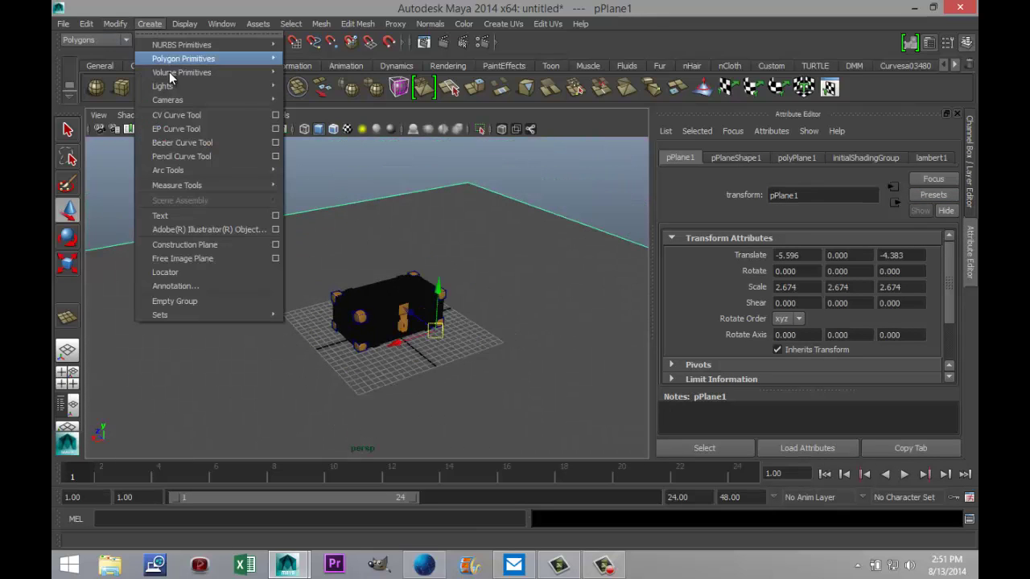
{"action": "mouse_move", "coordinate": [193, 85]}
{"action": "left_click", "coordinate": [327, 122]}
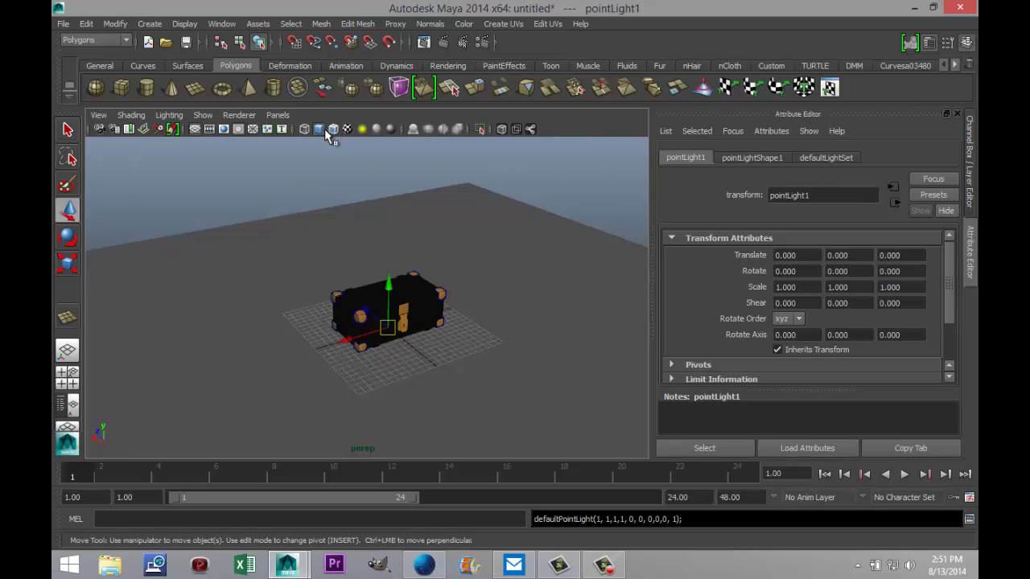
{"action": "left_click_drag", "start_coordinate": [389, 285], "coordinate": [400, 159]}
{"action": "left_click_drag", "start_coordinate": [368, 193], "coordinate": [324, 368]}
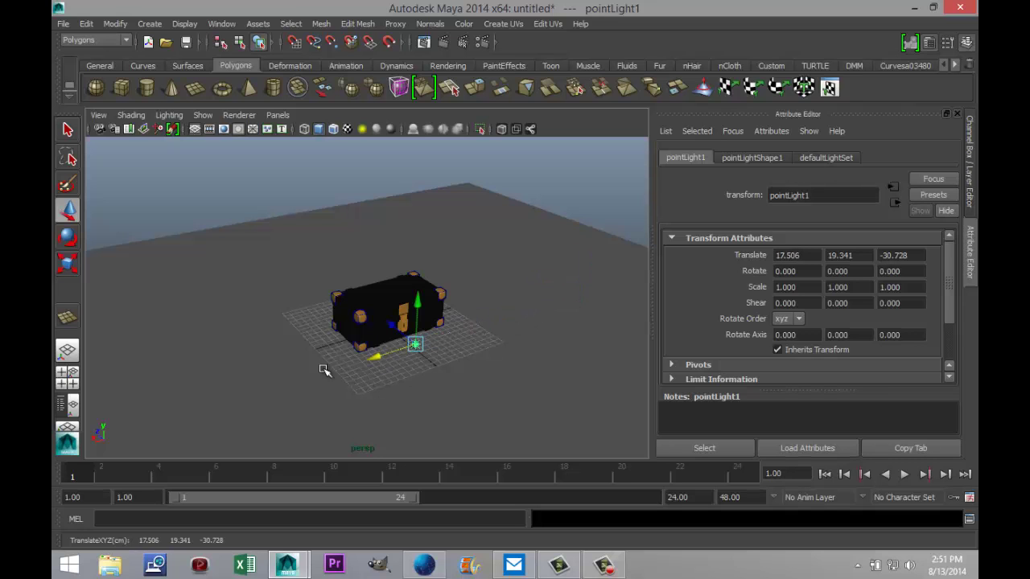
Check the point light's placement in the top and four-pane views, and enable Use Depth Map Shadows in its shape attributes.
{"action": "left_click", "coordinate": [68, 378]}
{"action": "key", "text": "space"}
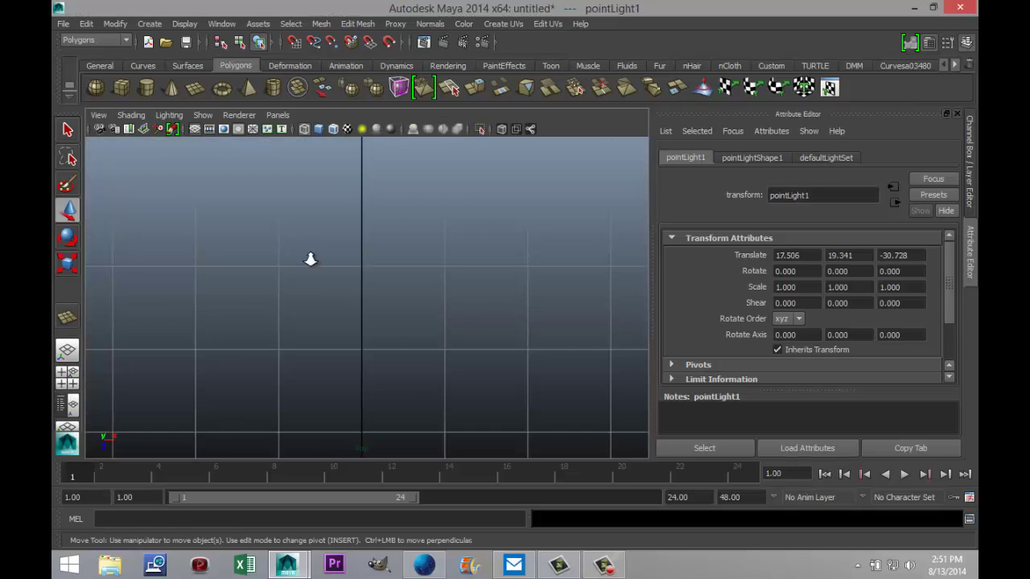
{"action": "scroll", "coordinate": [338, 277], "scroll_direction": "down", "scroll_amount": 5}
{"action": "scroll", "coordinate": [455, 329], "scroll_direction": "up", "scroll_amount": 4}
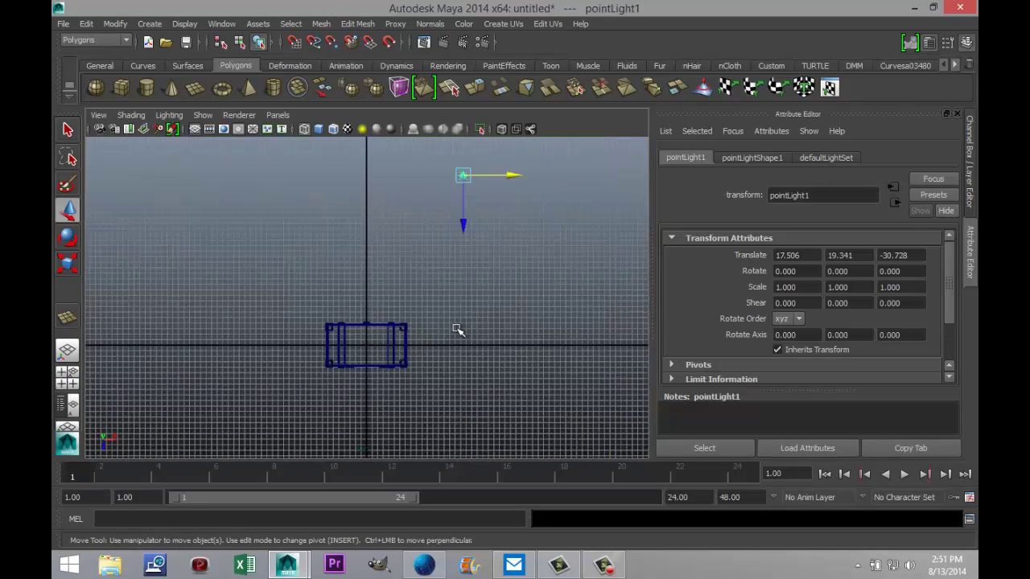
{"action": "scroll", "coordinate": [457, 330], "scroll_direction": "down", "scroll_amount": 2}
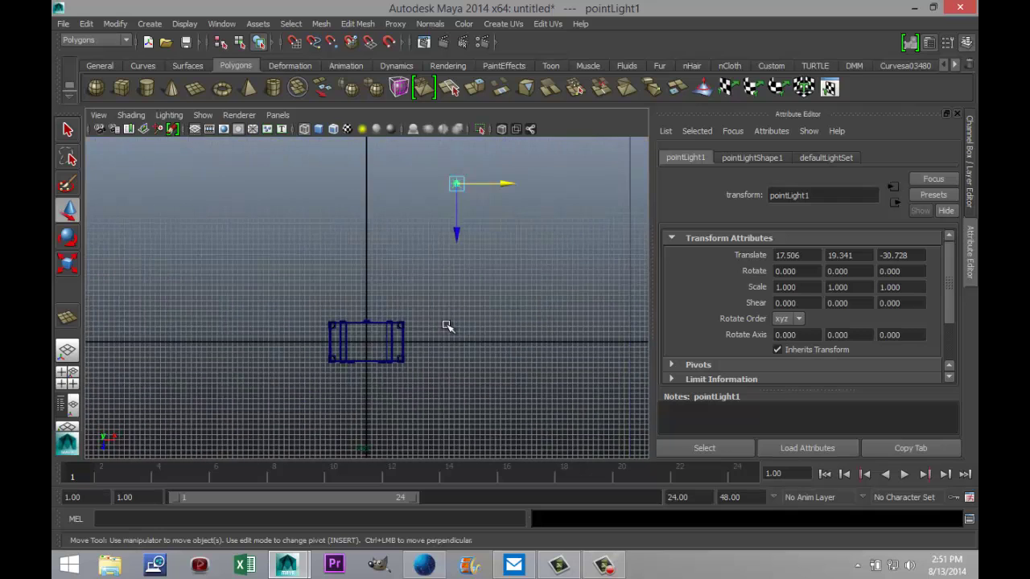
{"action": "left_click", "coordinate": [68, 379]}
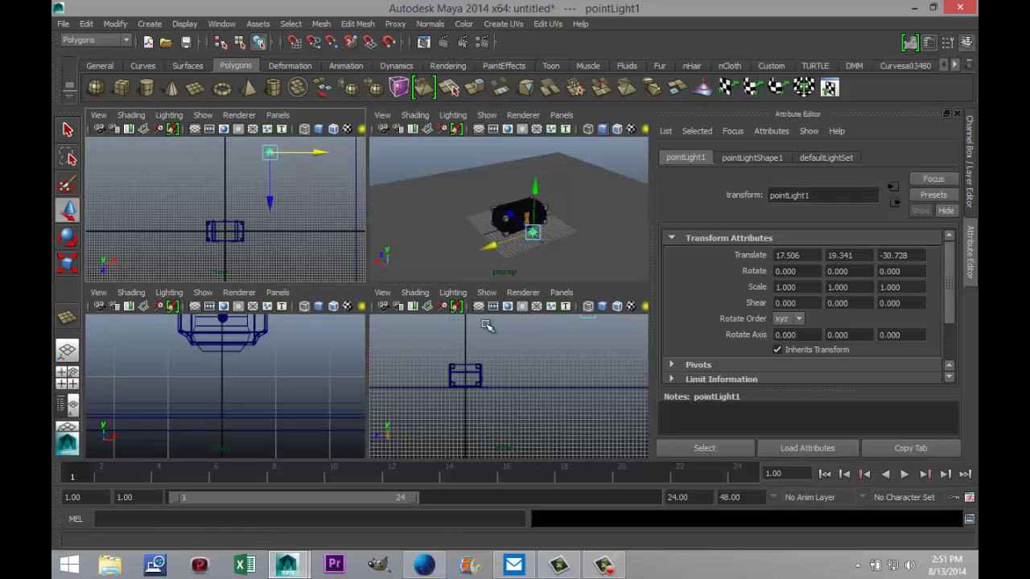
{"action": "left_click", "coordinate": [772, 159]}
{"action": "scroll", "coordinate": [767, 304], "scroll_direction": "down", "scroll_amount": 5}
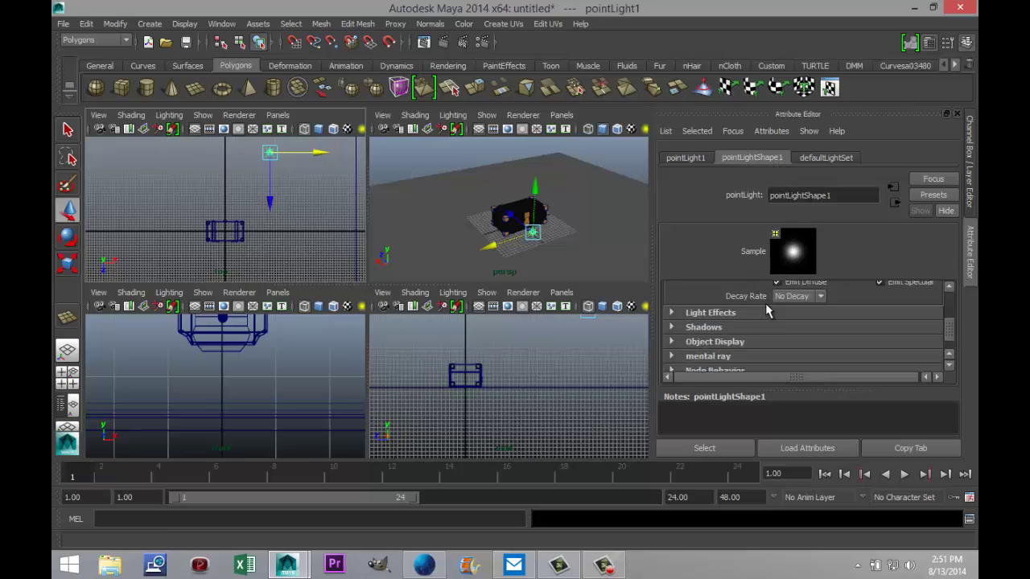
{"action": "left_click", "coordinate": [673, 305]}
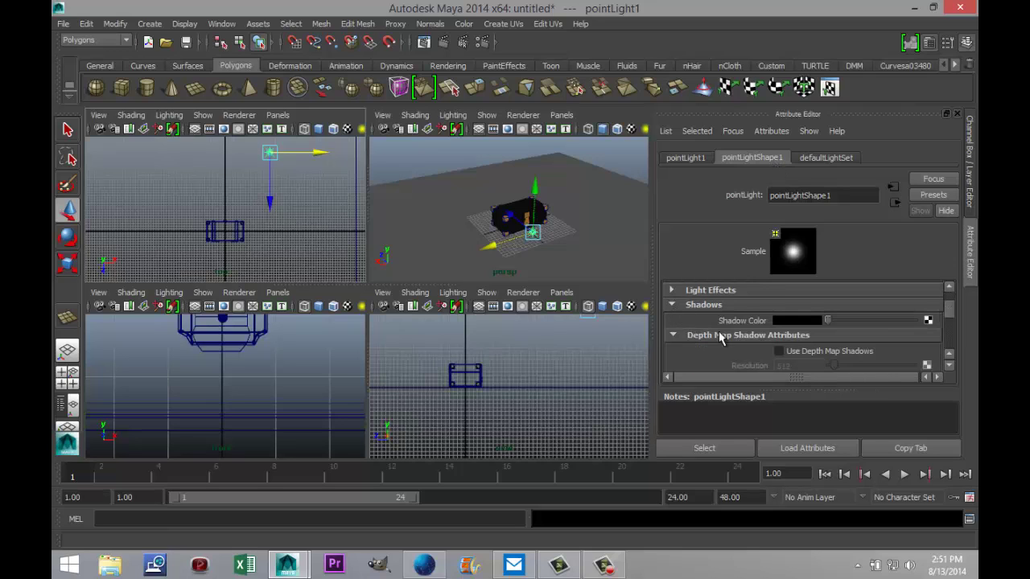
{"action": "left_click", "coordinate": [779, 351]}
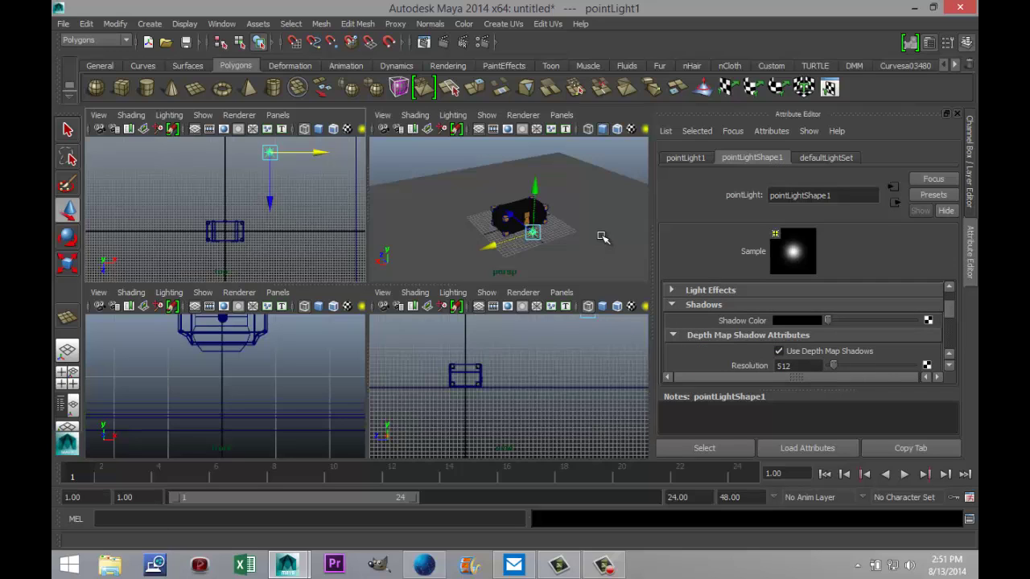
Assign a new Phong E material to the ground plane and set its color to white.
{"action": "key", "text": "space"}
{"action": "right_click_drag", "start_coordinate": [506, 239], "coordinate": [546, 502]}
{"action": "left_click", "coordinate": [533, 241]}
{"action": "left_click", "coordinate": [379, 114]}
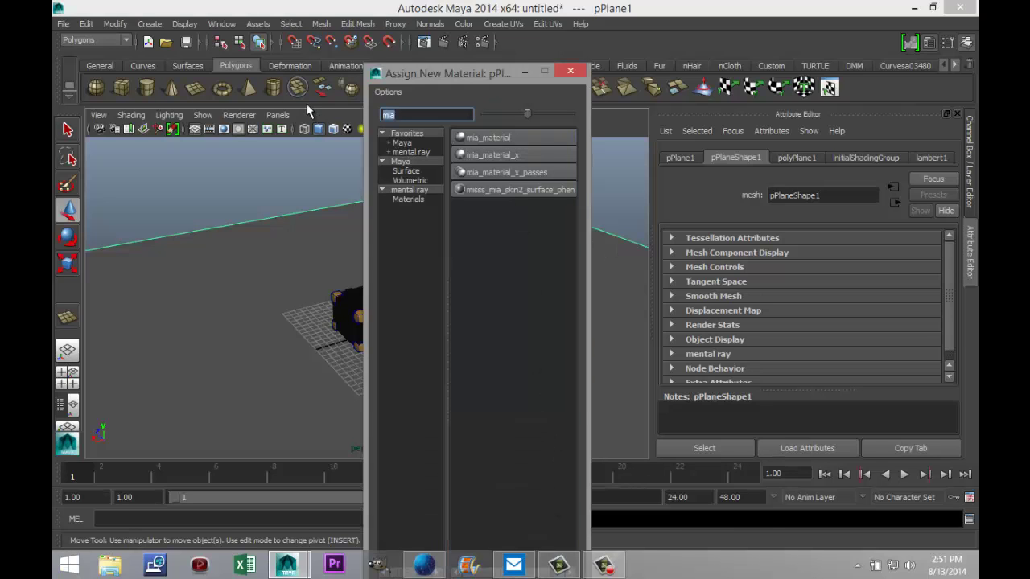
{"action": "type", "text": "ph"}
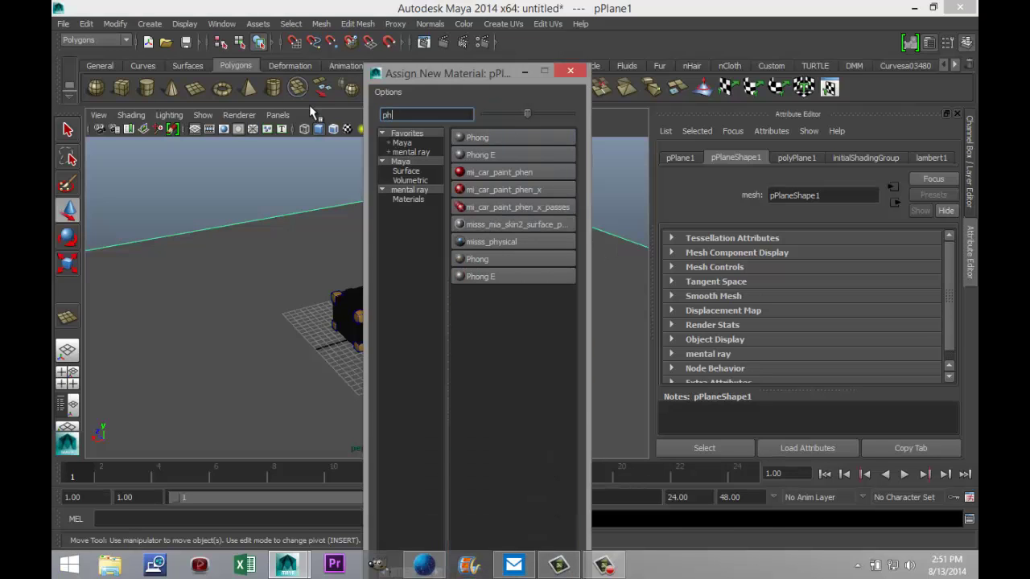
{"action": "left_click", "coordinate": [503, 155]}
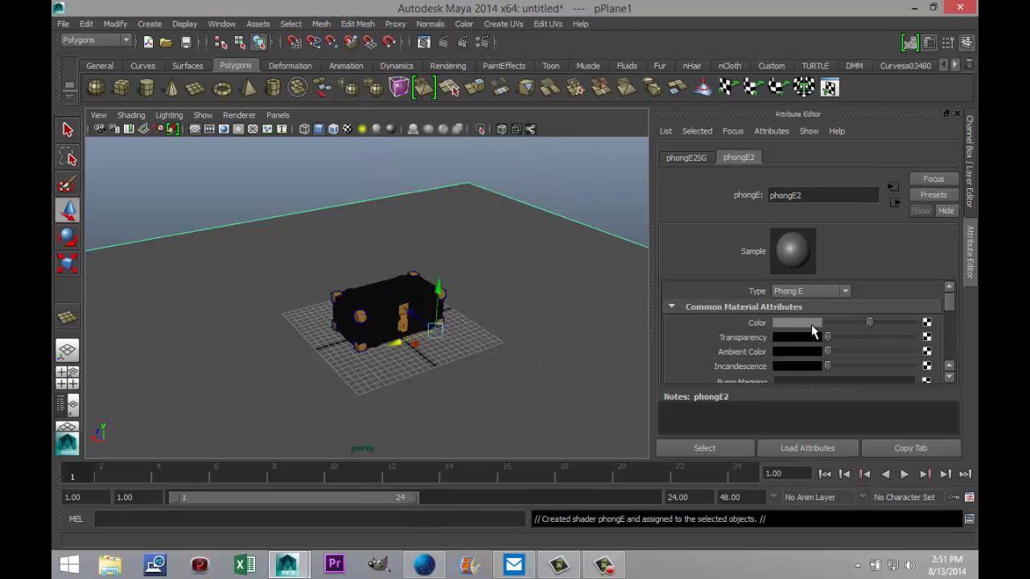
{"action": "left_click", "coordinate": [810, 323]}
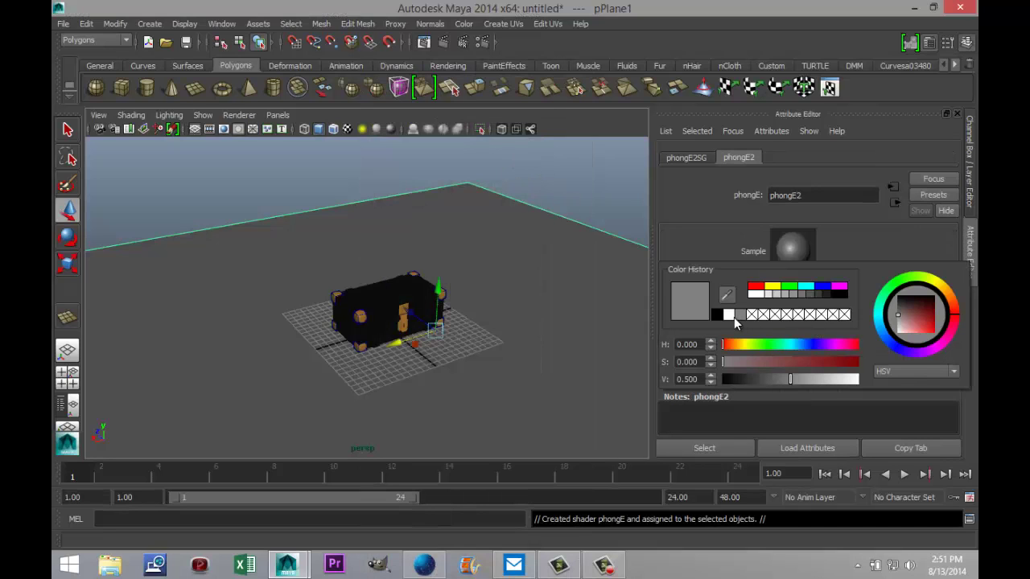
{"action": "left_click", "coordinate": [729, 317]}
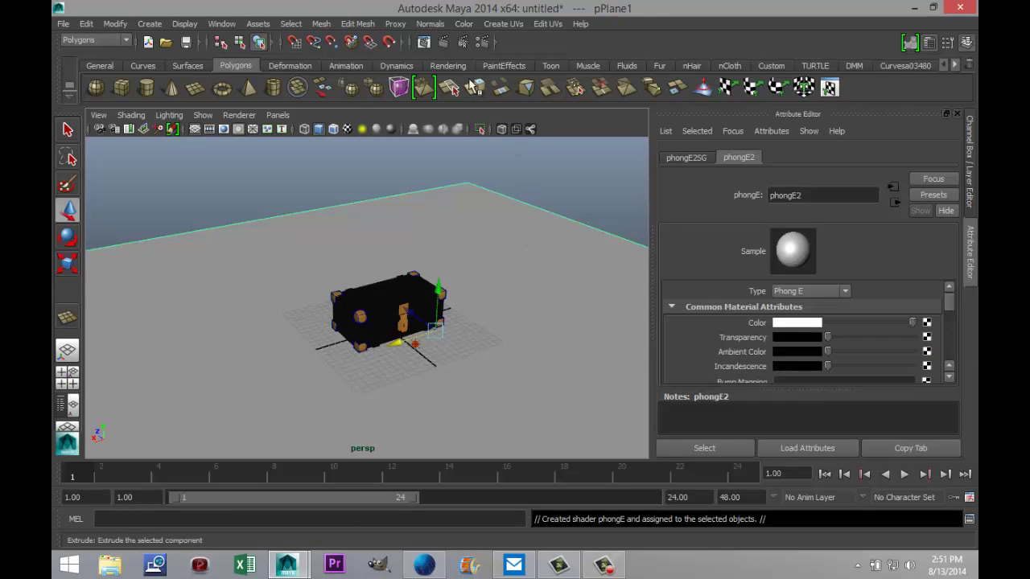
Set the render settings to render using mental ray and show the Indirect Lighting options.
{"action": "left_click", "coordinate": [482, 42]}
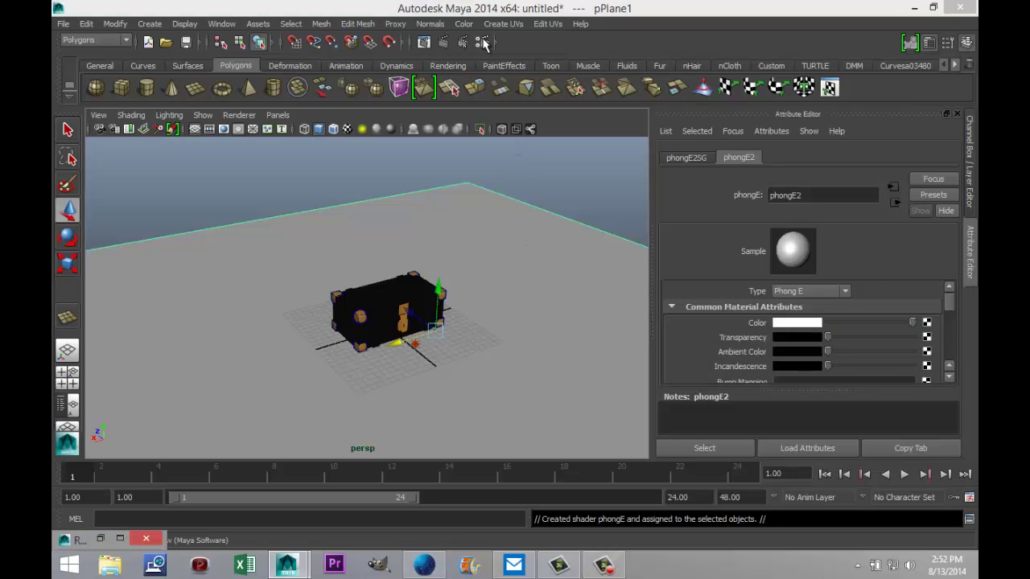
{"action": "left_click", "coordinate": [120, 538]}
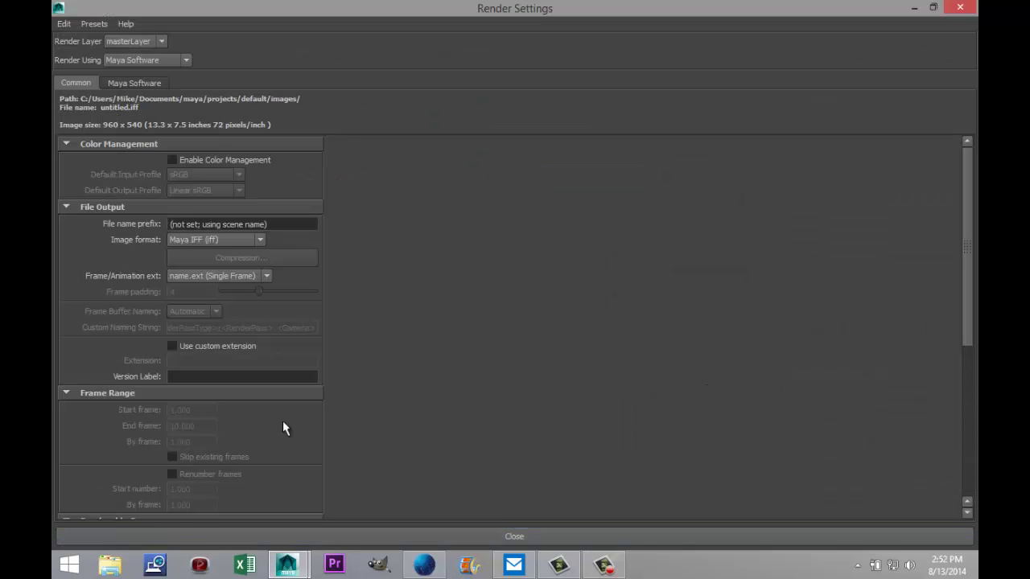
{"action": "left_click", "coordinate": [186, 61]}
{"action": "left_click", "coordinate": [180, 99]}
{"action": "left_click", "coordinate": [259, 86]}
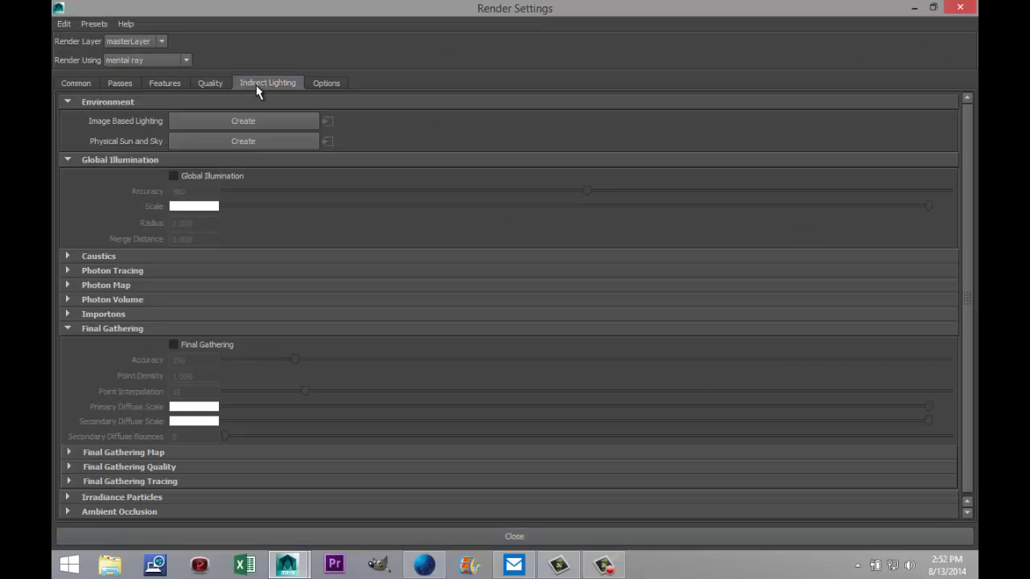
Create an image based lighting environment and load Arches_E_PineTree_3k.hdr from the maya HDRI folder as its image.
{"action": "left_click", "coordinate": [217, 122]}
{"action": "left_click", "coordinate": [915, 11]}
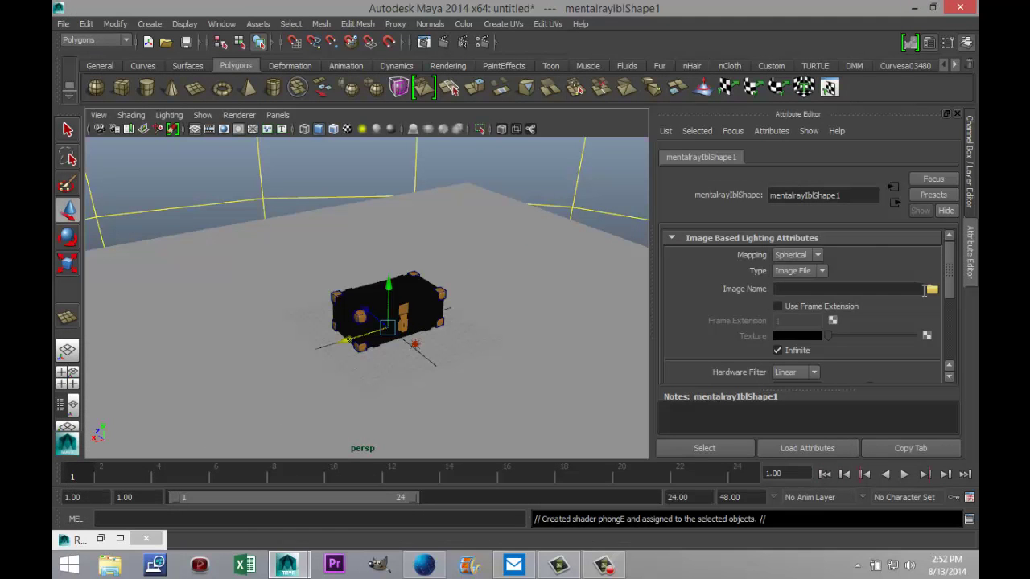
{"action": "left_click", "coordinate": [931, 289]}
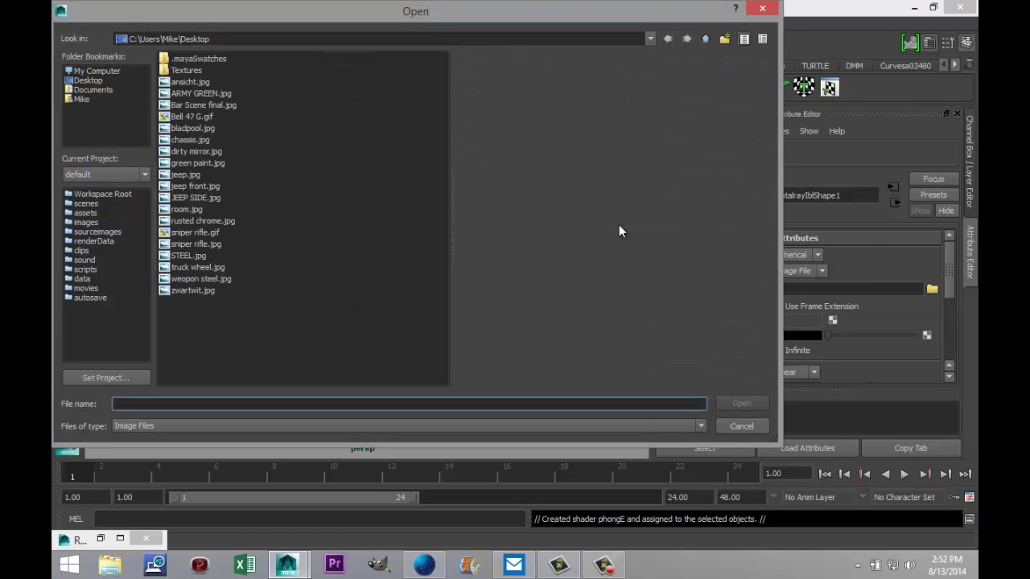
{"action": "left_click", "coordinate": [705, 39]}
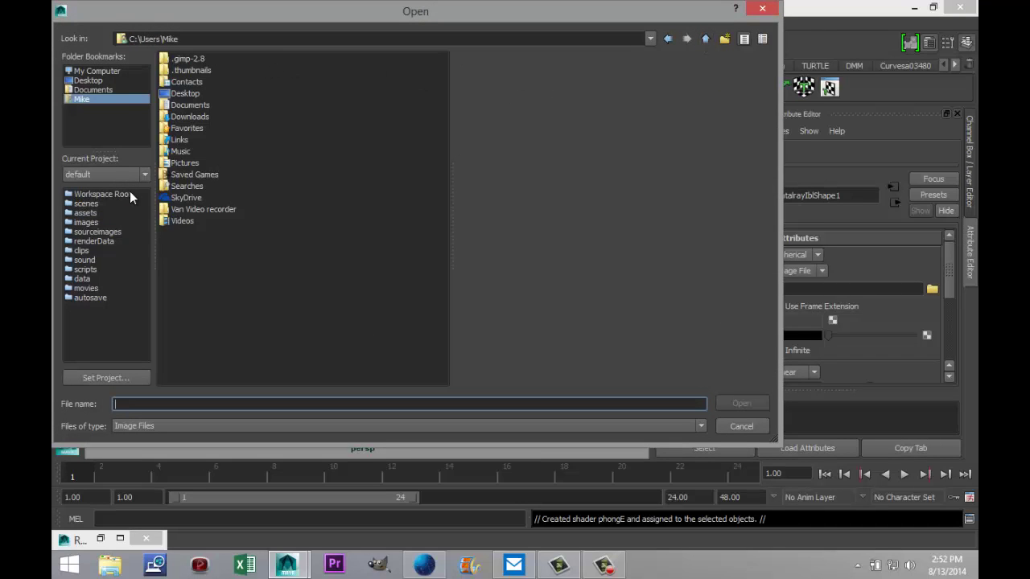
{"action": "left_click", "coordinate": [103, 90]}
{"action": "double_click", "coordinate": [182, 162]}
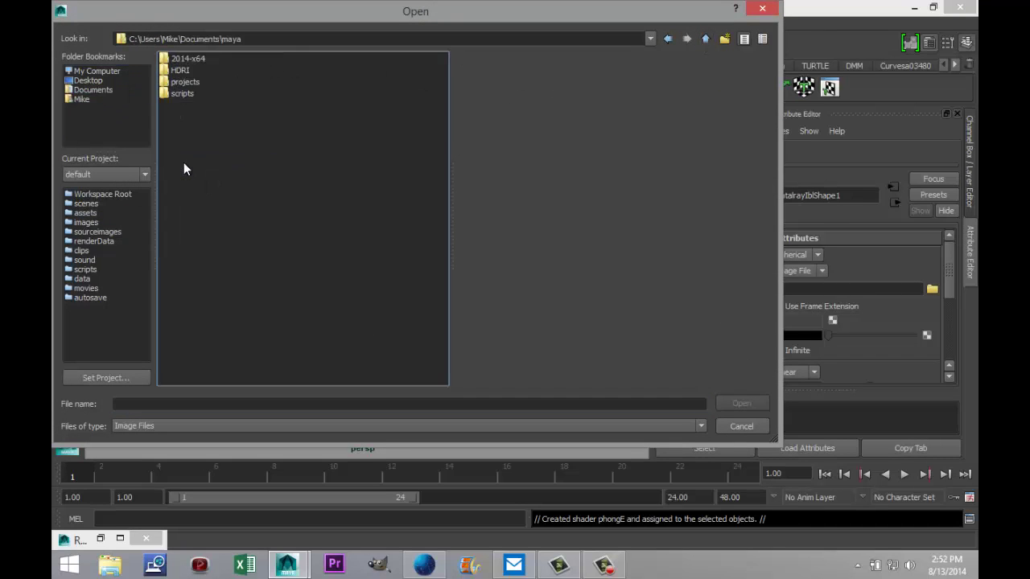
{"action": "double_click", "coordinate": [188, 71]}
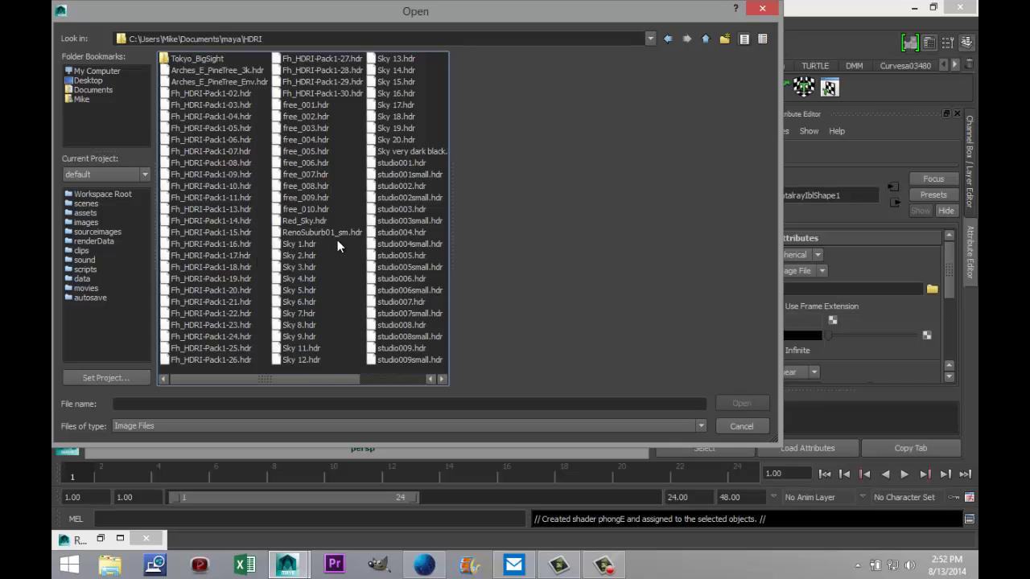
{"action": "left_click", "coordinate": [243, 70]}
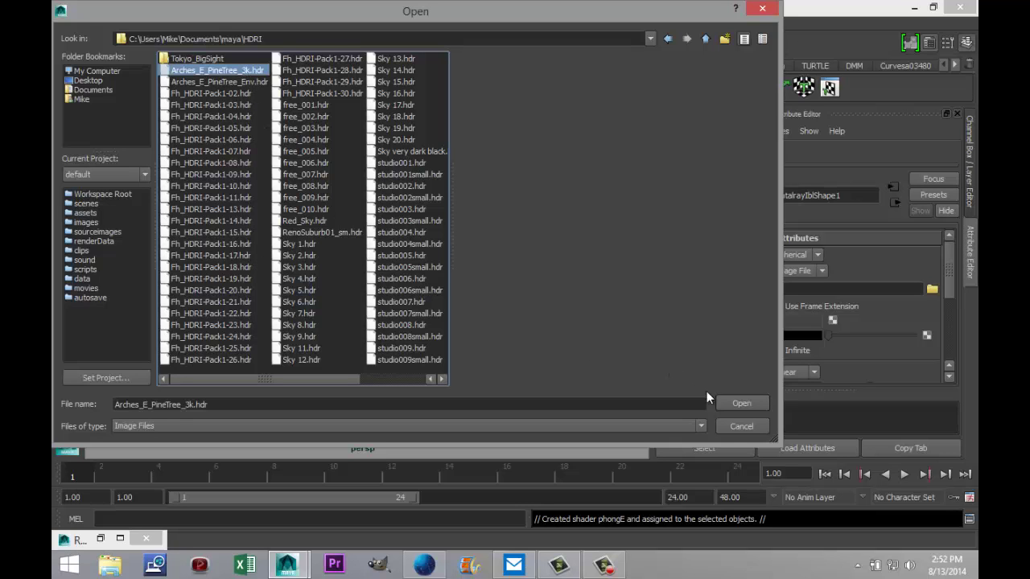
{"action": "left_click", "coordinate": [737, 407]}
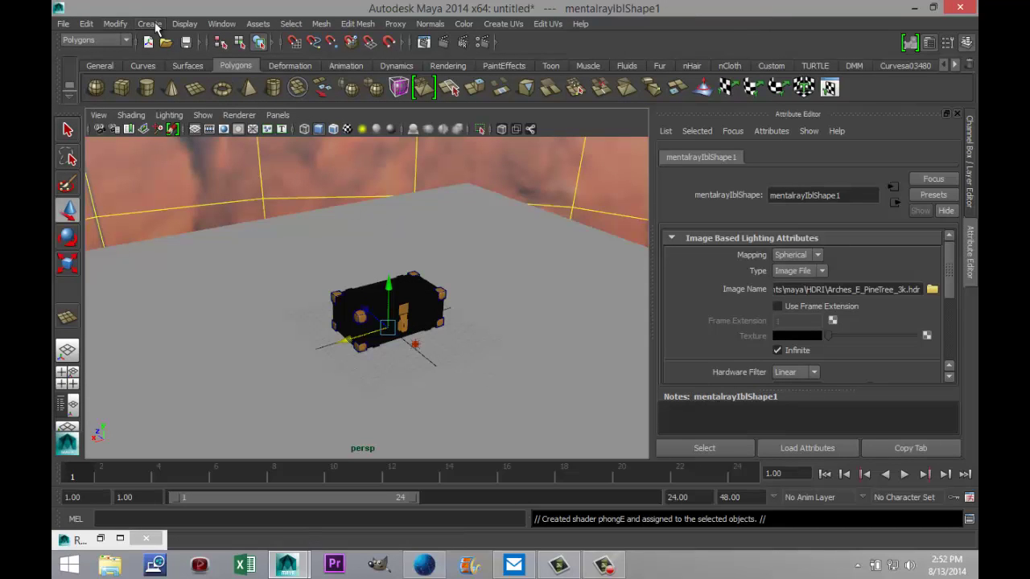
Create an ambient light, move it up and away from the chest, and set its intensity to 0.1.
{"action": "left_click", "coordinate": [155, 26]}
{"action": "mouse_move", "coordinate": [208, 86]}
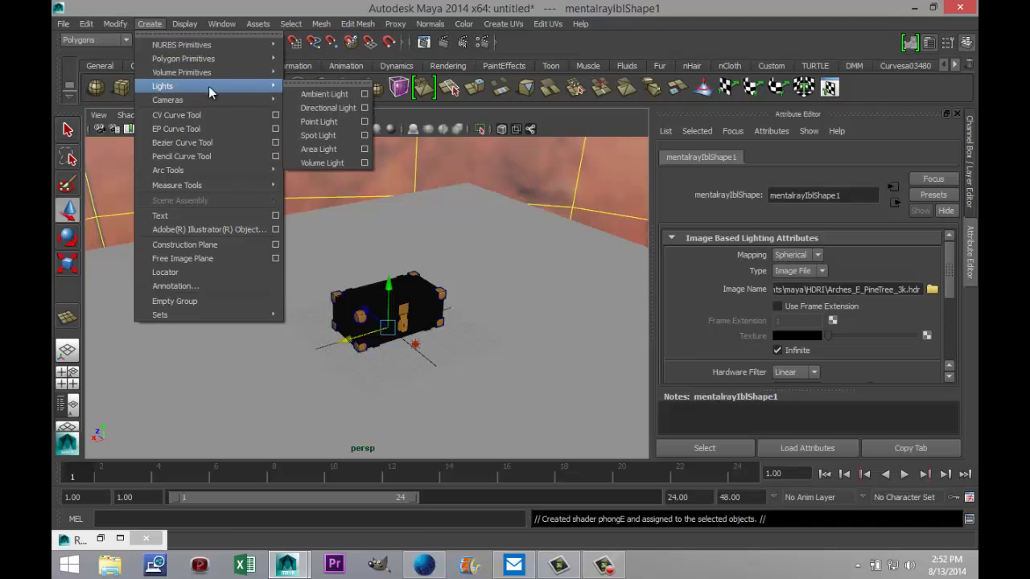
{"action": "left_click", "coordinate": [314, 95]}
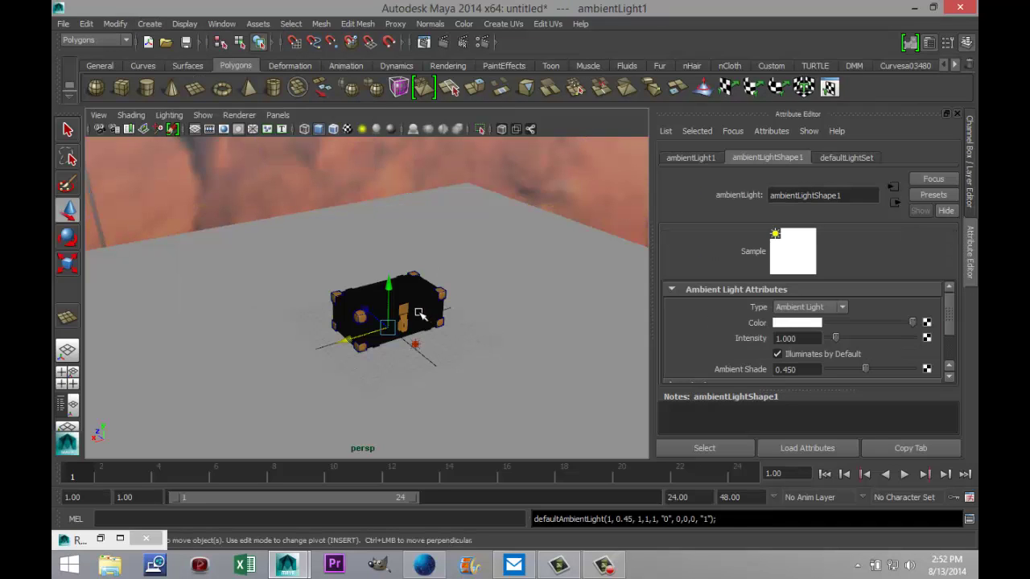
{"action": "left_click_drag", "start_coordinate": [392, 290], "coordinate": [568, 197]}
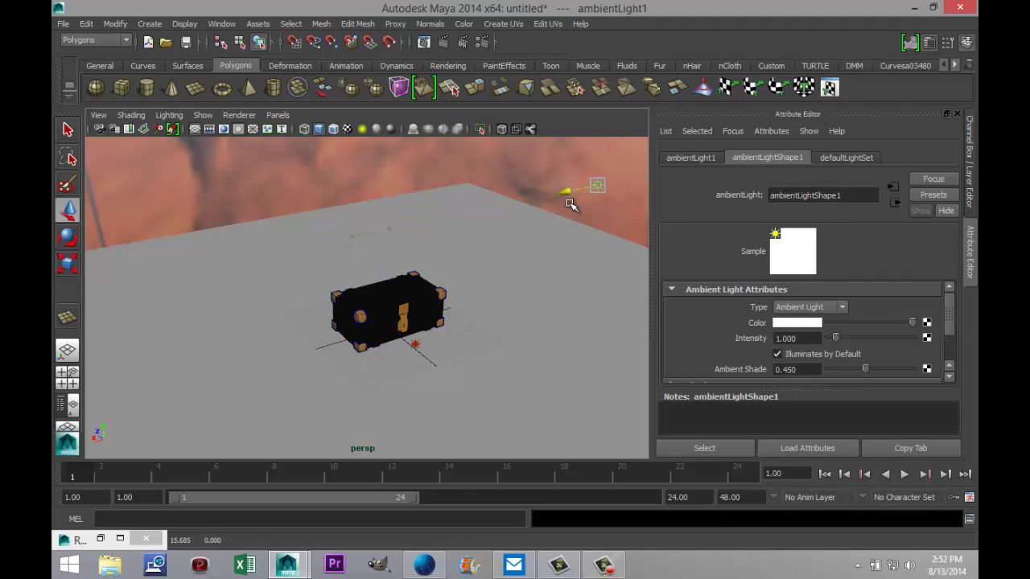
{"action": "left_click", "coordinate": [811, 338]}
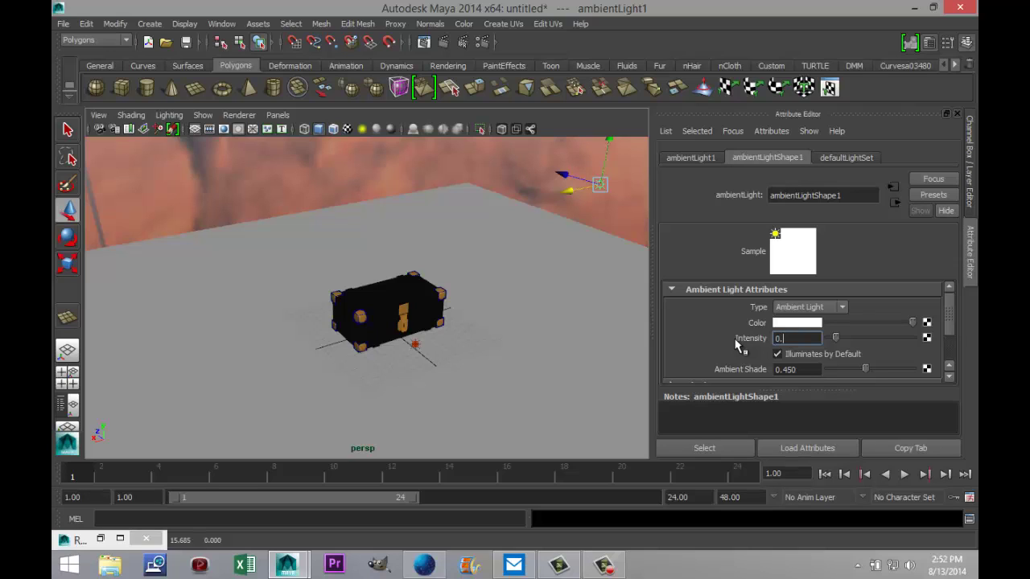
{"action": "type", "text": "0.1"}
{"action": "key", "text": "Return"}
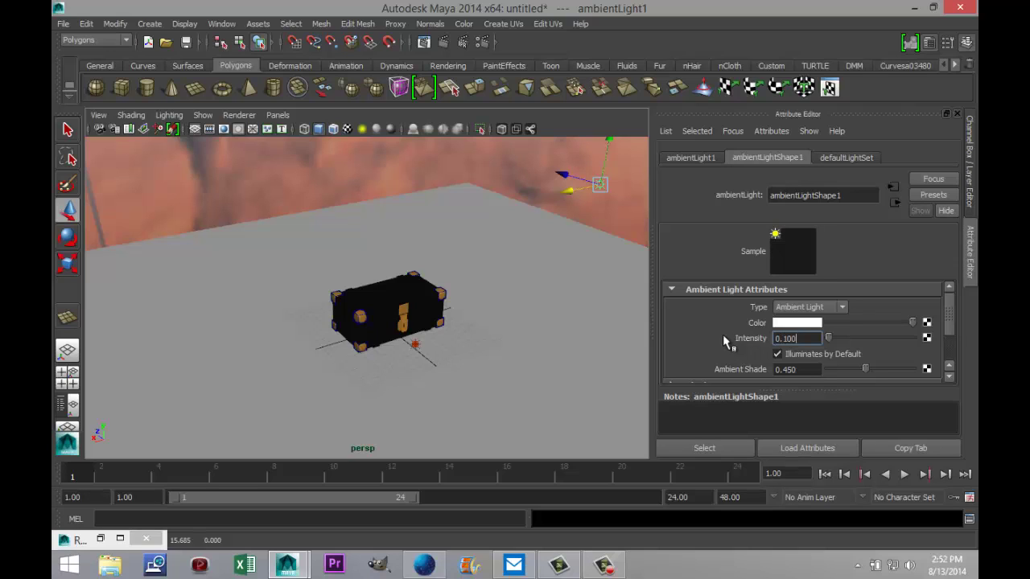
Frame the chest closely for the render, enable Global Illumination, and raise the Unified Sampling quality in the render settings.
{"action": "scroll", "coordinate": [472, 382], "scroll_direction": "up", "scroll_amount": 5}
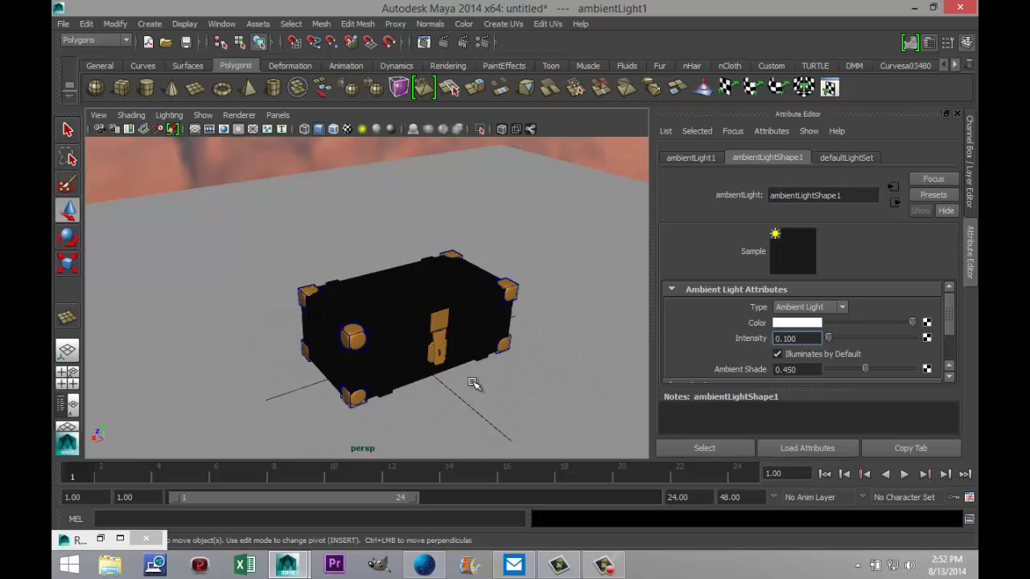
{"action": "left_click_drag", "start_coordinate": [472, 396], "coordinate": [432, 351], "text": "alt"}
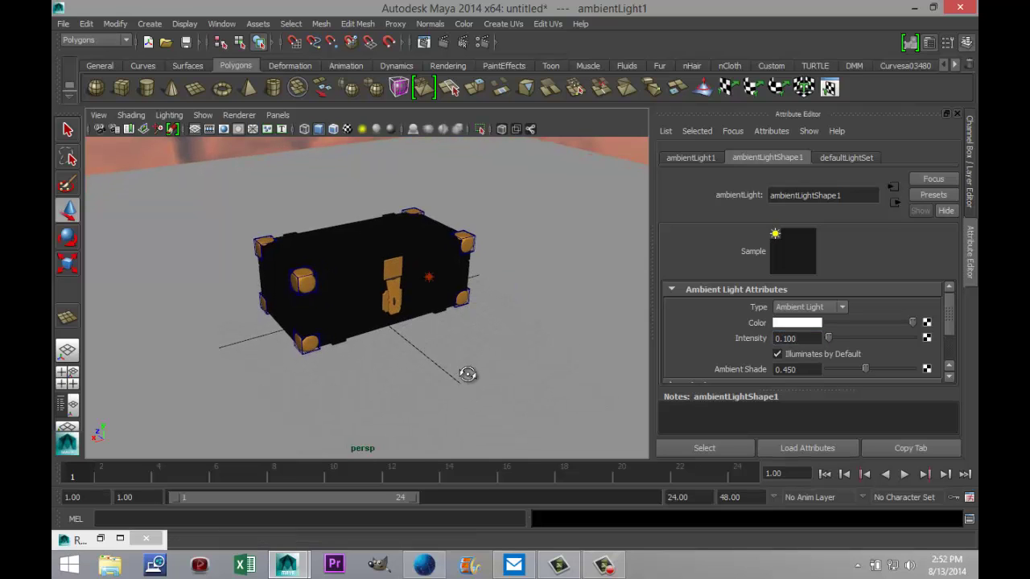
{"action": "scroll", "coordinate": [478, 386], "scroll_direction": "up", "scroll_amount": 3}
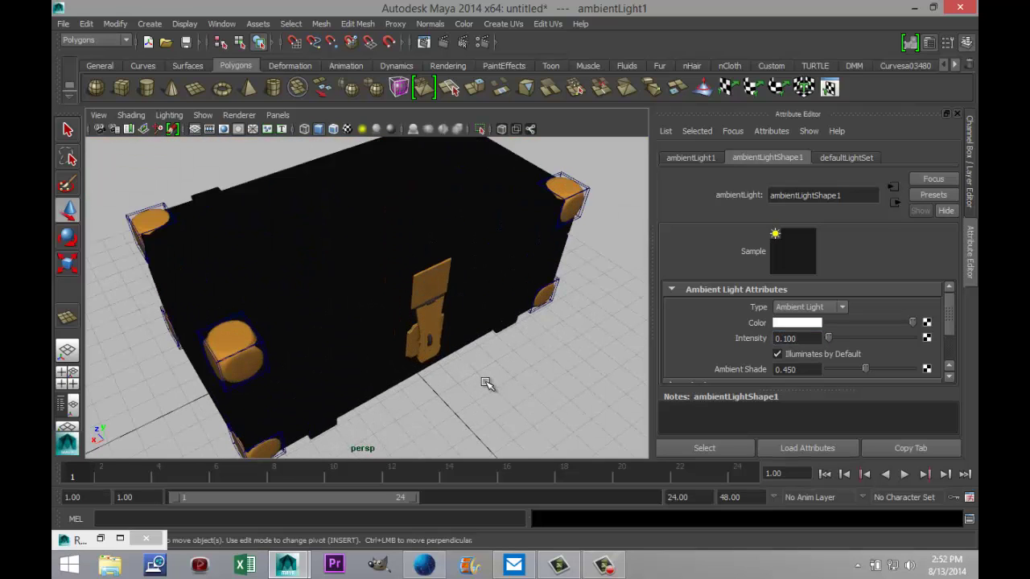
{"action": "scroll", "coordinate": [488, 384], "scroll_direction": "down", "scroll_amount": 1}
{"action": "middle_click_drag", "start_coordinate": [488, 383], "coordinate": [519, 386], "text": "alt"}
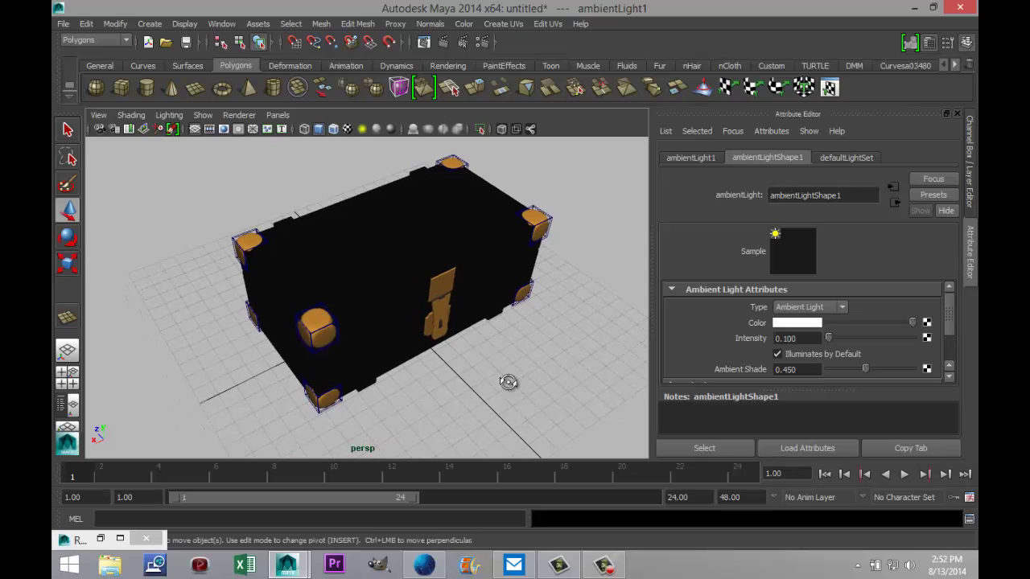
{"action": "left_click_drag", "start_coordinate": [503, 379], "coordinate": [494, 378], "text": "alt"}
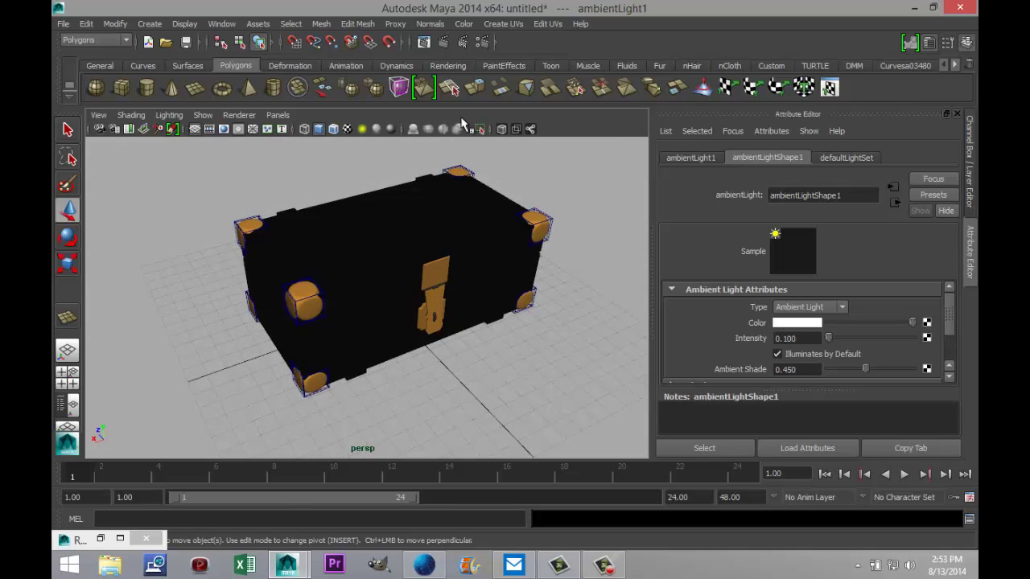
{"action": "left_click", "coordinate": [480, 43]}
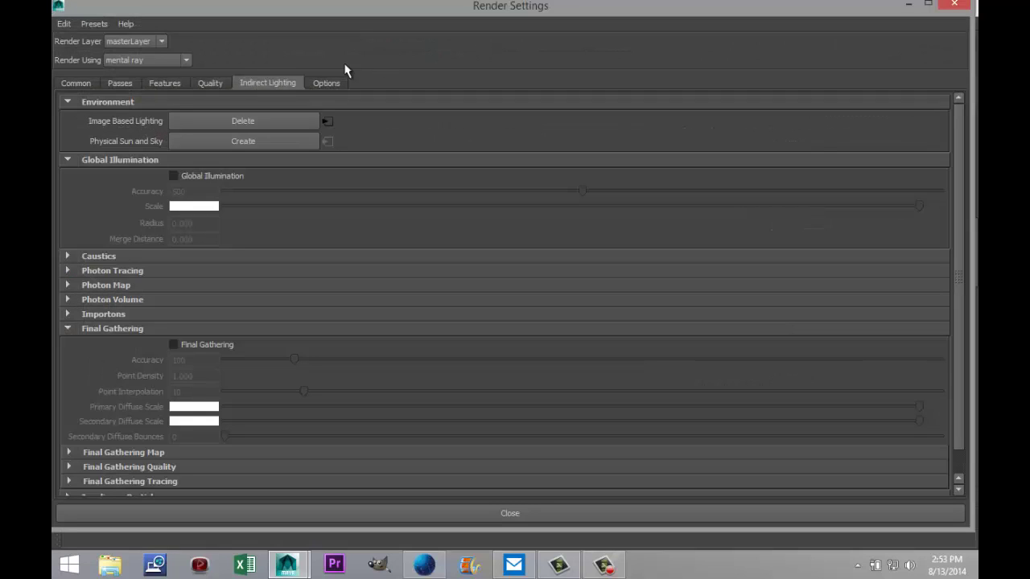
{"action": "left_click", "coordinate": [173, 177]}
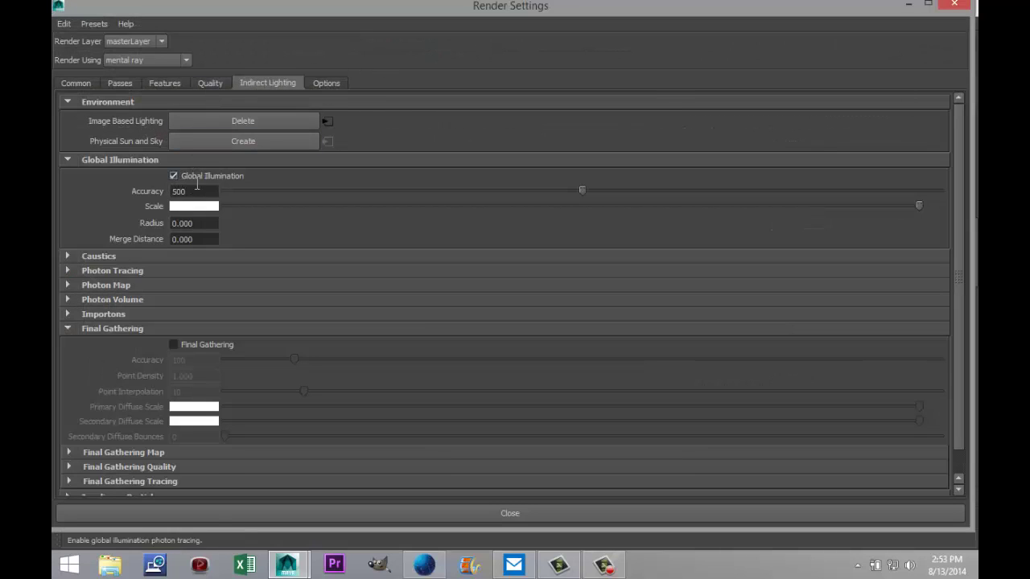
{"action": "left_click", "coordinate": [217, 84]}
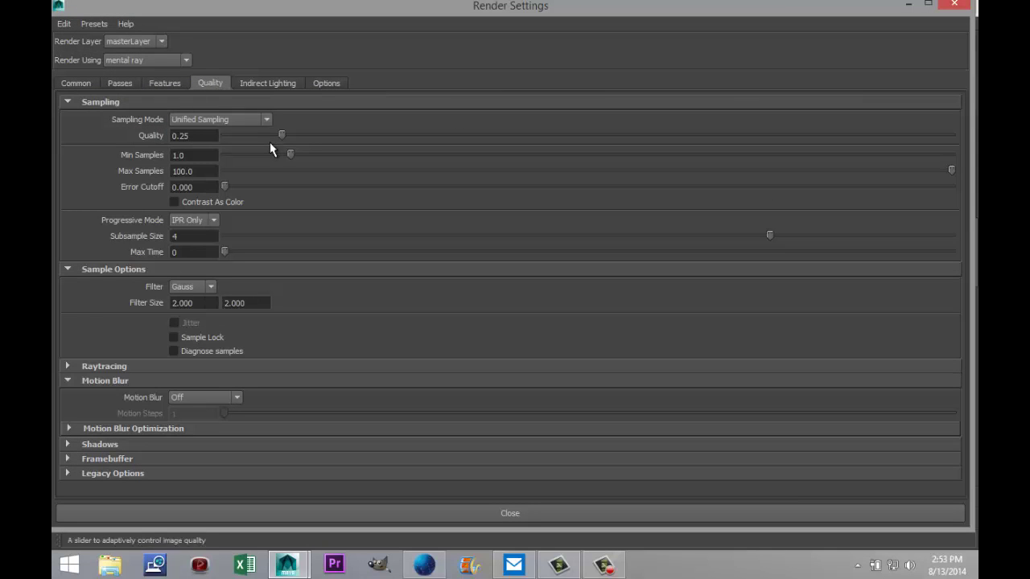
{"action": "left_click_drag", "start_coordinate": [282, 134], "coordinate": [671, 164]}
Set the render image size preset to HD 1080 and put the render settings away.
{"action": "left_click", "coordinate": [74, 83]}
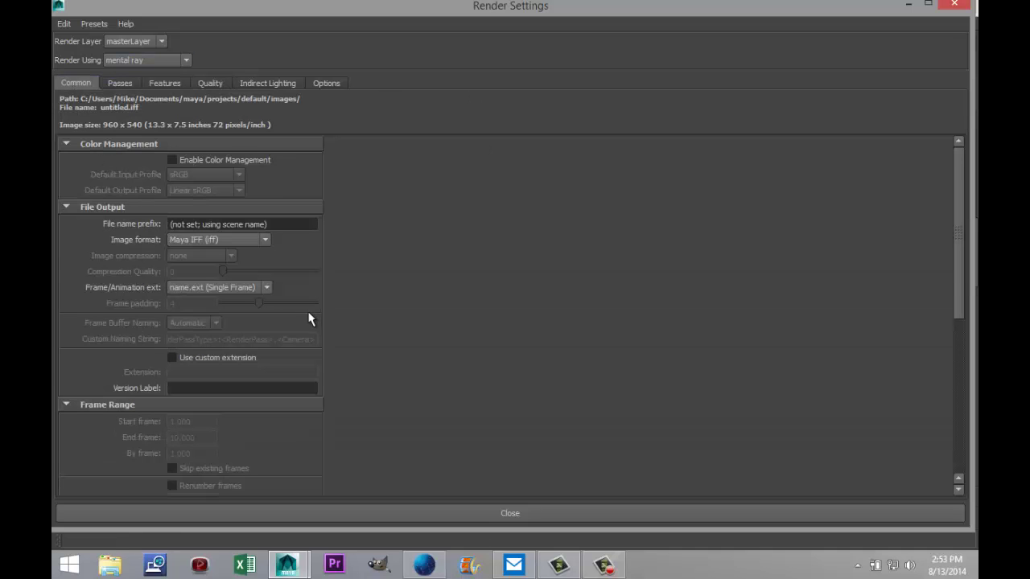
{"action": "scroll", "coordinate": [305, 321], "scroll_direction": "down", "scroll_amount": 8}
{"action": "left_click", "coordinate": [266, 294]}
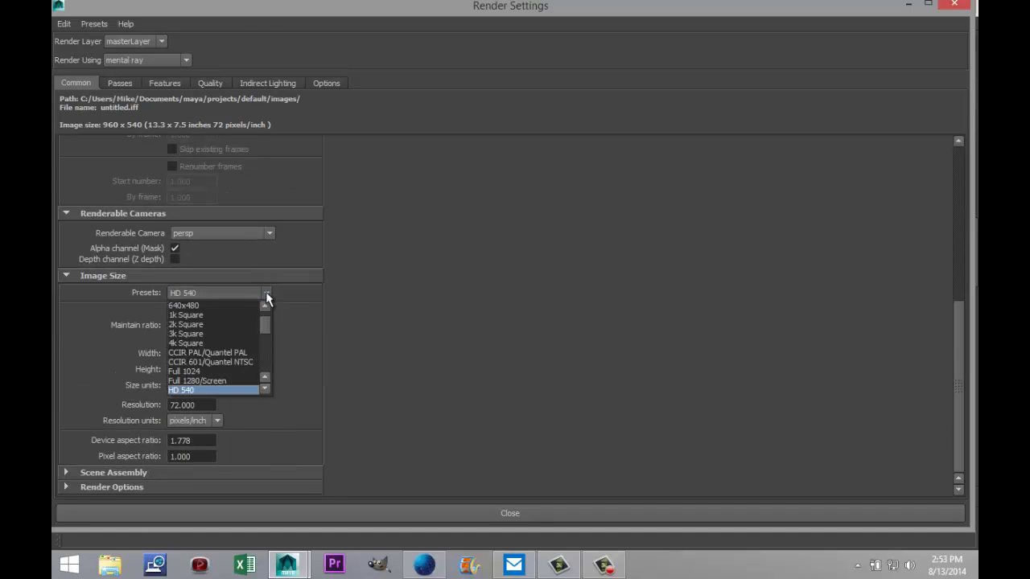
{"action": "left_click", "coordinate": [265, 389]}
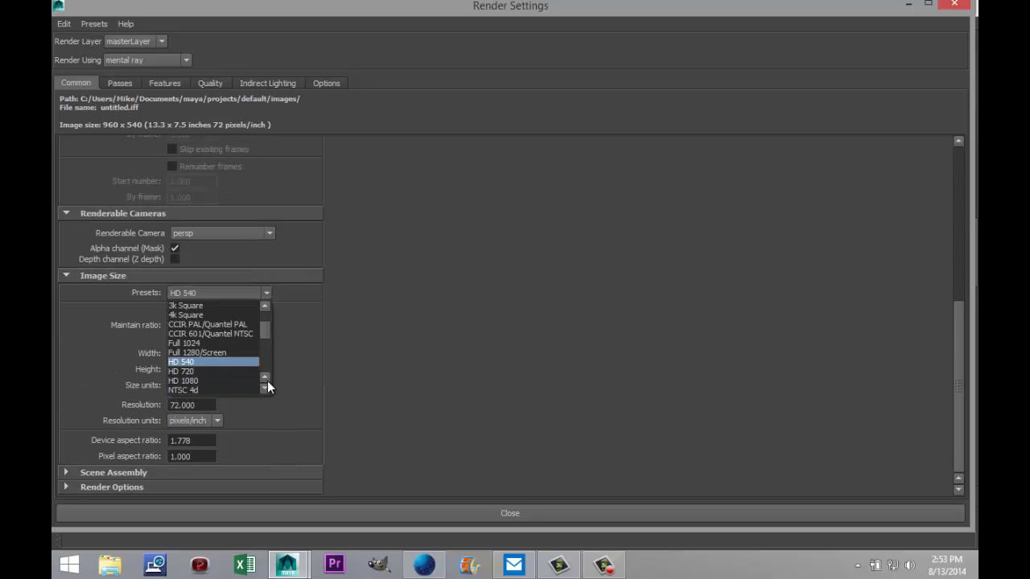
{"action": "left_click", "coordinate": [265, 307]}
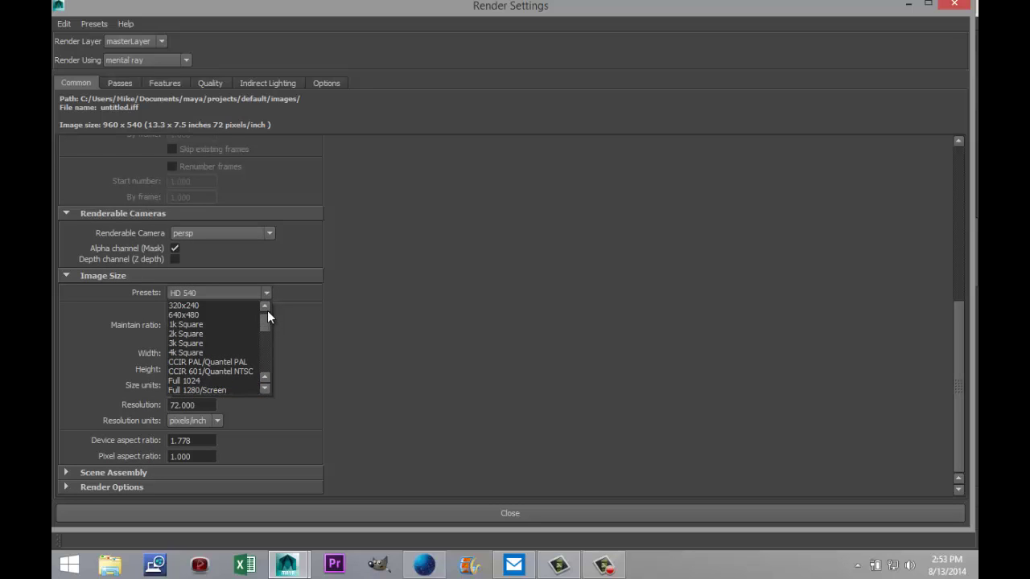
{"action": "left_click", "coordinate": [264, 306]}
{"action": "left_click_drag", "start_coordinate": [265, 312], "coordinate": [269, 339]}
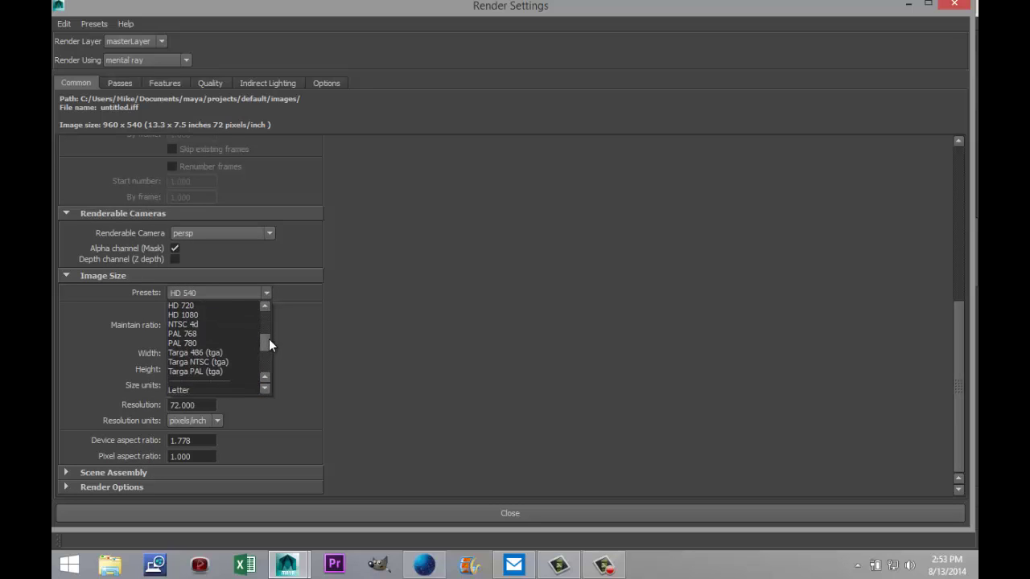
{"action": "scroll", "coordinate": [239, 346], "scroll_direction": "up", "scroll_amount": 2}
{"action": "left_click", "coordinate": [239, 344]}
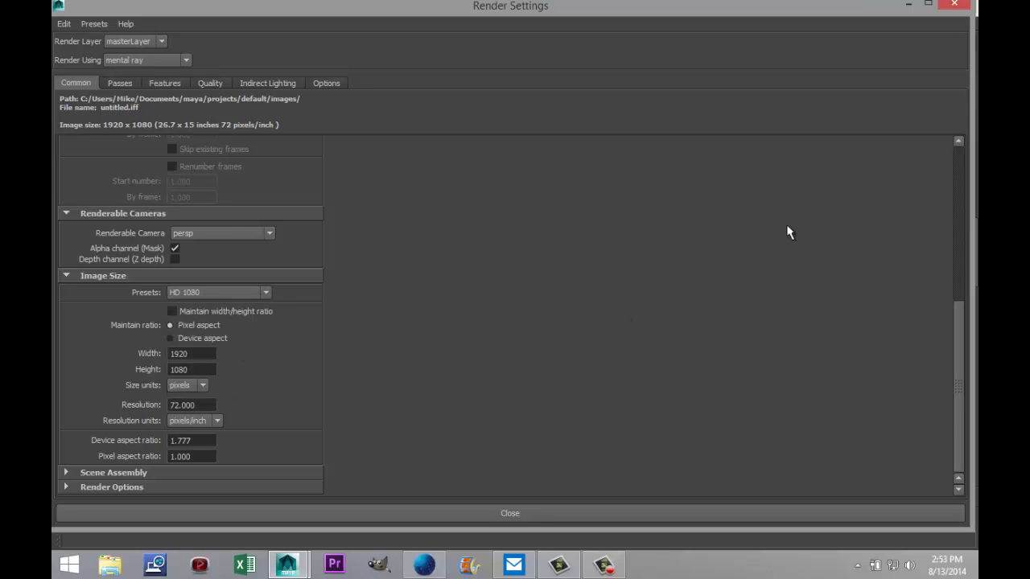
{"action": "left_click", "coordinate": [908, 4]}
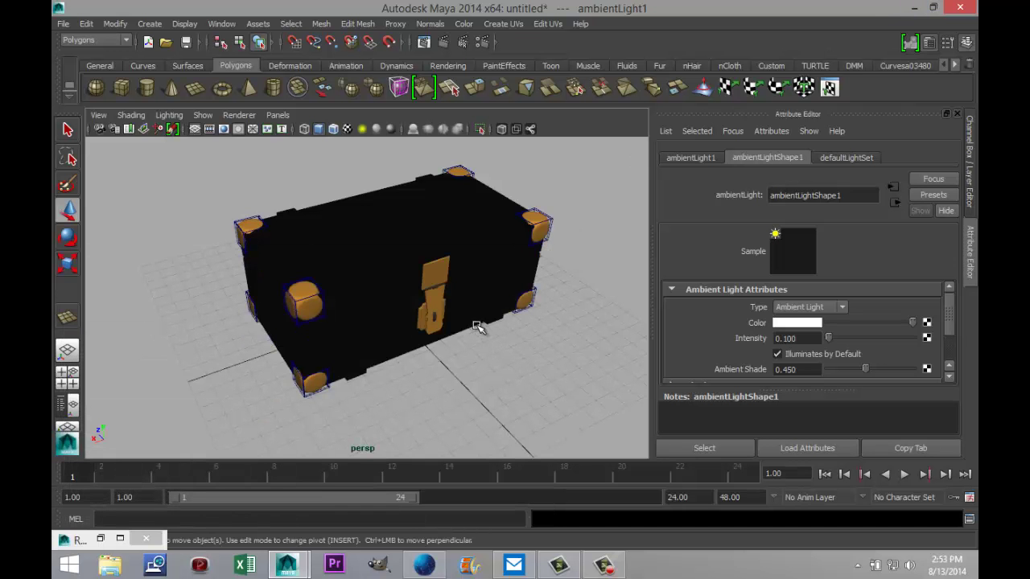